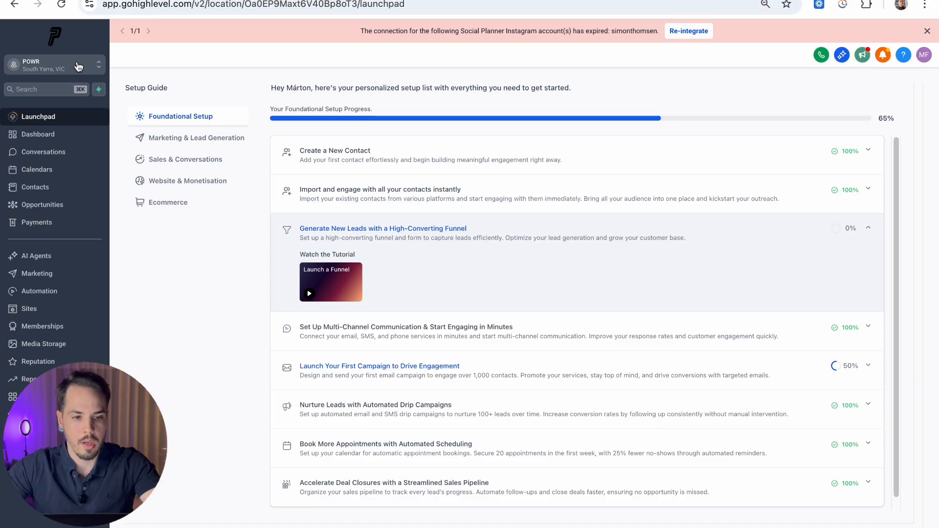
Step: Go to the sub-account's Settings > My Profile and scroll to the empty Calendar Settings section
{"action": "left_click", "coordinate": [90, 66]}
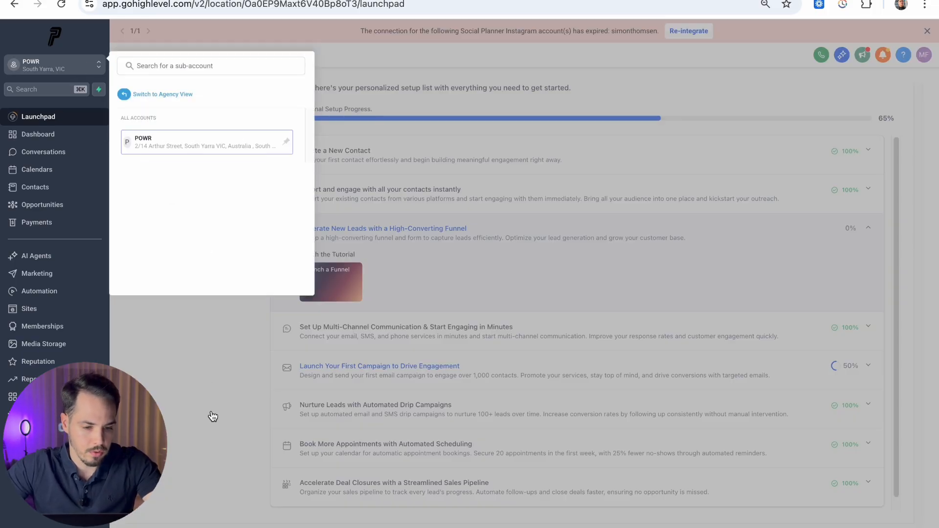
{"action": "left_click", "coordinate": [55, 526]}
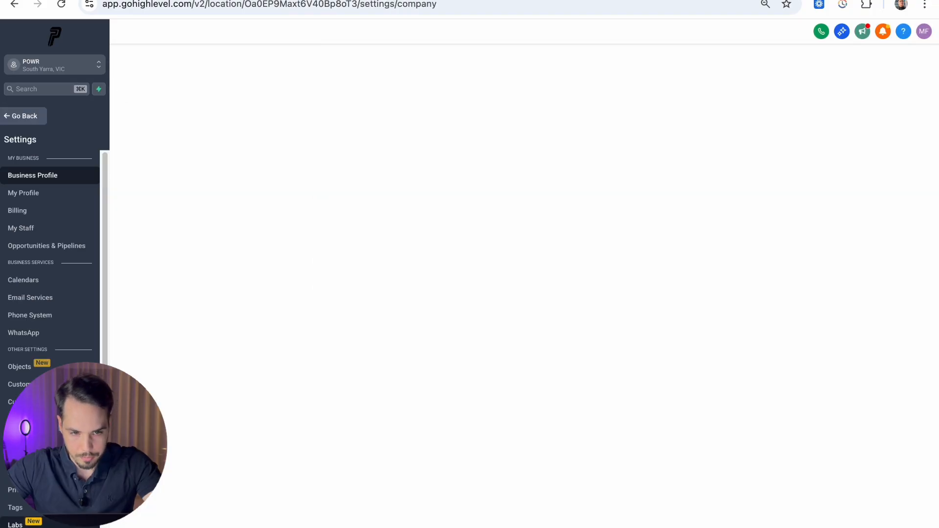
{"action": "left_click", "coordinate": [24, 197]}
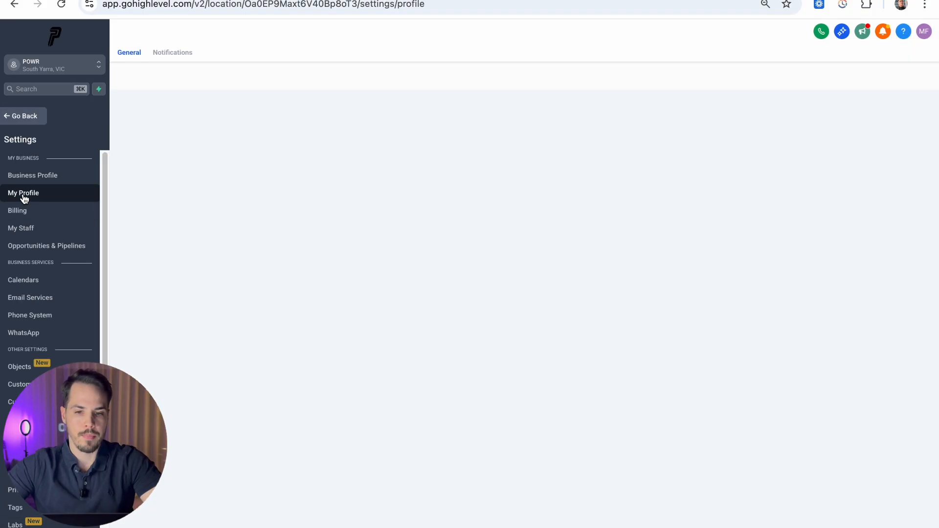
{"action": "scroll", "coordinate": [410, 109], "scroll_direction": "down", "scroll_amount": 9}
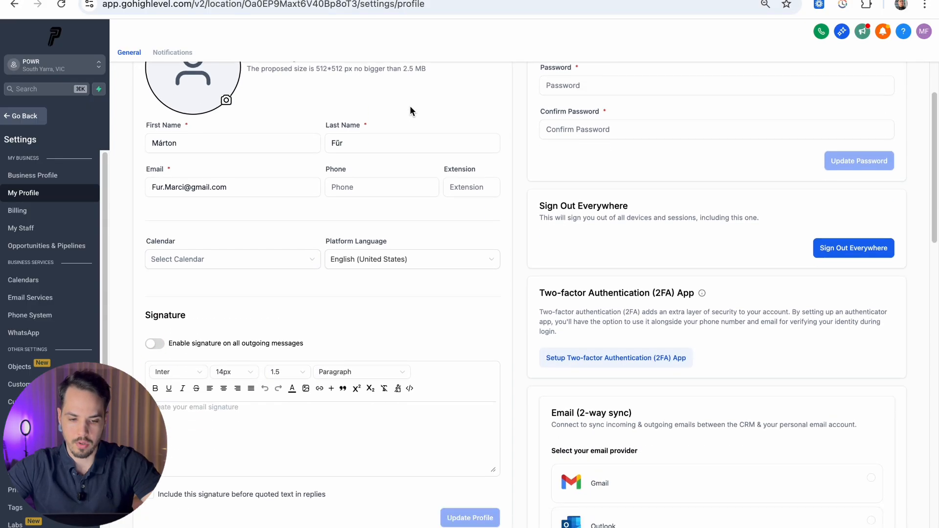
{"action": "scroll", "coordinate": [426, 146], "scroll_direction": "down", "scroll_amount": 4}
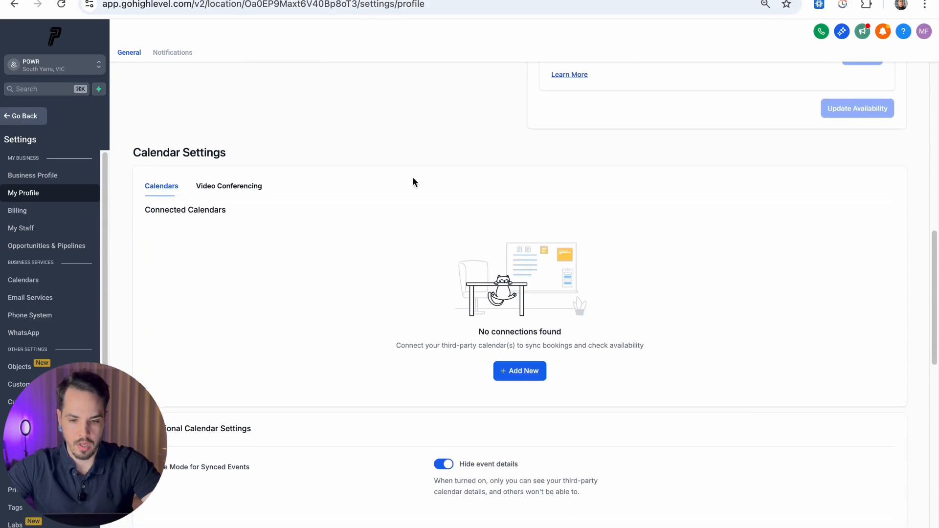
{"action": "left_click_drag", "start_coordinate": [134, 153], "coordinate": [250, 151]}
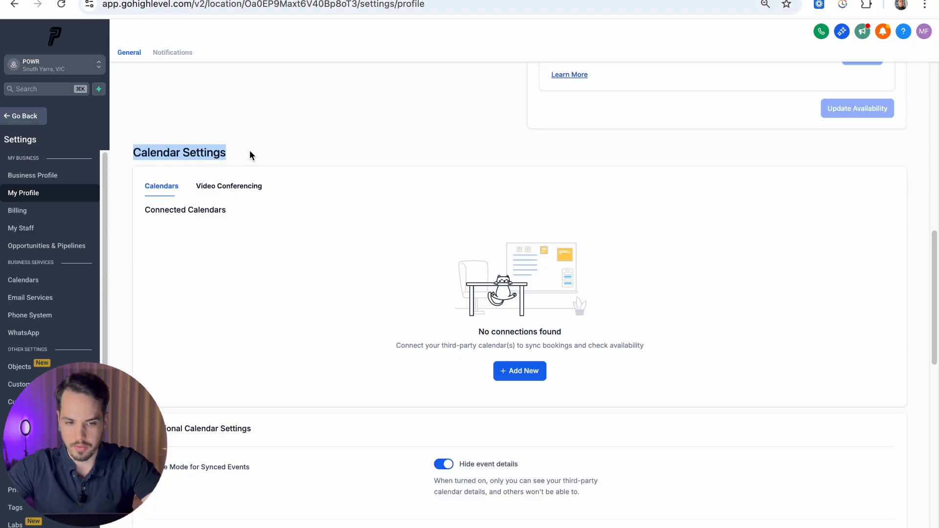
{"action": "left_click", "coordinate": [249, 151]}
Step: Add a new Calendly calendar connection and accept its terms and conditions
{"action": "left_click", "coordinate": [506, 372]}
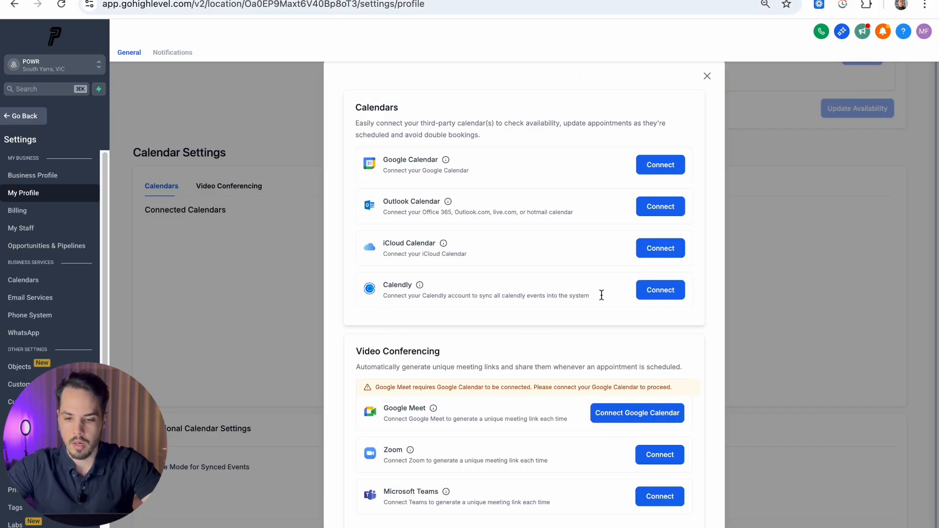
{"action": "left_click", "coordinate": [674, 293]}
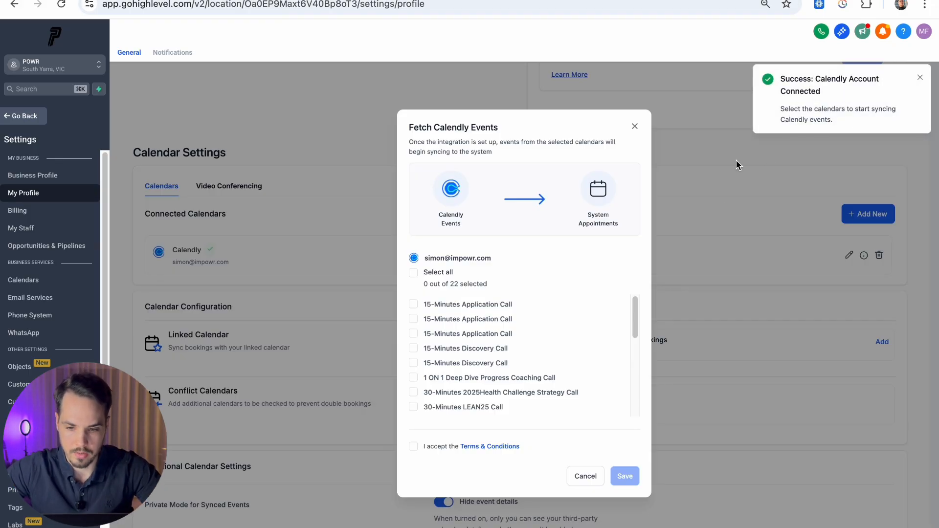
{"action": "scroll", "coordinate": [504, 315], "scroll_direction": "down", "scroll_amount": 5}
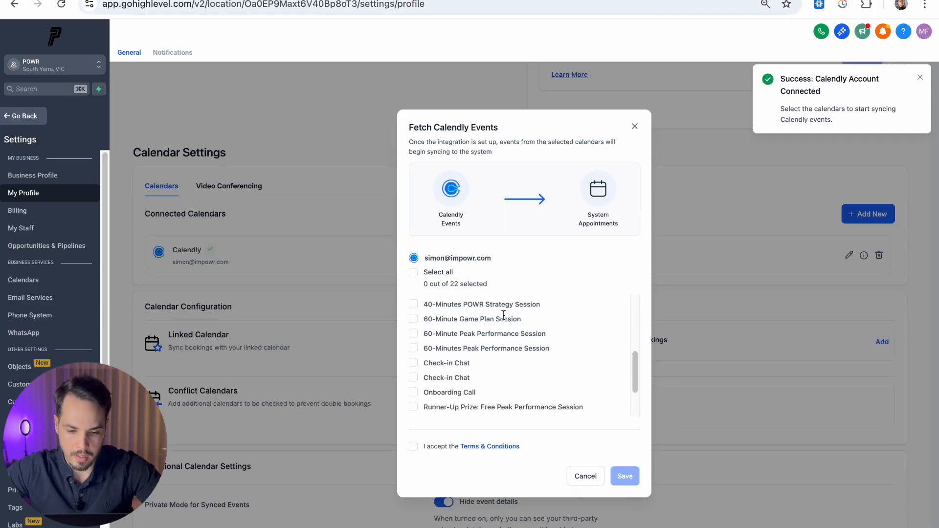
{"action": "left_click", "coordinate": [414, 448]}
{"action": "scroll", "coordinate": [453, 336], "scroll_direction": "up", "scroll_amount": 5}
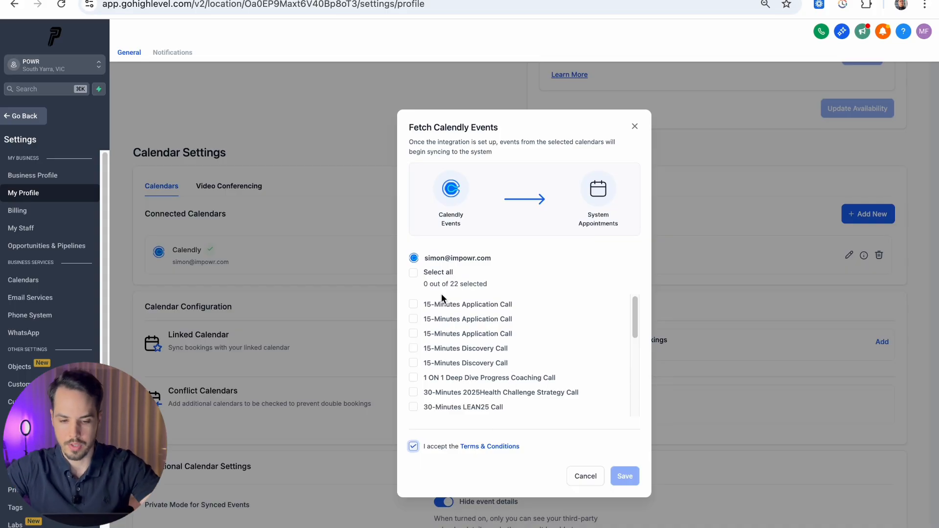
Step: Select all 22 Calendly event types for syncing, save, and dismiss the integration explainer
{"action": "left_click", "coordinate": [414, 272]}
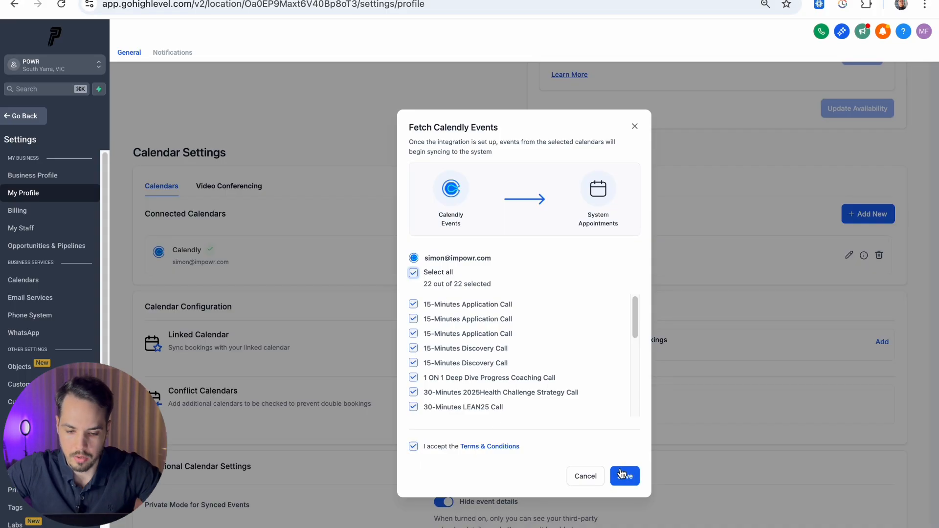
{"action": "left_click", "coordinate": [622, 475]}
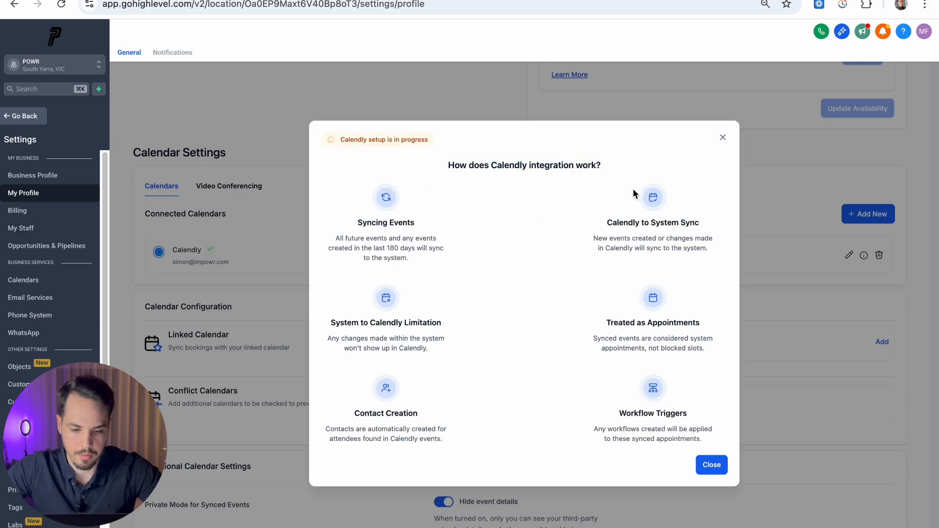
{"action": "left_click_drag", "start_coordinate": [330, 322], "coordinate": [441, 354]}
{"action": "left_click", "coordinate": [553, 383]}
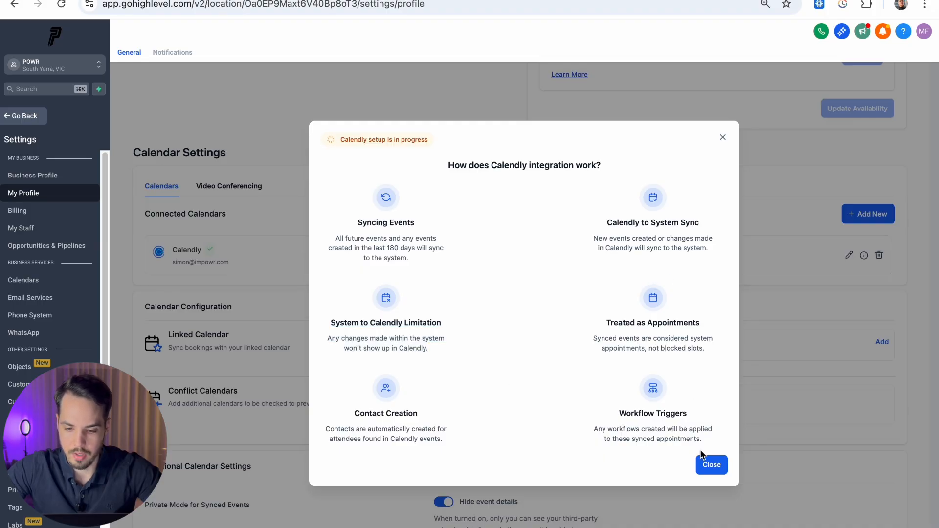
{"action": "left_click", "coordinate": [712, 465]}
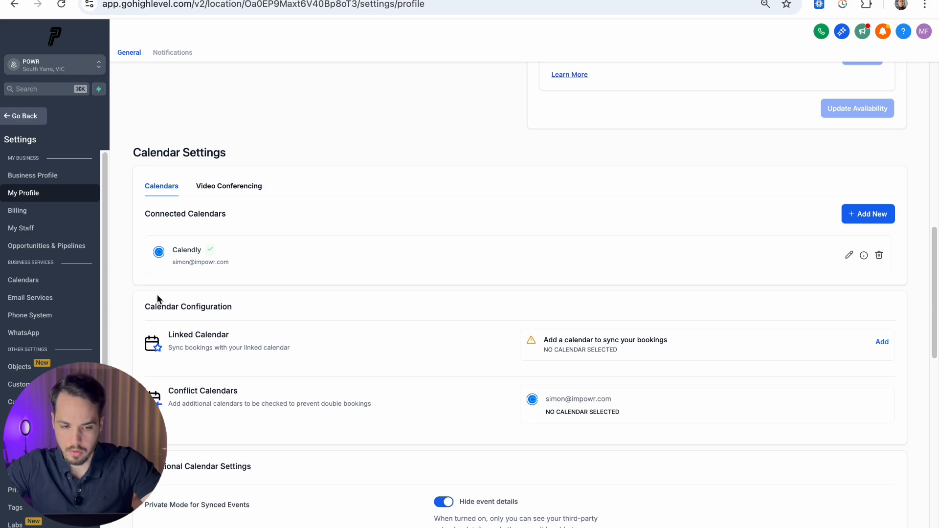
Step: Point out the connected Calendly account and the Calendar Configuration section below it
{"action": "left_click_drag", "start_coordinate": [176, 251], "coordinate": [250, 262]}
{"action": "left_click", "coordinate": [250, 262]}
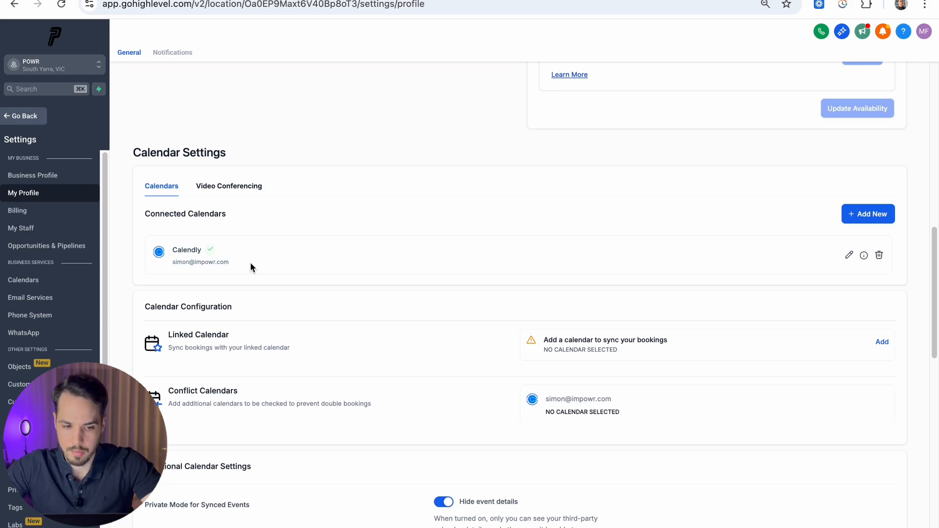
{"action": "left_click_drag", "start_coordinate": [173, 262], "coordinate": [231, 261]}
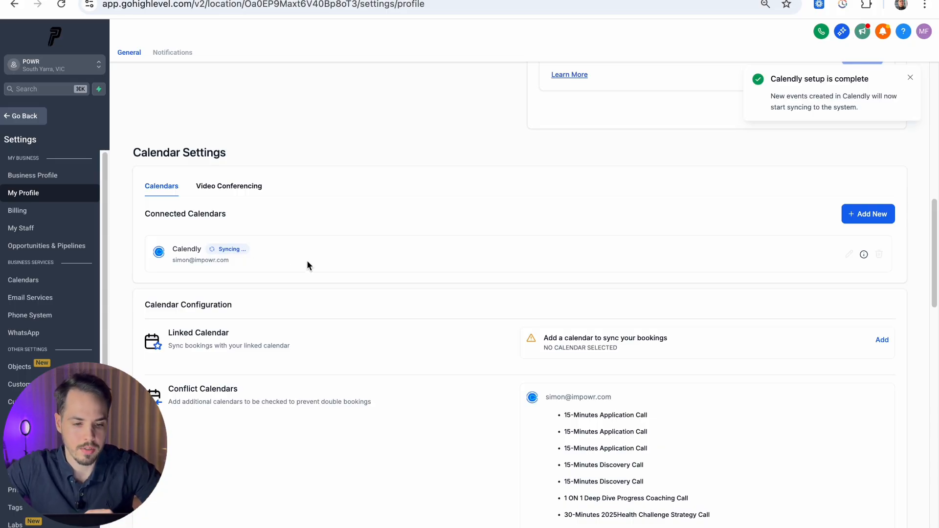
{"action": "scroll", "coordinate": [501, 316], "scroll_direction": "down", "scroll_amount": 2}
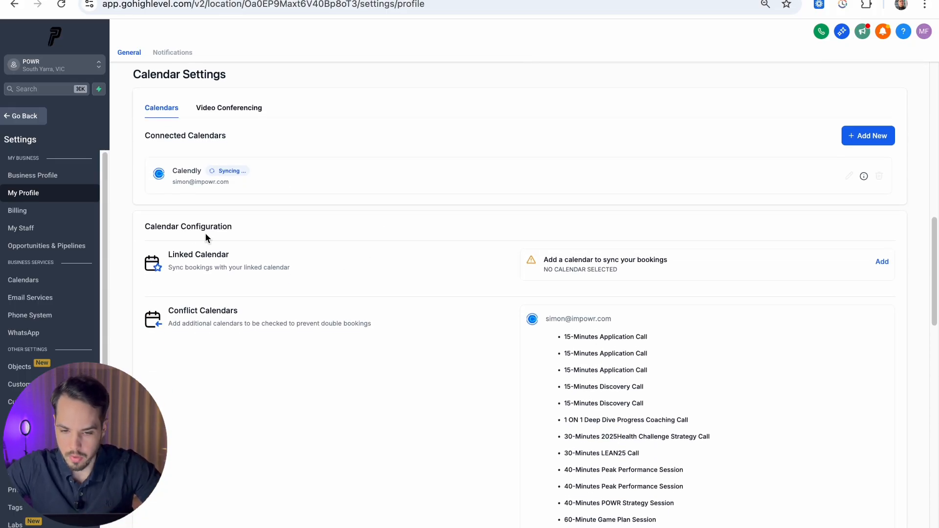
{"action": "left_click_drag", "start_coordinate": [143, 224], "coordinate": [238, 223]}
{"action": "left_click", "coordinate": [248, 222]}
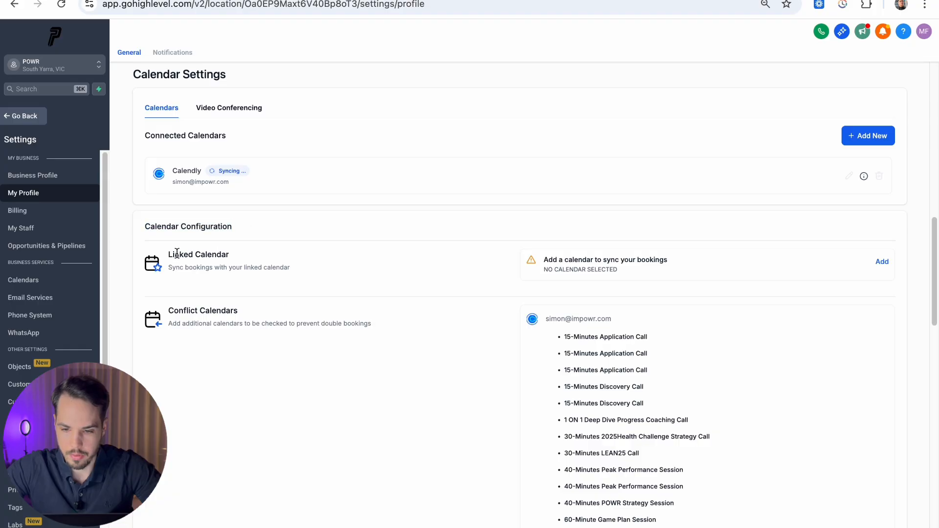
Step: Open the Linked Calendar options, close them unsaved, and review the Conflict Calendars list
{"action": "left_click", "coordinate": [881, 264]}
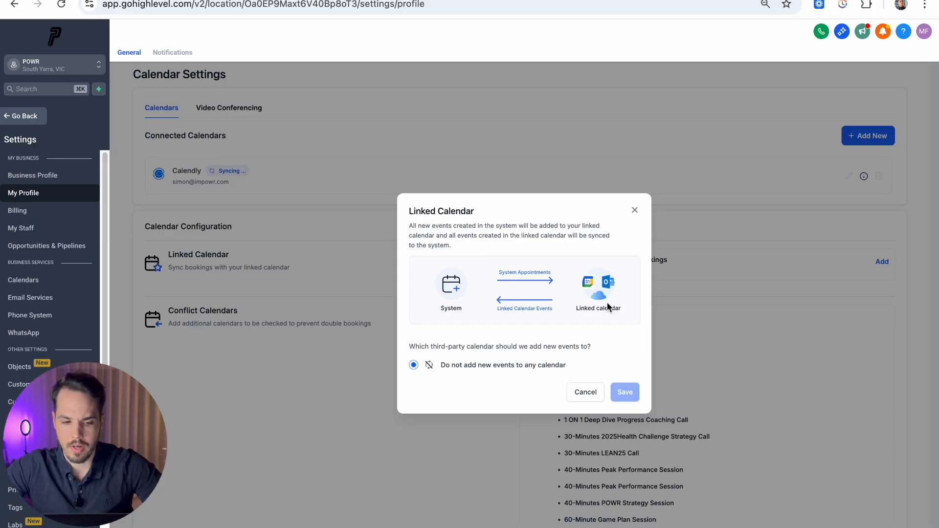
{"action": "left_click", "coordinate": [635, 209]}
{"action": "scroll", "coordinate": [587, 307], "scroll_direction": "down", "scroll_amount": 3}
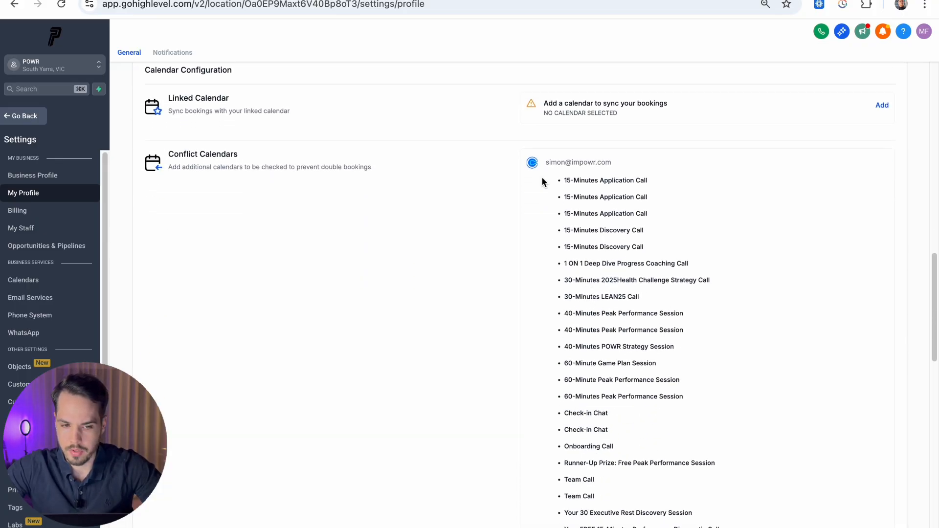
{"action": "scroll", "coordinate": [621, 330], "scroll_direction": "down", "scroll_amount": 3}
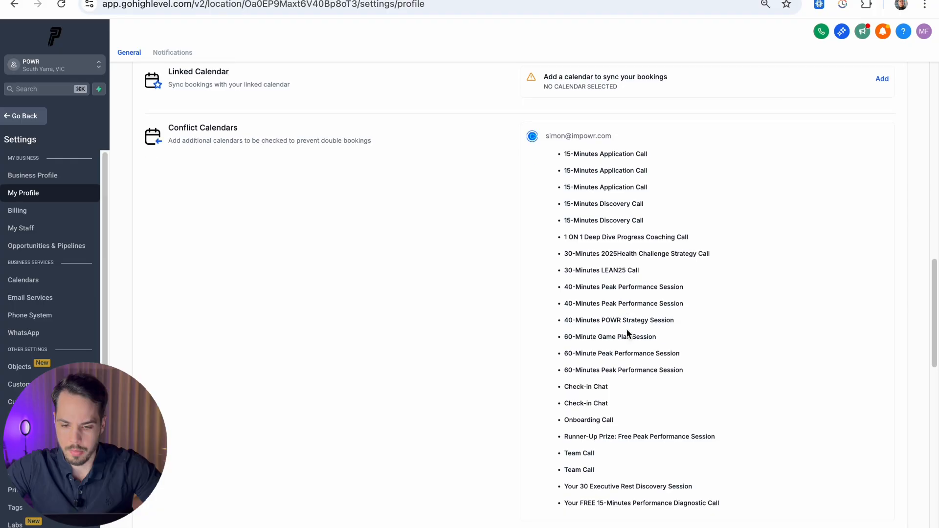
{"action": "scroll", "coordinate": [547, 189], "scroll_direction": "up", "scroll_amount": 7}
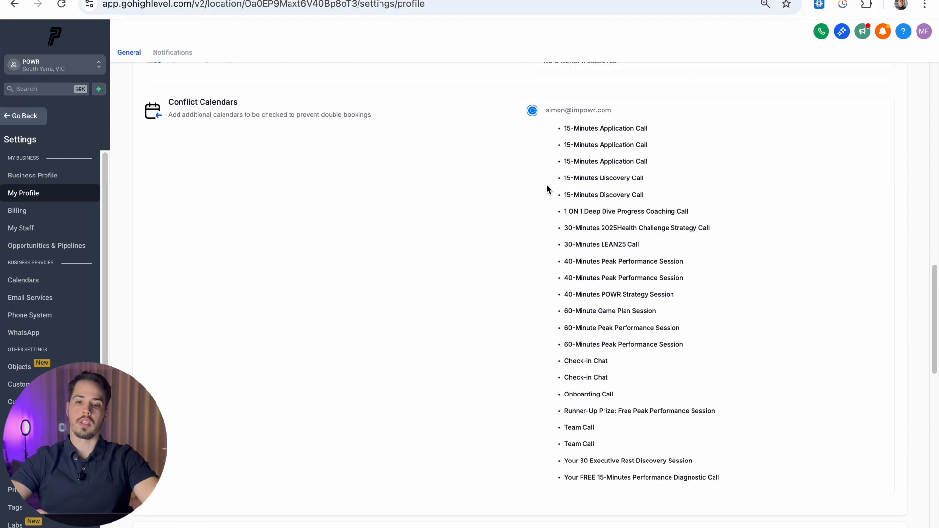
{"action": "scroll", "coordinate": [547, 186], "scroll_direction": "up", "scroll_amount": 1}
{"action": "scroll", "coordinate": [547, 189], "scroll_direction": "up", "scroll_amount": 4}
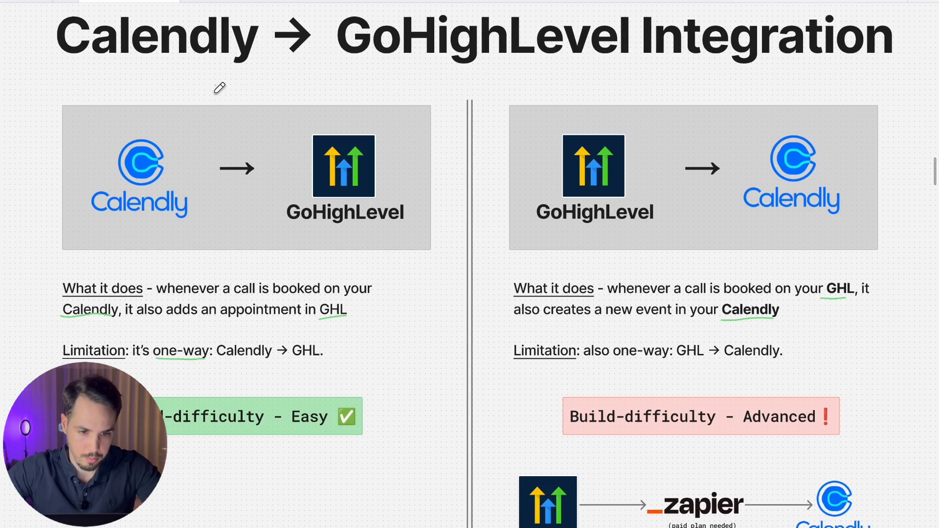
Step: Draw a green checkmark over the Calendly → GoHighLevel box on the whiteboard
{"action": "left_click_drag", "start_coordinate": [216, 86], "coordinate": [299, 91]}
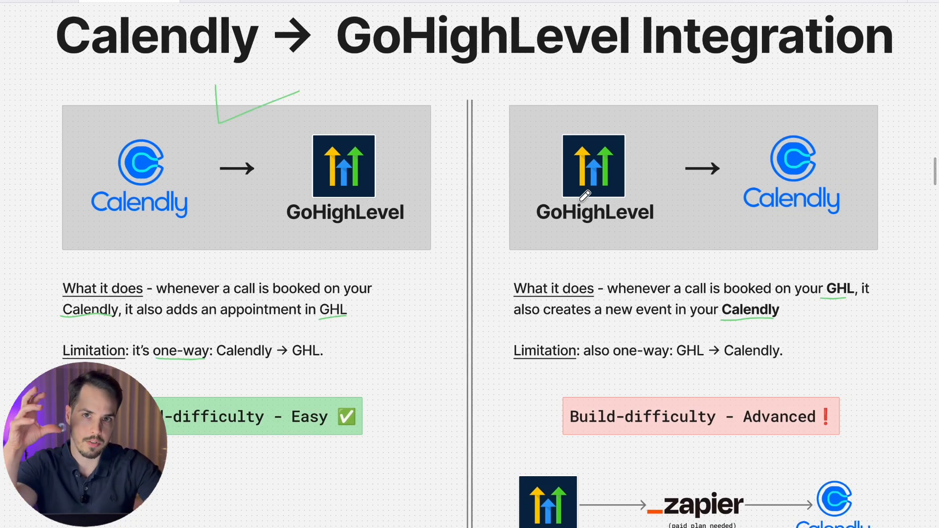
{"action": "scroll", "coordinate": [585, 195], "scroll_direction": "right", "scroll_amount": 5}
{"action": "scroll", "coordinate": [585, 195], "scroll_direction": "down", "scroll_amount": 2}
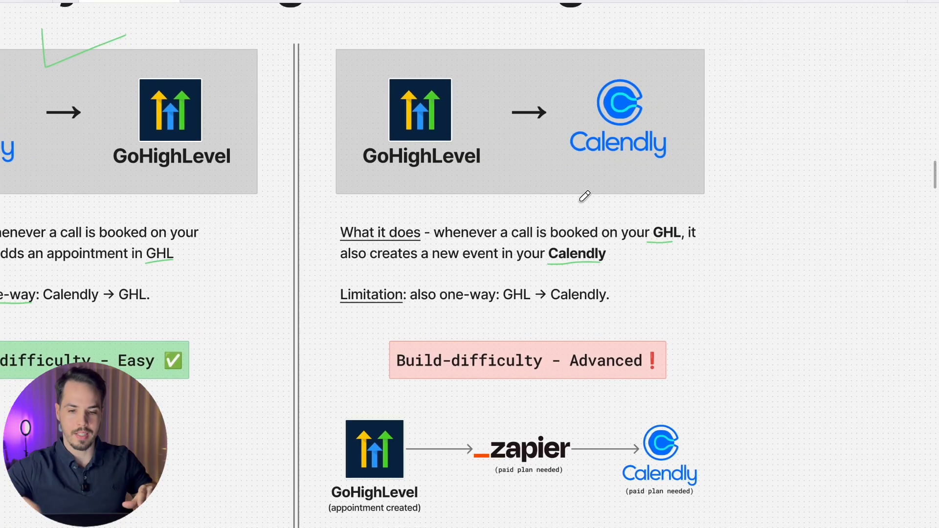
Step: Circle 'is booked on your GHL' in green, then bring up the Notion integration notes
{"action": "mouse_move", "coordinate": [689, 221]}
{"action": "left_mouse_down"}
{"action": "mouse_move", "coordinate": [635, 201]}
{"action": "mouse_move", "coordinate": [686, 236]}
{"action": "left_mouse_up"}
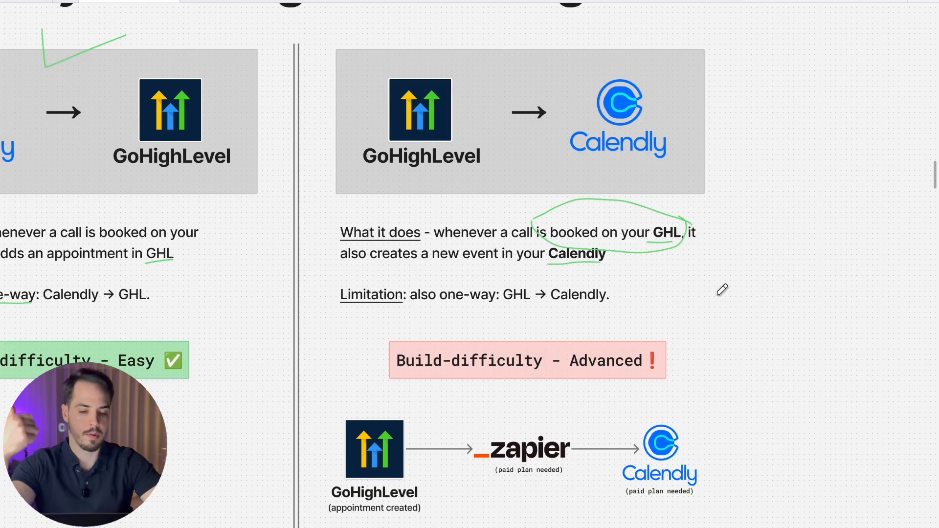
{"action": "scroll", "coordinate": [723, 289], "scroll_direction": "down", "scroll_amount": 2}
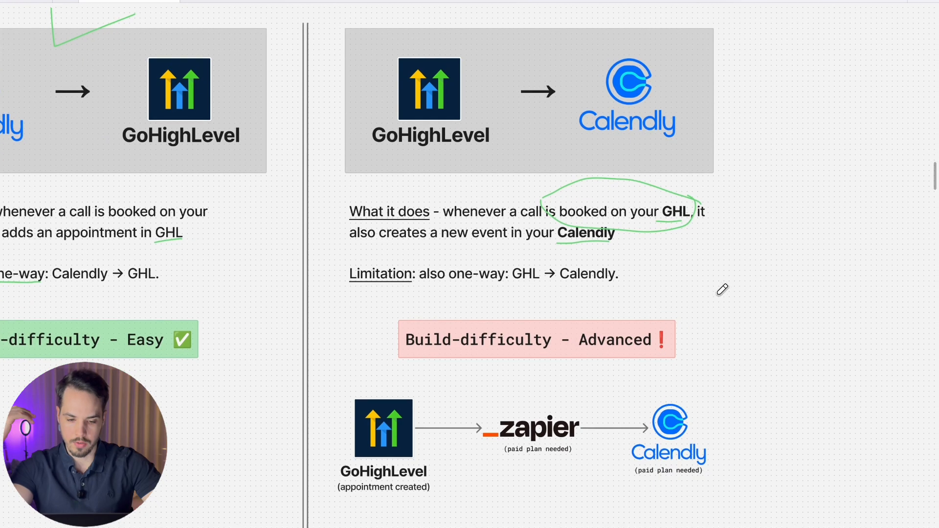
{"action": "scroll", "coordinate": [722, 289], "scroll_direction": "up", "scroll_amount": 3}
{"action": "scroll", "coordinate": [602, 395], "scroll_direction": "down", "scroll_amount": 1}
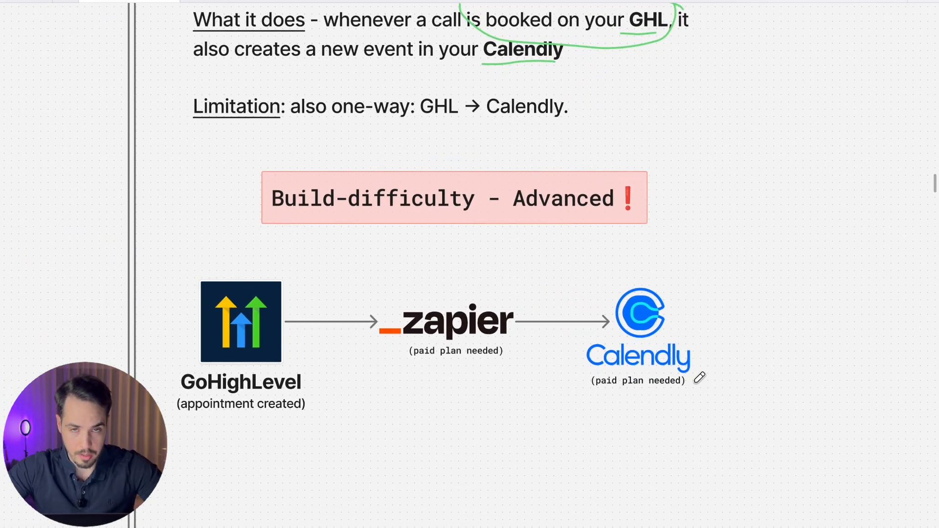
{"action": "key", "text": "ctrl+Up"}
{"action": "left_click", "coordinate": [384, 181]}
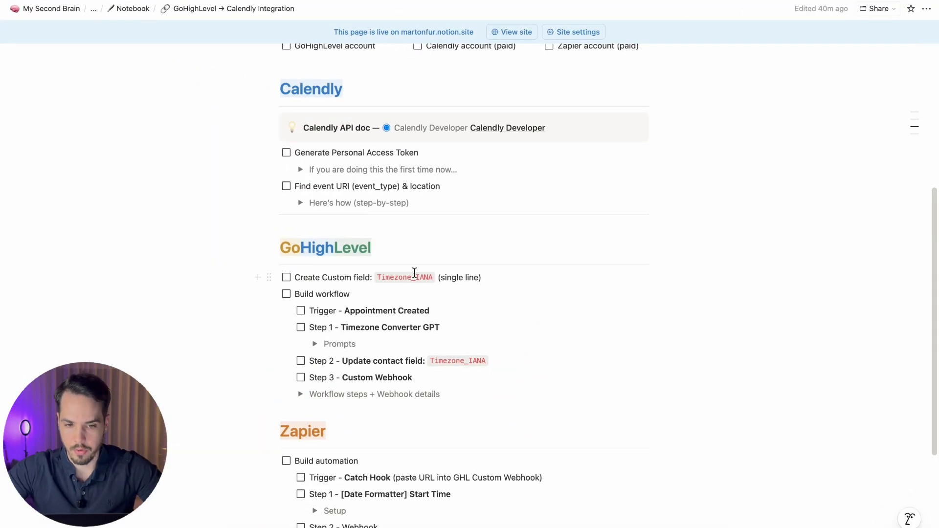
Step: Tick the GoHighLevel, Calendly and Zapier account prerequisites in Notion
{"action": "scroll", "coordinate": [345, 199], "scroll_direction": "up", "scroll_amount": 1}
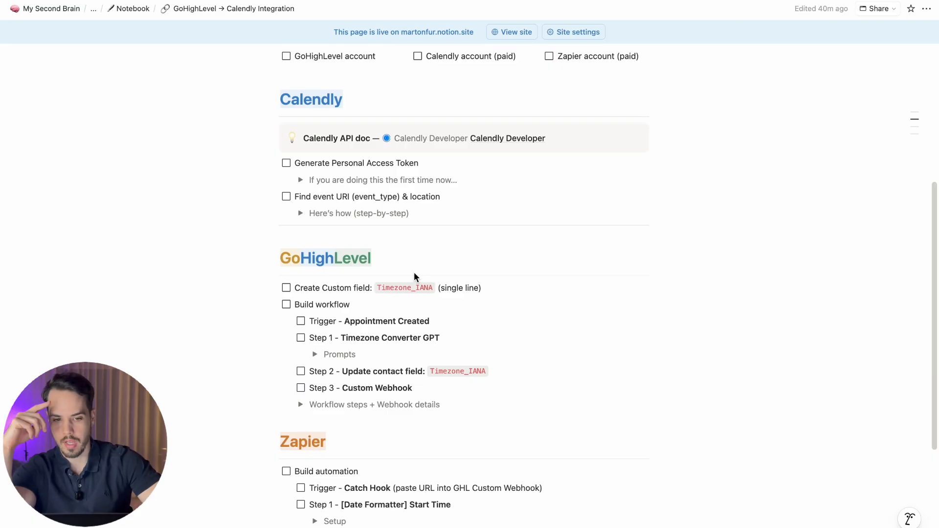
{"action": "scroll", "coordinate": [415, 277], "scroll_direction": "down", "scroll_amount": 2}
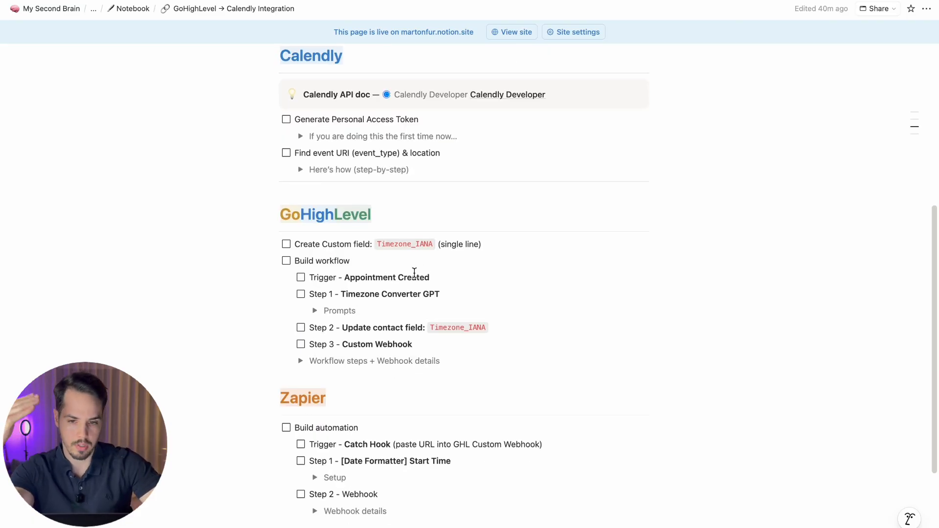
{"action": "scroll", "coordinate": [415, 272], "scroll_direction": "up", "scroll_amount": 3}
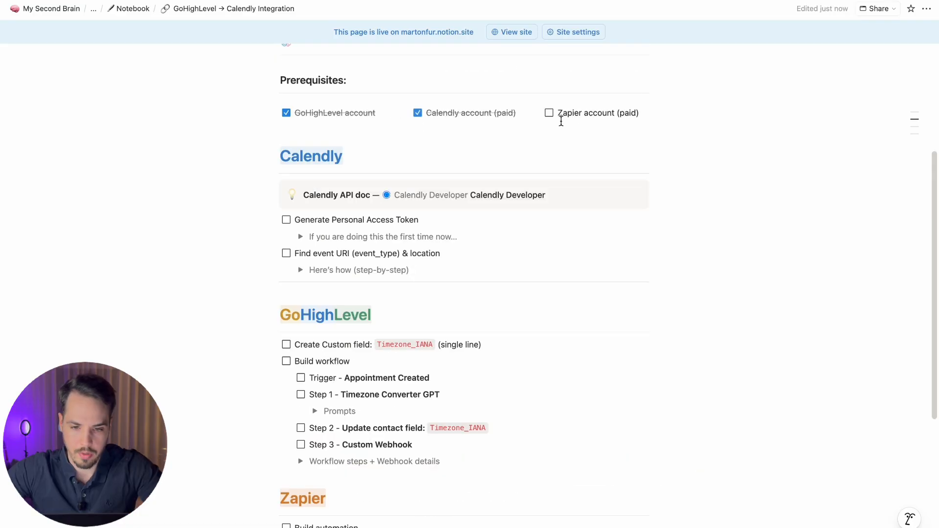
{"action": "left_click_drag", "start_coordinate": [556, 112], "coordinate": [556, 120]}
{"action": "left_click", "coordinate": [550, 113]}
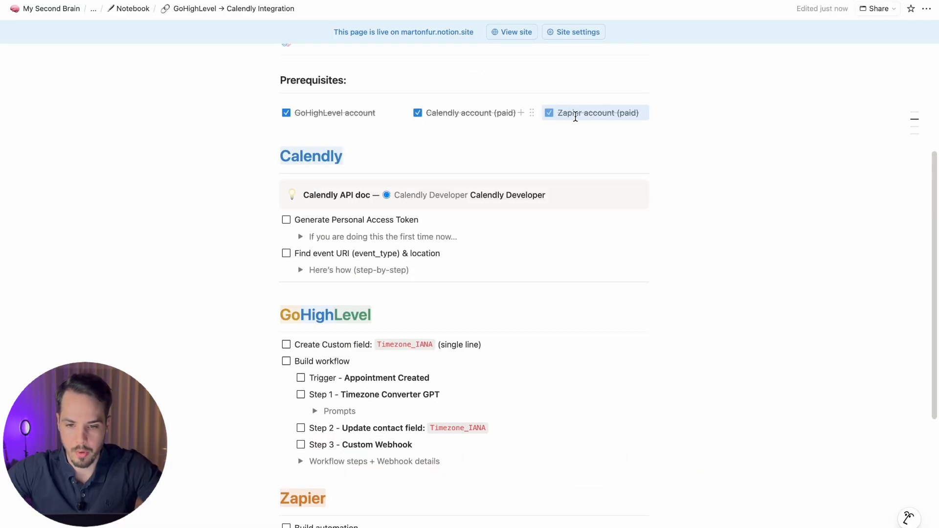
{"action": "left_click", "coordinate": [602, 114]}
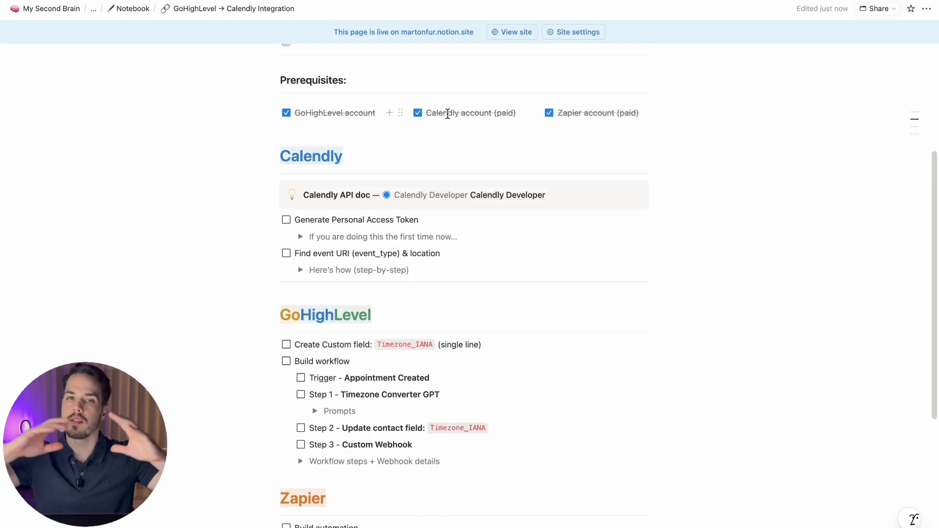
Step: Highlight the Generate Personal Access Token step, then move to the Calendly browser window
{"action": "left_click_drag", "start_coordinate": [421, 221], "coordinate": [292, 222]}
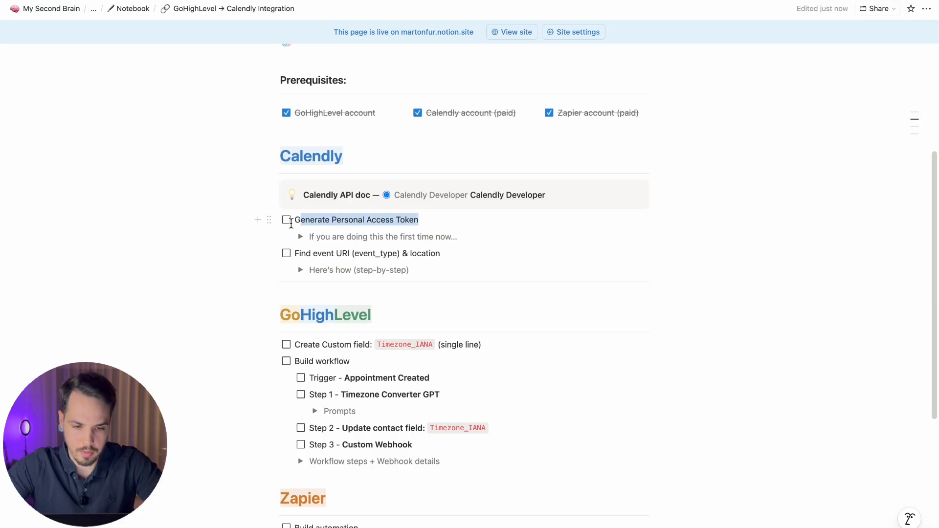
{"action": "left_click", "coordinate": [363, 222]}
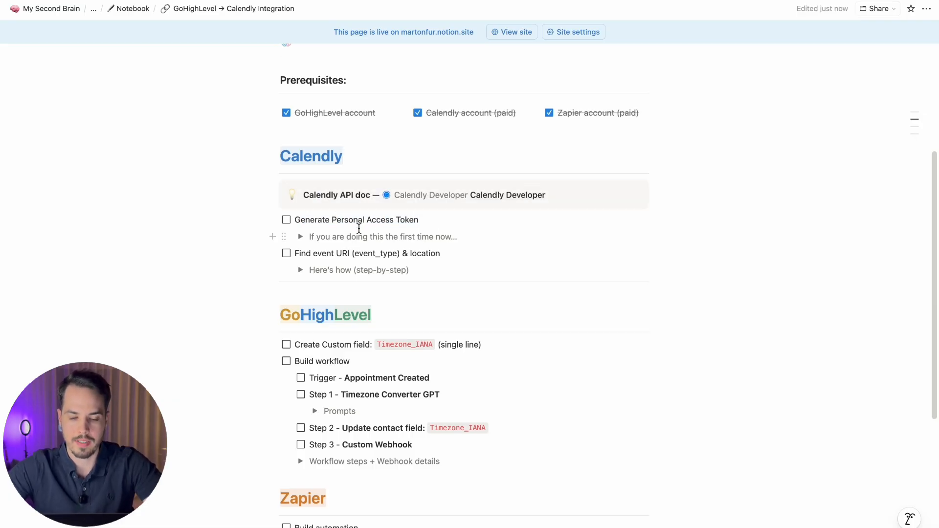
{"action": "key", "text": "ctrl+Right"}
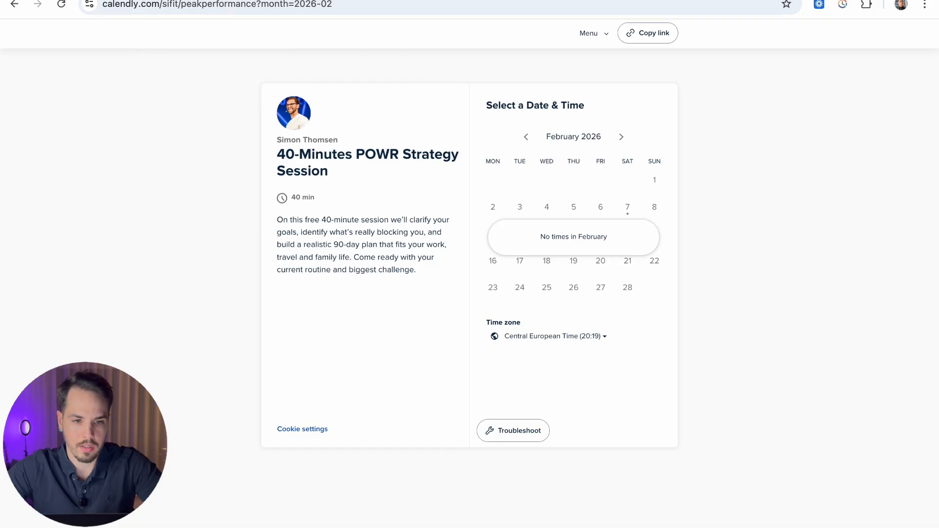
Step: Open Calendly's Integrations & apps > API and webhooks page showing the one existing token
{"action": "left_click", "coordinate": [220, 0]}
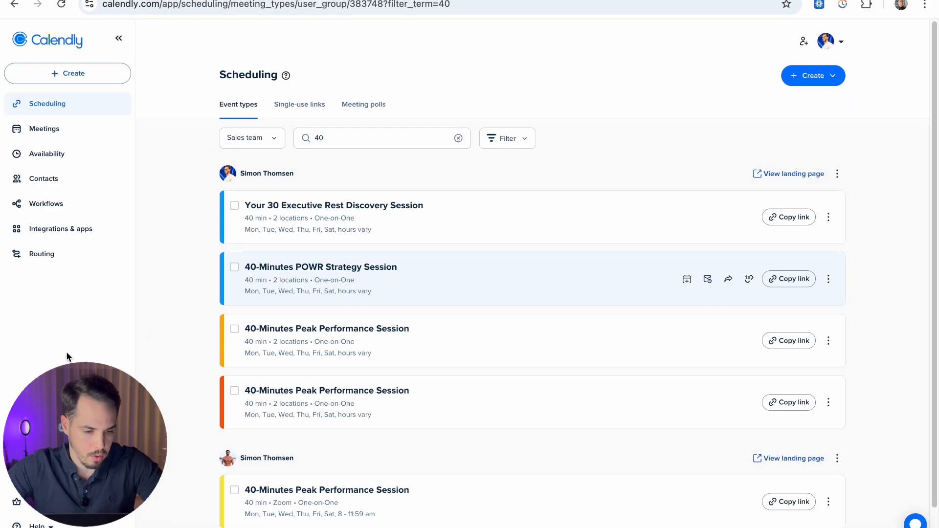
{"action": "left_click", "coordinate": [47, 229]}
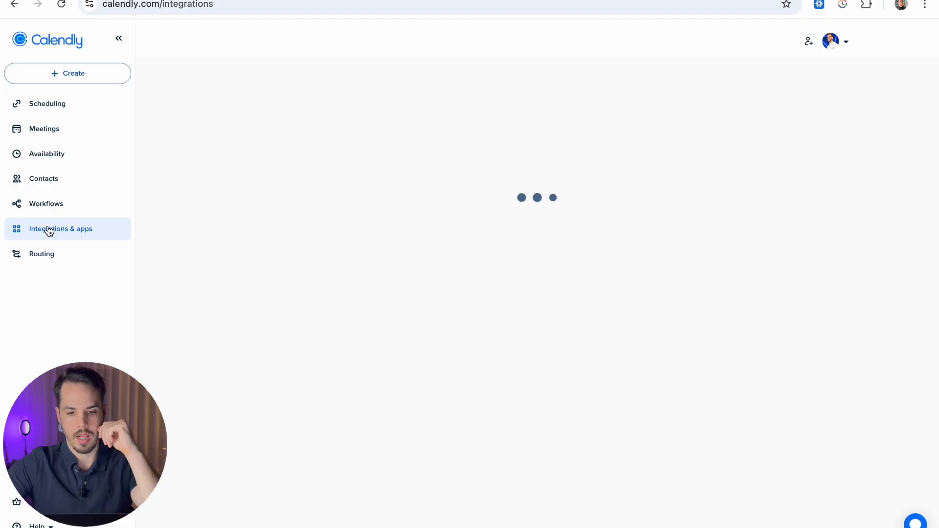
{"action": "scroll", "coordinate": [184, 227], "scroll_direction": "down", "scroll_amount": 5}
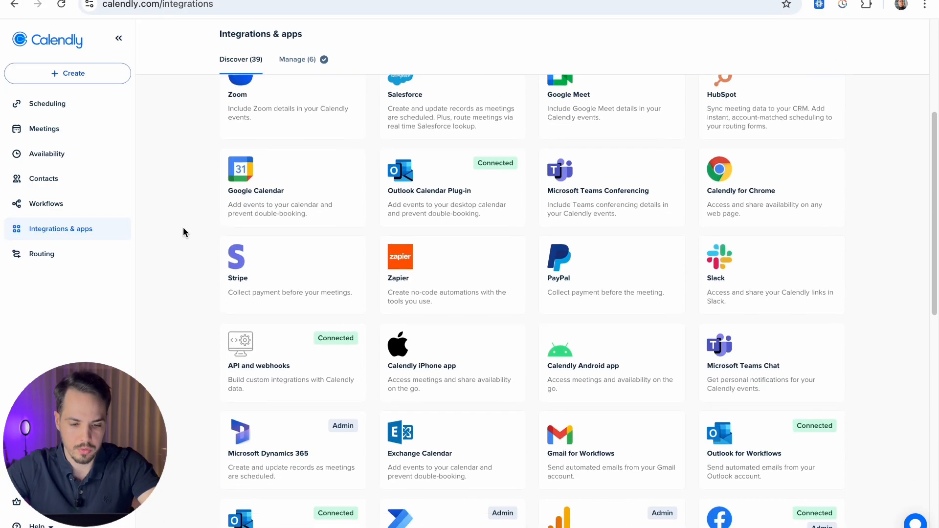
{"action": "left_click", "coordinate": [300, 368]}
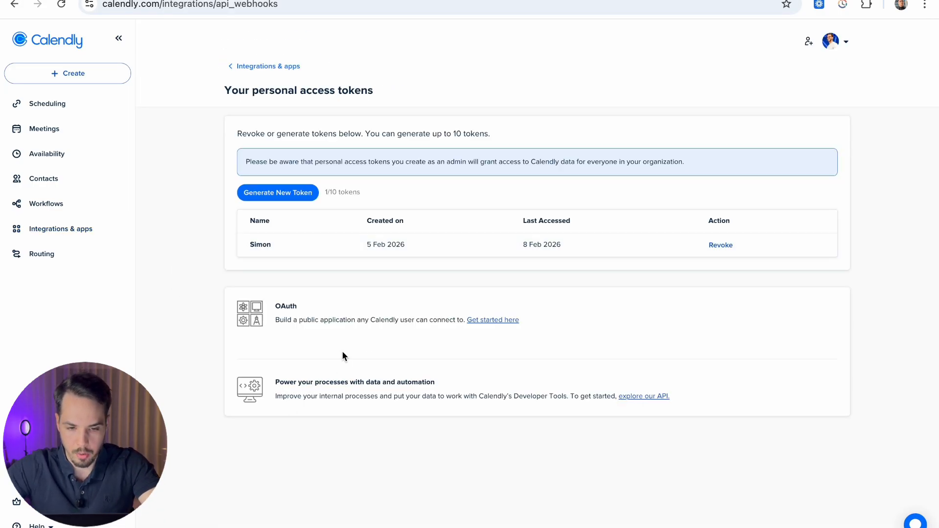
{"action": "left_click_drag", "start_coordinate": [249, 244], "coordinate": [578, 239]}
Step: In Notion, expand the first-time token instructions and enlarge their Calendly screenshot
{"action": "left_click", "coordinate": [577, 242]}
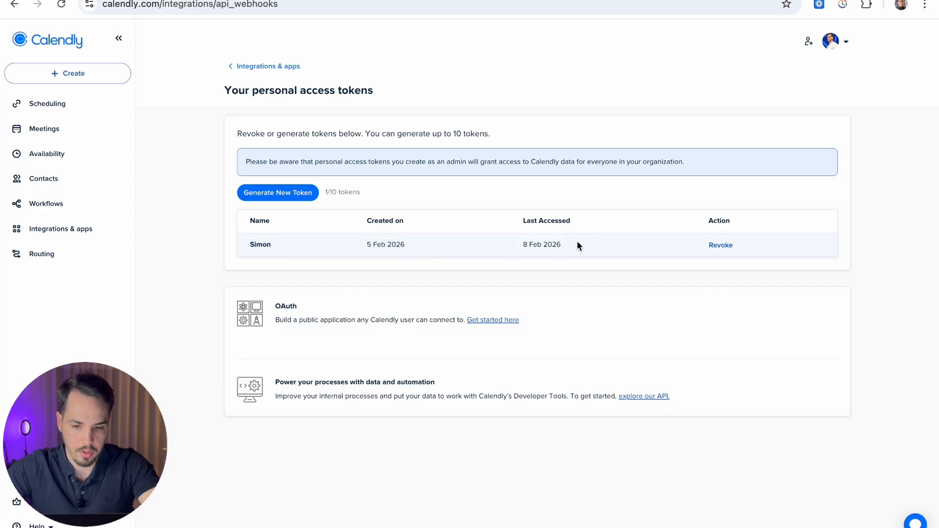
{"action": "key", "text": "ctrl+Left"}
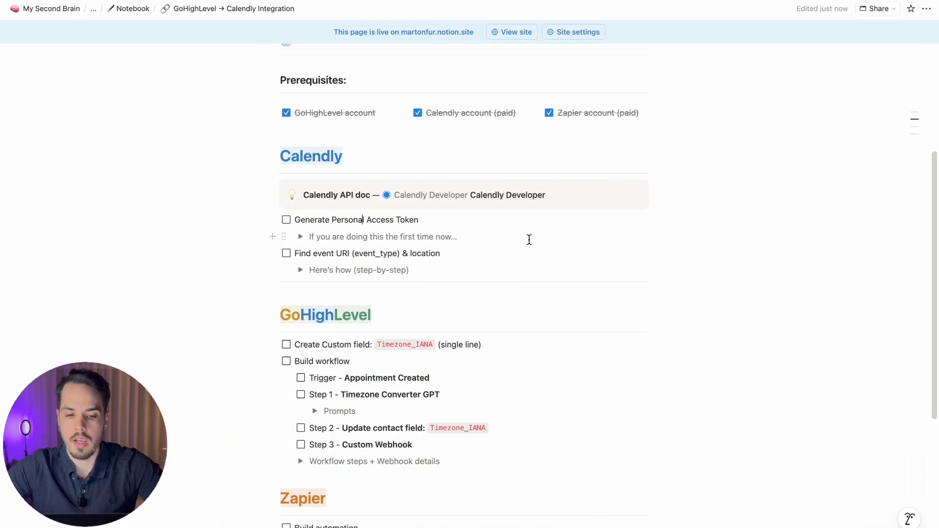
{"action": "left_click", "coordinate": [300, 237]}
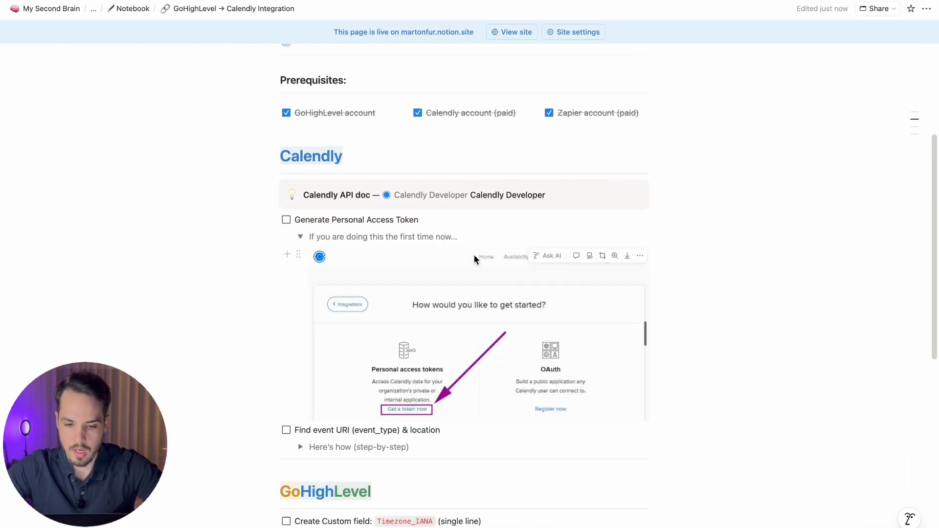
{"action": "scroll", "coordinate": [474, 259], "scroll_direction": "down", "scroll_amount": 2}
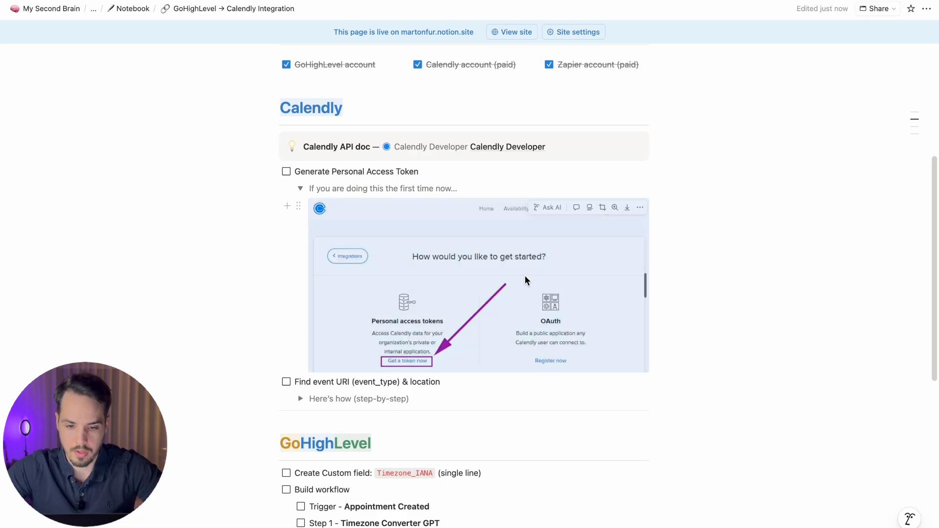
{"action": "left_click", "coordinate": [525, 280]}
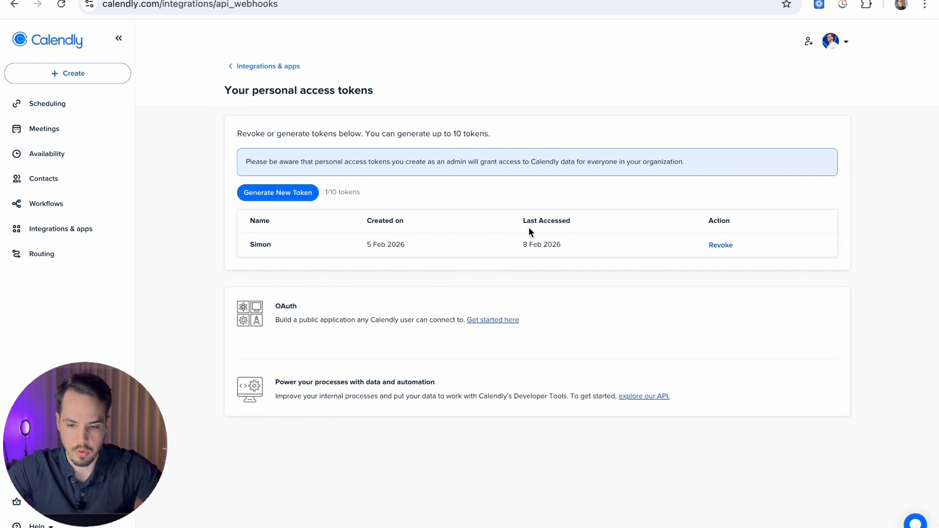
Step: Create a new Calendly personal access token named 'Ghl', reaching the email verification prompt
{"action": "left_click", "coordinate": [286, 196]}
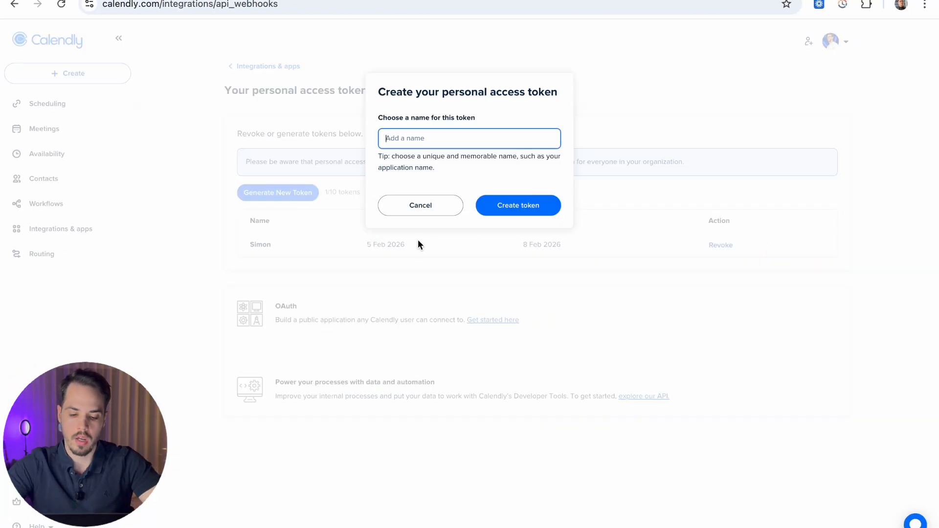
{"action": "type", "text": "Gh"}
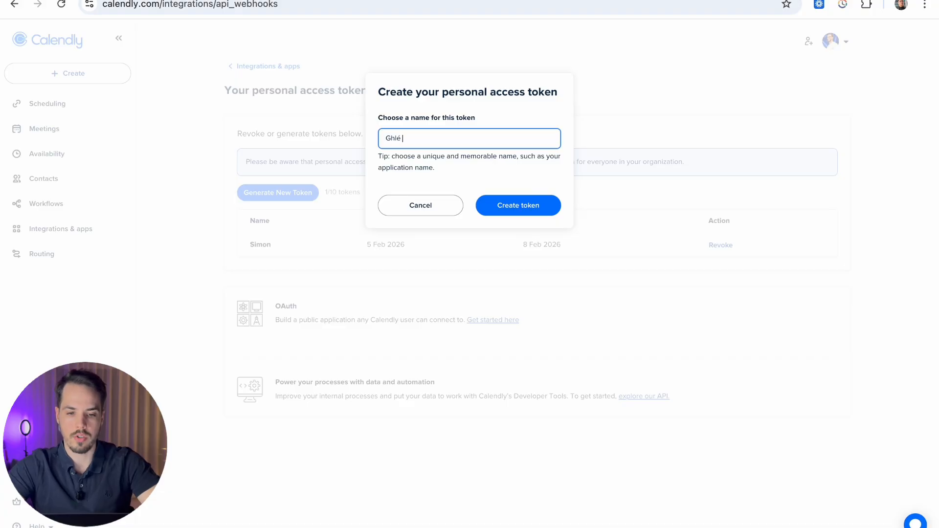
{"action": "type", "text": "l connection"}
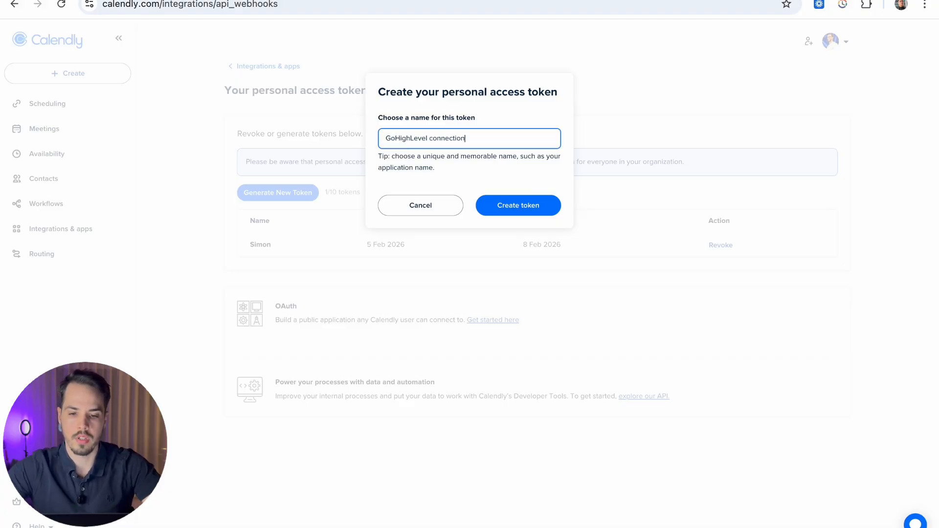
{"action": "left_click", "coordinate": [534, 205]}
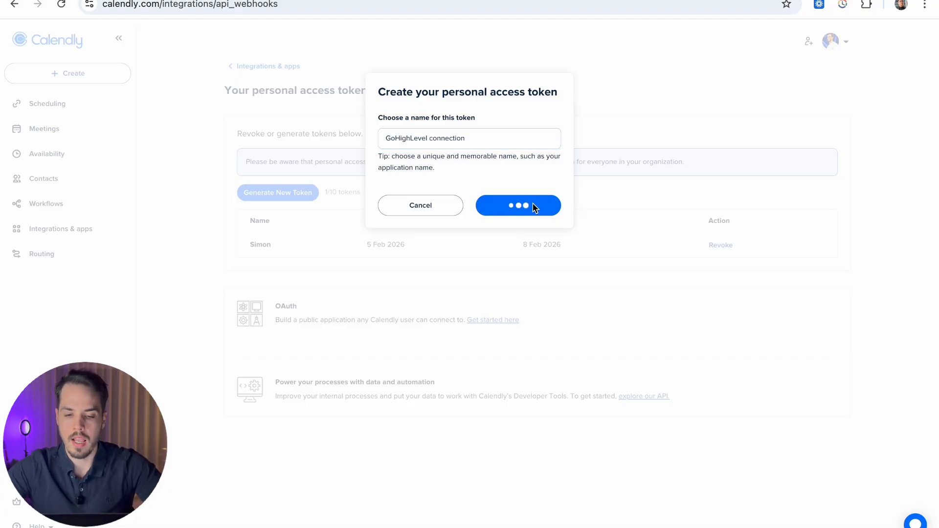
{"action": "left_click", "coordinate": [400, 159]}
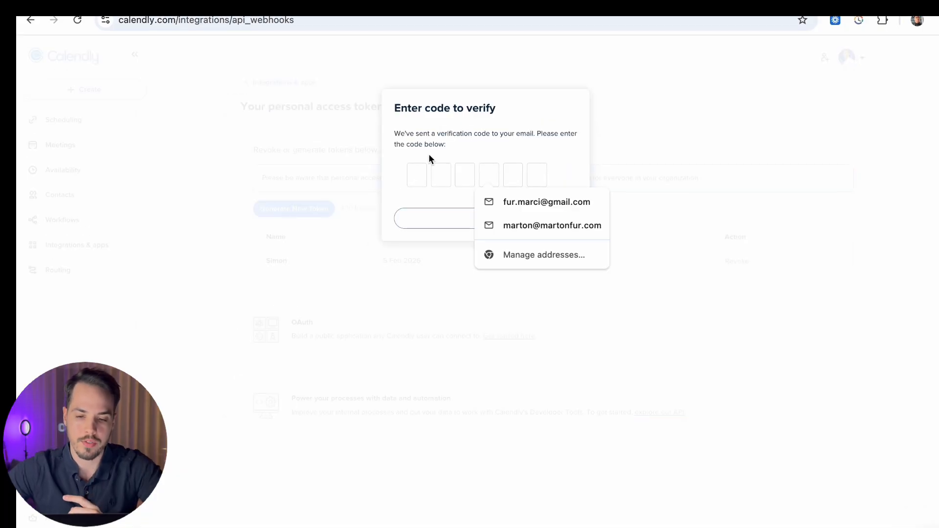
{"action": "left_click", "coordinate": [448, 143]}
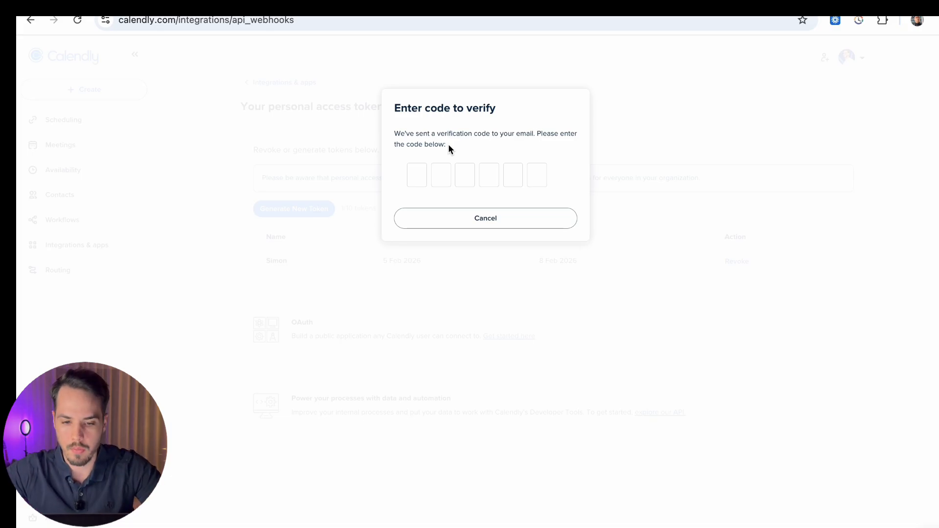
Step: Cancel the verification and token creation, then fit Notion's enlarged screenshot to view
{"action": "left_click", "coordinate": [485, 221]}
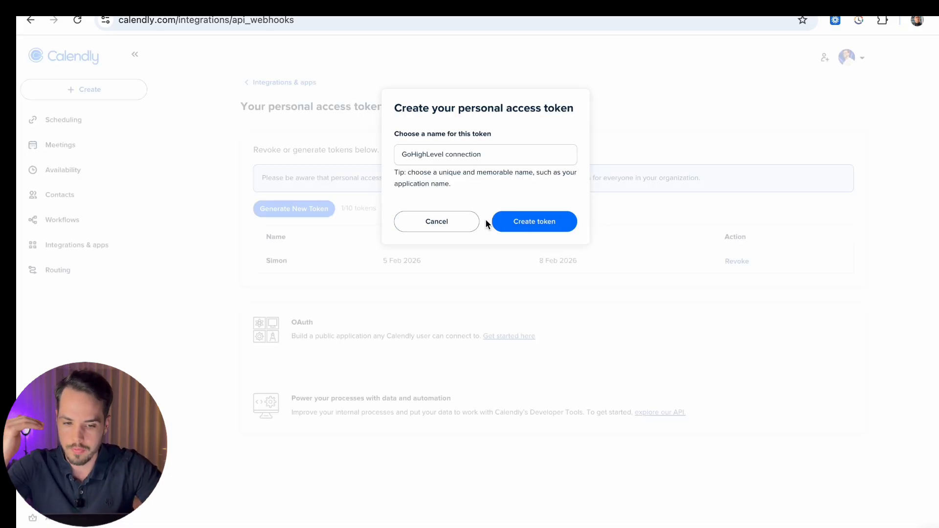
{"action": "left_click", "coordinate": [432, 216]}
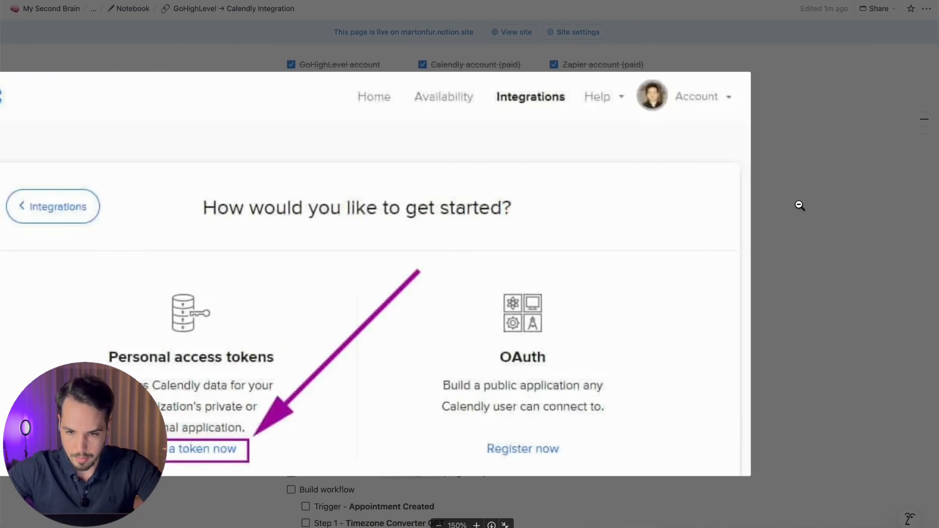
{"action": "scroll", "coordinate": [799, 203], "scroll_direction": "down", "scroll_amount": 3}
{"action": "left_click", "coordinate": [848, 169]}
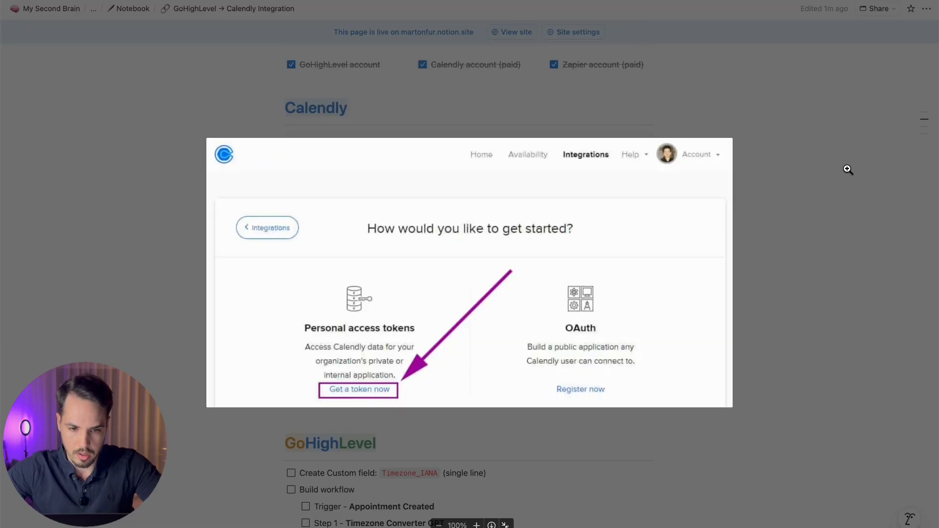
Step: Close the screenshot, collapse the first-time instructions, and mark Generate Personal Access Token done
{"action": "left_click", "coordinate": [847, 168]}
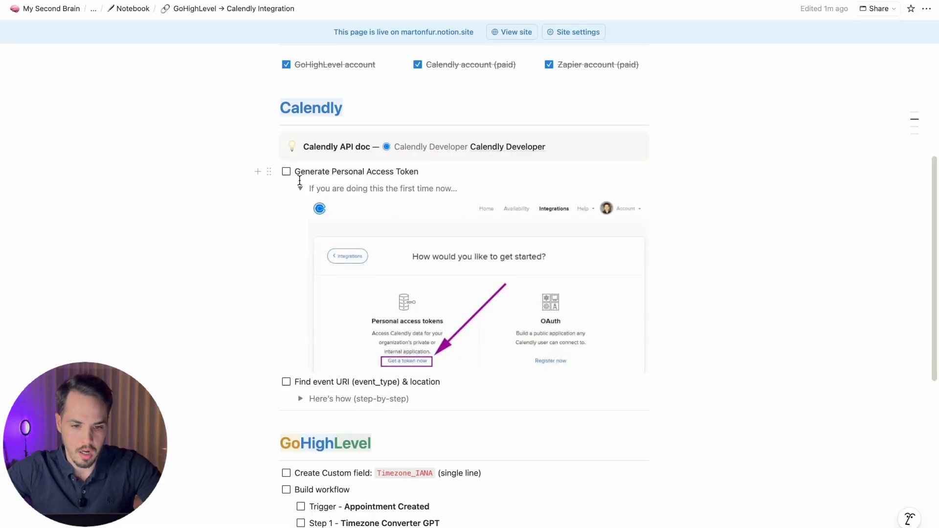
{"action": "left_click", "coordinate": [300, 189]}
{"action": "left_click", "coordinate": [286, 171]}
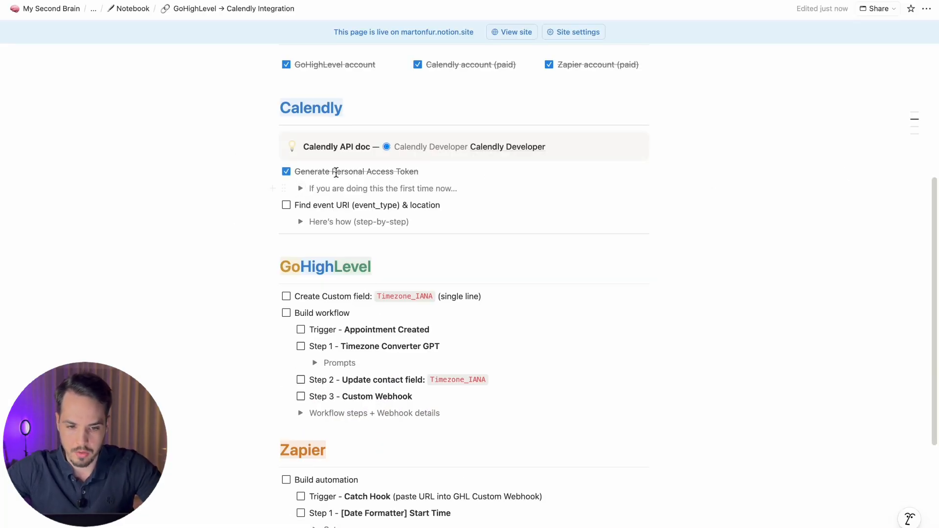
{"action": "left_click_drag", "start_coordinate": [295, 202], "coordinate": [442, 204]}
{"action": "left_click", "coordinate": [442, 205]}
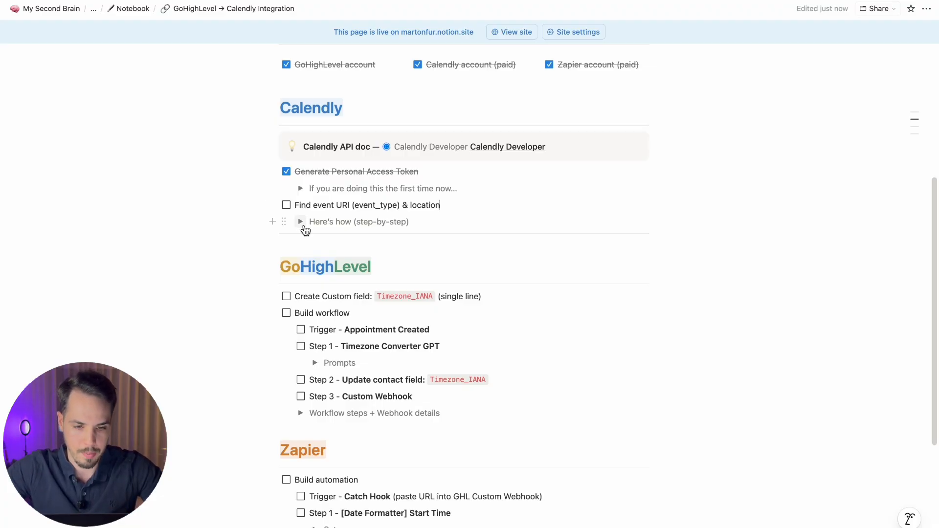
Step: Expand the 'Here's how (step-by-step)' event URI guide, then open Calendly's scheduling event types
{"action": "left_click", "coordinate": [300, 222]}
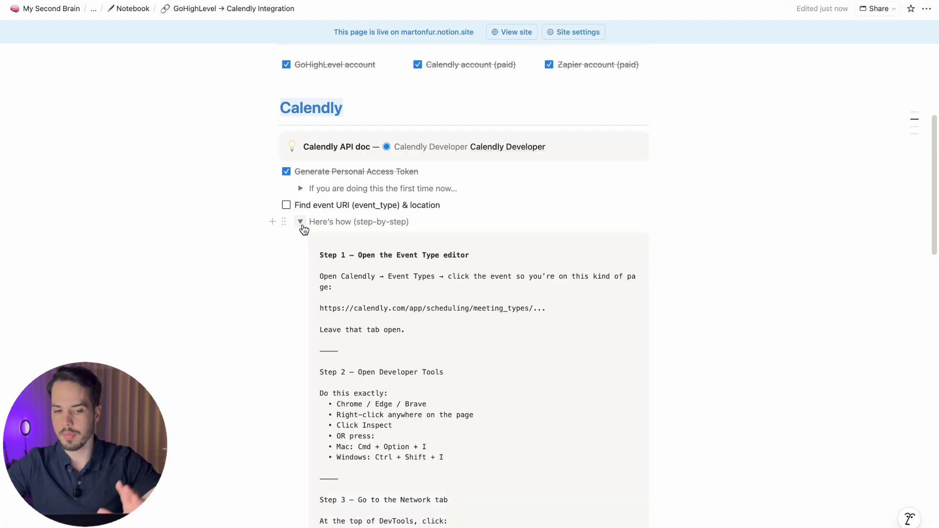
{"action": "scroll", "coordinate": [303, 229], "scroll_direction": "down", "scroll_amount": 3}
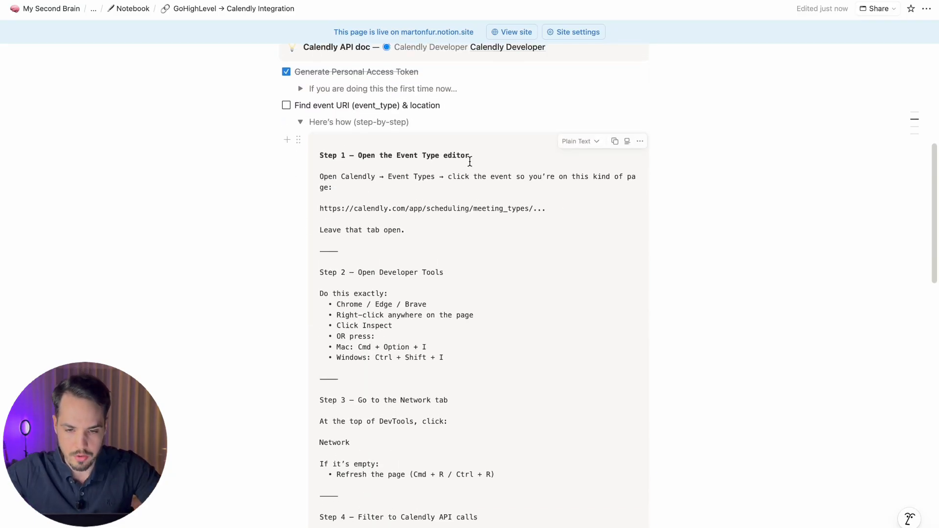
{"action": "key", "text": "ctrl+Right"}
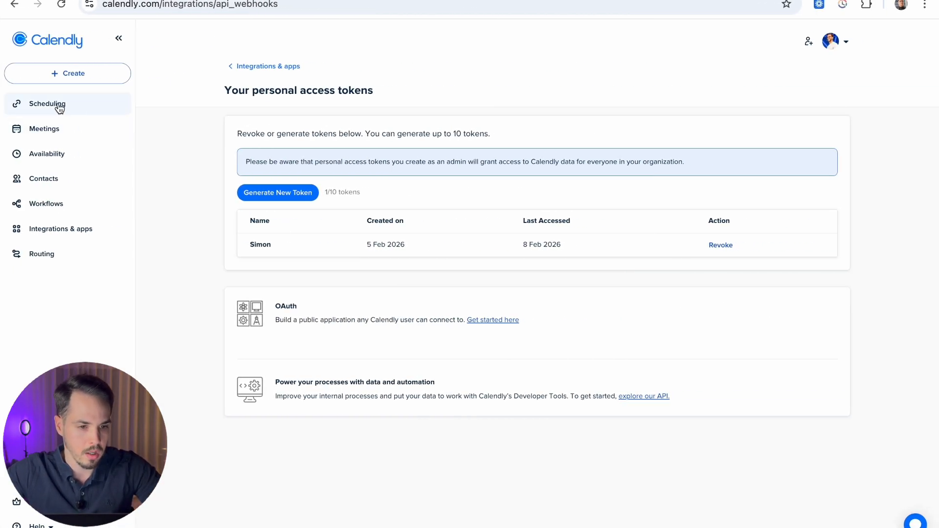
{"action": "left_click", "coordinate": [59, 108]}
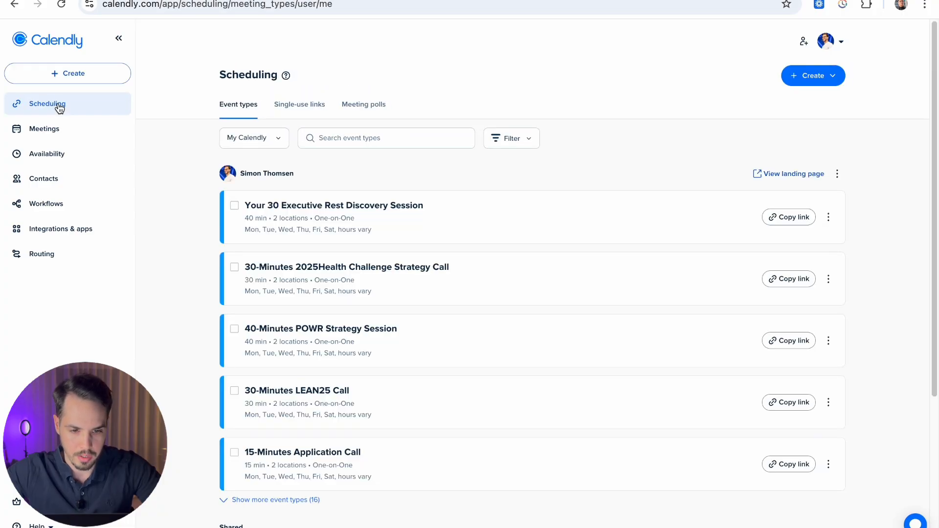
Step: Filter Calendly's event types by '40' to show the 40-minute sessions, then return to Notion
{"action": "left_click", "coordinate": [352, 138]}
{"action": "type", "text": "15"}
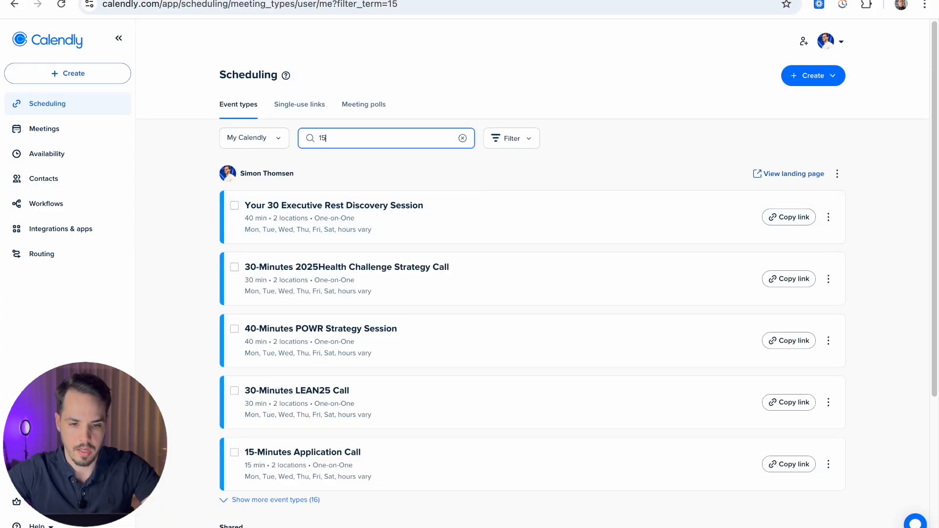
{"action": "key", "text": "BackSpace"}
{"action": "key", "text": "BackSpace"}
{"action": "type", "text": "40"}
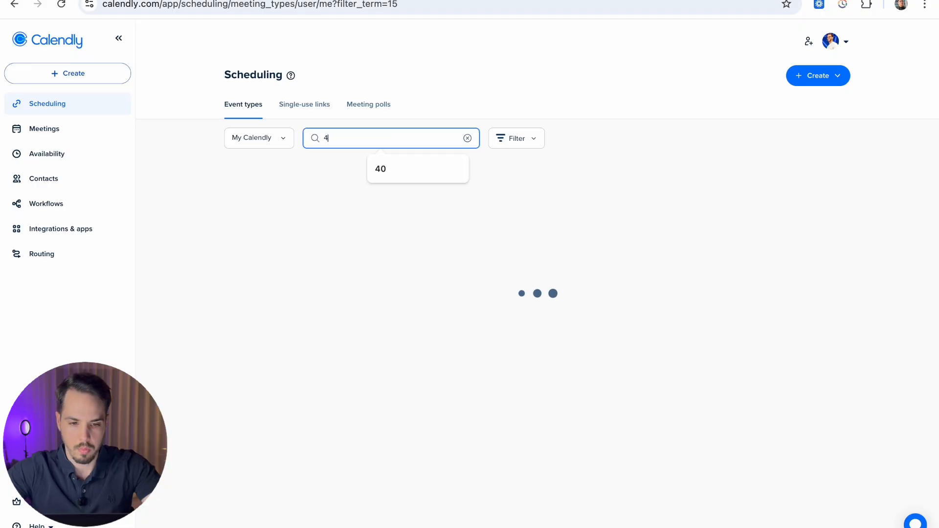
{"action": "left_click", "coordinate": [512, 109]}
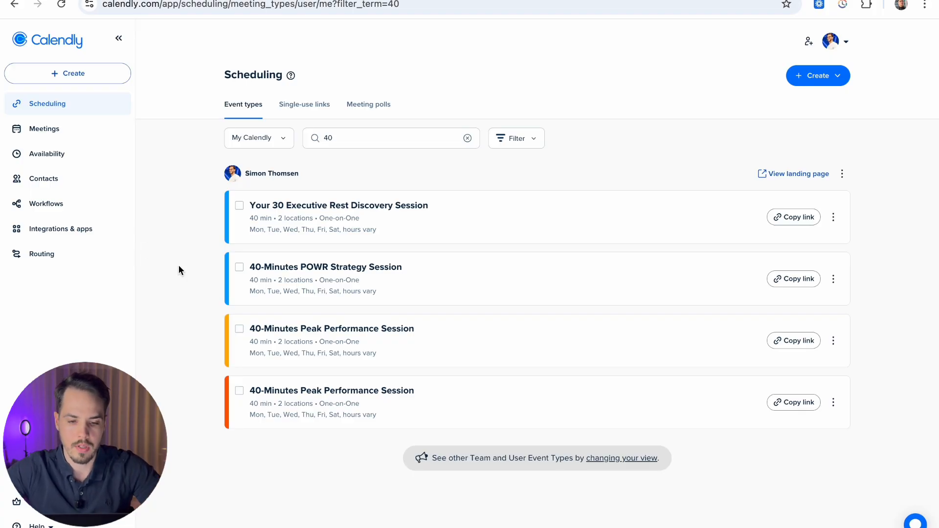
{"action": "key", "text": "super+Tab"}
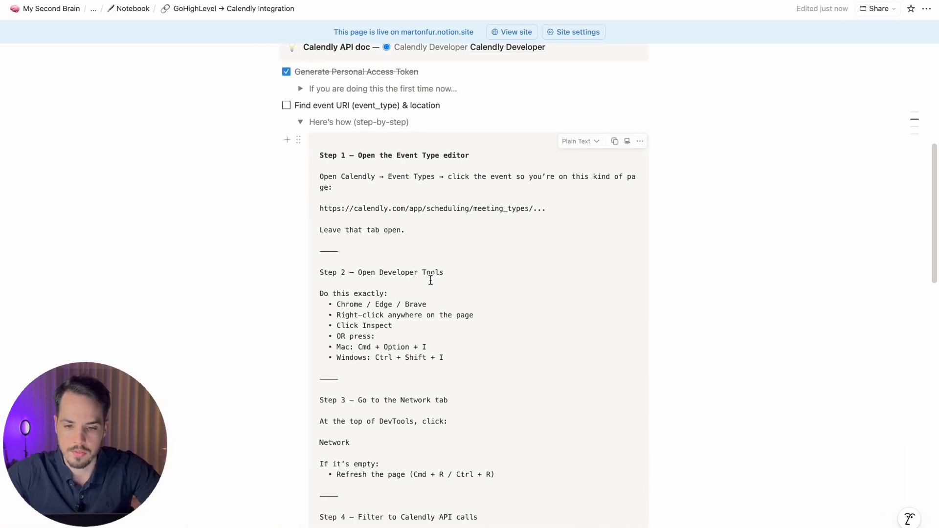
Step: Read the Notion guide's Step 2 developer-tools instructions and Mac/Windows shortcuts, then return to Calendly
{"action": "scroll", "coordinate": [411, 254], "scroll_direction": "down", "scroll_amount": 2}
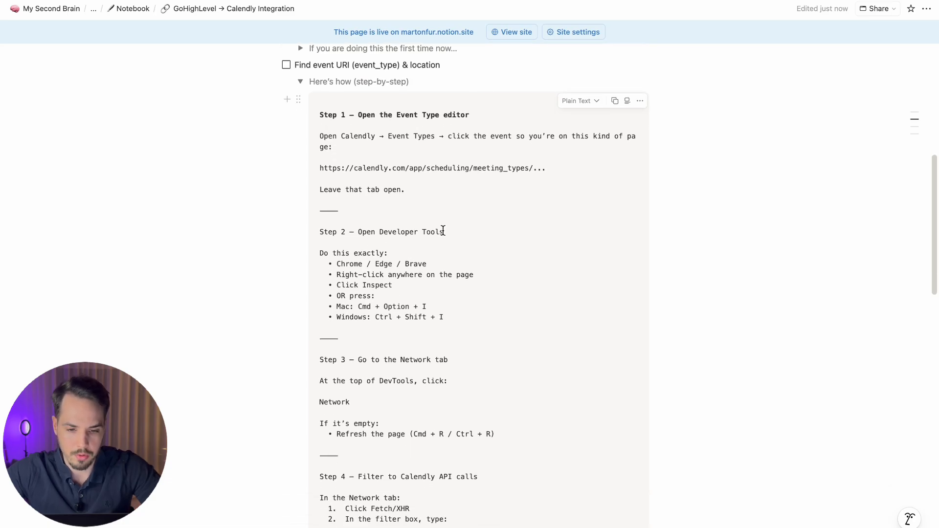
{"action": "left_click_drag", "start_coordinate": [443, 231], "coordinate": [310, 230]}
{"action": "left_click", "coordinate": [414, 234]}
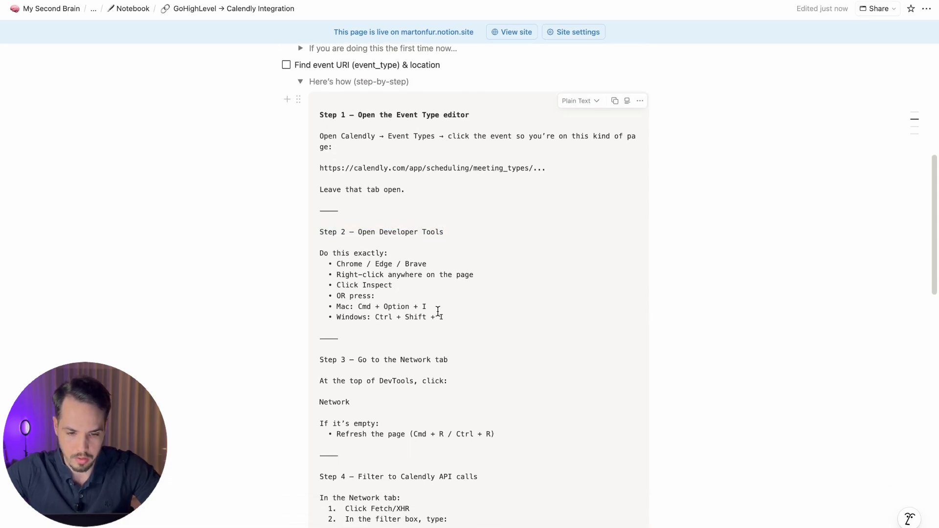
{"action": "left_click_drag", "start_coordinate": [416, 307], "coordinate": [318, 308]}
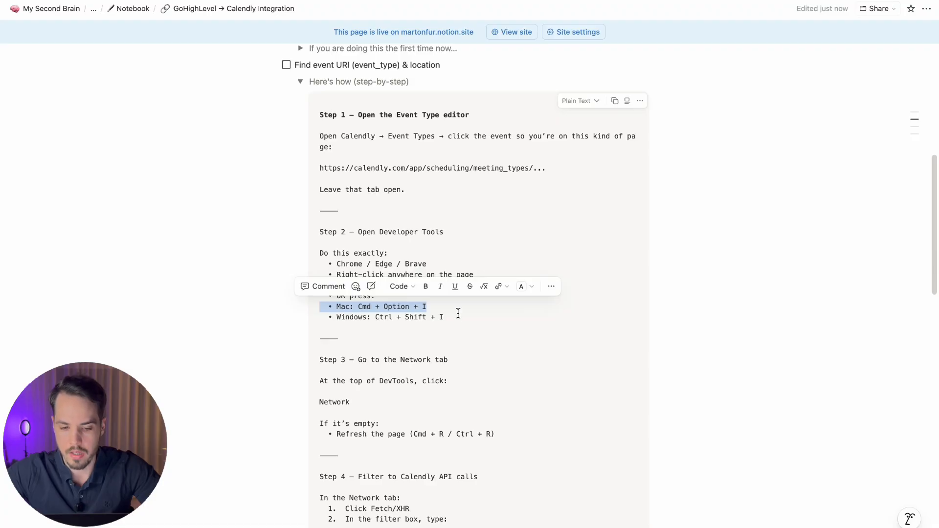
{"action": "left_click_drag", "start_coordinate": [459, 315], "coordinate": [318, 317]}
{"action": "left_click", "coordinate": [395, 319]}
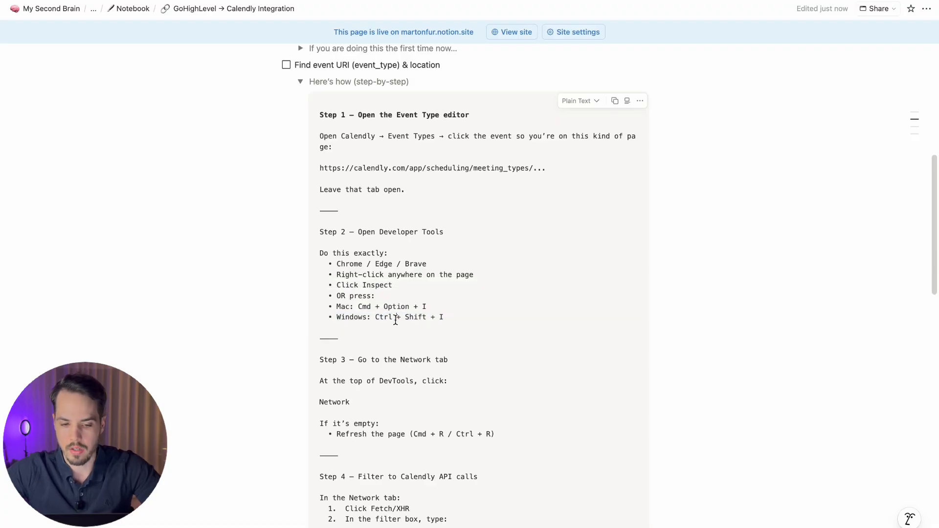
{"action": "key", "text": "ctrl+Right"}
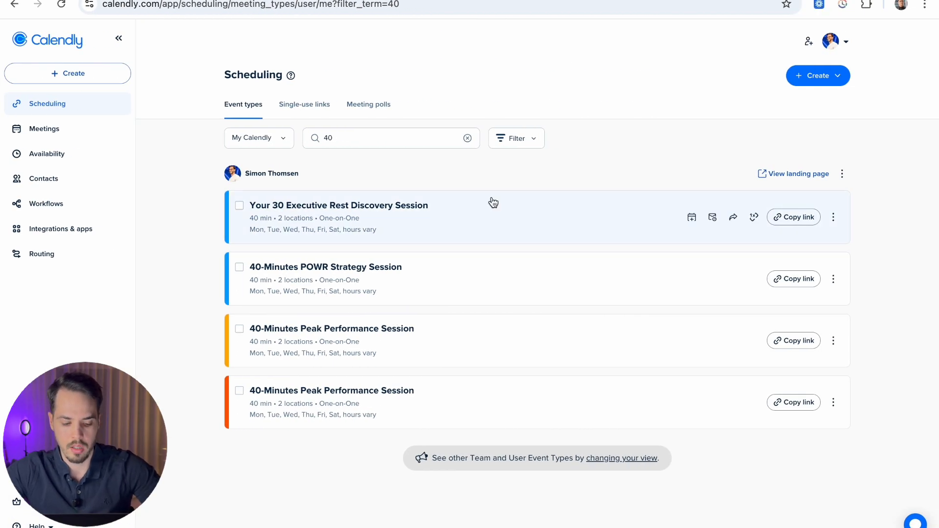
Step: Open DevTools beside Calendly's event list on the Network panel, showing all requests with no filter
{"action": "key", "text": "super+alt+i"}
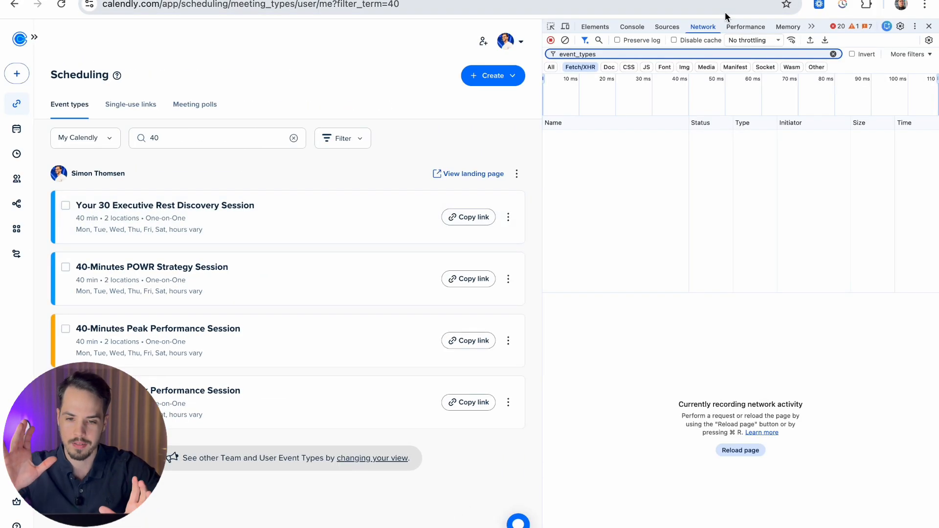
{"action": "left_click", "coordinate": [551, 67]}
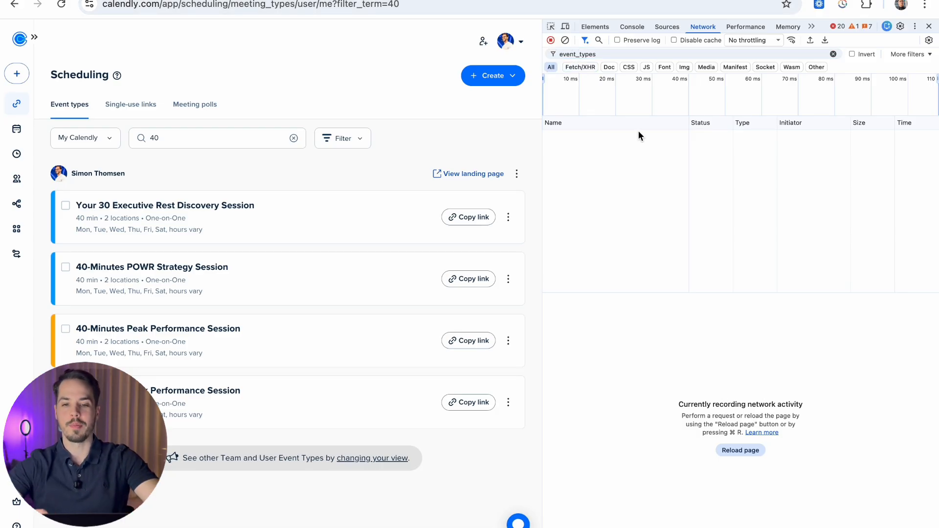
{"action": "left_click", "coordinate": [832, 54]}
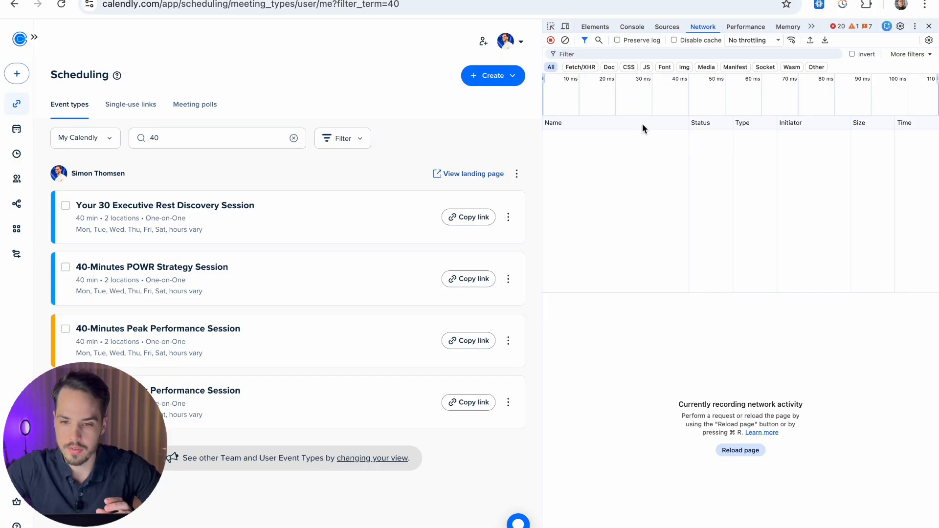
{"action": "left_click", "coordinate": [600, 27]}
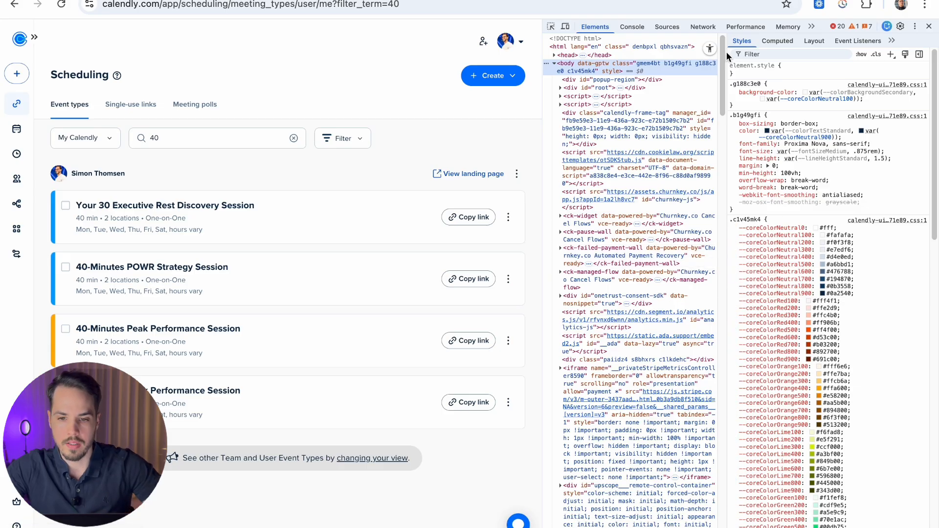
{"action": "left_click", "coordinate": [702, 27]}
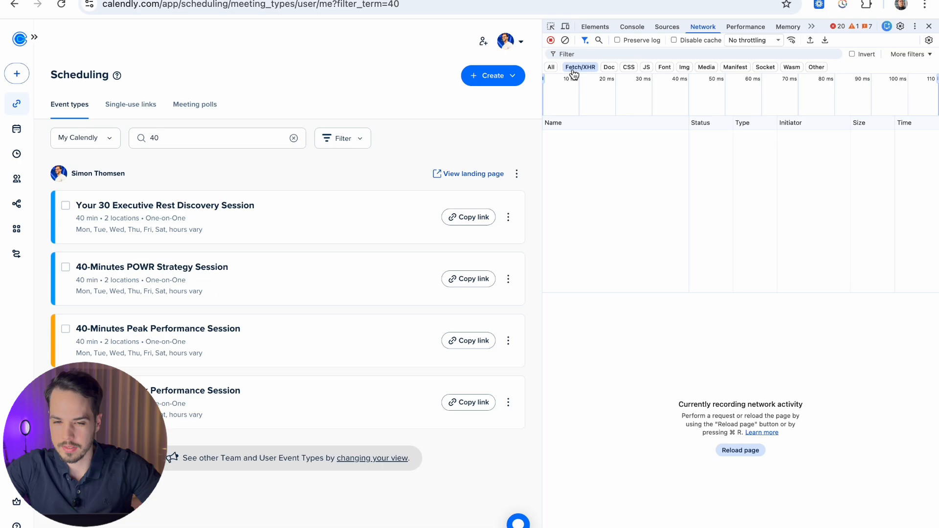
{"action": "key", "text": "super+Tab"}
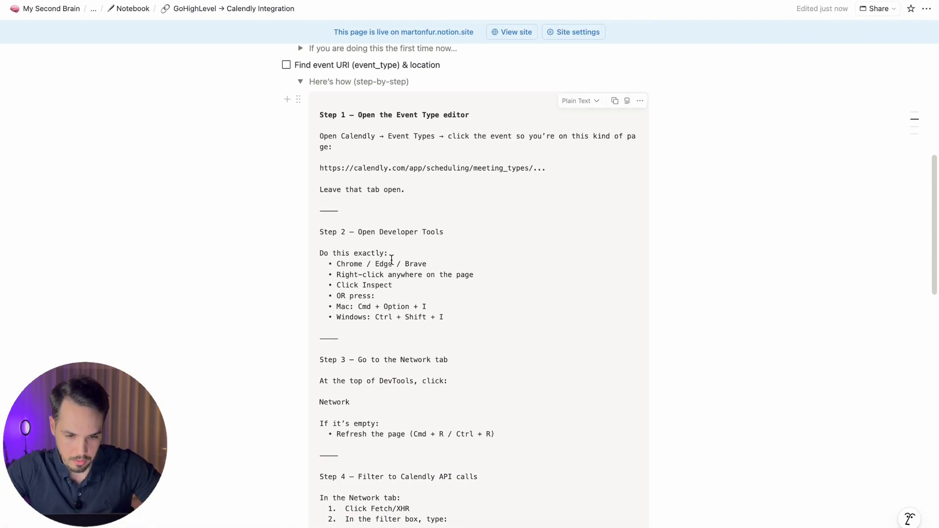
Step: Read the guide's Step 3: open the Network tab and click Fetch/XHR
{"action": "scroll", "coordinate": [359, 241], "scroll_direction": "down", "scroll_amount": 3}
{"action": "left_click_drag", "start_coordinate": [363, 230], "coordinate": [459, 227]}
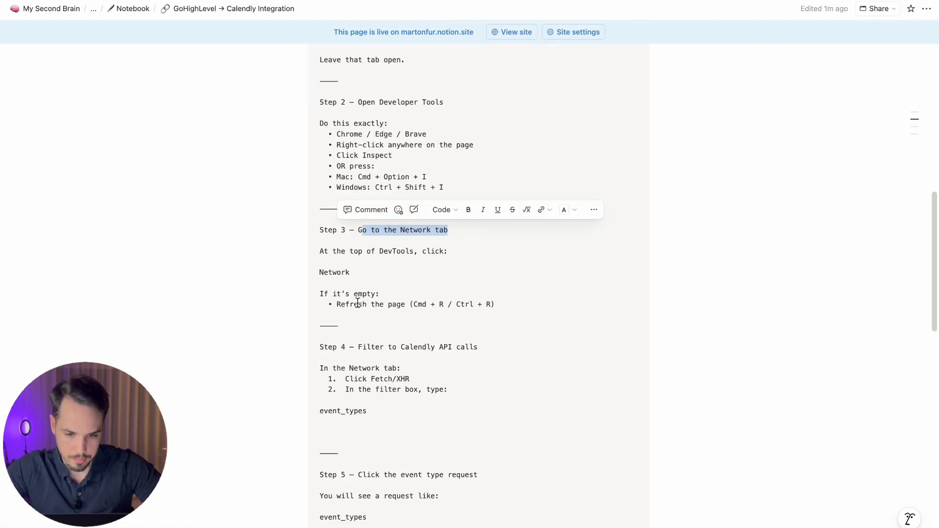
{"action": "left_click_drag", "start_coordinate": [318, 272], "coordinate": [363, 272]}
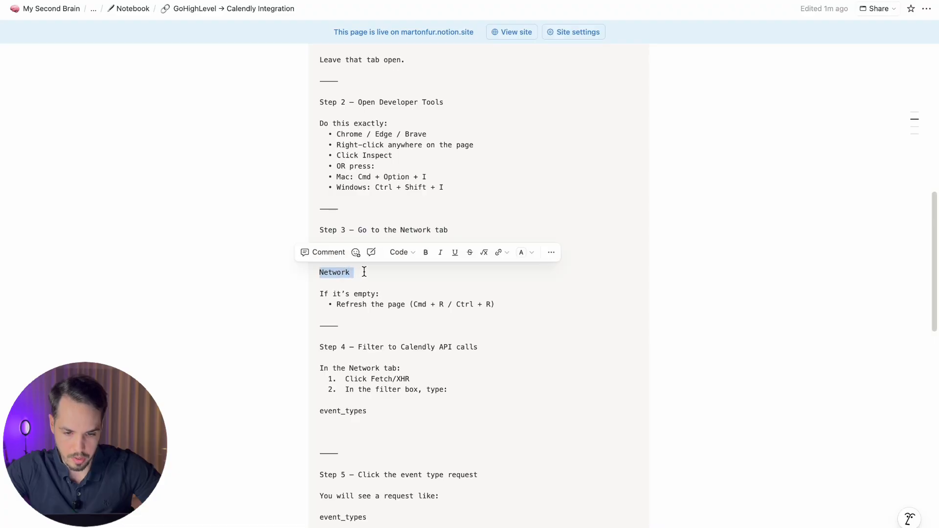
{"action": "scroll", "coordinate": [376, 311], "scroll_direction": "down", "scroll_amount": 2}
{"action": "left_click_drag", "start_coordinate": [345, 317], "coordinate": [412, 313]}
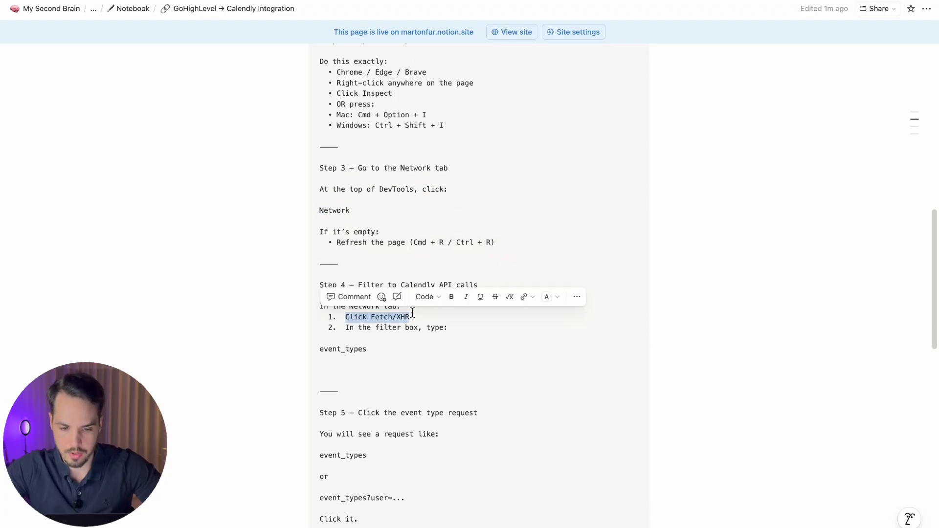
{"action": "left_click", "coordinate": [414, 316]}
Step: Read Step 4's event_types filter term, then return to Calendly's network filter box
{"action": "scroll", "coordinate": [414, 316], "scroll_direction": "down", "scroll_amount": 1}
{"action": "left_click_drag", "start_coordinate": [336, 314], "coordinate": [445, 311]}
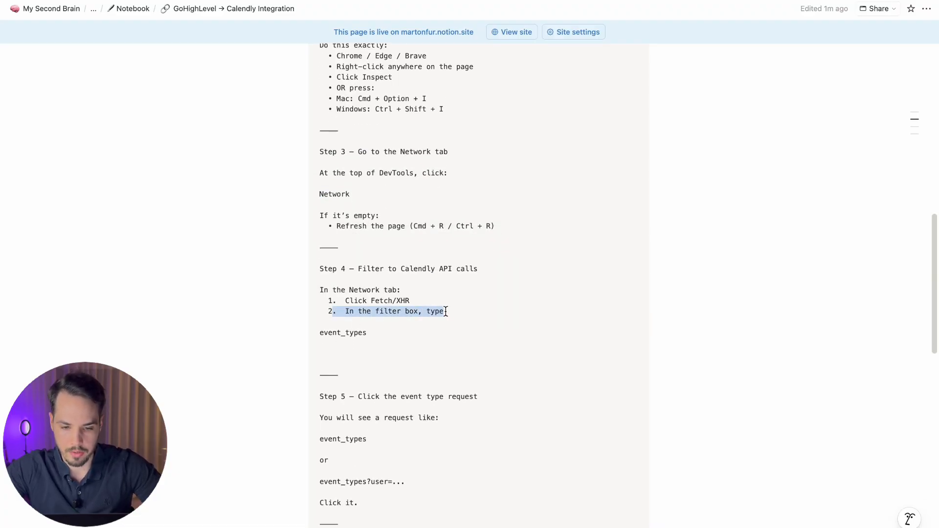
{"action": "left_click", "coordinate": [368, 337]}
{"action": "left_click_drag", "start_coordinate": [368, 334], "coordinate": [318, 334]}
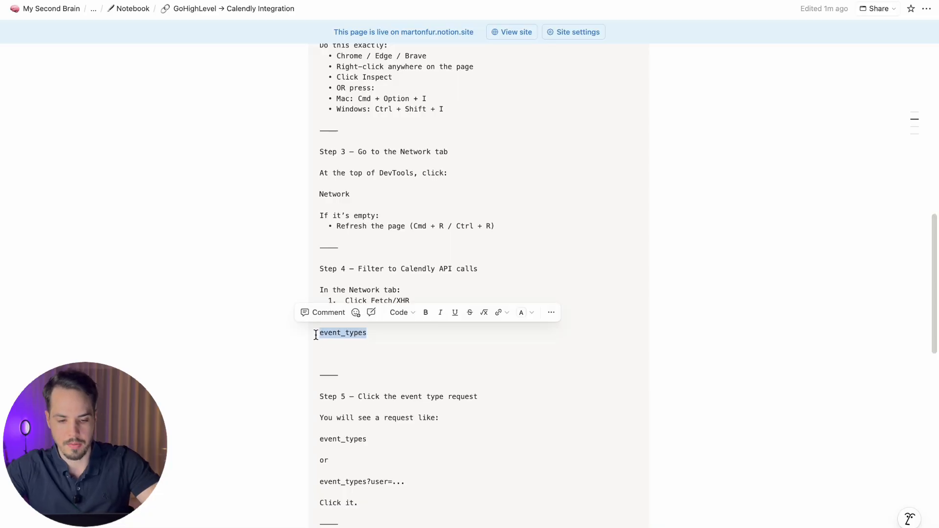
{"action": "key", "text": "ctrl+Right"}
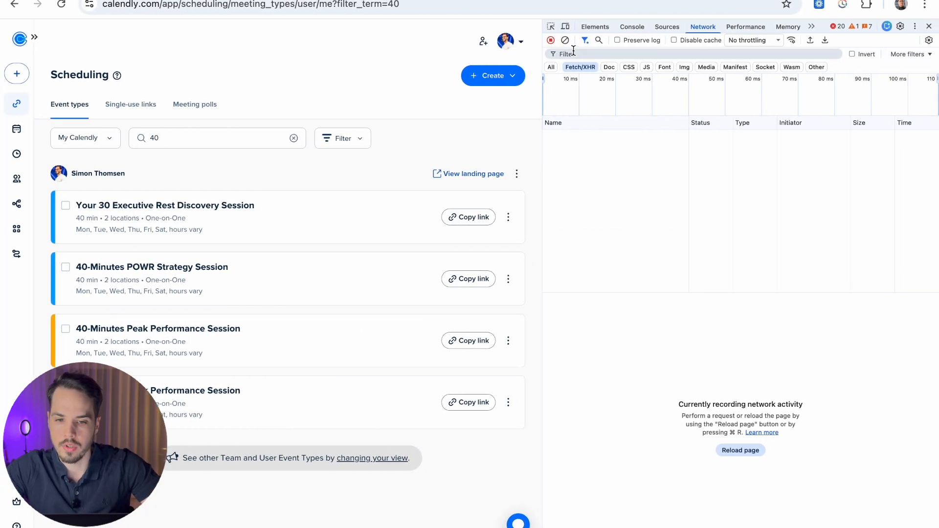
{"action": "left_click", "coordinate": [574, 53]}
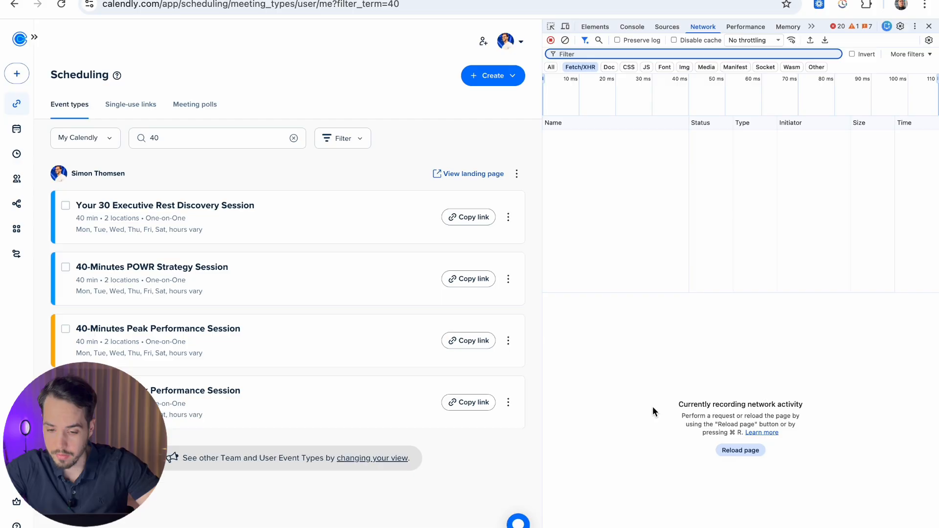
Step: Reload Calendly, filter network requests to 'event_' and open the event_types request's response
{"action": "left_click", "coordinate": [740, 450]}
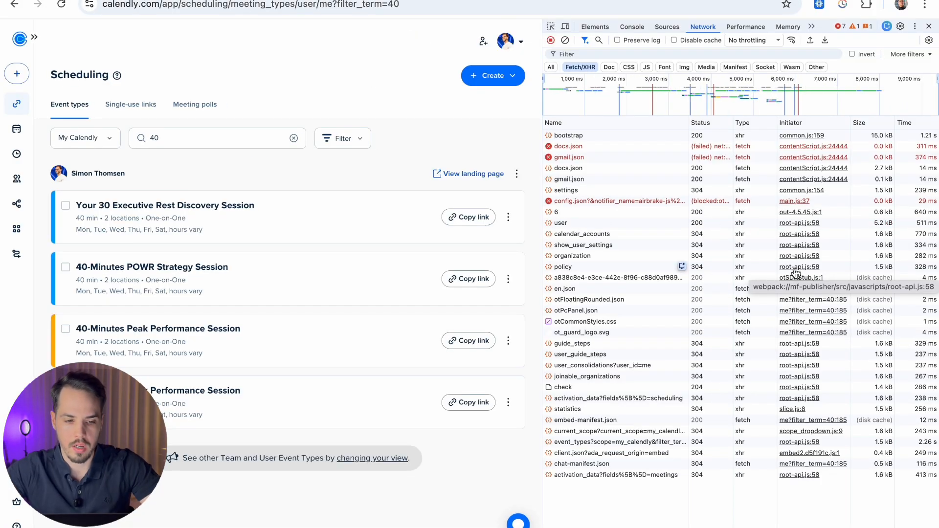
{"action": "left_click", "coordinate": [593, 55]}
{"action": "type", "text": "https://calendly.com/sifit/peakperformance"}
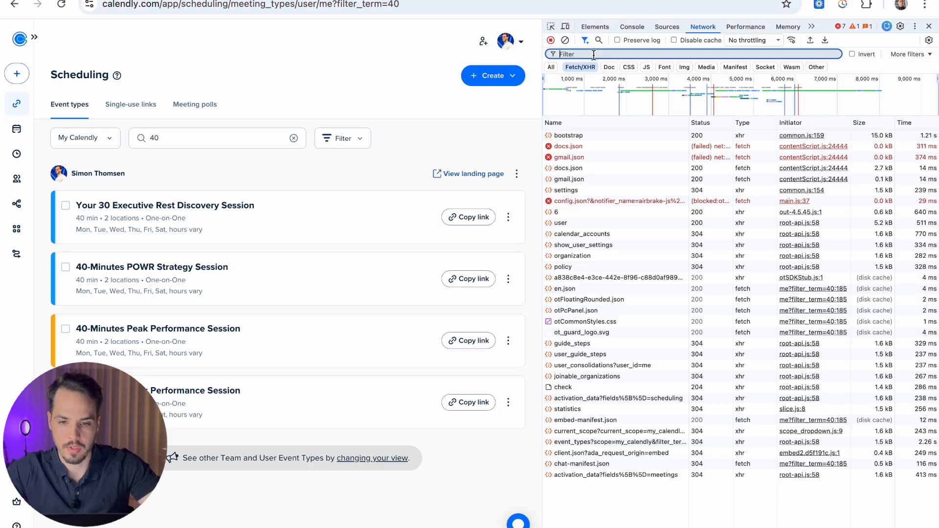
{"action": "key", "text": "ctrl+a"}
{"action": "key", "text": "BackSpace"}
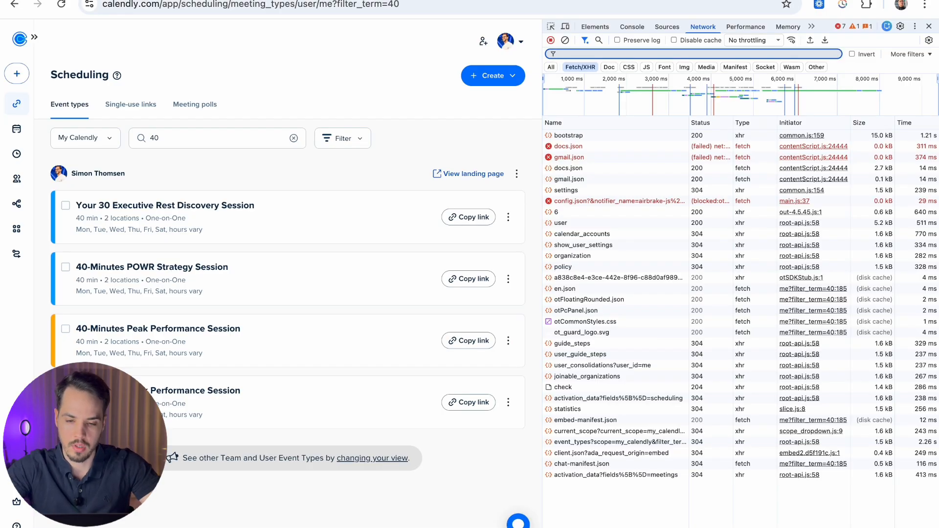
{"action": "type", "text": "event_"}
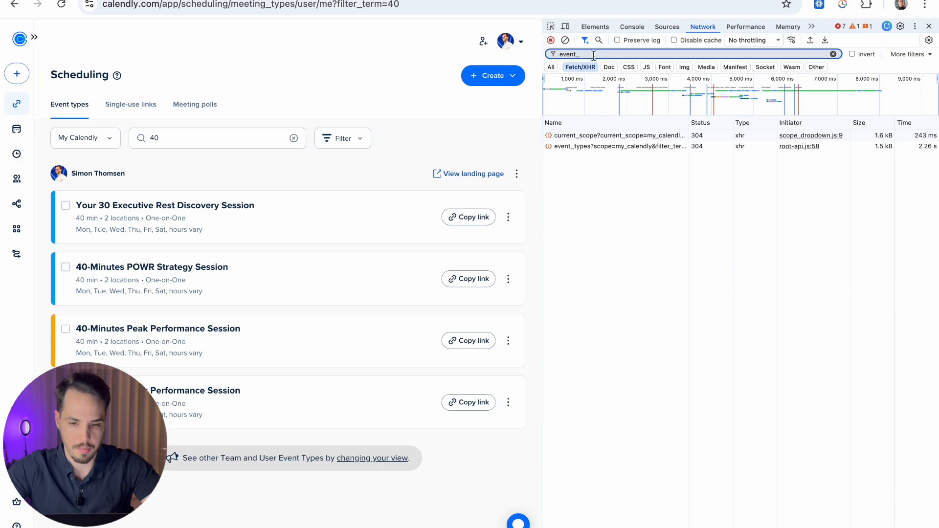
{"action": "left_click", "coordinate": [586, 148]}
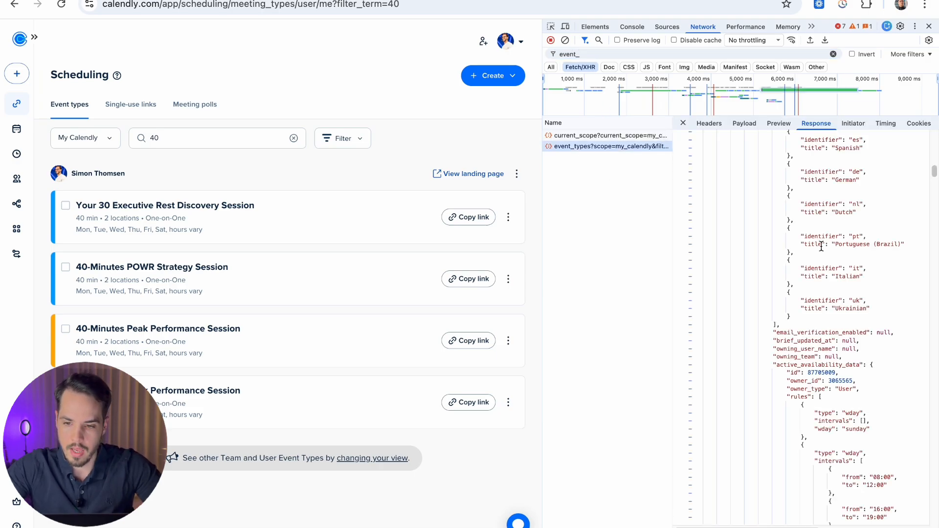
{"action": "scroll", "coordinate": [821, 244], "scroll_direction": "down", "scroll_amount": 5}
{"action": "scroll", "coordinate": [820, 244], "scroll_direction": "up", "scroll_amount": 4}
{"action": "scroll", "coordinate": [821, 245], "scroll_direction": "down", "scroll_amount": 3}
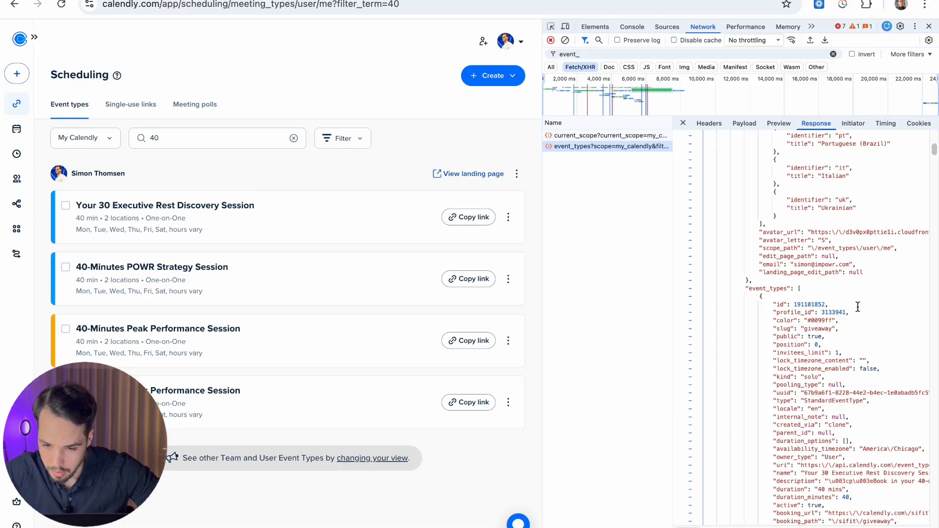
{"action": "scroll", "coordinate": [855, 307], "scroll_direction": "down", "scroll_amount": 4}
{"action": "scroll", "coordinate": [850, 256], "scroll_direction": "up", "scroll_amount": 6}
{"action": "scroll", "coordinate": [850, 256], "scroll_direction": "down", "scroll_amount": 15}
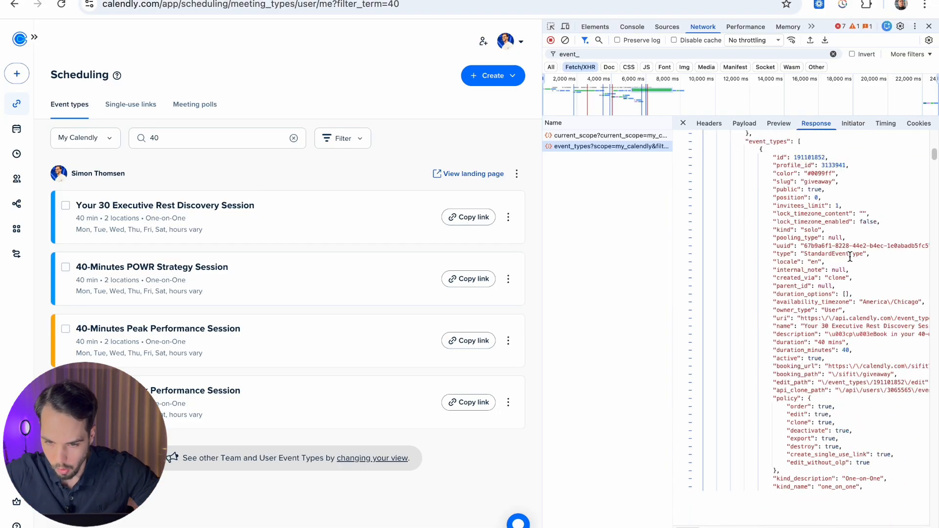
{"action": "scroll", "coordinate": [850, 256], "scroll_direction": "up", "scroll_amount": 10}
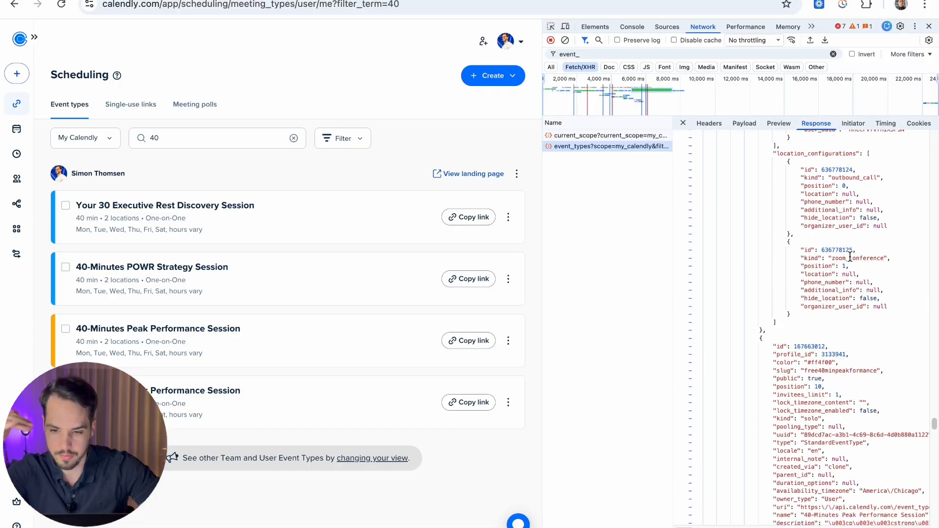
{"action": "scroll", "coordinate": [850, 256], "scroll_direction": "up", "scroll_amount": 15}
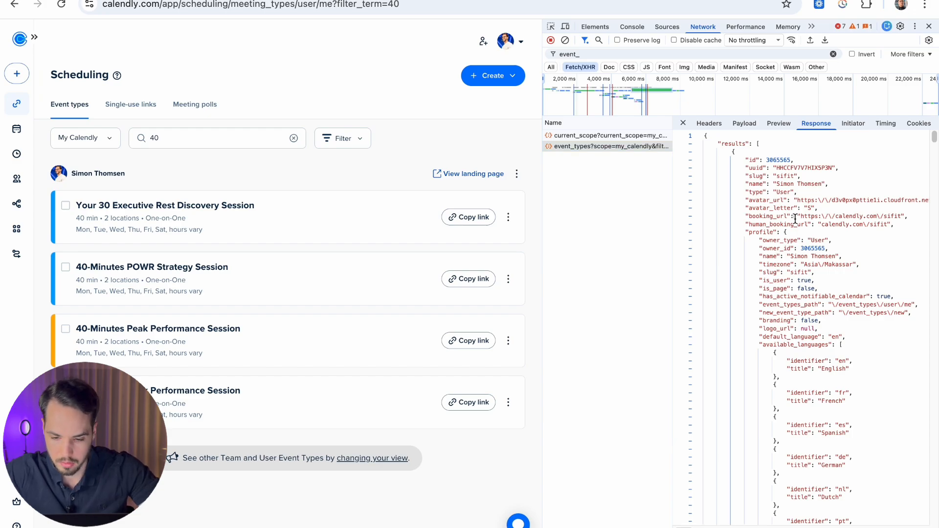
{"action": "key", "text": "ctrl+f"}
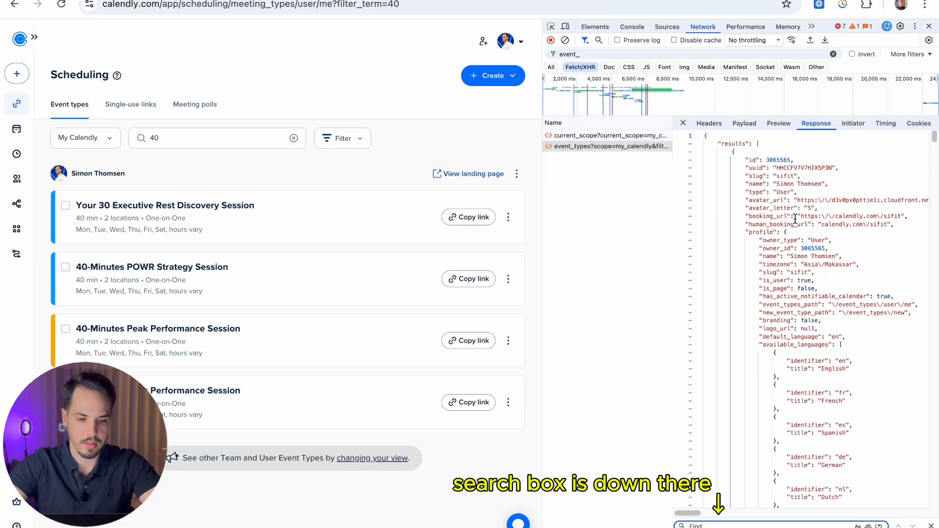
Step: Search the event_types response for 'peak per' to find the 40-Minutes Peak Performance Session
{"action": "type", "text": "peak per"}
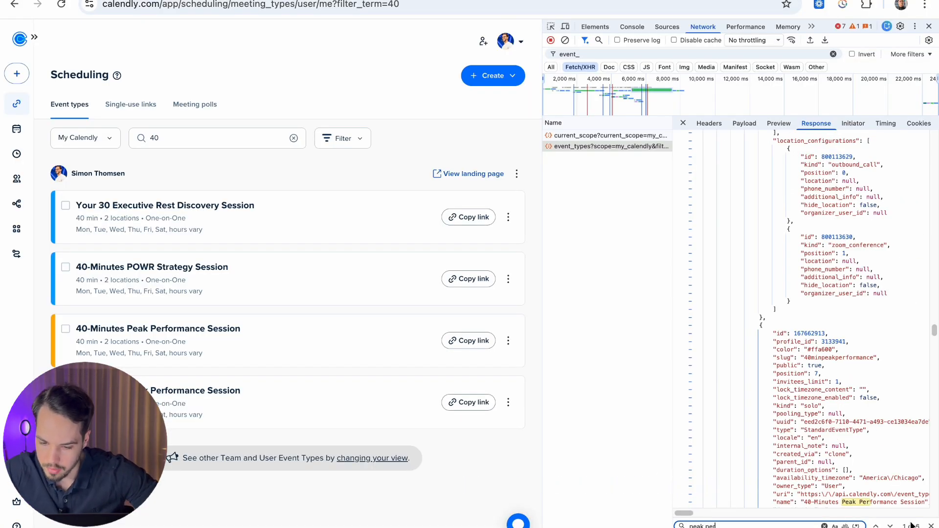
{"action": "scroll", "coordinate": [846, 328], "scroll_direction": "down", "scroll_amount": 2}
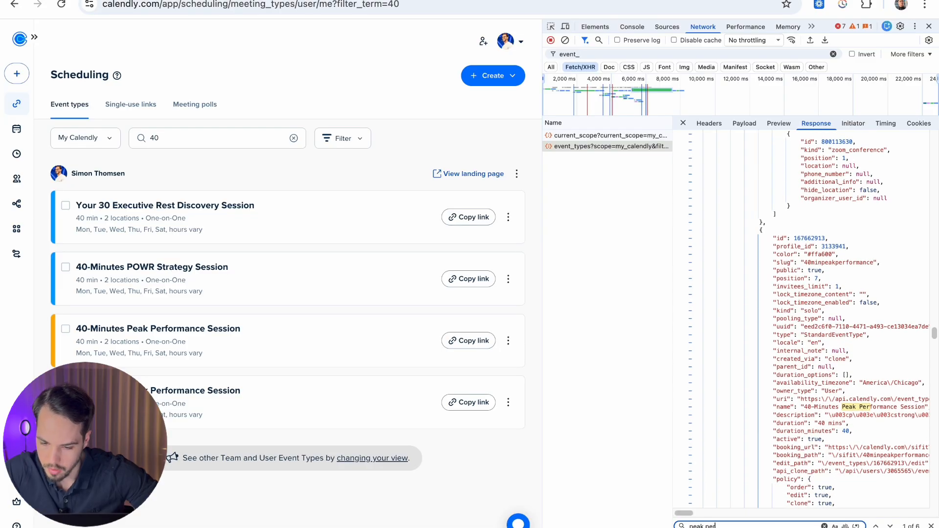
{"action": "scroll", "coordinate": [899, 451], "scroll_direction": "down", "scroll_amount": 1}
{"action": "scroll", "coordinate": [842, 366], "scroll_direction": "right", "scroll_amount": 2}
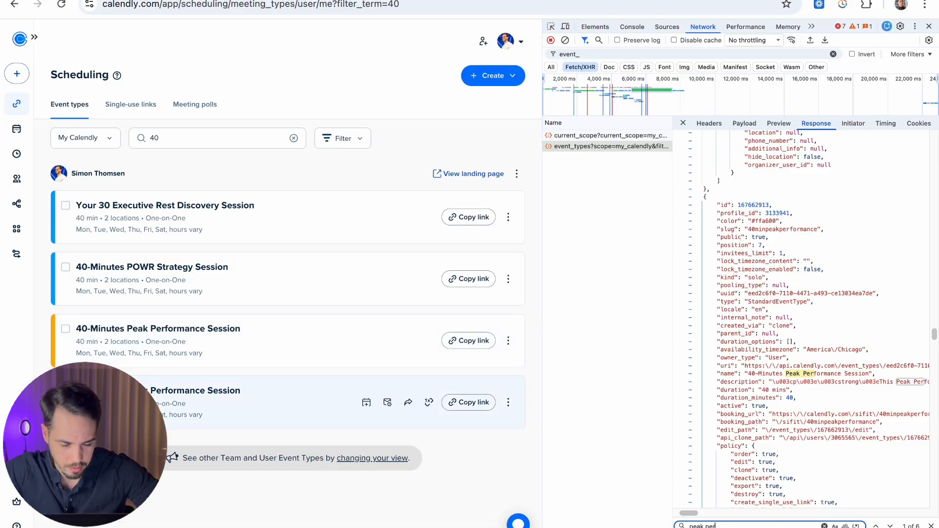
{"action": "scroll", "coordinate": [821, 292], "scroll_direction": "down", "scroll_amount": 3}
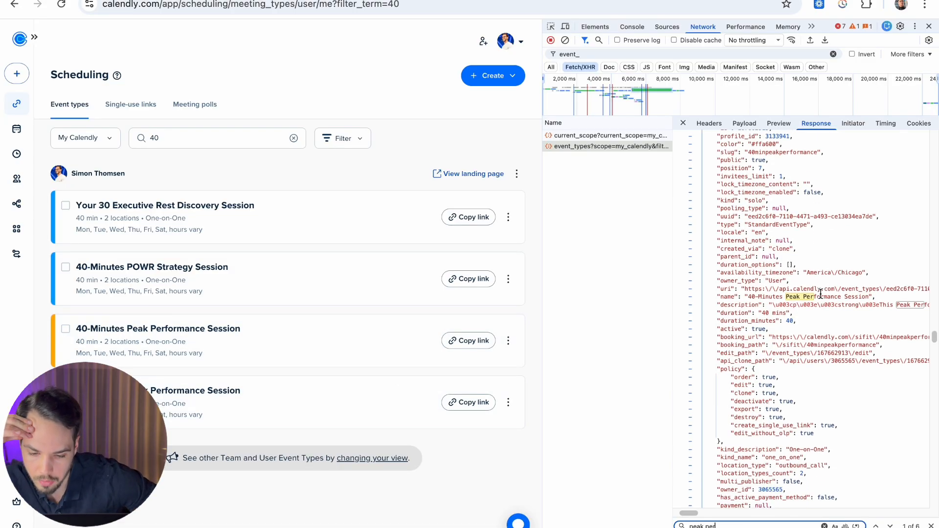
{"action": "key", "text": "ctrl+Left"}
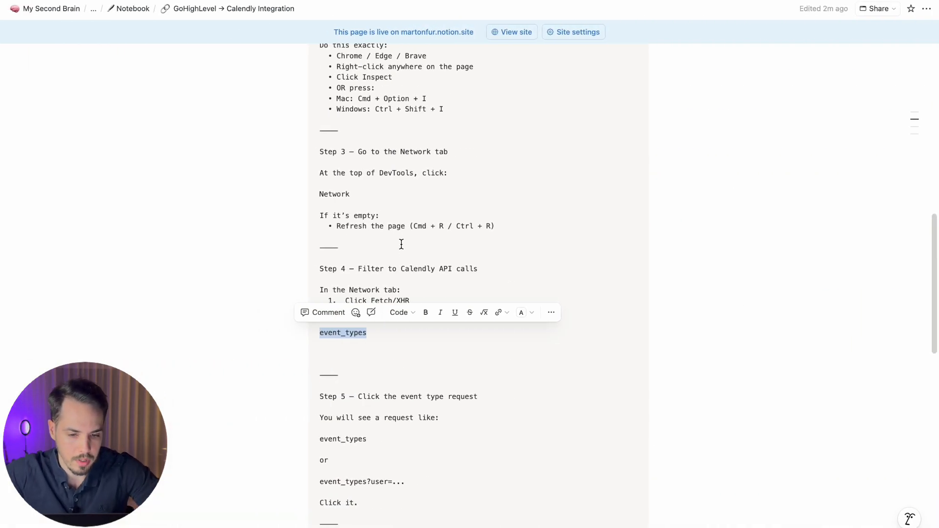
{"action": "left_click", "coordinate": [400, 240]}
Step: Review Steps 5 and 6 in the notes, including the event_types examples and sample event-type URL
{"action": "scroll", "coordinate": [400, 240], "scroll_direction": "down", "scroll_amount": 3}
{"action": "left_click_drag", "start_coordinate": [478, 299], "coordinate": [321, 299]}
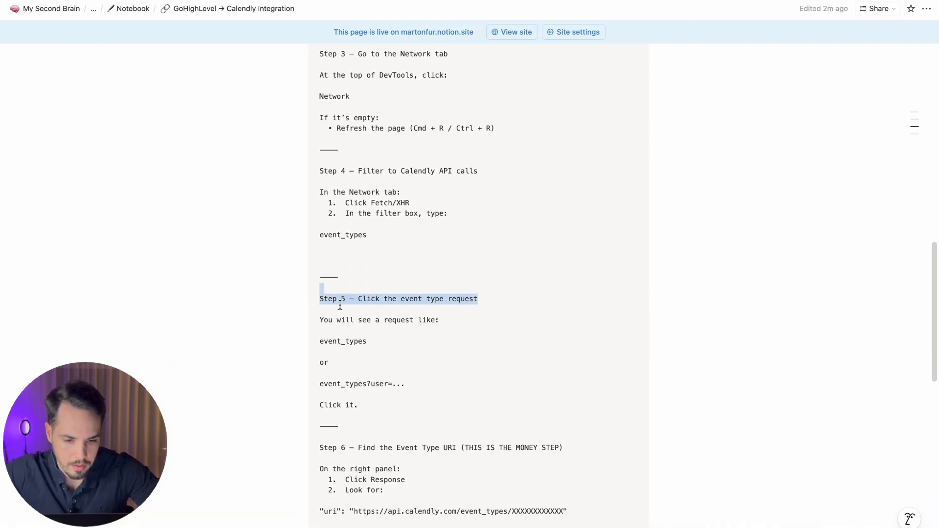
{"action": "left_click_drag", "start_coordinate": [474, 325], "coordinate": [262, 320]}
{"action": "left_click_drag", "start_coordinate": [394, 350], "coordinate": [320, 344]}
{"action": "left_click_drag", "start_coordinate": [455, 390], "coordinate": [319, 392]}
{"action": "scroll", "coordinate": [352, 392], "scroll_direction": "down", "scroll_amount": 3}
{"action": "left_click", "coordinate": [436, 401]}
{"action": "scroll", "coordinate": [431, 392], "scroll_direction": "down", "scroll_amount": 1}
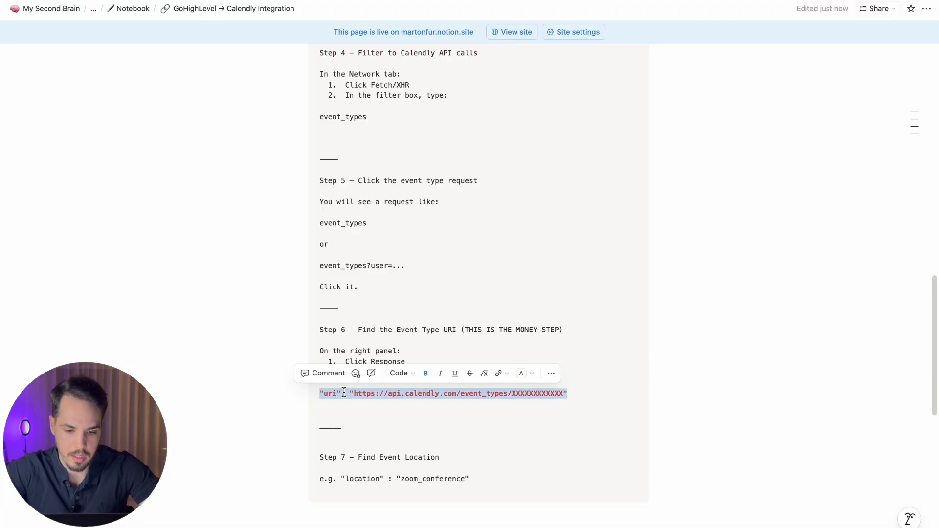
{"action": "left_click", "coordinate": [345, 393]}
{"action": "left_click_drag", "start_coordinate": [352, 393], "coordinate": [561, 398]}
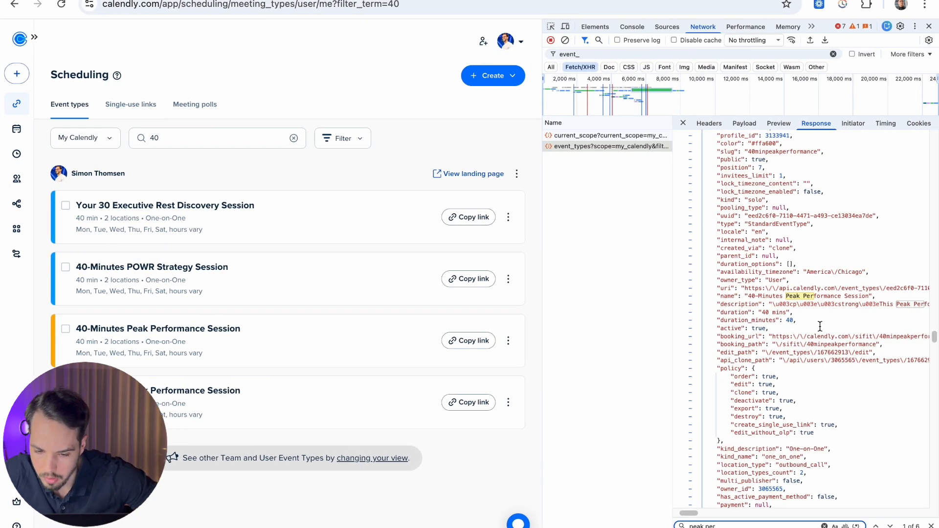
{"action": "scroll", "coordinate": [834, 339], "scroll_direction": "down", "scroll_amount": 6}
Step: Copy the UUID from the end of the Peak Performance event's uri, then return to the notes
{"action": "scroll", "coordinate": [820, 327], "scroll_direction": "up", "scroll_amount": 8}
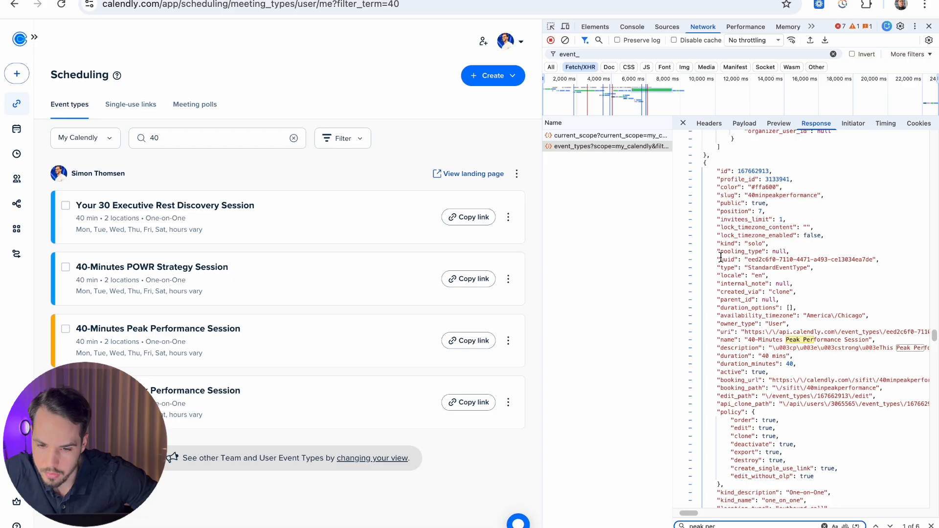
{"action": "scroll", "coordinate": [767, 259], "scroll_direction": "up", "scroll_amount": 3}
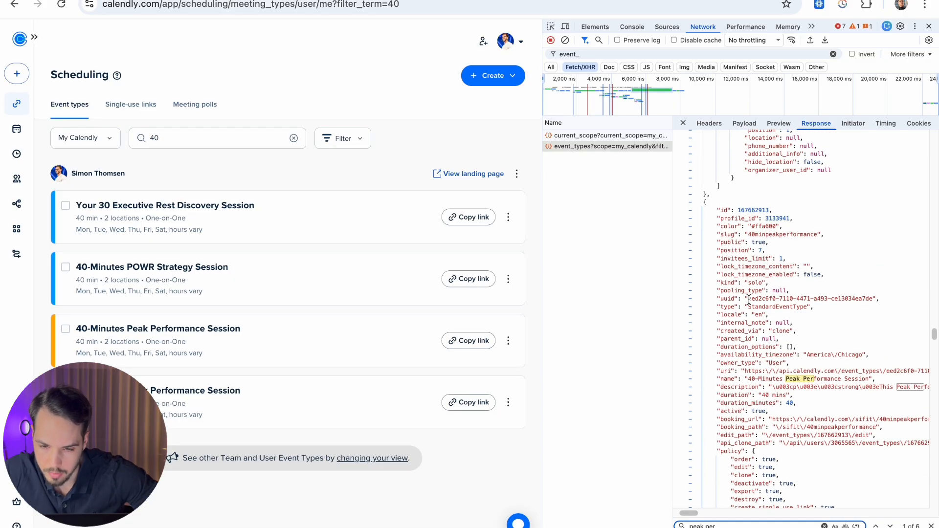
{"action": "left_click_drag", "start_coordinate": [748, 299], "coordinate": [868, 299]}
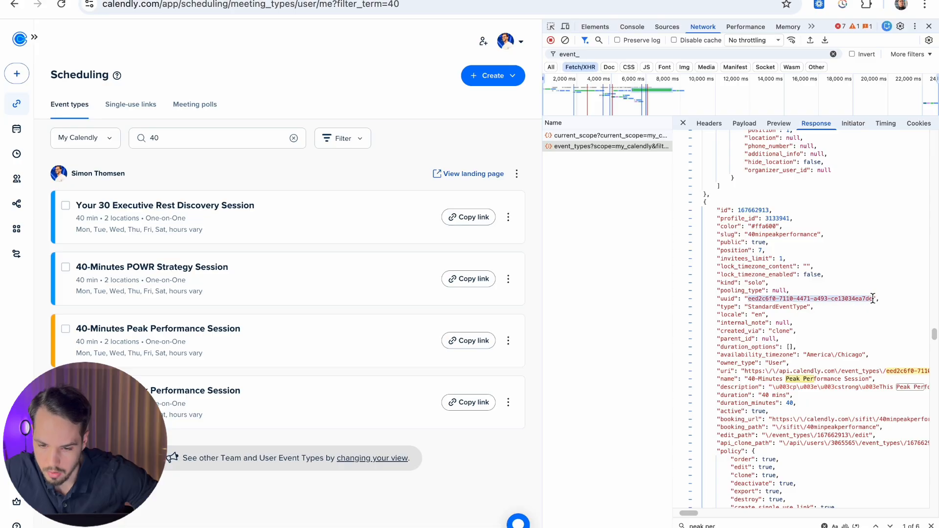
{"action": "left_click_drag", "start_coordinate": [717, 371], "coordinate": [825, 371]}
{"action": "left_click", "coordinate": [863, 372]}
{"action": "scroll", "coordinate": [859, 372], "scroll_direction": "right", "scroll_amount": 2}
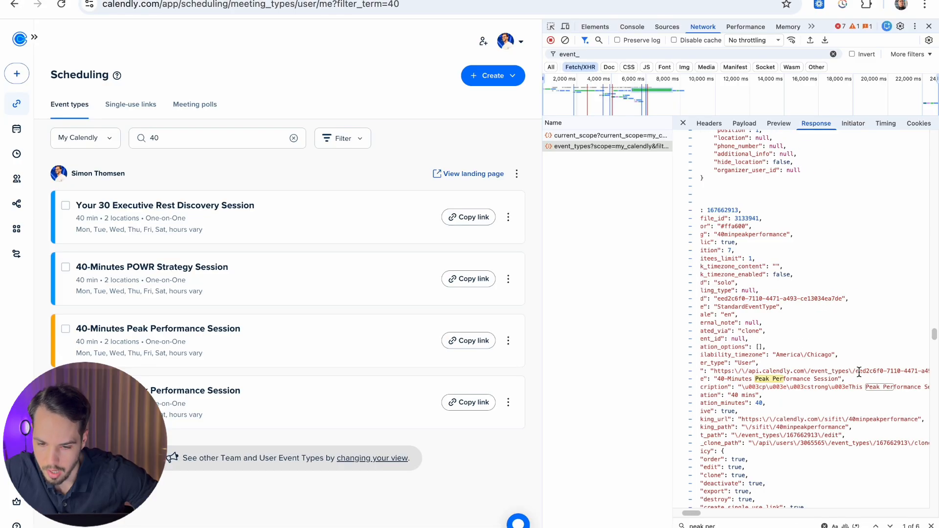
{"action": "scroll", "coordinate": [851, 371], "scroll_direction": "left", "scroll_amount": 5}
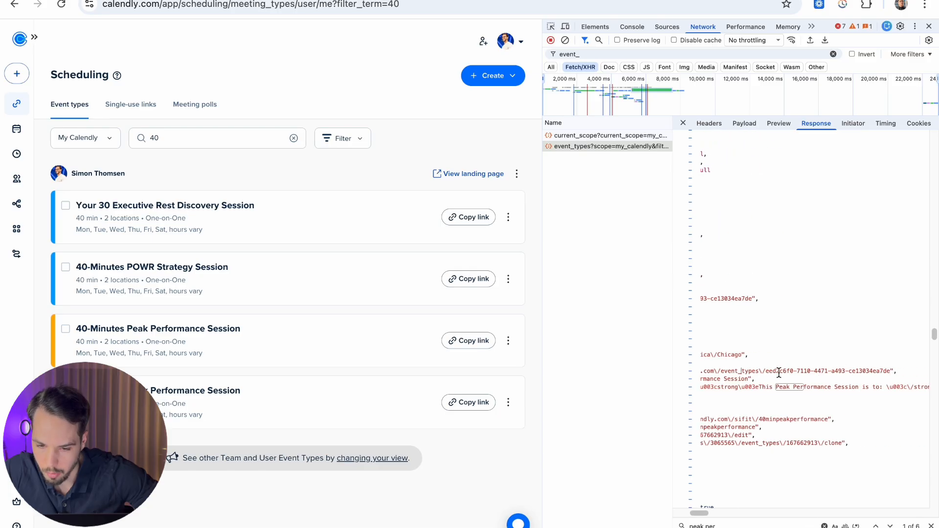
{"action": "scroll", "coordinate": [836, 371], "scroll_direction": "right", "scroll_amount": 8}
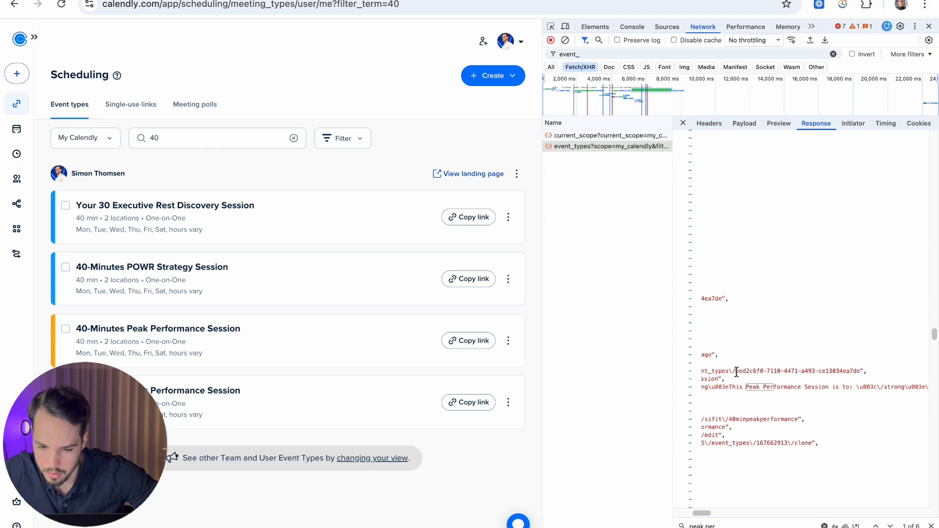
{"action": "left_click_drag", "start_coordinate": [736, 372], "coordinate": [861, 370]}
{"action": "key", "text": "super+c"}
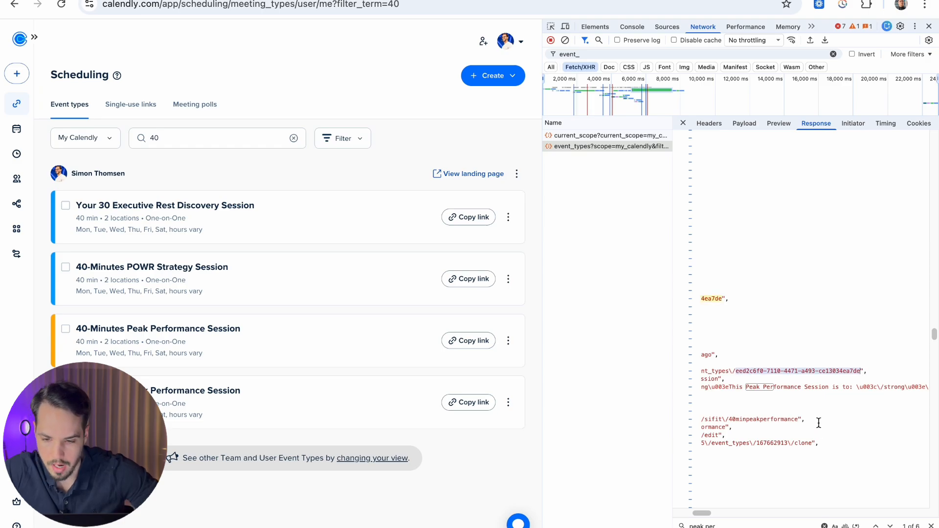
{"action": "scroll", "coordinate": [807, 391], "scroll_direction": "left", "scroll_amount": 6}
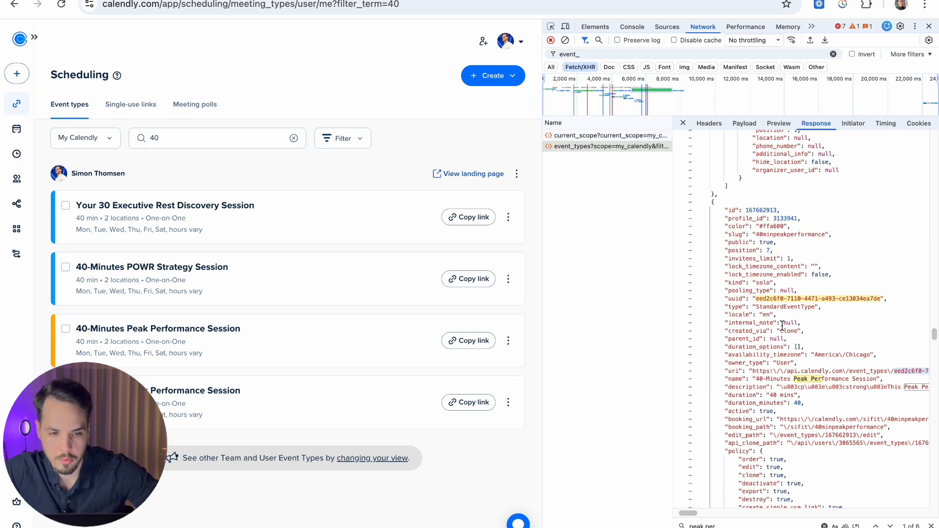
{"action": "key", "text": "ctrl+Left"}
{"action": "left_click", "coordinate": [377, 410]}
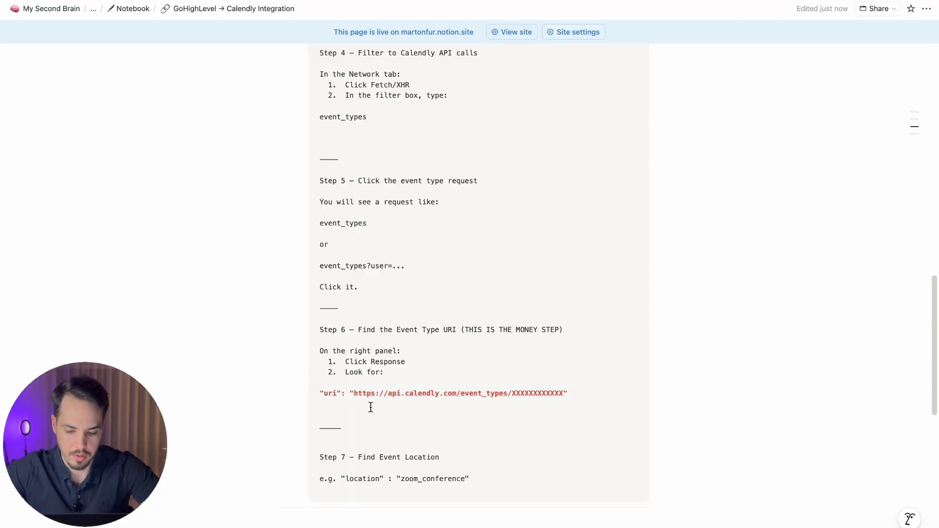
Step: Add a 'my ury:' line with the pasted UUID and review Step 7's zoom_conference location example
{"action": "type", "text": "my ury:"}
{"action": "key", "text": "super+v"}
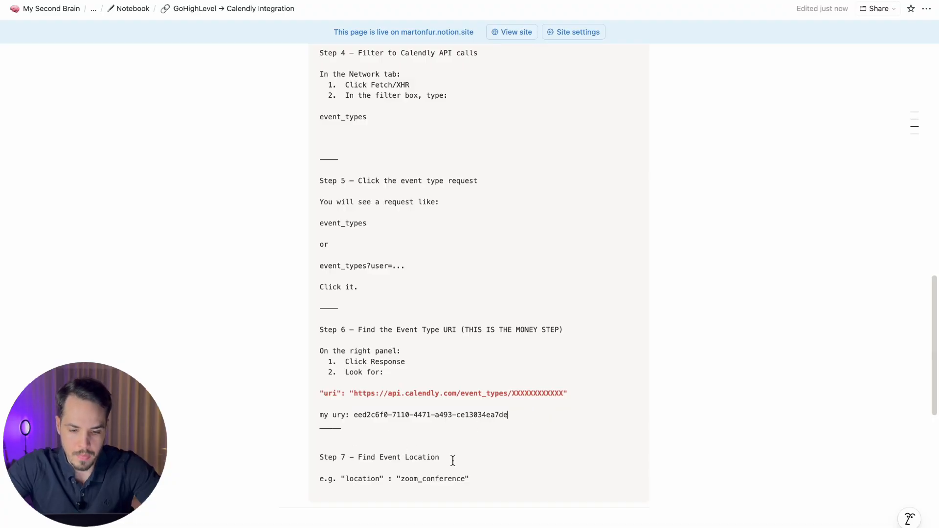
{"action": "left_click_drag", "start_coordinate": [467, 459], "coordinate": [307, 457]}
{"action": "left_click_drag", "start_coordinate": [509, 478], "coordinate": [330, 482]}
{"action": "left_click", "coordinate": [329, 481]}
{"action": "left_click_drag", "start_coordinate": [486, 479], "coordinate": [337, 479]}
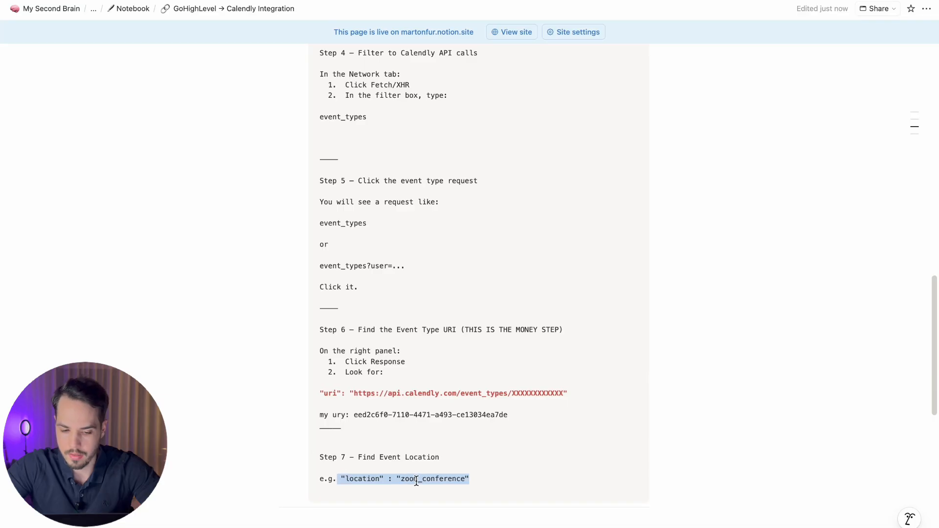
{"action": "key", "text": "ctrl+Right"}
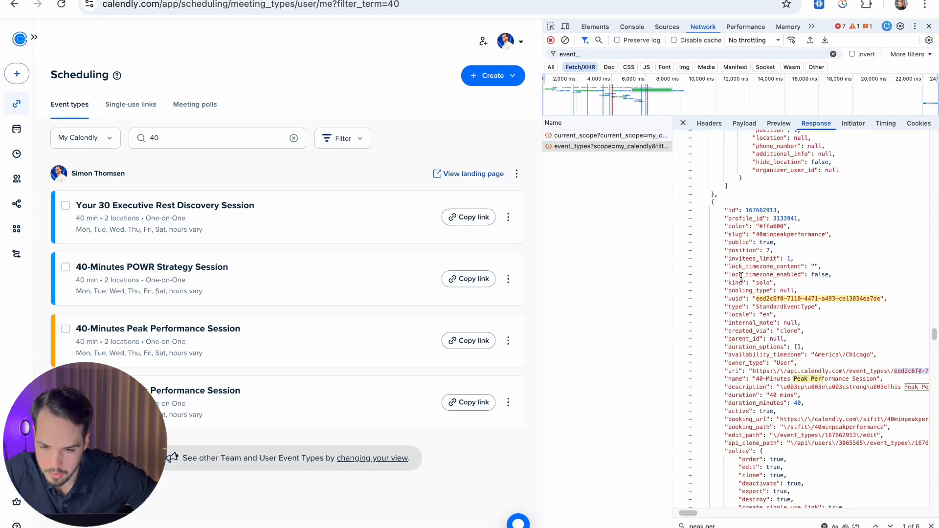
Step: Find and select the event's location_type value 'outbound_call' in the response JSON
{"action": "scroll", "coordinate": [739, 322], "scroll_direction": "down", "scroll_amount": 5}
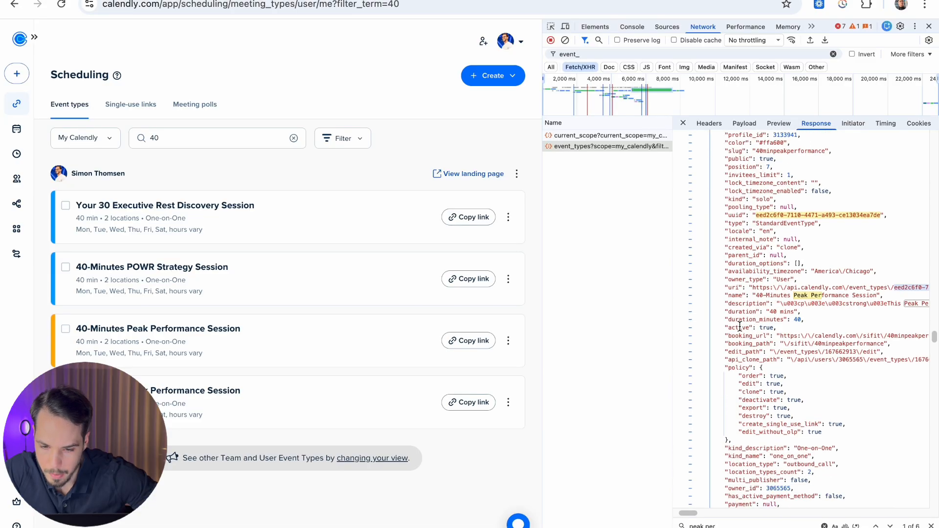
{"action": "scroll", "coordinate": [740, 330], "scroll_direction": "down", "scroll_amount": 1}
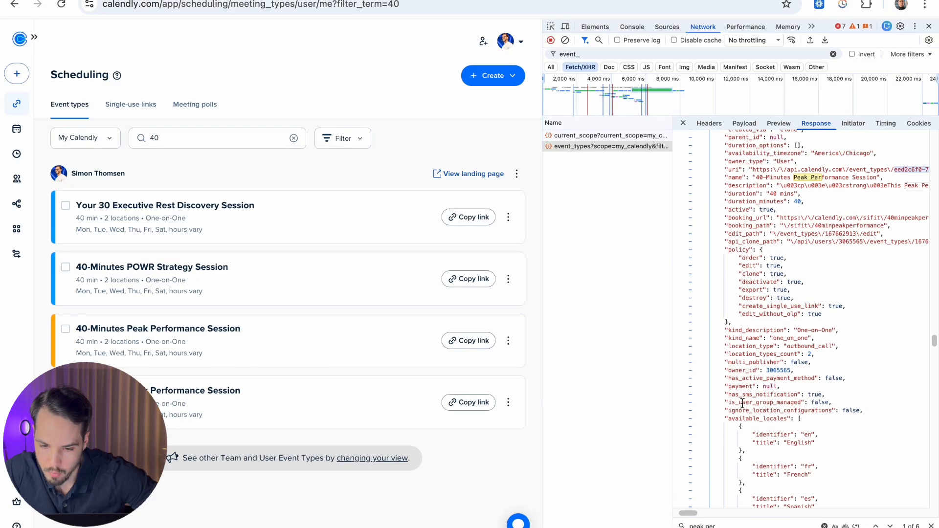
{"action": "scroll", "coordinate": [742, 403], "scroll_direction": "down", "scroll_amount": 3}
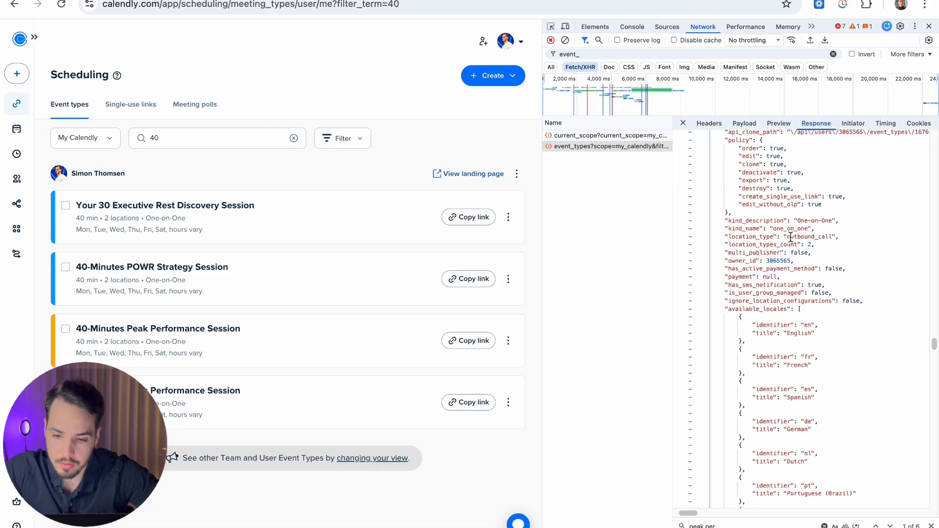
{"action": "mouse_move", "coordinate": [786, 236]}
{"action": "left_mouse_down"}
{"action": "mouse_move", "coordinate": [830, 236]}
{"action": "mouse_move", "coordinate": [781, 234]}
{"action": "left_mouse_up"}
{"action": "left_click", "coordinate": [830, 240]}
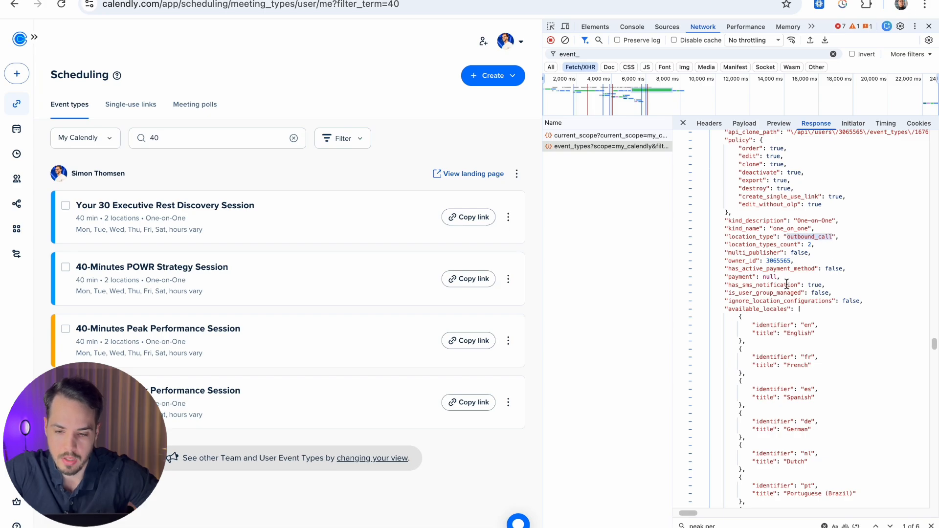
{"action": "left_click", "coordinate": [808, 233]}
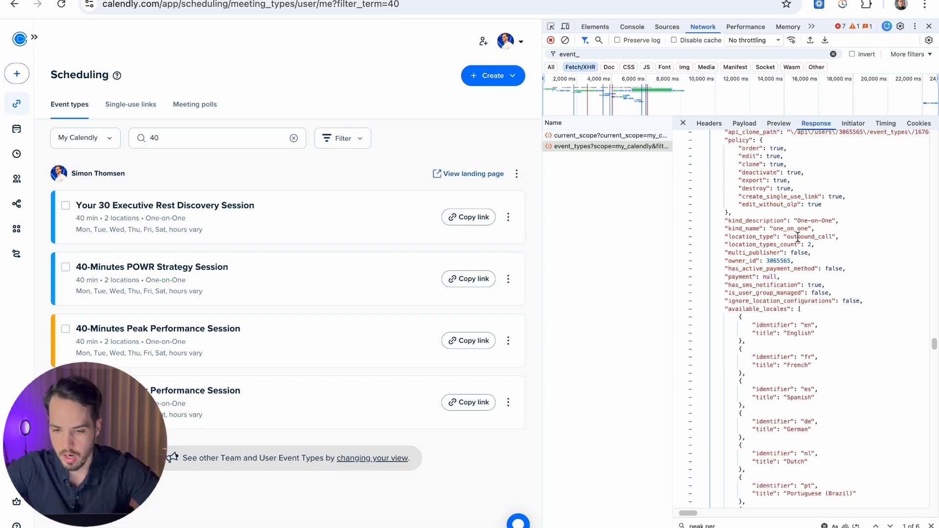
{"action": "left_click_drag", "start_coordinate": [788, 237], "coordinate": [831, 239]}
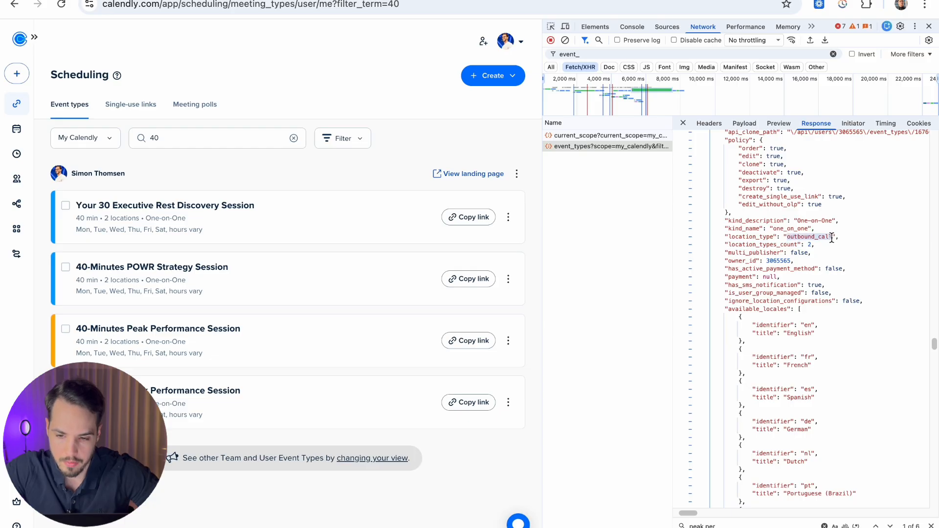
{"action": "key", "text": "super+Tab"}
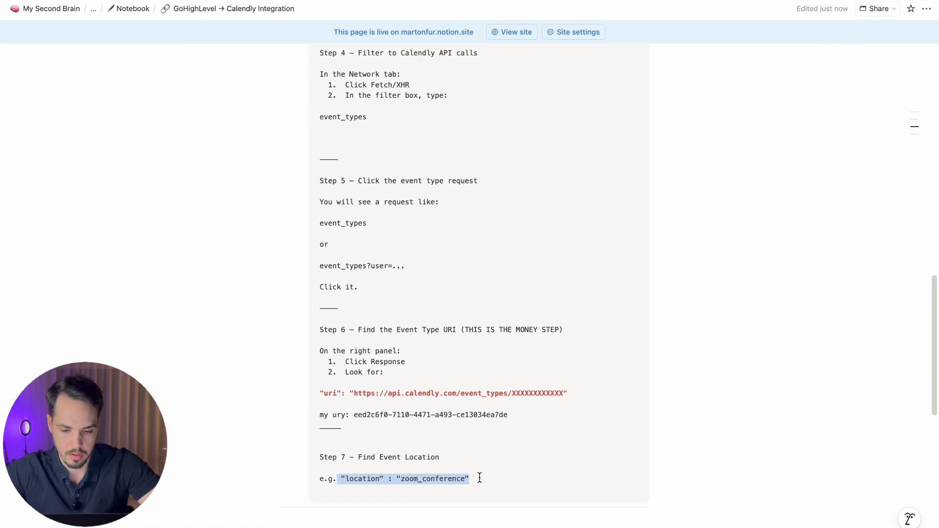
Step: Add a red 'my location: outbound_call' line under Step 7's zoom_conference example
{"action": "left_click", "coordinate": [421, 397]}
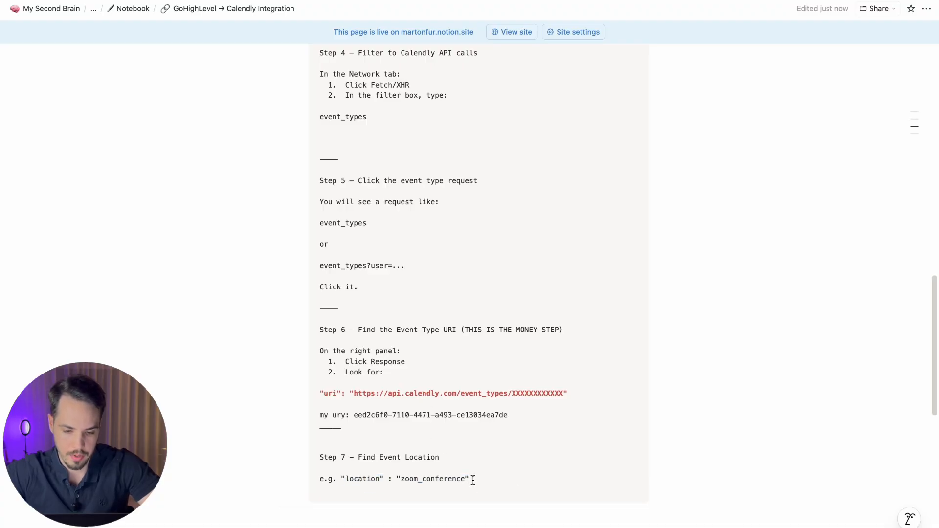
{"action": "key", "text": "Return"}
{"action": "type", "text": "location:"}
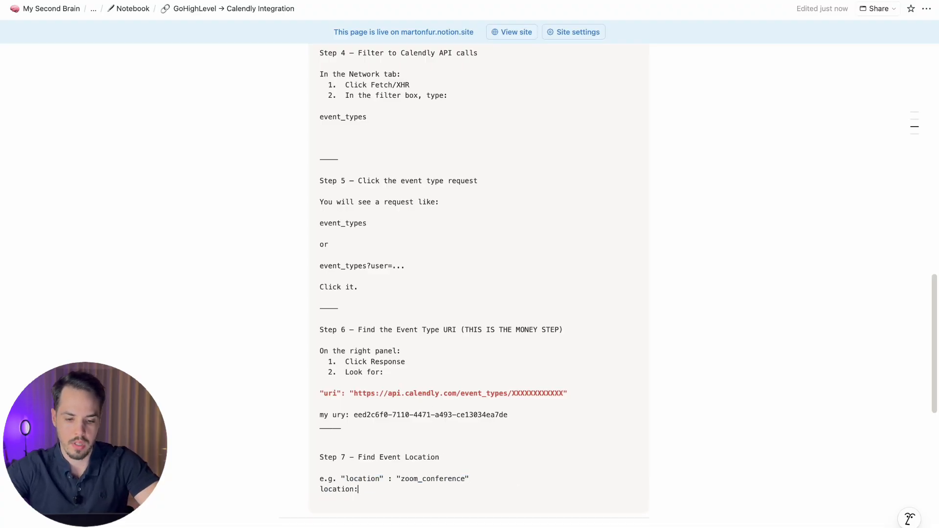
{"action": "type", "text": " outbound_call"}
{"action": "type", "text": "my"}
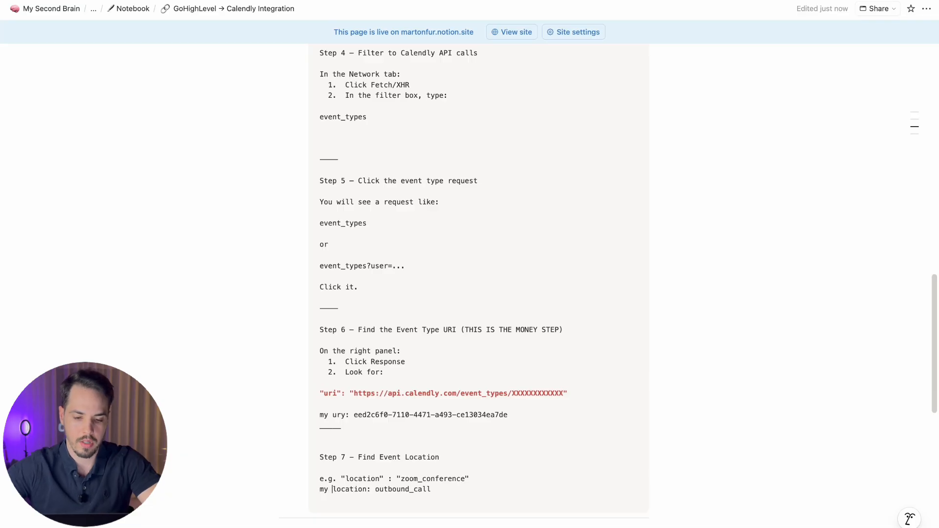
{"action": "left_click_drag", "start_coordinate": [319, 489], "coordinate": [431, 489]}
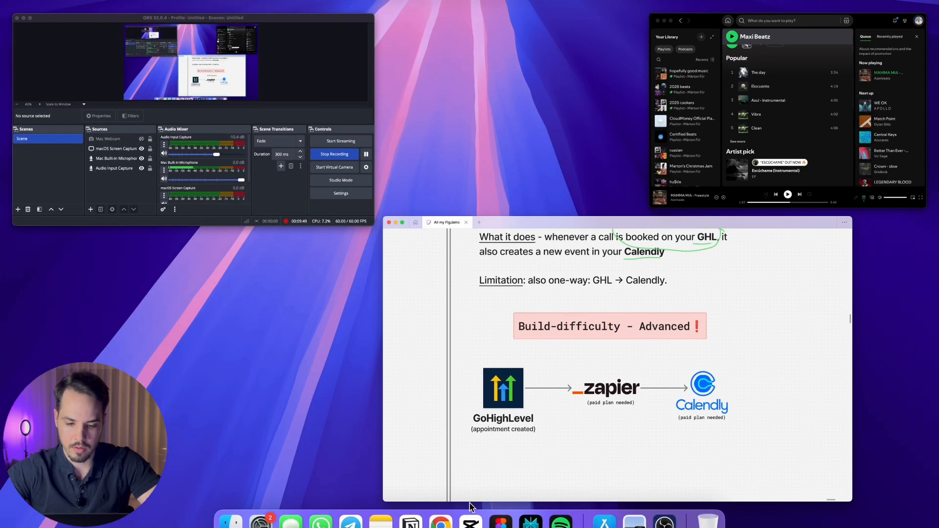
{"action": "left_click", "coordinate": [410, 521]}
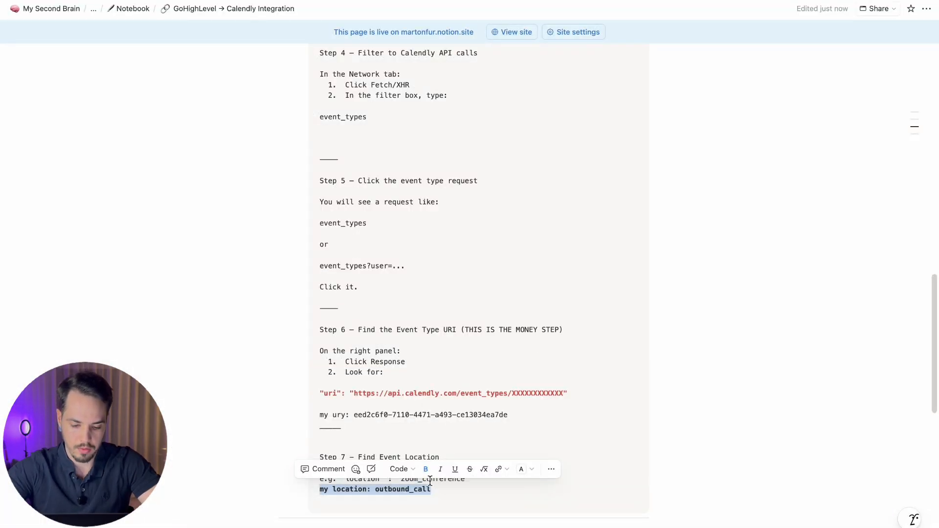
{"action": "left_click", "coordinate": [437, 430]}
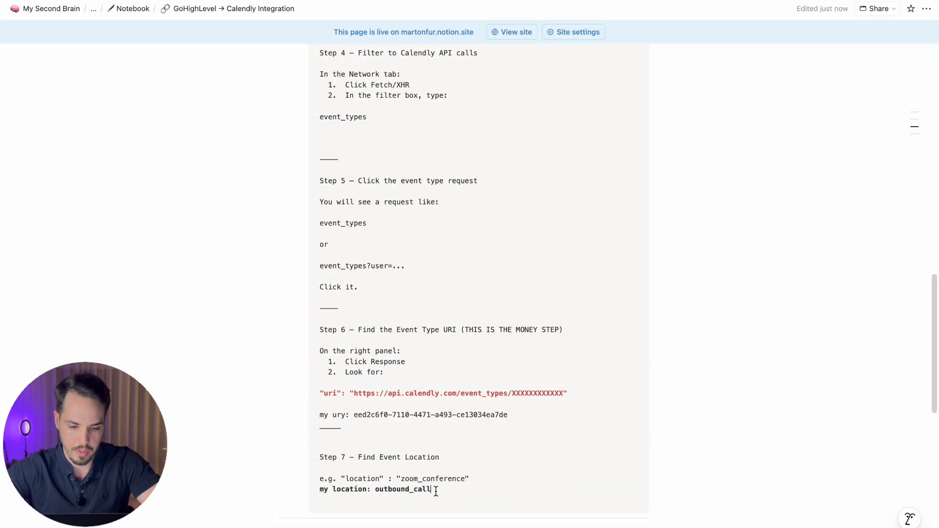
{"action": "left_click_drag", "start_coordinate": [436, 491], "coordinate": [311, 491]}
{"action": "key", "text": "super+shift+h"}
Step: Turn the 'my ury' line red and correct it to 'my uri'
{"action": "left_click", "coordinate": [430, 404]}
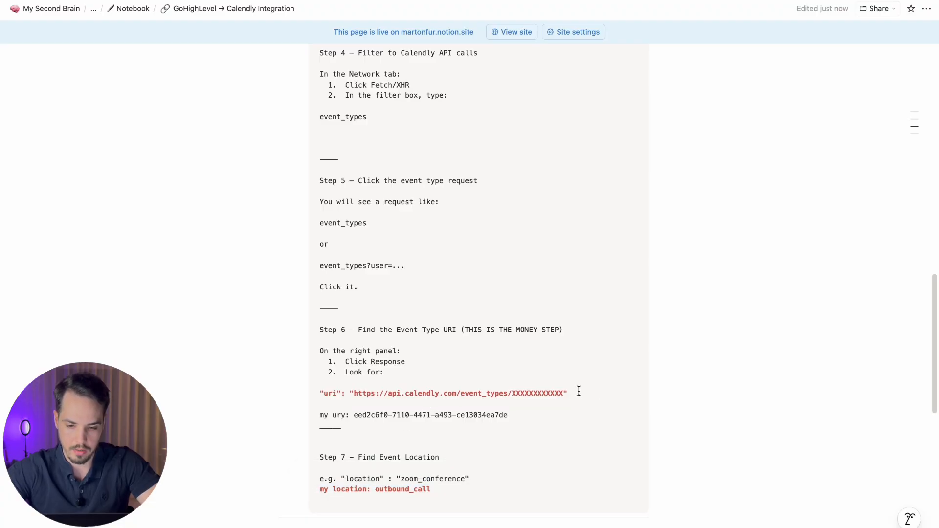
{"action": "left_click_drag", "start_coordinate": [579, 391], "coordinate": [300, 383]}
{"action": "left_click", "coordinate": [528, 424]}
{"action": "left_click_drag", "start_coordinate": [522, 418], "coordinate": [306, 413]}
{"action": "key", "text": "super+shift+h"}
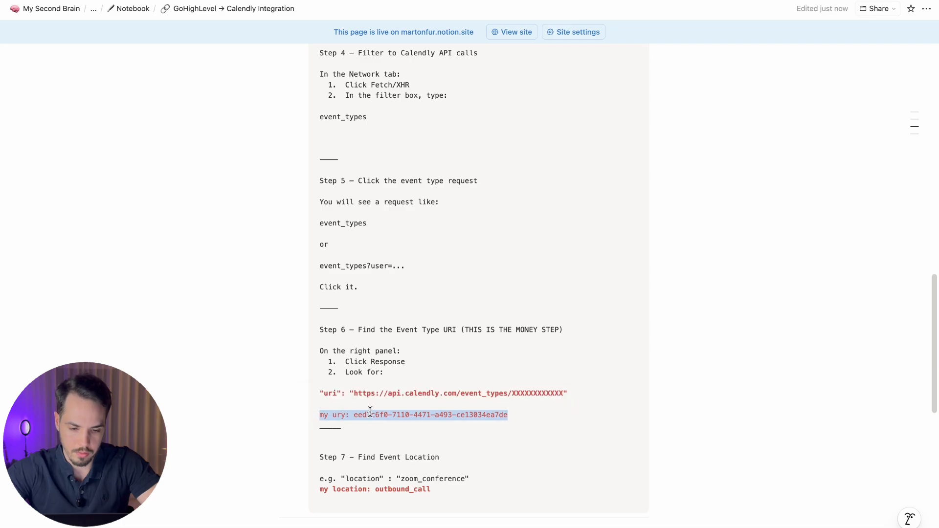
{"action": "left_click", "coordinate": [345, 415]}
{"action": "key", "text": "BackSpace"}
{"action": "type", "text": "i"}
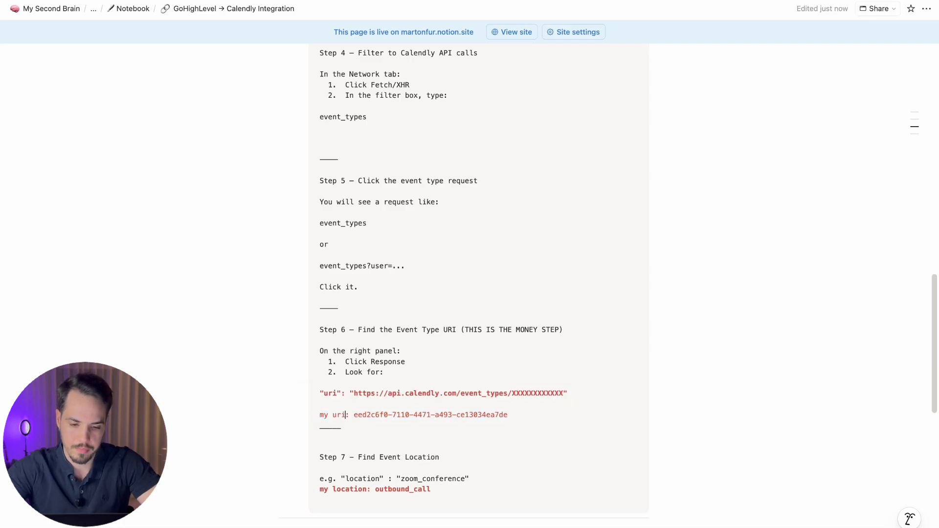
Step: Set the example uri line back to black text
{"action": "triple_click", "coordinate": [344, 393]}
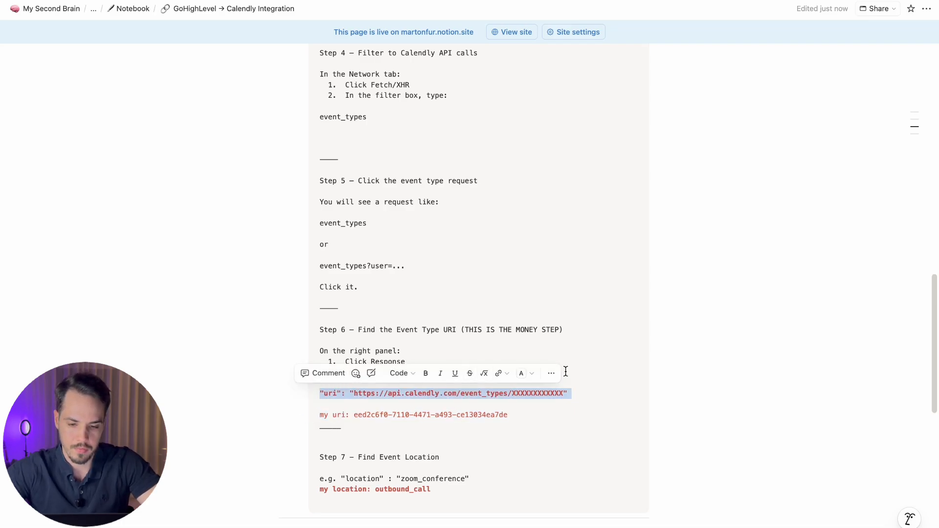
{"action": "left_click", "coordinate": [522, 373]}
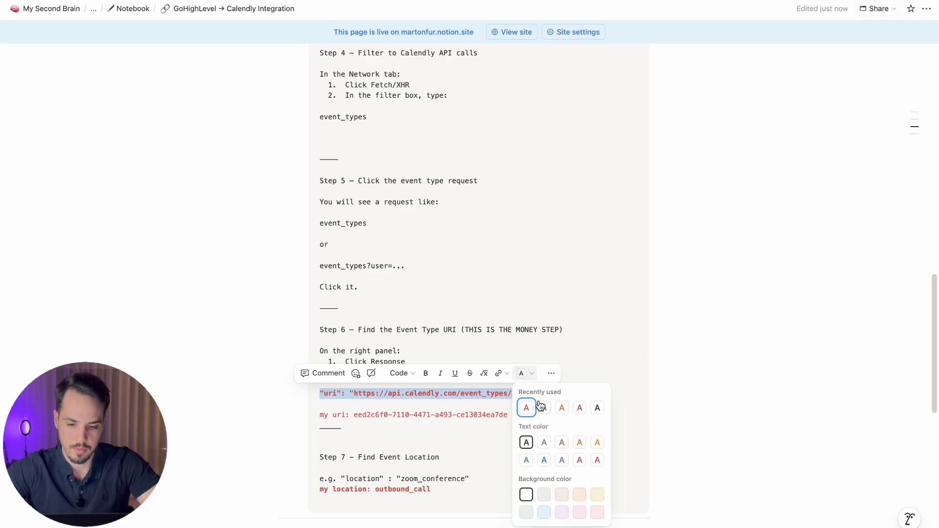
{"action": "triple_click", "coordinate": [483, 416]}
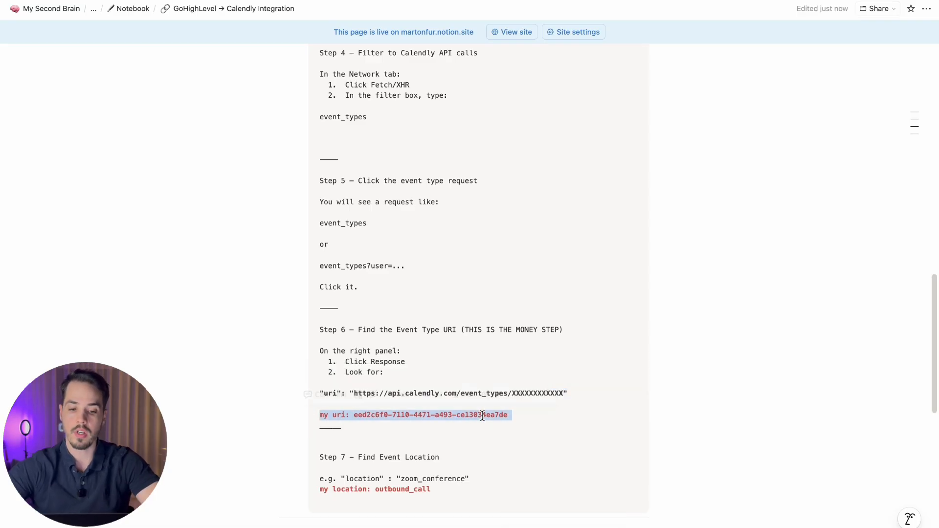
{"action": "left_click", "coordinate": [413, 304]}
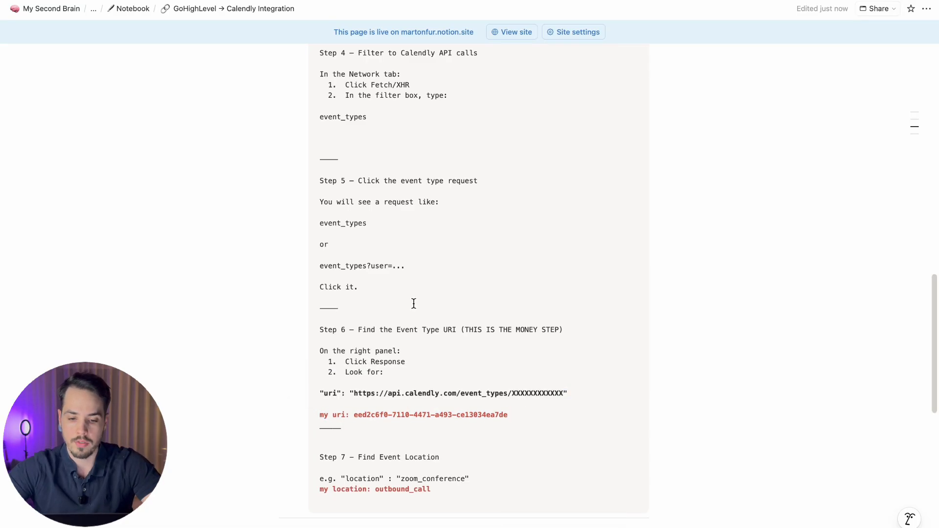
Step: Collapse the 'Here's how' guide and check off the Find event URI (event_type) & location task
{"action": "scroll", "coordinate": [414, 304], "scroll_direction": "up", "scroll_amount": 10}
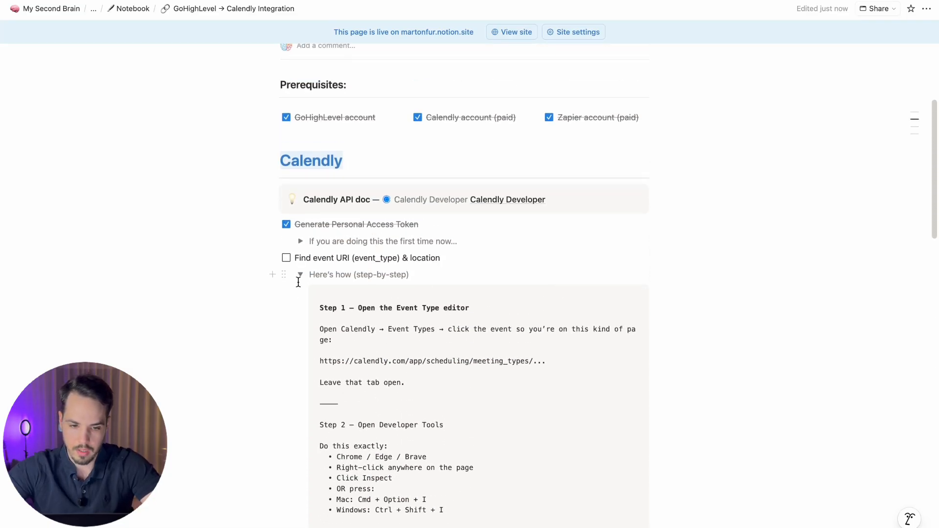
{"action": "left_click", "coordinate": [299, 275]}
{"action": "left_click", "coordinate": [286, 258]}
Step: Review the GoHighLevel section of the checklist, highlighting the GoHighLevel heading and Timezone_IANA field name
{"action": "scroll", "coordinate": [288, 293], "scroll_direction": "down", "scroll_amount": 4}
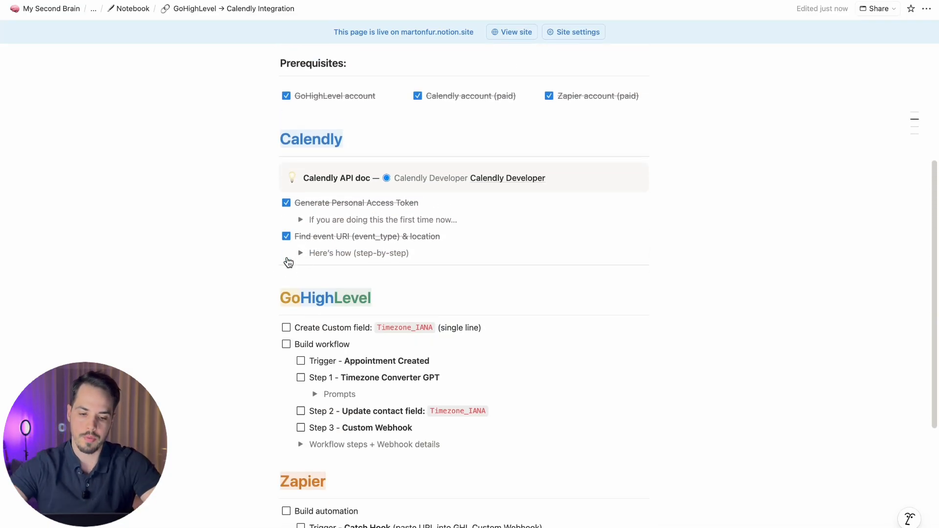
{"action": "left_click_drag", "start_coordinate": [372, 481], "coordinate": [302, 363]}
{"action": "left_click", "coordinate": [362, 356]}
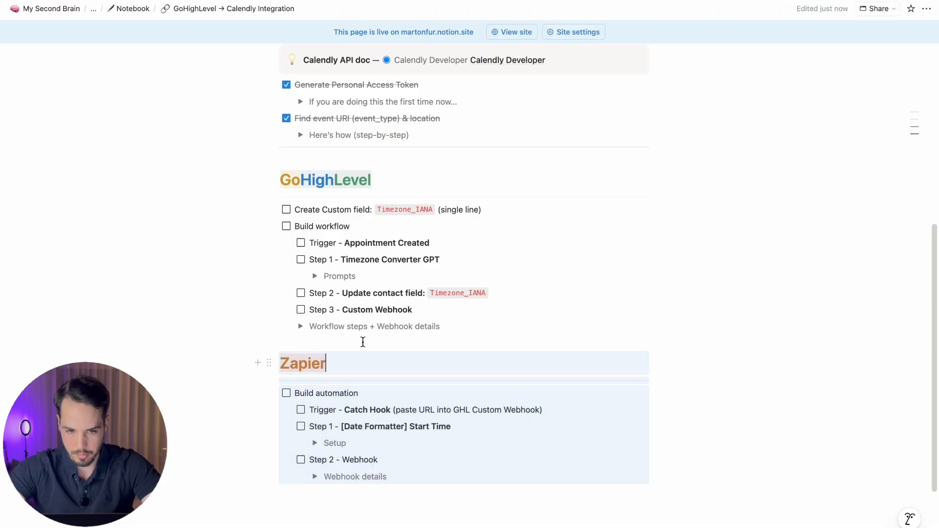
{"action": "scroll", "coordinate": [363, 342], "scroll_direction": "up", "scroll_amount": 3}
{"action": "double_click", "coordinate": [317, 288]}
{"action": "left_click", "coordinate": [316, 288]}
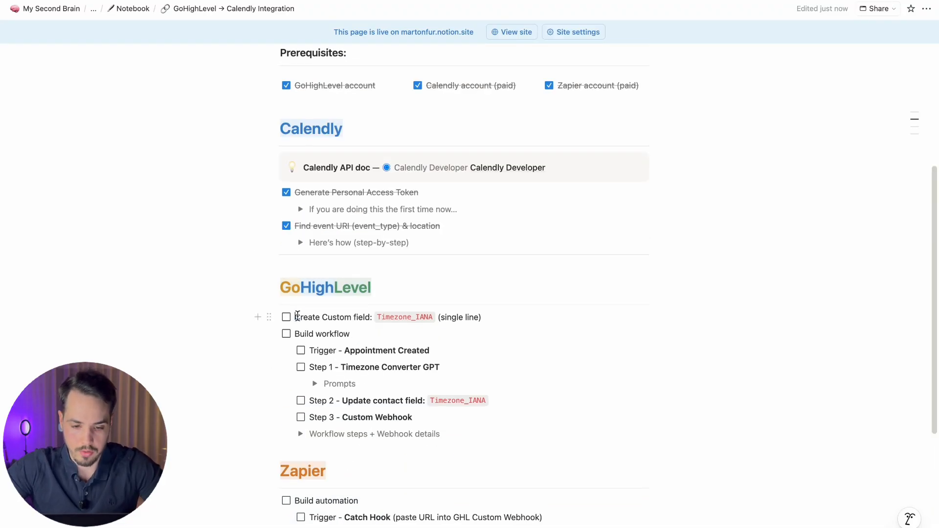
{"action": "scroll", "coordinate": [439, 317], "scroll_direction": "down", "scroll_amount": 1}
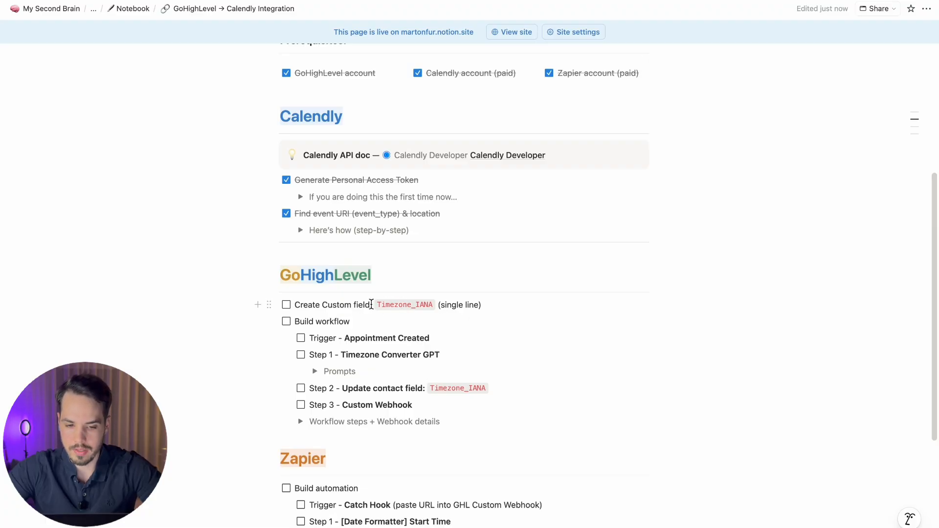
{"action": "left_click_drag", "start_coordinate": [376, 304], "coordinate": [433, 305]}
{"action": "left_click", "coordinate": [433, 305]}
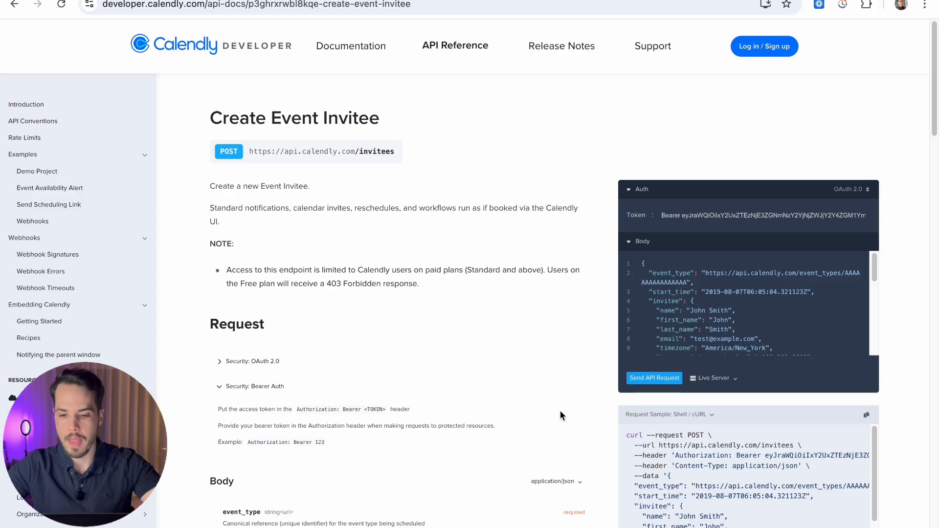
Step: Review the timezone parameter in the Calendly invitee docs, highlighting the America/New_York example
{"action": "scroll", "coordinate": [774, 308], "scroll_direction": "down", "scroll_amount": 2}
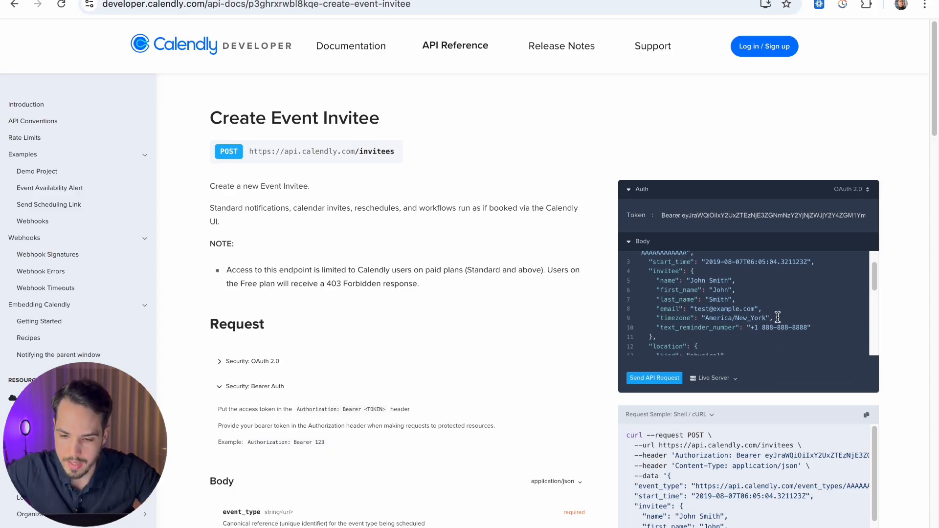
{"action": "left_click_drag", "start_coordinate": [778, 317], "coordinate": [670, 318]}
{"action": "left_click_drag", "start_coordinate": [773, 318], "coordinate": [664, 316]}
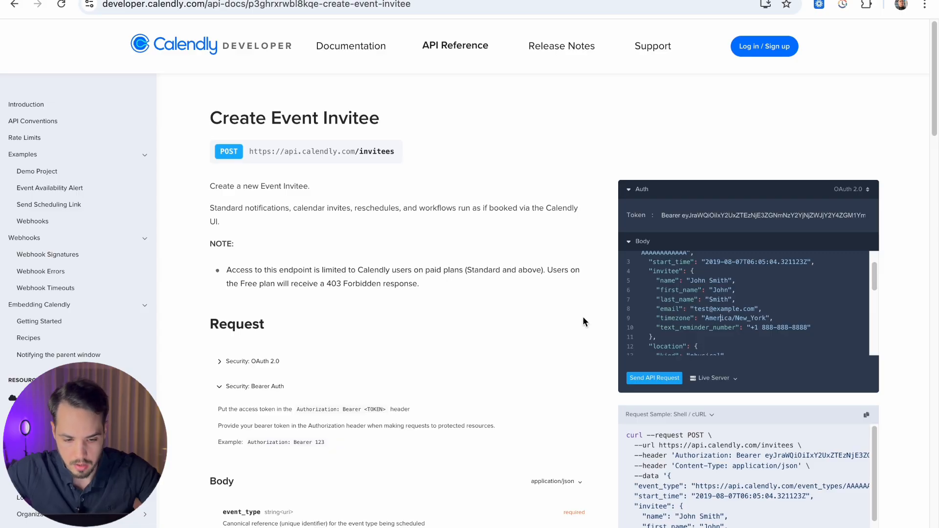
{"action": "scroll", "coordinate": [439, 324], "scroll_direction": "down", "scroll_amount": 7}
{"action": "scroll", "coordinate": [435, 324], "scroll_direction": "down", "scroll_amount": 1}
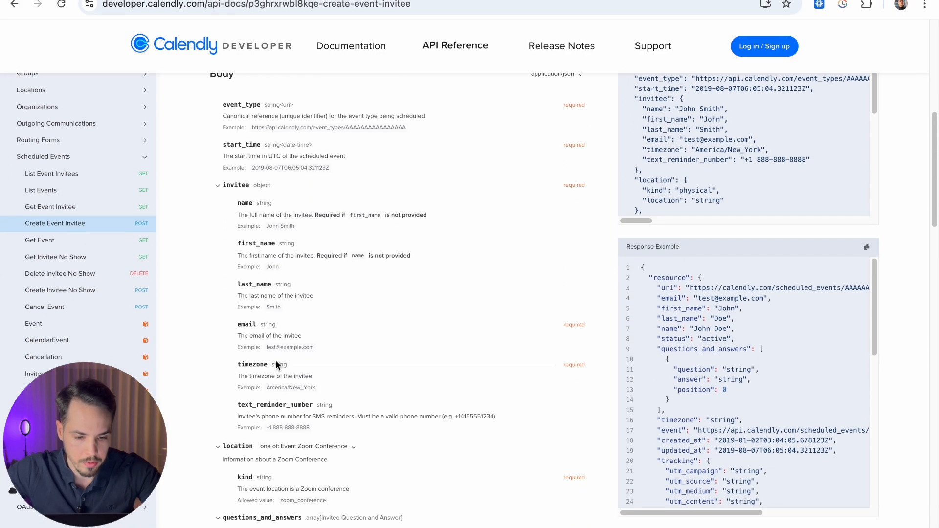
{"action": "scroll", "coordinate": [278, 363], "scroll_direction": "down", "scroll_amount": 1}
{"action": "scroll", "coordinate": [280, 368], "scroll_direction": "up", "scroll_amount": 5}
{"action": "scroll", "coordinate": [281, 372], "scroll_direction": "up", "scroll_amount": 2}
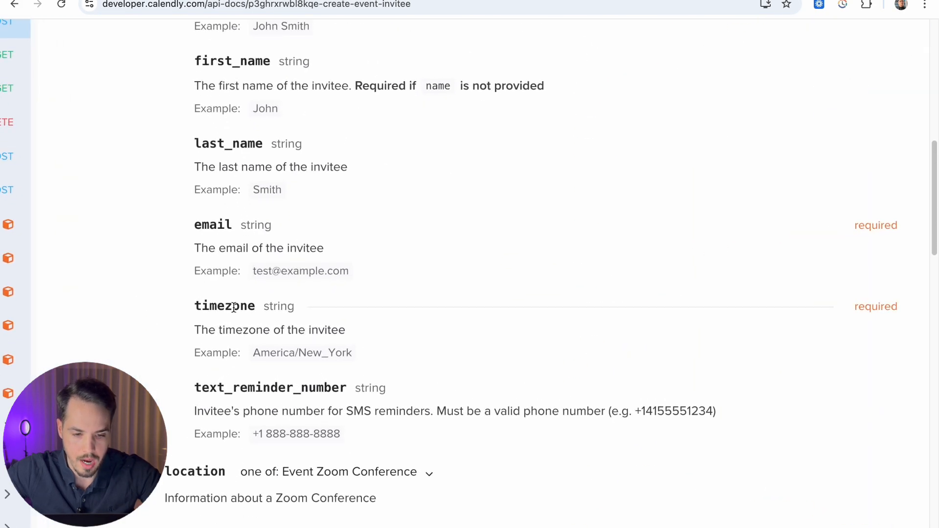
{"action": "double_click", "coordinate": [201, 304]}
{"action": "left_click_drag", "start_coordinate": [253, 353], "coordinate": [361, 348]}
{"action": "left_click", "coordinate": [356, 348]}
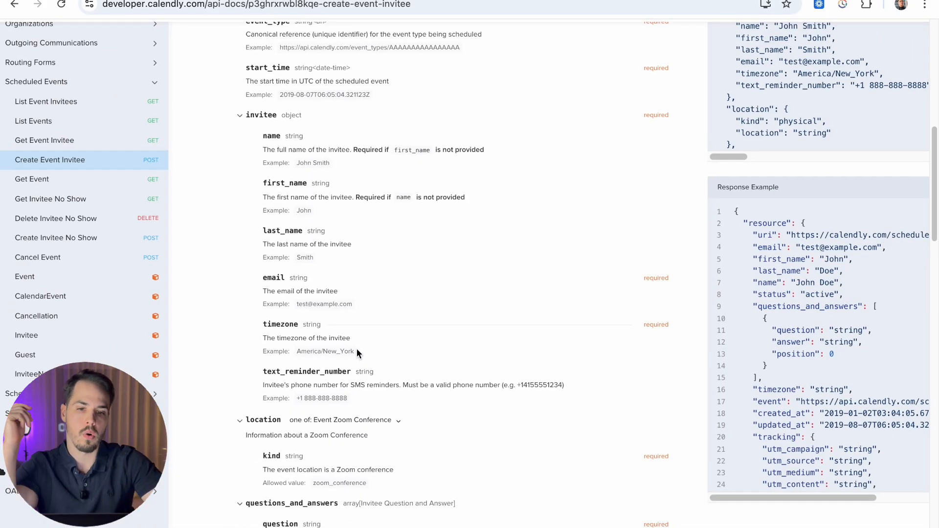
Step: Check the Timezone_IANA field name in Notion, then return to GoHighLevel and open Contacts
{"action": "key", "text": "ctrl+Left"}
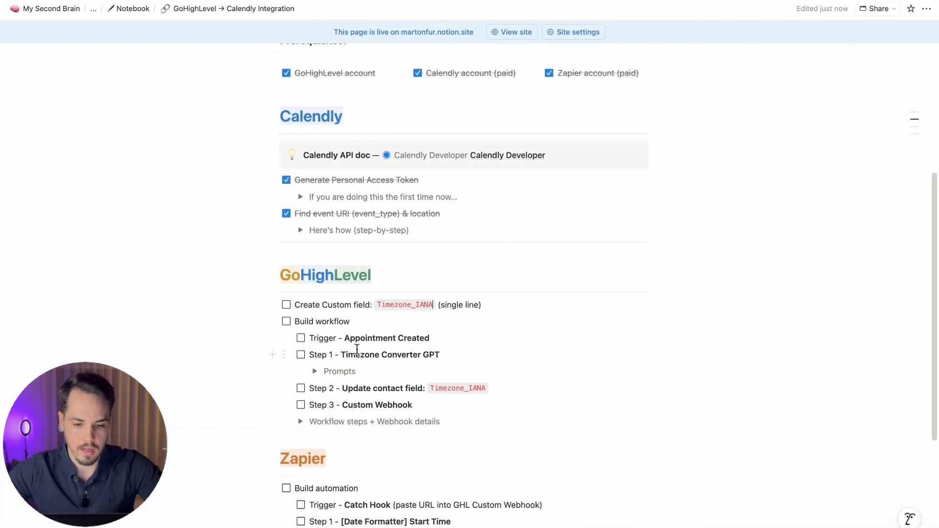
{"action": "left_click_drag", "start_coordinate": [431, 303], "coordinate": [384, 303]}
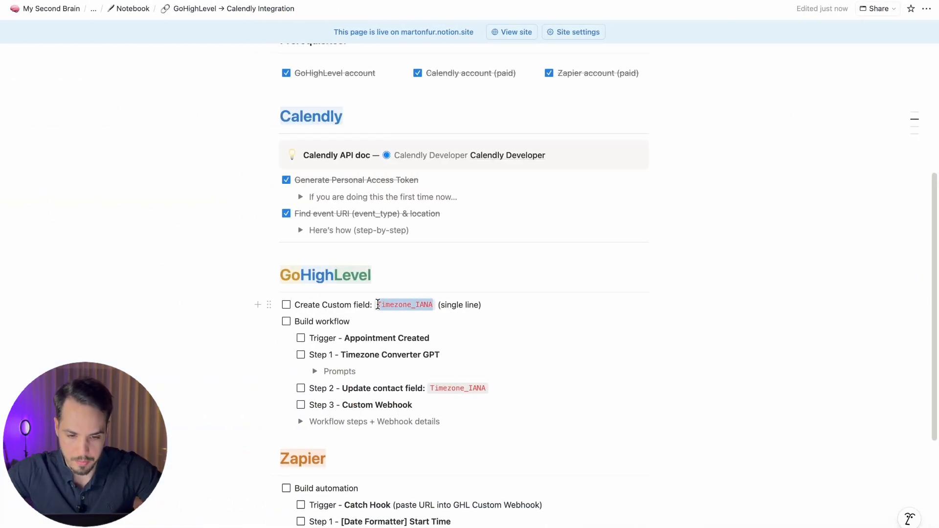
{"action": "key", "text": "ctrl+Right"}
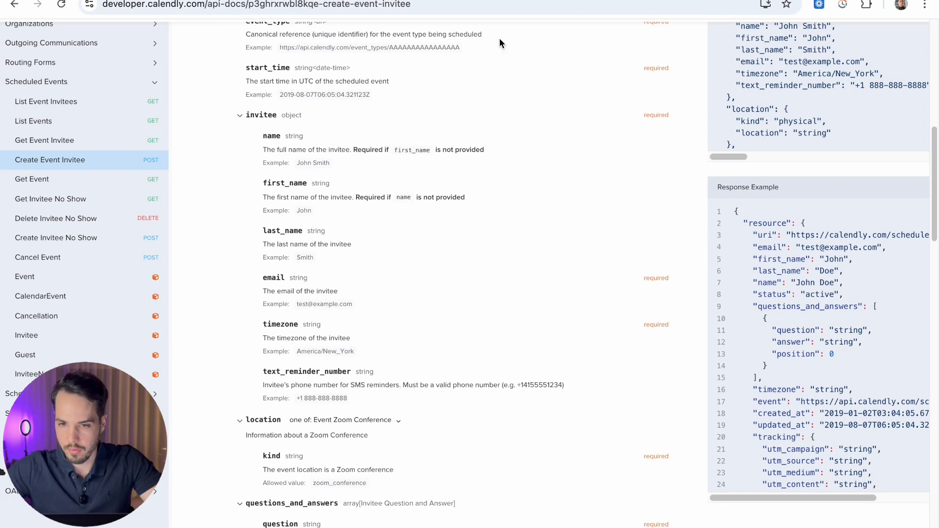
{"action": "left_click", "coordinate": [509, 0]}
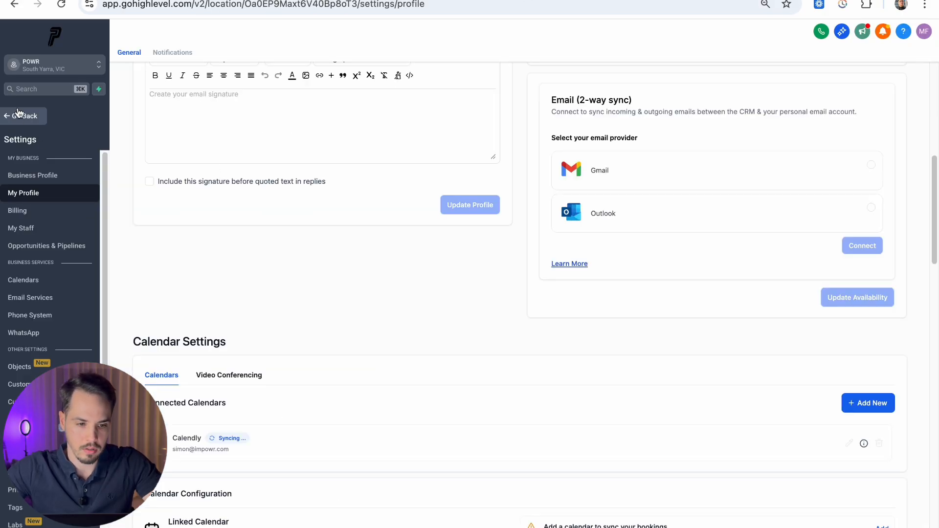
{"action": "left_click", "coordinate": [19, 116]}
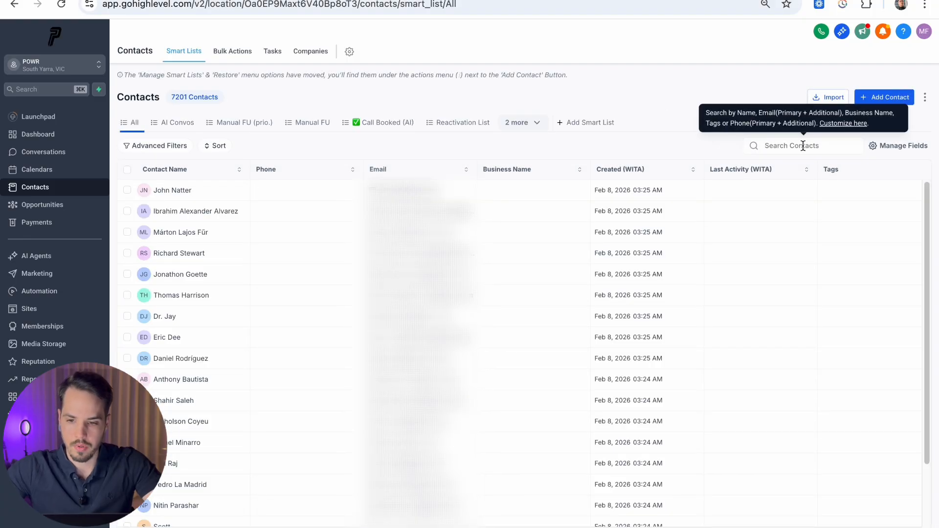
Step: Find the test contact, confirm its Time Zone stays GMT+08:00 Australia/Perth (AWST), then open Settings
{"action": "left_click", "coordinate": [802, 146]}
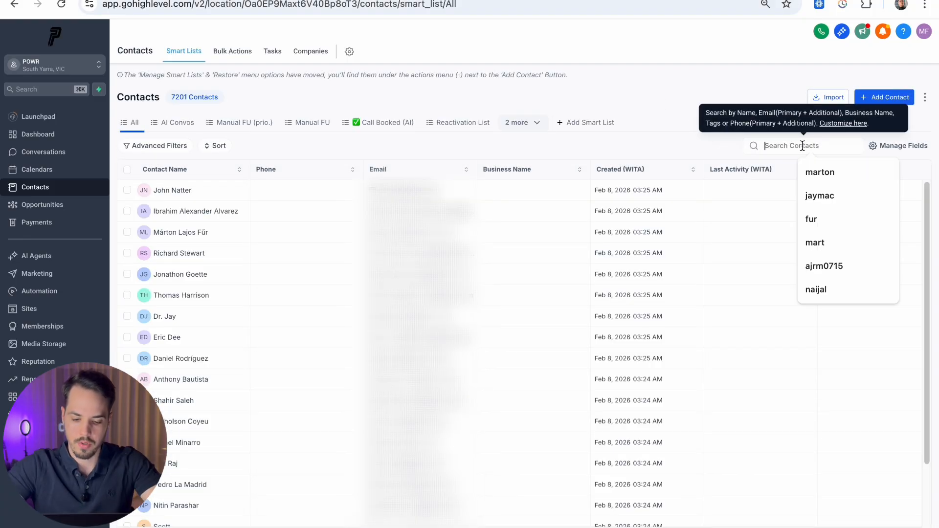
{"action": "type", "text": "marton"}
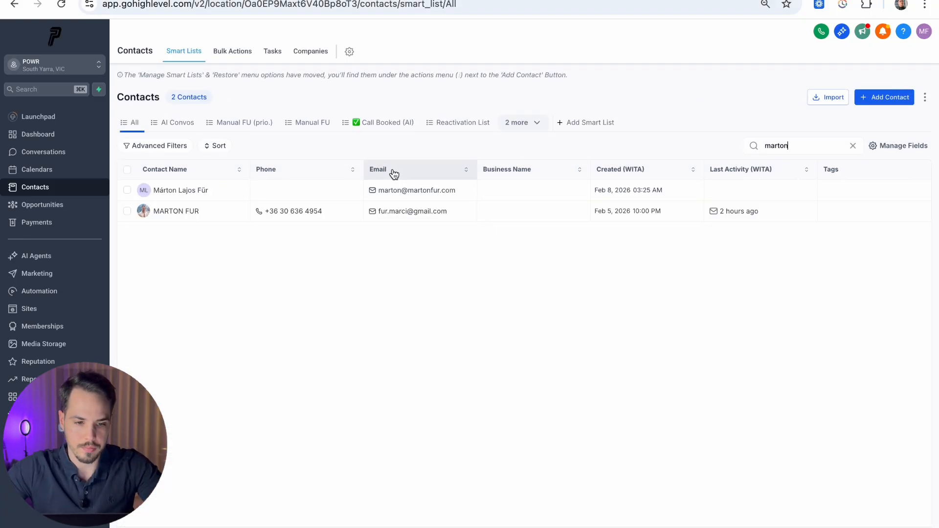
{"action": "left_click", "coordinate": [175, 211]}
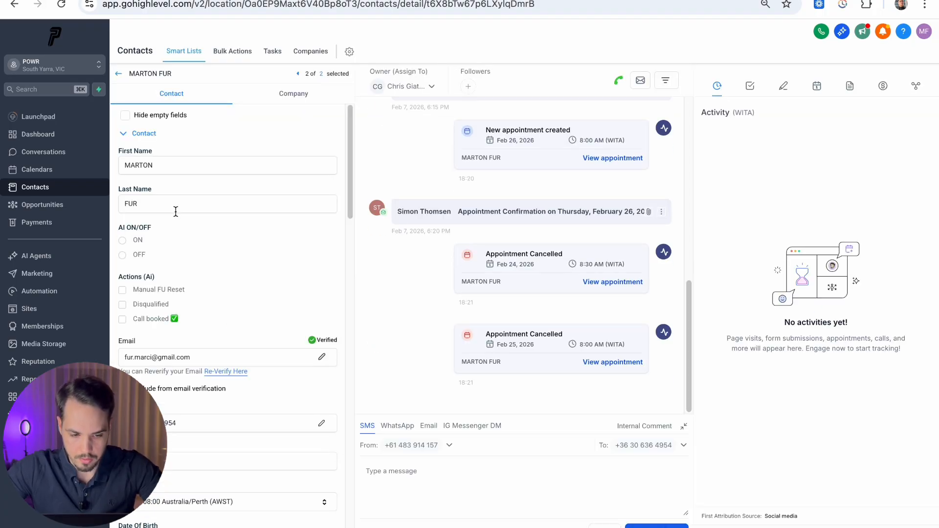
{"action": "scroll", "coordinate": [176, 211], "scroll_direction": "down", "scroll_amount": 2}
{"action": "scroll", "coordinate": [185, 393], "scroll_direction": "down", "scroll_amount": 1}
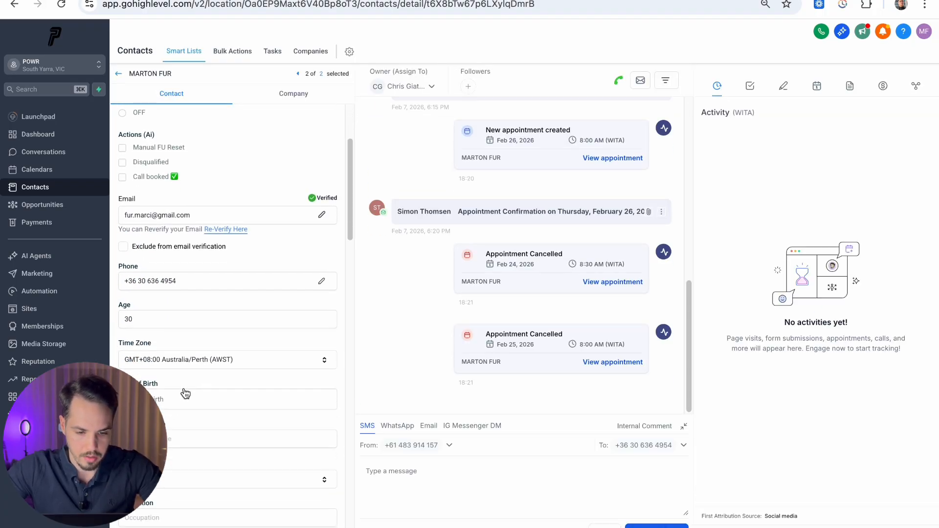
{"action": "left_click", "coordinate": [199, 363]}
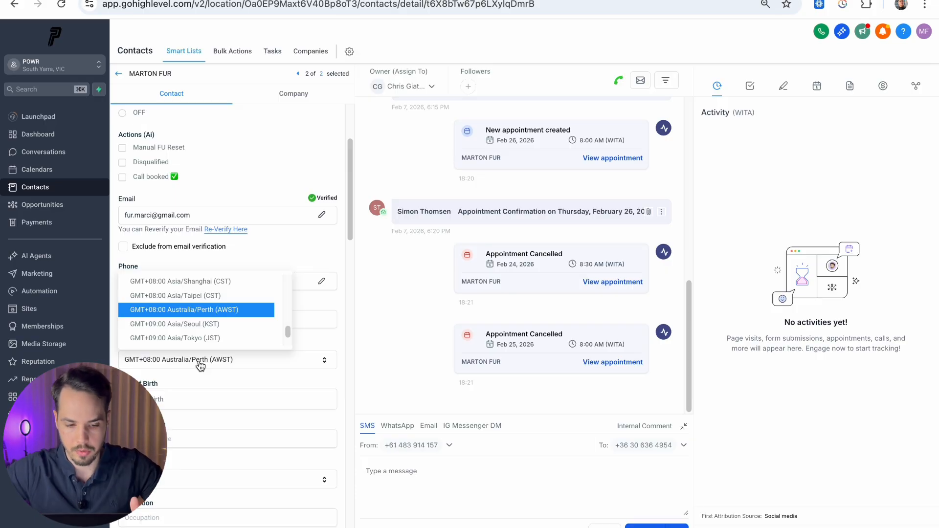
{"action": "left_click", "coordinate": [200, 364]}
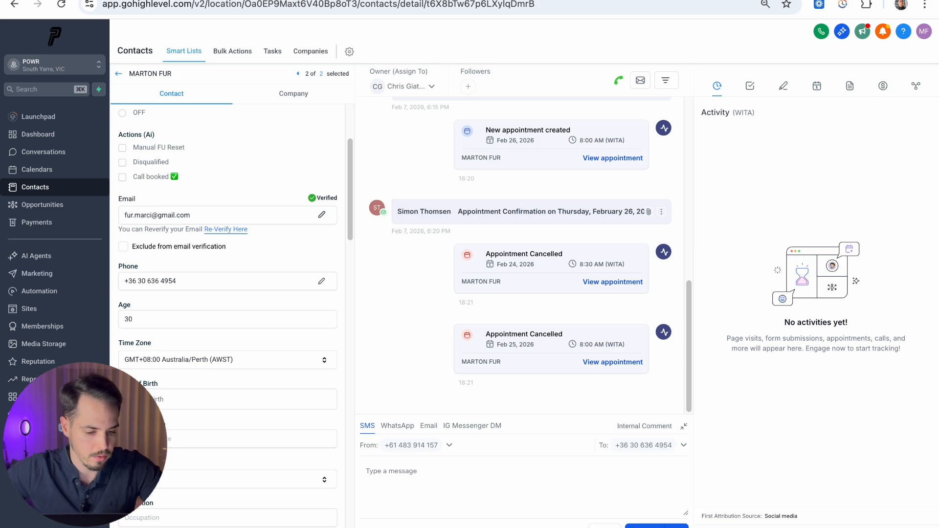
{"action": "left_click", "coordinate": [24, 523]}
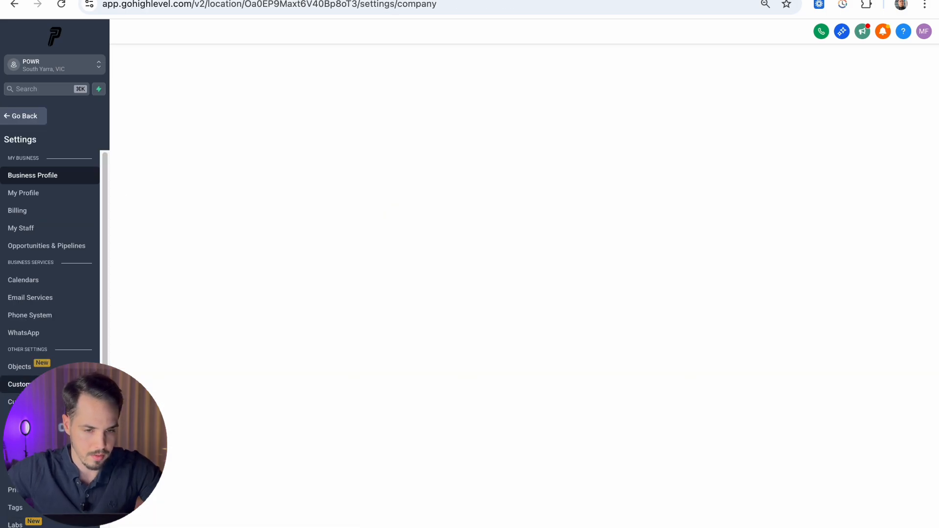
{"action": "left_click", "coordinate": [28, 385]}
Step: Create a single-line custom field named Timezona_IANA in the Contact group and save it
{"action": "left_click", "coordinate": [887, 63]}
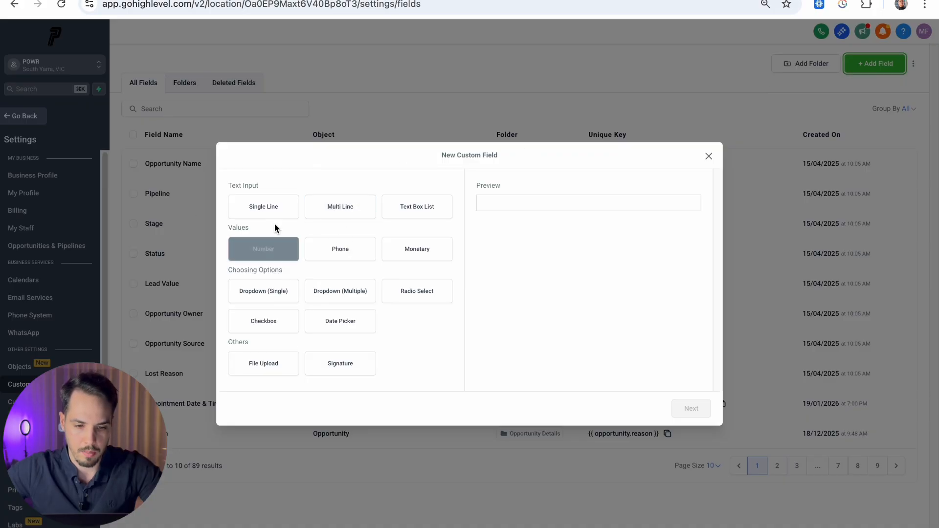
{"action": "left_click", "coordinate": [268, 211]}
{"action": "left_click", "coordinate": [705, 412]}
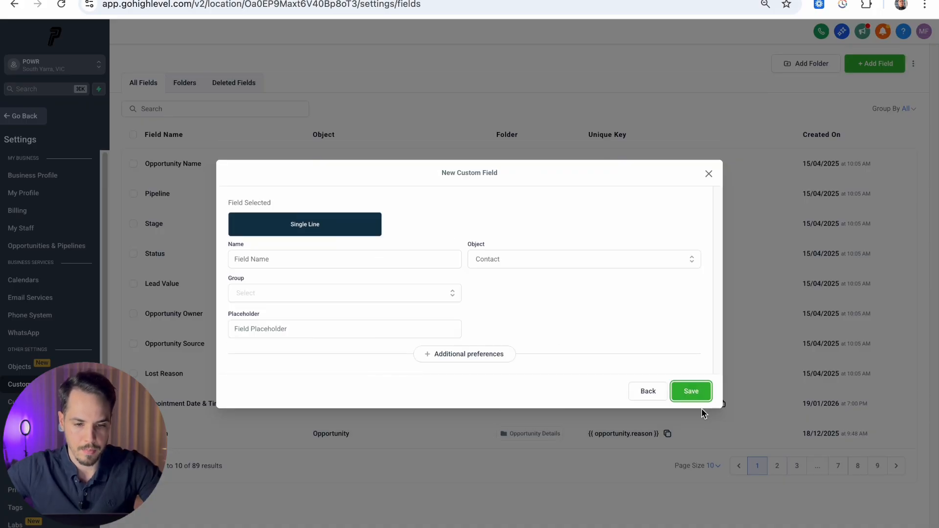
{"action": "left_click", "coordinate": [299, 260]}
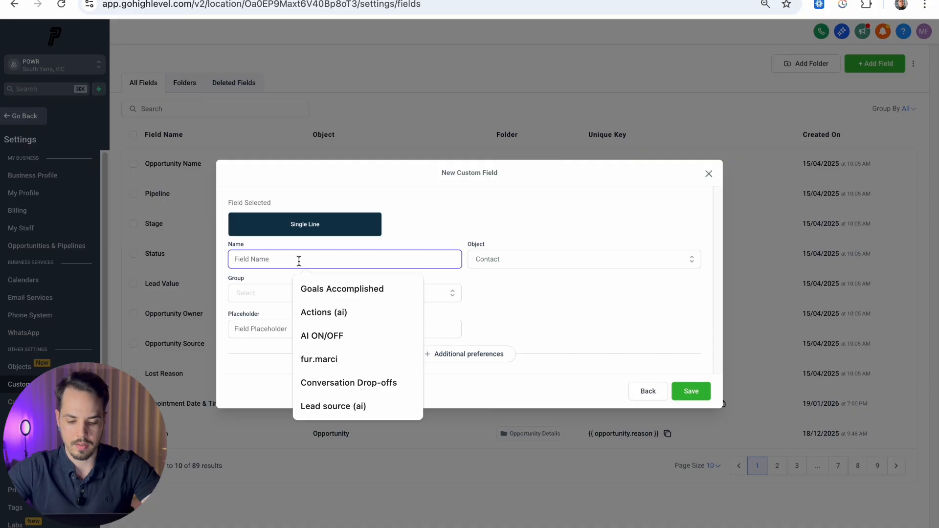
{"action": "type", "text": "Timezona_IANA"}
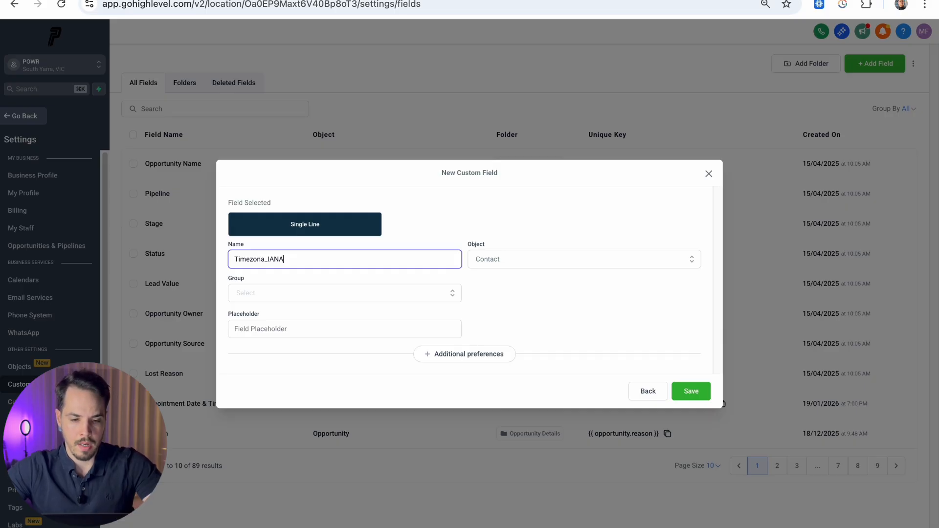
{"action": "key", "text": "Tab"}
{"action": "key", "text": "Tab"}
{"action": "left_click", "coordinate": [356, 294]}
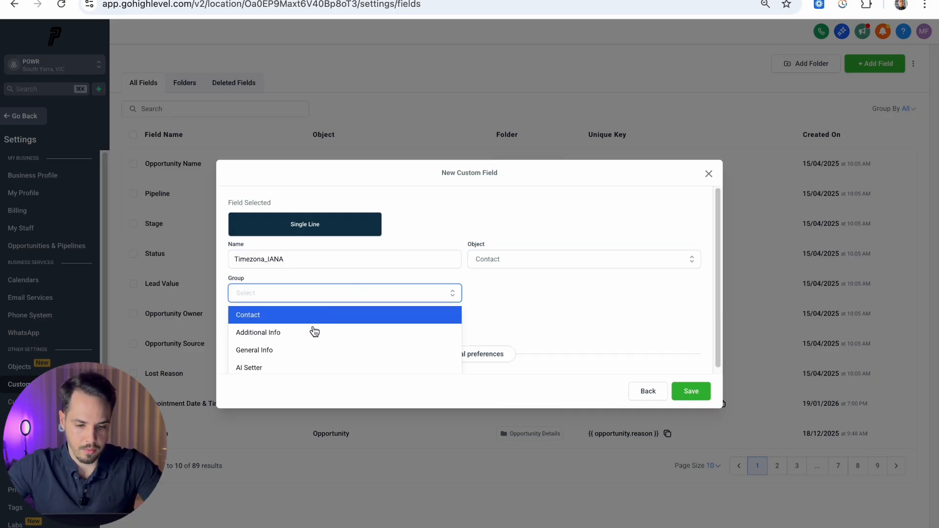
{"action": "left_click", "coordinate": [247, 368]}
{"action": "left_click", "coordinate": [285, 294]}
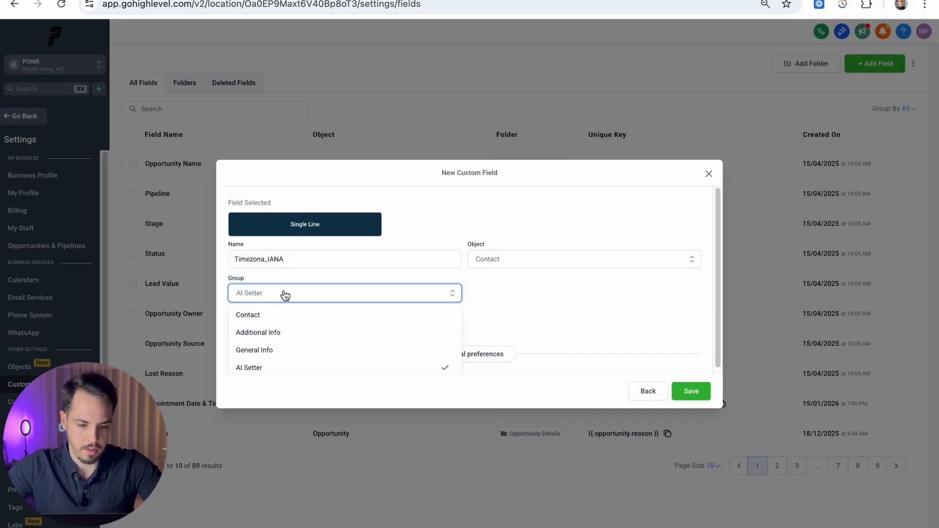
{"action": "left_click", "coordinate": [253, 315]}
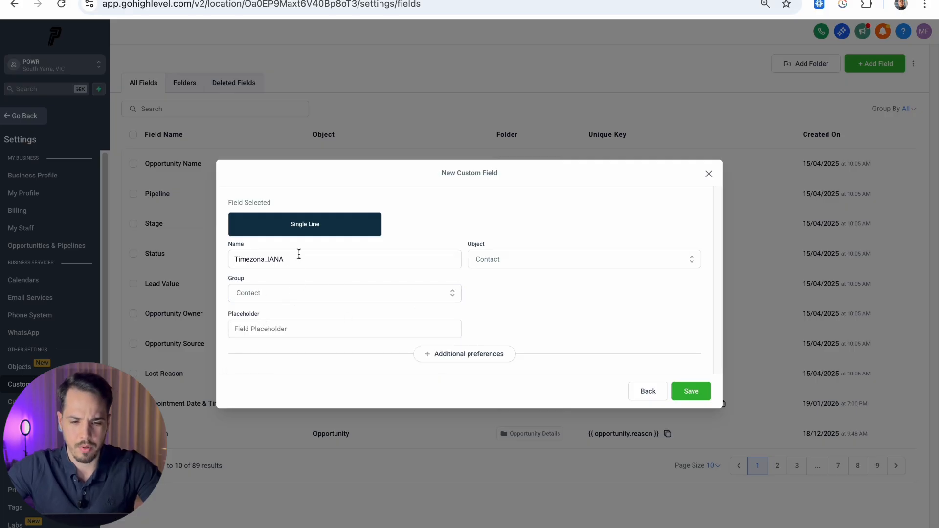
{"action": "left_click", "coordinate": [694, 390]}
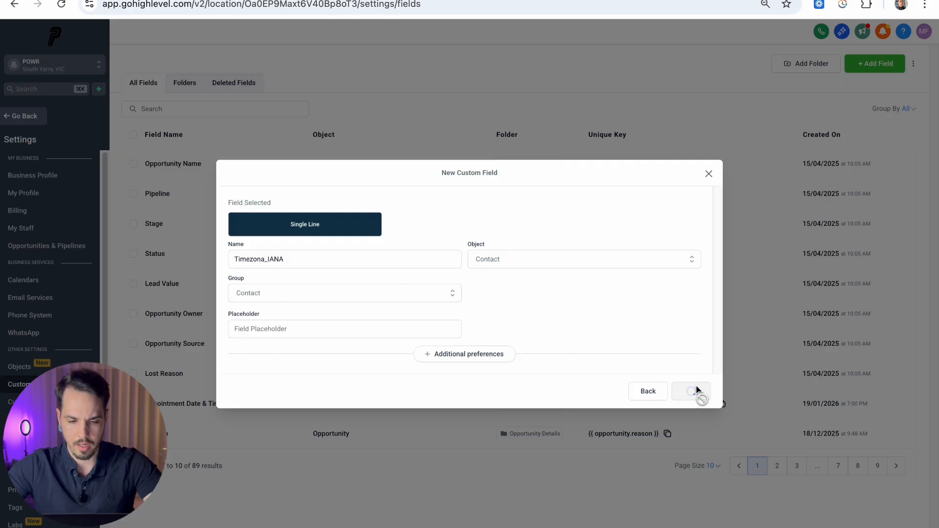
{"action": "key", "text": "ctrl+Left"}
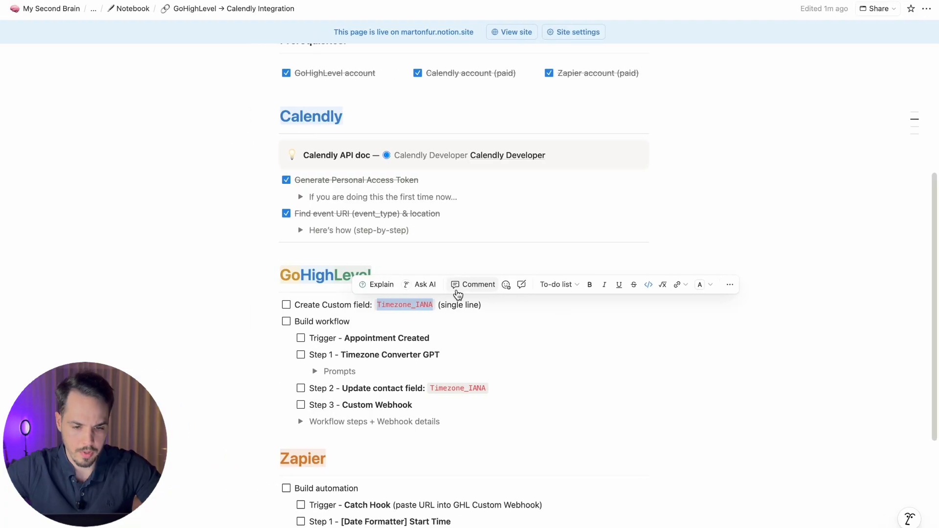
{"action": "left_click", "coordinate": [455, 299]}
Step: Tick the Create Custom field task and expand Workflow steps + Webhook details to view the workflow screenshot
{"action": "left_click", "coordinate": [286, 305]}
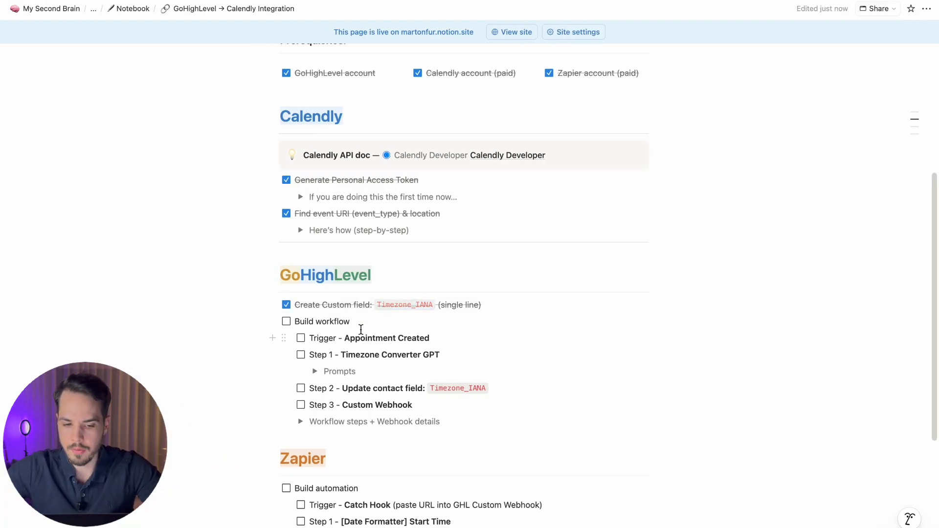
{"action": "scroll", "coordinate": [372, 316], "scroll_direction": "down", "scroll_amount": 2}
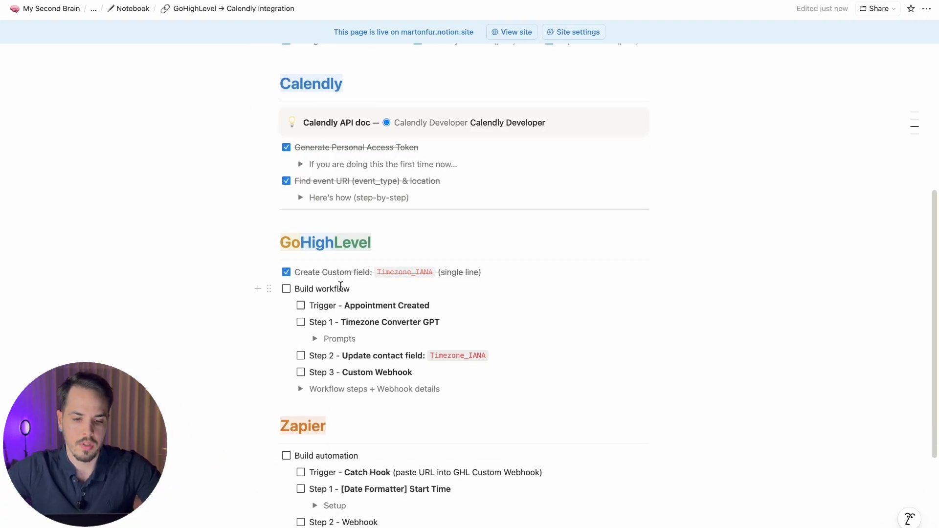
{"action": "left_click", "coordinate": [300, 389]}
{"action": "scroll", "coordinate": [386, 323], "scroll_direction": "down", "scroll_amount": 5}
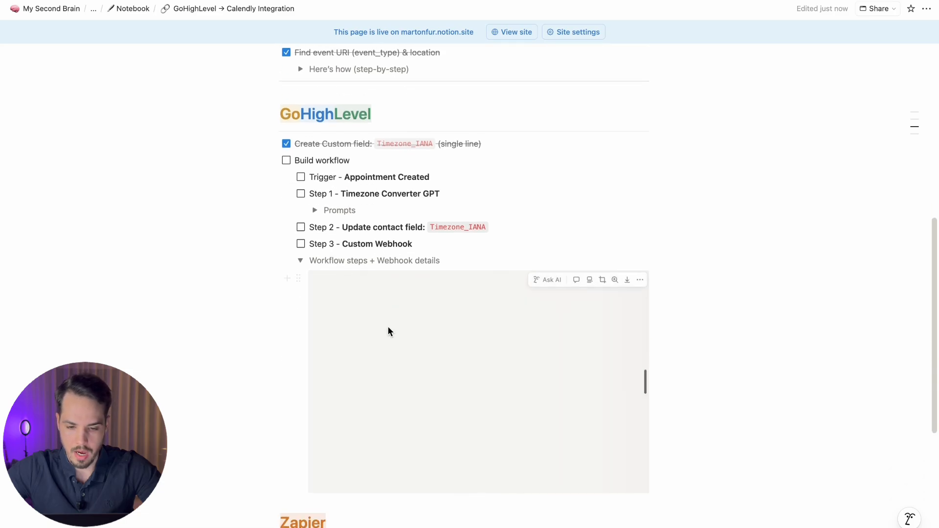
{"action": "left_click", "coordinate": [362, 324]}
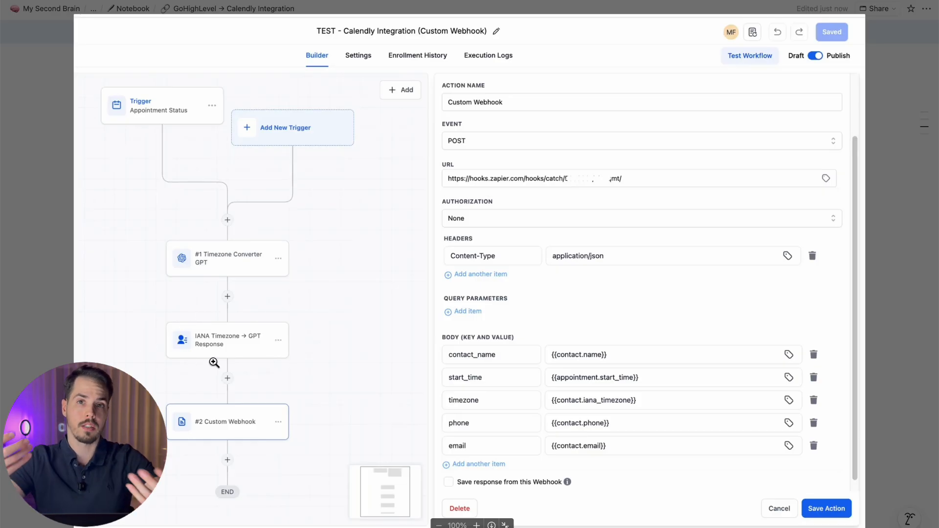
{"action": "left_click", "coordinate": [892, 123]}
{"action": "scroll", "coordinate": [893, 123], "scroll_direction": "down", "scroll_amount": 3}
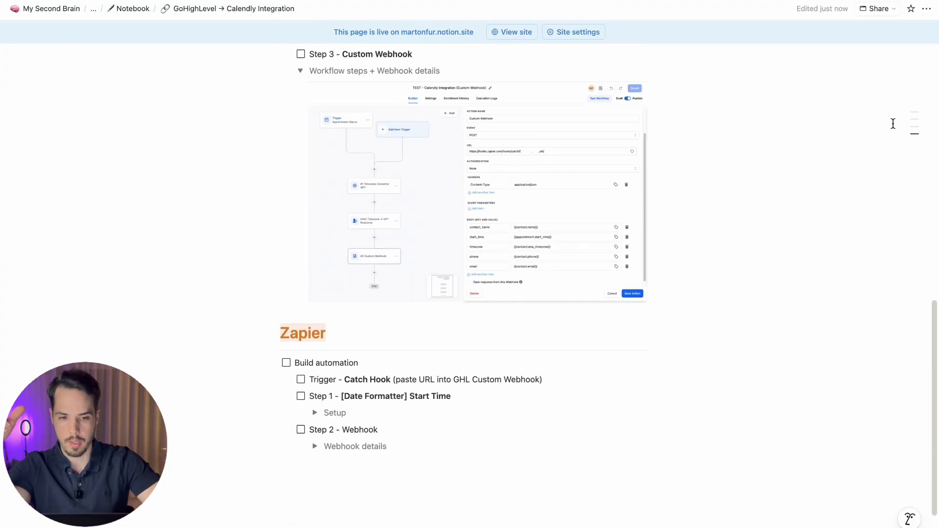
{"action": "scroll", "coordinate": [892, 123], "scroll_direction": "up", "scroll_amount": 3}
{"action": "scroll", "coordinate": [893, 124], "scroll_direction": "up", "scroll_amount": 1}
{"action": "key", "text": "ctrl+Right"}
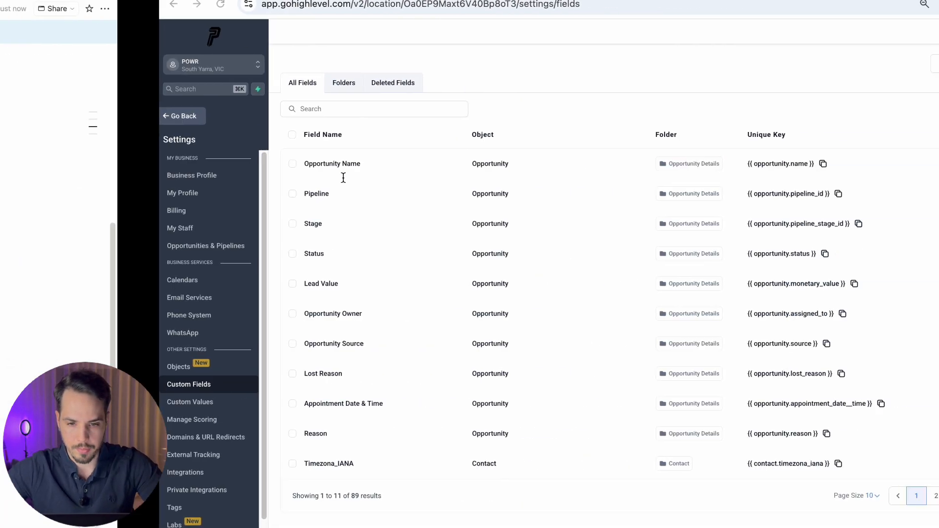
Step: Start a new automation workflow from scratch
{"action": "left_click", "coordinate": [27, 116]}
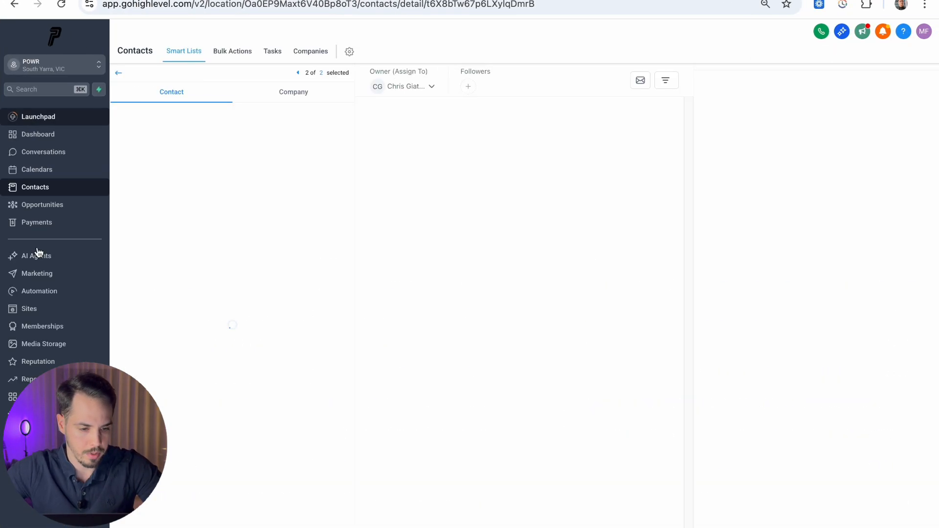
{"action": "left_click", "coordinate": [44, 292]}
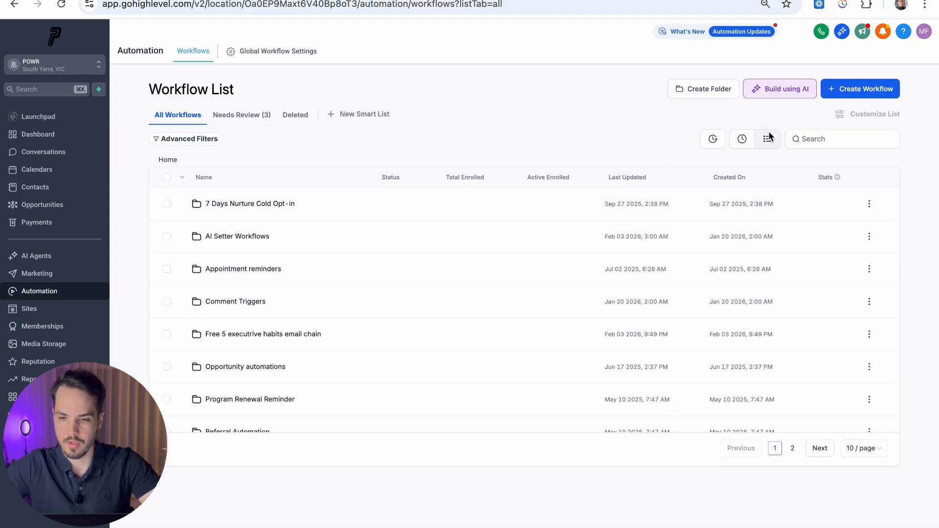
{"action": "left_click", "coordinate": [842, 93]}
{"action": "left_click", "coordinate": [842, 113]}
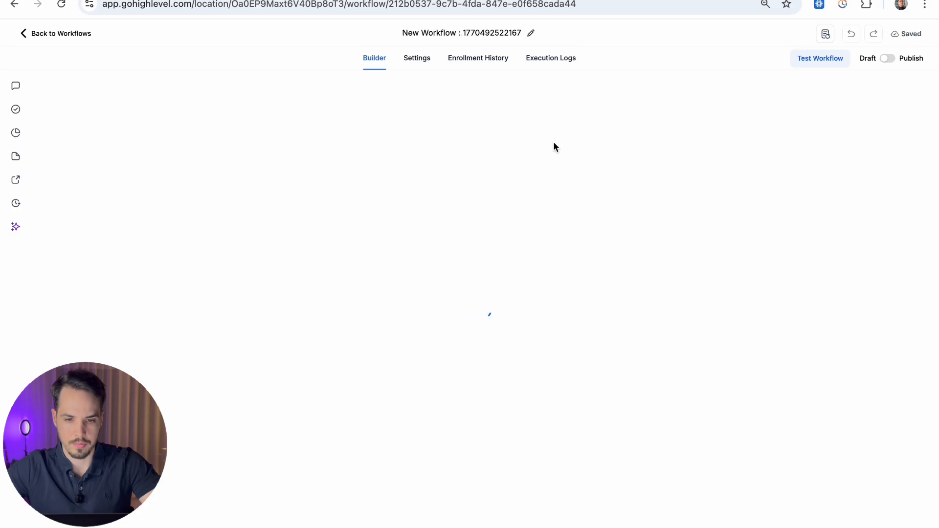
Step: Rename the workflow to 'YouTube - Calendly integration'
{"action": "left_click", "coordinate": [465, 39]}
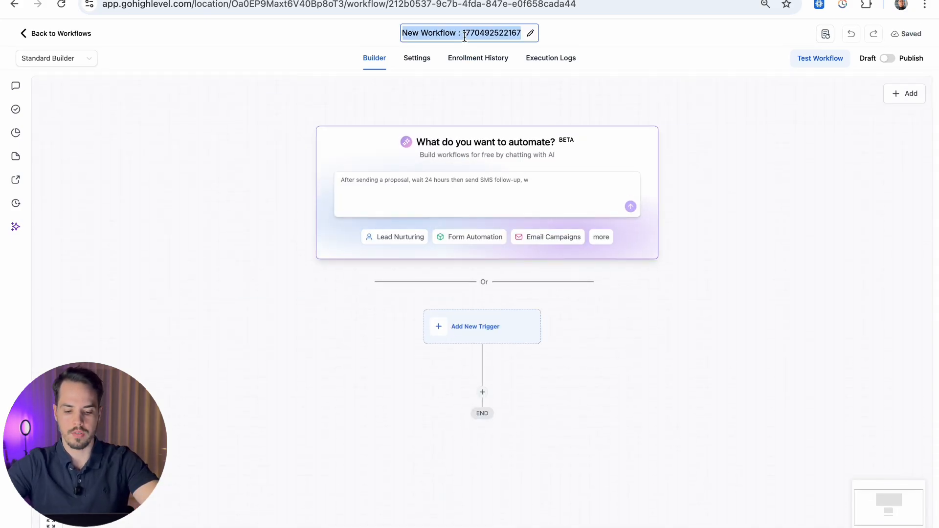
{"action": "type", "text": "TES"}
{"action": "key", "text": "ctrl+a"}
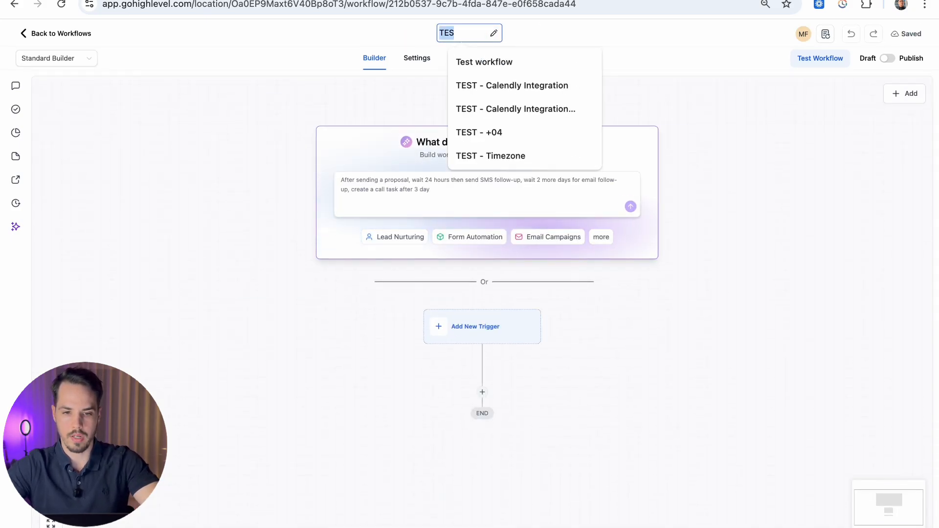
{"action": "type", "text": "YouTube -"}
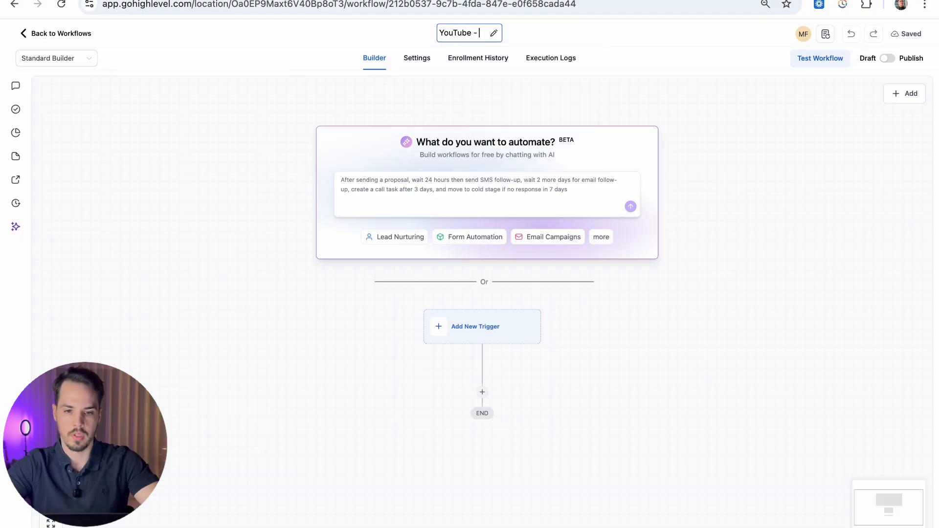
{"action": "type", "text": " Calendly inte"}
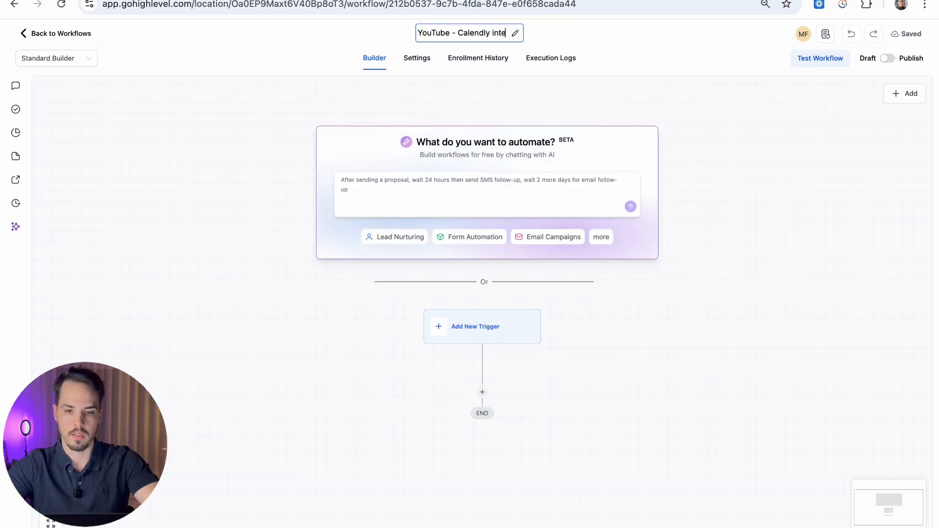
{"action": "type", "text": "gration"}
{"action": "key", "text": "Return"}
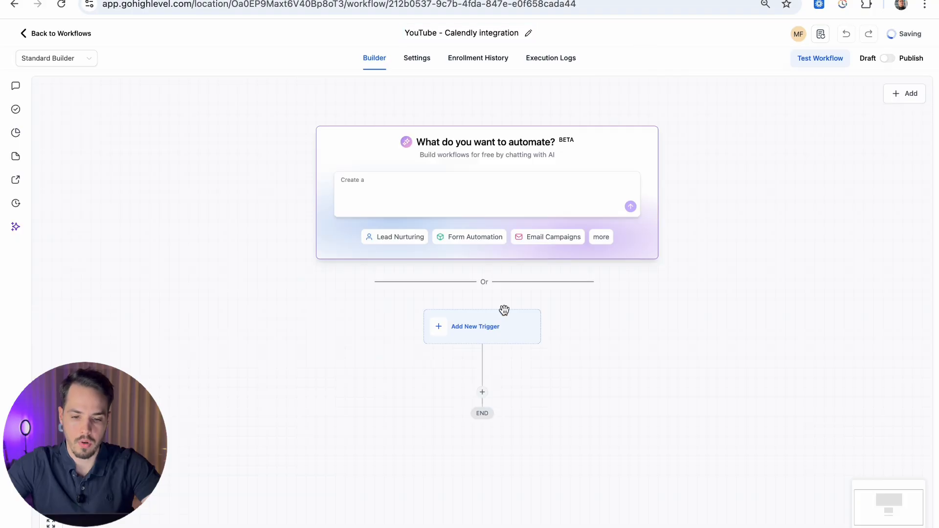
{"action": "left_click", "coordinate": [504, 311]}
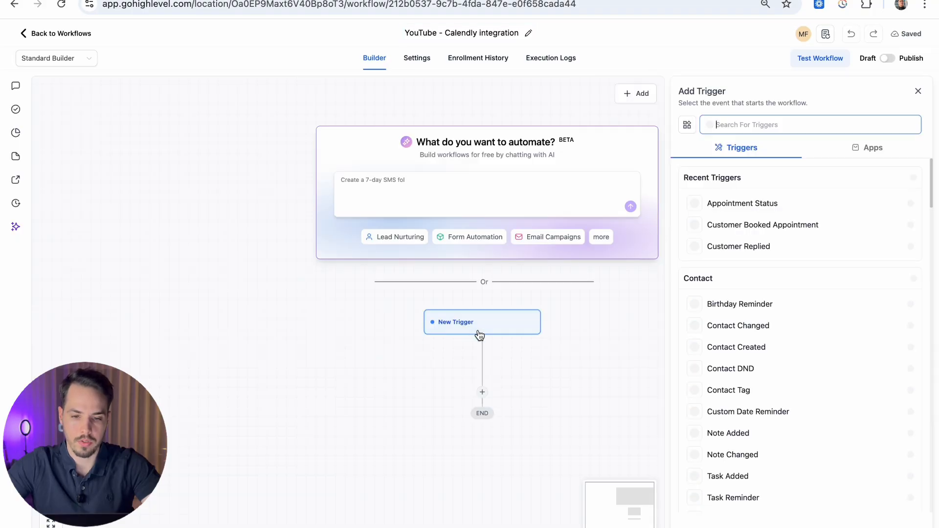
Step: Add an Appointment Status trigger filtered to Normal events with status confirmed, and save it
{"action": "left_click", "coordinate": [744, 205]}
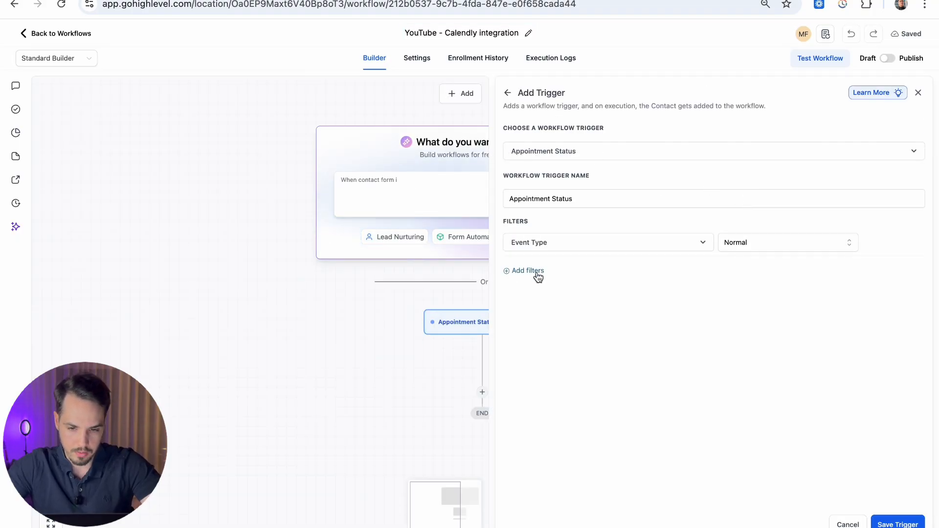
{"action": "left_click", "coordinate": [755, 247]}
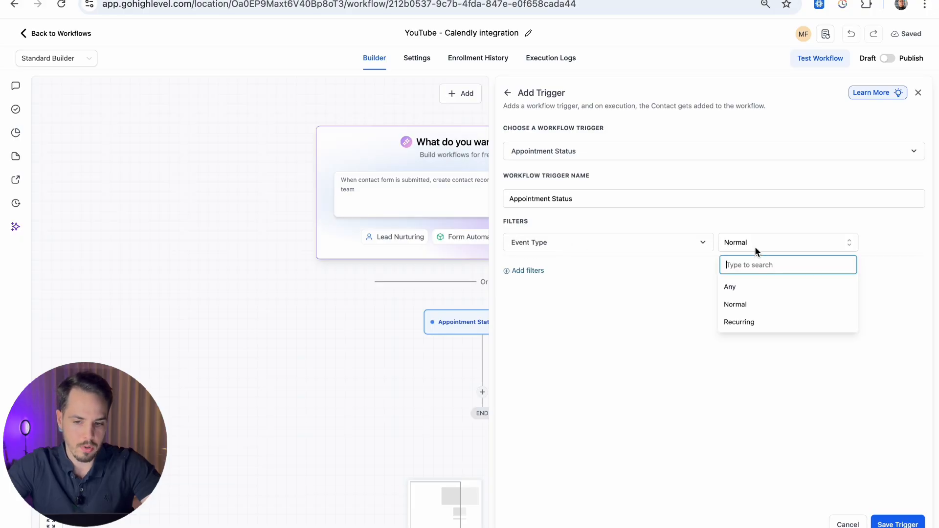
{"action": "left_click", "coordinate": [537, 272]}
{"action": "left_click", "coordinate": [540, 272]}
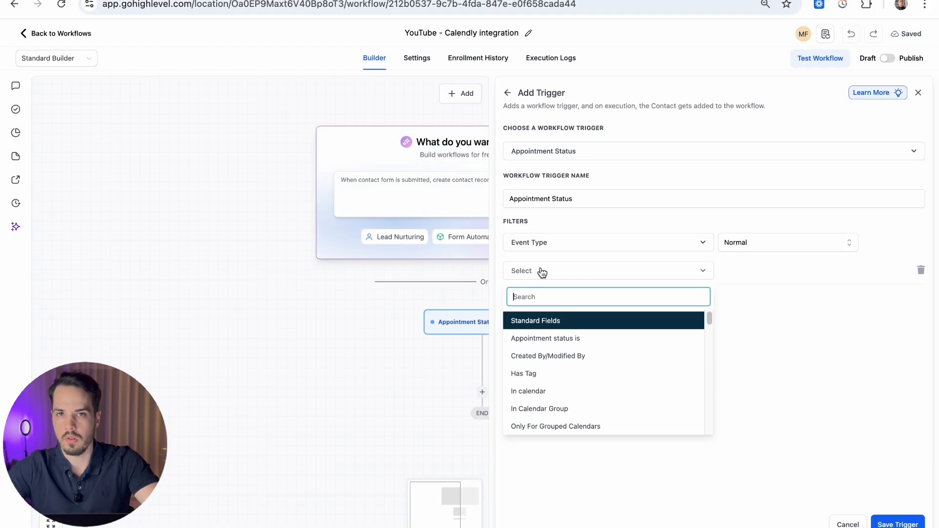
{"action": "left_click", "coordinate": [539, 338]}
{"action": "left_click", "coordinate": [778, 272]}
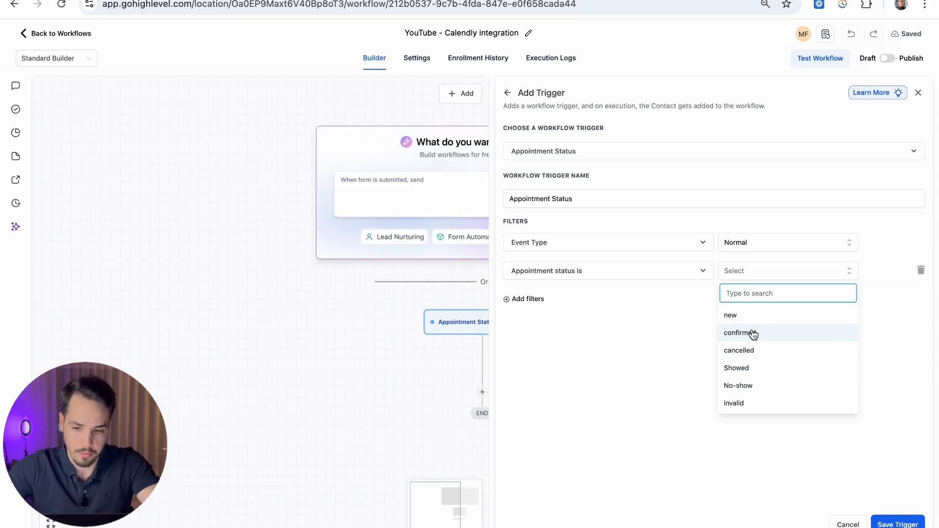
{"action": "left_click", "coordinate": [799, 340]}
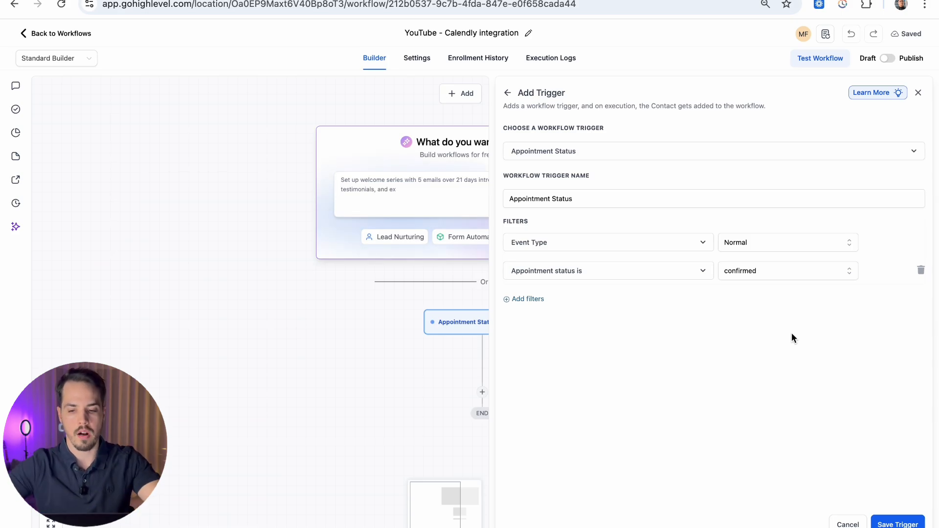
{"action": "left_click", "coordinate": [898, 523]}
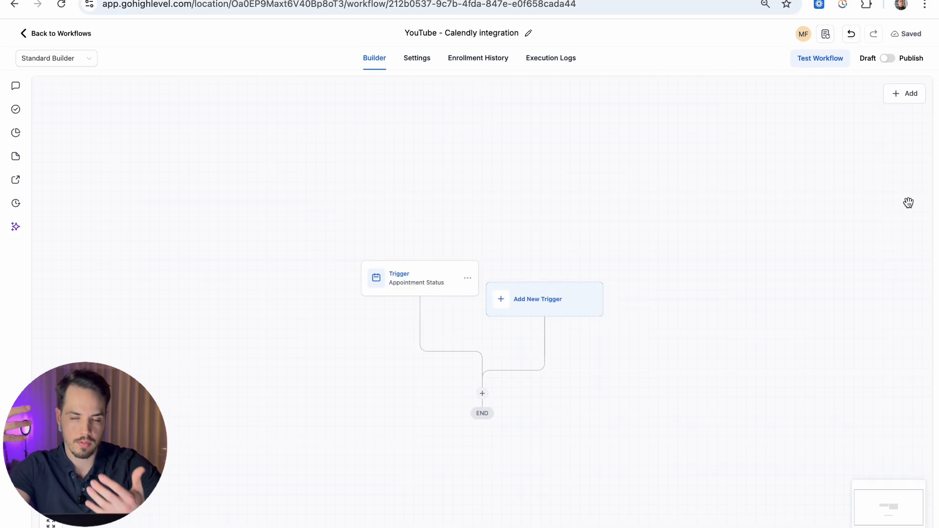
{"action": "scroll", "coordinate": [636, 220], "scroll_direction": "down", "scroll_amount": 2}
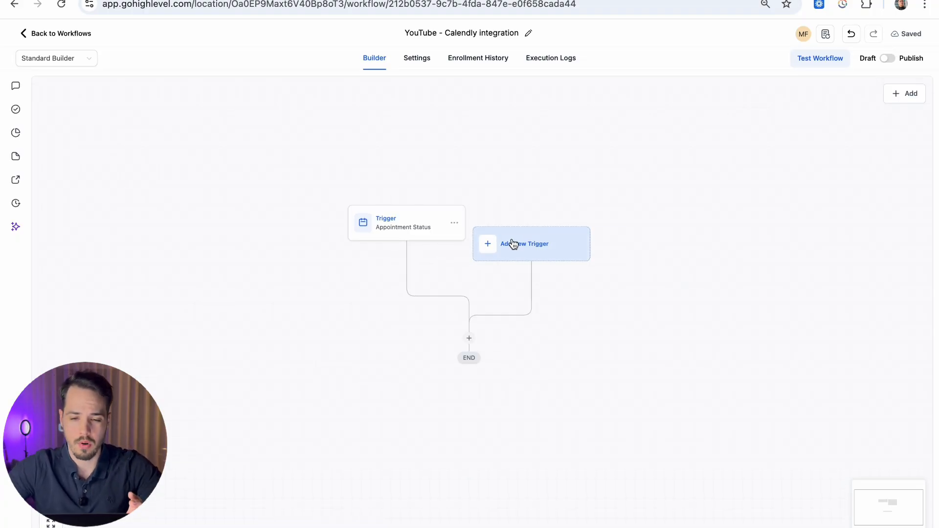
{"action": "left_click", "coordinate": [432, 223]}
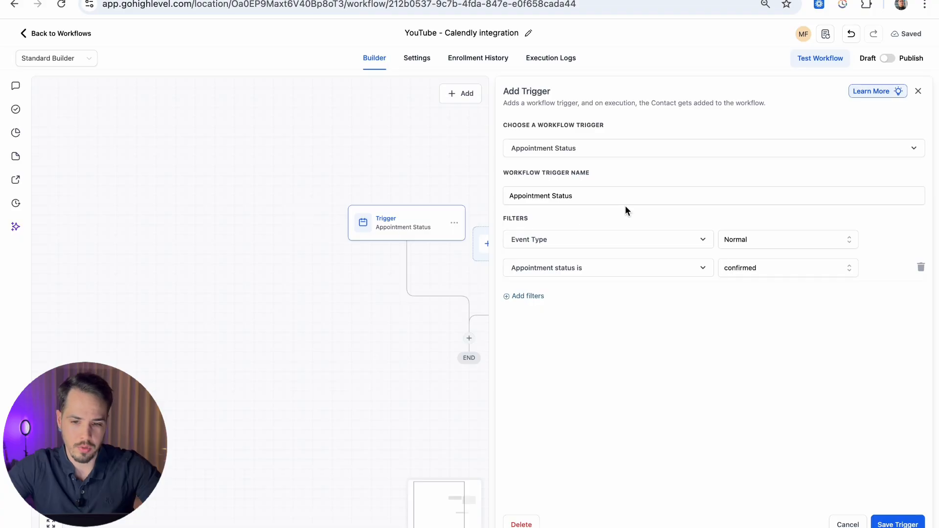
{"action": "left_click_drag", "start_coordinate": [593, 196], "coordinate": [245, 168]}
{"action": "left_click", "coordinate": [579, 182]}
{"action": "left_click", "coordinate": [419, 243]}
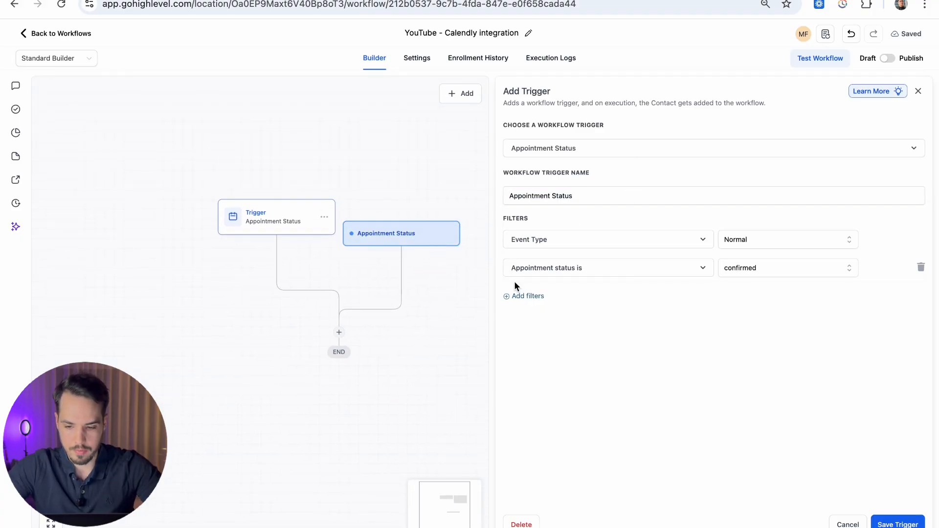
{"action": "left_click", "coordinate": [842, 525]}
{"action": "left_click", "coordinate": [397, 242]}
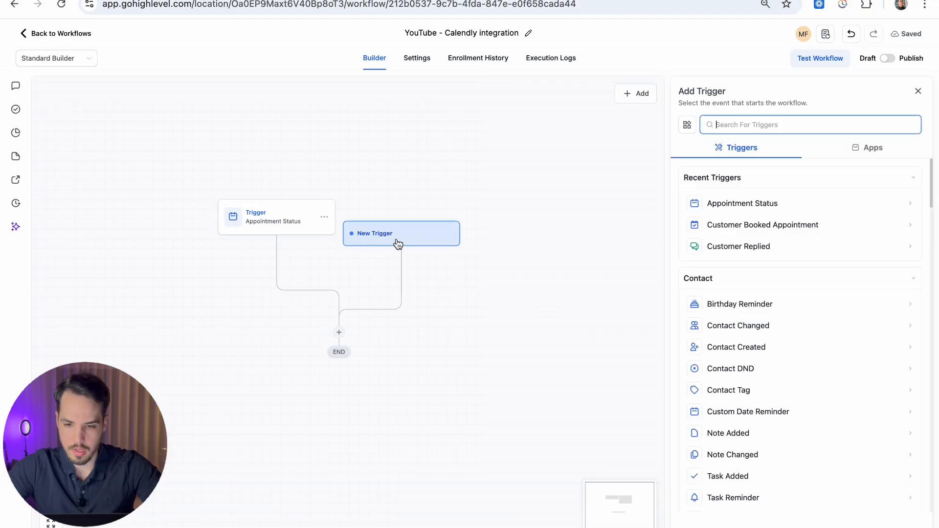
{"action": "left_click", "coordinate": [743, 226]}
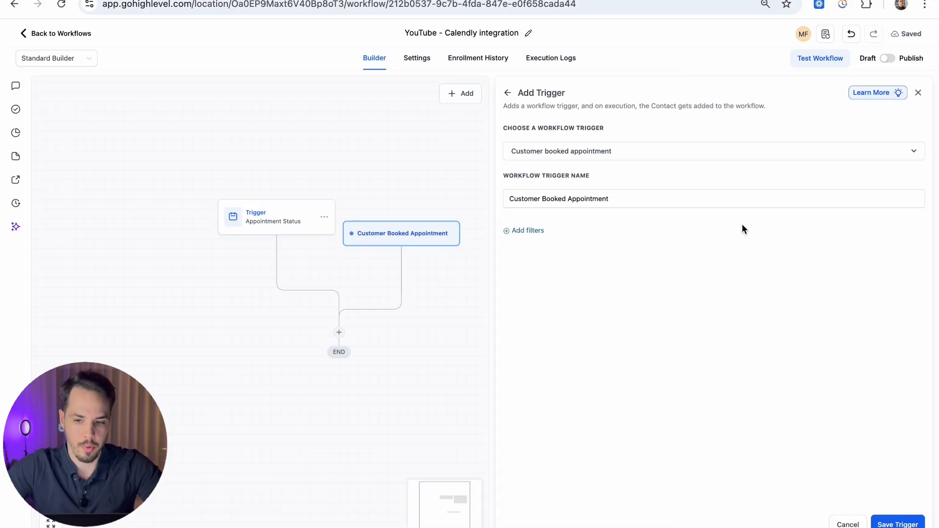
{"action": "left_click", "coordinate": [536, 236]}
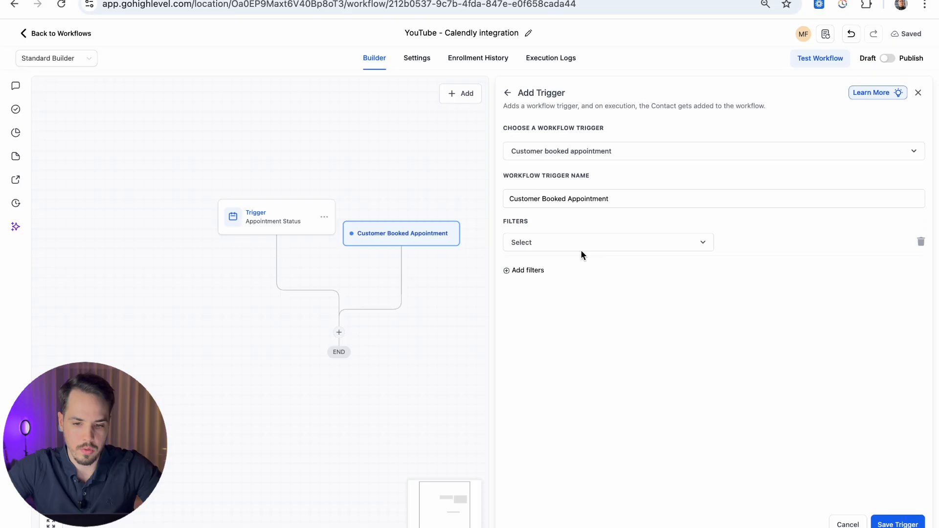
{"action": "left_click", "coordinate": [578, 248]}
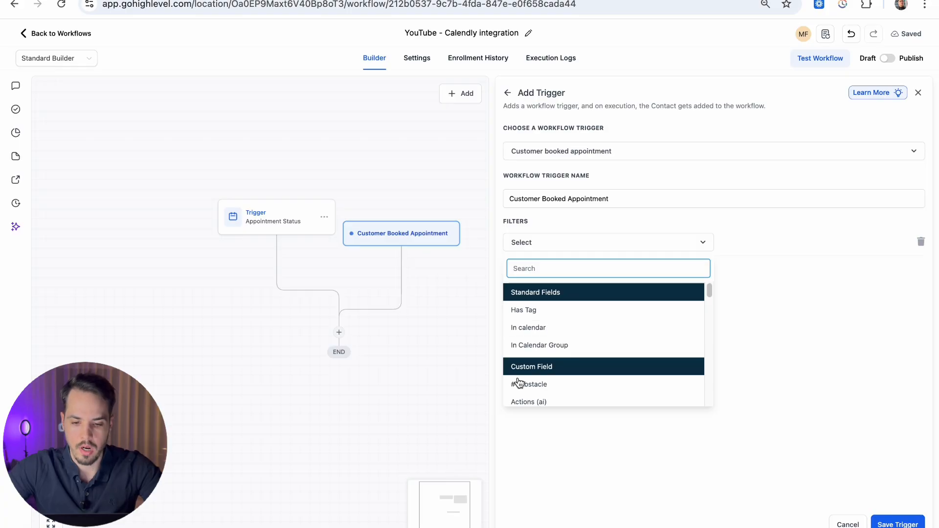
{"action": "left_click", "coordinate": [848, 523]}
{"action": "left_click", "coordinate": [534, 313]}
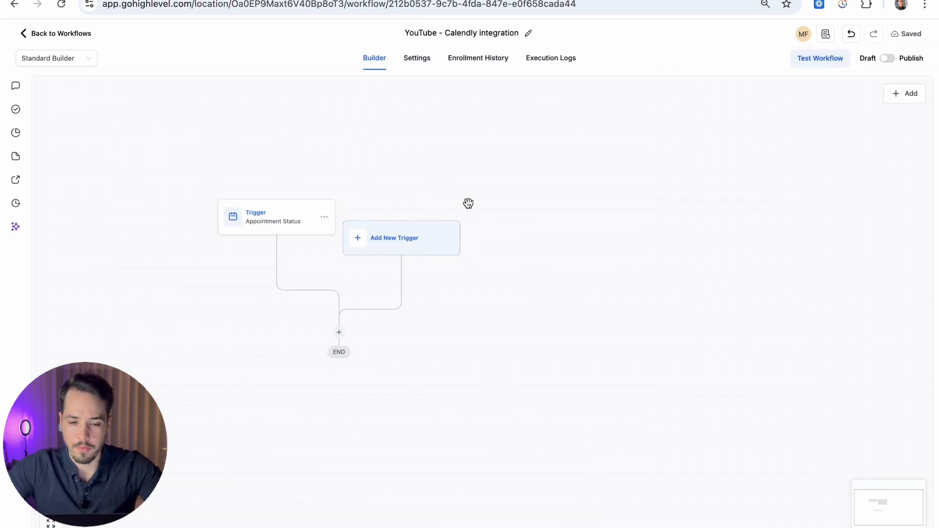
Step: Add a Has Tag filter with the new tag 'test tag' to the Appointment Status trigger and save
{"action": "left_click", "coordinate": [388, 211]}
{"action": "left_click_drag", "start_coordinate": [403, 161], "coordinate": [307, 152]}
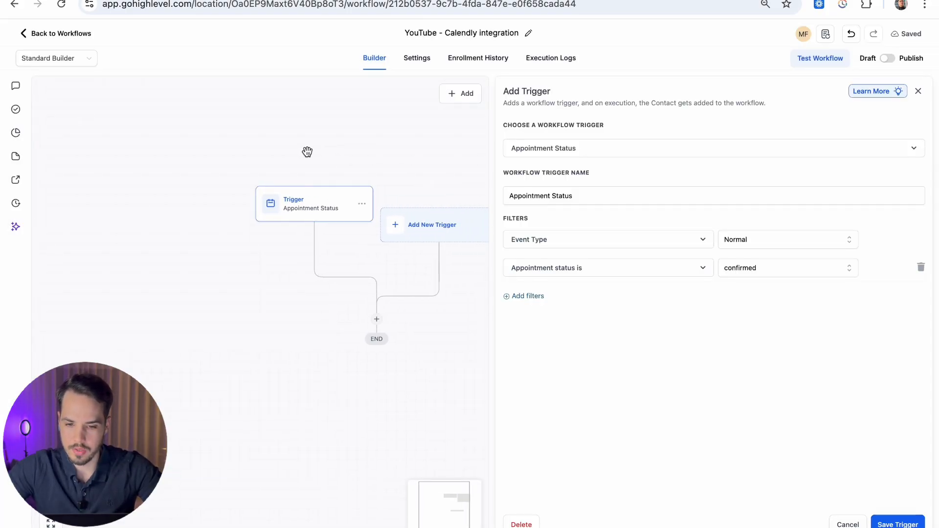
{"action": "left_click", "coordinate": [546, 299]}
{"action": "left_click", "coordinate": [545, 299]}
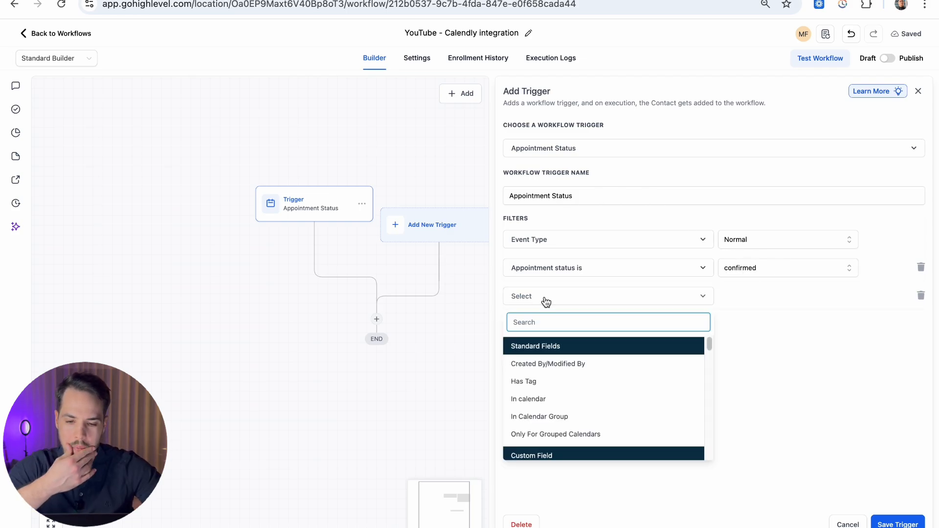
{"action": "left_click", "coordinate": [522, 381]}
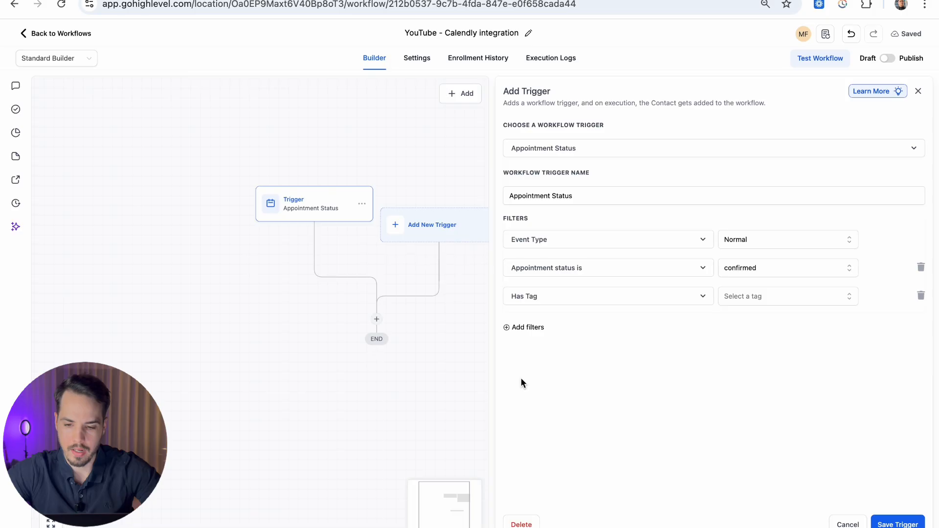
{"action": "left_click", "coordinate": [787, 296]}
{"action": "type", "text": "test tag"}
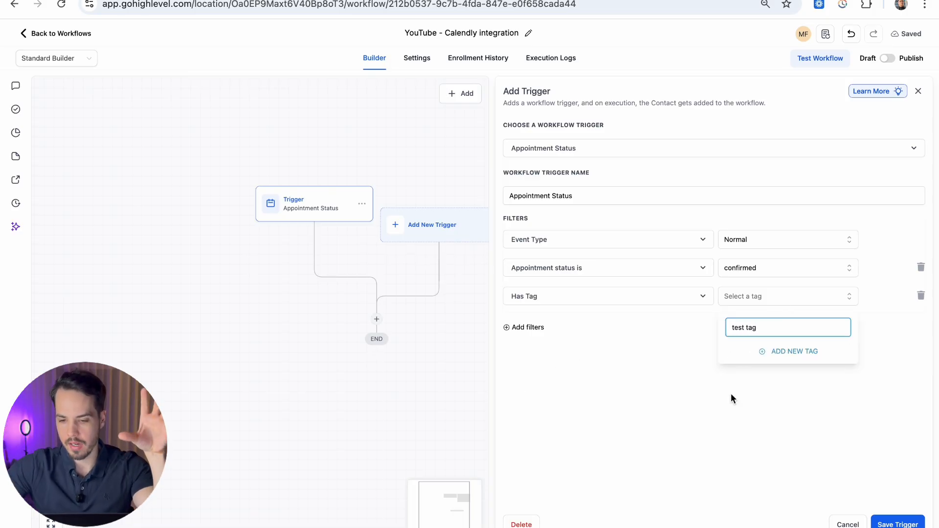
{"action": "left_click", "coordinate": [788, 351]}
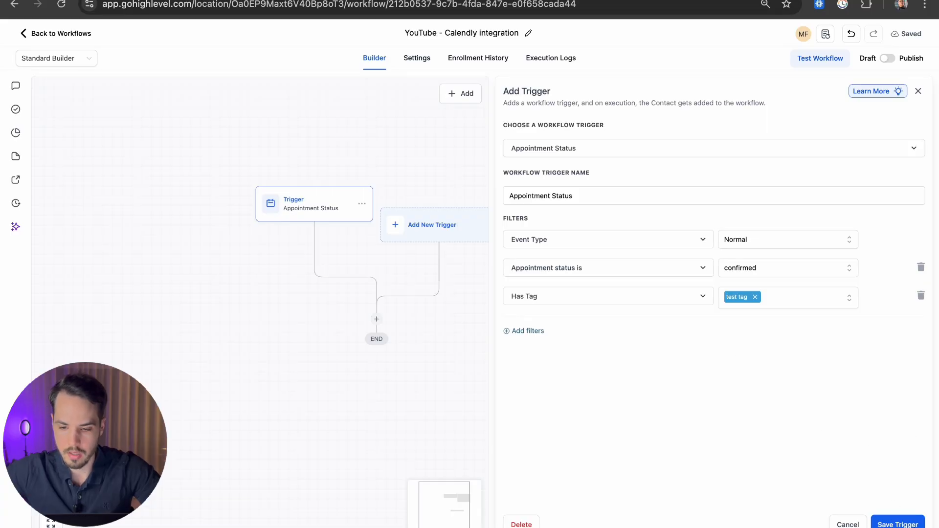
{"action": "left_click", "coordinate": [909, 524]}
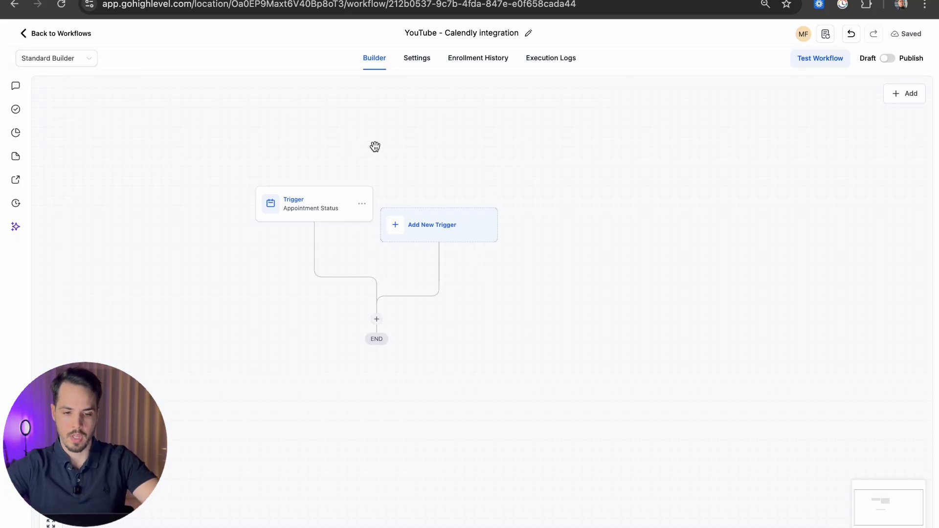
{"action": "left_click_drag", "start_coordinate": [430, 325], "coordinate": [454, 313]}
Step: Tick off the Trigger – Appointment Created item in Notion, then return to the workflow builder
{"action": "key", "text": "ctrl+Left"}
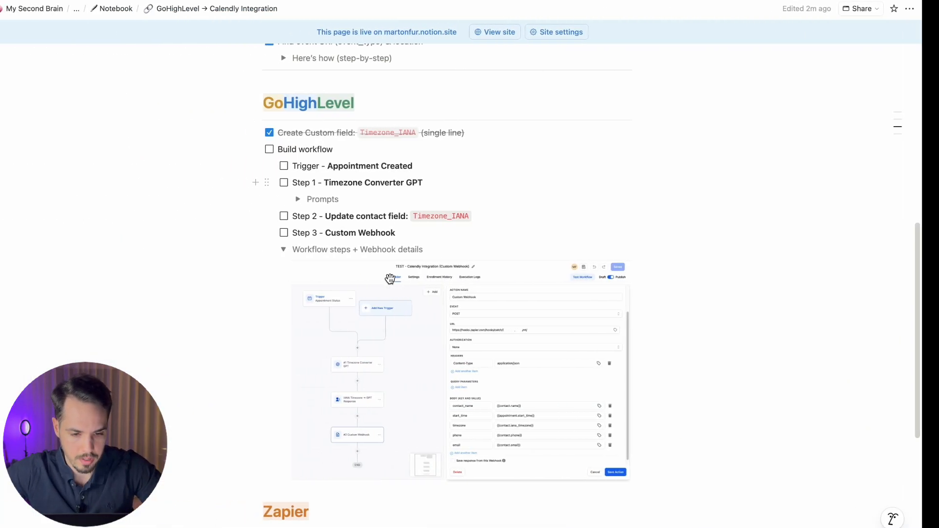
{"action": "left_click", "coordinate": [301, 166]}
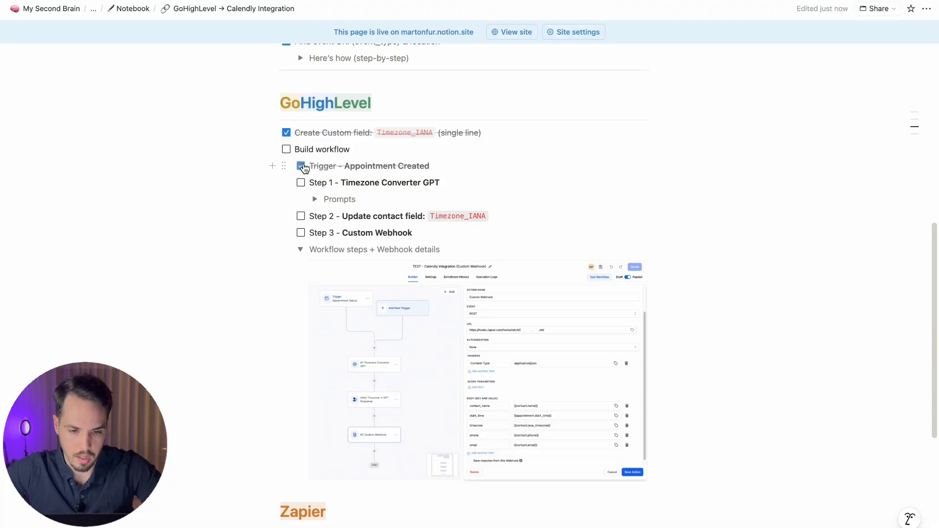
{"action": "left_click_drag", "start_coordinate": [309, 179], "coordinate": [443, 183]}
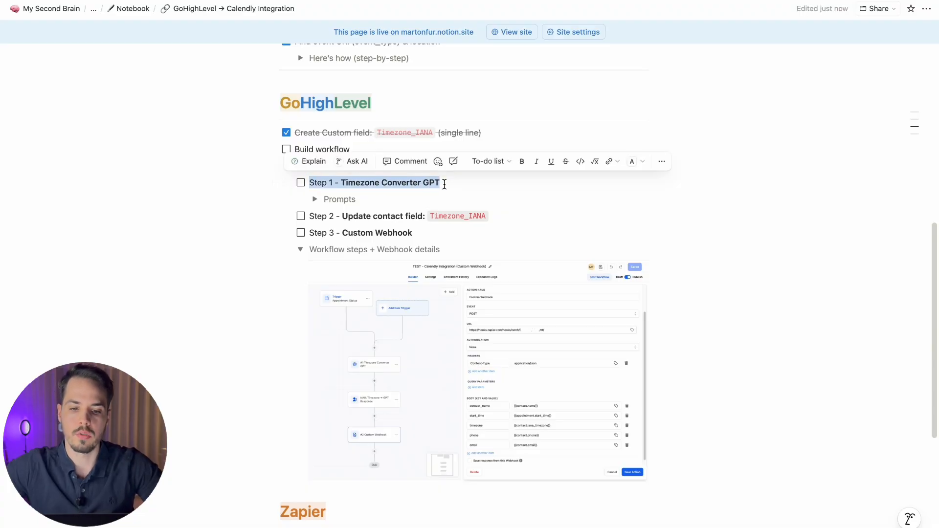
{"action": "left_click", "coordinate": [444, 184]}
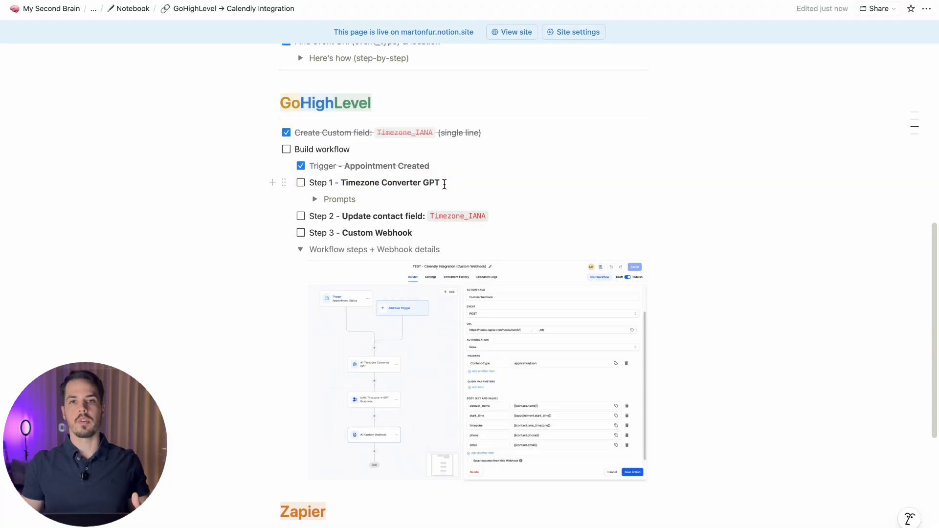
{"action": "key", "text": "ctrl+Right"}
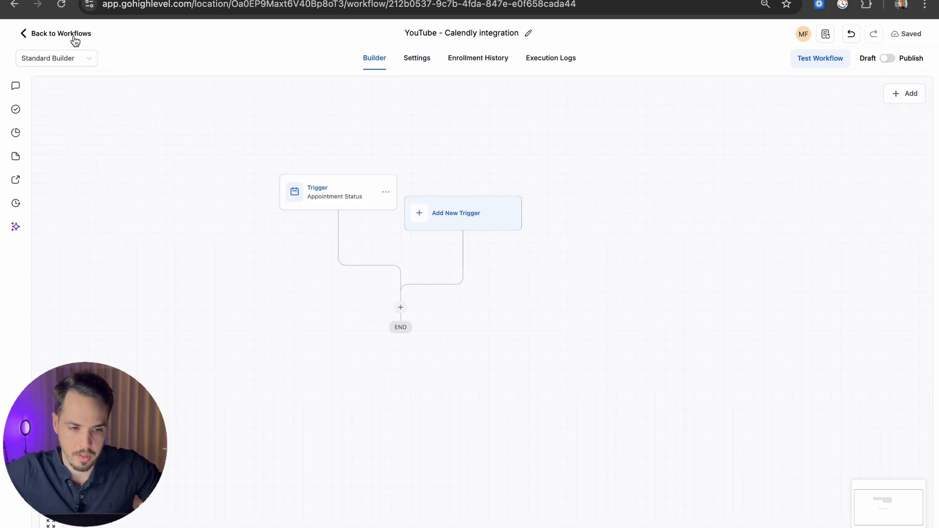
{"action": "left_click", "coordinate": [313, 0]}
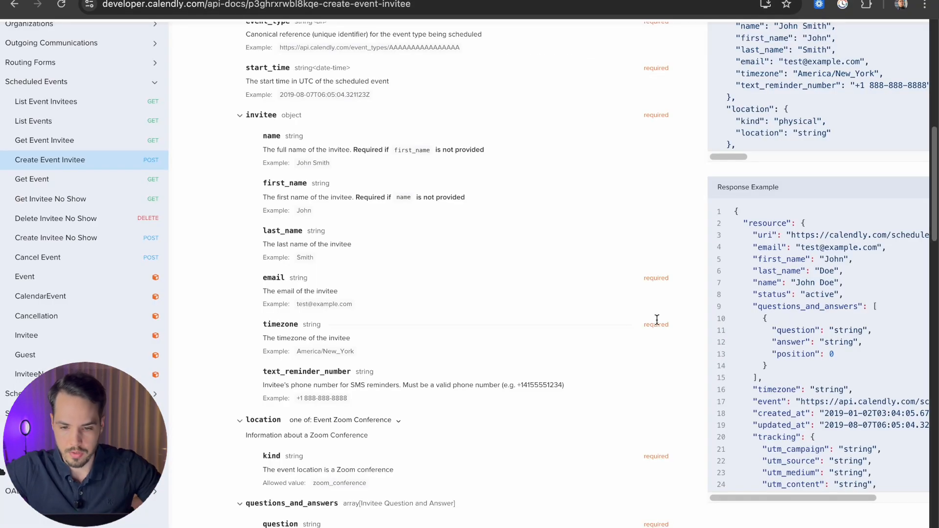
{"action": "scroll", "coordinate": [509, 201], "scroll_direction": "right", "scroll_amount": 2}
{"action": "scroll", "coordinate": [508, 201], "scroll_direction": "down", "scroll_amount": 2}
{"action": "scroll", "coordinate": [508, 199], "scroll_direction": "up", "scroll_amount": 7}
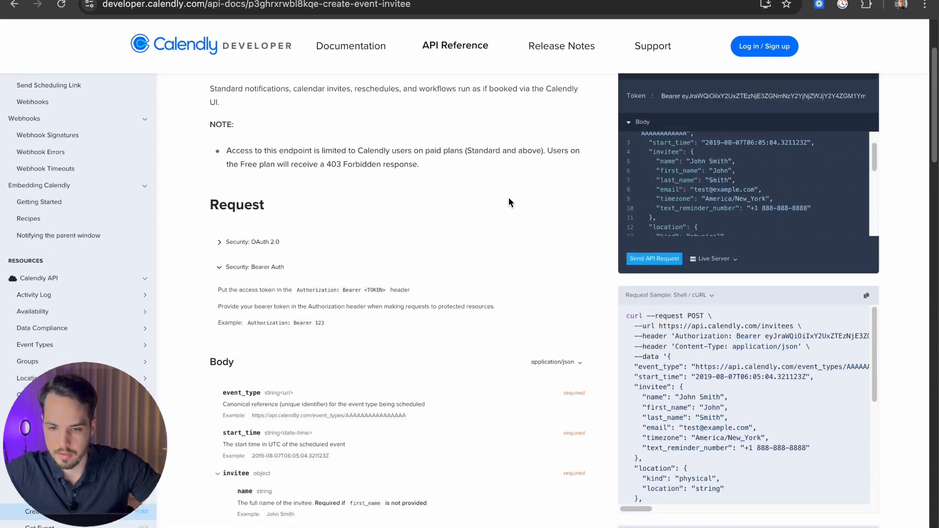
{"action": "scroll", "coordinate": [248, 343], "scroll_direction": "down", "scroll_amount": 8}
{"action": "scroll", "coordinate": [248, 264], "scroll_direction": "up", "scroll_amount": 3}
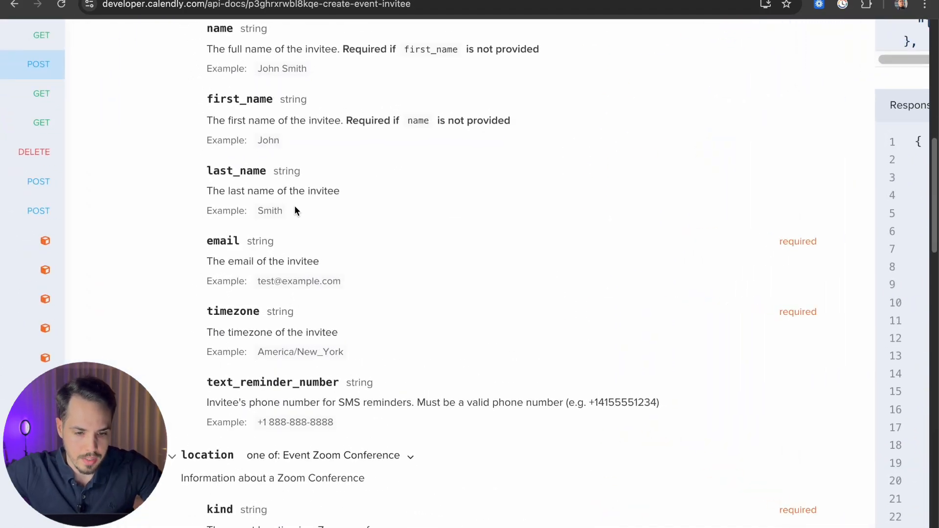
{"action": "mouse_move", "coordinate": [261, 355]}
{"action": "left_mouse_down"}
{"action": "mouse_move", "coordinate": [341, 349]}
{"action": "mouse_move", "coordinate": [258, 351]}
{"action": "left_mouse_up"}
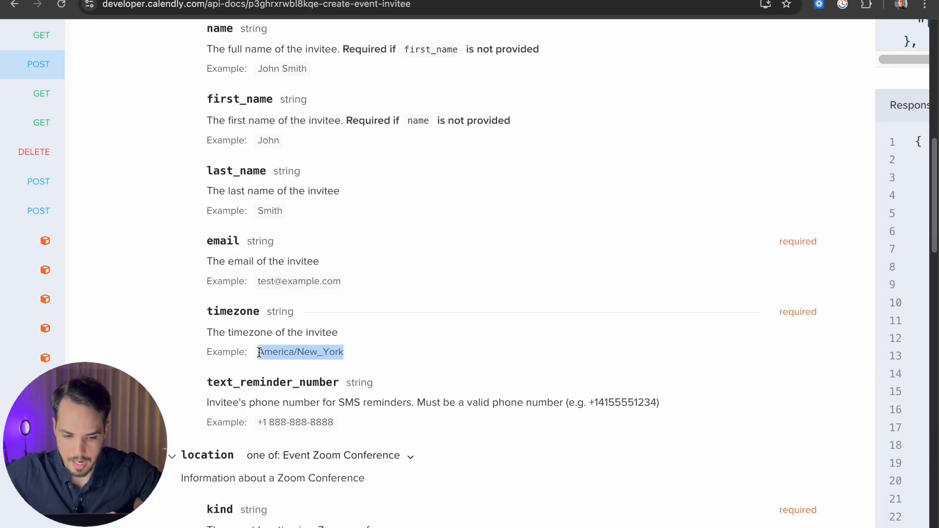
{"action": "left_click", "coordinate": [412, 346]}
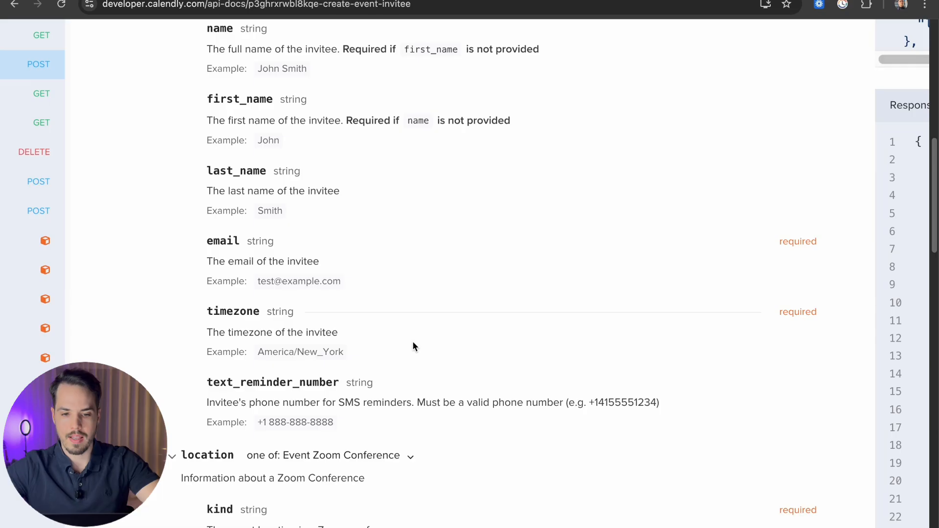
{"action": "key", "text": "super+space"}
{"action": "type", "text": "CET"}
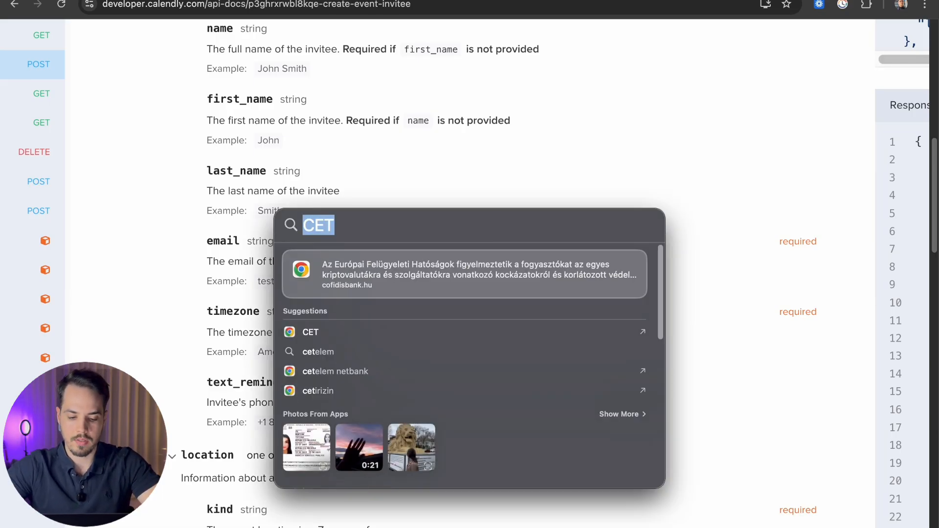
{"action": "type", "text": "EST"}
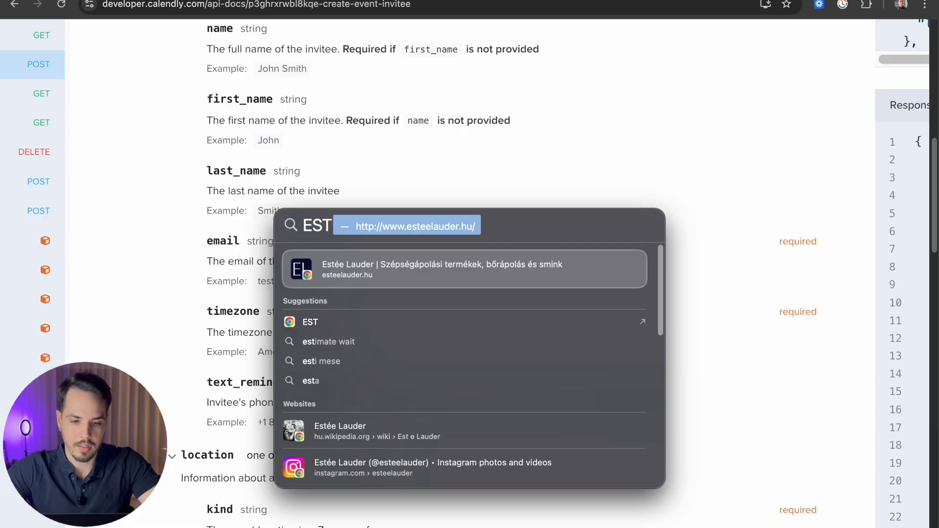
{"action": "type", "text": "UTC+04"}
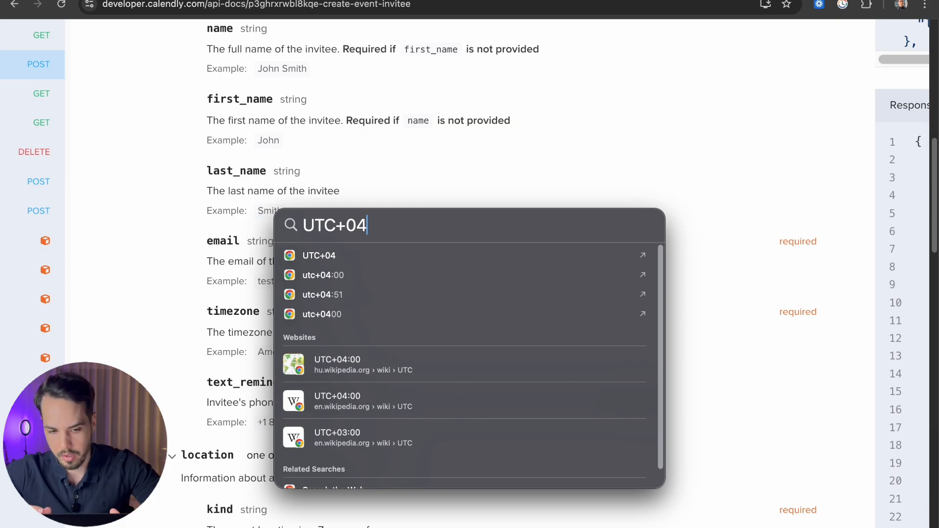
{"action": "key", "text": "Escape"}
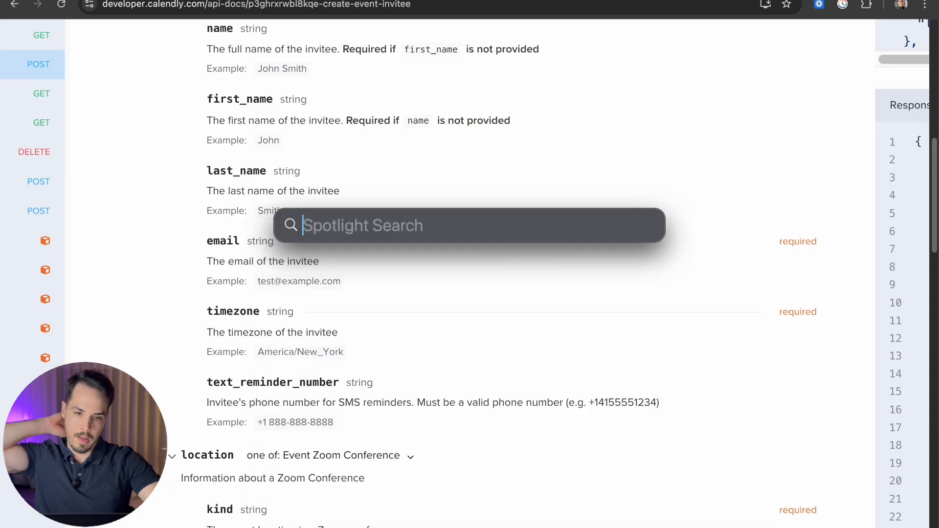
{"action": "key", "text": "Escape"}
{"action": "left_click", "coordinate": [614, 1]}
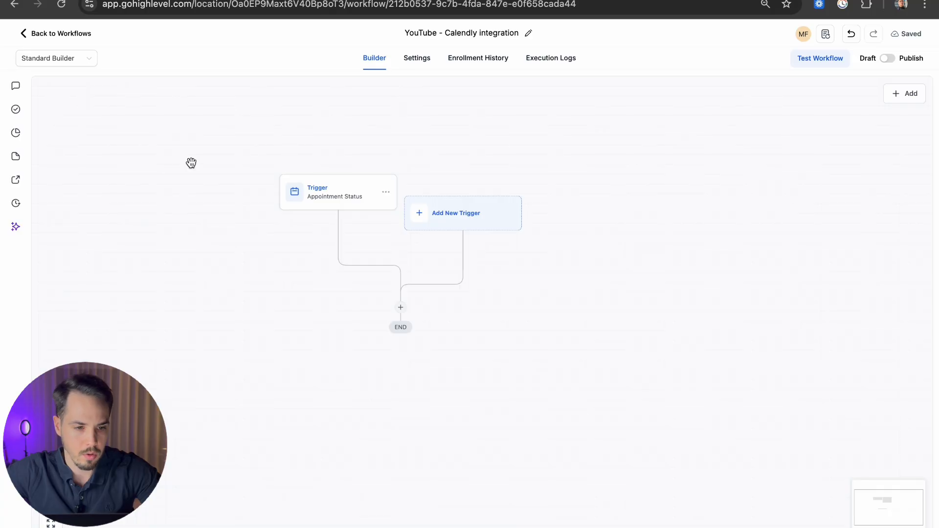
Step: Leave the workflow builder and open the test contact's record from Contacts
{"action": "left_click", "coordinate": [66, 34]}
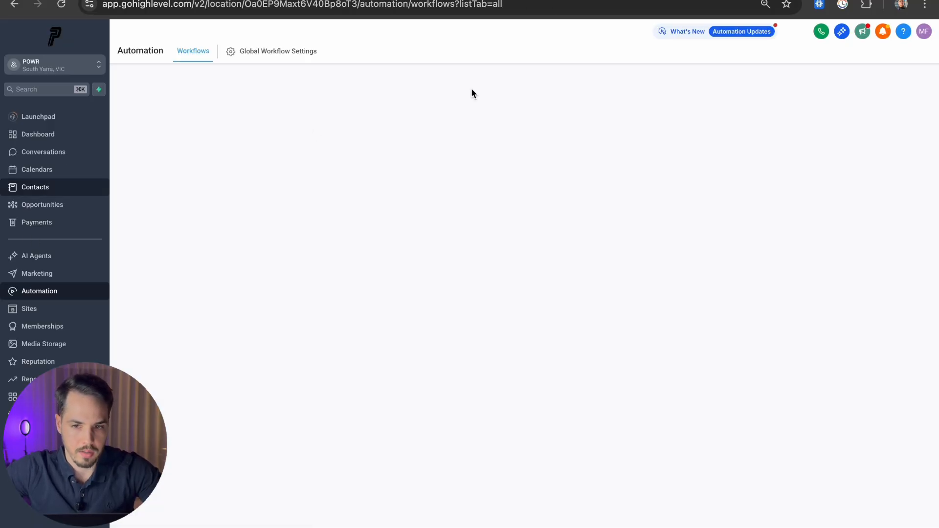
{"action": "left_click", "coordinate": [35, 186]}
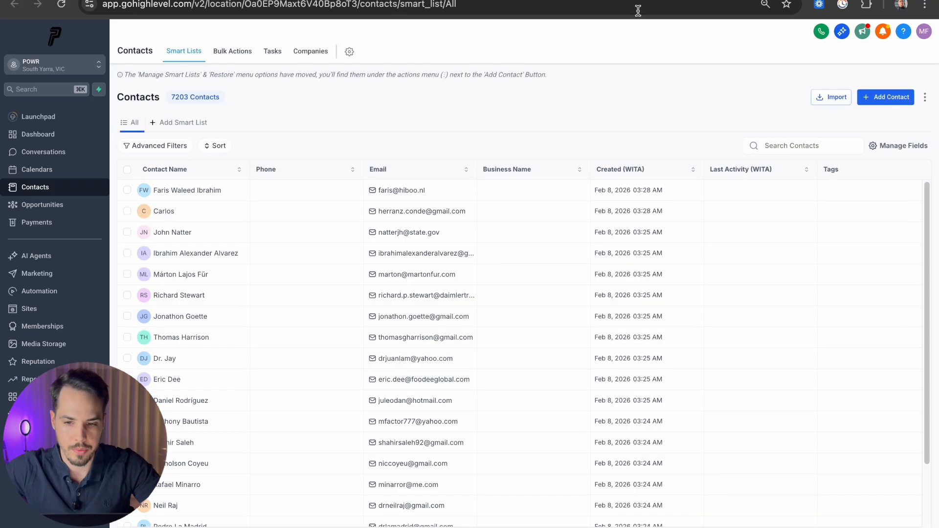
{"action": "left_click", "coordinate": [795, 145]}
{"action": "type", "text": "marton"}
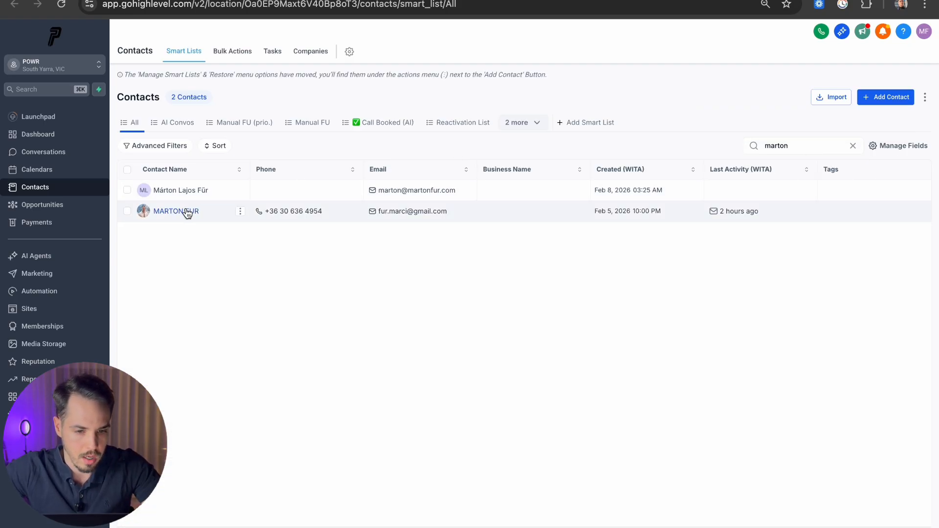
{"action": "left_click", "coordinate": [187, 212]}
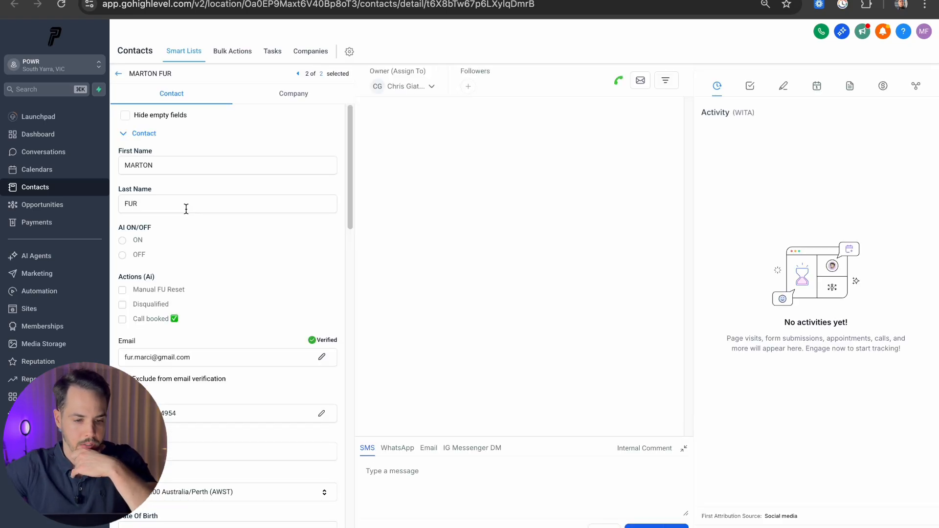
Step: Browse the contact's Time Zone options, then return to Calendly's Create Event Invitee docs
{"action": "scroll", "coordinate": [193, 210], "scroll_direction": "down", "scroll_amount": 5}
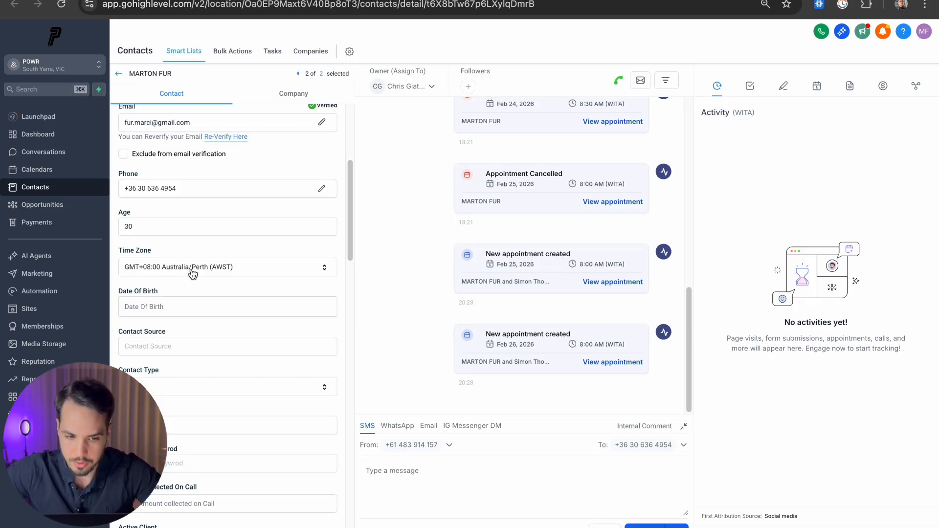
{"action": "left_click", "coordinate": [208, 272]}
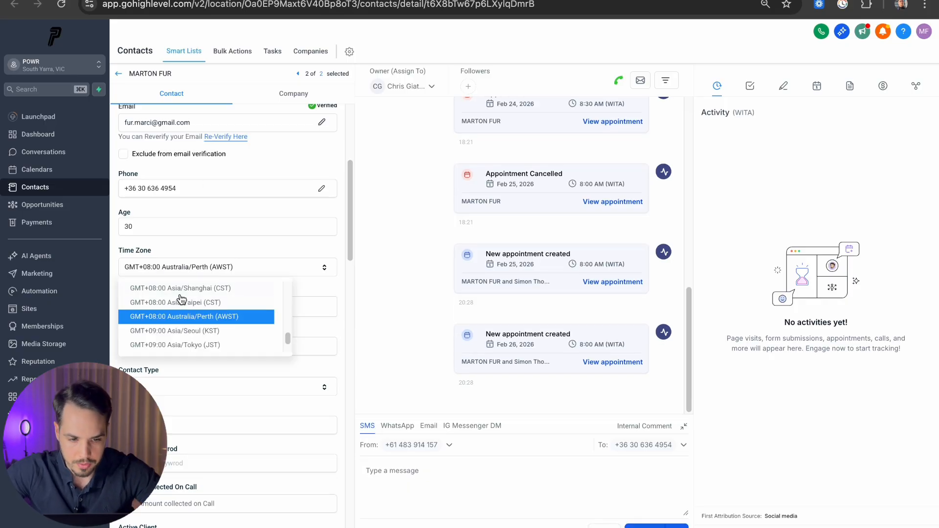
{"action": "scroll", "coordinate": [210, 292], "scroll_direction": "up", "scroll_amount": 2}
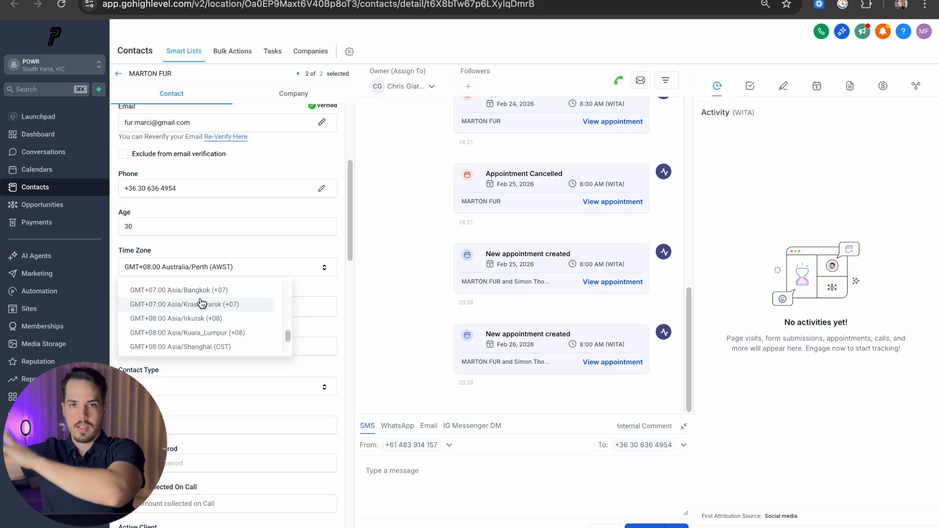
{"action": "scroll", "coordinate": [201, 298], "scroll_direction": "up", "scroll_amount": 5}
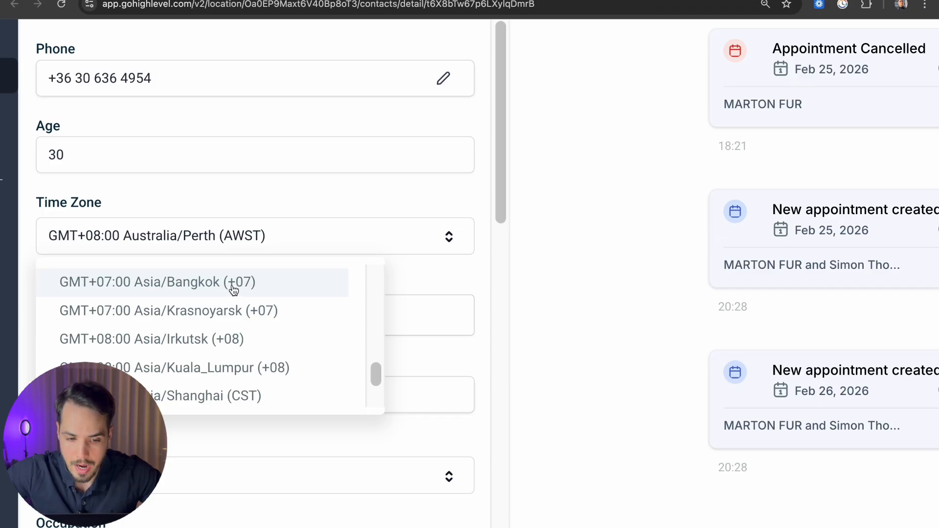
{"action": "scroll", "coordinate": [257, 301], "scroll_direction": "up", "scroll_amount": 4}
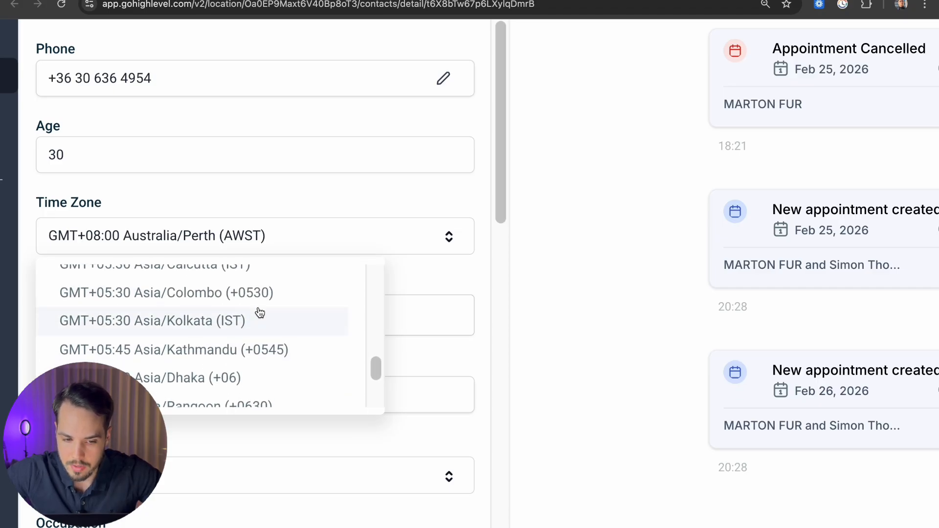
{"action": "scroll", "coordinate": [263, 330], "scroll_direction": "down", "scroll_amount": 3}
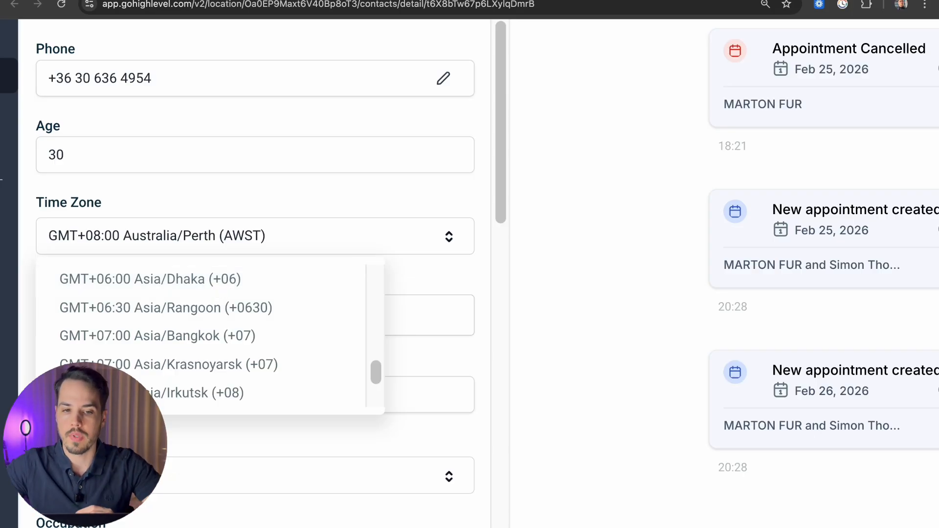
{"action": "left_click", "coordinate": [381, 1]}
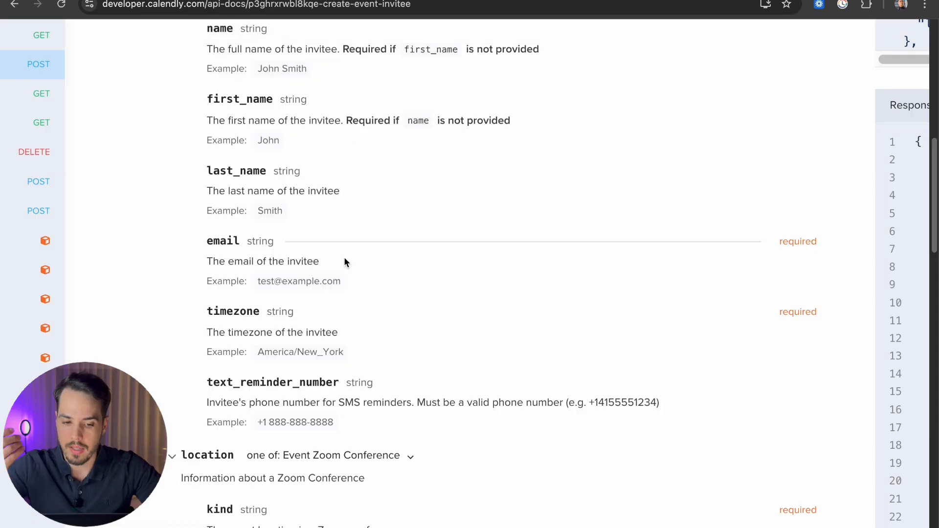
Step: Search the GoHighLevel workflow list for 'youtube'
{"action": "triple_click", "coordinate": [300, 352]}
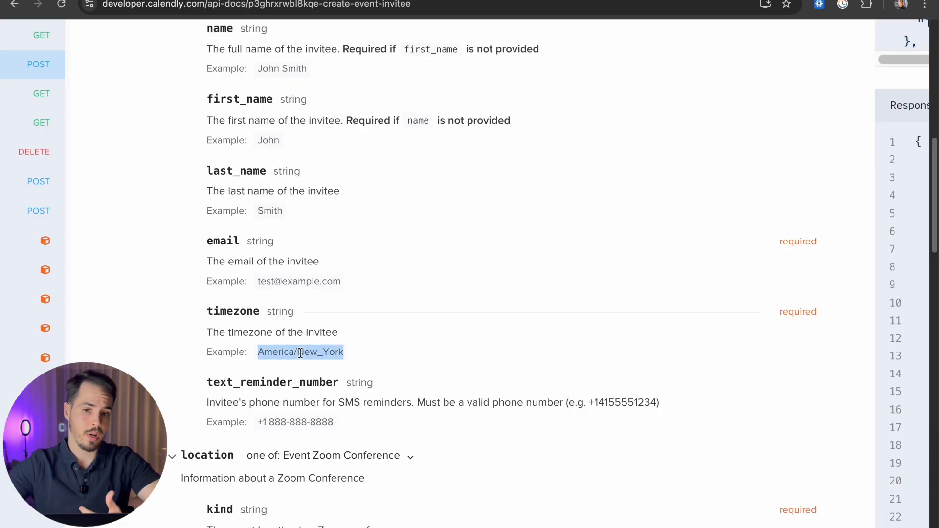
{"action": "left_click", "coordinate": [303, 1]}
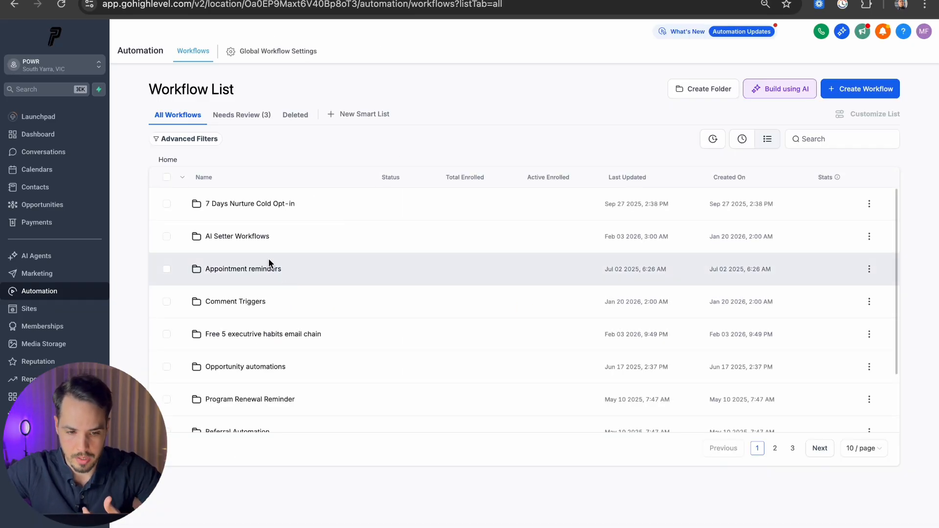
{"action": "scroll", "coordinate": [250, 249], "scroll_direction": "down", "scroll_amount": 3}
{"action": "scroll", "coordinate": [293, 342], "scroll_direction": "up", "scroll_amount": 3}
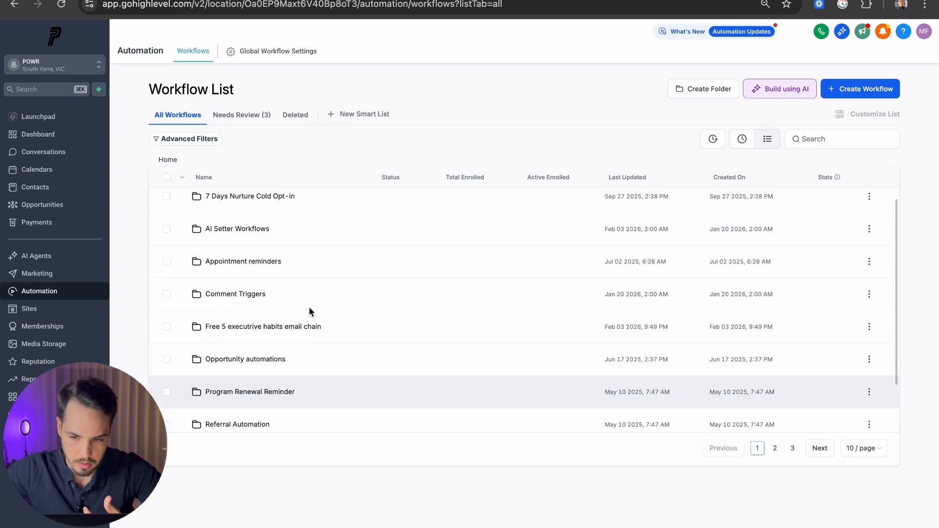
{"action": "left_click", "coordinate": [820, 134]}
{"action": "type", "text": "youtube"}
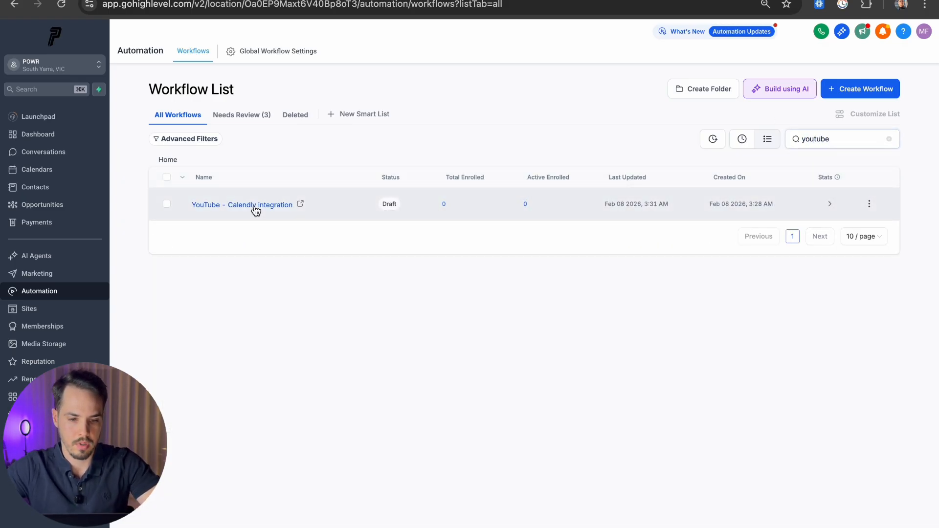
Step: Open the YouTube - Calendly integration workflow and add a new action slot before END
{"action": "left_click", "coordinate": [254, 206]}
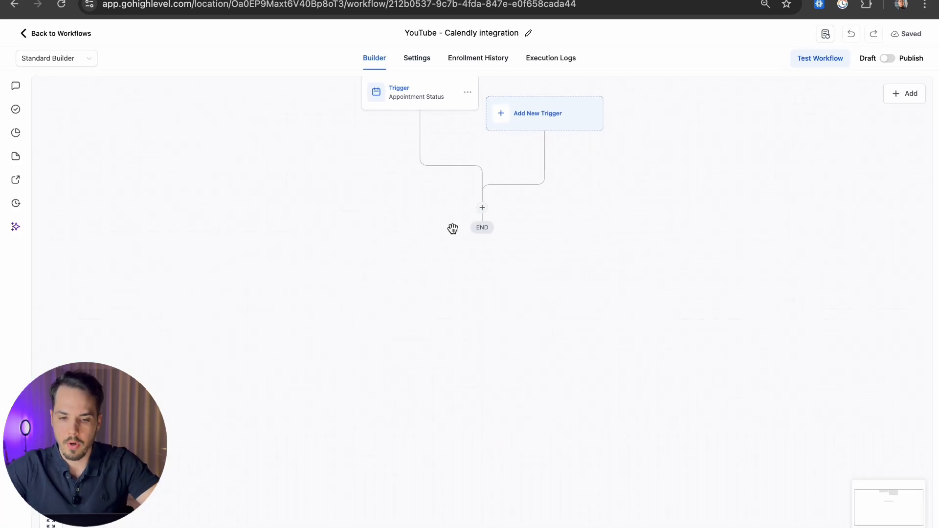
{"action": "left_click", "coordinate": [482, 208]}
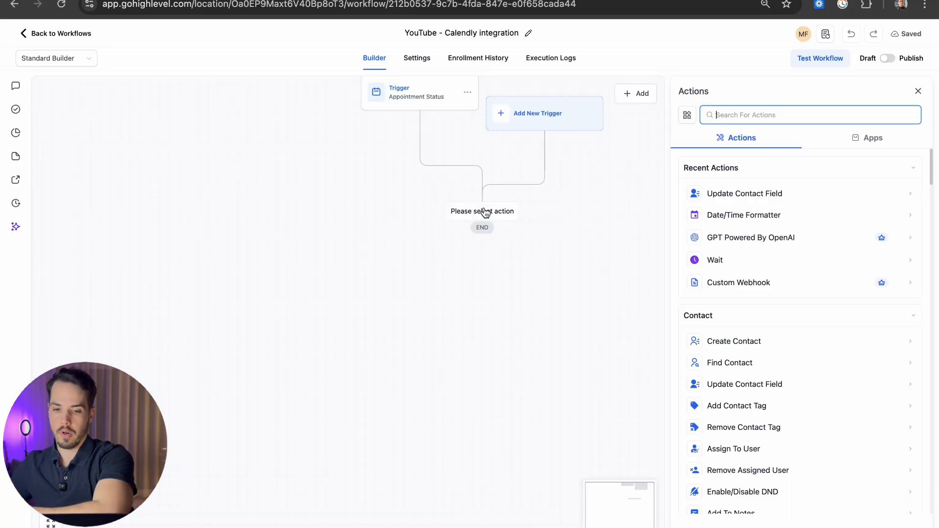
{"action": "key", "text": "ctrl+Left"}
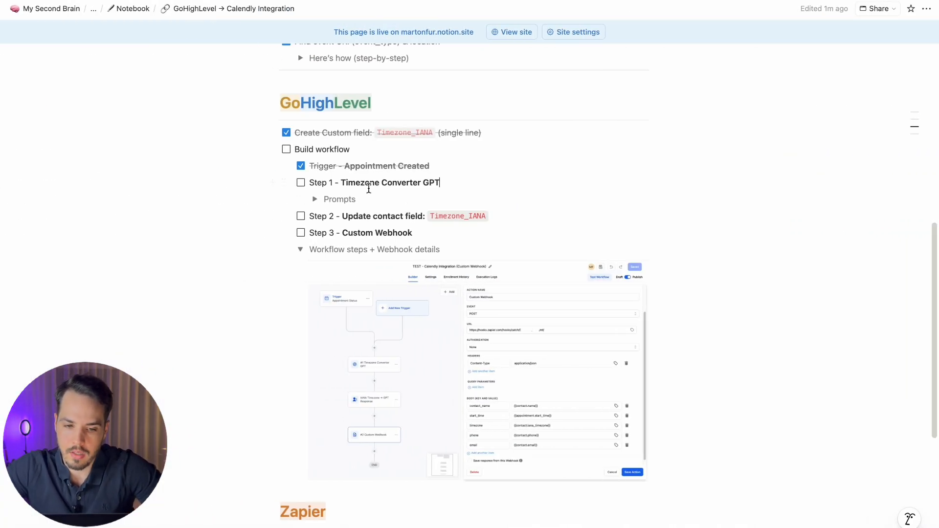
Step: Expand the Prompts toggle under Step 1 – Timezone Converter GPT in the Notion checklist
{"action": "left_click_drag", "start_coordinate": [344, 182], "coordinate": [447, 183]}
{"action": "left_click", "coordinate": [448, 185]}
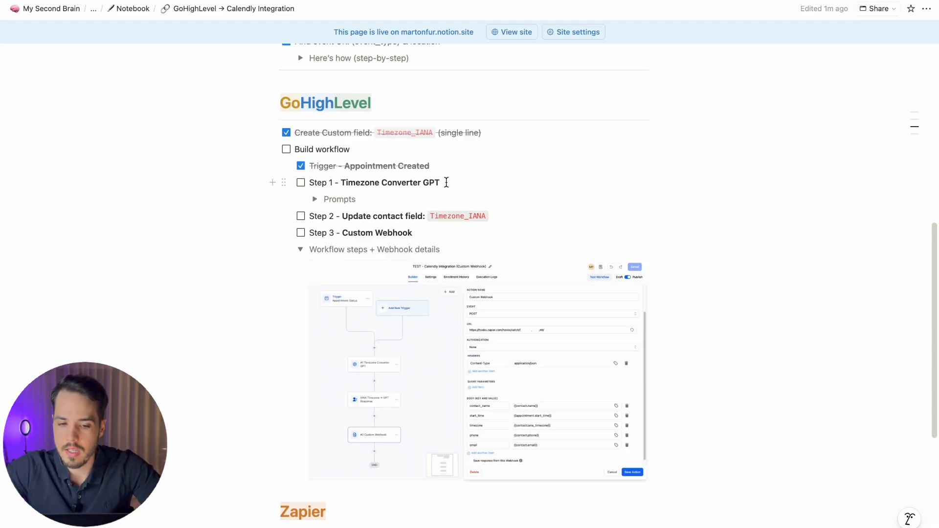
{"action": "left_click", "coordinate": [314, 199]}
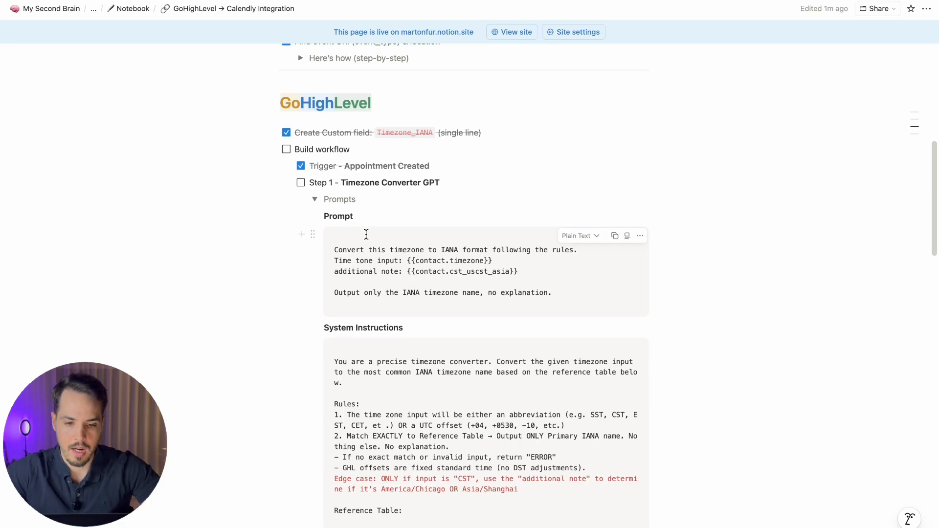
{"action": "key", "text": "ctrl+Right"}
{"action": "left_click_drag", "start_coordinate": [365, 226], "coordinate": [282, 263]}
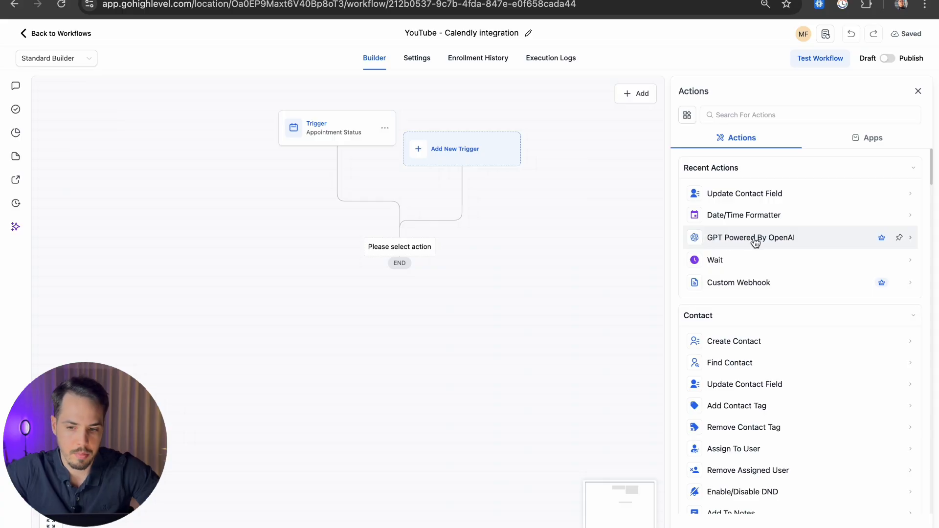
Step: Add a GPT Powered By OpenAI action on GPT 5 and rename it Timezone Converter GPT
{"action": "left_click", "coordinate": [882, 241]}
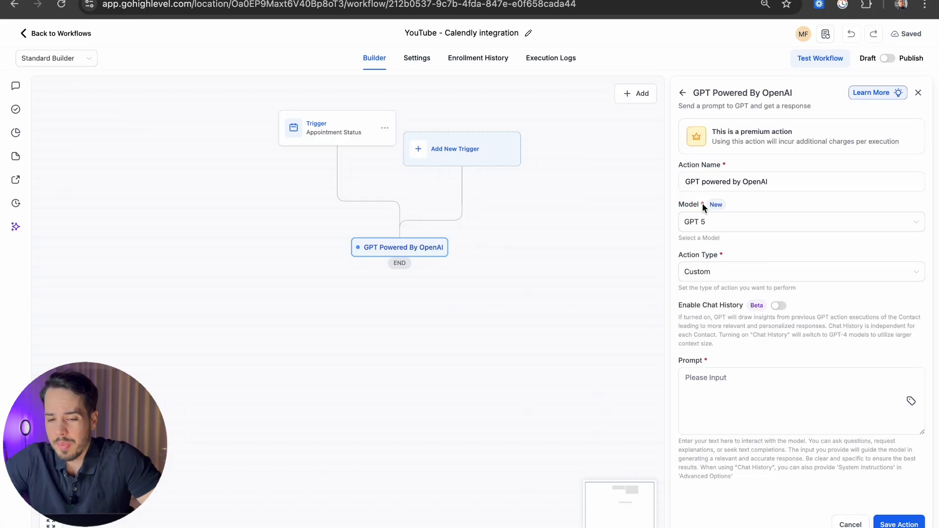
{"action": "left_click", "coordinate": [690, 225]}
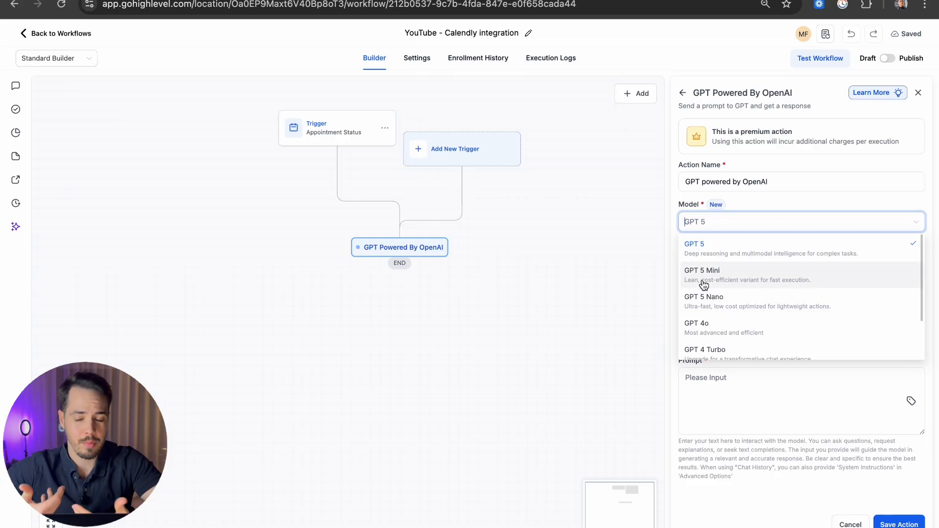
{"action": "left_click", "coordinate": [744, 201]}
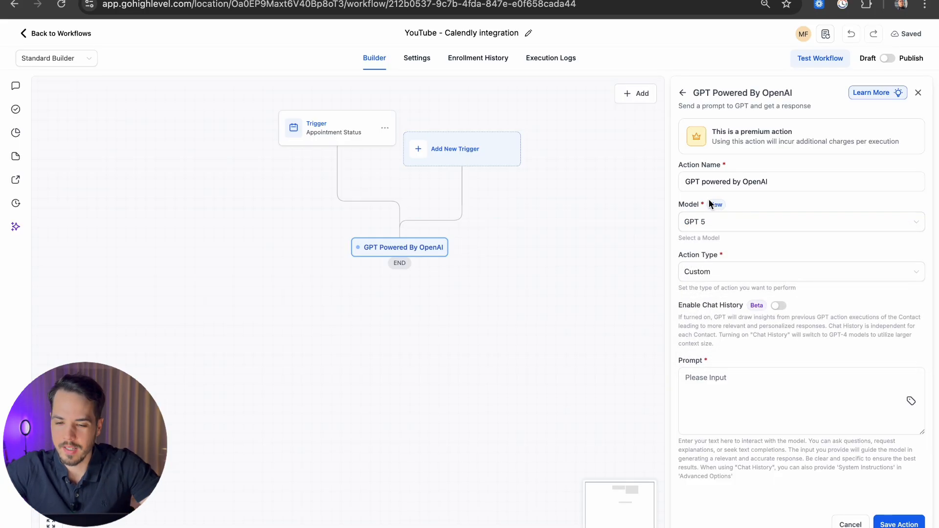
{"action": "left_click_drag", "start_coordinate": [790, 182], "coordinate": [637, 181]}
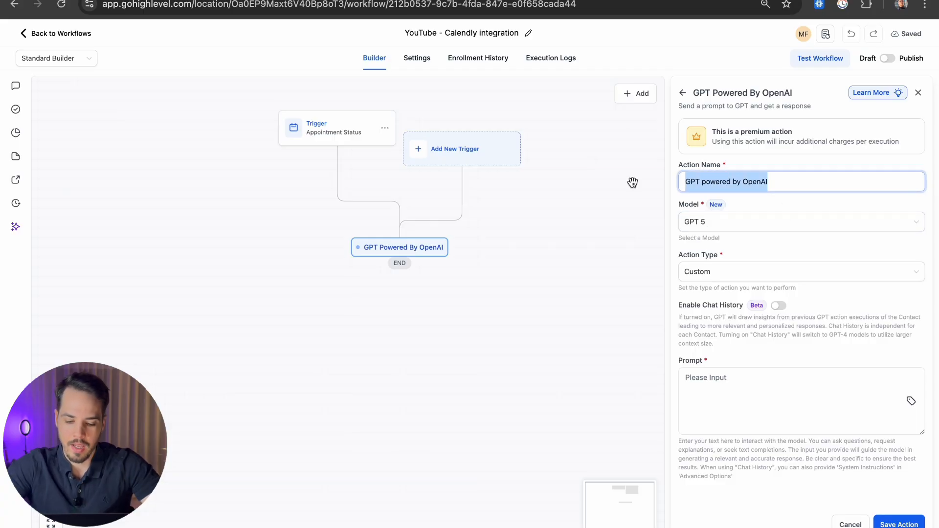
{"action": "type", "text": "Timezone Converter GPT"}
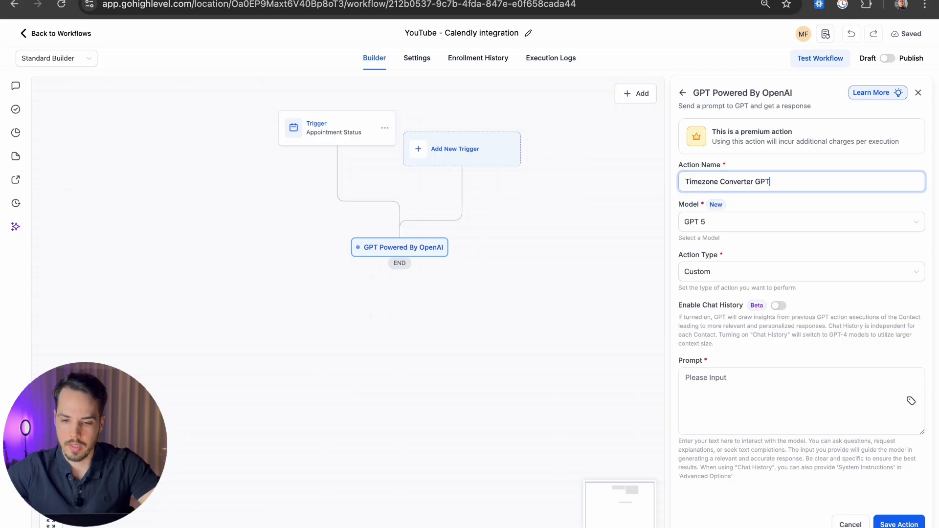
Step: Keep the action type as Custom and turn on Enable Chat History
{"action": "left_click", "coordinate": [712, 271]}
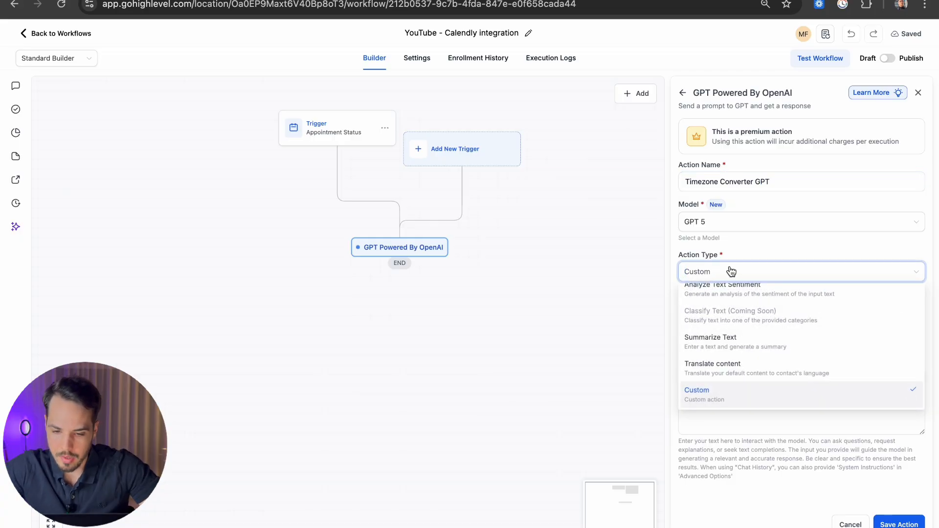
{"action": "left_click", "coordinate": [732, 240]}
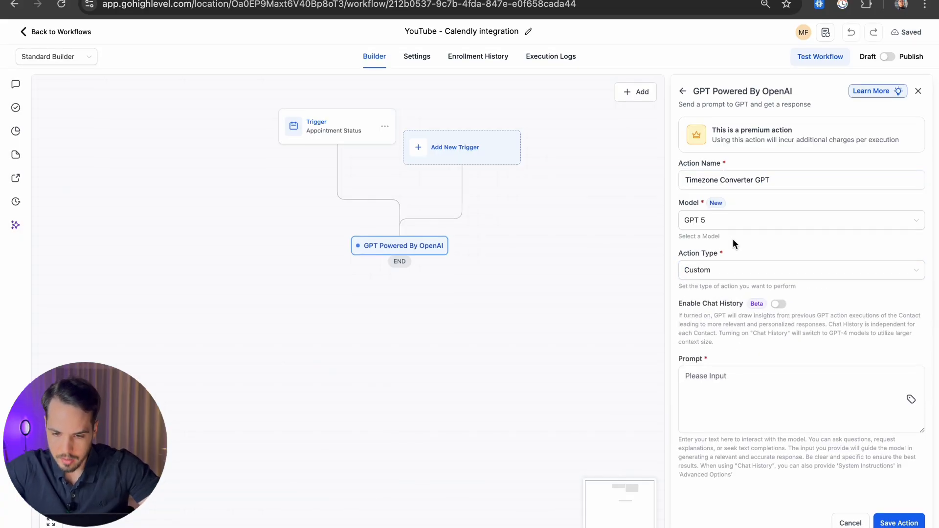
{"action": "left_click", "coordinate": [778, 306]}
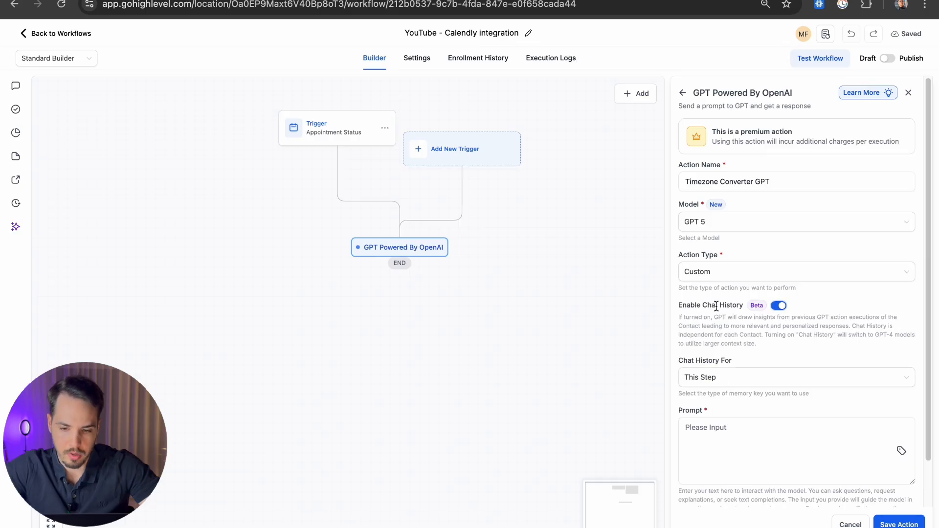
{"action": "scroll", "coordinate": [742, 304], "scroll_direction": "down", "scroll_amount": 2}
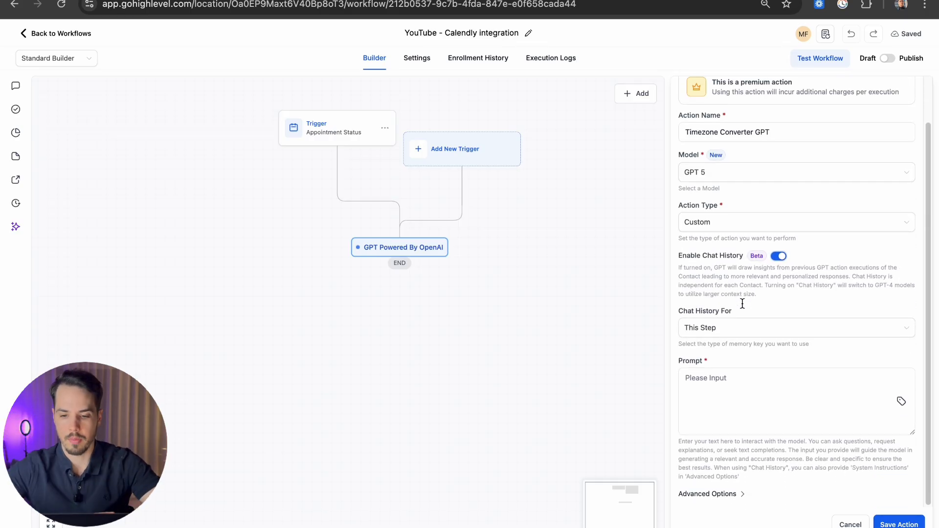
{"action": "key", "text": "super+Tab"}
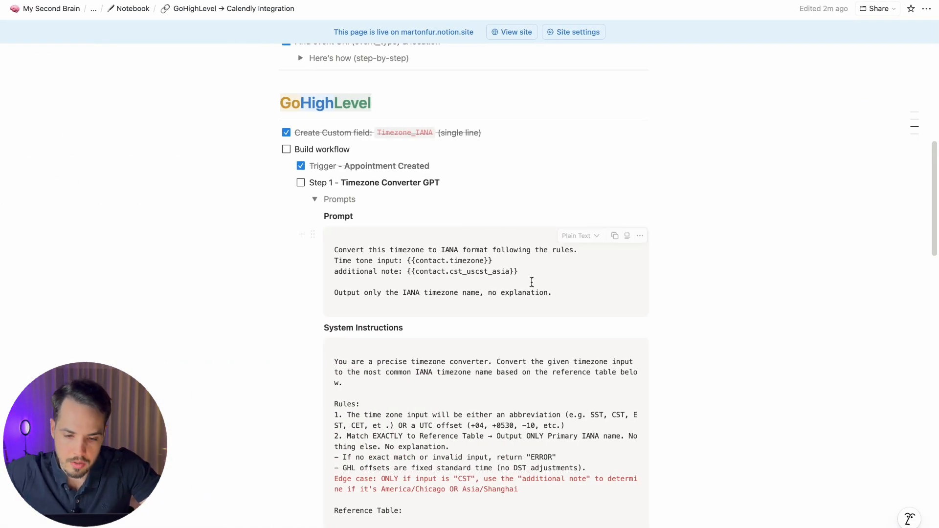
Step: Copy the timezone-conversion prompt from Notion into the GPT action's Prompt field
{"action": "left_click_drag", "start_coordinate": [557, 294], "coordinate": [316, 251]}
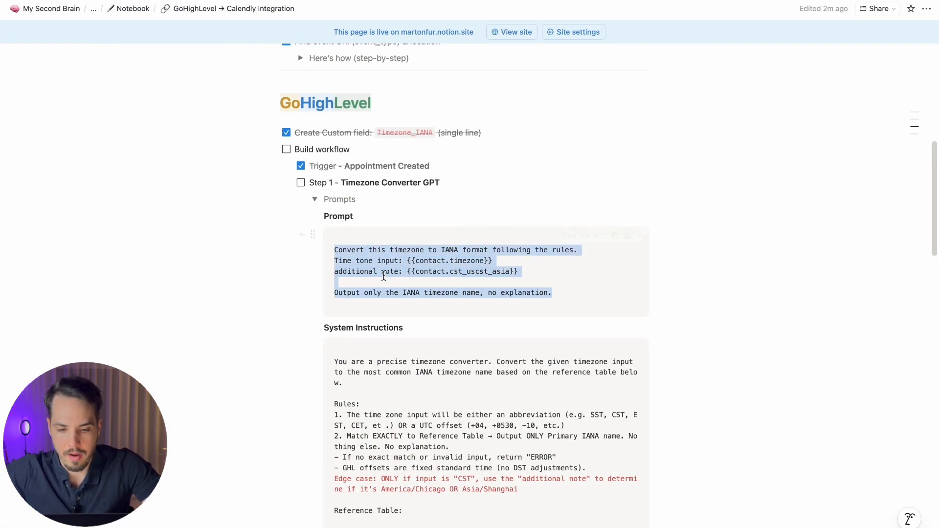
{"action": "key", "text": "super+c"}
{"action": "key", "text": "super+Tab"}
{"action": "left_click", "coordinate": [761, 387]}
{"action": "key", "text": "super+v"}
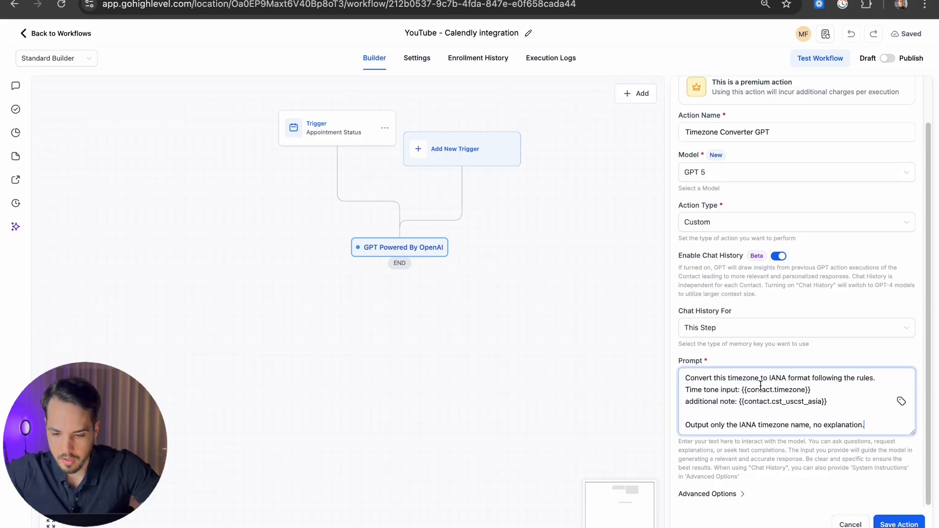
Step: Under Advanced Options, paste the rules and IANA reference table into System Instructions
{"action": "left_click", "coordinate": [709, 494]}
{"action": "scroll", "coordinate": [705, 302], "scroll_direction": "down", "scroll_amount": 4}
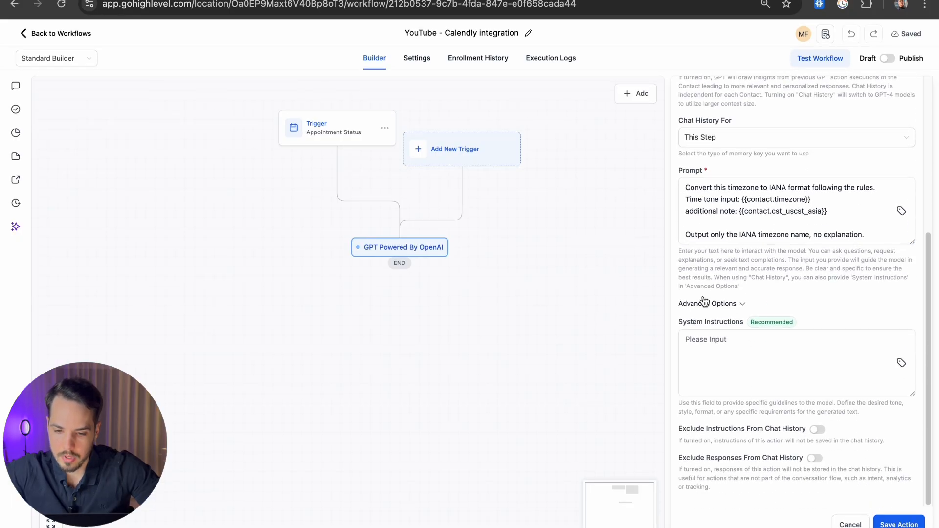
{"action": "left_click_drag", "start_coordinate": [676, 318], "coordinate": [766, 319]}
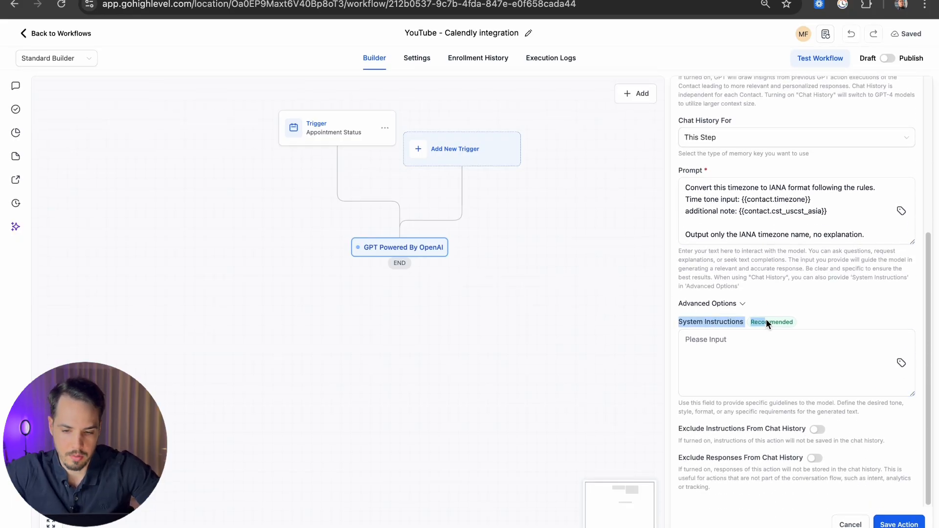
{"action": "key", "text": "super+Tab"}
{"action": "scroll", "coordinate": [482, 189], "scroll_direction": "down", "scroll_amount": 10}
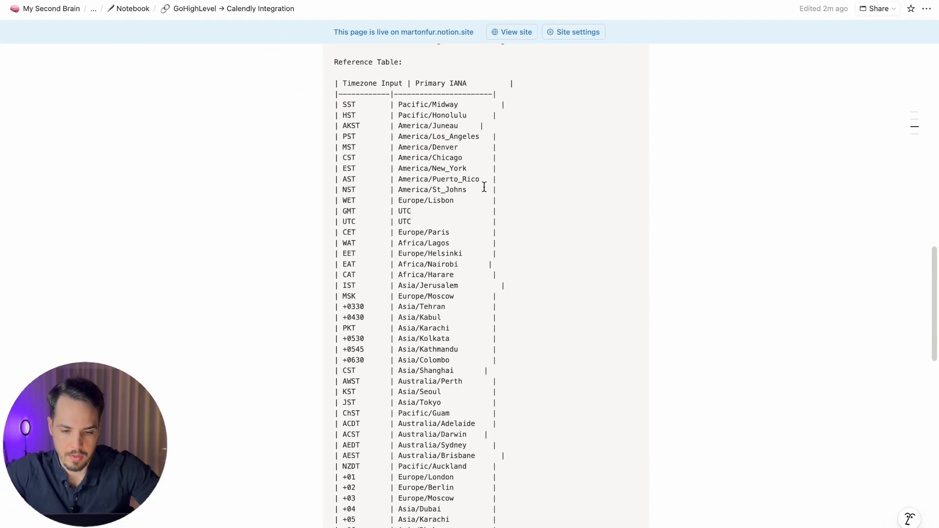
{"action": "scroll", "coordinate": [465, 266], "scroll_direction": "up", "scroll_amount": 6}
{"action": "scroll", "coordinate": [470, 266], "scroll_direction": "up", "scroll_amount": 5}
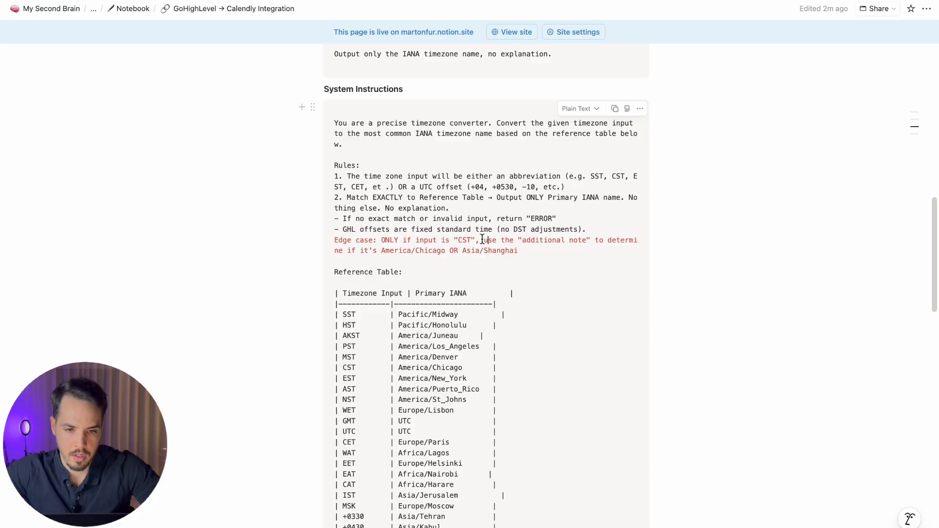
{"action": "left_click_drag", "start_coordinate": [334, 123], "coordinate": [512, 329]}
{"action": "scroll", "coordinate": [512, 225], "scroll_direction": "down", "scroll_amount": 5}
{"action": "scroll", "coordinate": [511, 228], "scroll_direction": "down", "scroll_amount": 8}
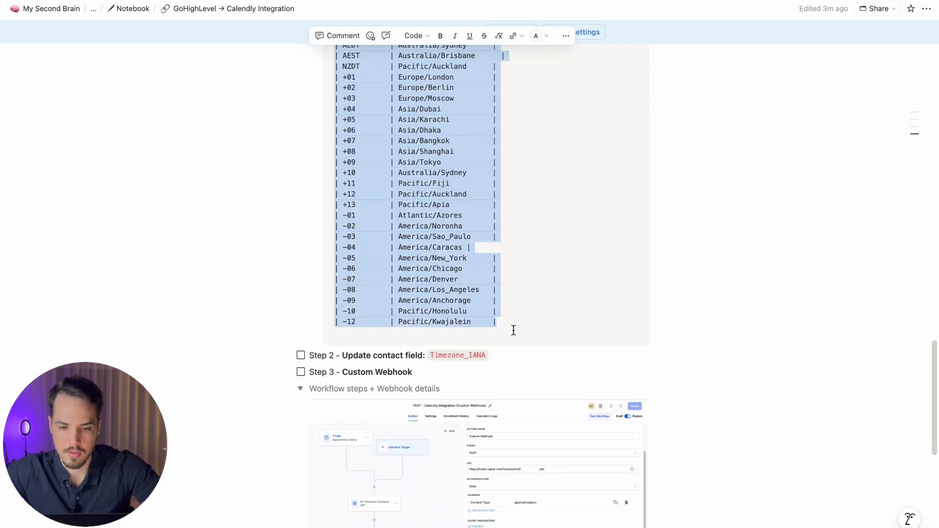
{"action": "key", "text": "super+c"}
{"action": "key", "text": "super+Tab"}
{"action": "left_click", "coordinate": [696, 357]}
{"action": "key", "text": "super+v"}
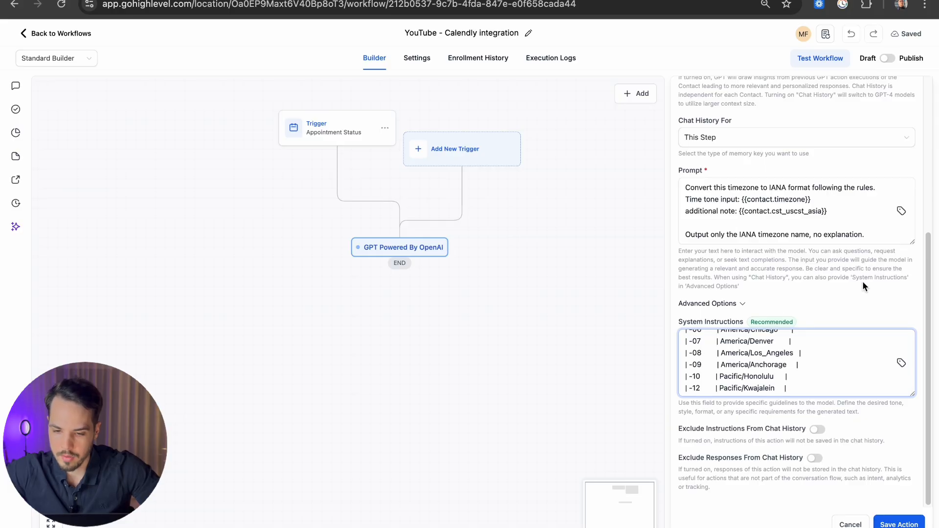
{"action": "left_click", "coordinate": [863, 281]}
Step: Enlarge the System Instructions box and highlight its opening sentence
{"action": "left_click_drag", "start_coordinate": [912, 394], "coordinate": [913, 527]}
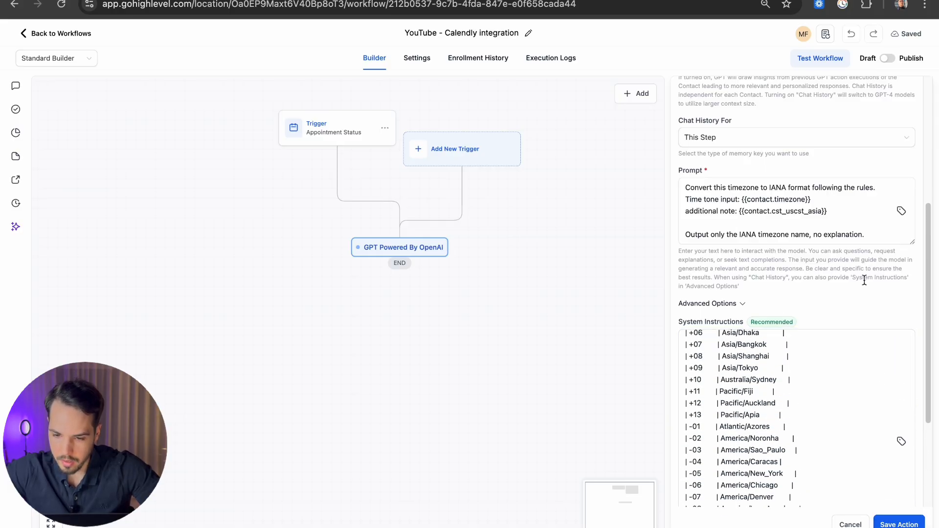
{"action": "scroll", "coordinate": [843, 424], "scroll_direction": "up", "scroll_amount": 10}
{"action": "scroll", "coordinate": [834, 231], "scroll_direction": "down", "scroll_amount": 3}
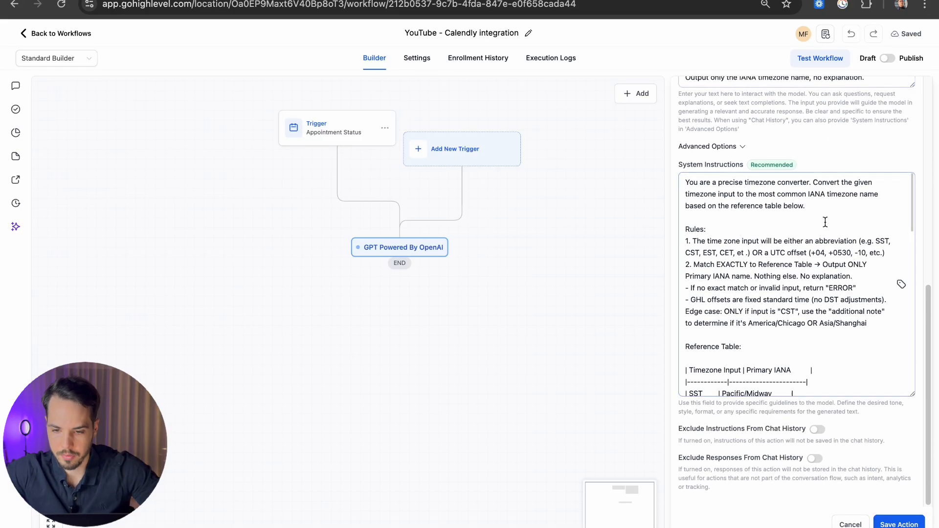
{"action": "scroll", "coordinate": [825, 222], "scroll_direction": "up", "scroll_amount": 5}
{"action": "scroll", "coordinate": [825, 222], "scroll_direction": "right", "scroll_amount": 3}
{"action": "scroll", "coordinate": [825, 222], "scroll_direction": "down", "scroll_amount": 2}
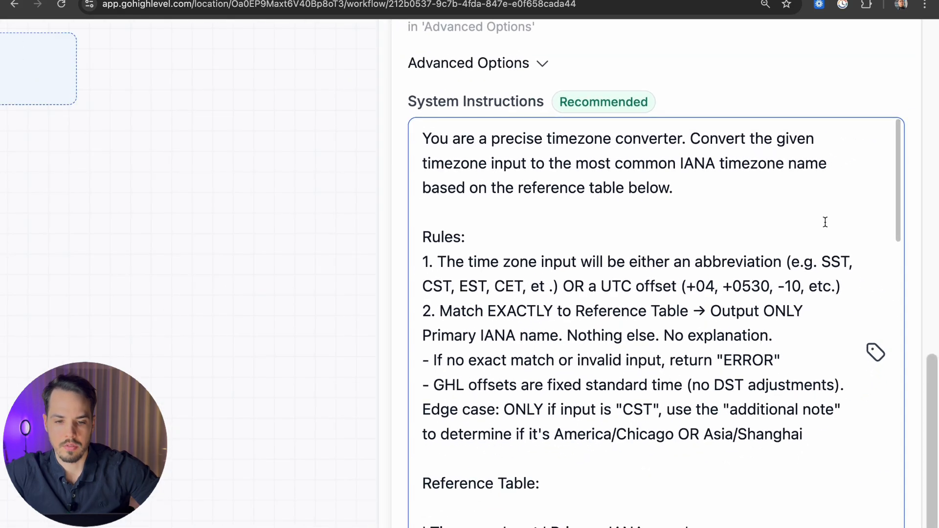
{"action": "scroll", "coordinate": [825, 222], "scroll_direction": "right", "scroll_amount": 1}
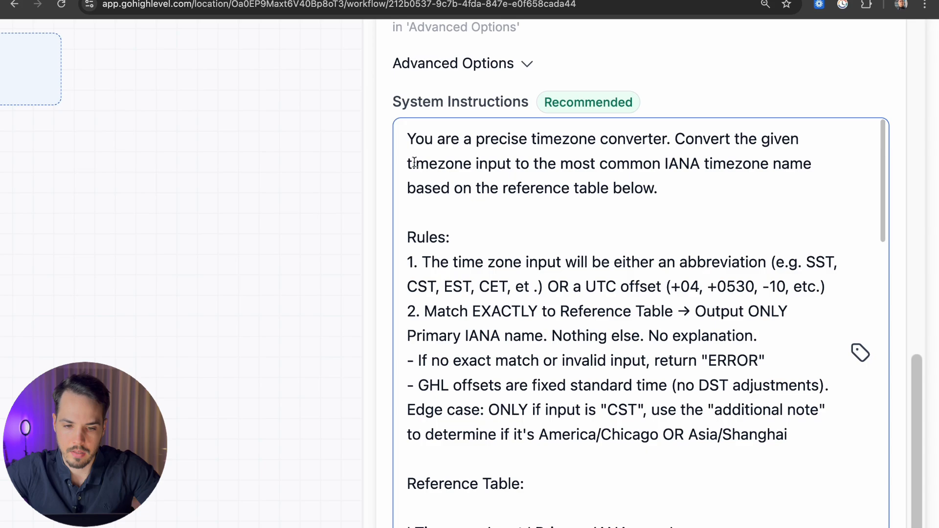
{"action": "left_click_drag", "start_coordinate": [414, 163], "coordinate": [765, 187]}
{"action": "left_click", "coordinate": [693, 208]}
Step: Highlight rule 1's input examples: SST, CST, EST, UTC offset wording and +04
{"action": "scroll", "coordinate": [694, 208], "scroll_direction": "down", "scroll_amount": 15}
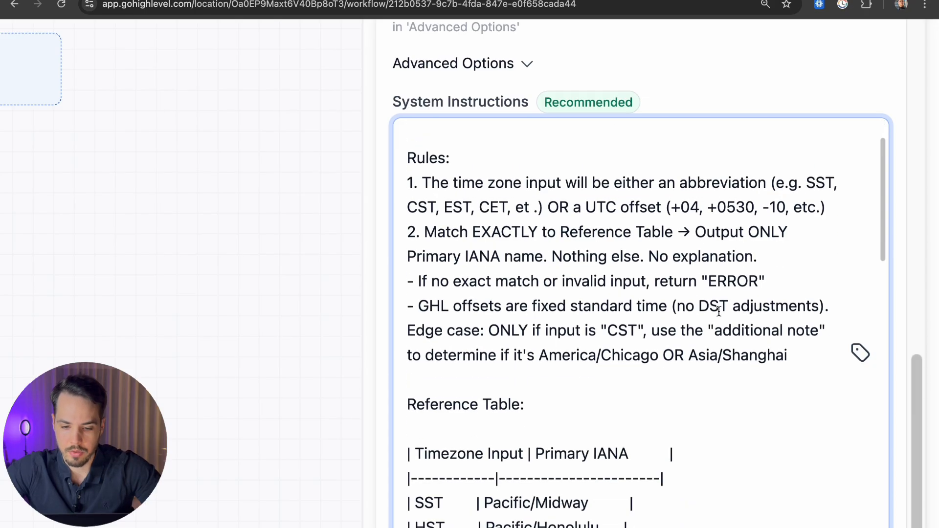
{"action": "scroll", "coordinate": [501, 190], "scroll_direction": "up", "scroll_amount": 20}
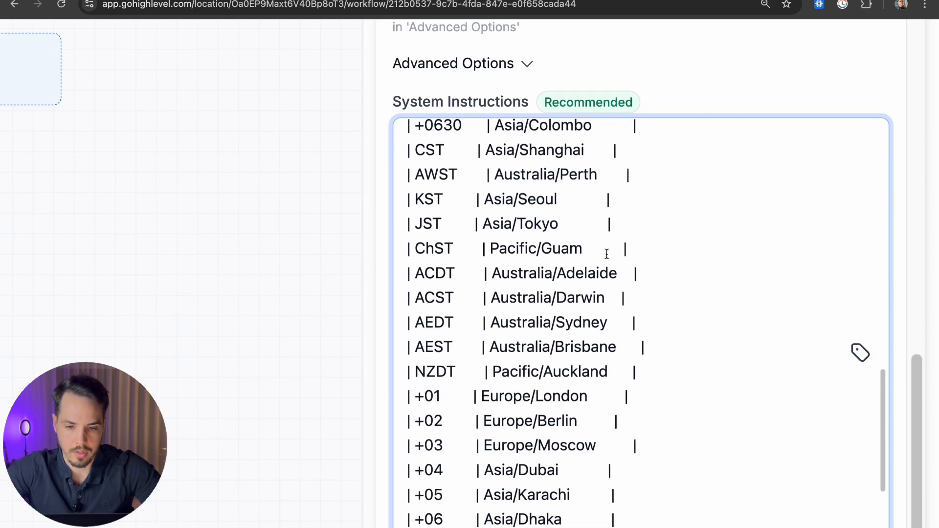
{"action": "scroll", "coordinate": [653, 258], "scroll_direction": "down", "scroll_amount": 1}
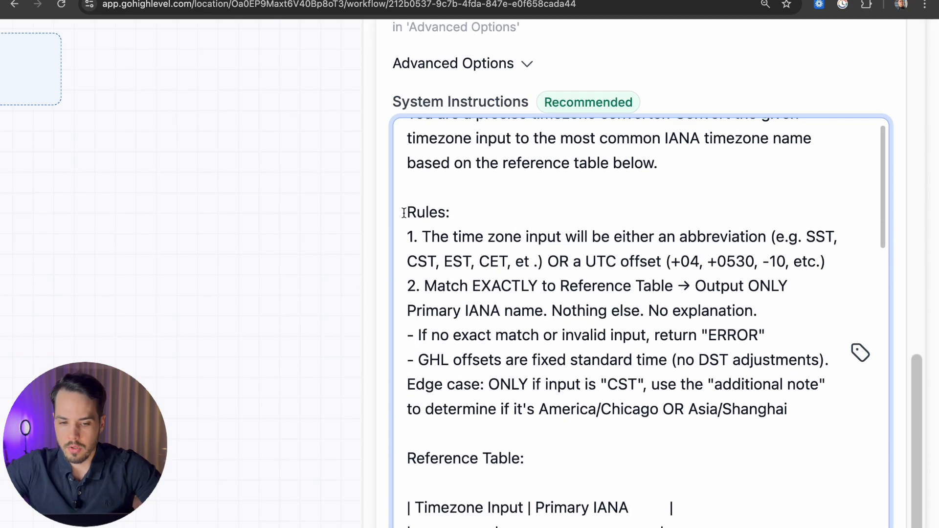
{"action": "left_click_drag", "start_coordinate": [413, 237], "coordinate": [765, 239]}
{"action": "left_click", "coordinate": [788, 238]}
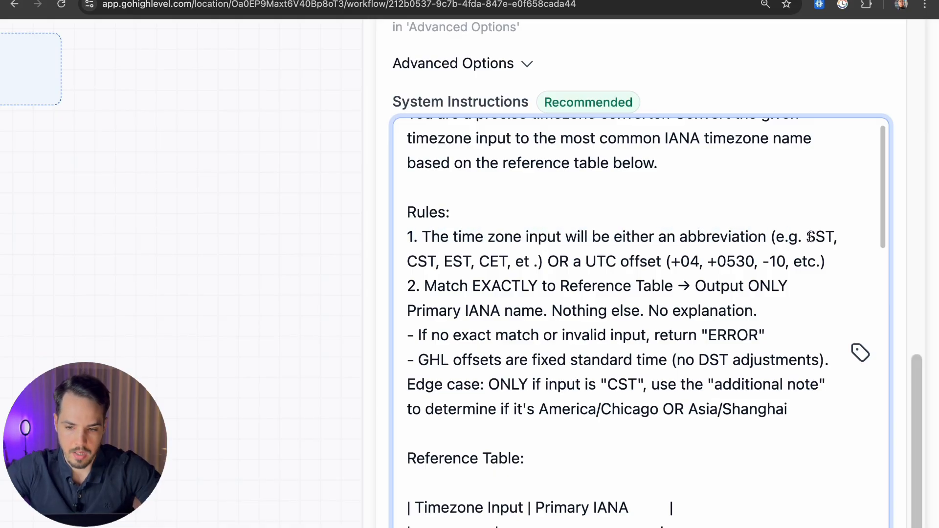
{"action": "double_click", "coordinate": [813, 237]}
{"action": "double_click", "coordinate": [408, 260]}
{"action": "left_click_drag", "start_coordinate": [453, 261], "coordinate": [470, 261]}
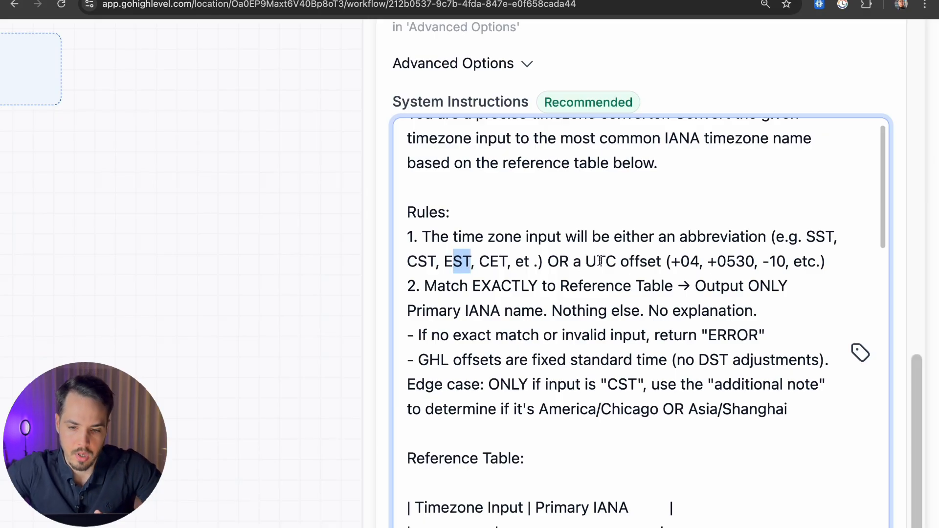
{"action": "left_click_drag", "start_coordinate": [585, 262], "coordinate": [606, 261]}
{"action": "left_click_drag", "start_coordinate": [671, 262], "coordinate": [745, 261]}
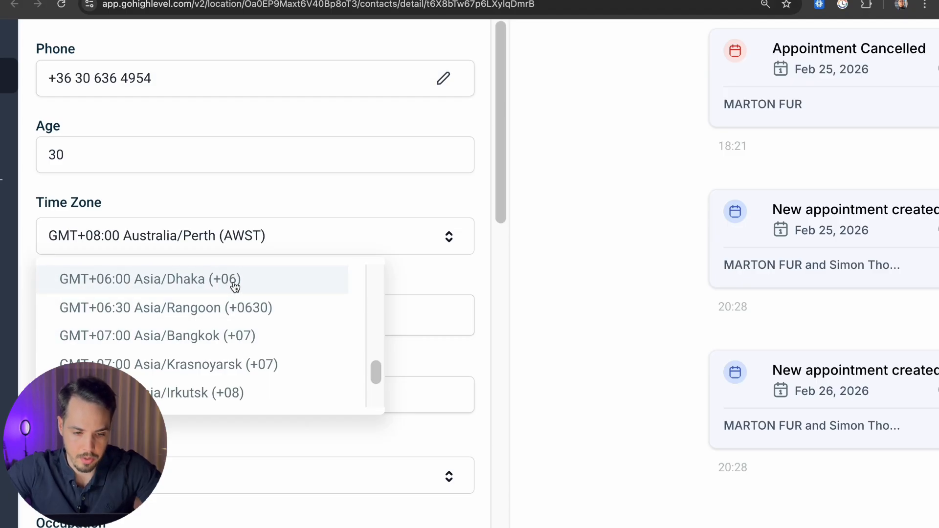
Step: Highlight rule 2 on exact matching and the output-only-the-IANA-name instruction
{"action": "scroll", "coordinate": [235, 286], "scroll_direction": "down", "scroll_amount": 5}
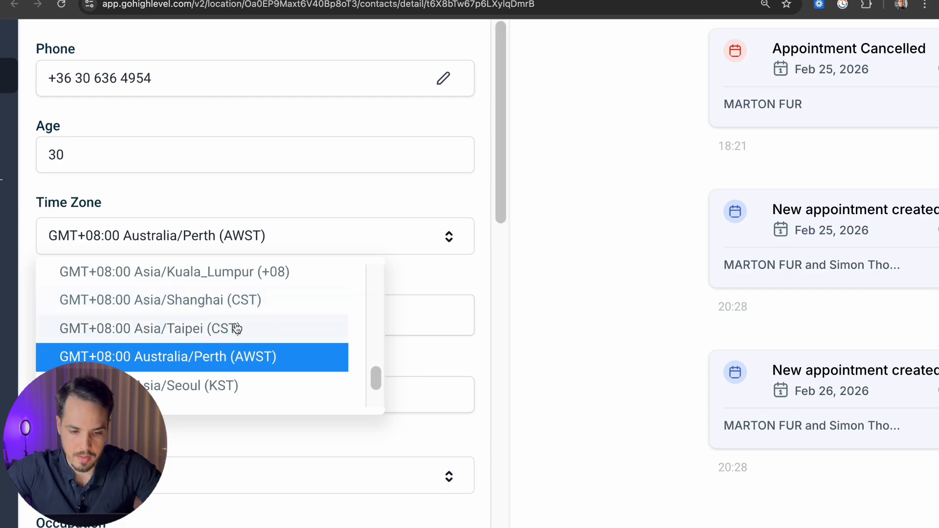
{"action": "scroll", "coordinate": [236, 328], "scroll_direction": "down", "scroll_amount": 2}
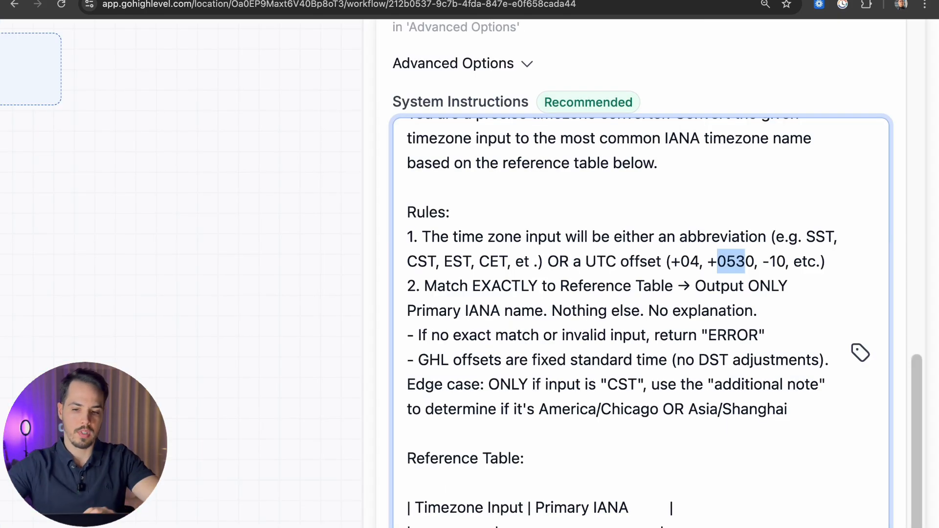
{"action": "left_click", "coordinate": [473, 287]}
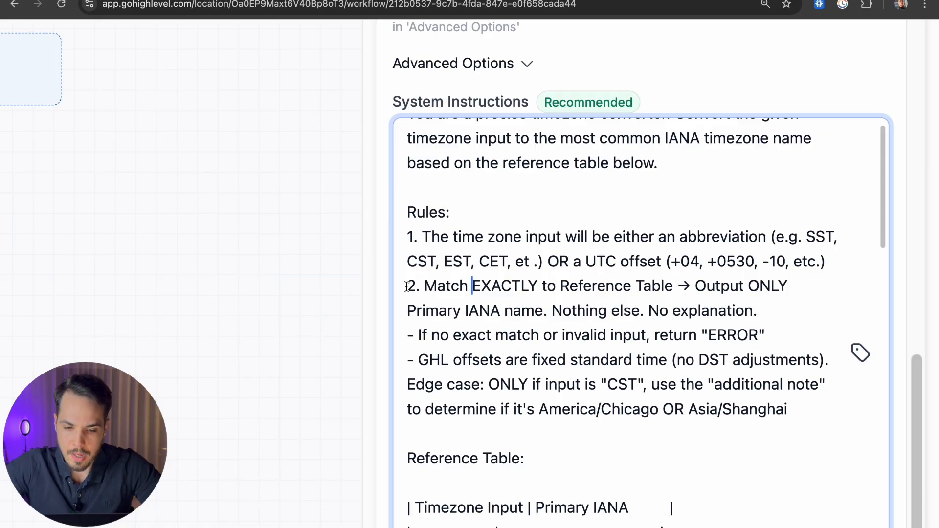
{"action": "left_click_drag", "start_coordinate": [407, 287], "coordinate": [779, 283]}
{"action": "left_click", "coordinate": [695, 286]}
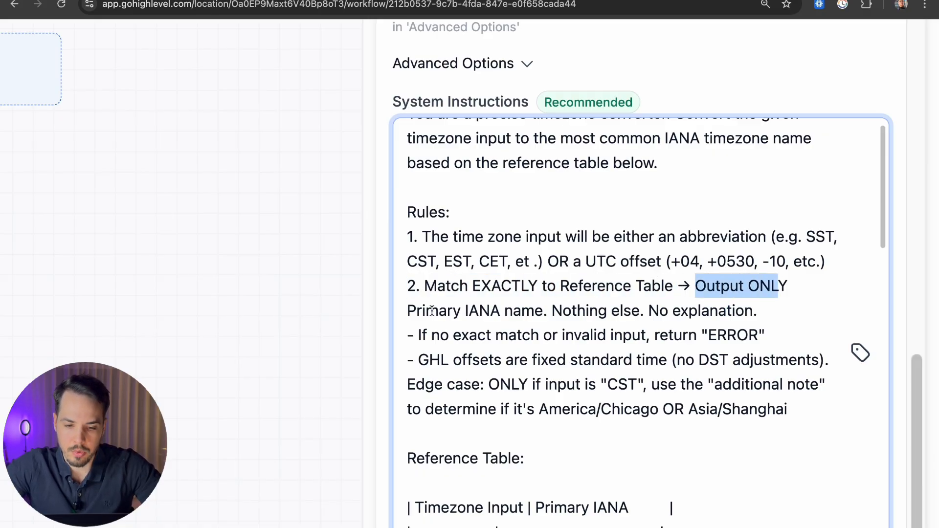
{"action": "left_click_drag", "start_coordinate": [408, 311], "coordinate": [756, 311]}
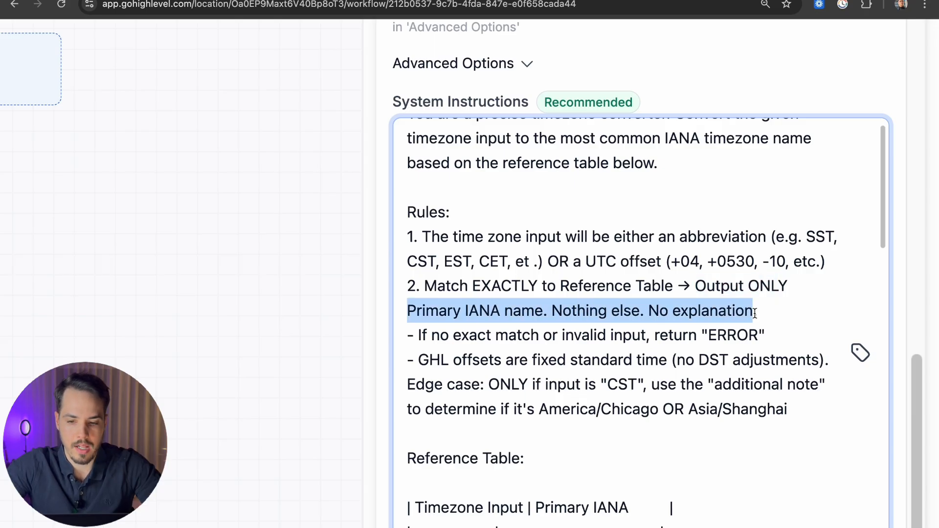
{"action": "left_click", "coordinate": [766, 314]}
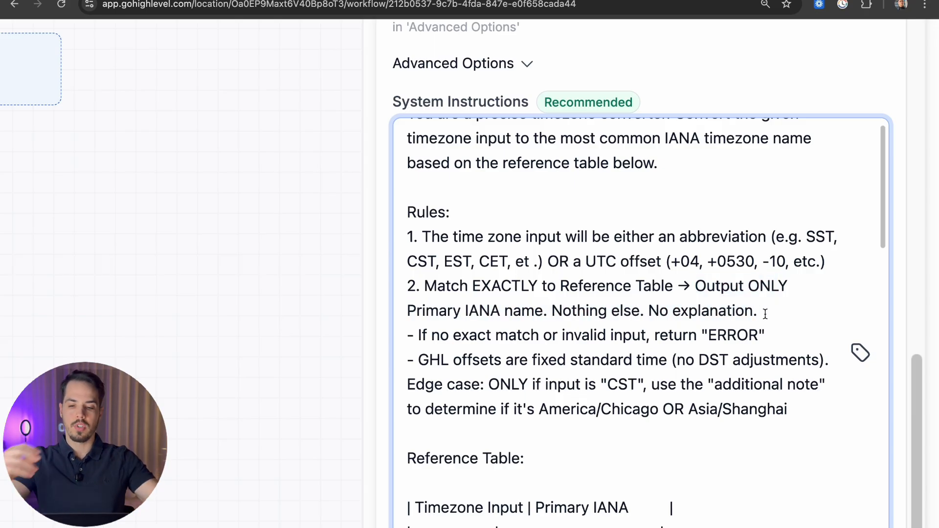
Step: Scroll the reference table and highlight Europe/Paris in the CET row
{"action": "scroll", "coordinate": [765, 314], "scroll_direction": "down", "scroll_amount": 7}
{"action": "left_click_drag", "start_coordinate": [487, 335], "coordinate": [619, 336]}
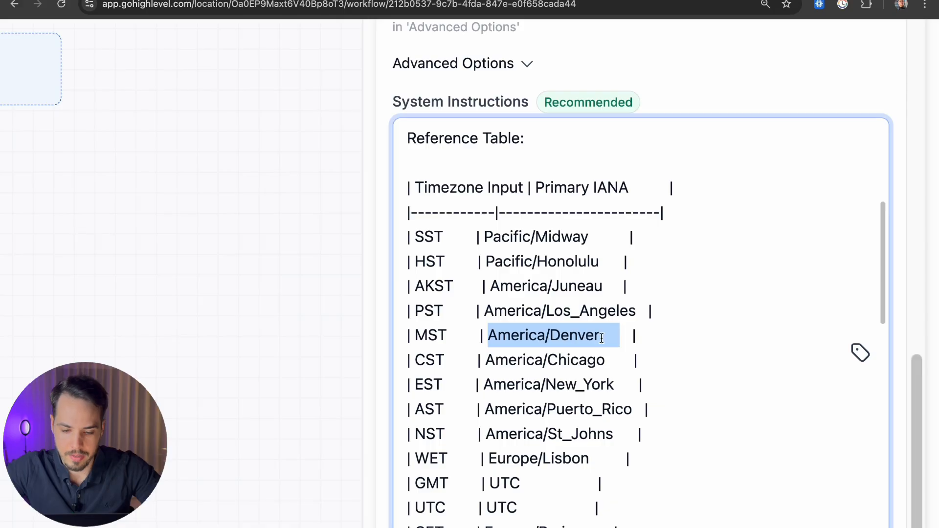
{"action": "scroll", "coordinate": [538, 382], "scroll_direction": "down", "scroll_amount": 3}
{"action": "scroll", "coordinate": [485, 425], "scroll_direction": "down", "scroll_amount": 1}
{"action": "left_click_drag", "start_coordinate": [497, 389], "coordinate": [520, 387]}
{"action": "left_click_drag", "start_coordinate": [487, 413], "coordinate": [570, 409]}
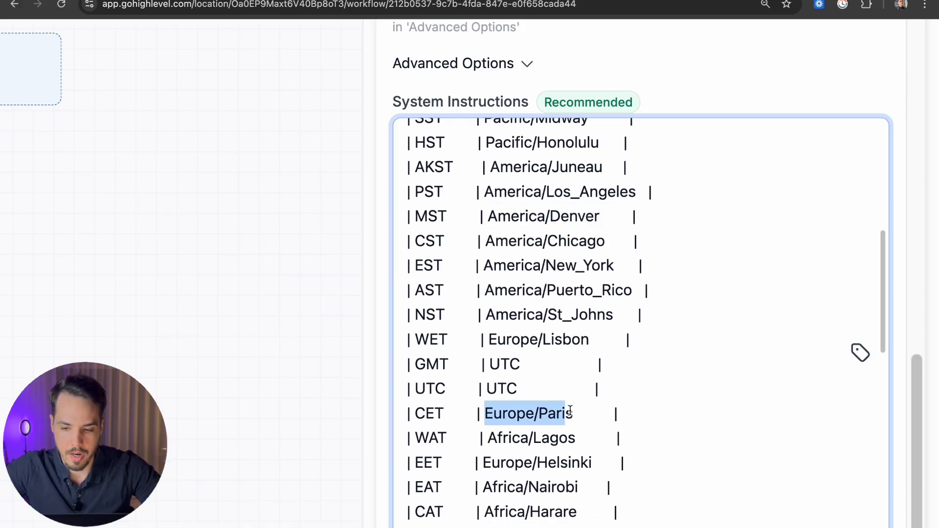
{"action": "scroll", "coordinate": [570, 408], "scroll_direction": "up", "scroll_amount": 8}
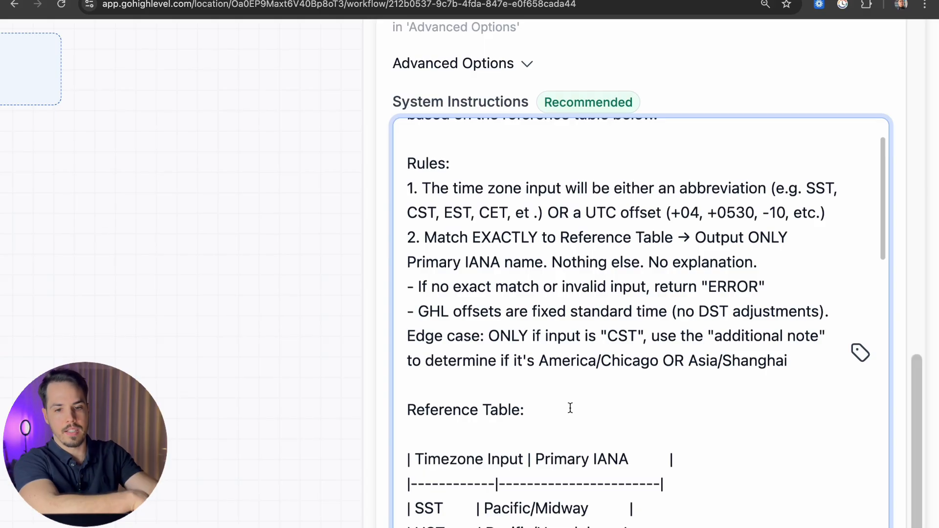
{"action": "key", "text": "ctrl+Tab"}
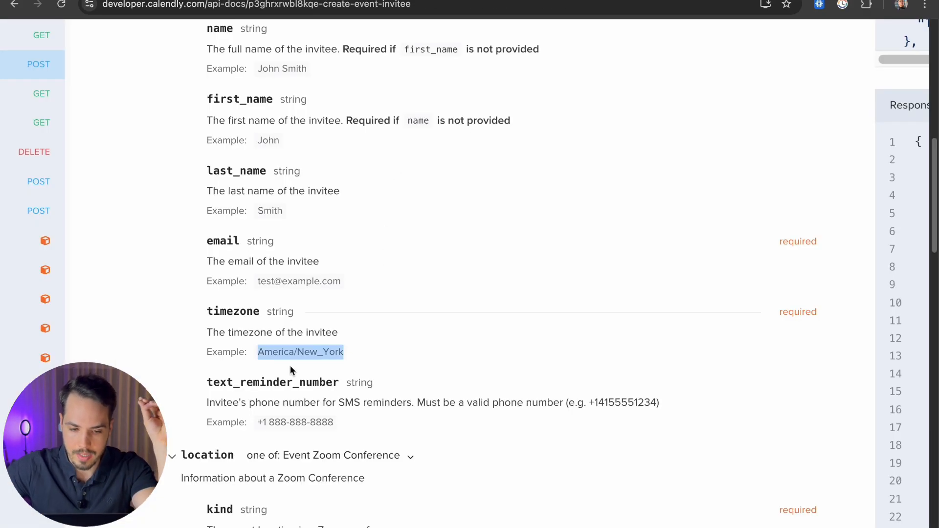
{"action": "left_click", "coordinate": [265, 352]}
{"action": "left_click_drag", "start_coordinate": [258, 352], "coordinate": [346, 344]}
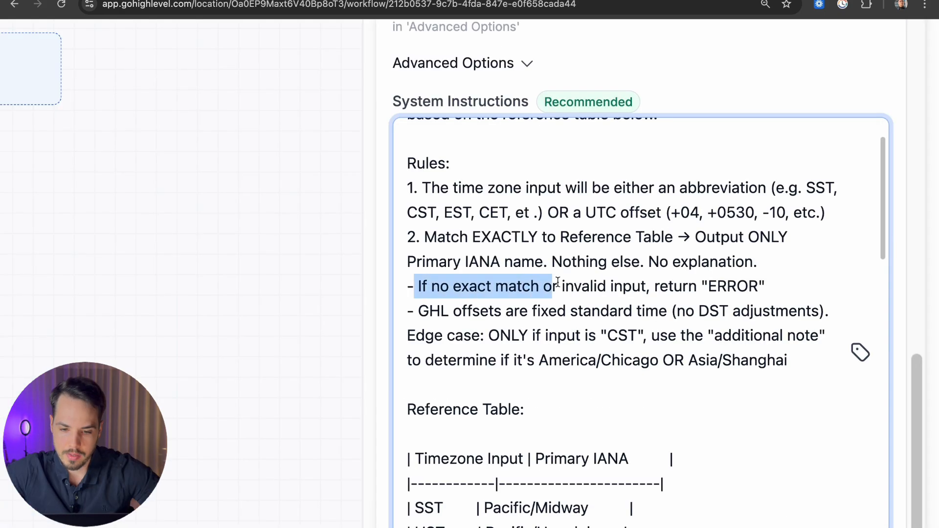
{"action": "left_click_drag", "start_coordinate": [556, 286], "coordinate": [609, 289]}
Step: Highlight the rule on GHL fixed standard time offsets
{"action": "left_click", "coordinate": [427, 311]}
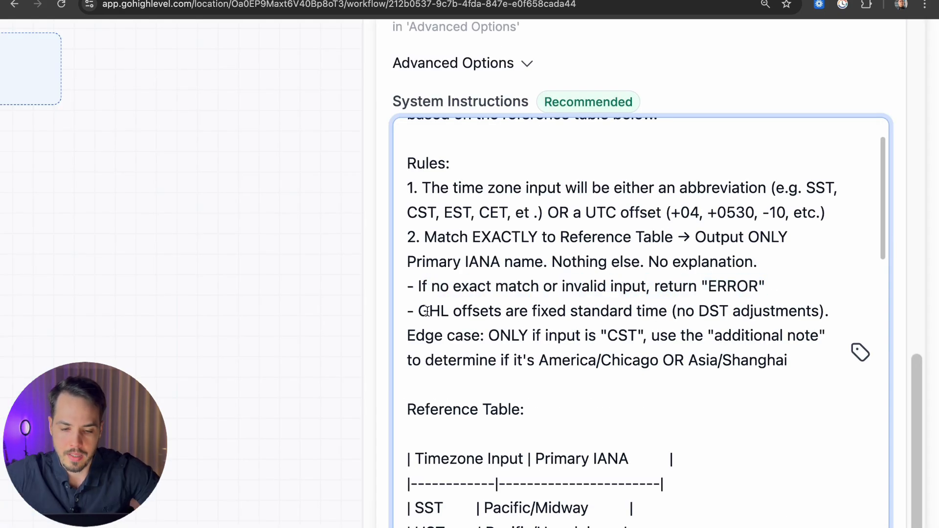
{"action": "left_click_drag", "start_coordinate": [410, 309], "coordinate": [833, 310]}
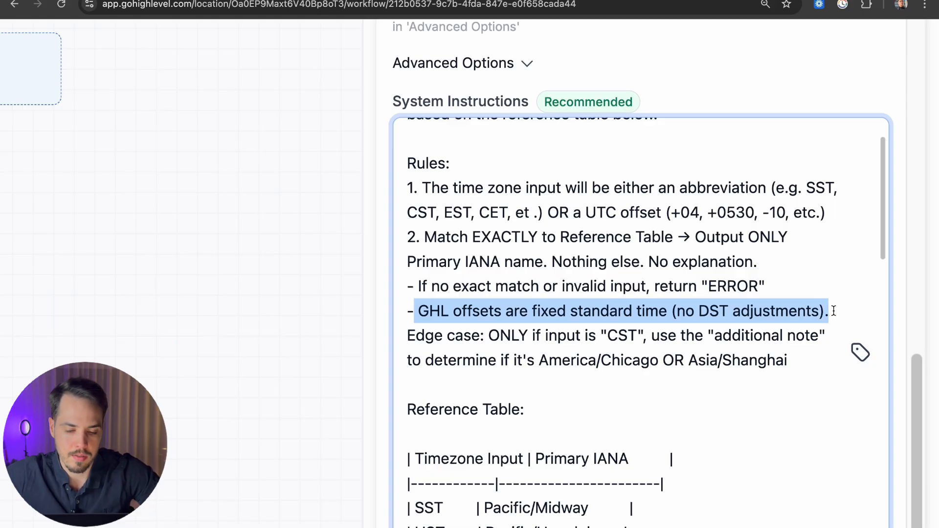
{"action": "left_click", "coordinate": [834, 311]}
Step: Change the contact's Time Zone to GMT+08:00 Asia/Shanghai (CST)
{"action": "scroll", "coordinate": [549, 329], "scroll_direction": "down", "scroll_amount": 2}
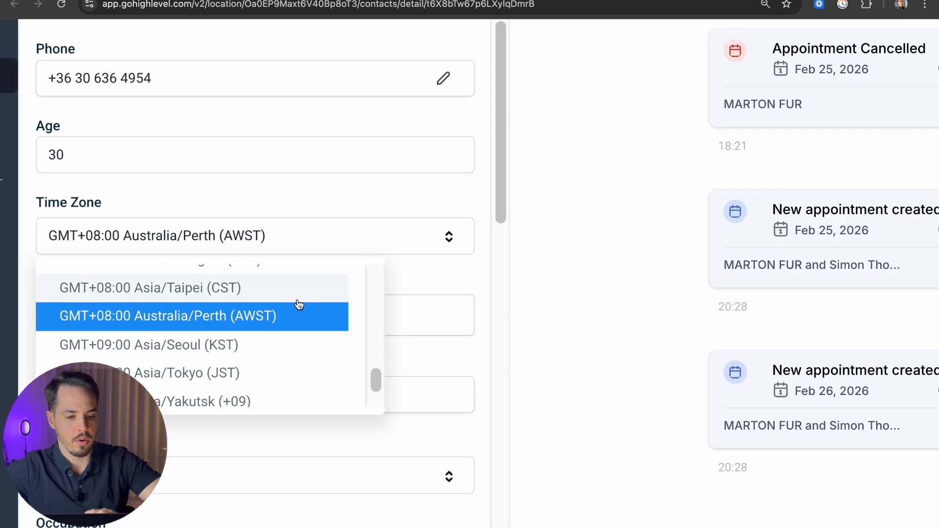
{"action": "scroll", "coordinate": [171, 331], "scroll_direction": "up", "scroll_amount": 1}
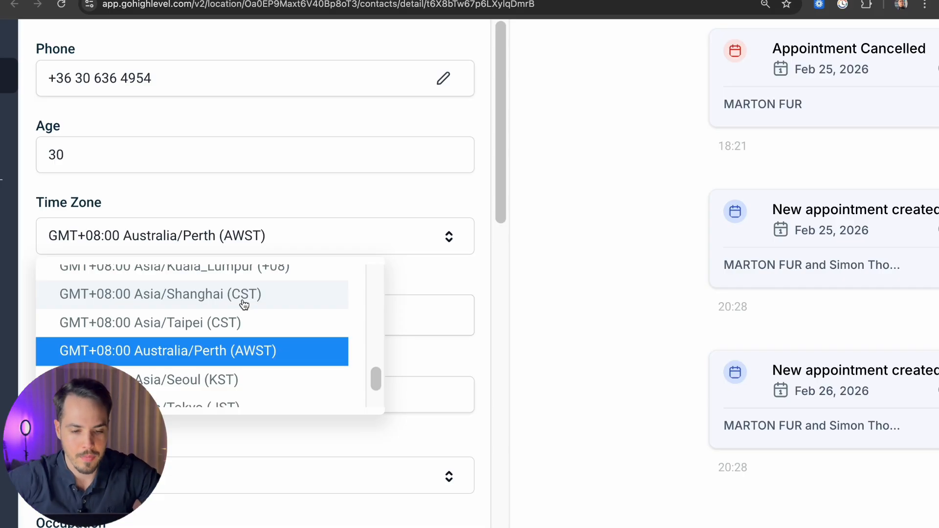
{"action": "scroll", "coordinate": [244, 305], "scroll_direction": "up", "scroll_amount": 10}
{"action": "scroll", "coordinate": [244, 304], "scroll_direction": "up", "scroll_amount": 15}
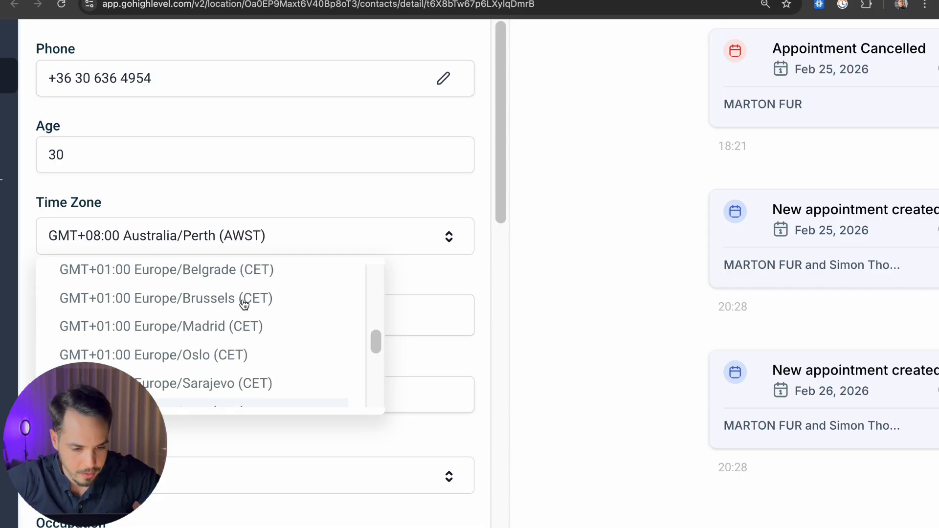
{"action": "scroll", "coordinate": [244, 305], "scroll_direction": "up", "scroll_amount": 12}
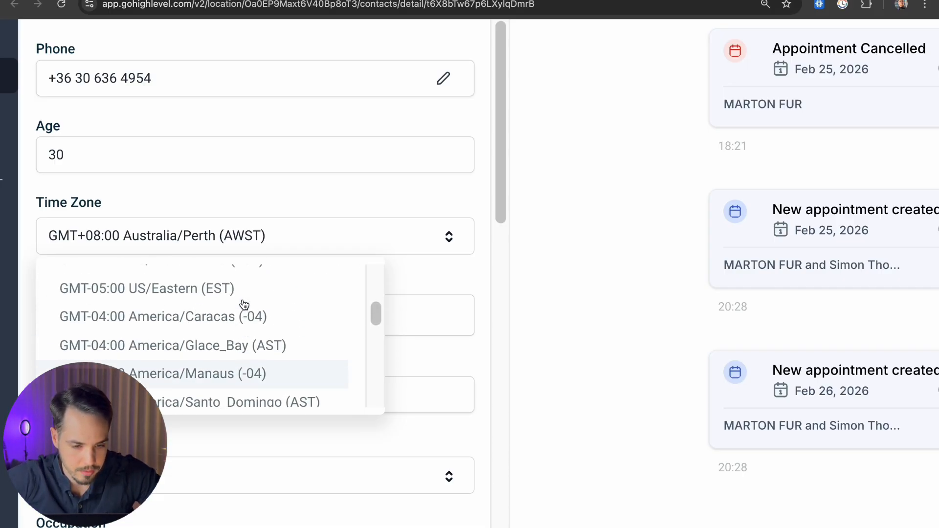
{"action": "scroll", "coordinate": [189, 311], "scroll_direction": "down", "scroll_amount": 1}
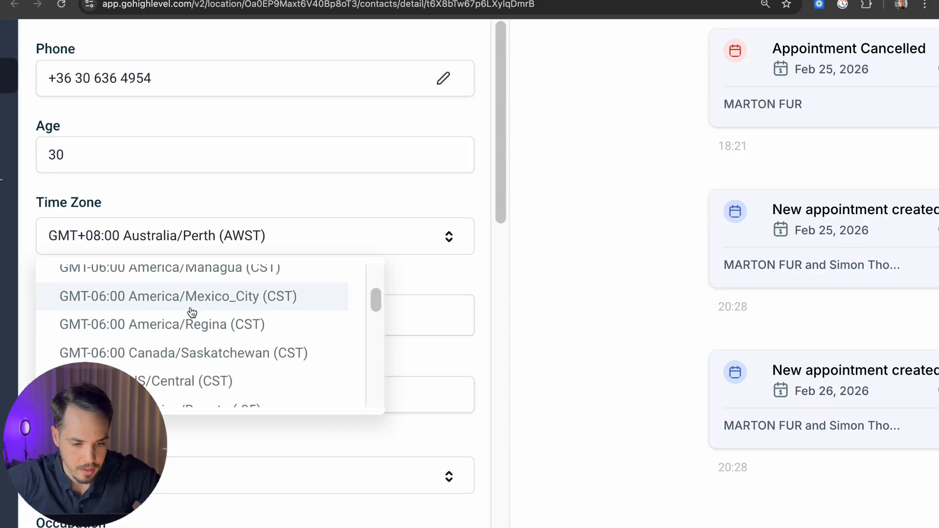
{"action": "scroll", "coordinate": [208, 303], "scroll_direction": "down", "scroll_amount": 2}
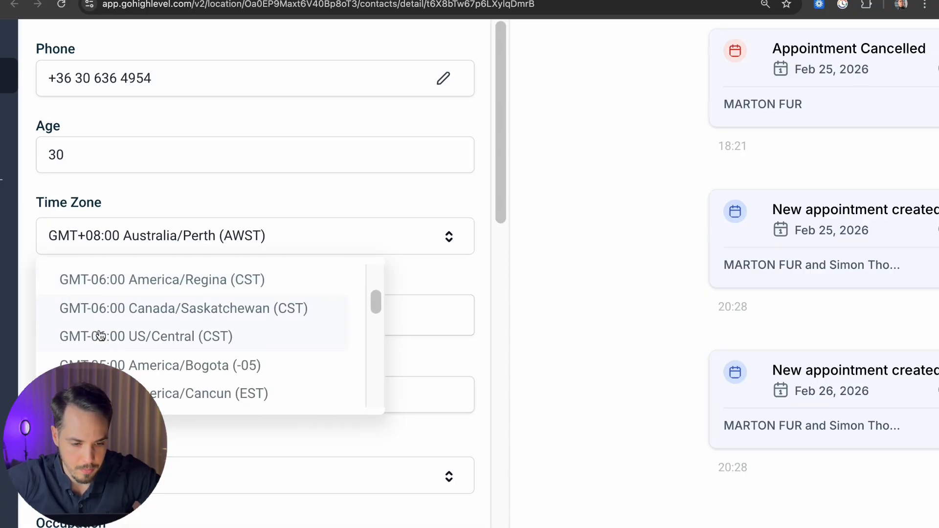
{"action": "scroll", "coordinate": [236, 338], "scroll_direction": "up", "scroll_amount": 6}
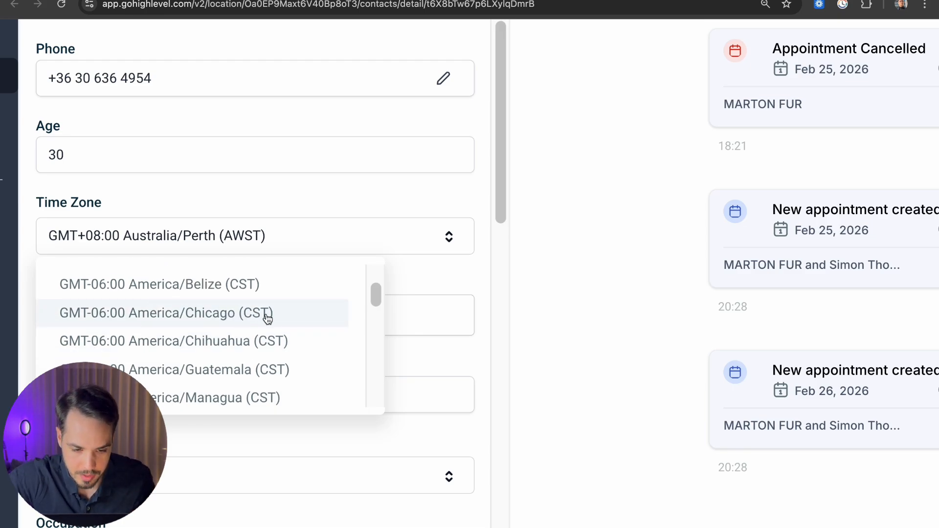
{"action": "scroll", "coordinate": [267, 319], "scroll_direction": "down", "scroll_amount": 5}
{"action": "scroll", "coordinate": [267, 319], "scroll_direction": "down", "scroll_amount": 20}
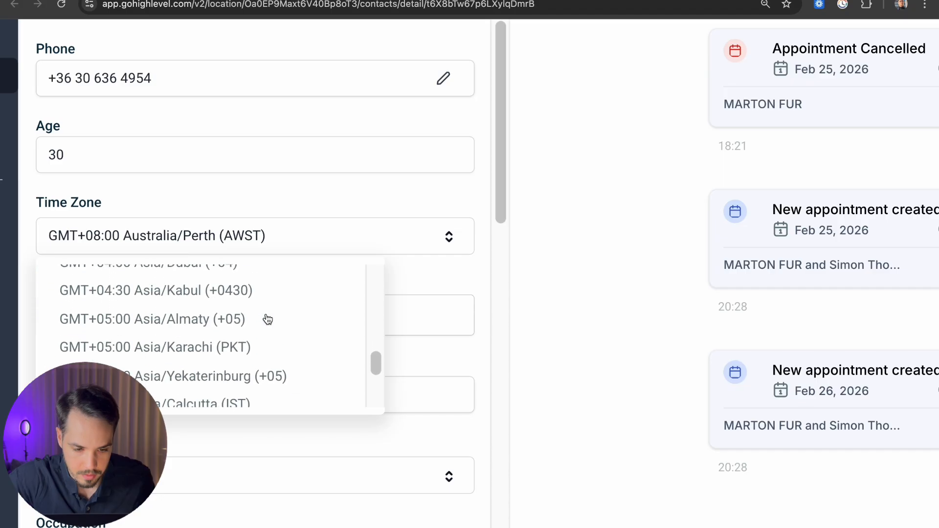
{"action": "scroll", "coordinate": [266, 319], "scroll_direction": "down", "scroll_amount": 8}
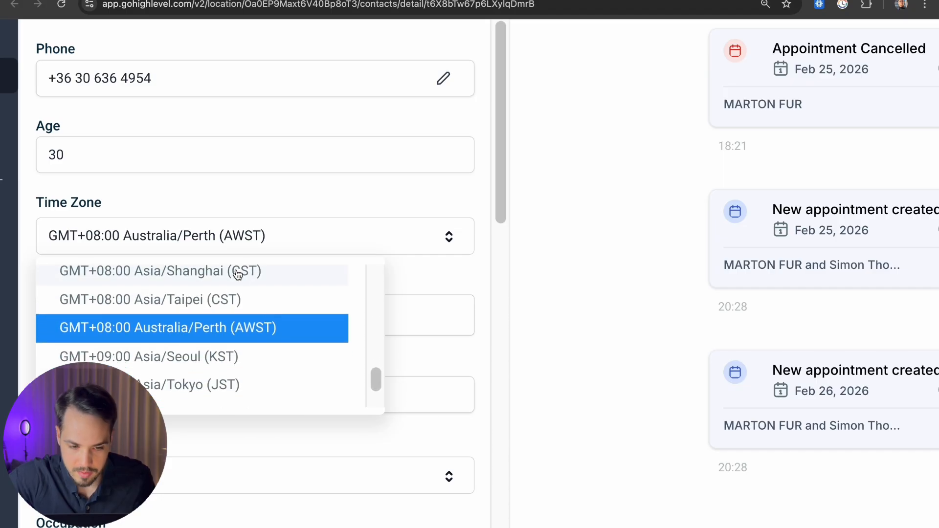
{"action": "scroll", "coordinate": [236, 283], "scroll_direction": "up", "scroll_amount": 1}
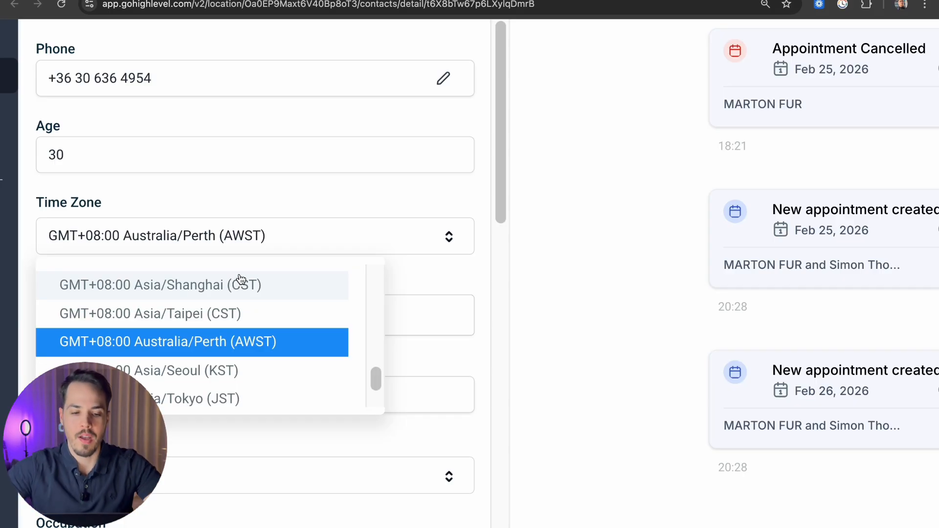
{"action": "left_click", "coordinate": [235, 284]}
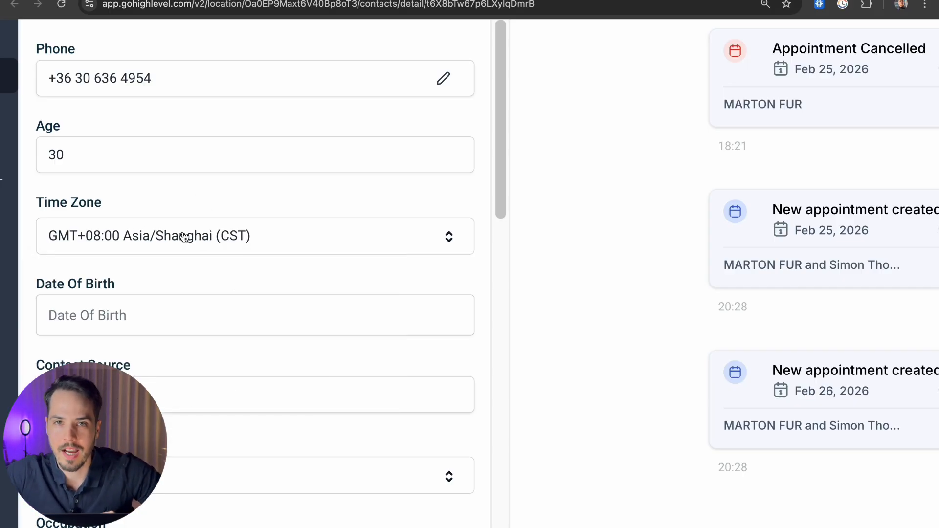
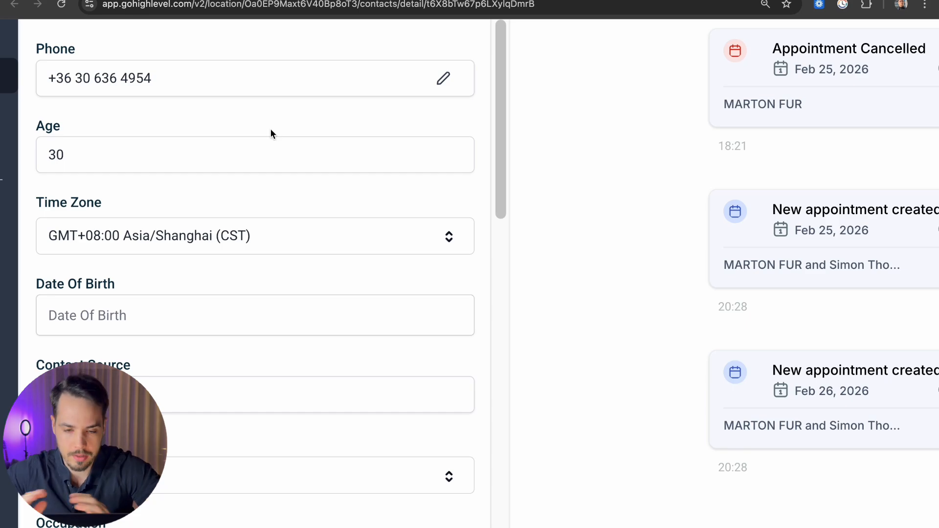
Step: Return to the workflow's GPT action System Instructions with the timezone reference table
{"action": "key", "text": "ctrl+Tab"}
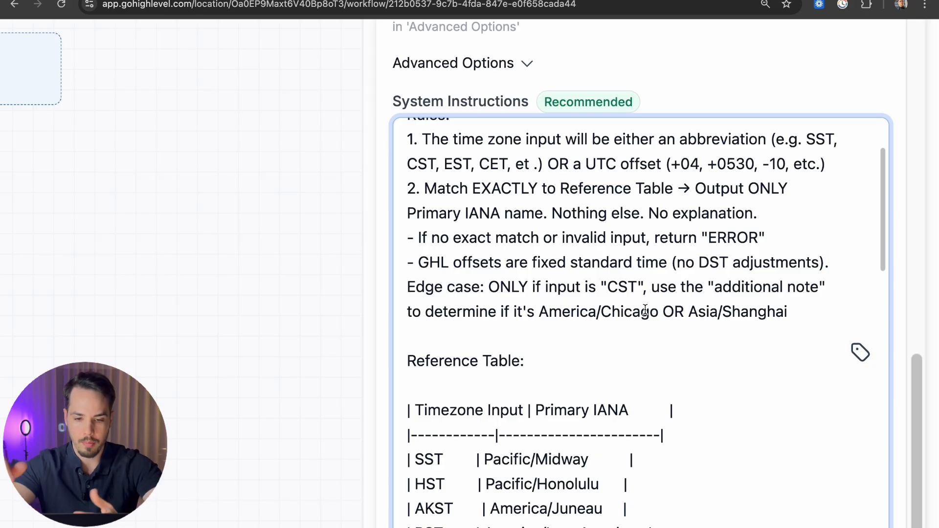
{"action": "left_click_drag", "start_coordinate": [407, 287], "coordinate": [483, 290]}
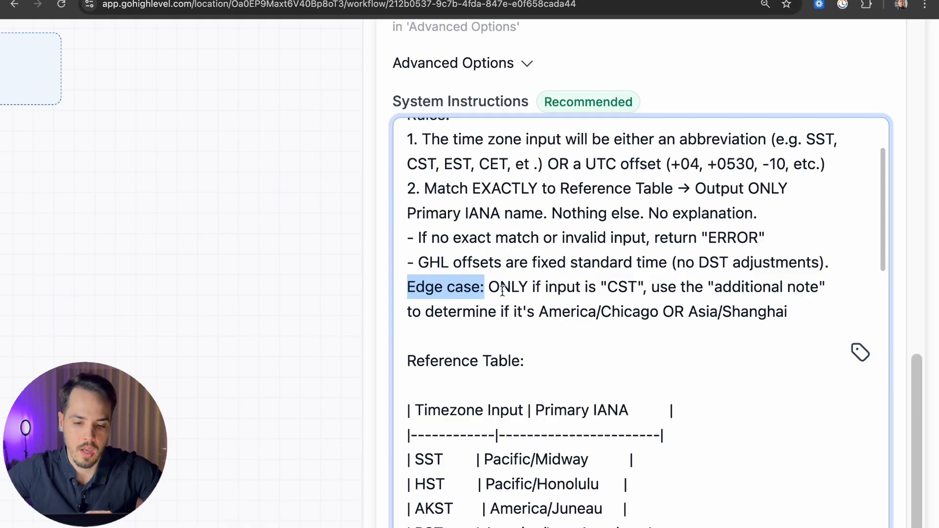
{"action": "left_click", "coordinate": [502, 290]}
{"action": "left_click_drag", "start_coordinate": [489, 288], "coordinate": [841, 289]}
{"action": "left_click", "coordinate": [693, 289]}
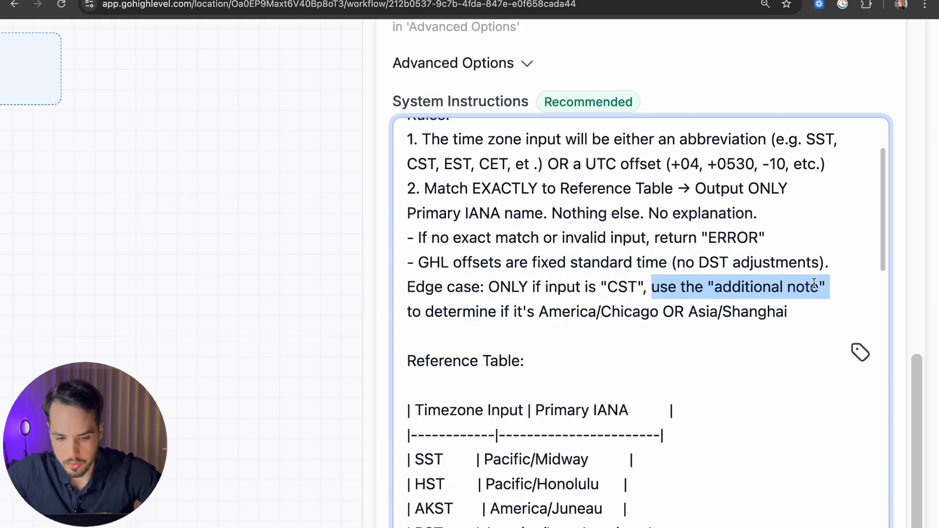
{"action": "left_click_drag", "start_coordinate": [408, 312], "coordinate": [789, 313]}
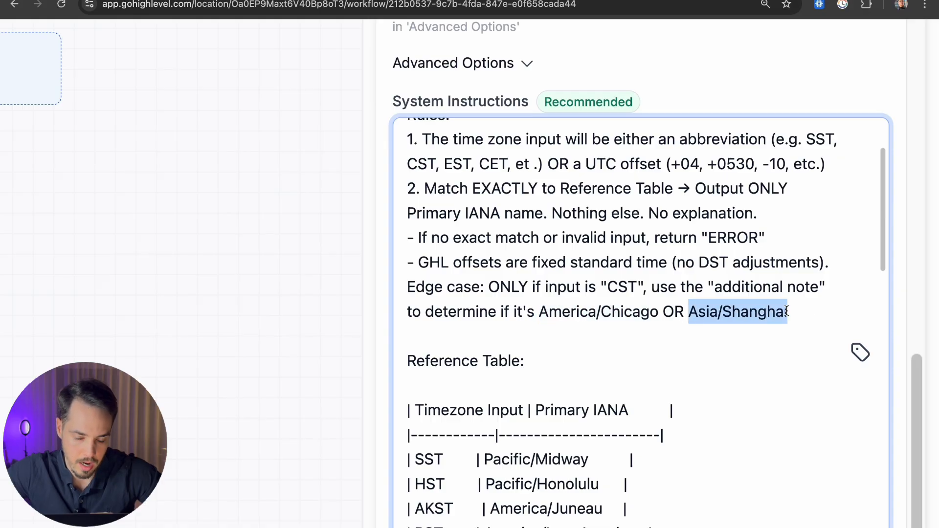
{"action": "scroll", "coordinate": [786, 311], "scroll_direction": "up", "scroll_amount": 12}
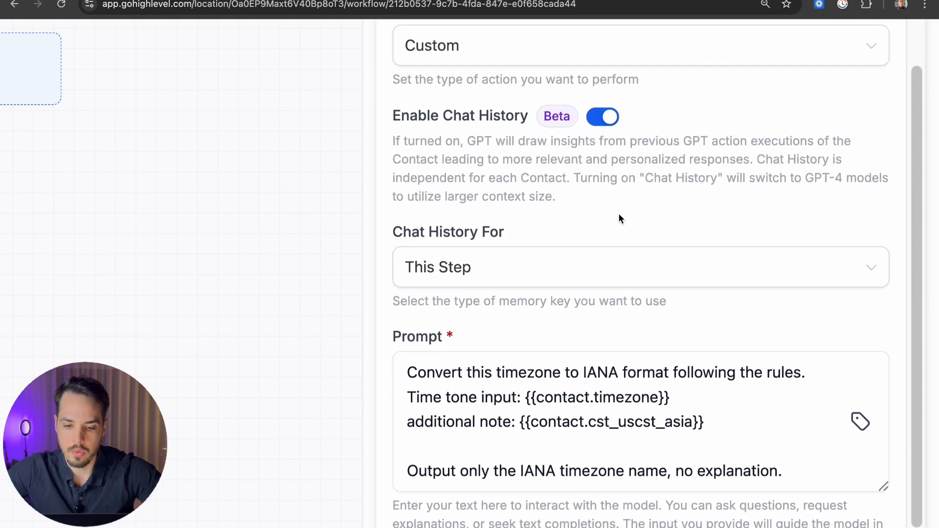
{"action": "scroll", "coordinate": [618, 218], "scroll_direction": "down", "scroll_amount": 2}
{"action": "left_click_drag", "start_coordinate": [718, 337], "coordinate": [408, 337]}
{"action": "left_click", "coordinate": [471, 334]}
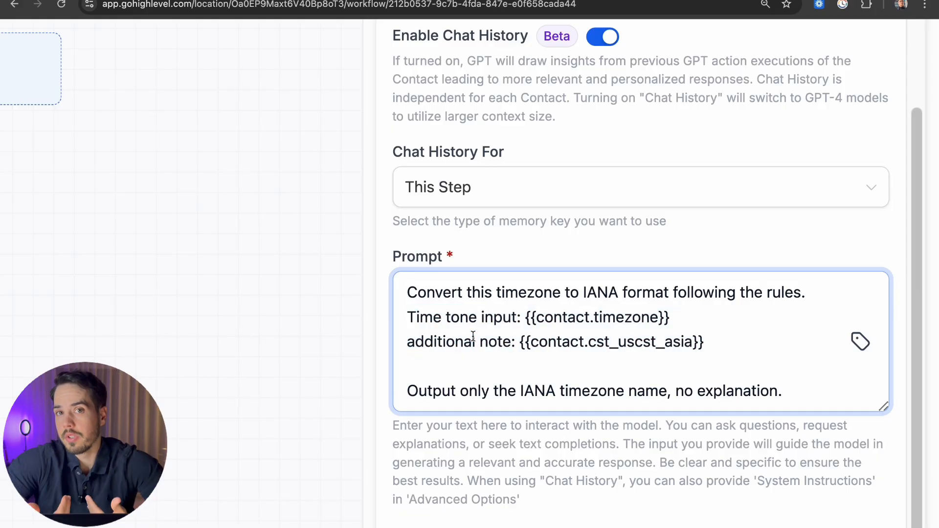
{"action": "scroll", "coordinate": [663, 443], "scroll_direction": "down", "scroll_amount": 8}
{"action": "scroll", "coordinate": [663, 443], "scroll_direction": "down", "scroll_amount": 1}
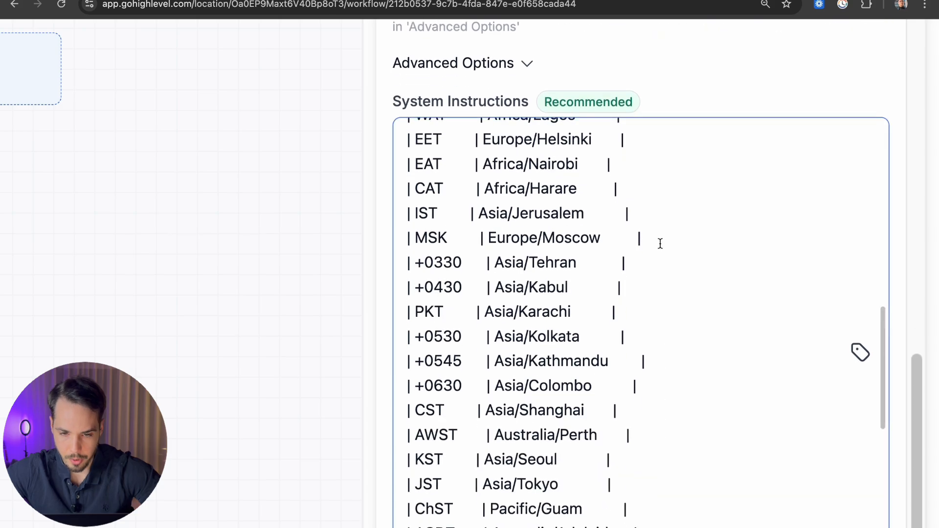
{"action": "scroll", "coordinate": [659, 243], "scroll_direction": "up", "scroll_amount": 10}
{"action": "scroll", "coordinate": [539, 314], "scroll_direction": "down", "scroll_amount": 1}
{"action": "left_click_drag", "start_coordinate": [783, 384], "coordinate": [666, 300]}
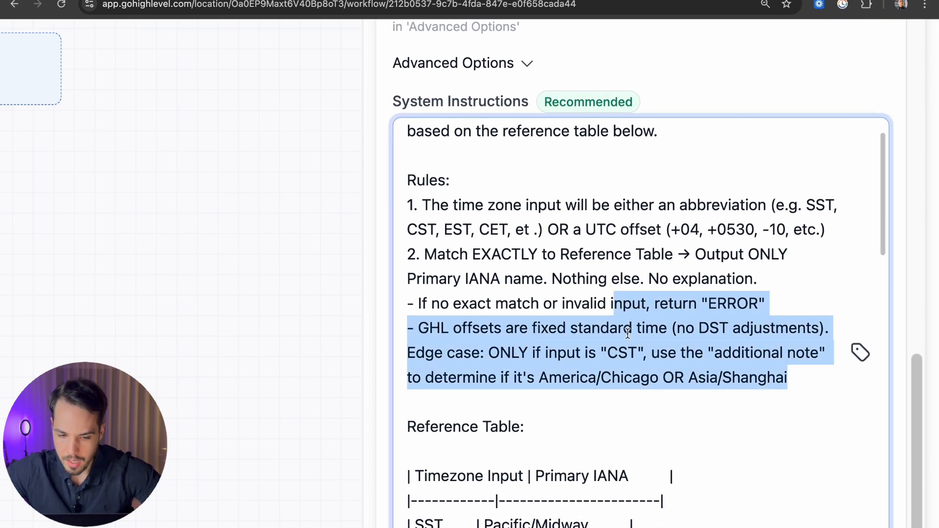
{"action": "left_click", "coordinate": [602, 350]}
{"action": "scroll", "coordinate": [563, 337], "scroll_direction": "down", "scroll_amount": 3}
{"action": "left_click_drag", "start_coordinate": [527, 316], "coordinate": [415, 304]}
{"action": "left_click", "coordinate": [558, 331]}
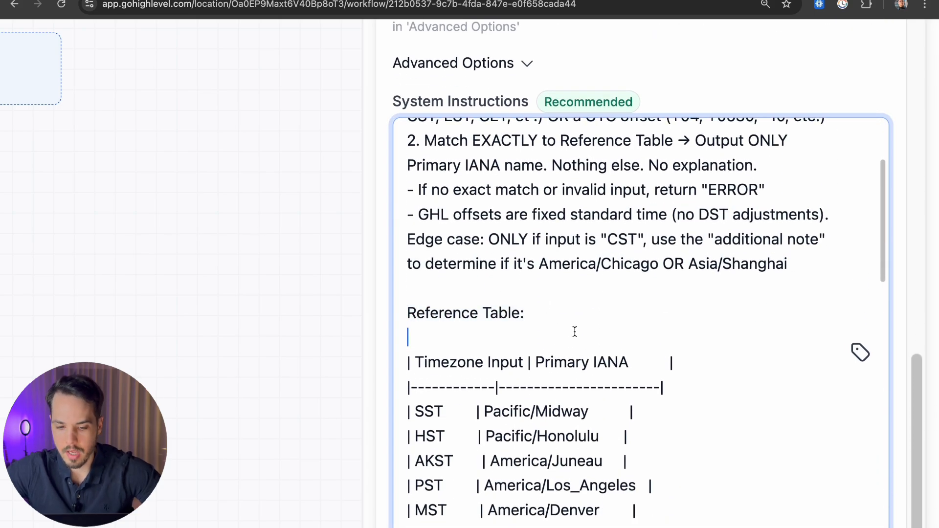
{"action": "scroll", "coordinate": [538, 342], "scroll_direction": "down", "scroll_amount": 3}
{"action": "scroll", "coordinate": [445, 306], "scroll_direction": "down", "scroll_amount": 1}
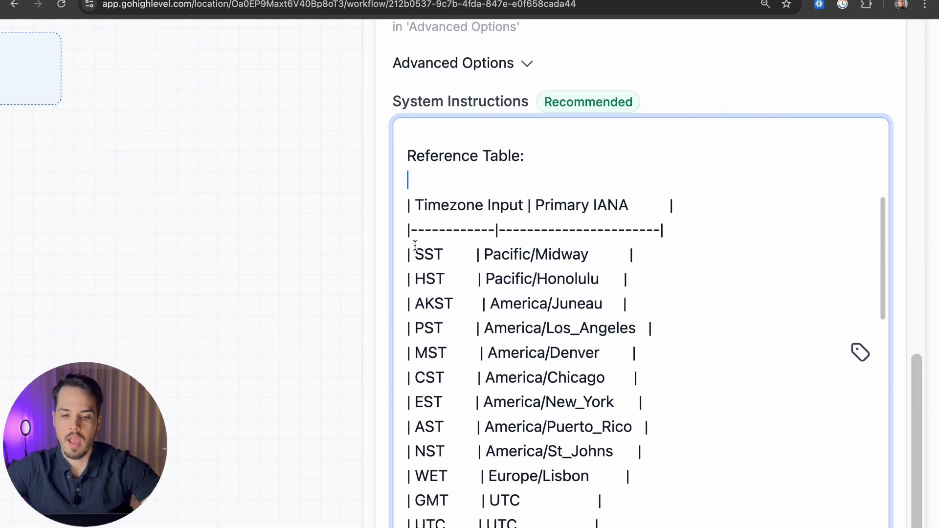
{"action": "left_click_drag", "start_coordinate": [411, 251], "coordinate": [454, 259]}
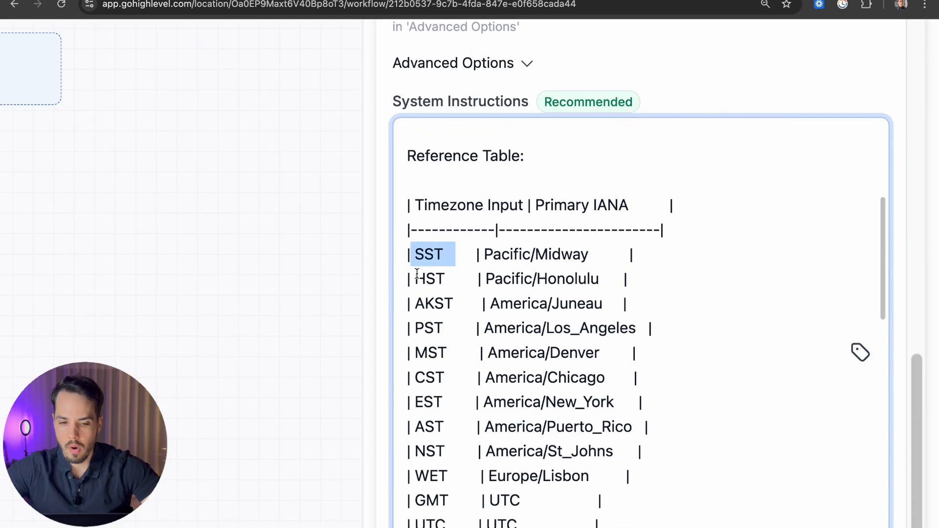
{"action": "scroll", "coordinate": [417, 274], "scroll_direction": "down", "scroll_amount": 5}
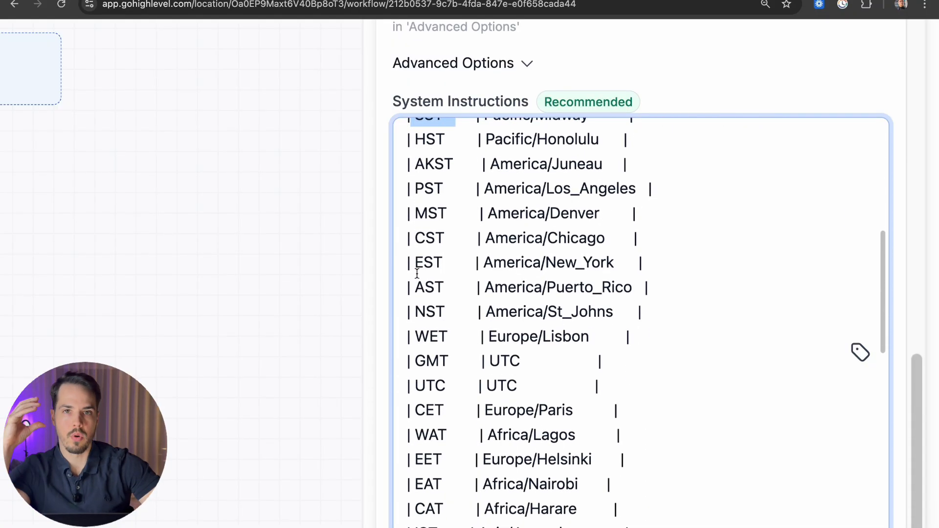
{"action": "scroll", "coordinate": [417, 274], "scroll_direction": "down", "scroll_amount": 6}
{"action": "left_click", "coordinate": [424, 192]}
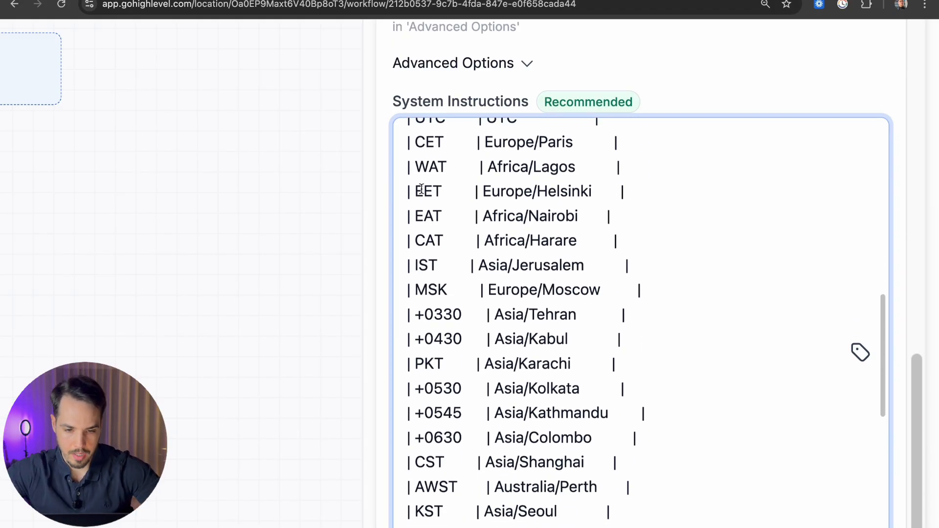
{"action": "left_click", "coordinate": [421, 314]}
{"action": "scroll", "coordinate": [424, 317], "scroll_direction": "down", "scroll_amount": 3}
{"action": "left_click", "coordinate": [428, 319]}
{"action": "scroll", "coordinate": [427, 323], "scroll_direction": "down", "scroll_amount": 3}
{"action": "left_click", "coordinate": [423, 360]}
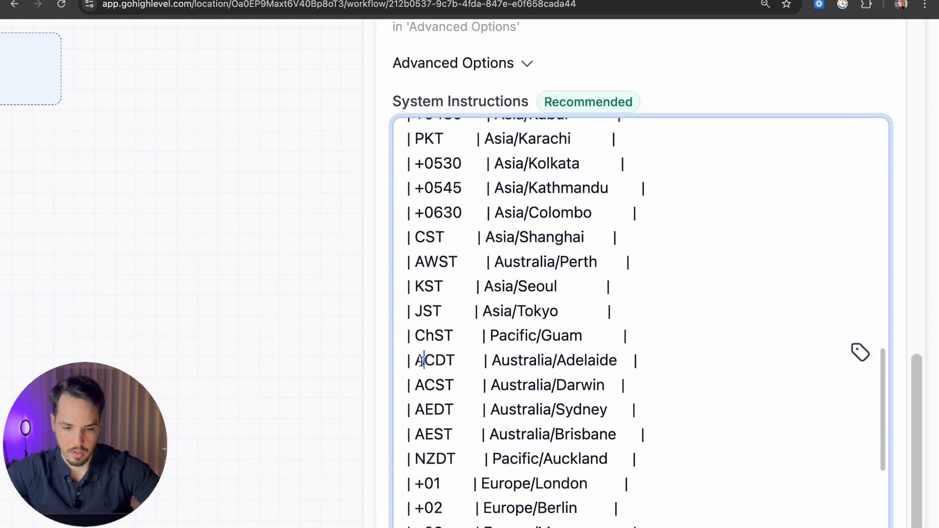
{"action": "scroll", "coordinate": [422, 361], "scroll_direction": "down", "scroll_amount": 3}
{"action": "left_click", "coordinate": [422, 360]}
{"action": "scroll", "coordinate": [421, 361], "scroll_direction": "down", "scroll_amount": 6}
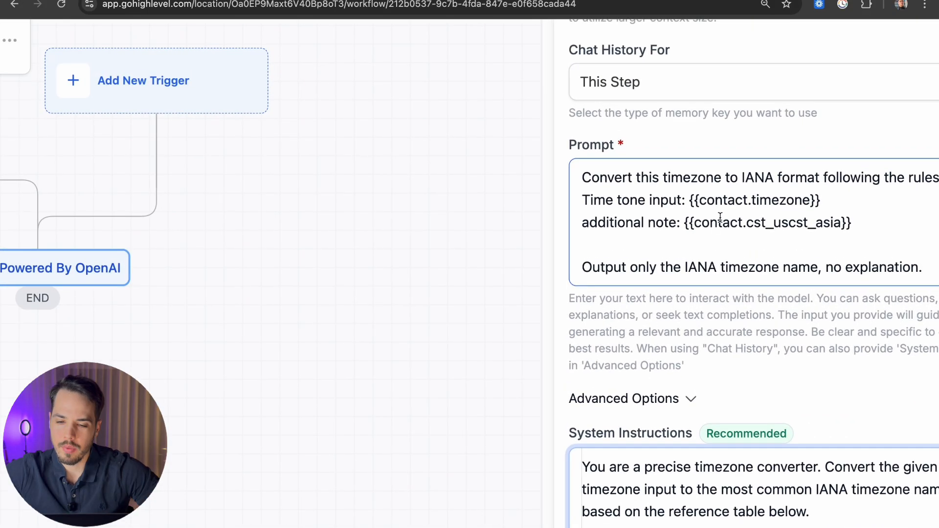
{"action": "scroll", "coordinate": [685, 218], "scroll_direction": "up", "scroll_amount": 2}
{"action": "scroll", "coordinate": [684, 216], "scroll_direction": "right", "scroll_amount": 3}
{"action": "left_click_drag", "start_coordinate": [730, 226], "coordinate": [389, 221]}
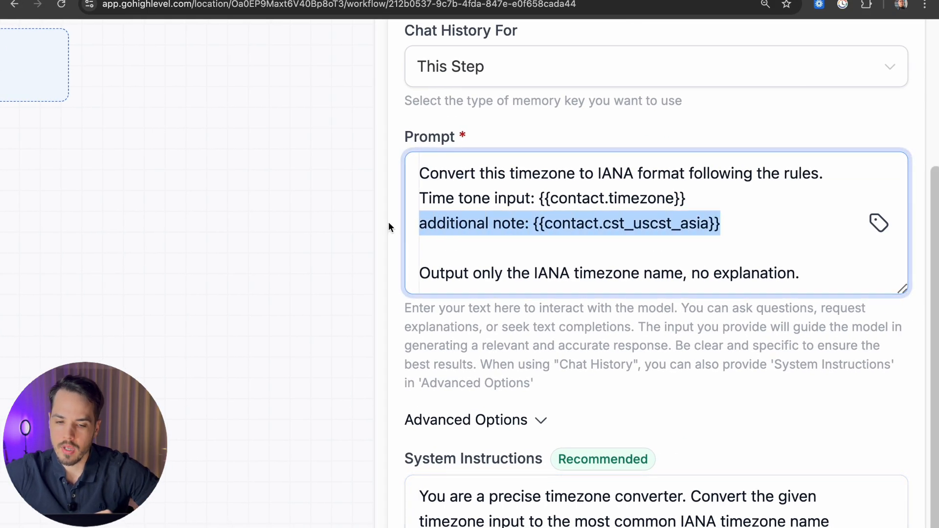
{"action": "left_click", "coordinate": [545, 226]}
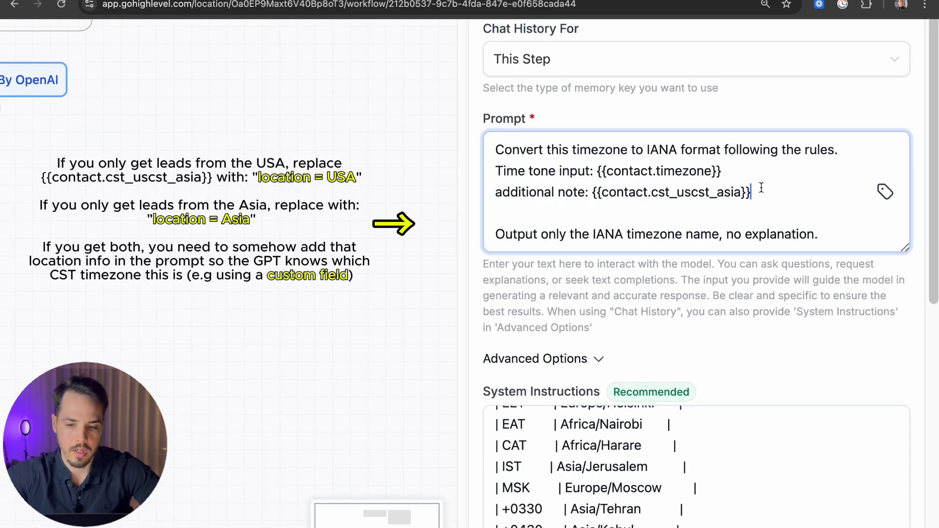
{"action": "left_click_drag", "start_coordinate": [754, 191], "coordinate": [487, 187]}
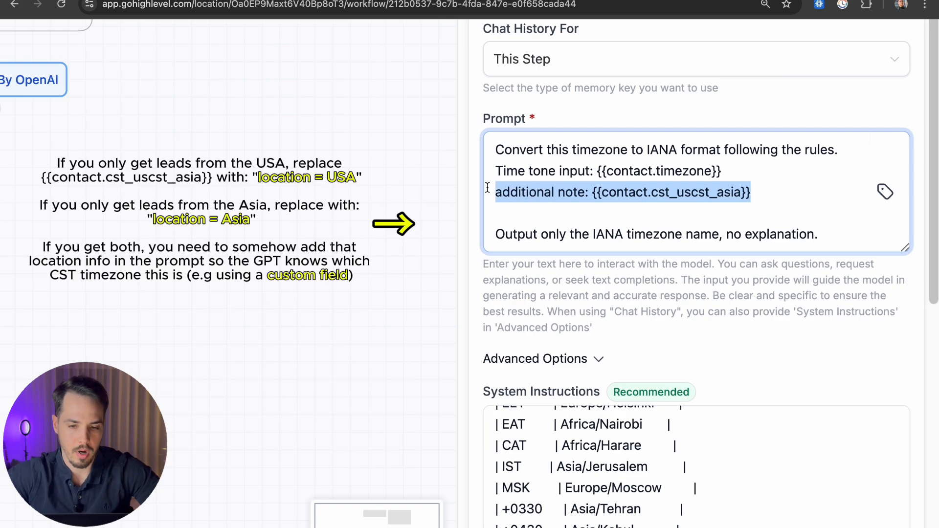
{"action": "left_click", "coordinate": [524, 192]}
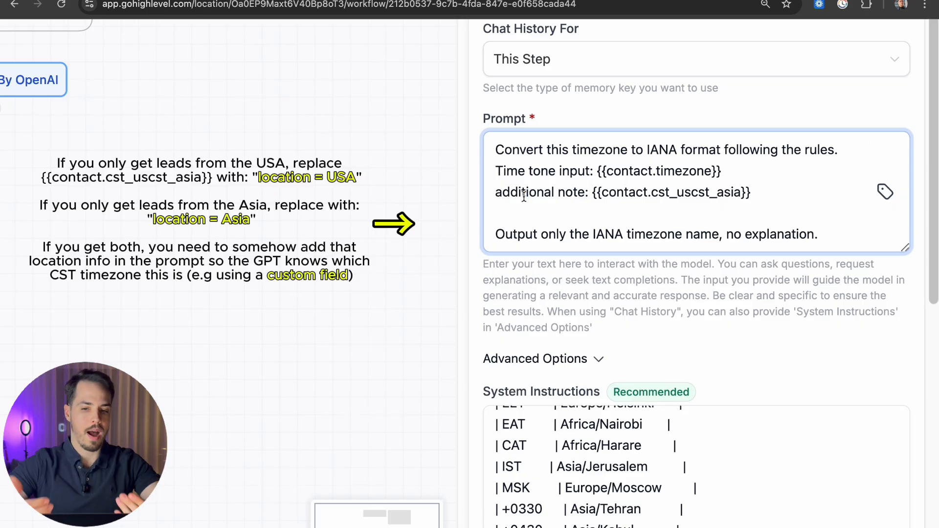
{"action": "left_click_drag", "start_coordinate": [763, 192], "coordinate": [595, 194]}
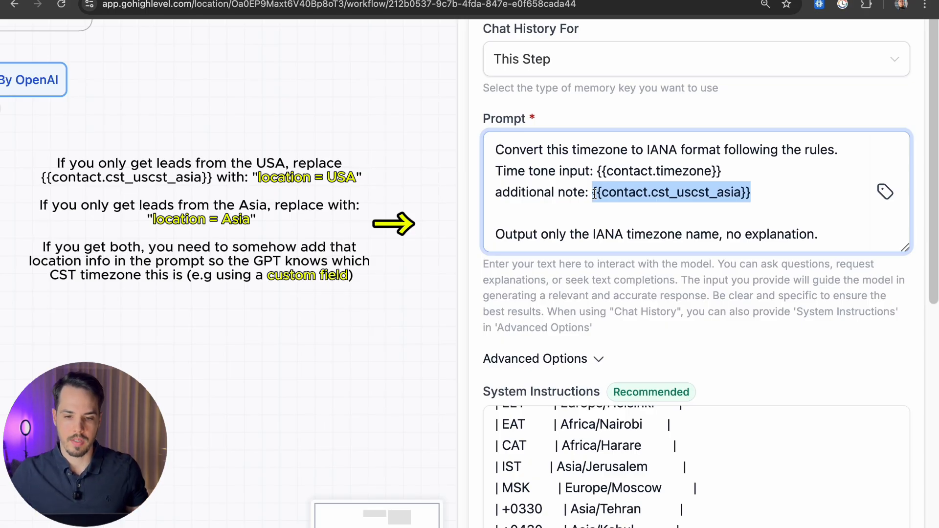
{"action": "left_click", "coordinate": [594, 194]}
{"action": "left_click_drag", "start_coordinate": [755, 192], "coordinate": [592, 192]}
{"action": "left_click", "coordinate": [596, 194]}
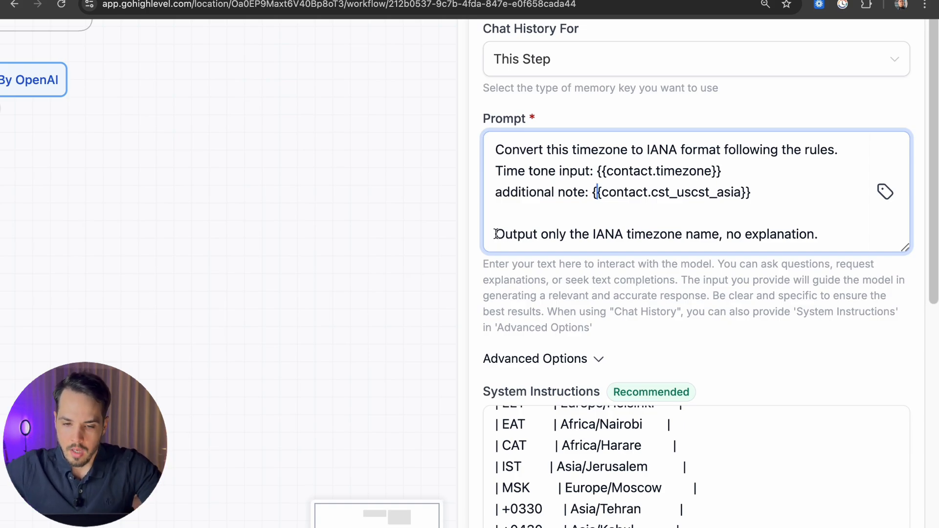
{"action": "left_click_drag", "start_coordinate": [503, 149], "coordinate": [877, 153]}
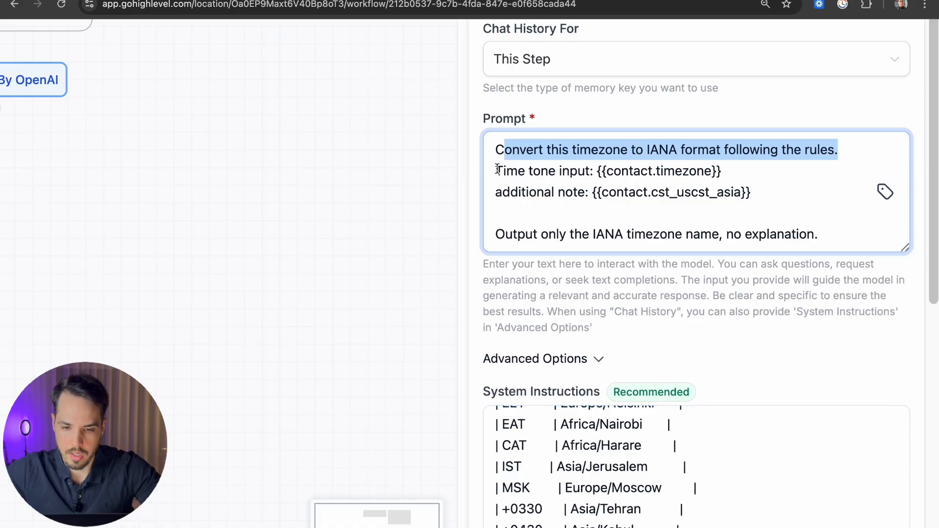
{"action": "left_click_drag", "start_coordinate": [722, 172], "coordinate": [595, 175]}
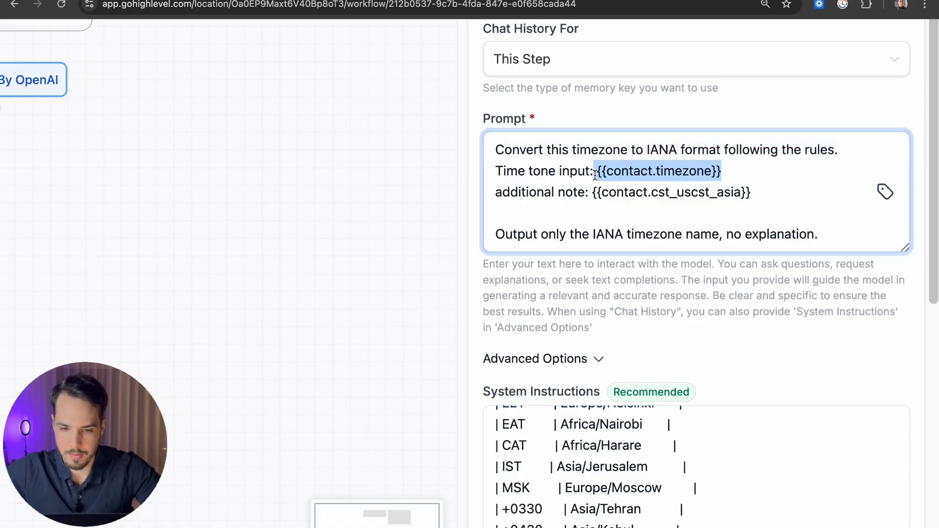
{"action": "left_click", "coordinate": [652, 210]}
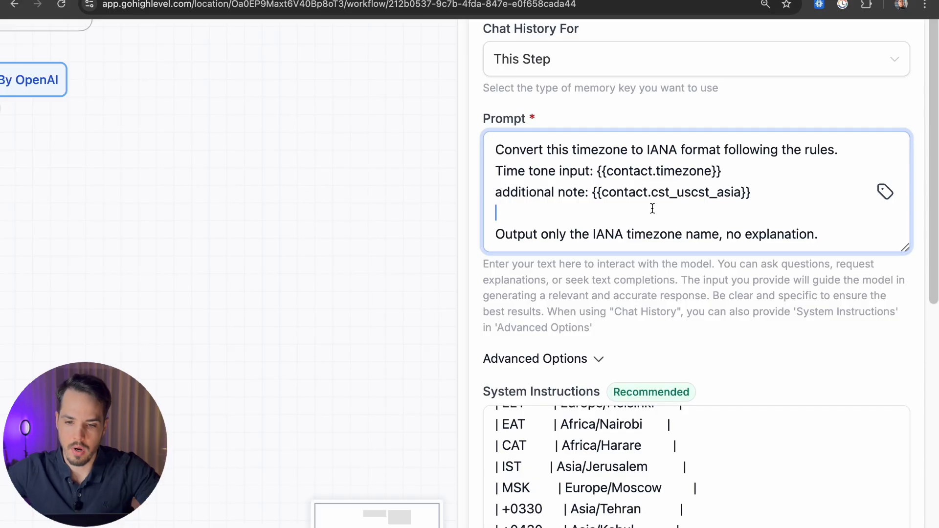
{"action": "left_click_drag", "start_coordinate": [495, 234], "coordinate": [826, 234]}
{"action": "left_click", "coordinate": [783, 274]}
{"action": "scroll", "coordinate": [398, 244], "scroll_direction": "down", "scroll_amount": 10}
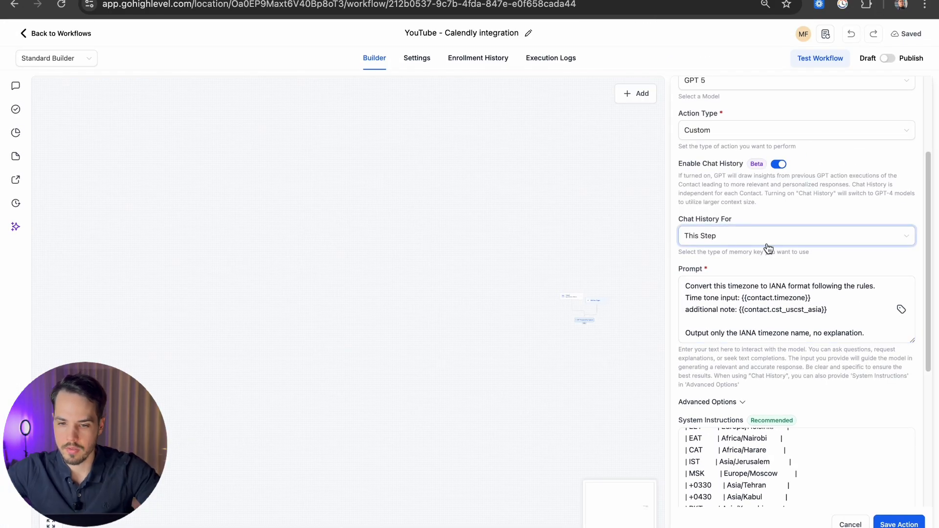
{"action": "left_click_drag", "start_coordinate": [530, 252], "coordinate": [391, 193]}
Step: Add an Update Contact Field step after the GPT step, named 'Update contact field: Timezone_IANA'
{"action": "scroll", "coordinate": [450, 285], "scroll_direction": "up", "scroll_amount": 10}
{"action": "left_click_drag", "start_coordinate": [500, 243], "coordinate": [535, 296]}
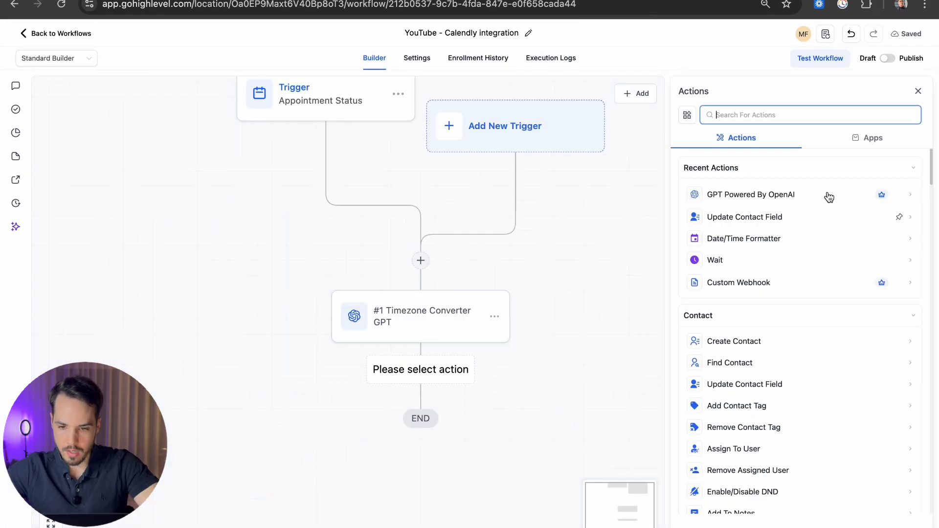
{"action": "left_click", "coordinate": [733, 217]}
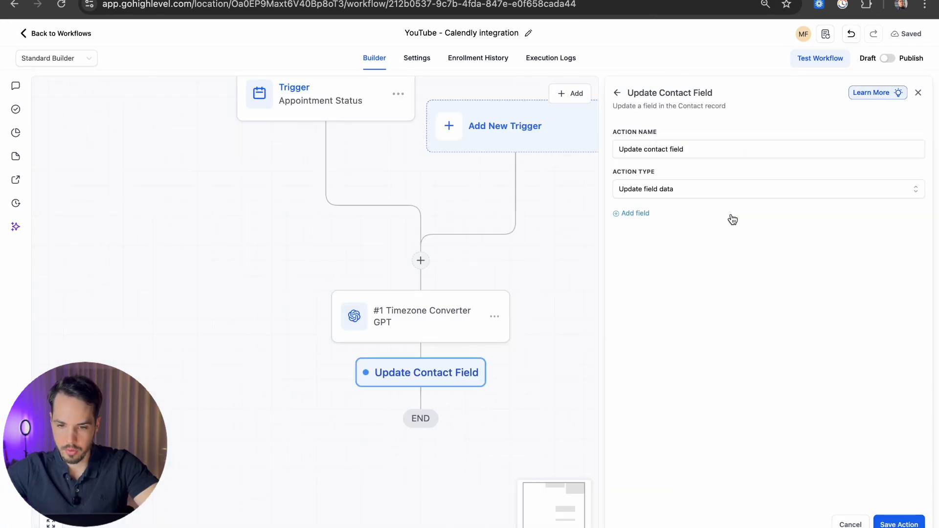
{"action": "left_click_drag", "start_coordinate": [719, 147], "coordinate": [601, 155]}
{"action": "left_click", "coordinate": [728, 148]}
{"action": "type", "text": ": "}
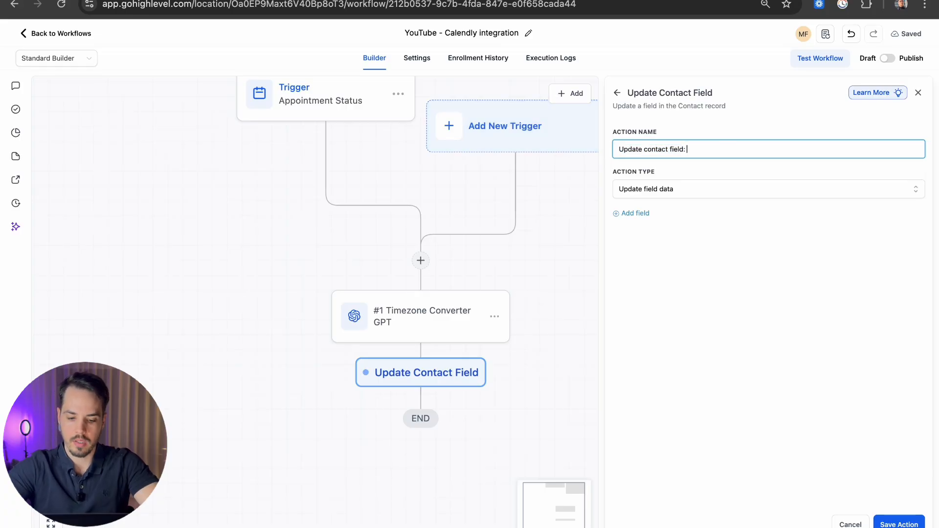
{"action": "type", "text": "Timezone_IANA"}
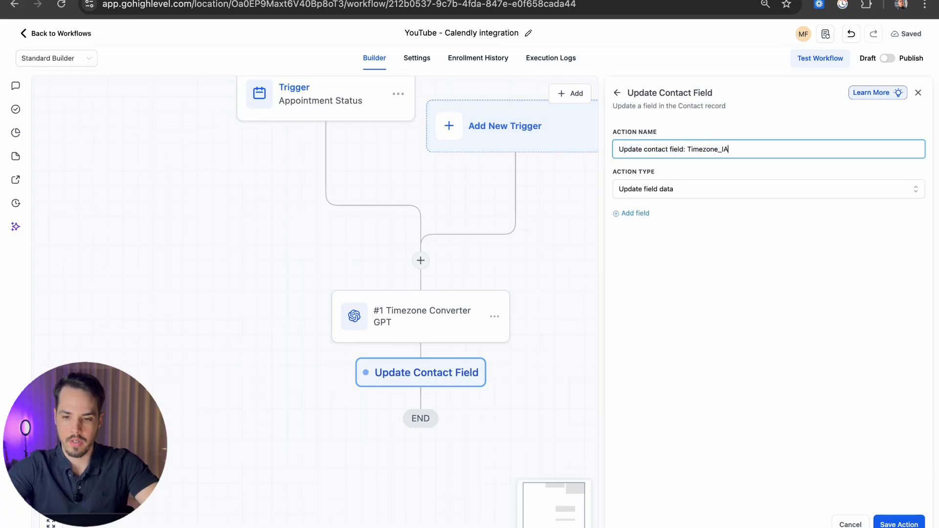
{"action": "left_click", "coordinate": [638, 213]}
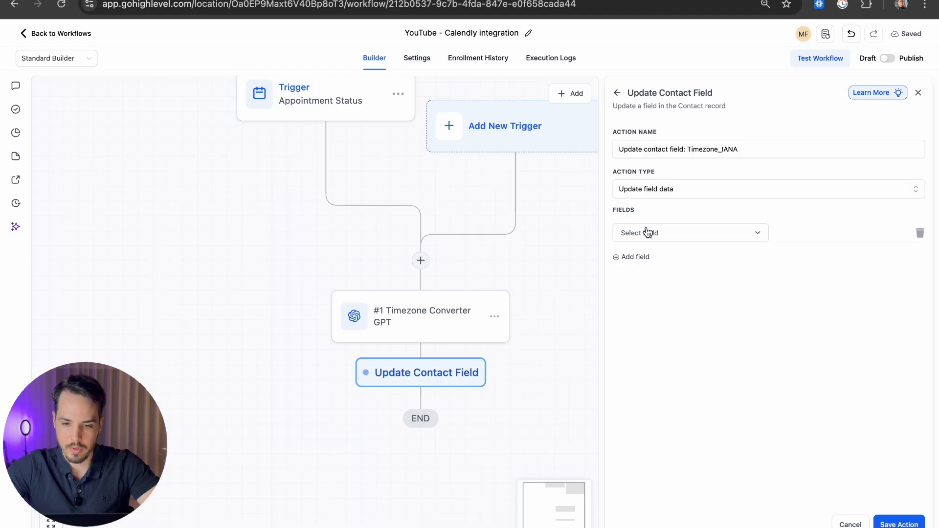
Step: Set the Timezona_IANA field to the Timezone Converter GPT response {{chatgpt.1.response}} and save the action
{"action": "left_click", "coordinate": [650, 233]}
{"action": "type", "text": "time"}
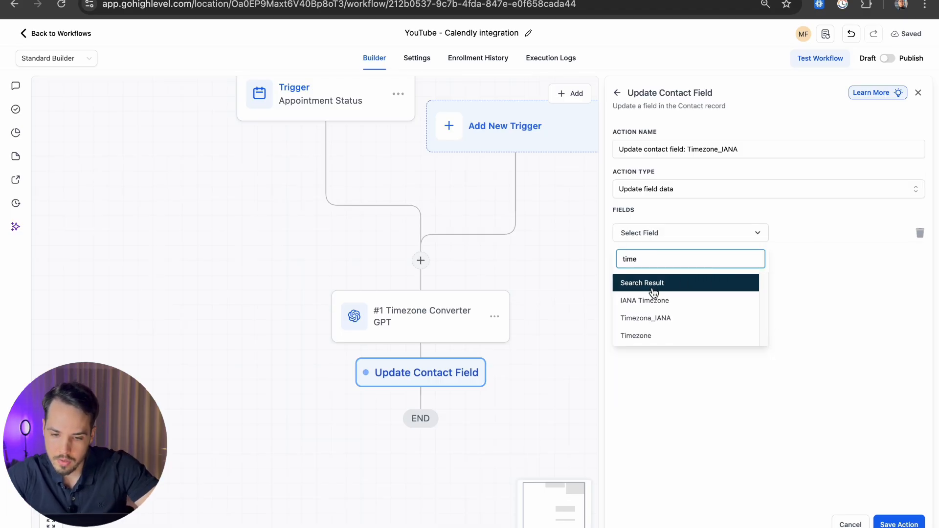
{"action": "left_click", "coordinate": [656, 318]}
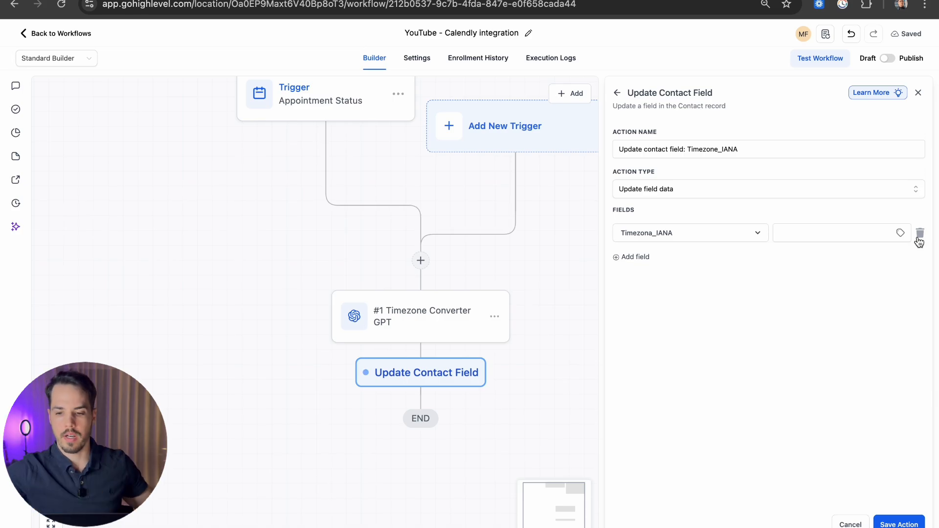
{"action": "left_click", "coordinate": [899, 233]}
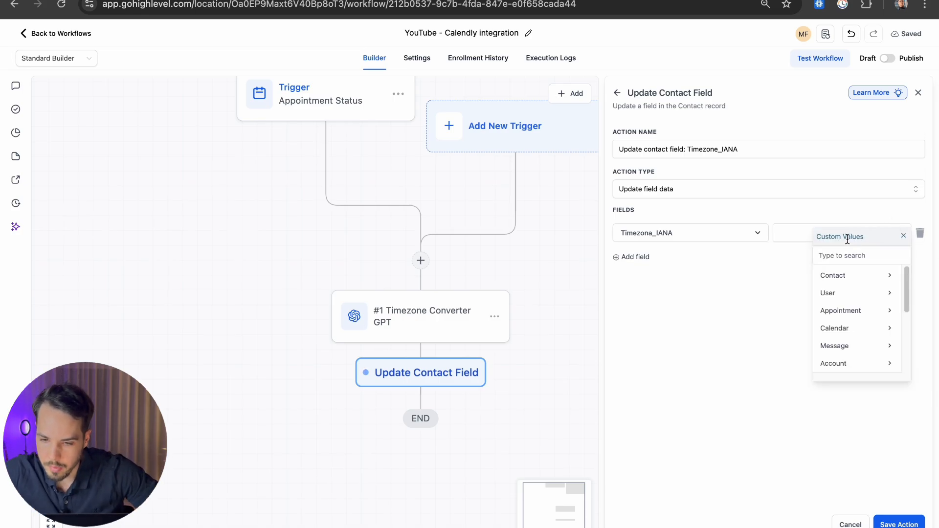
{"action": "scroll", "coordinate": [876, 307], "scroll_direction": "down", "scroll_amount": 1}
{"action": "scroll", "coordinate": [875, 307], "scroll_direction": "down", "scroll_amount": 5}
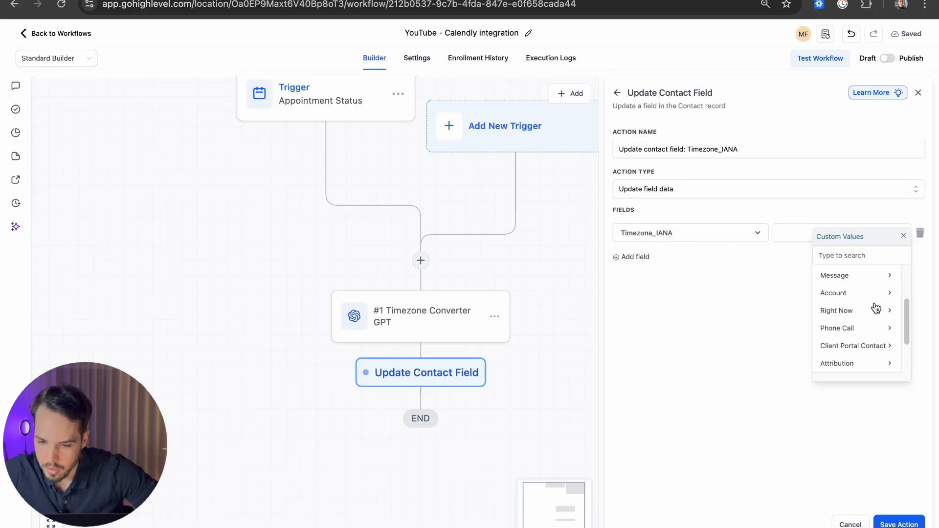
{"action": "left_click", "coordinate": [840, 326]}
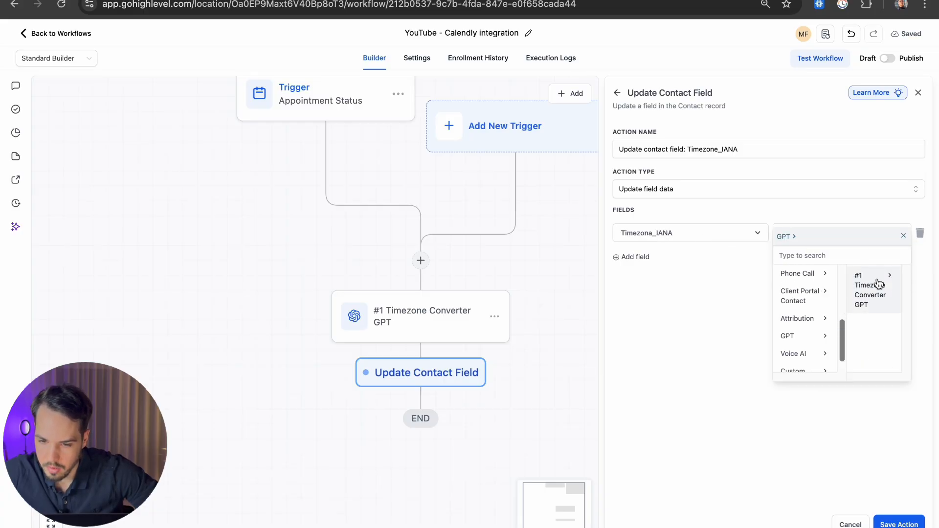
{"action": "left_click", "coordinate": [876, 281]}
{"action": "left_click", "coordinate": [878, 278]}
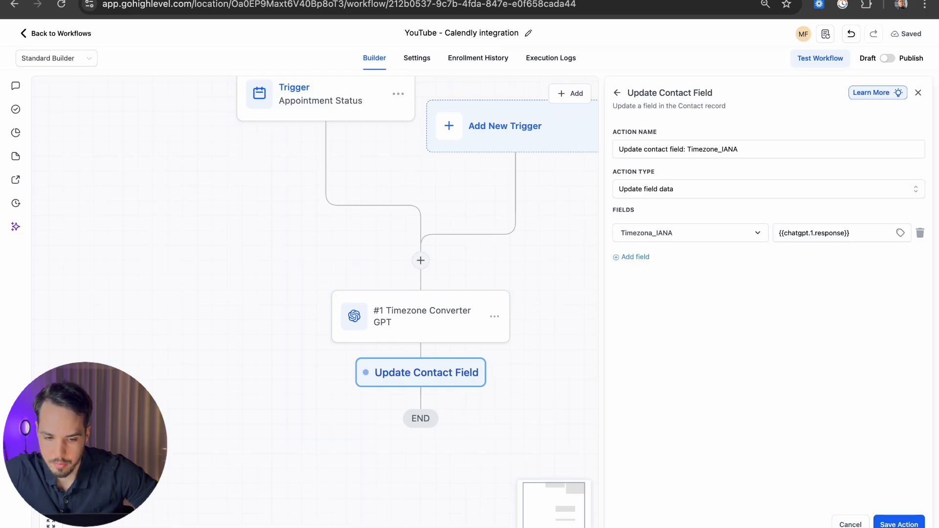
{"action": "left_click", "coordinate": [899, 524]}
{"action": "left_click_drag", "start_coordinate": [625, 372], "coordinate": [626, 372]}
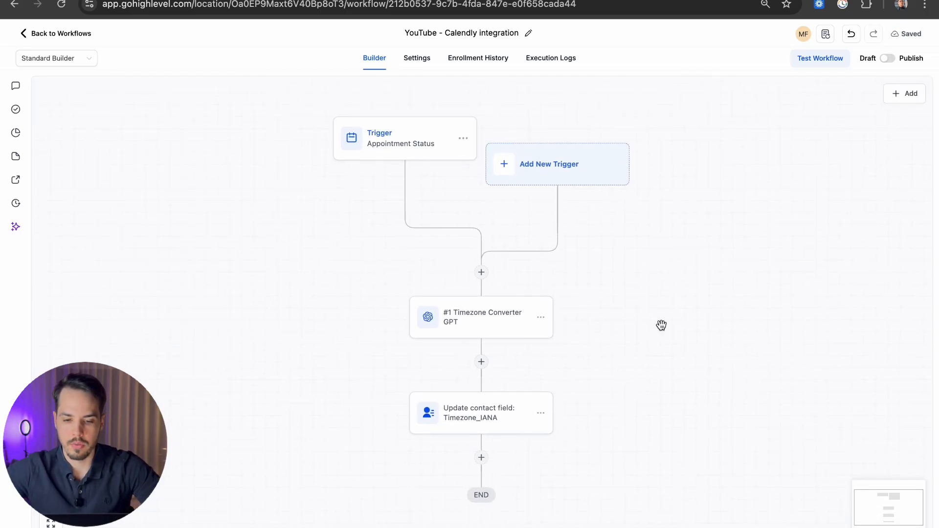
{"action": "key", "text": "ctrl+Left"}
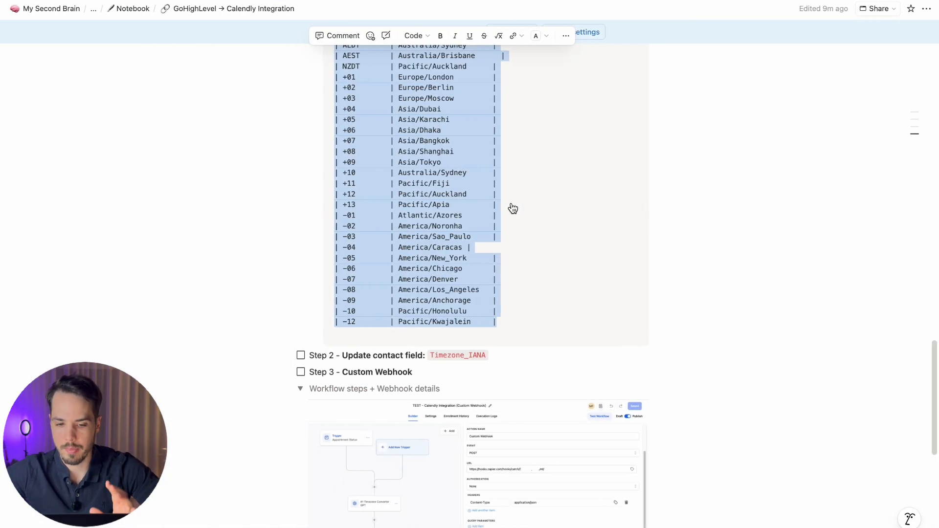
Step: Collapse the Prompts toggle and tick the Step 1 GPT and Step 2 Update contact field to-dos
{"action": "scroll", "coordinate": [386, 193], "scroll_direction": "up", "scroll_amount": 15}
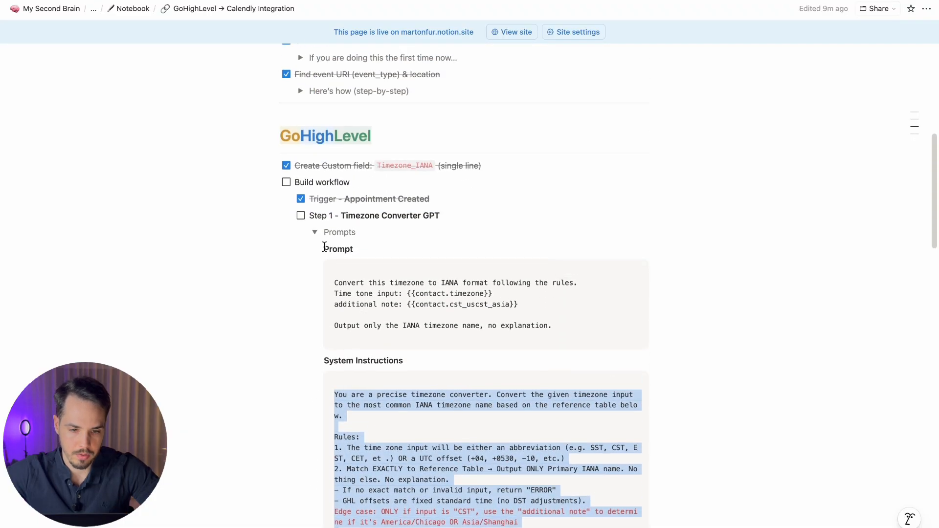
{"action": "left_click", "coordinate": [314, 232]}
{"action": "left_click", "coordinate": [301, 216]}
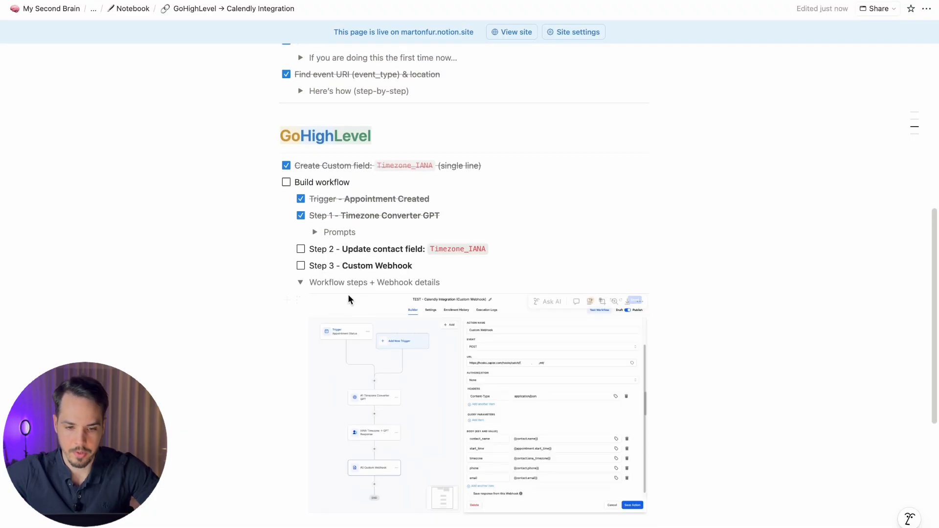
{"action": "left_click", "coordinate": [298, 252]}
{"action": "left_click", "coordinate": [301, 250]}
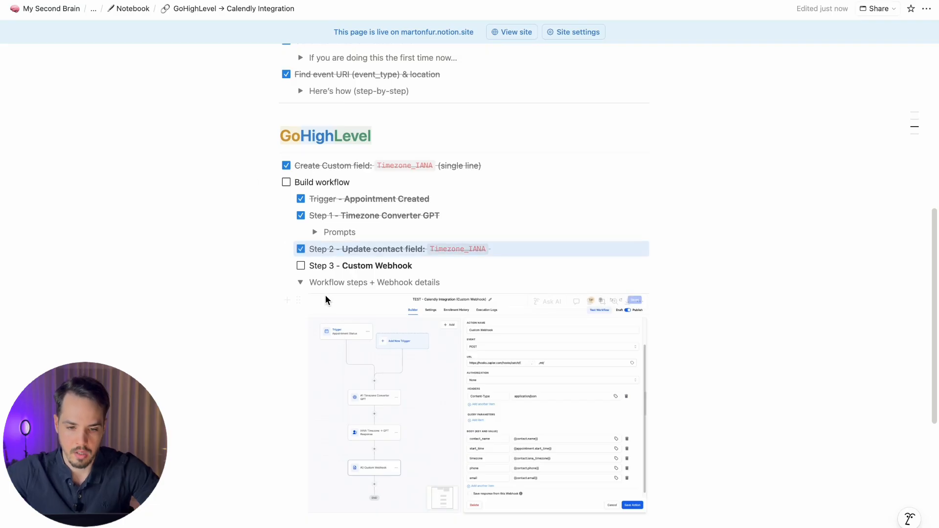
{"action": "left_click", "coordinate": [347, 268]}
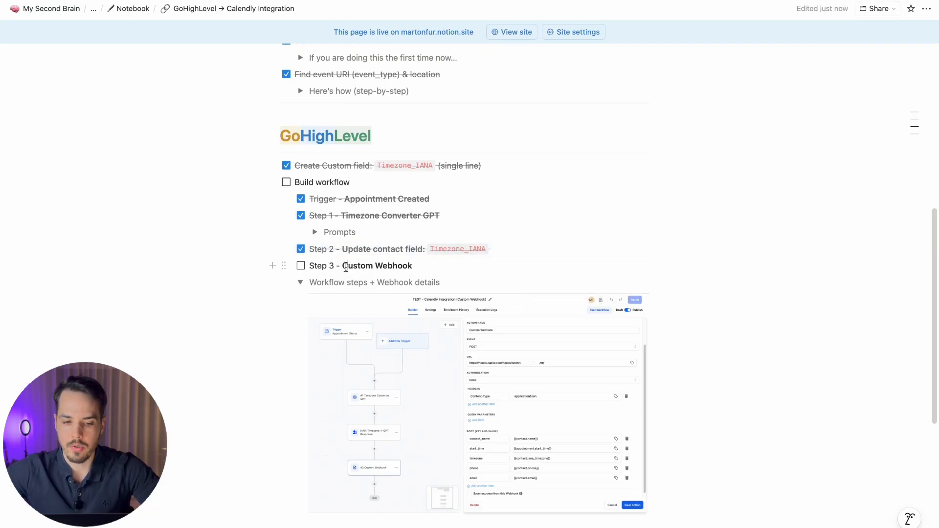
Step: Enlarge the Custom Webhook setup screenshot in the Notion notes
{"action": "left_click_drag", "start_coordinate": [343, 266], "coordinate": [433, 266]}
{"action": "left_click", "coordinate": [434, 266]}
{"action": "left_click", "coordinate": [446, 380]}
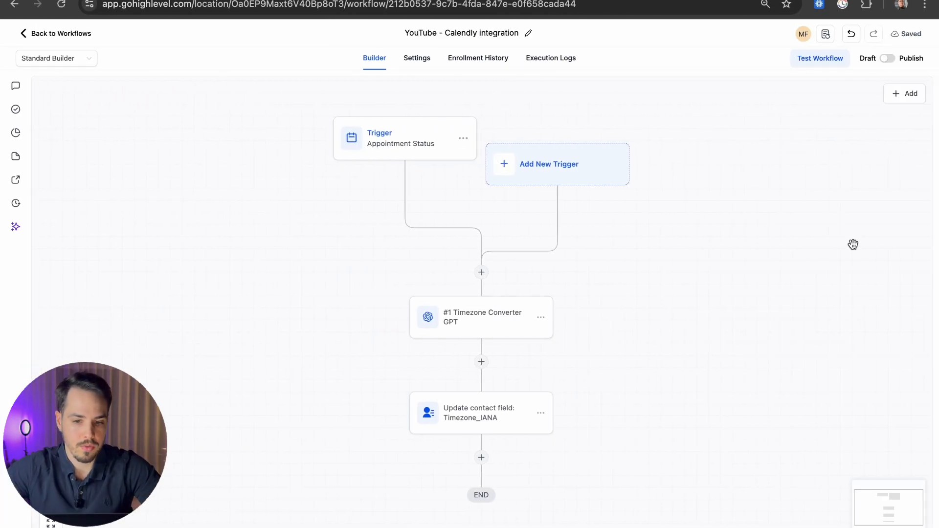
{"action": "key", "text": "ctrl+Tab"}
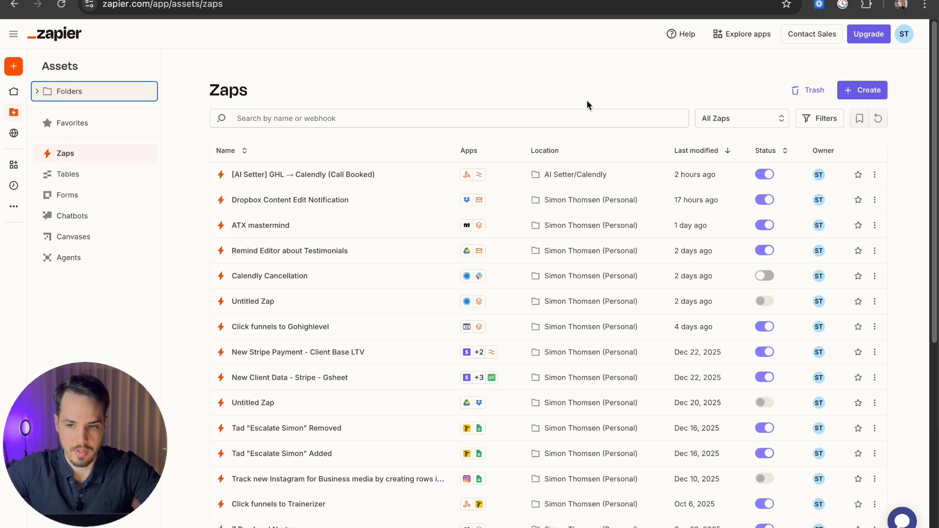
Step: Create a new Zap and search the trigger app picker for 'webhook'
{"action": "left_click", "coordinate": [852, 95]}
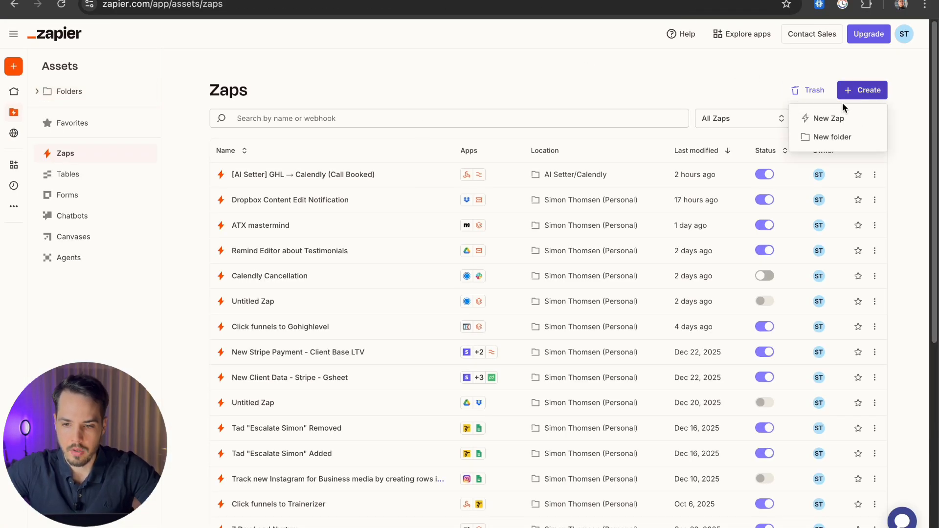
{"action": "left_click", "coordinate": [835, 117]}
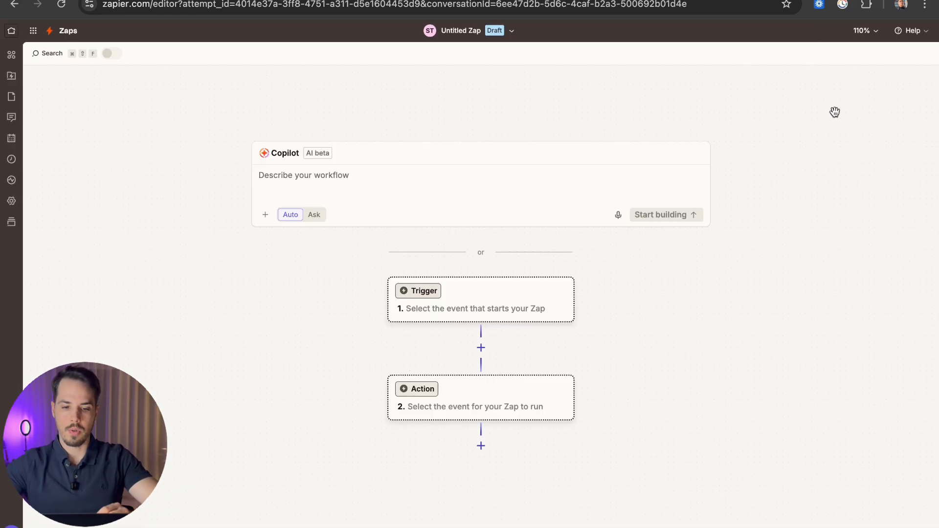
{"action": "left_click_drag", "start_coordinate": [638, 368], "coordinate": [626, 335]}
{"action": "left_click", "coordinate": [487, 282]}
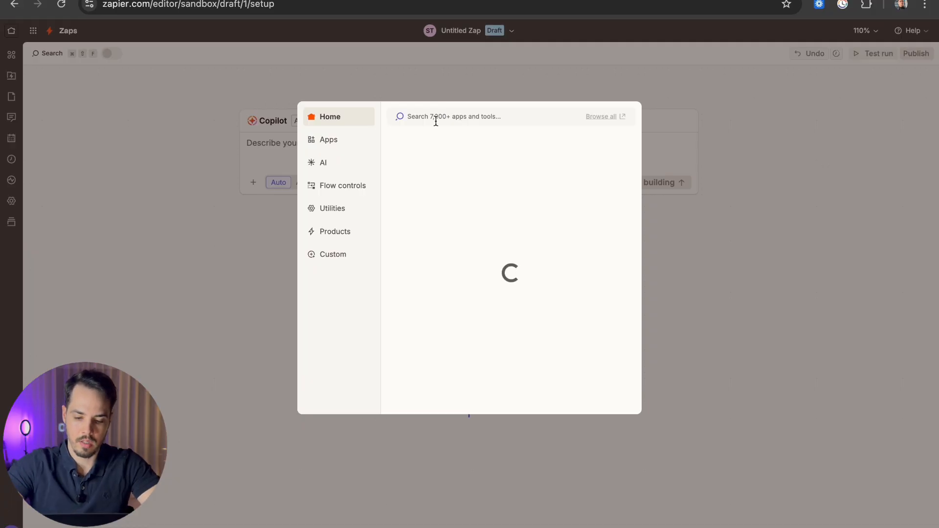
{"action": "type", "text": "webhook"}
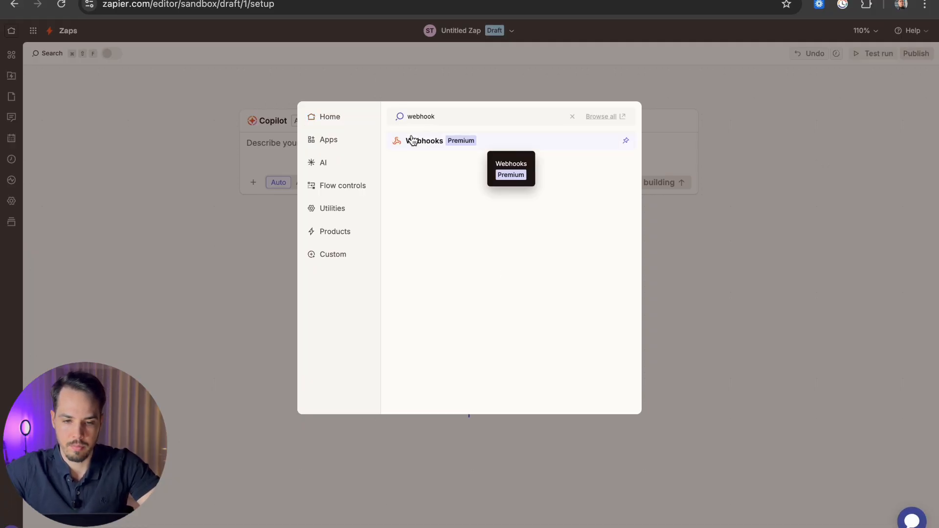
Step: Set the trigger to Webhooks by Zapier Catch Hook and copy its generated webhook URL
{"action": "left_click", "coordinate": [417, 143]}
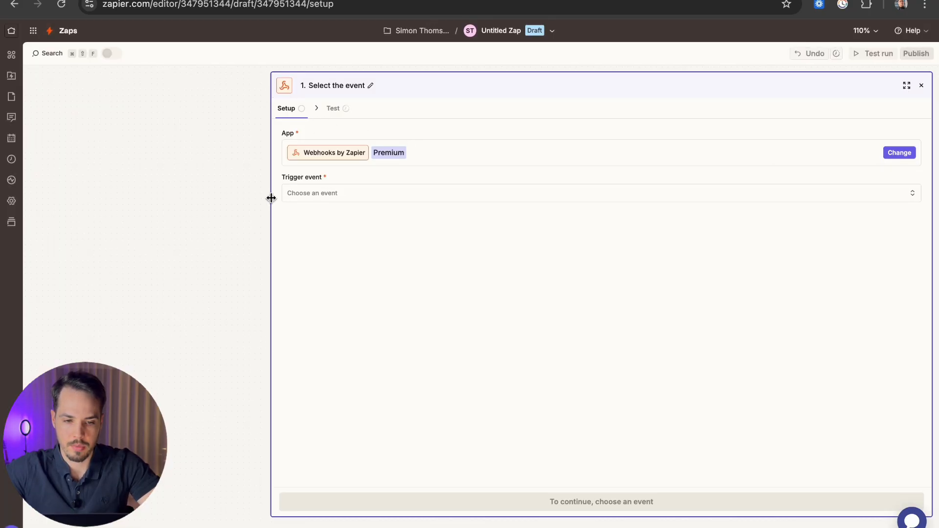
{"action": "left_click_drag", "start_coordinate": [271, 202], "coordinate": [585, 216]}
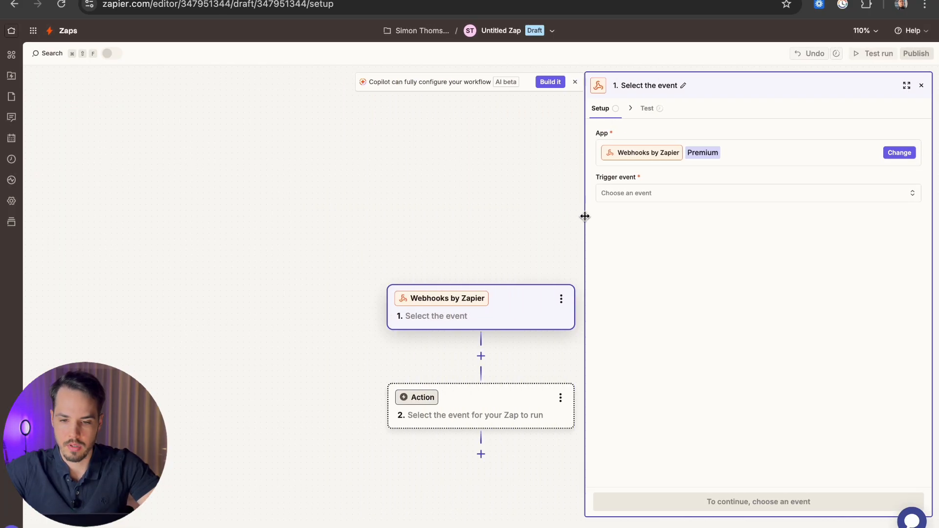
{"action": "left_click", "coordinate": [664, 192]}
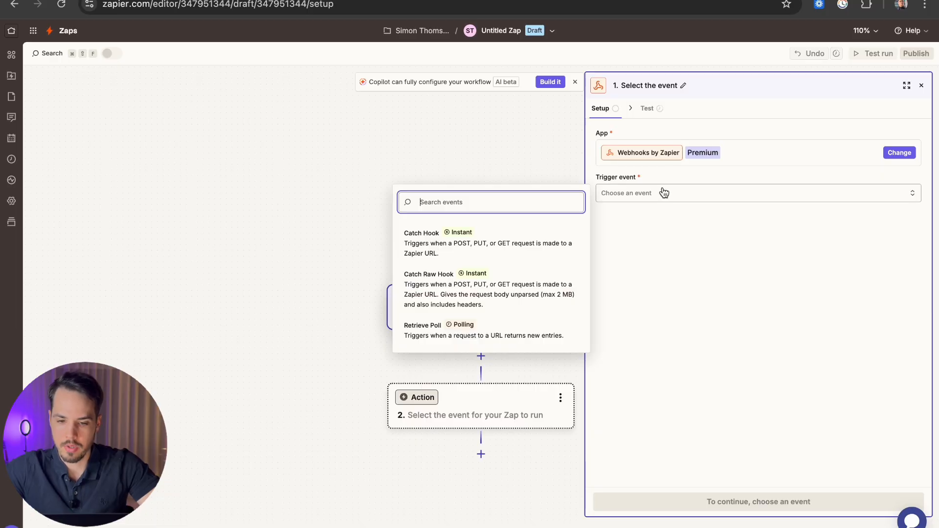
{"action": "left_click", "coordinate": [433, 239]}
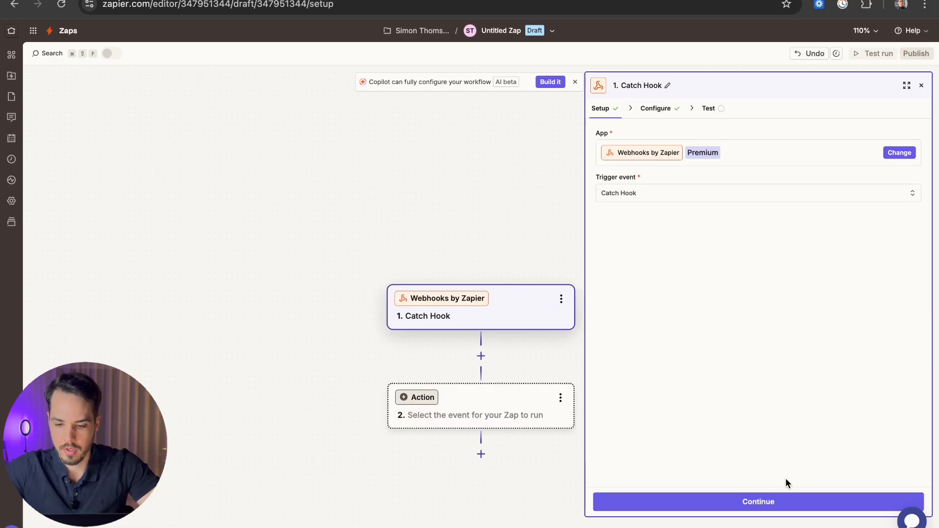
{"action": "left_click", "coordinate": [786, 496]}
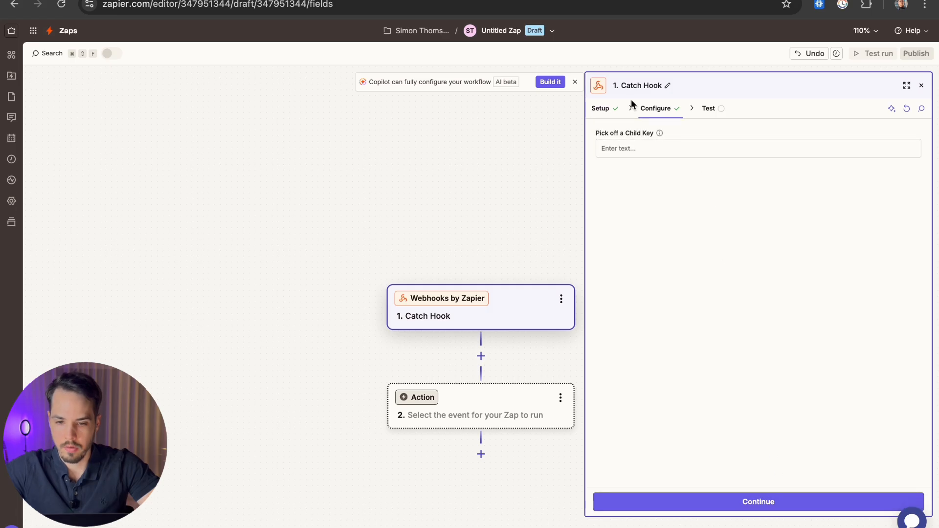
{"action": "left_click", "coordinate": [754, 504]}
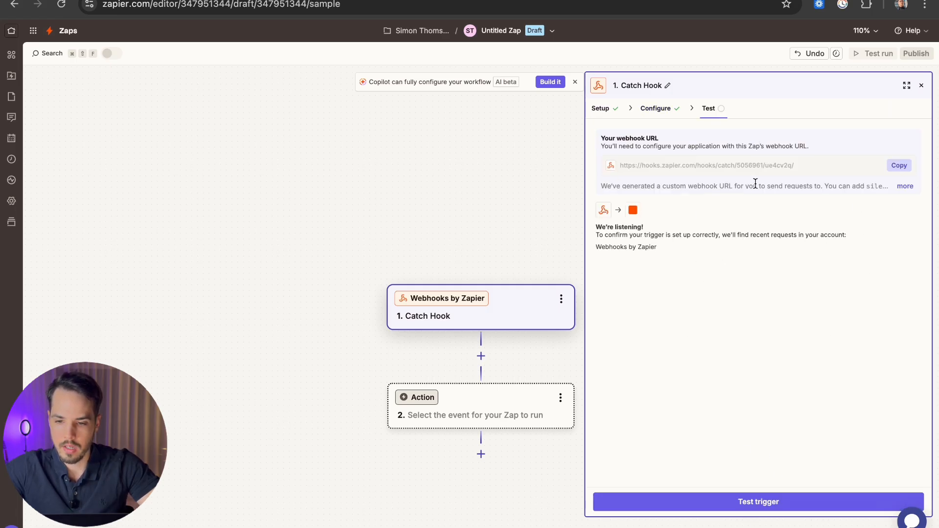
{"action": "left_click_drag", "start_coordinate": [812, 166], "coordinate": [621, 165]}
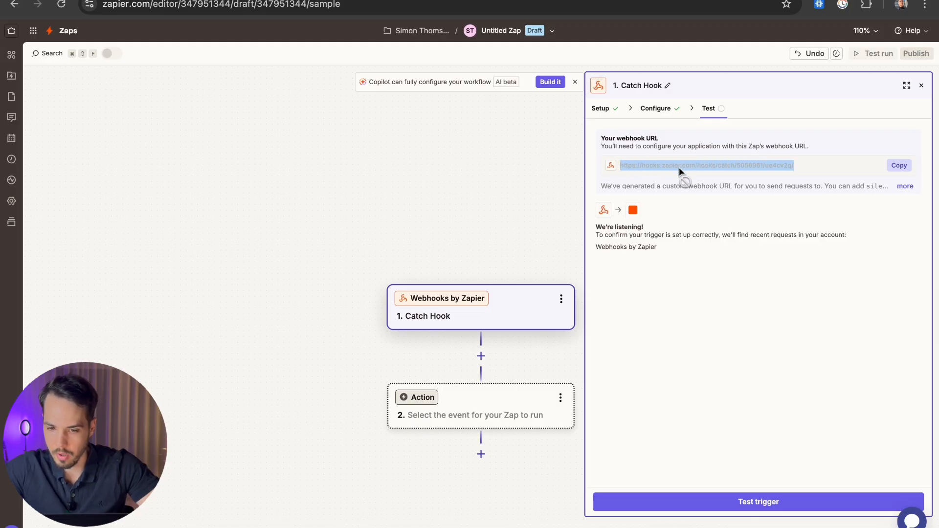
{"action": "left_click", "coordinate": [899, 165]}
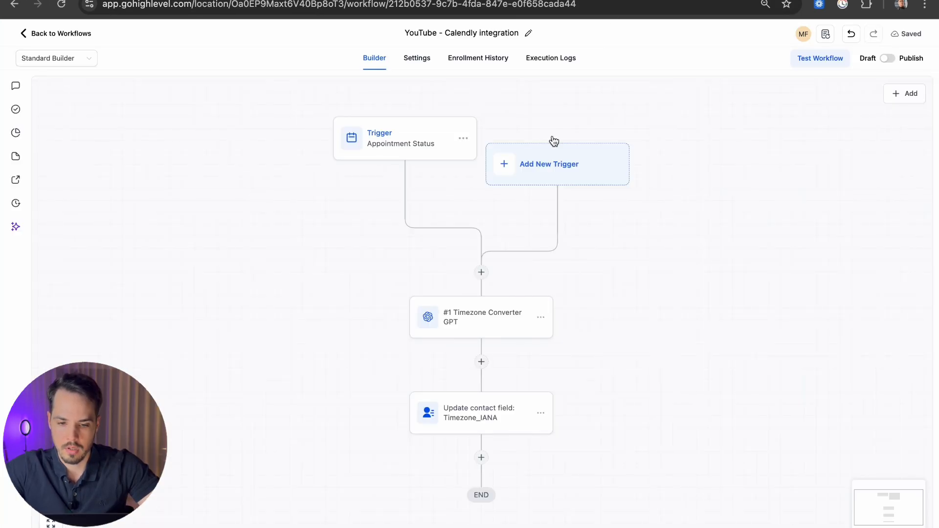
Step: Search actions for 'custom' and add a Custom Webhook after the Timezone_IANA update step
{"action": "scroll", "coordinate": [635, 409], "scroll_direction": "down", "scroll_amount": 3}
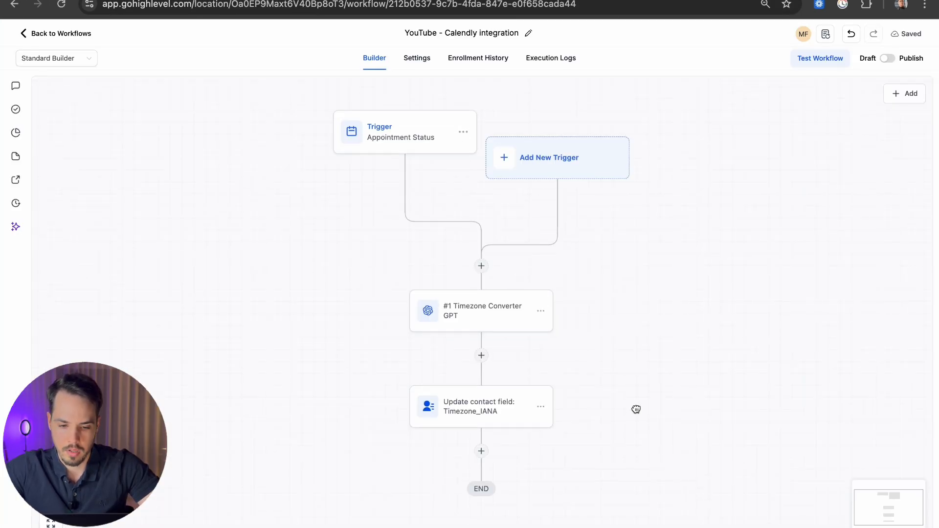
{"action": "left_click", "coordinate": [482, 350]}
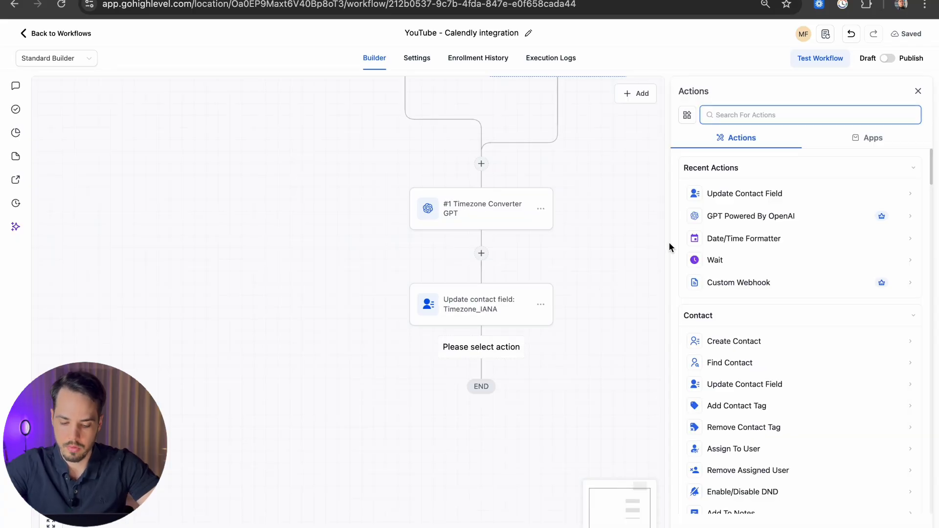
{"action": "type", "text": "custom"}
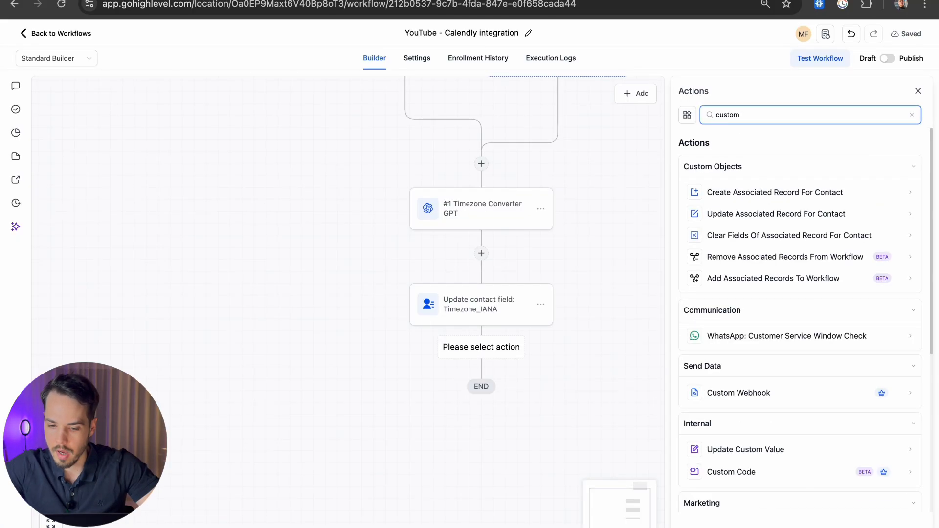
{"action": "mouse_move", "coordinate": [882, 395]}
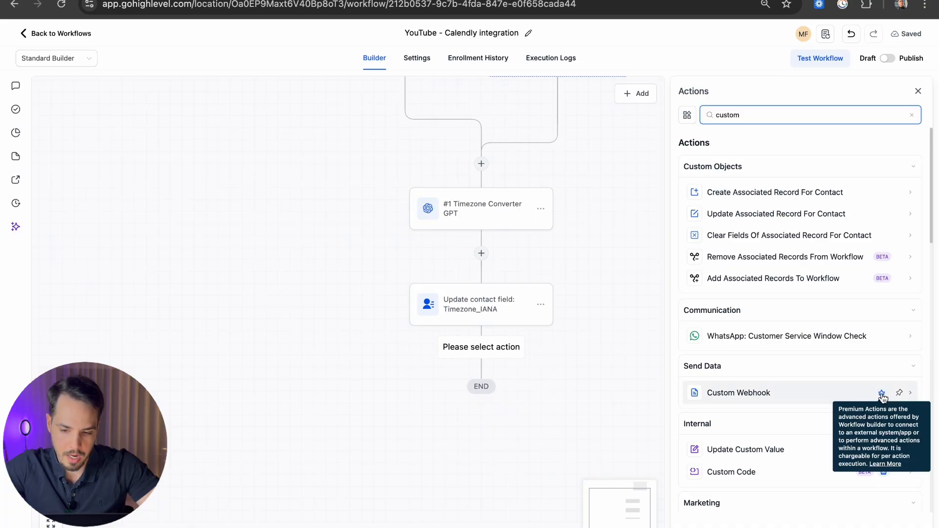
{"action": "left_click", "coordinate": [823, 393]}
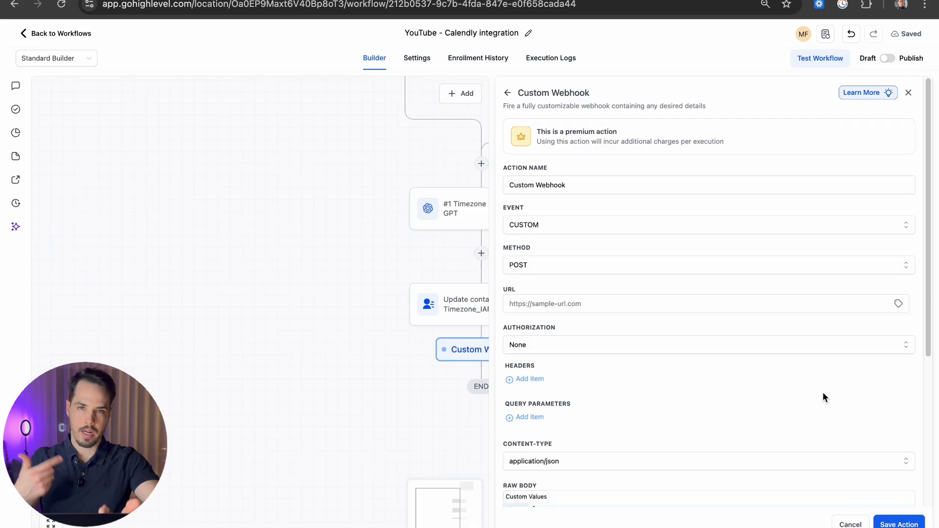
Step: Set the webhook event to POST and paste the Zapier catch-hook URL
{"action": "left_click", "coordinate": [653, 232]}
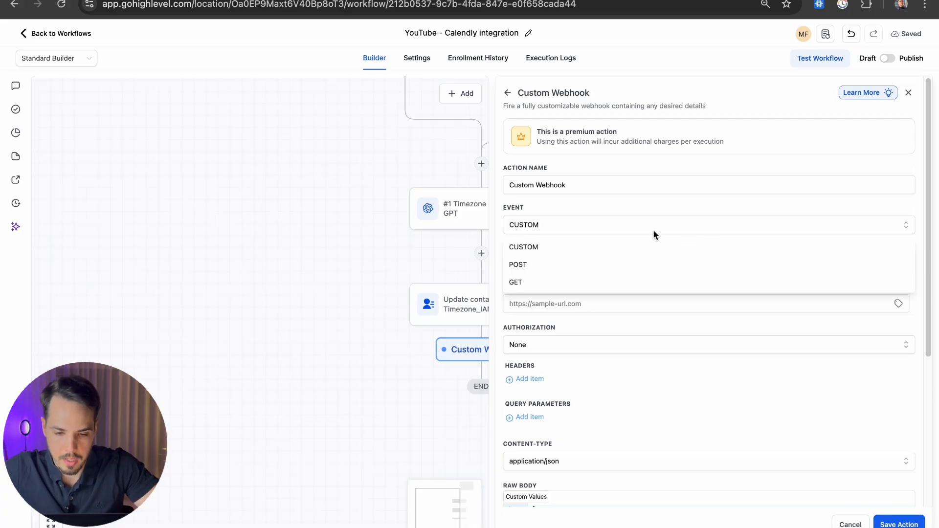
{"action": "left_click", "coordinate": [537, 266]}
{"action": "left_click", "coordinate": [528, 262]}
{"action": "key", "text": "ctrl+v"}
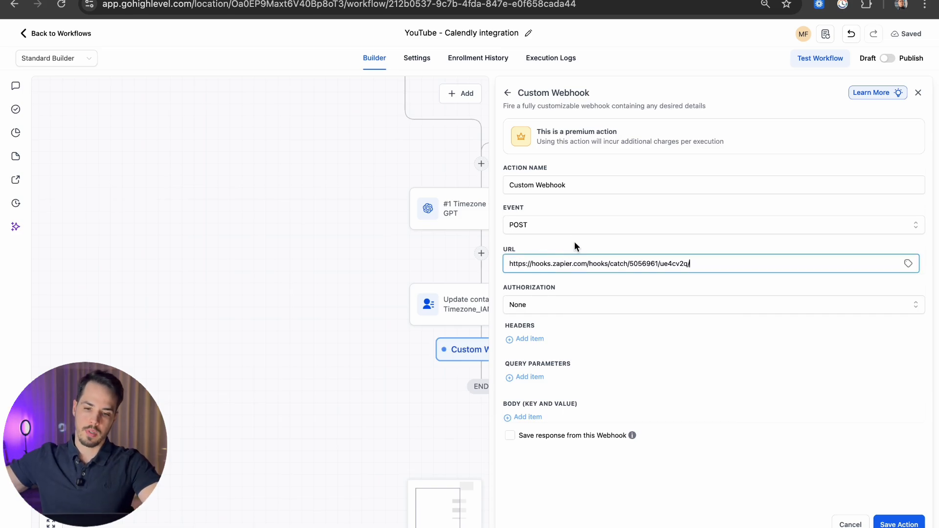
{"action": "left_click", "coordinate": [574, 242]}
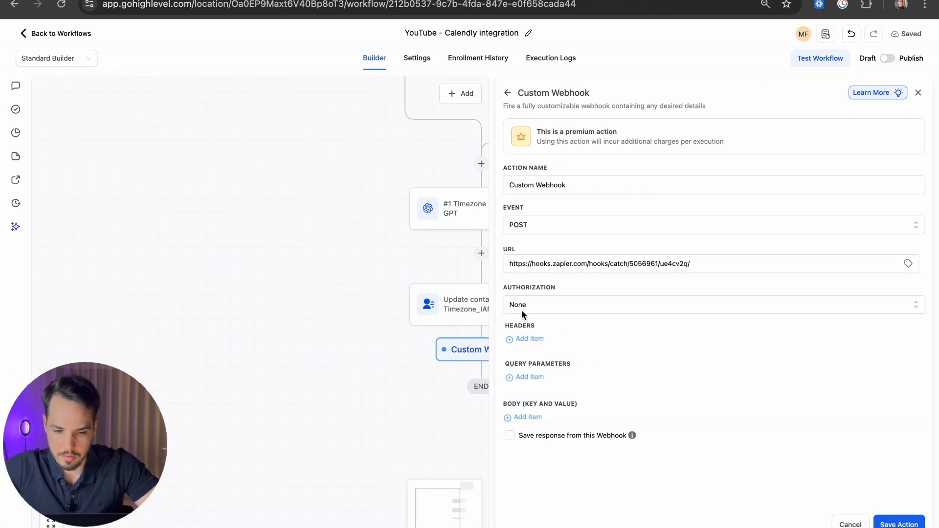
Step: Add a Content-Type header with value application/json
{"action": "left_click", "coordinate": [520, 340]}
{"action": "left_click", "coordinate": [559, 343]}
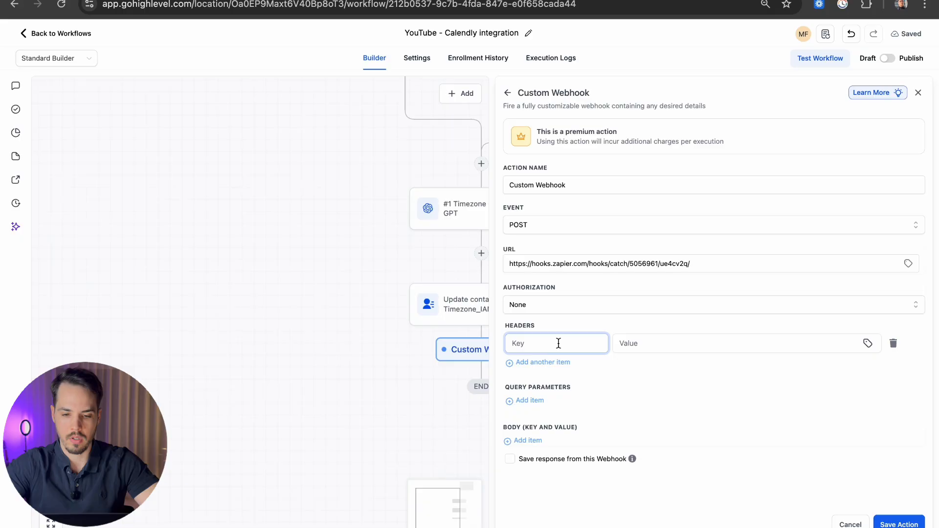
{"action": "type", "text": "Content-Typ"}
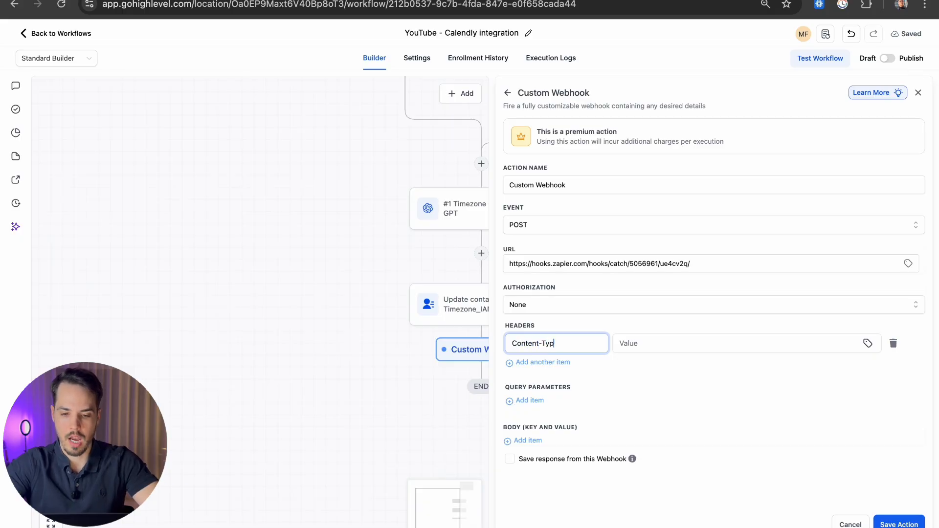
{"action": "type", "text": "e"}
{"action": "key", "text": "Tab"}
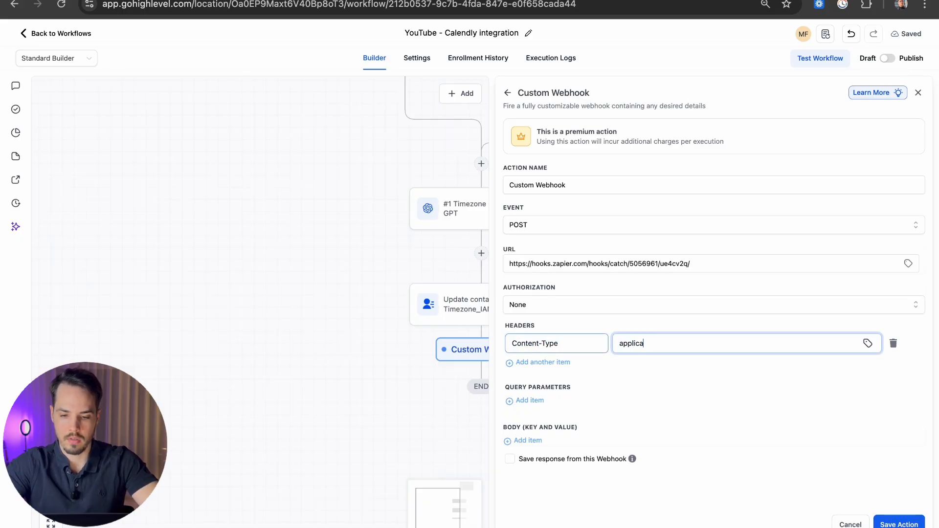
{"action": "type", "text": "application/ja"}
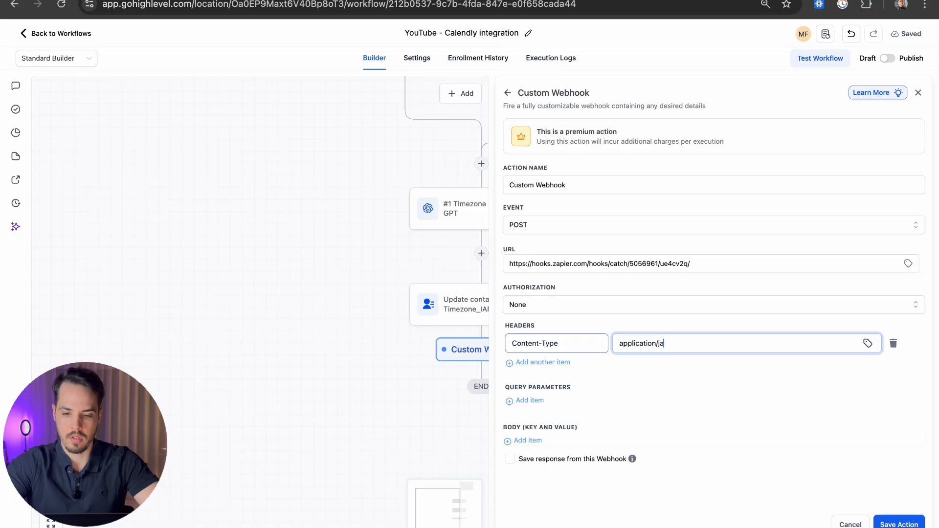
{"action": "key", "text": "BackSpace"}
{"action": "type", "text": "son"}
{"action": "left_click", "coordinate": [561, 350]}
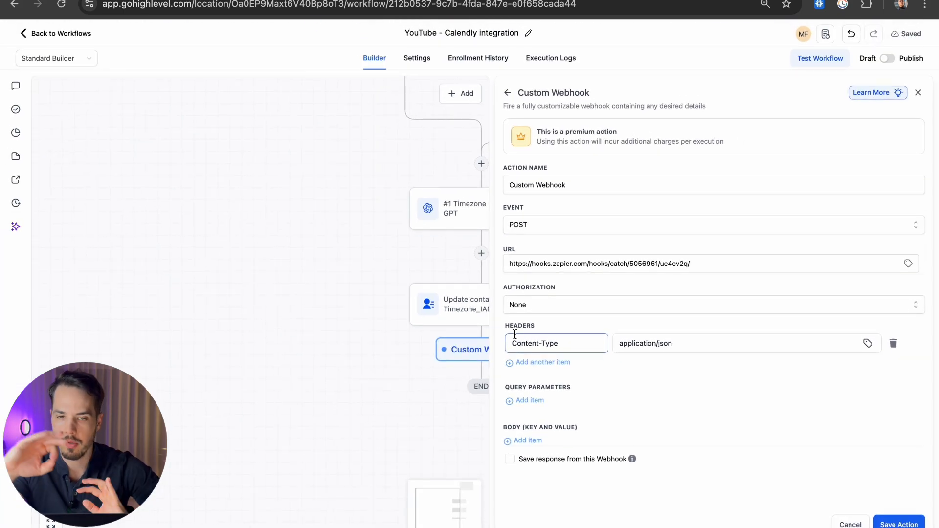
{"action": "left_click", "coordinate": [528, 440]}
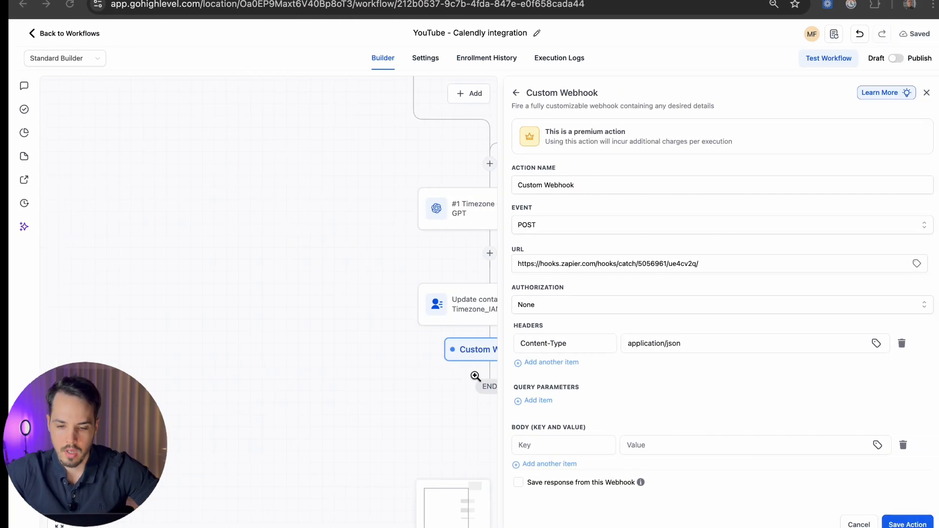
Step: Add body rows until the webhook body has five key/value rows
{"action": "left_click", "coordinate": [533, 463]}
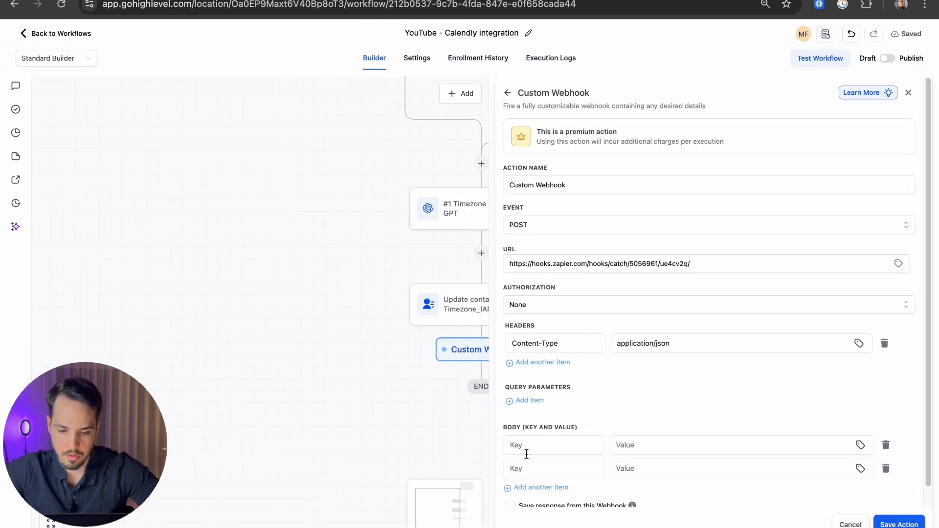
{"action": "scroll", "coordinate": [535, 452], "scroll_direction": "down", "scroll_amount": 1}
{"action": "left_click", "coordinate": [545, 465]}
{"action": "scroll", "coordinate": [536, 464], "scroll_direction": "down", "scroll_amount": 1}
{"action": "left_click", "coordinate": [536, 468]}
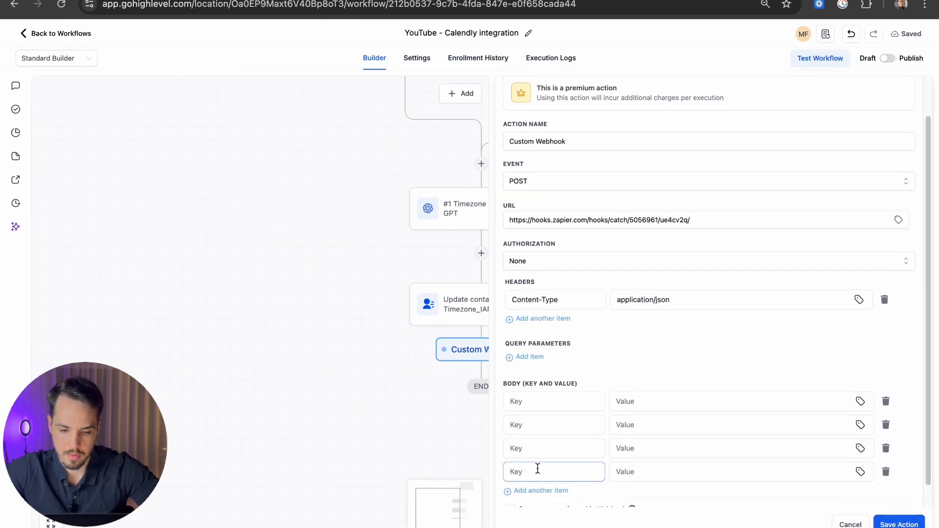
{"action": "scroll", "coordinate": [535, 467], "scroll_direction": "down", "scroll_amount": 1}
{"action": "left_click", "coordinate": [536, 465]}
Step: Enter the body keys name, email, phone, start_time and timezone
{"action": "left_click", "coordinate": [535, 377]}
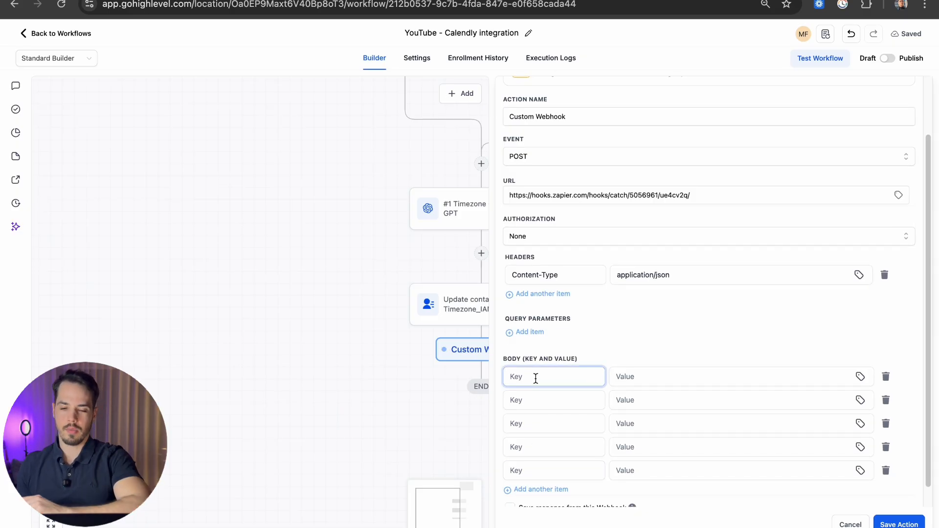
{"action": "type", "text": "name"}
{"action": "left_click", "coordinate": [569, 400]}
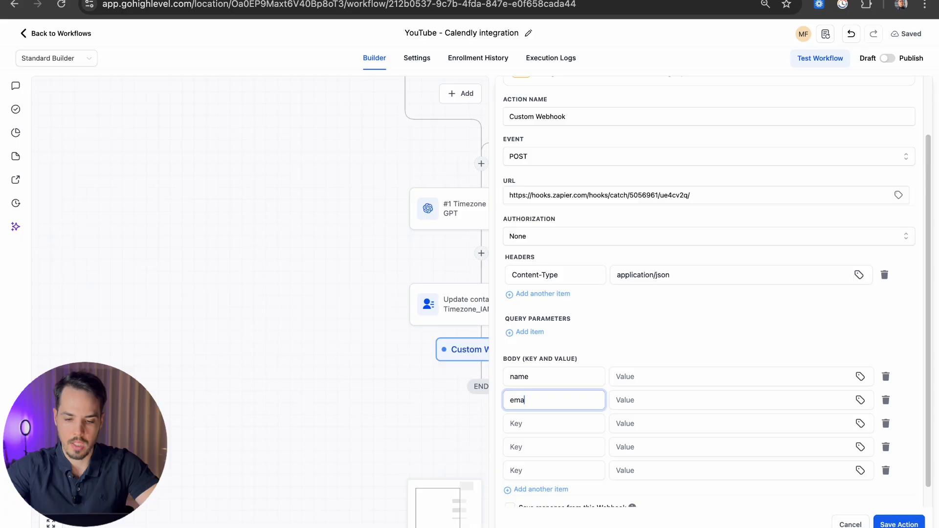
{"action": "left_click", "coordinate": [516, 416]}
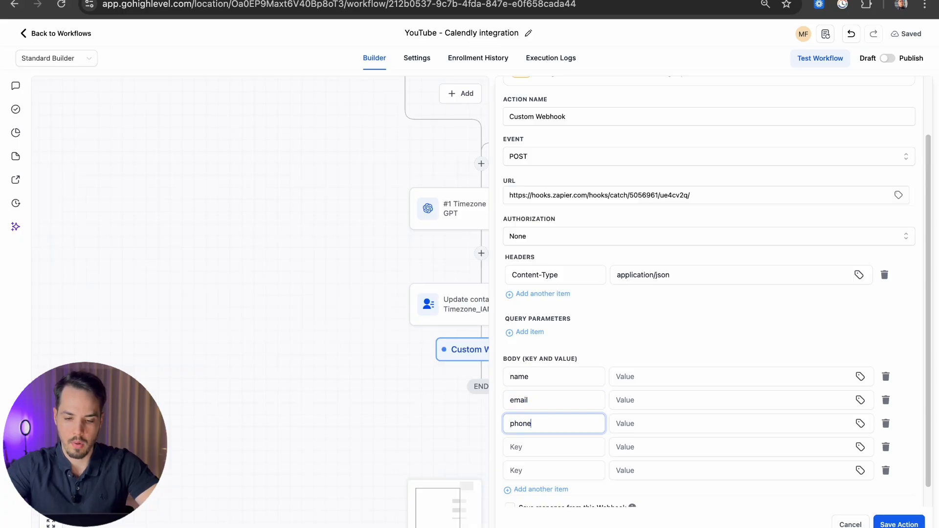
{"action": "left_click", "coordinate": [527, 443]}
{"action": "type", "text": "sta"}
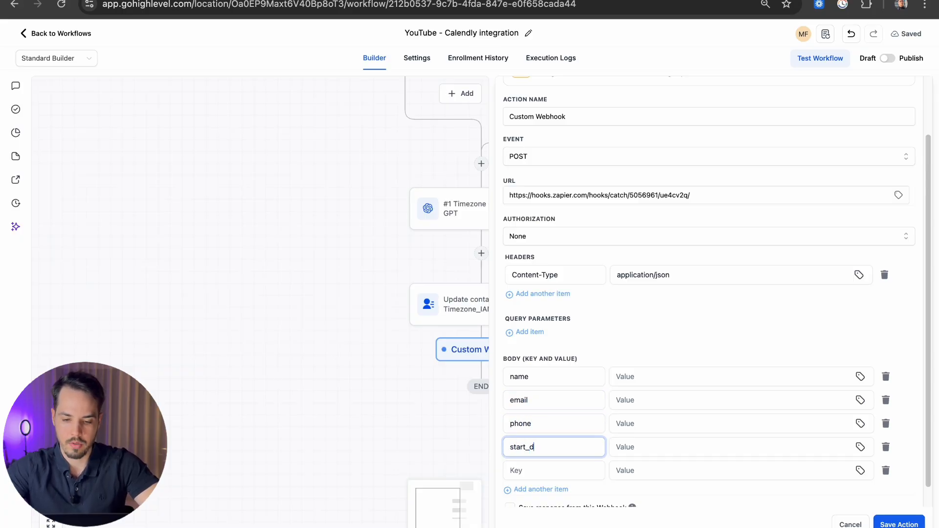
{"action": "type", "text": "rt_time"}
{"action": "left_click", "coordinate": [514, 472]}
{"action": "type", "text": "t"}
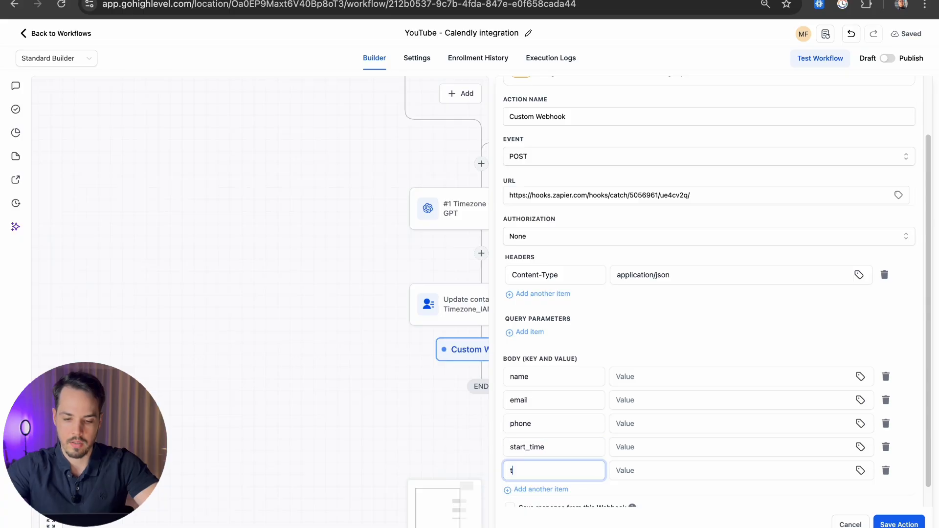
{"action": "type", "text": "imezone"}
{"action": "left_click", "coordinate": [594, 357]}
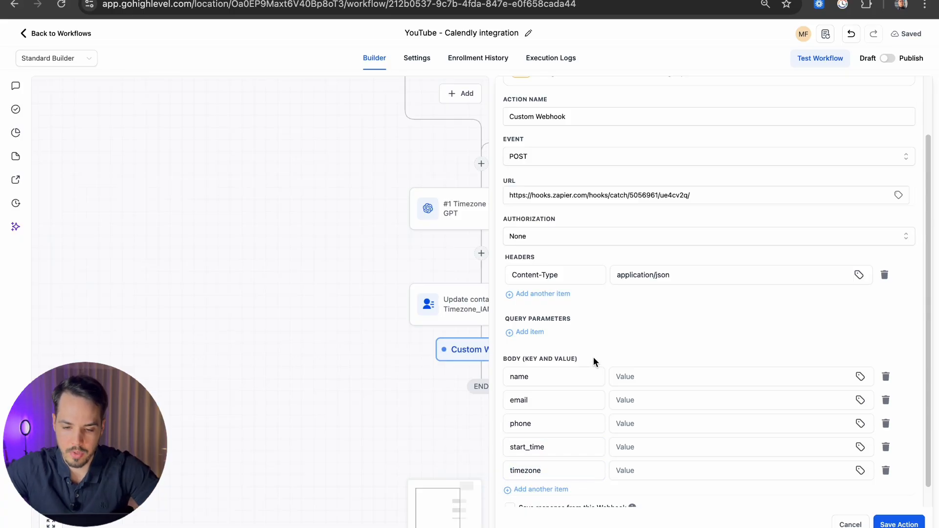
{"action": "scroll", "coordinate": [607, 347], "scroll_direction": "down", "scroll_amount": 1}
{"action": "left_click", "coordinate": [693, 354]}
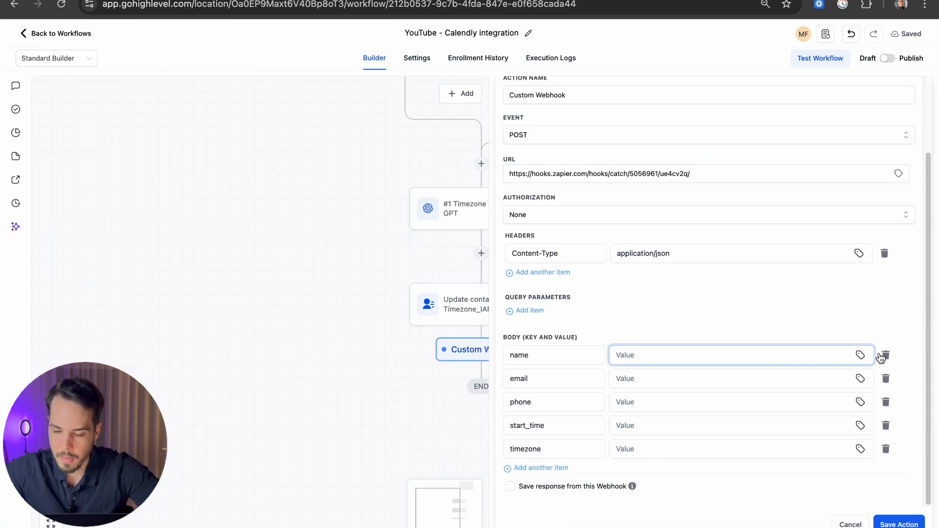
Step: Browse the contact variables in the picker and remove a stray contact name variable from the header
{"action": "left_click", "coordinate": [860, 354]}
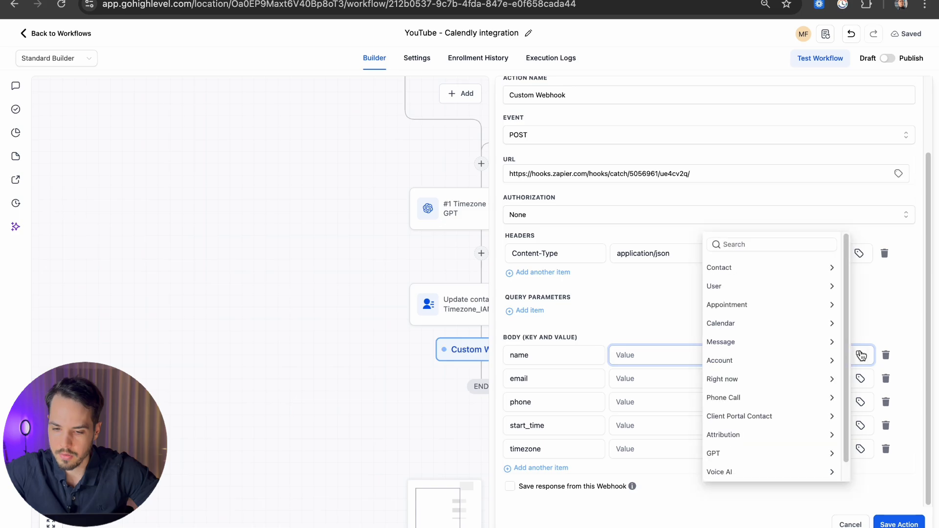
{"action": "left_click", "coordinate": [717, 267]}
{"action": "left_click", "coordinate": [684, 329]}
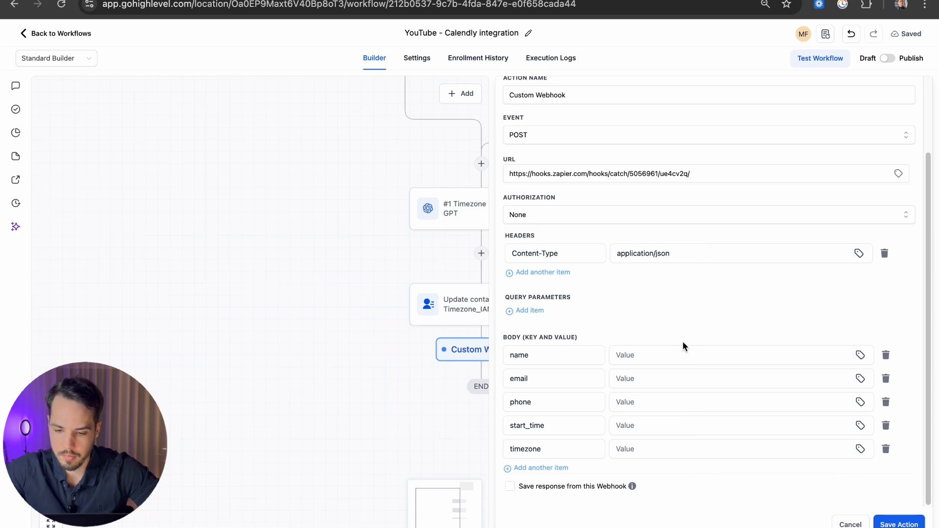
{"action": "left_click", "coordinate": [860, 354]}
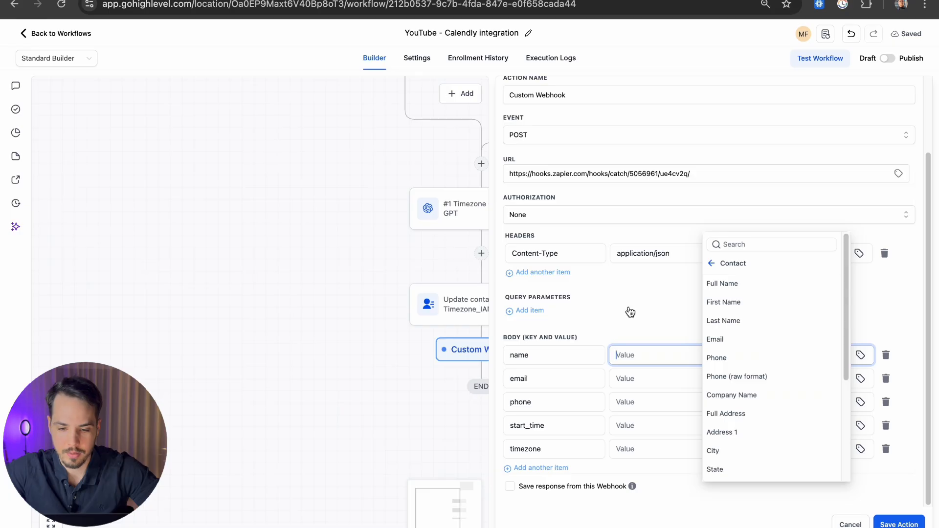
{"action": "left_click", "coordinate": [670, 281]}
{"action": "left_click", "coordinate": [702, 254]}
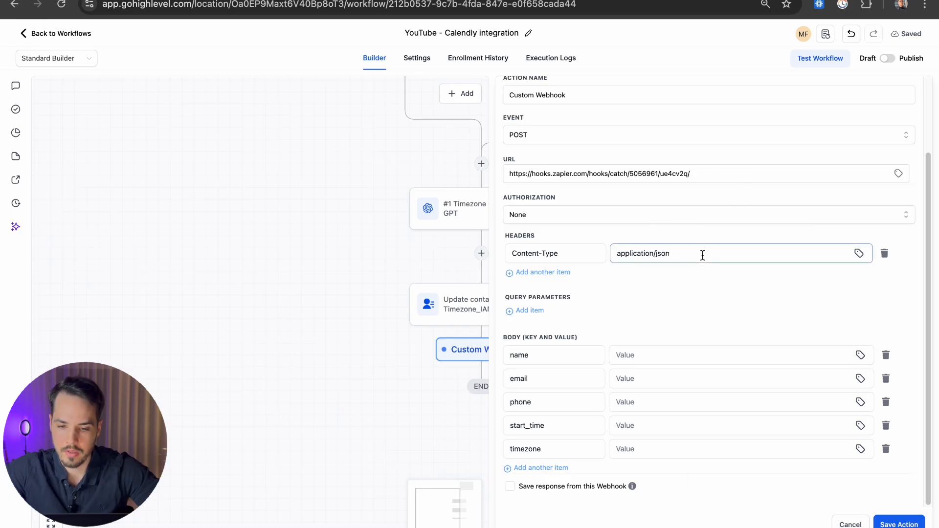
{"action": "left_click", "coordinate": [861, 254]}
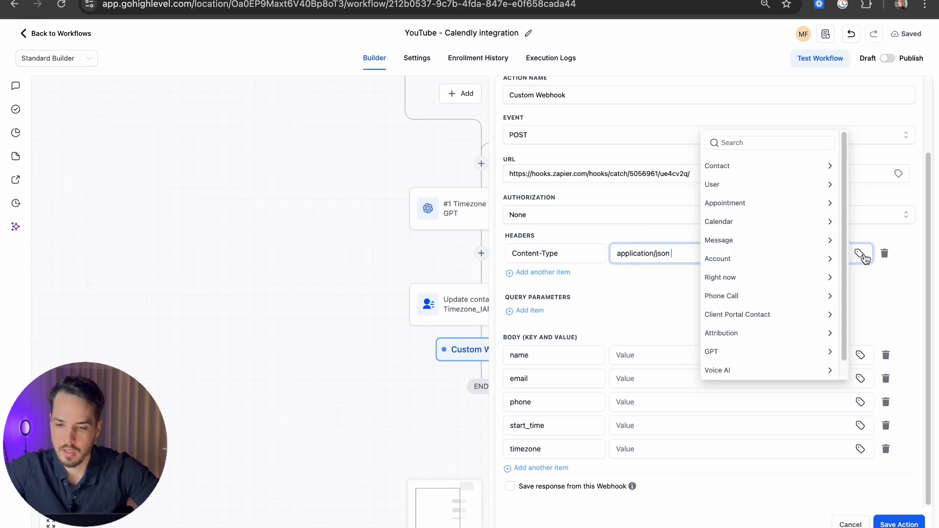
{"action": "left_click", "coordinate": [739, 166]}
{"action": "left_click", "coordinate": [733, 186]}
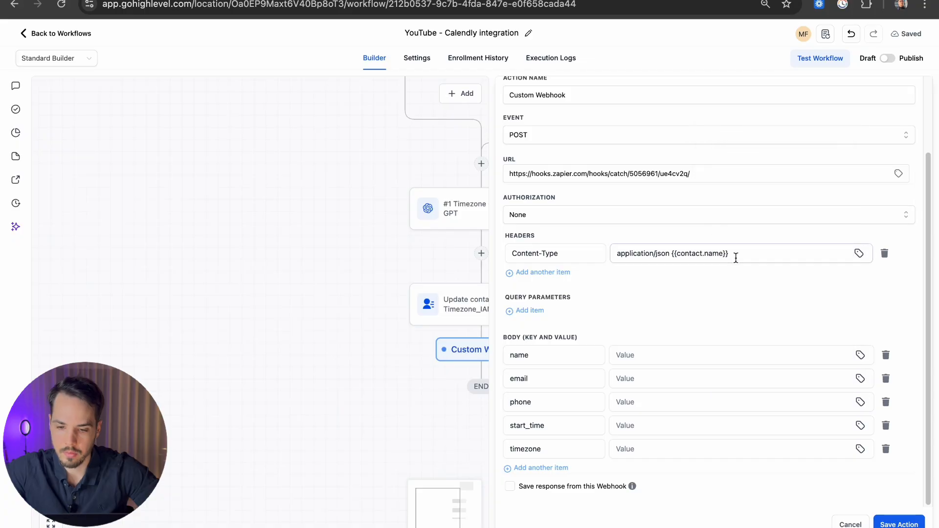
{"action": "left_click_drag", "start_coordinate": [736, 256], "coordinate": [677, 256]}
{"action": "key", "text": "BackSpace"}
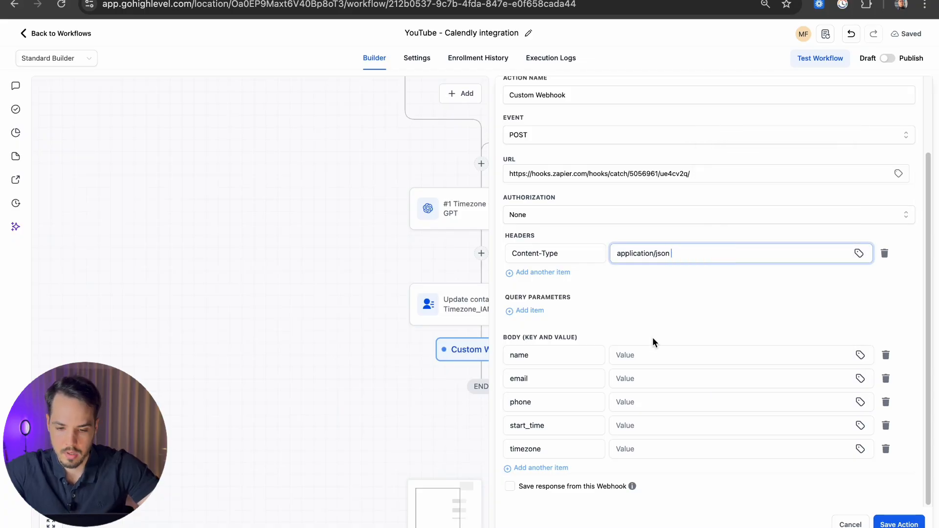
Step: Move the contact Email variable from the header value into the email body value
{"action": "left_click", "coordinate": [646, 348]}
{"action": "left_click", "coordinate": [717, 254]}
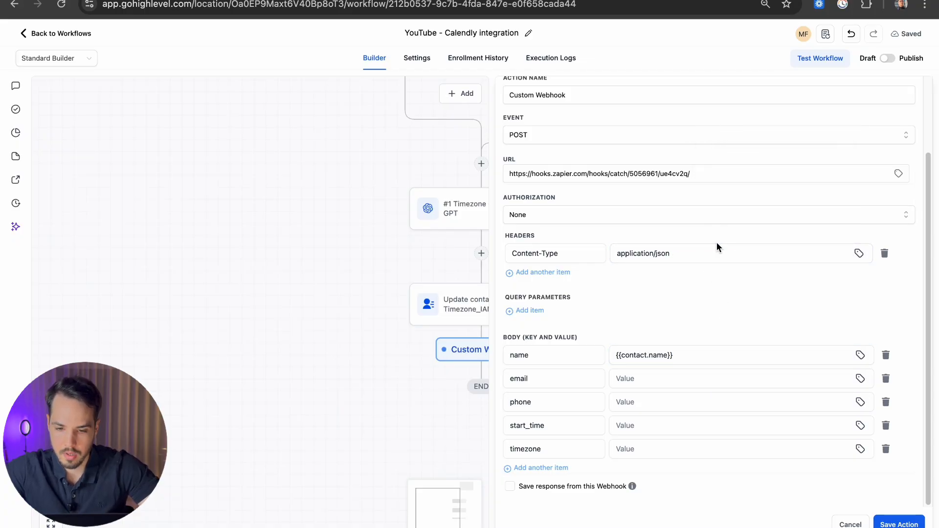
{"action": "left_click", "coordinate": [858, 254]}
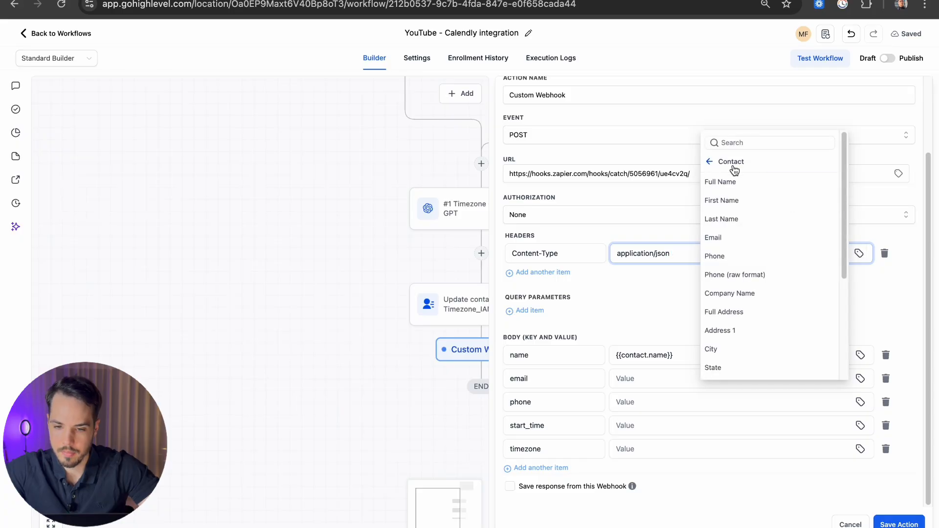
{"action": "left_click", "coordinate": [717, 239]}
{"action": "left_click_drag", "start_coordinate": [728, 253], "coordinate": [685, 253]}
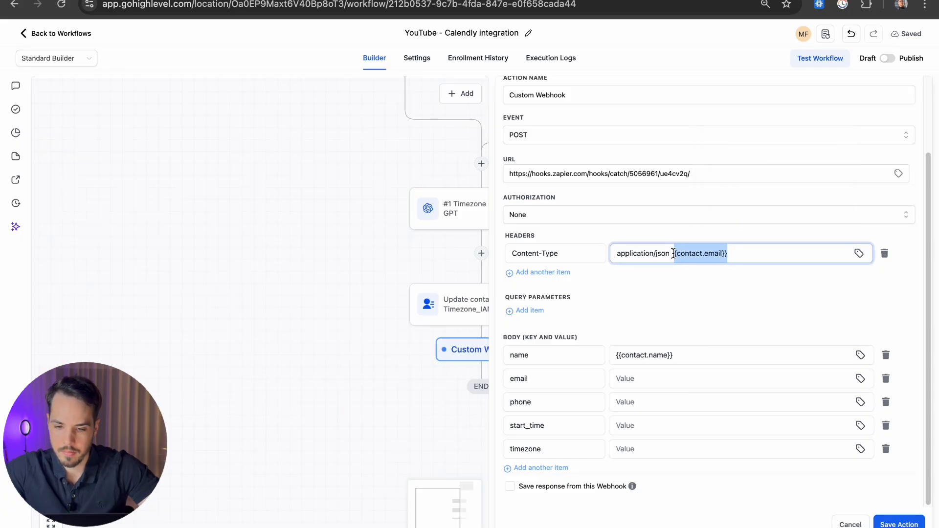
{"action": "key", "text": "ctrl+x"}
{"action": "left_click", "coordinate": [643, 378]}
{"action": "key", "text": "ctrl+v"}
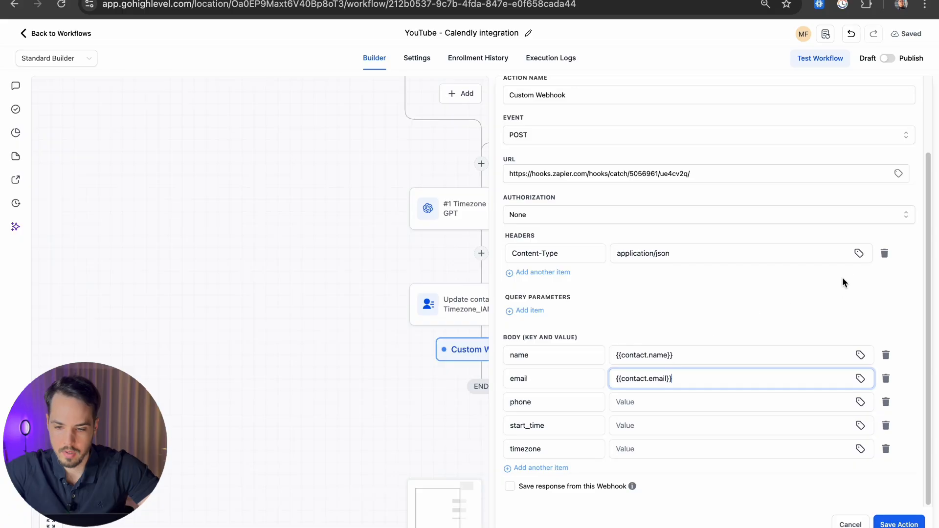
Step: Move the contact Phone variable from the header value into the phone body value
{"action": "left_click", "coordinate": [847, 257]}
{"action": "left_click", "coordinate": [858, 254]}
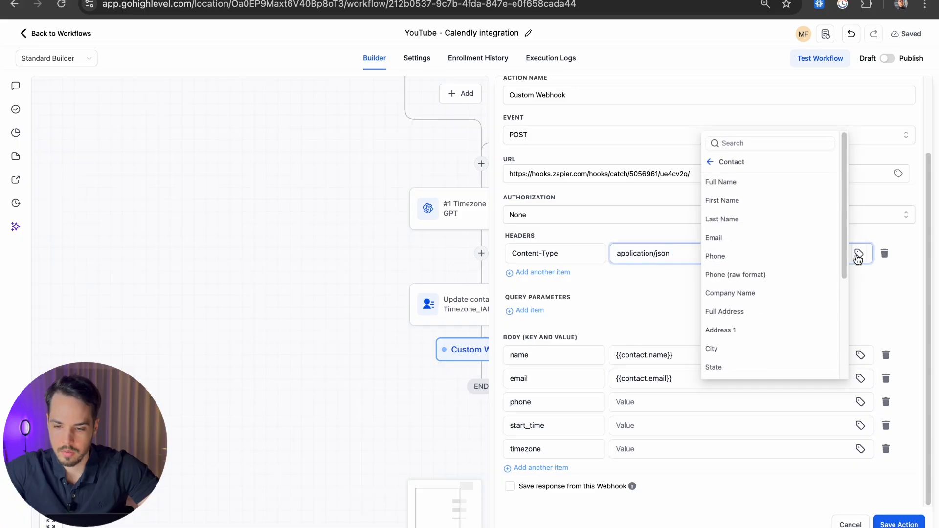
{"action": "left_click", "coordinate": [735, 254]}
{"action": "left_click_drag", "start_coordinate": [731, 253], "coordinate": [673, 255]}
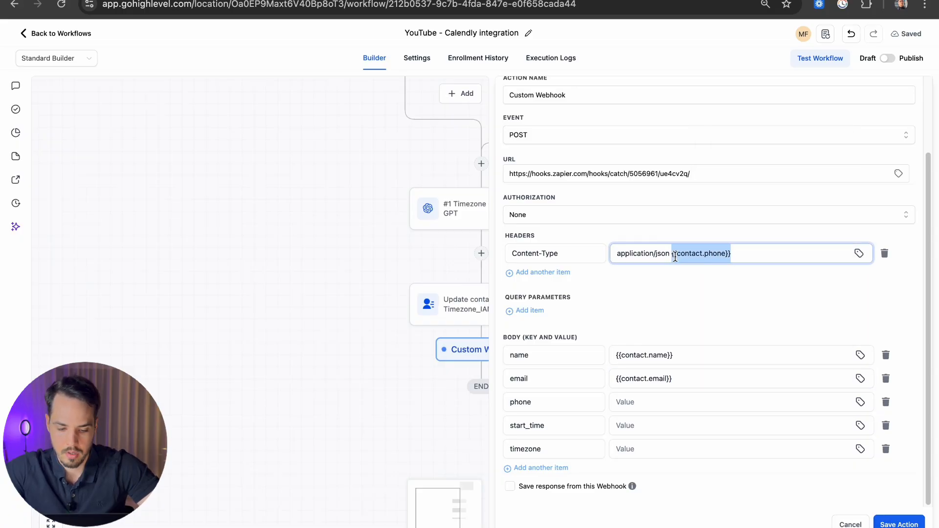
{"action": "key", "text": "ctrl+x"}
{"action": "key", "text": "ctrl+v"}
Step: Insert the appointment Start Date Time variable into the header value for transfer
{"action": "left_click", "coordinate": [712, 254]}
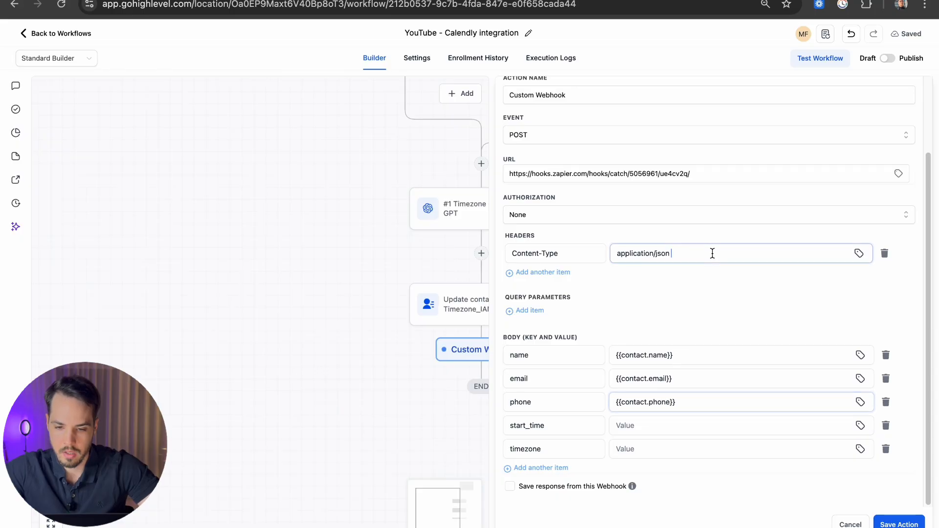
{"action": "left_click", "coordinate": [859, 253]}
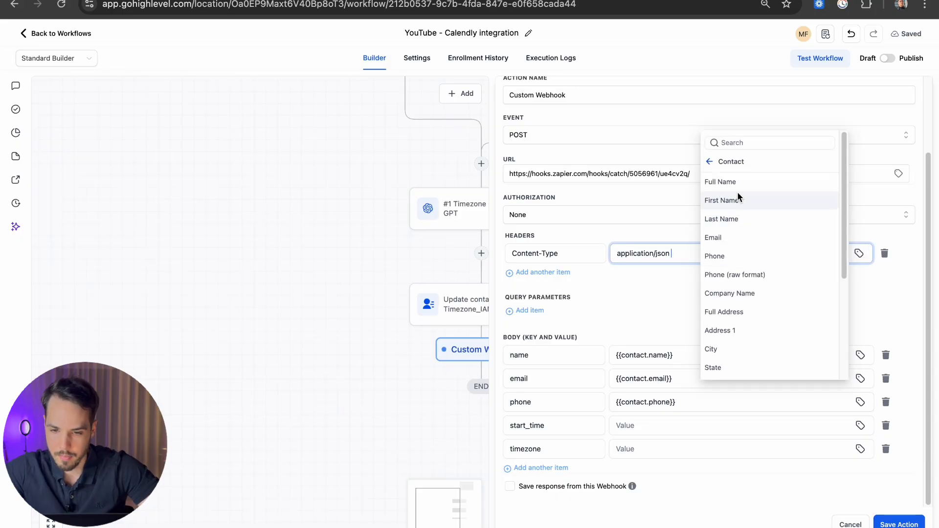
{"action": "left_click", "coordinate": [708, 161]}
{"action": "left_click", "coordinate": [725, 199]}
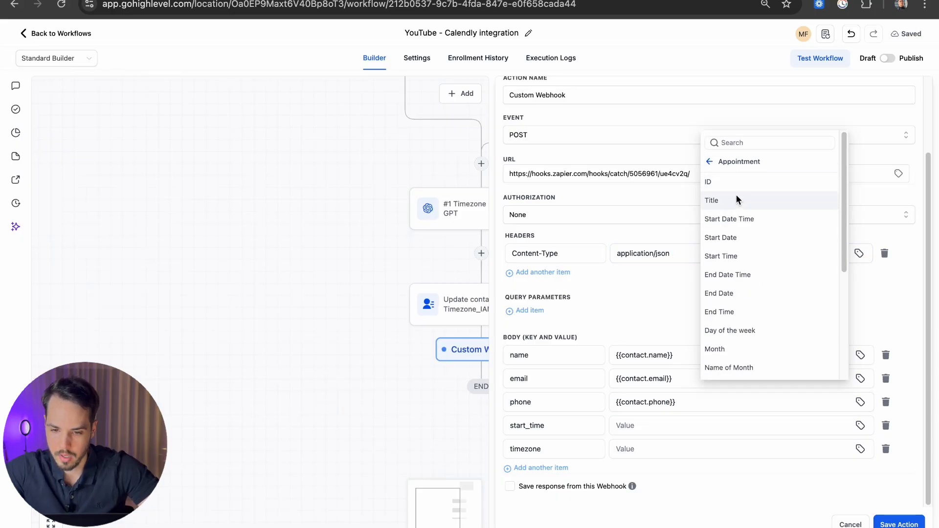
{"action": "left_click", "coordinate": [735, 218]}
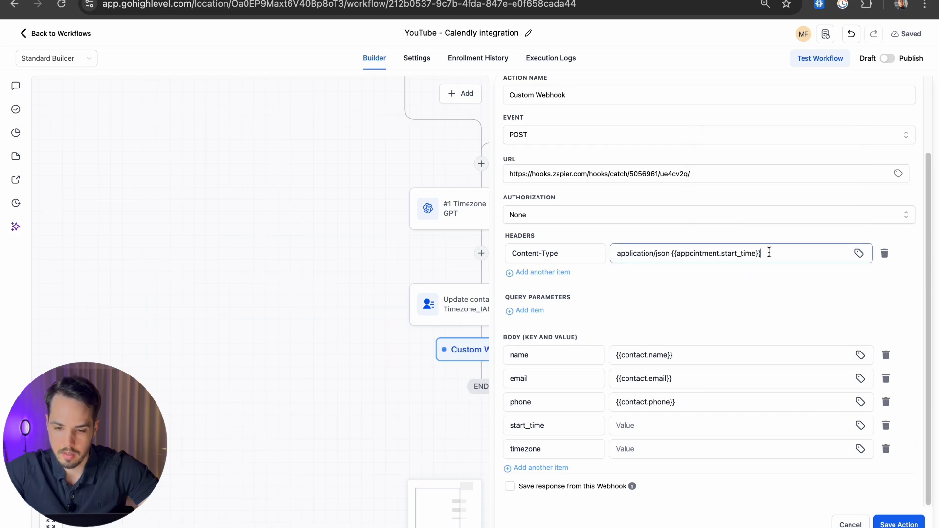
Step: Cut {{appointment.start_time}} from the header and paste it into the start_time body value
{"action": "left_click_drag", "start_coordinate": [769, 253], "coordinate": [673, 259]}
{"action": "key", "text": "ctrl+x"}
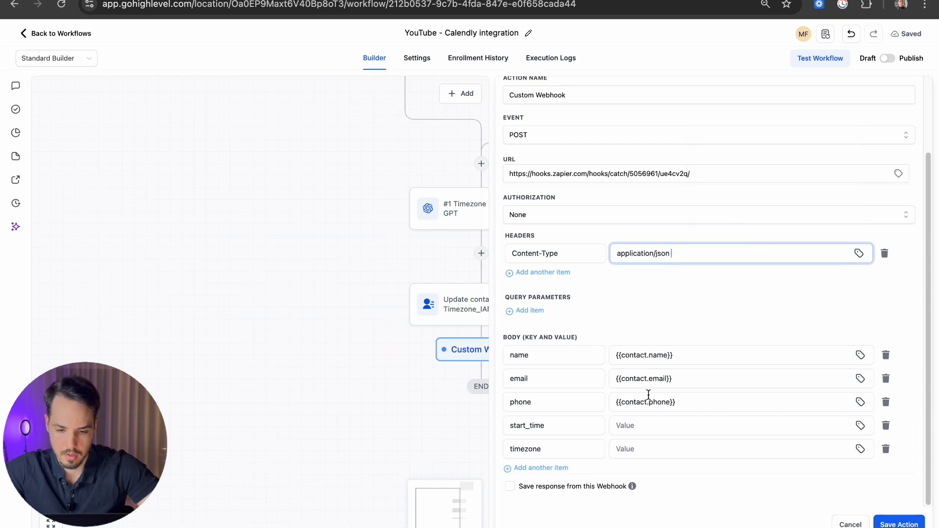
{"action": "left_click", "coordinate": [641, 425]}
{"action": "key", "text": "ctrl+v"}
{"action": "left_click", "coordinate": [677, 453]}
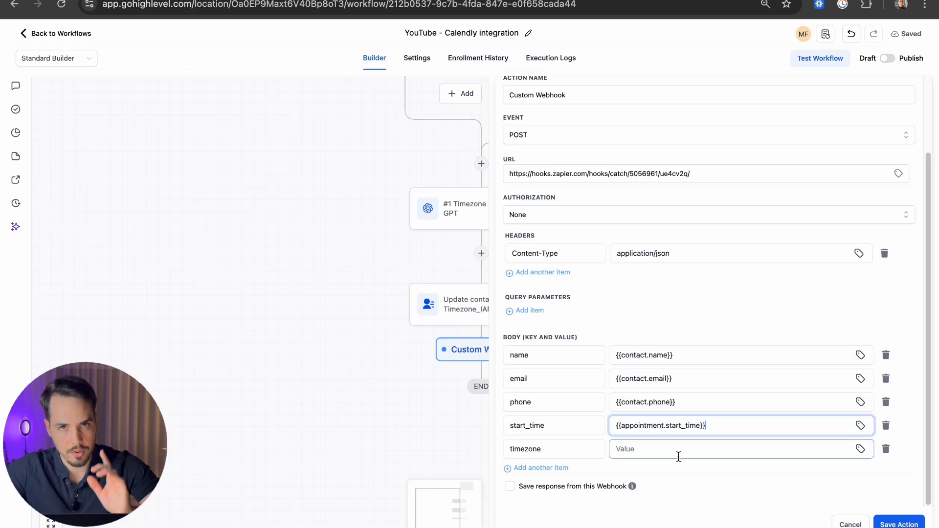
Step: Browse the Contact and Appointment variable categories for a timezone variable
{"action": "left_click", "coordinate": [714, 253]}
{"action": "left_click", "coordinate": [859, 253]}
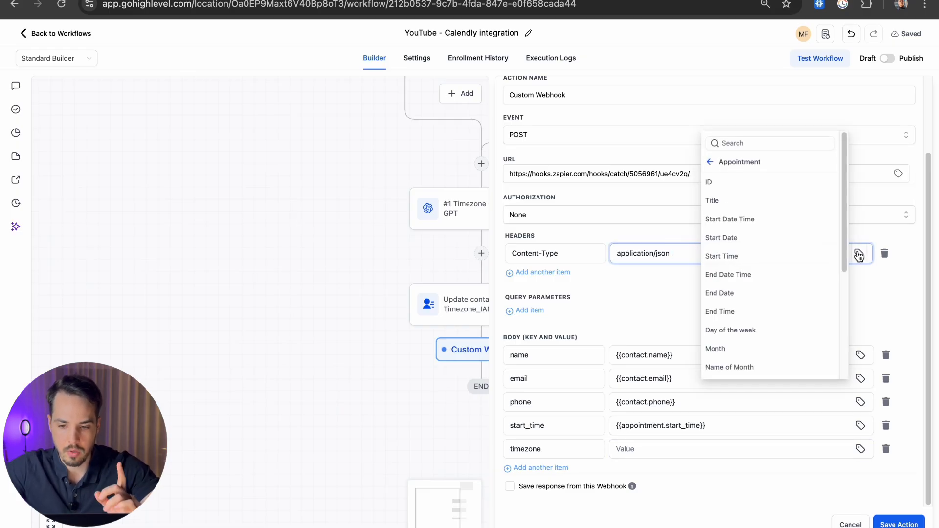
{"action": "left_click", "coordinate": [709, 162]}
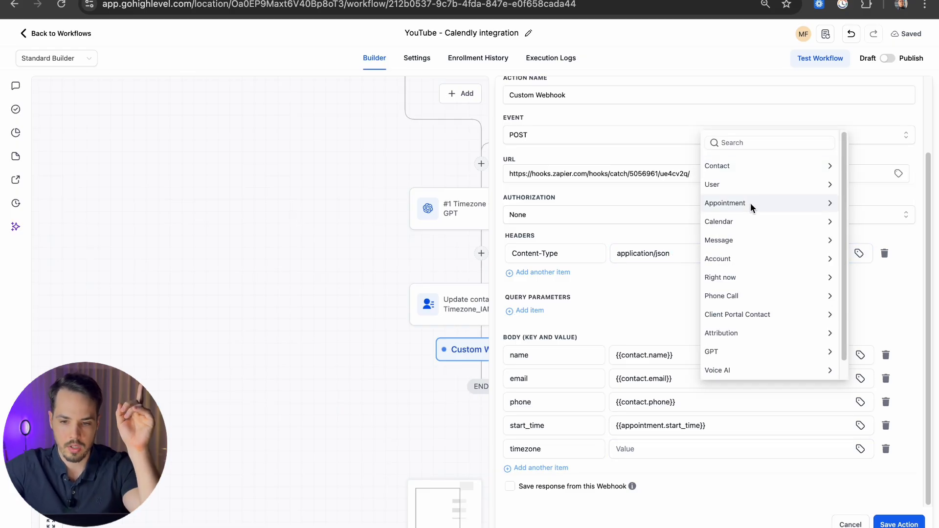
{"action": "left_click", "coordinate": [732, 166]}
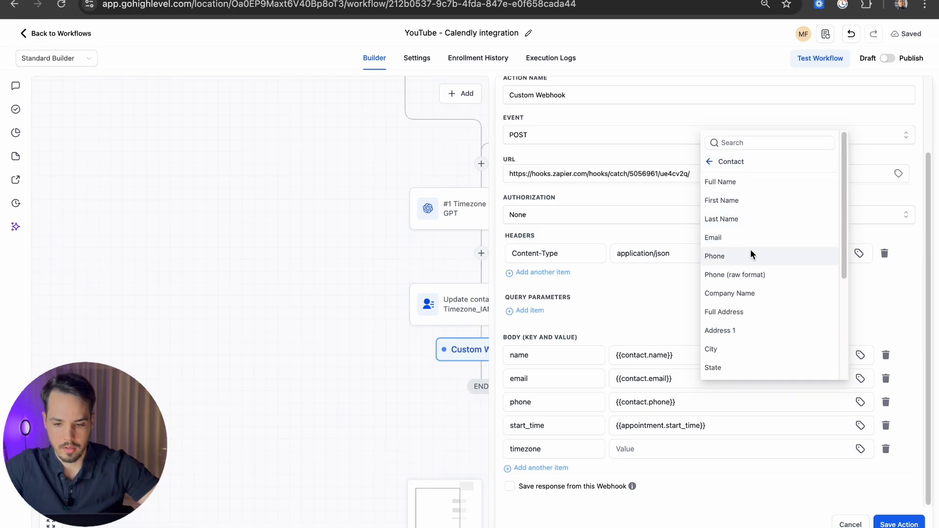
{"action": "scroll", "coordinate": [750, 250], "scroll_direction": "down", "scroll_amount": 3}
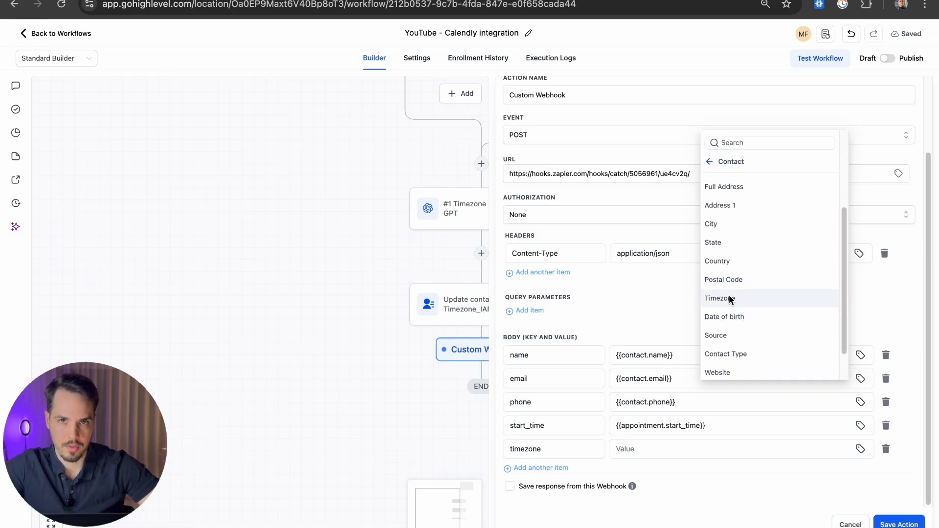
{"action": "scroll", "coordinate": [738, 220], "scroll_direction": "up", "scroll_amount": 3}
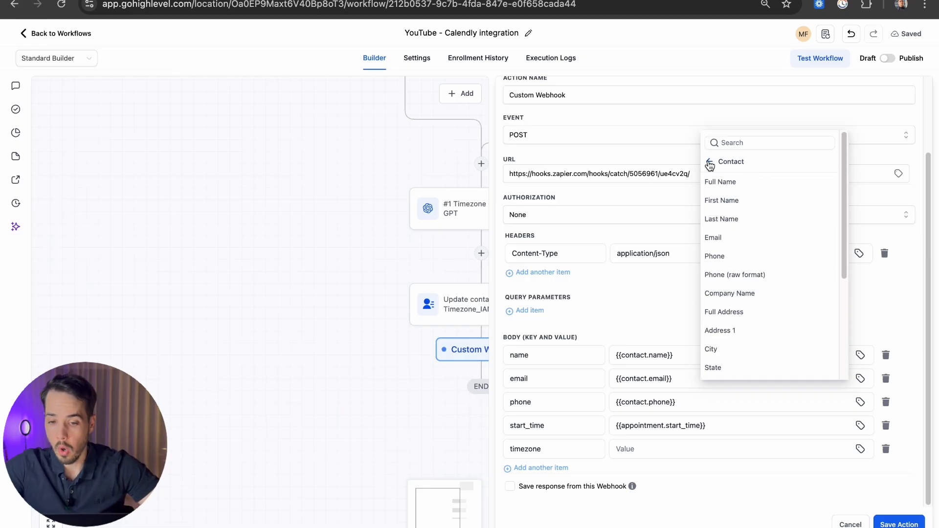
{"action": "left_click", "coordinate": [709, 161]}
{"action": "left_click", "coordinate": [758, 203]}
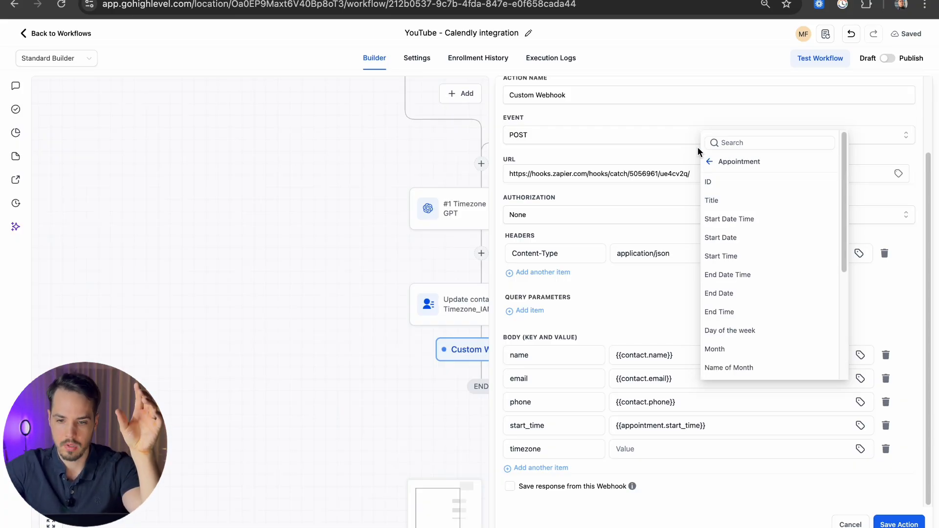
{"action": "left_click", "coordinate": [709, 161]}
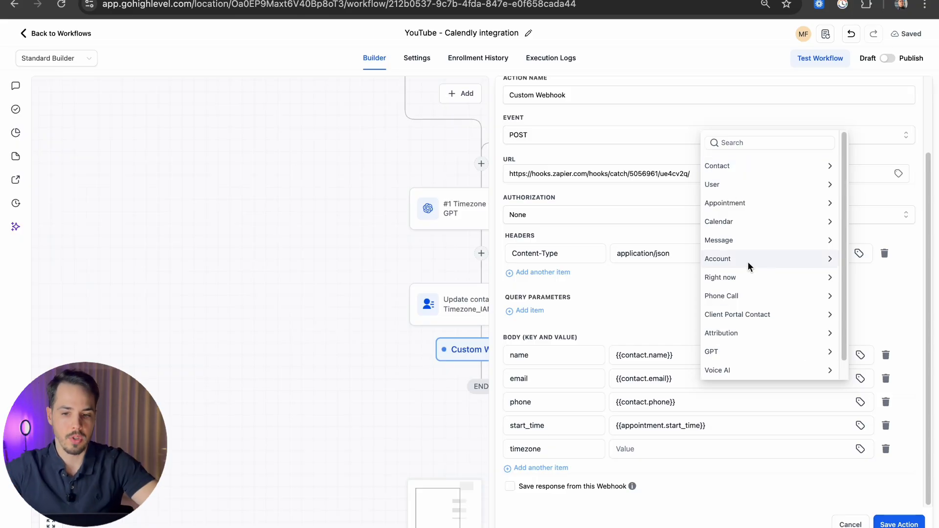
{"action": "left_click", "coordinate": [734, 166]}
Step: Insert the contact's Timezona_IANA custom field variable and cut it out of the header field
{"action": "scroll", "coordinate": [750, 297], "scroll_direction": "down", "scroll_amount": 5}
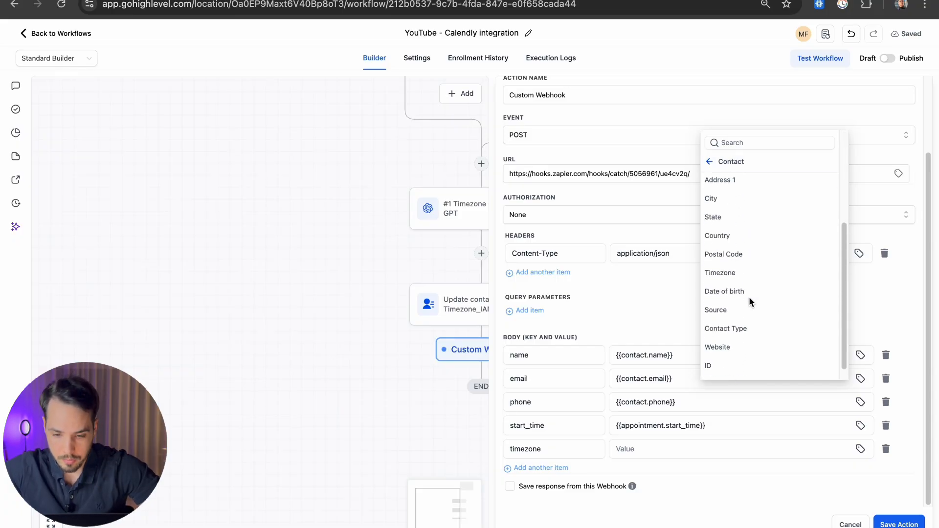
{"action": "left_click", "coordinate": [741, 370]}
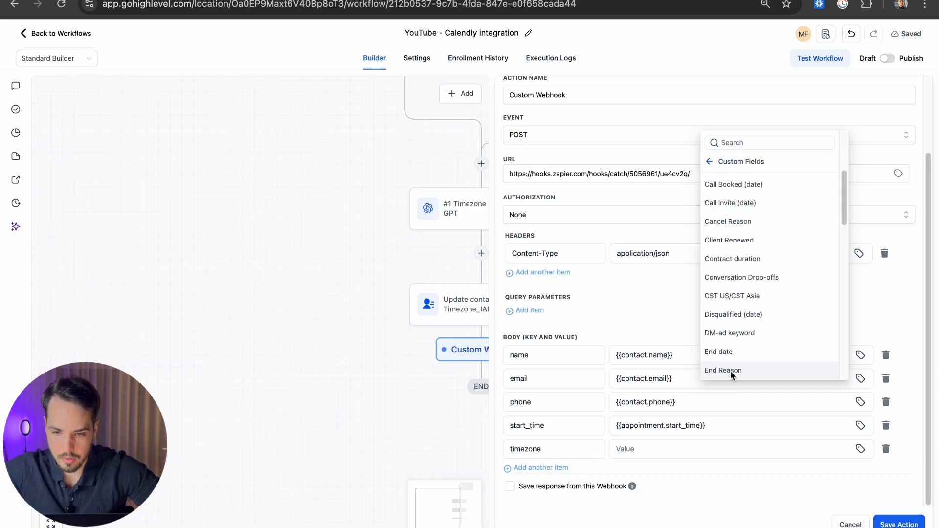
{"action": "scroll", "coordinate": [774, 266], "scroll_direction": "down", "scroll_amount": 1}
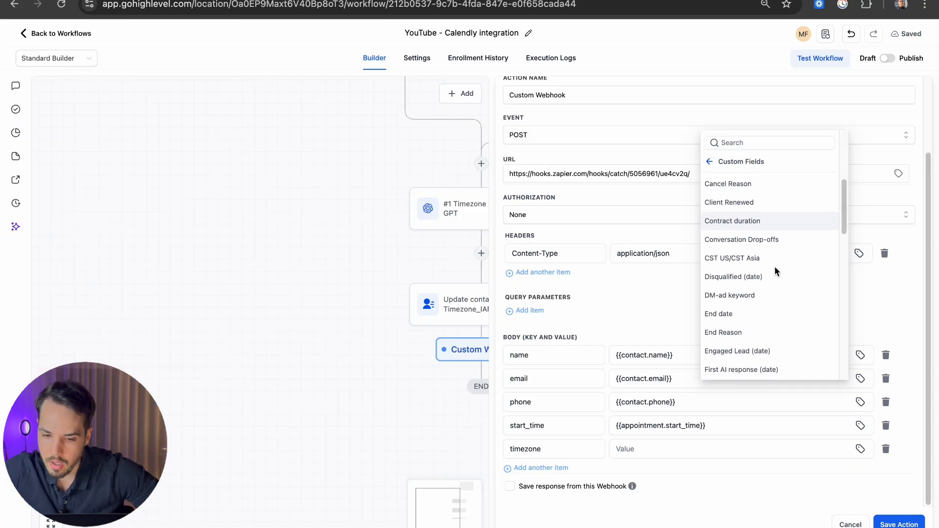
{"action": "scroll", "coordinate": [774, 266], "scroll_direction": "down", "scroll_amount": 5}
{"action": "scroll", "coordinate": [775, 268], "scroll_direction": "down", "scroll_amount": 5}
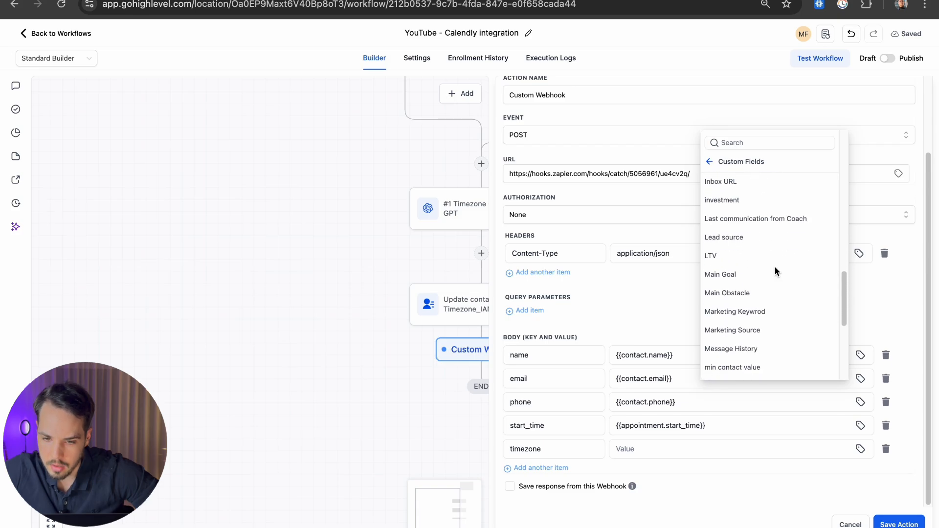
{"action": "scroll", "coordinate": [773, 266], "scroll_direction": "down", "scroll_amount": 5}
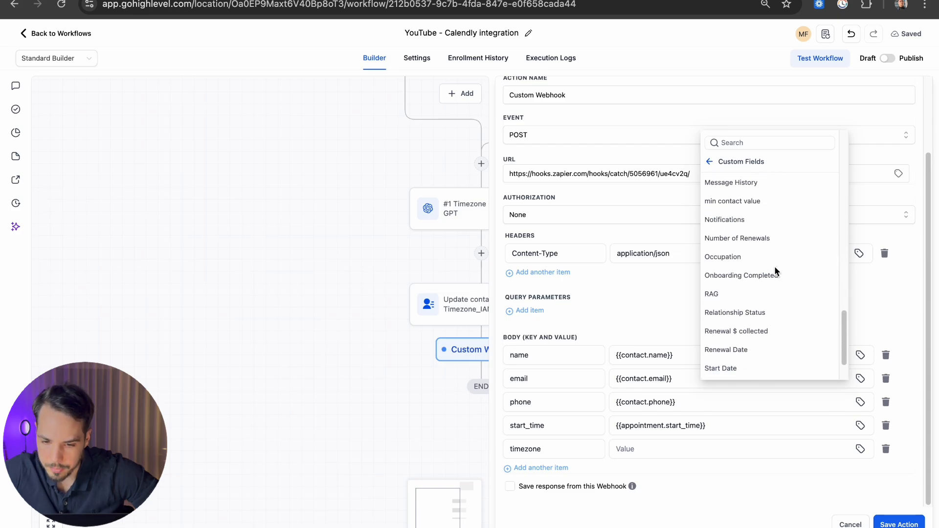
{"action": "left_click", "coordinate": [728, 333]}
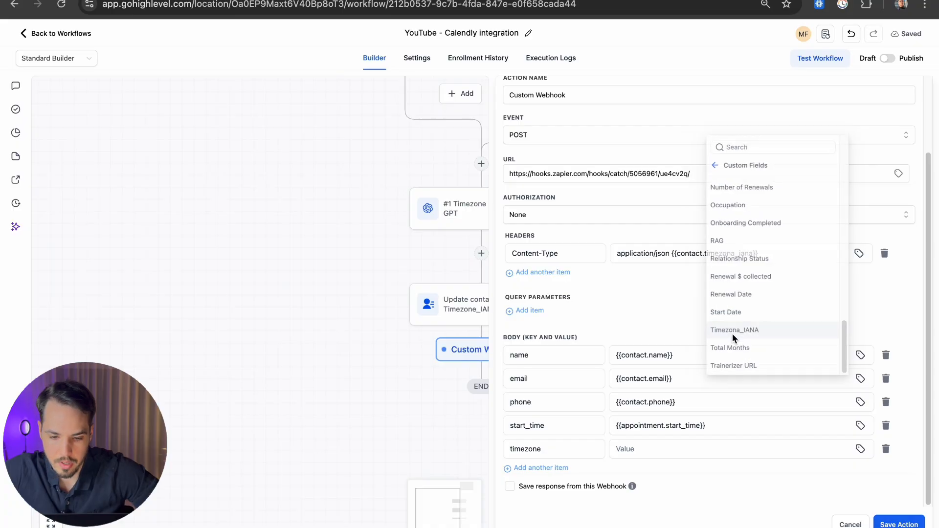
{"action": "left_click_drag", "start_coordinate": [711, 260], "coordinate": [674, 262]}
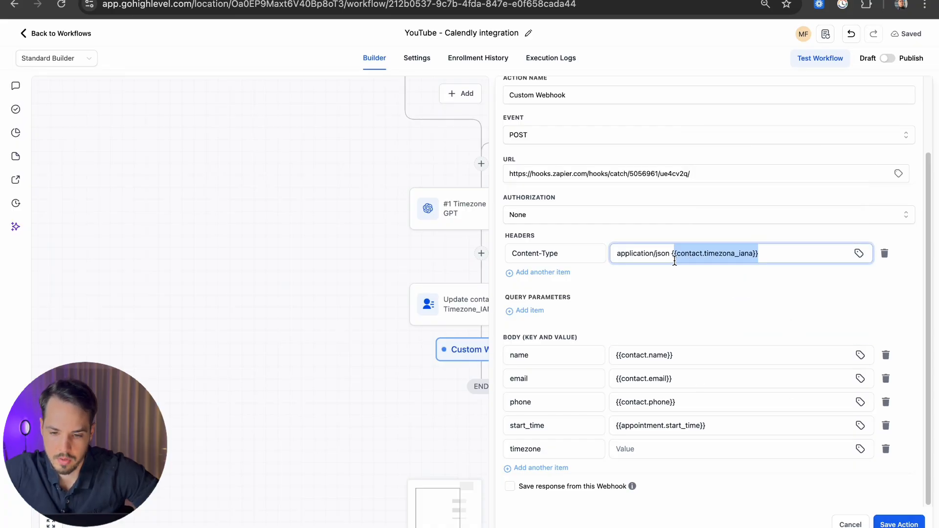
{"action": "key", "text": "ctrl+x"}
Step: Paste {{contact.timezona_iana}} into the timezone row's Value and save the webhook action
{"action": "left_click", "coordinate": [646, 448]}
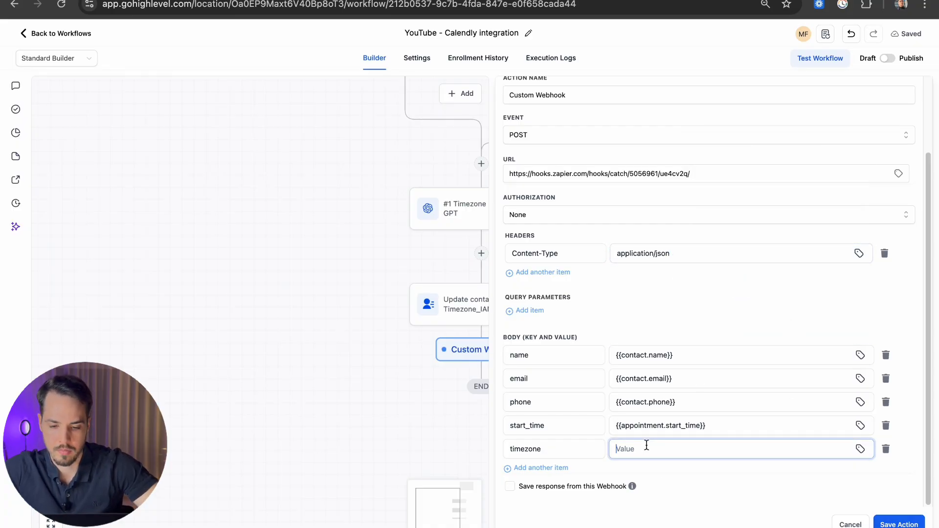
{"action": "key", "text": "ctrl+v"}
{"action": "left_click", "coordinate": [692, 257]}
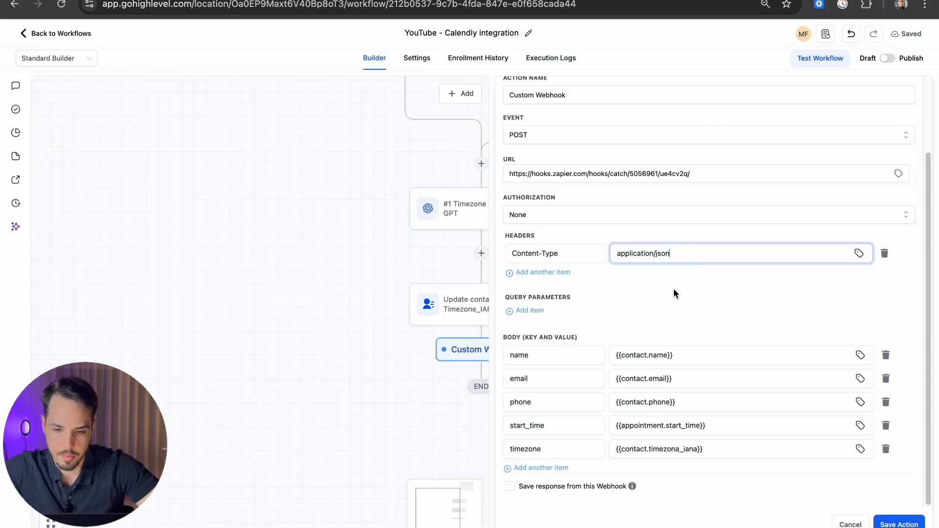
{"action": "left_click", "coordinate": [842, 189]}
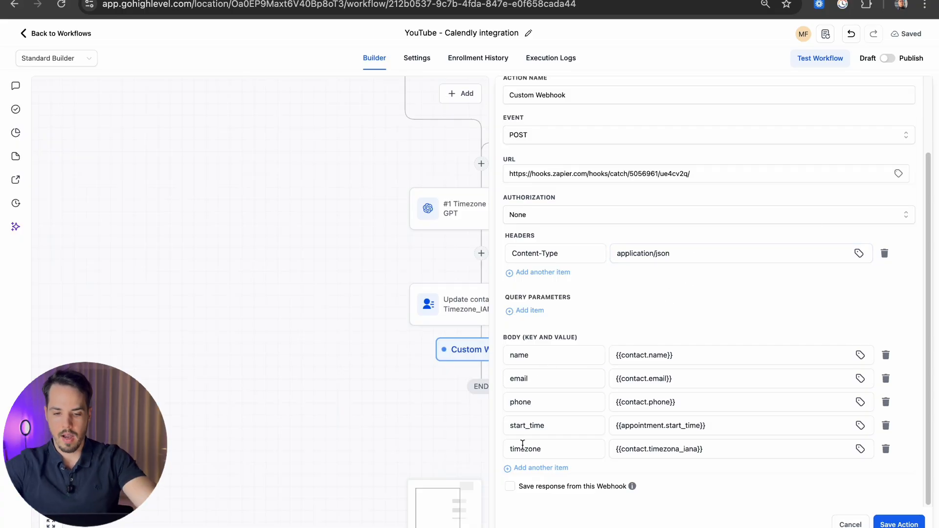
{"action": "scroll", "coordinate": [686, 308], "scroll_direction": "up", "scroll_amount": 3}
{"action": "scroll", "coordinate": [687, 310], "scroll_direction": "down", "scroll_amount": 3}
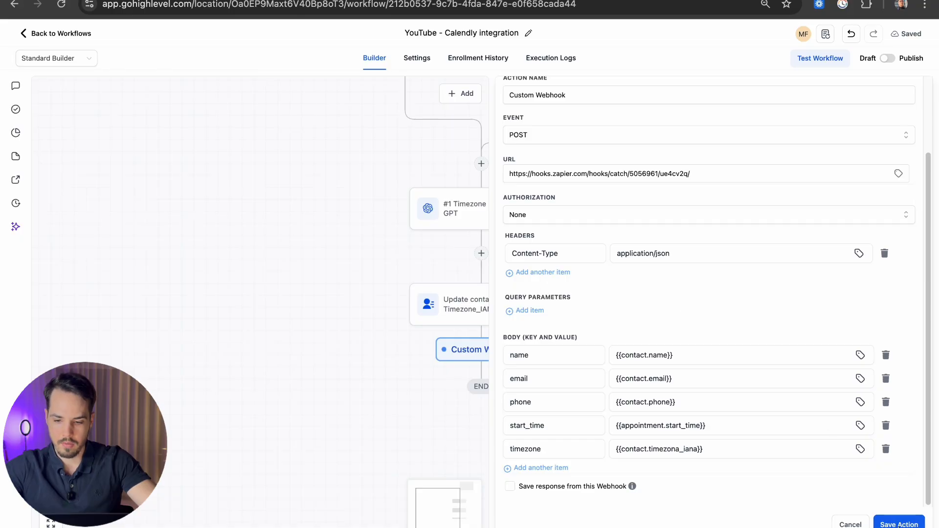
{"action": "left_click", "coordinate": [899, 525]}
Step: Review the full workflow and Zapier, then close the enlarged screenshot in the Notion notes
{"action": "left_click_drag", "start_coordinate": [767, 214], "coordinate": [756, 305]}
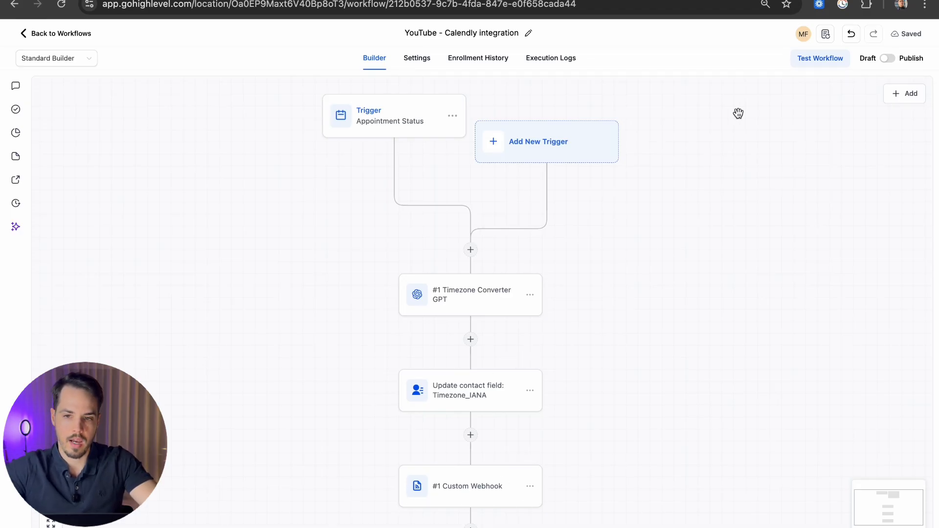
{"action": "key", "text": "ctrl+Tab"}
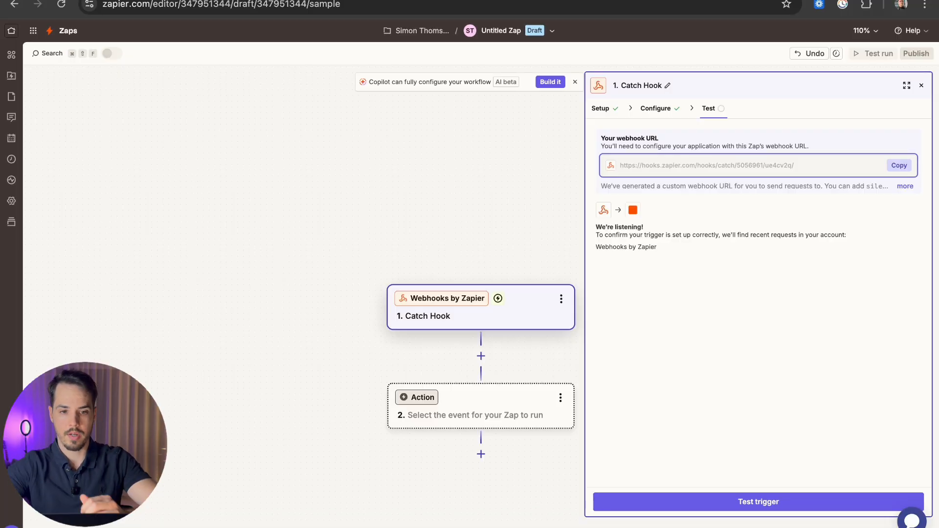
{"action": "key", "text": "ctrl+Left"}
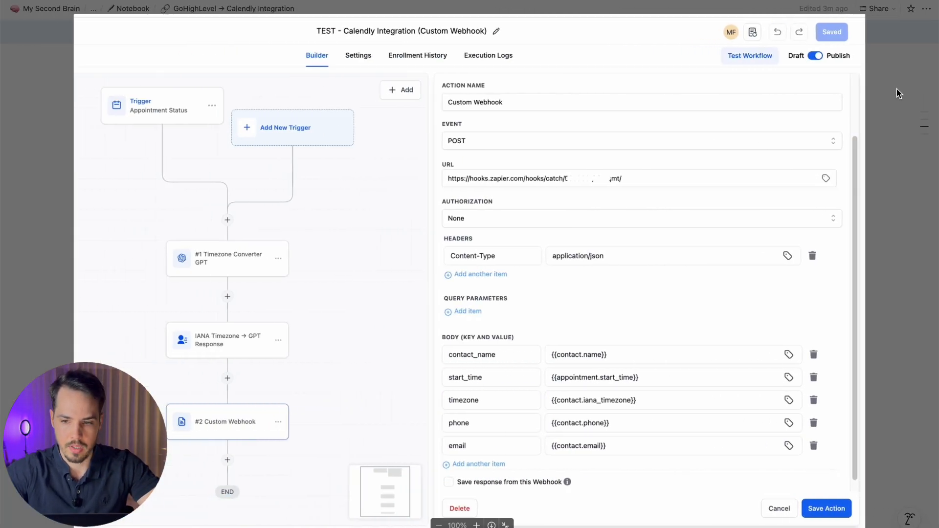
{"action": "left_click", "coordinate": [897, 90]}
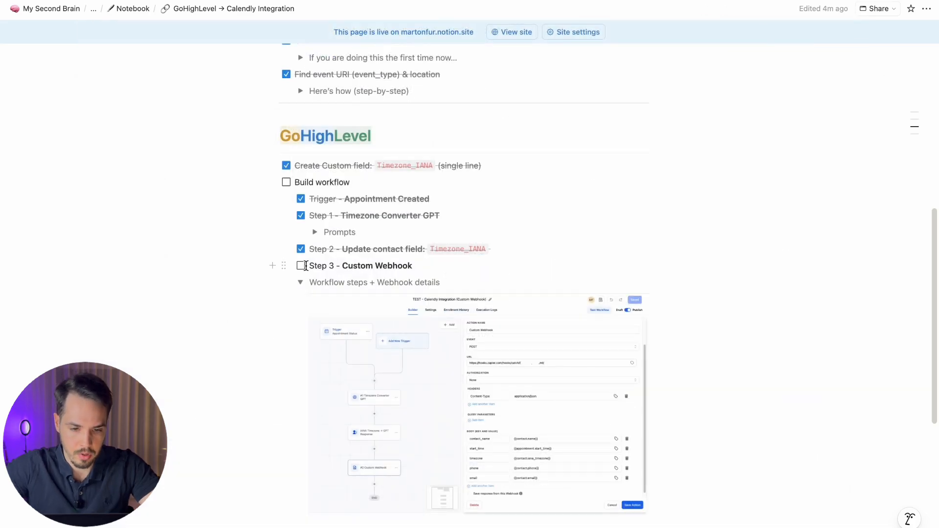
Step: Tick the Step 3 - Custom Webhook and Build workflow items and collapse the workflow steps
{"action": "left_click", "coordinate": [302, 265]}
{"action": "left_click", "coordinate": [287, 182]}
{"action": "left_click", "coordinate": [301, 282]}
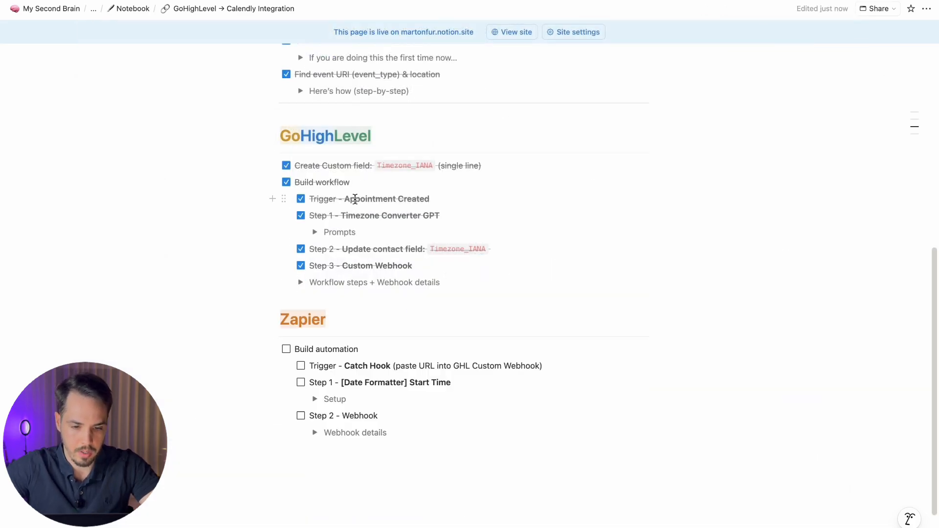
{"action": "scroll", "coordinate": [355, 199], "scroll_direction": "down", "scroll_amount": 2}
{"action": "mouse_move", "coordinate": [364, 293]}
{"action": "left_mouse_down"}
{"action": "mouse_move", "coordinate": [298, 298]}
{"action": "mouse_move", "coordinate": [366, 290]}
{"action": "left_mouse_up"}
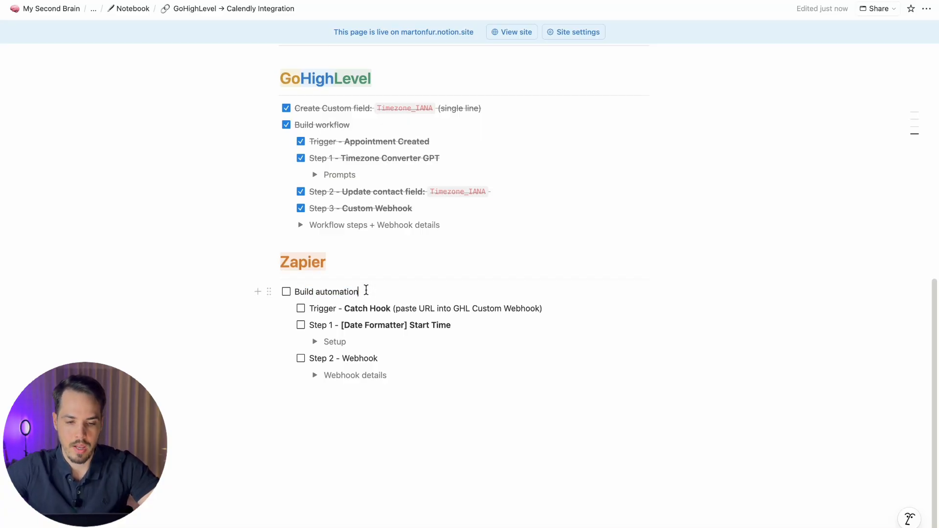
Step: Tick the Zapier Catch Hook trigger item, reviewing the Step 1 Date Formatter Start Time note
{"action": "left_click_drag", "start_coordinate": [311, 308], "coordinate": [430, 308]}
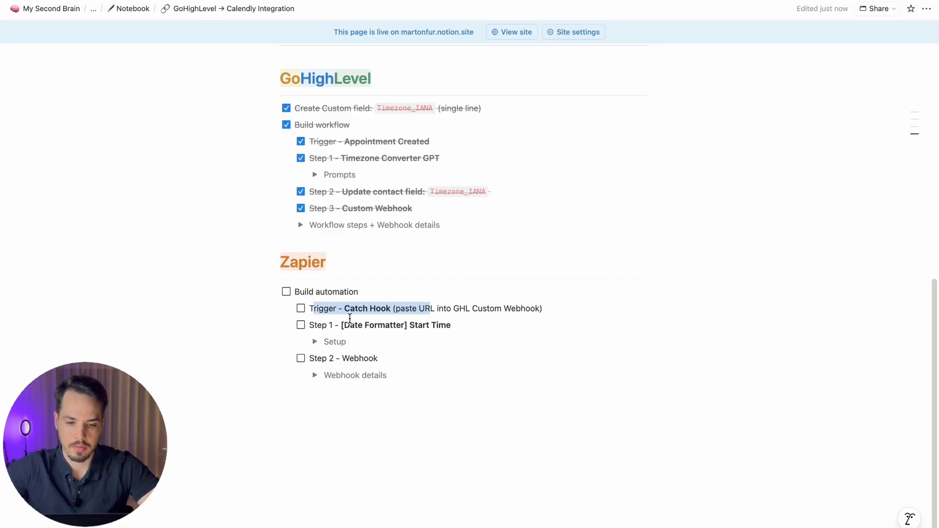
{"action": "left_click_drag", "start_coordinate": [310, 325], "coordinate": [408, 326]}
{"action": "left_click", "coordinate": [381, 359]}
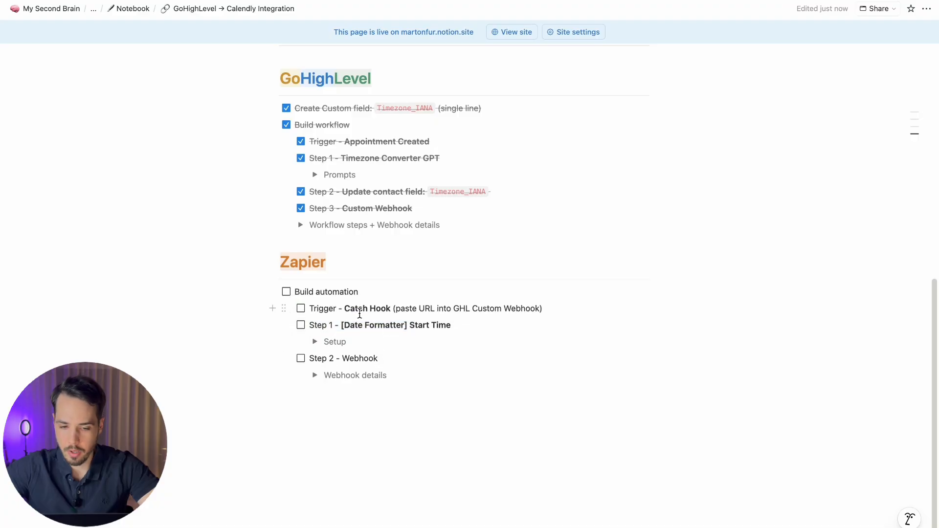
{"action": "left_click", "coordinate": [300, 309]}
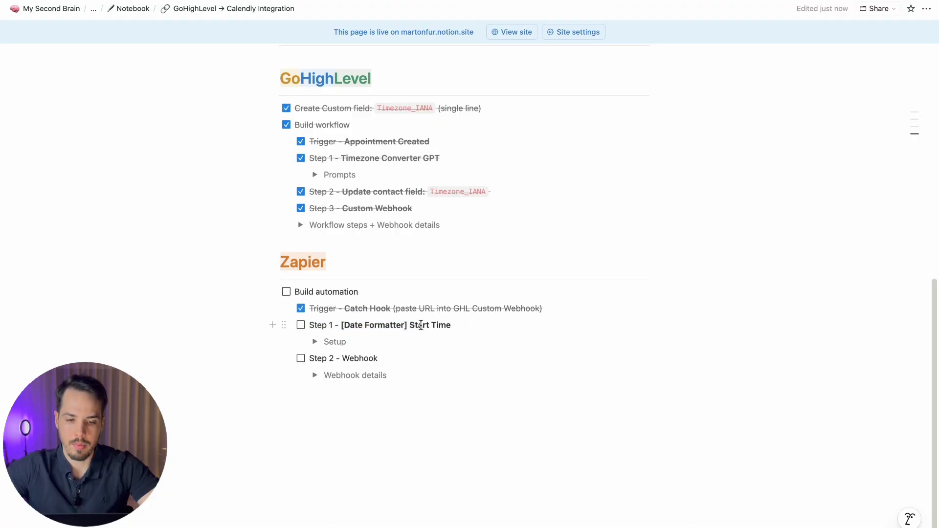
{"action": "left_click_drag", "start_coordinate": [465, 325], "coordinate": [324, 326]}
{"action": "left_click", "coordinate": [377, 327]}
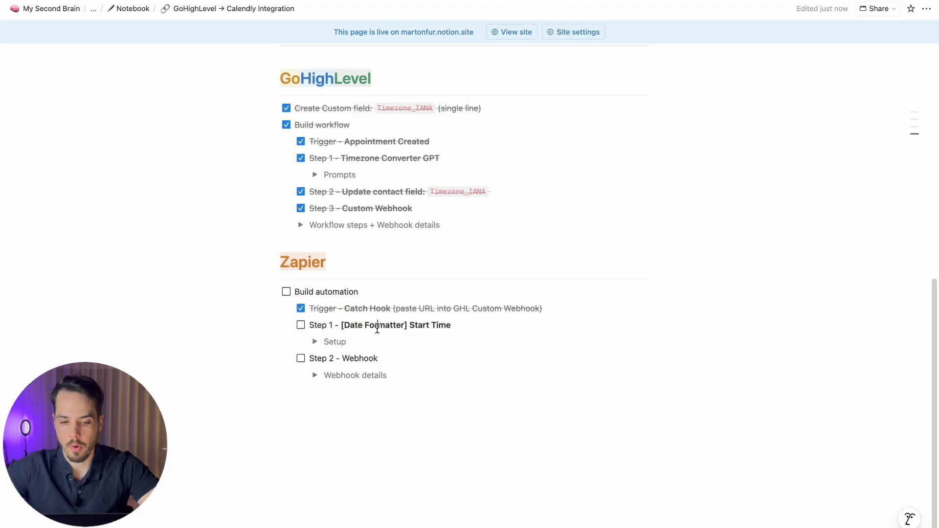
{"action": "key", "text": "ctrl+Right"}
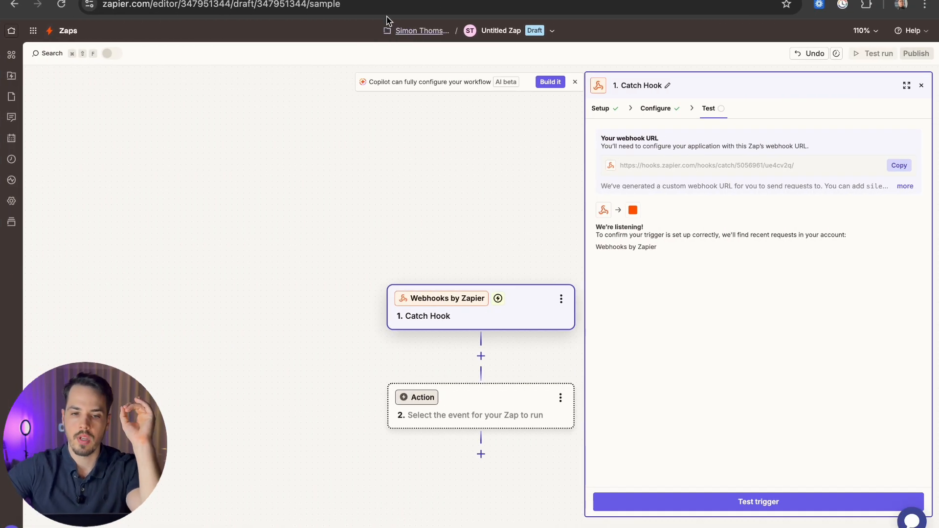
{"action": "key", "text": "ctrl+Tab"}
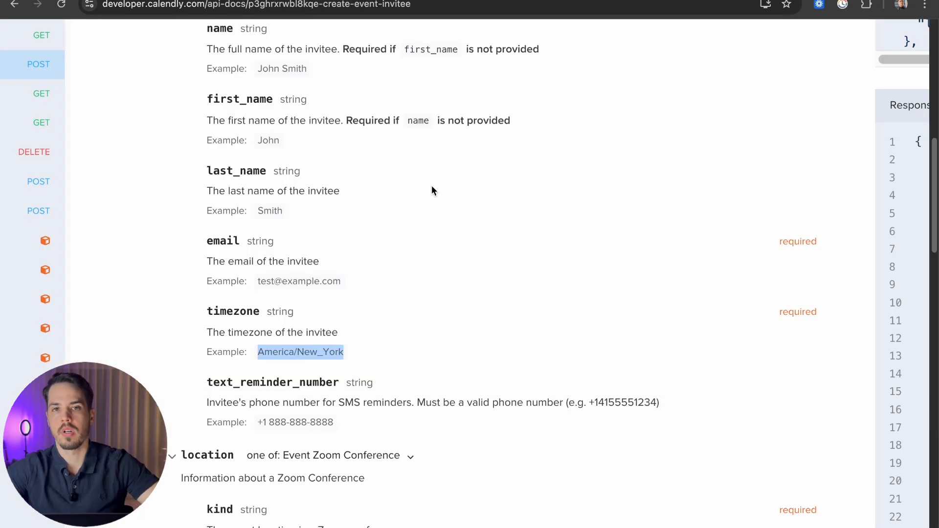
{"action": "key", "text": "super+0"}
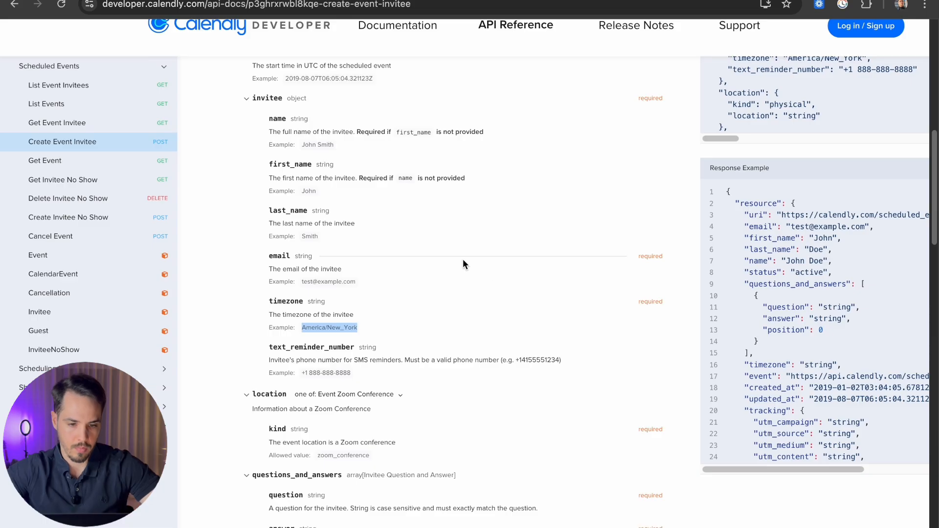
{"action": "scroll", "coordinate": [288, 330], "scroll_direction": "up", "scroll_amount": 5}
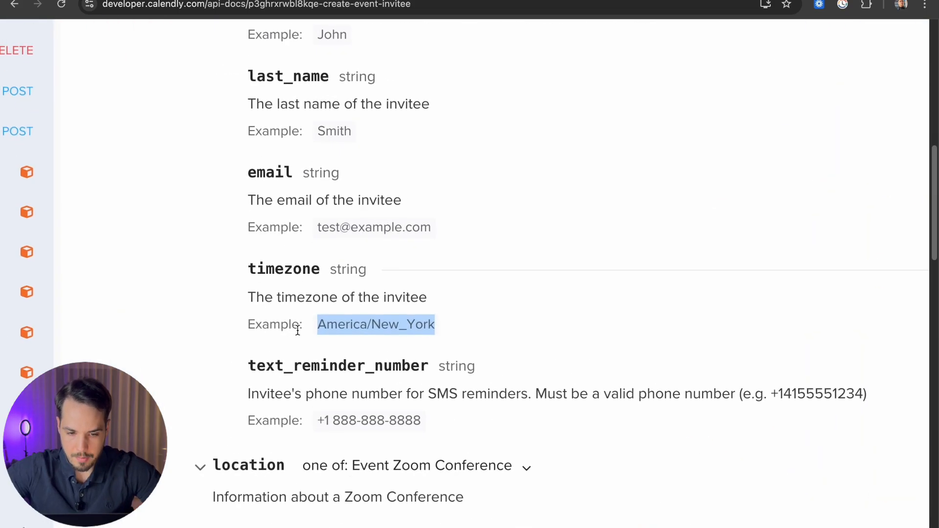
{"action": "left_click", "coordinate": [354, 318]}
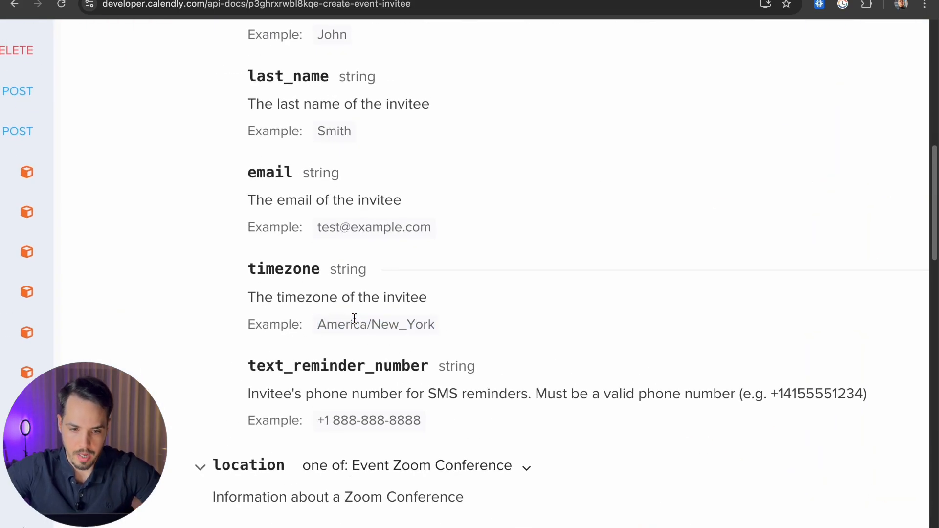
{"action": "scroll", "coordinate": [354, 318], "scroll_direction": "down", "scroll_amount": 2}
{"action": "scroll", "coordinate": [354, 318], "scroll_direction": "down", "scroll_amount": 3}
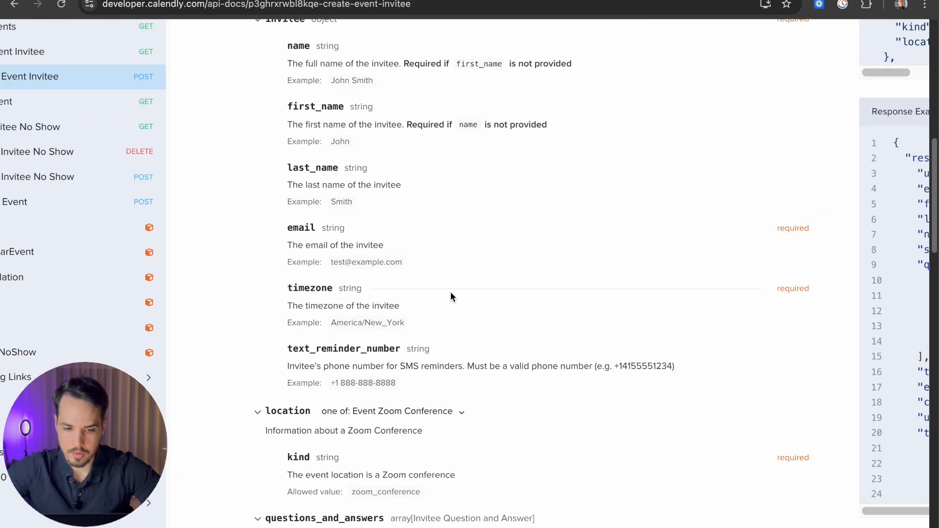
{"action": "scroll", "coordinate": [449, 288], "scroll_direction": "up", "scroll_amount": 3}
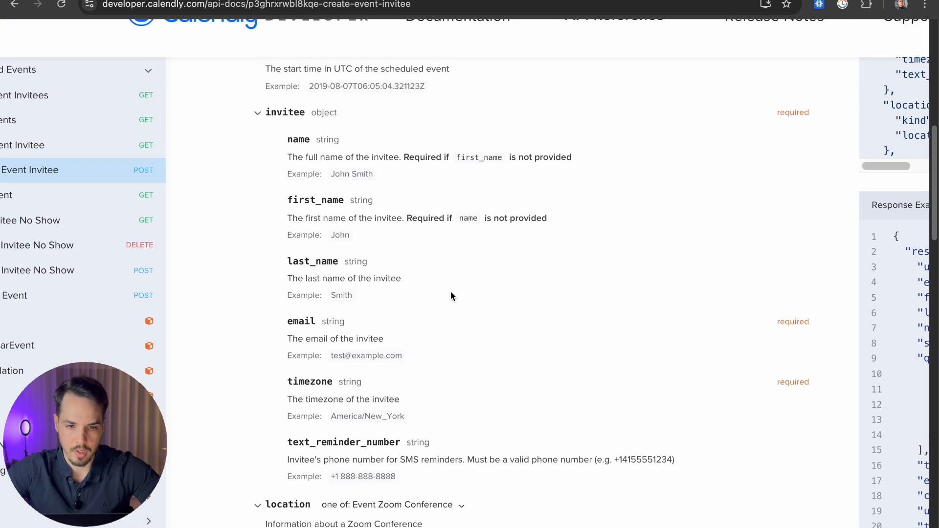
{"action": "scroll", "coordinate": [387, 195], "scroll_direction": "up", "scroll_amount": 5}
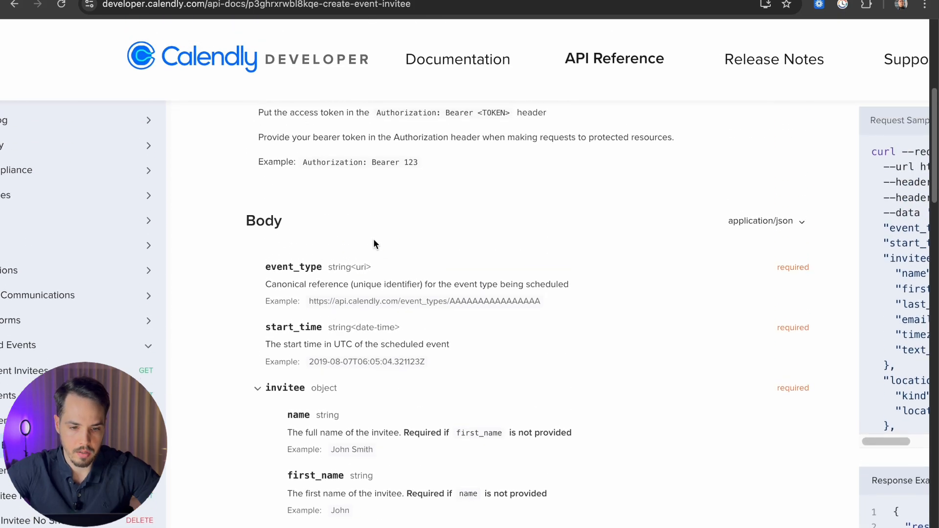
{"action": "scroll", "coordinate": [374, 239], "scroll_direction": "down", "scroll_amount": 2}
{"action": "scroll", "coordinate": [373, 236], "scroll_direction": "down", "scroll_amount": 1}
{"action": "scroll", "coordinate": [496, 246], "scroll_direction": "up", "scroll_amount": 5}
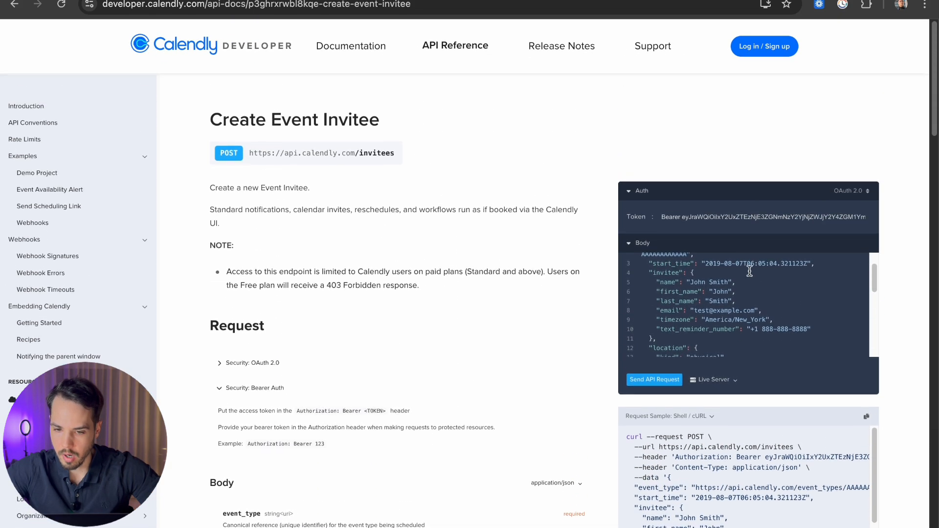
{"action": "scroll", "coordinate": [745, 283], "scroll_direction": "up", "scroll_amount": 1}
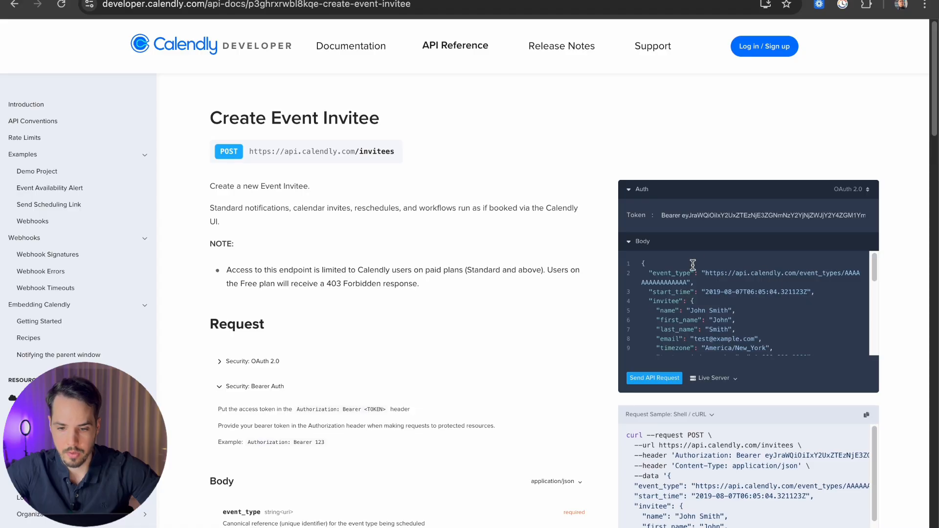
{"action": "scroll", "coordinate": [735, 276], "scroll_direction": "down", "scroll_amount": 4}
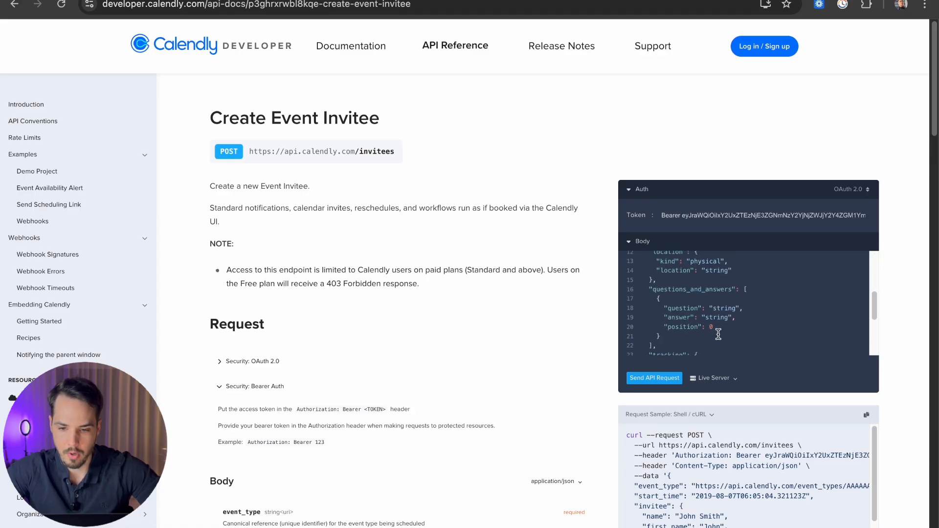
{"action": "scroll", "coordinate": [739, 304], "scroll_direction": "up", "scroll_amount": 2}
{"action": "scroll", "coordinate": [739, 303], "scroll_direction": "up", "scroll_amount": 5}
{"action": "scroll", "coordinate": [739, 304], "scroll_direction": "right", "scroll_amount": 1}
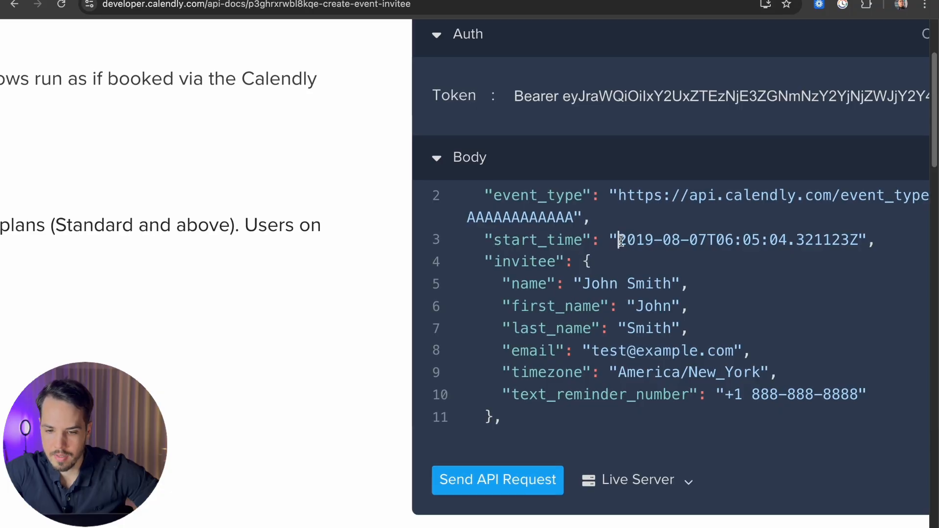
{"action": "left_click_drag", "start_coordinate": [615, 241], "coordinate": [857, 241]}
{"action": "left_click", "coordinate": [857, 241]}
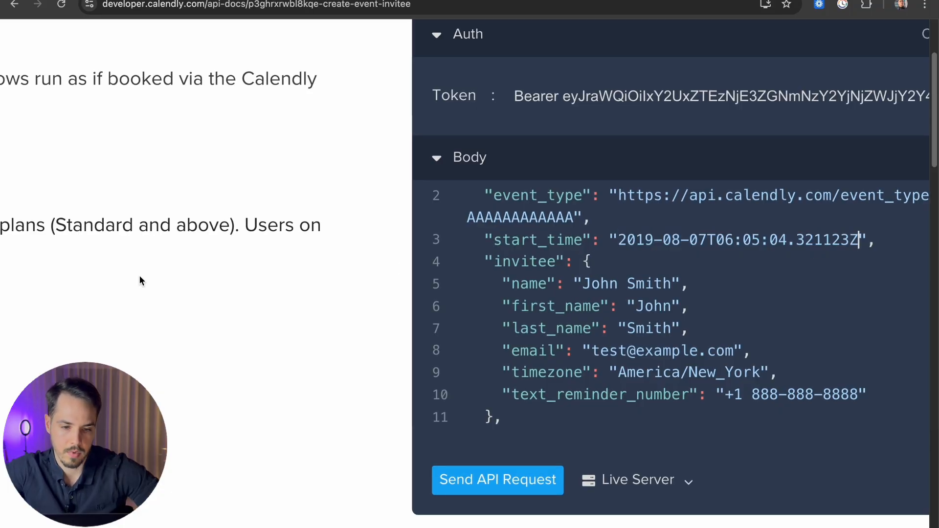
{"action": "scroll", "coordinate": [146, 283], "scroll_direction": "down", "scroll_amount": 5}
{"action": "scroll", "coordinate": [255, 295], "scroll_direction": "up", "scroll_amount": 5}
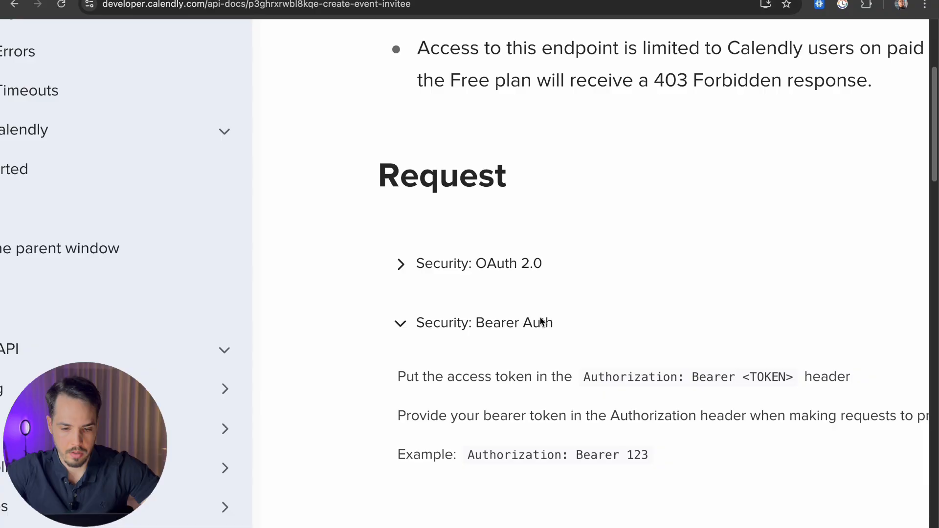
{"action": "scroll", "coordinate": [541, 321], "scroll_direction": "down", "scroll_amount": 10}
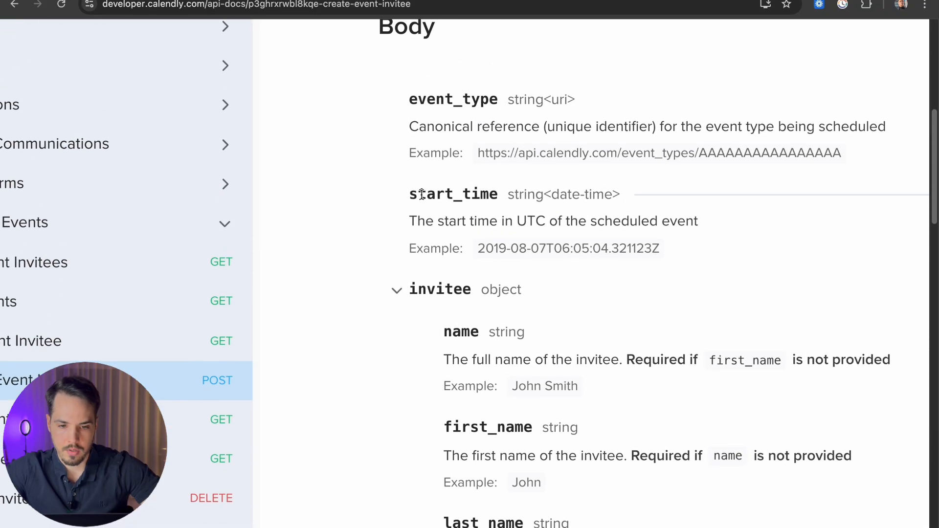
{"action": "scroll", "coordinate": [559, 199], "scroll_direction": "right", "scroll_amount": 3}
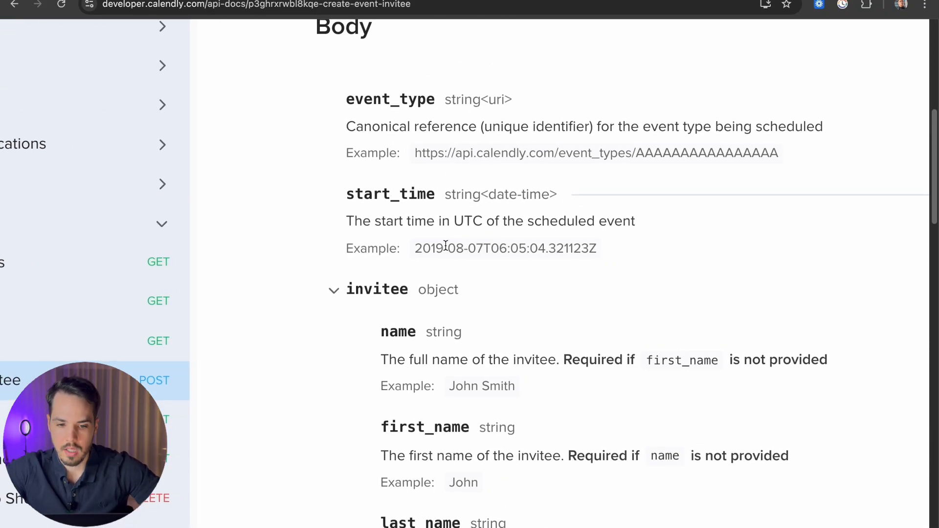
{"action": "left_click_drag", "start_coordinate": [415, 245], "coordinate": [616, 255]}
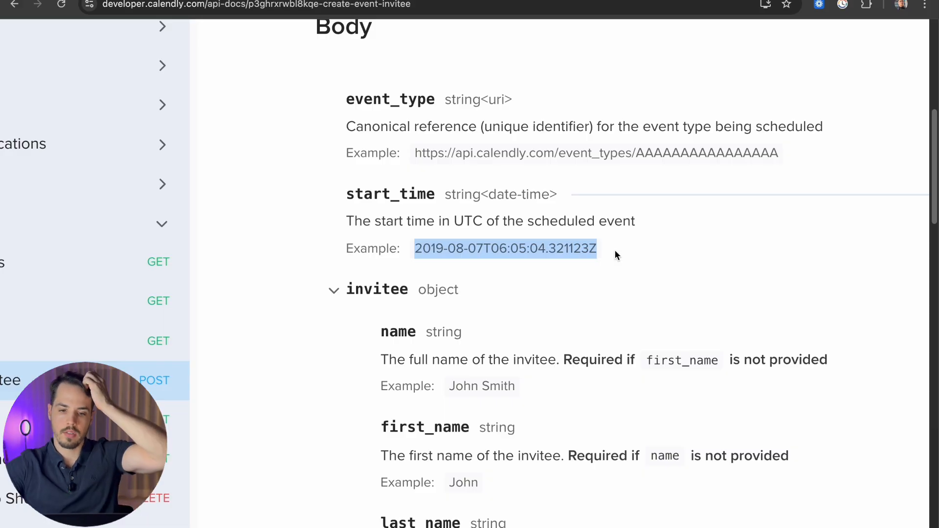
{"action": "left_click", "coordinate": [615, 251]}
{"action": "key", "text": "super+space"}
{"action": "type", "text": "I"}
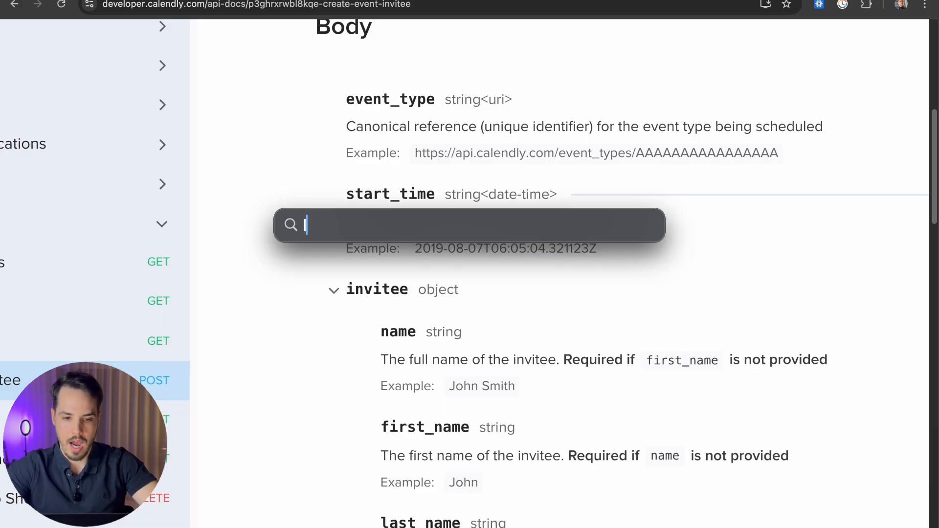
{"action": "type", "text": "SO 8"}
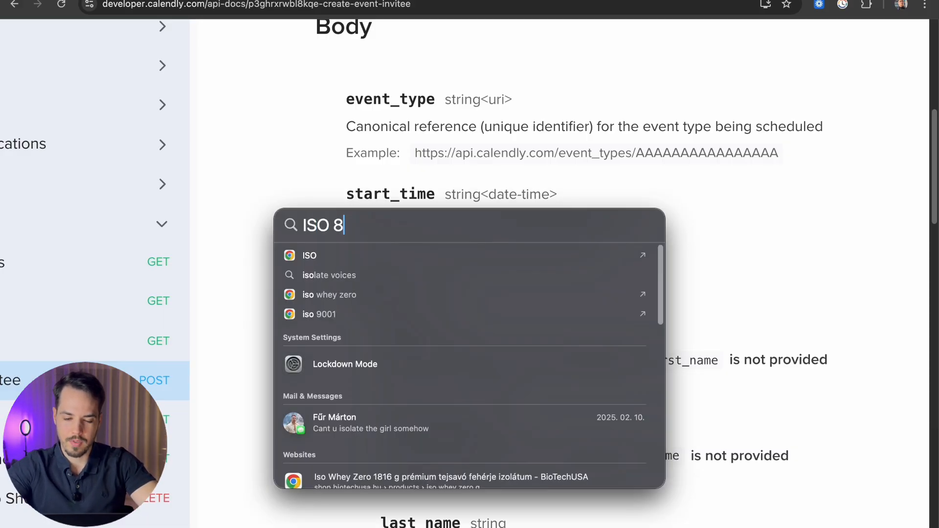
{"action": "type", "text": "601"}
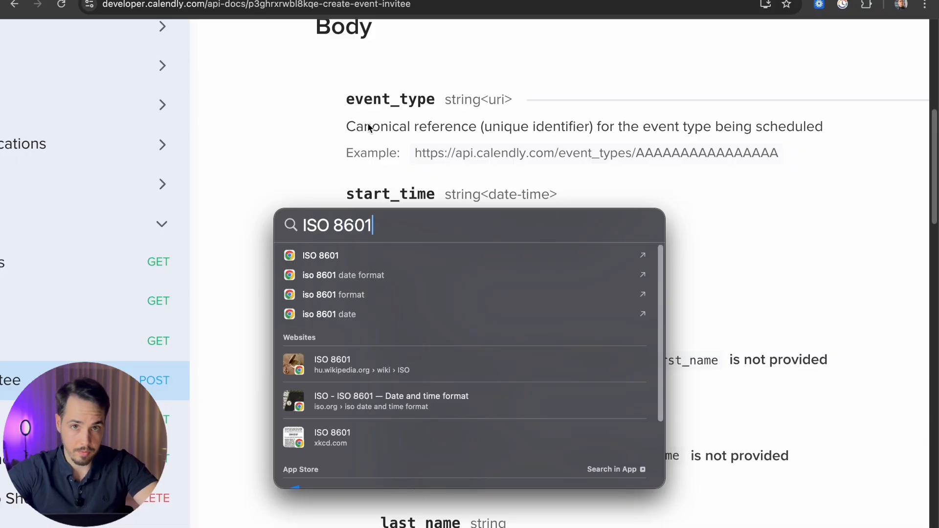
{"action": "key", "text": "Escape"}
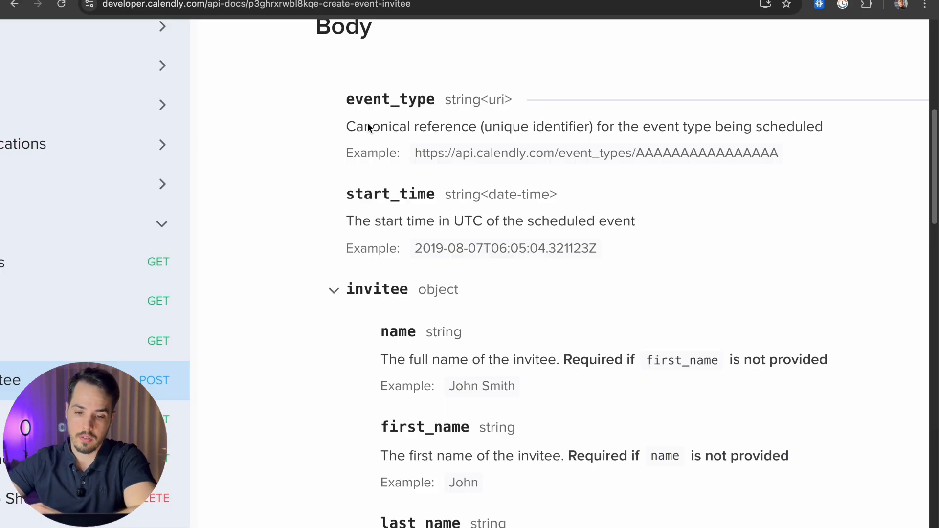
{"action": "triple_click", "coordinate": [530, 246]}
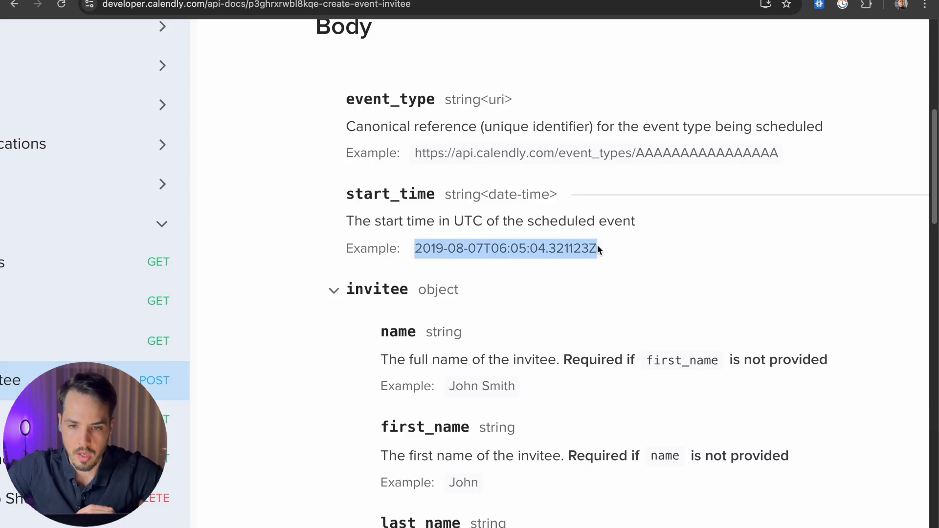
{"action": "left_click", "coordinate": [371, 0]}
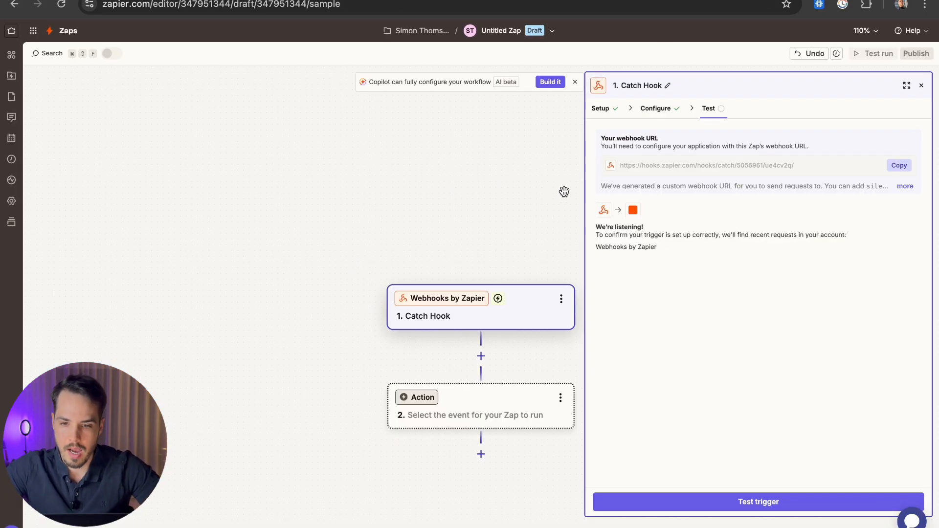
Step: Add a Formatter by Zapier action step using the Date / Time event
{"action": "left_click_drag", "start_coordinate": [464, 234], "coordinate": [337, 175]}
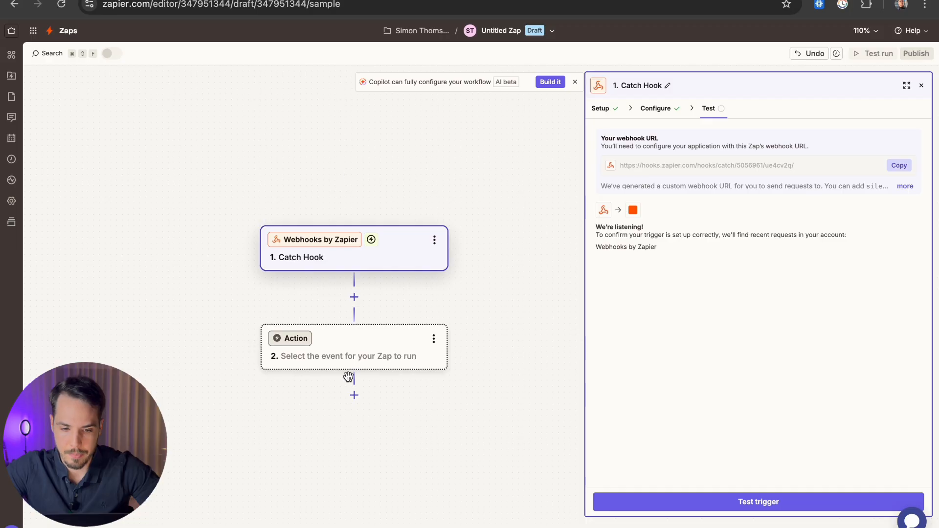
{"action": "left_click", "coordinate": [327, 355]}
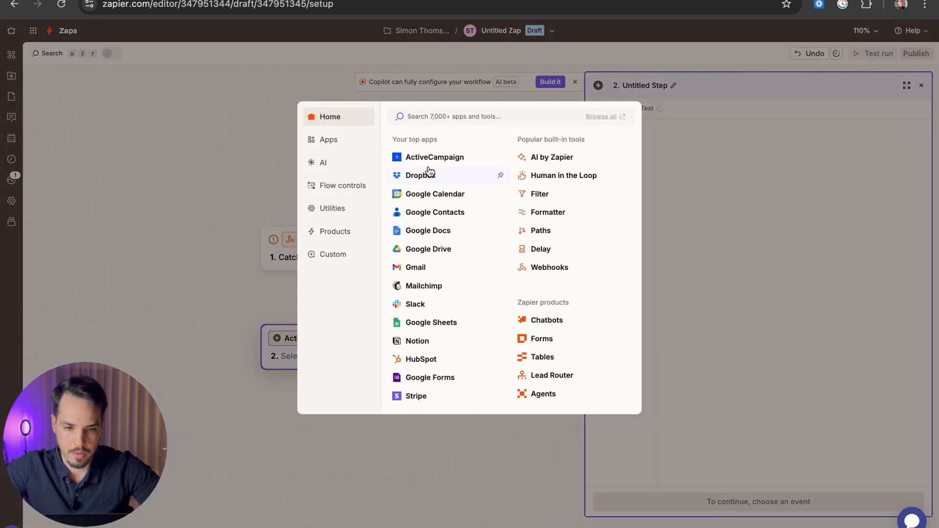
{"action": "type", "text": "forma"}
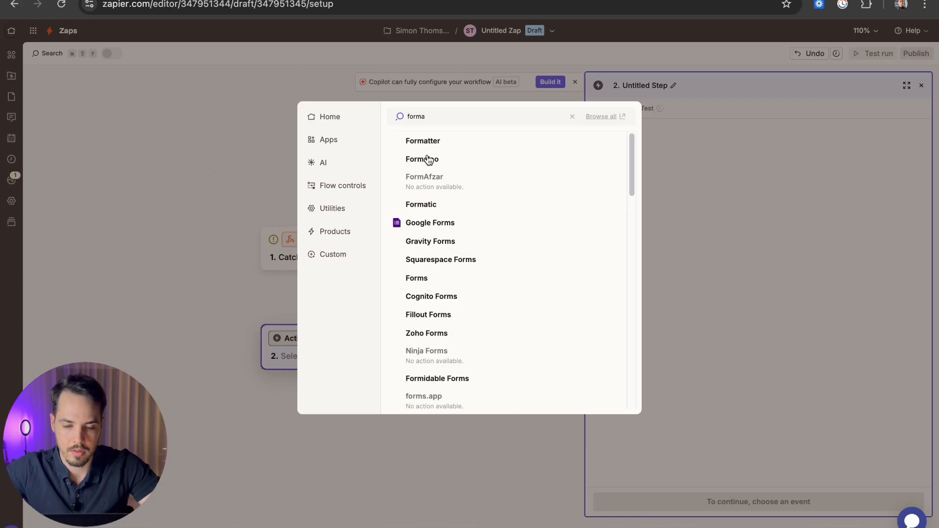
{"action": "left_click", "coordinate": [430, 143]}
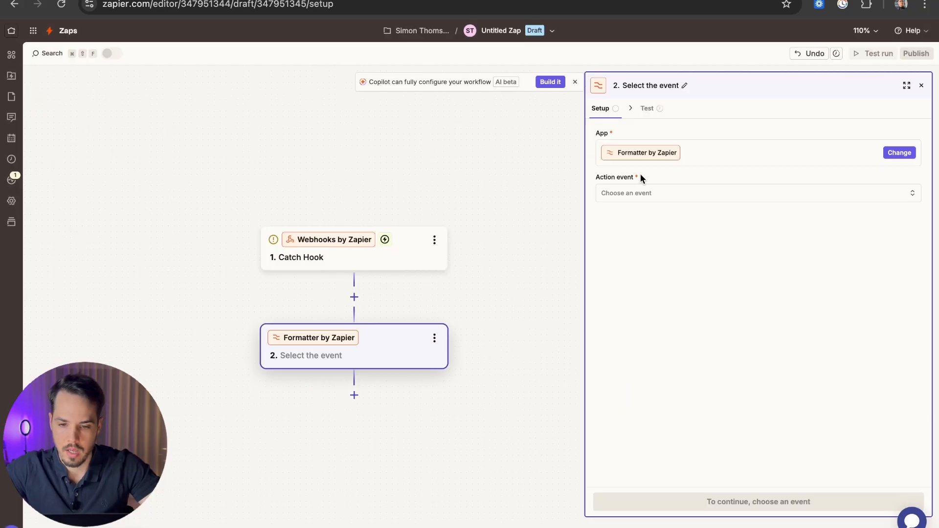
{"action": "left_click", "coordinate": [702, 195]}
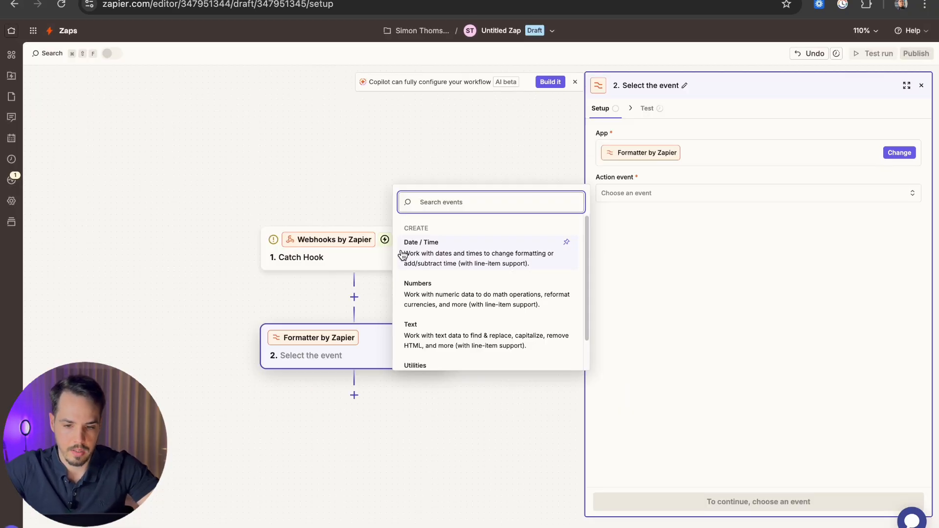
{"action": "left_click", "coordinate": [421, 242]}
{"action": "left_click", "coordinate": [742, 502]}
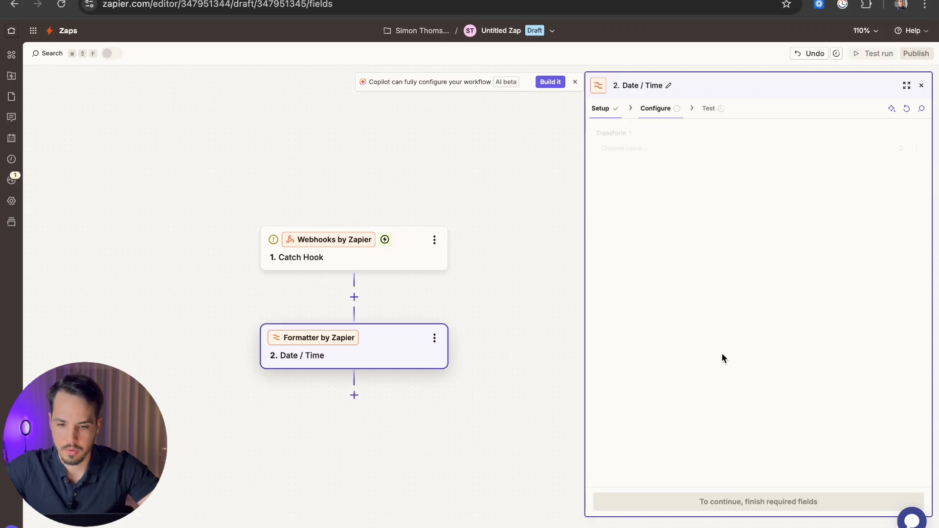
Step: Set the Date / Time step's Transform to Format to show the date formatting fields
{"action": "left_click", "coordinate": [643, 147]}
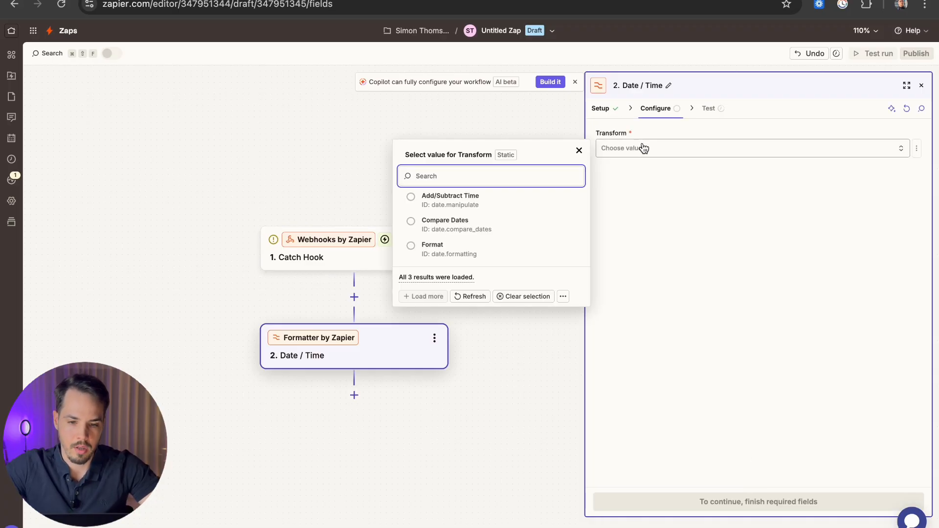
{"action": "left_click", "coordinate": [440, 251]}
{"action": "left_click", "coordinate": [773, 504]}
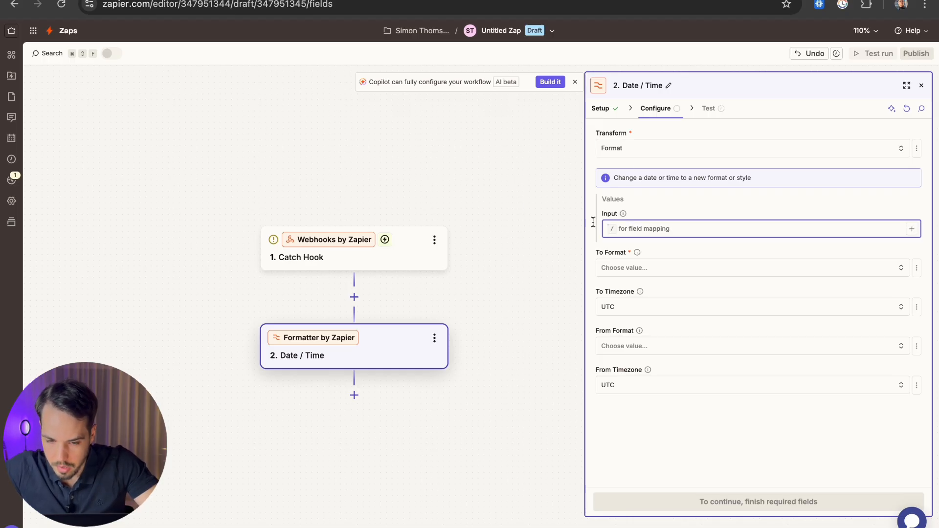
{"action": "left_click_drag", "start_coordinate": [505, 196], "coordinate": [499, 194]}
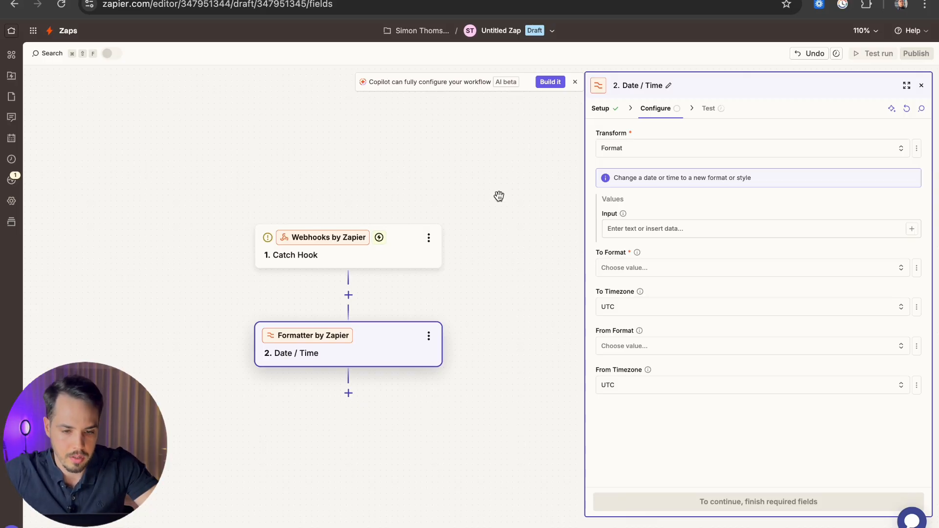
{"action": "left_click_drag", "start_coordinate": [500, 195], "coordinate": [493, 191]}
{"action": "left_click", "coordinate": [365, 245]}
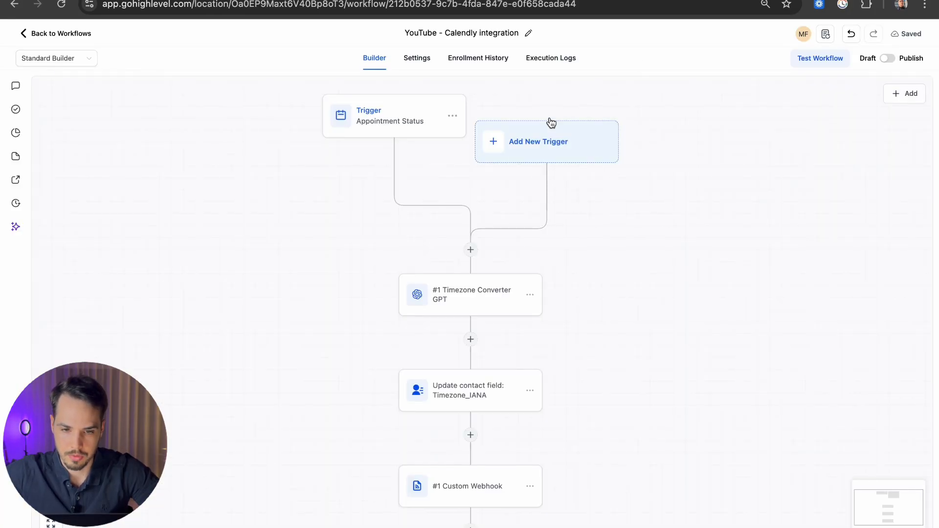
Step: Publish and save the workflow, then add the 'test tag' tag to the contact
{"action": "left_click", "coordinate": [887, 58]}
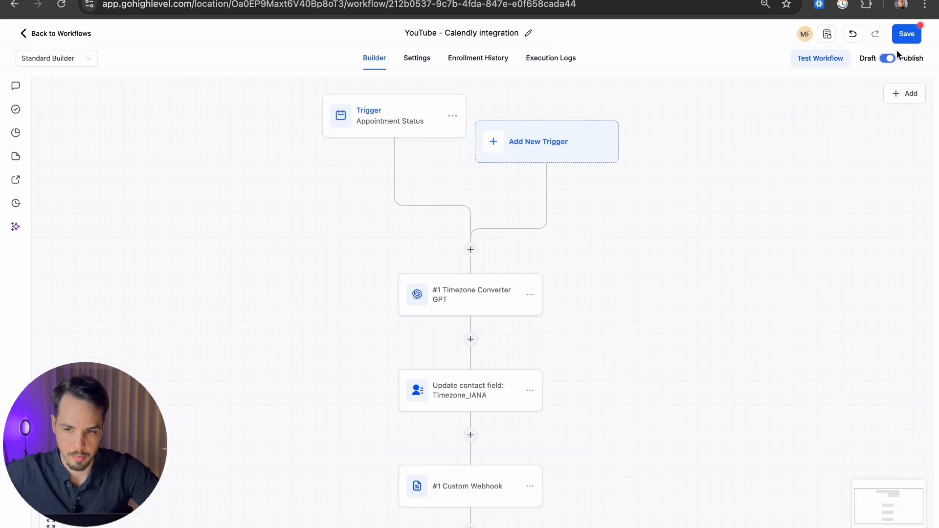
{"action": "left_click", "coordinate": [899, 34]}
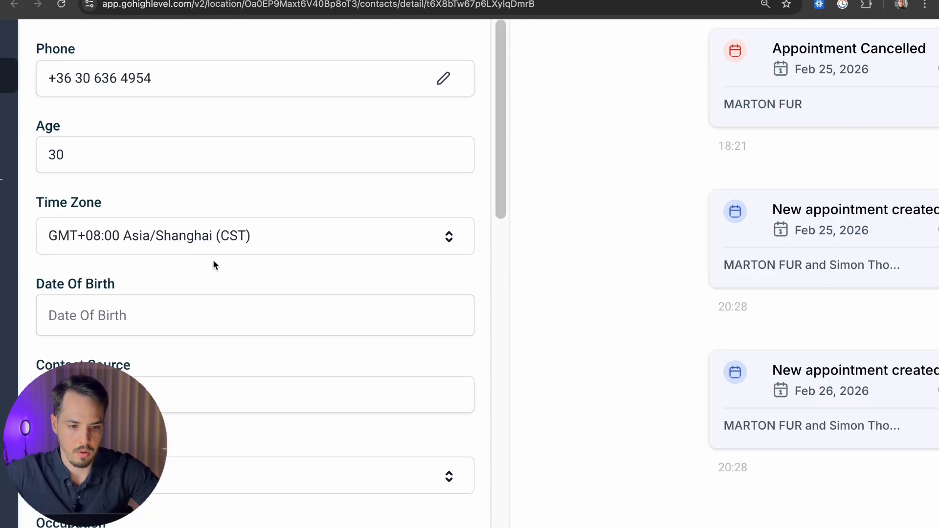
{"action": "scroll", "coordinate": [216, 263], "scroll_direction": "down", "scroll_amount": 5}
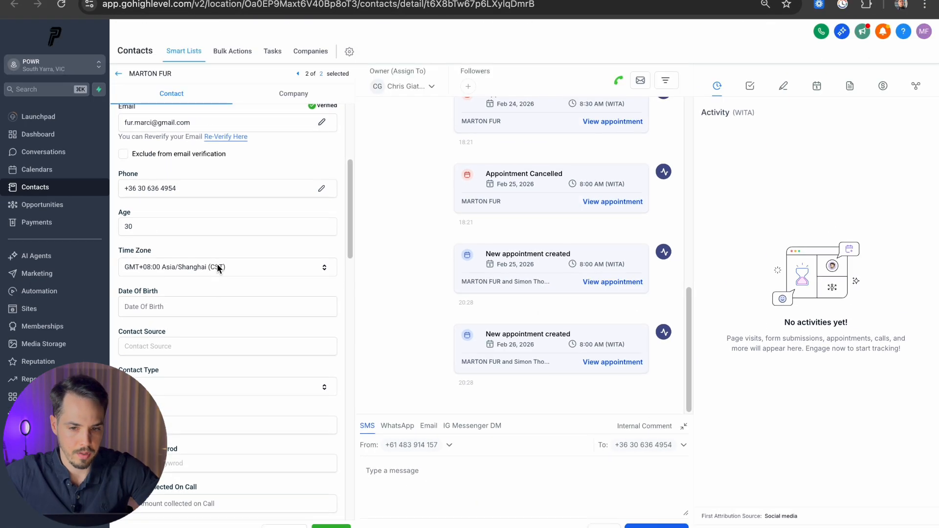
{"action": "scroll", "coordinate": [226, 309], "scroll_direction": "down", "scroll_amount": 10}
{"action": "scroll", "coordinate": [228, 312], "scroll_direction": "down", "scroll_amount": 4}
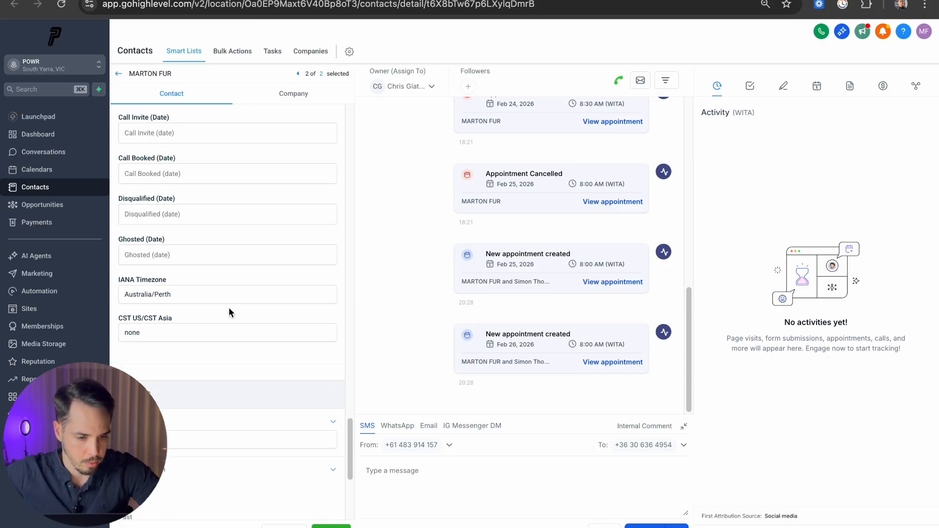
{"action": "left_click", "coordinate": [227, 305]}
{"action": "type", "text": "test"}
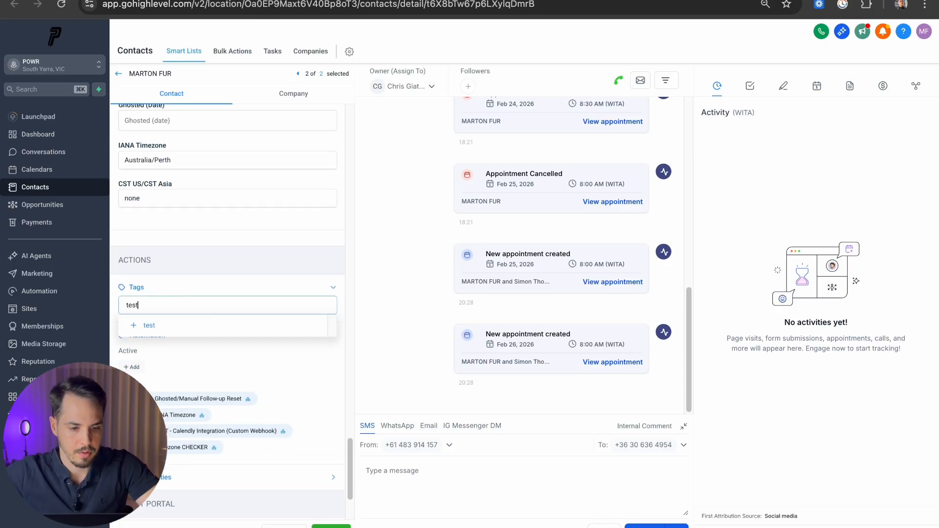
{"action": "left_click", "coordinate": [149, 342]}
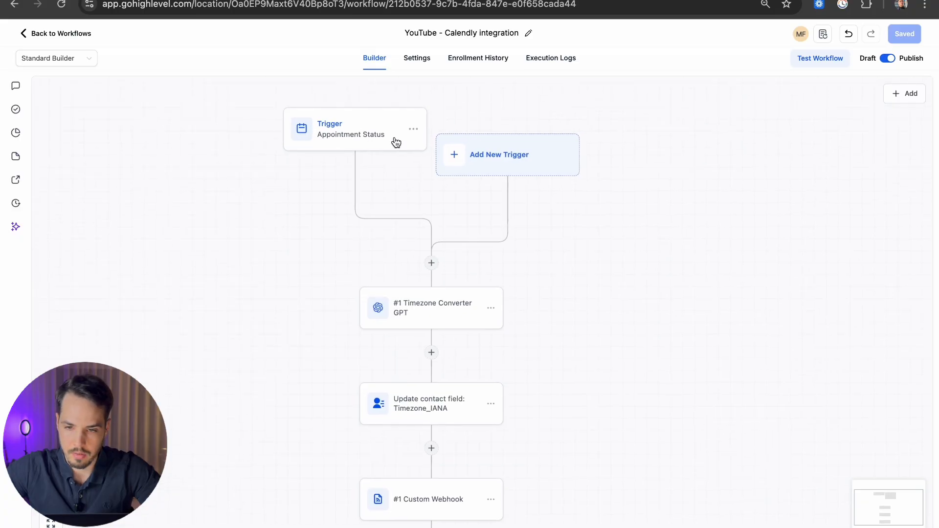
Step: Book a 9 Feb 2026 8:00 AM appointment for the contact from its Appointments section
{"action": "left_click", "coordinate": [370, 128]}
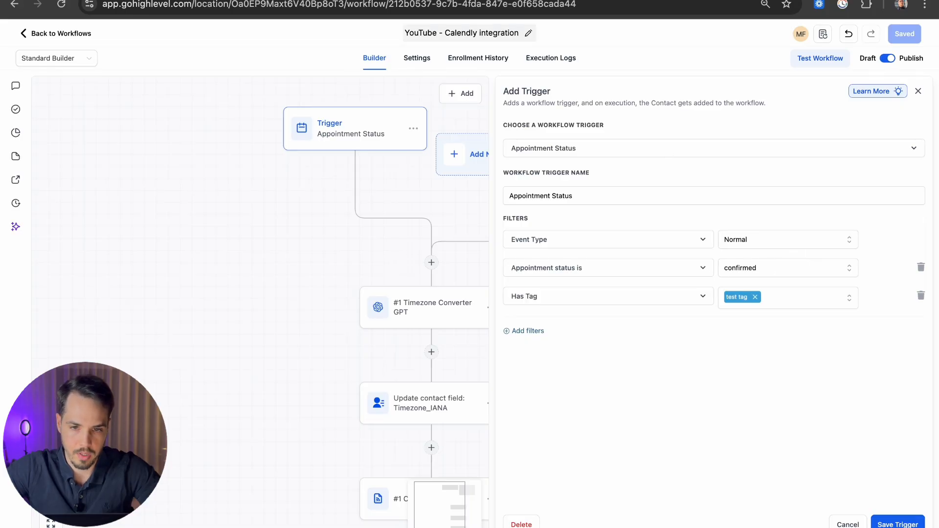
{"action": "left_click", "coordinate": [509, 1]}
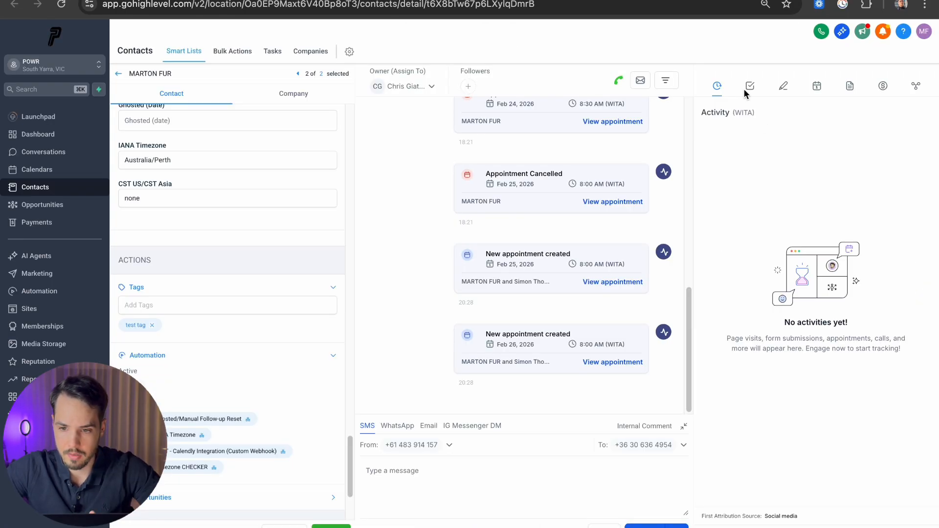
{"action": "left_click", "coordinate": [817, 90]}
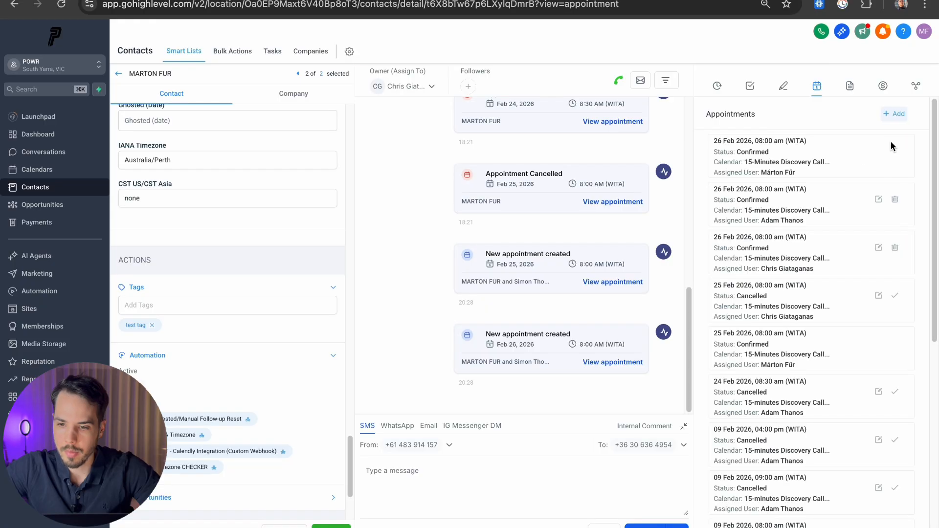
{"action": "left_click", "coordinate": [894, 114]}
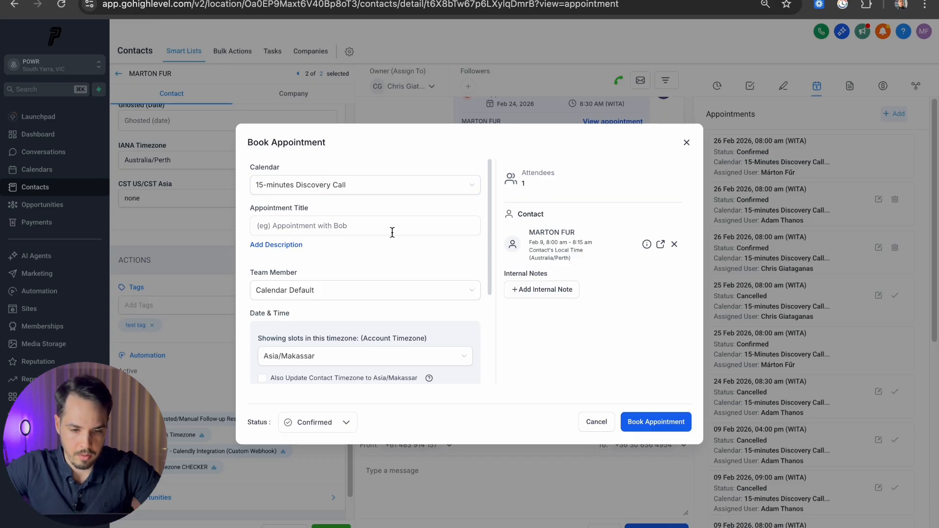
{"action": "scroll", "coordinate": [377, 245], "scroll_direction": "down", "scroll_amount": 3}
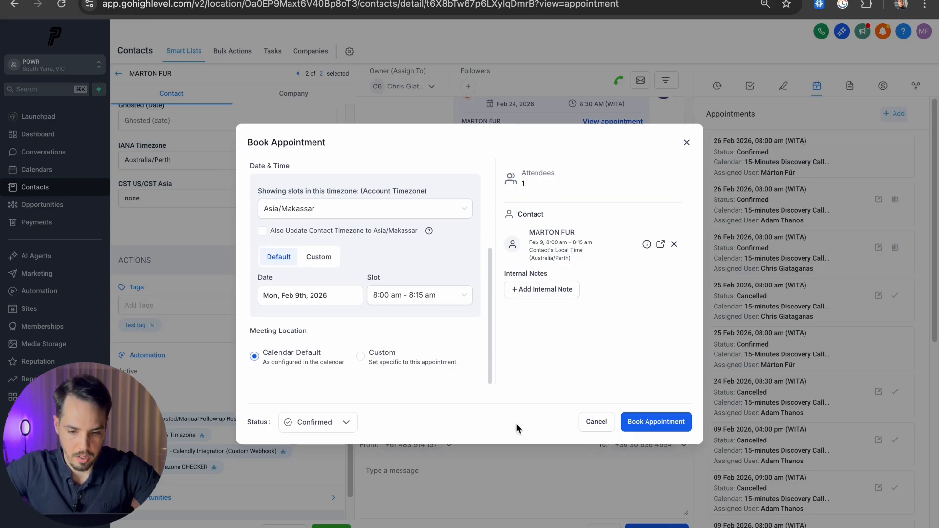
{"action": "left_click", "coordinate": [653, 425]}
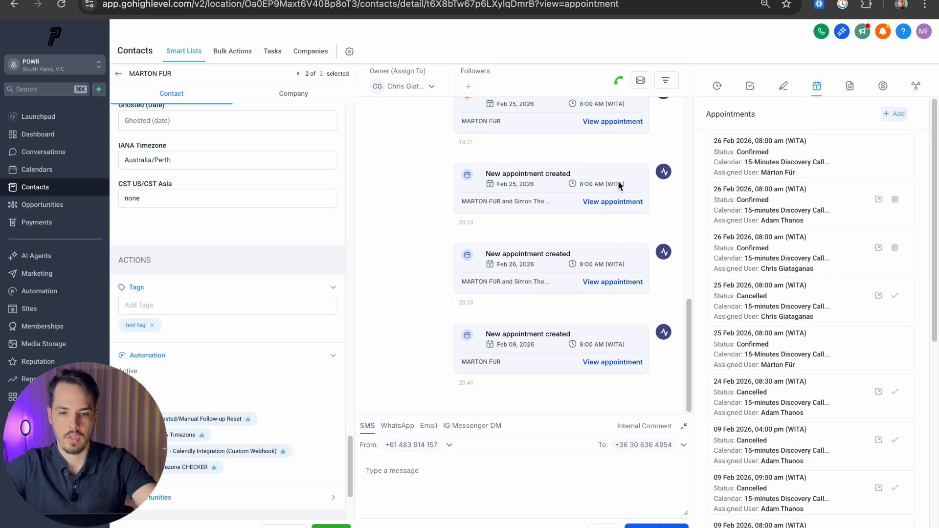
{"action": "left_click", "coordinate": [528, 0]}
{"action": "left_click", "coordinate": [542, 58]}
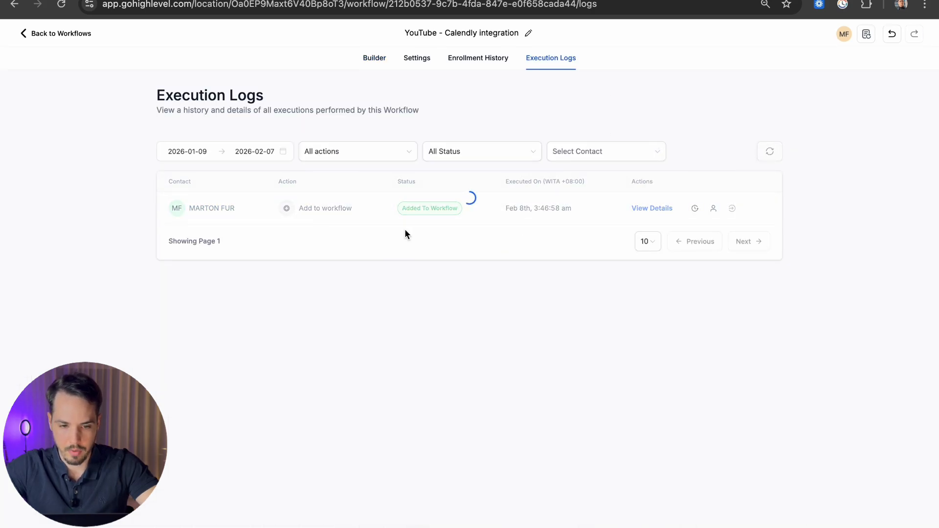
Step: Refresh the logs and inspect the GPT run (Australia/Perth) and the Custom Webhook's 200 success
{"action": "left_click", "coordinate": [778, 155]}
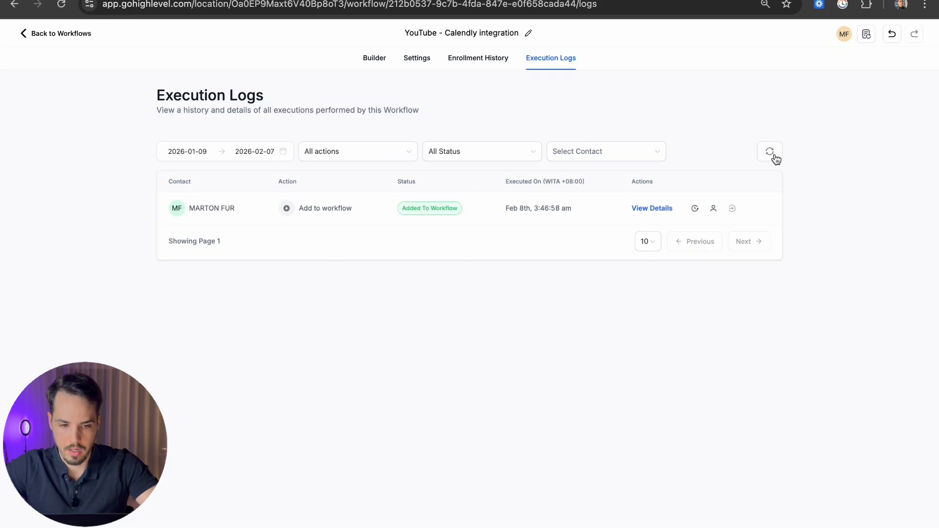
{"action": "left_click", "coordinate": [774, 153]}
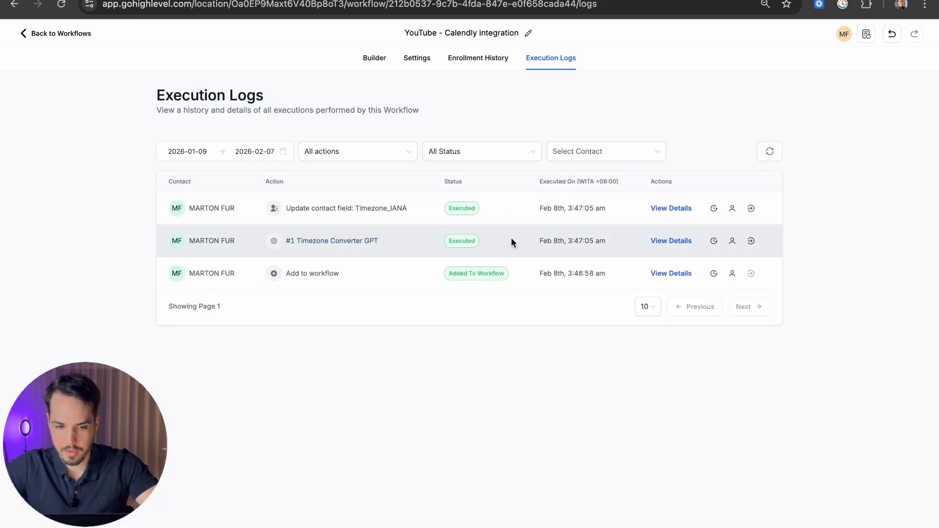
{"action": "left_click", "coordinate": [770, 153]}
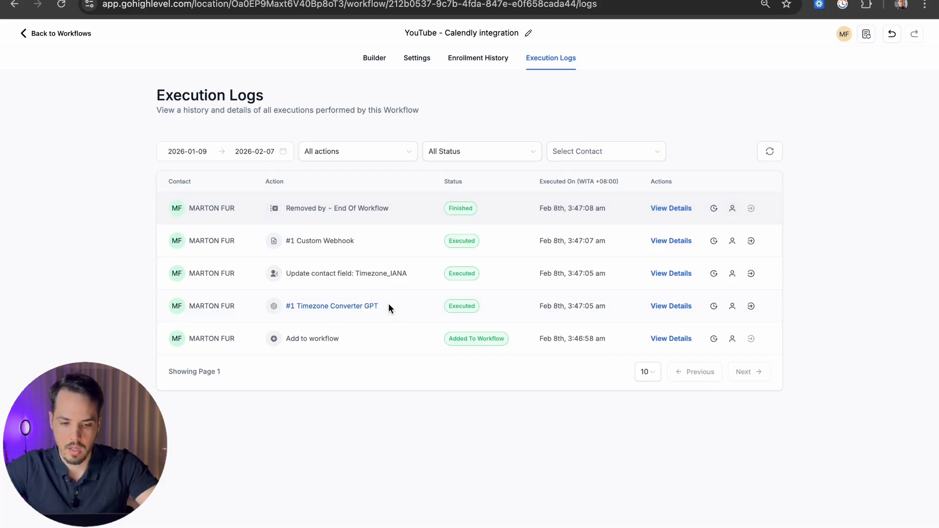
{"action": "left_click", "coordinate": [675, 305]}
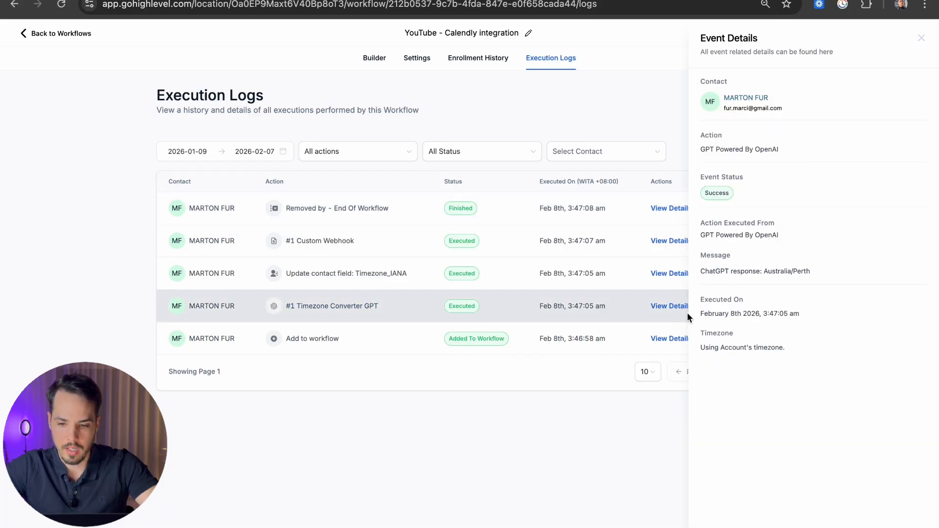
{"action": "left_click_drag", "start_coordinate": [809, 271], "coordinate": [756, 271]}
{"action": "left_click", "coordinate": [920, 42]}
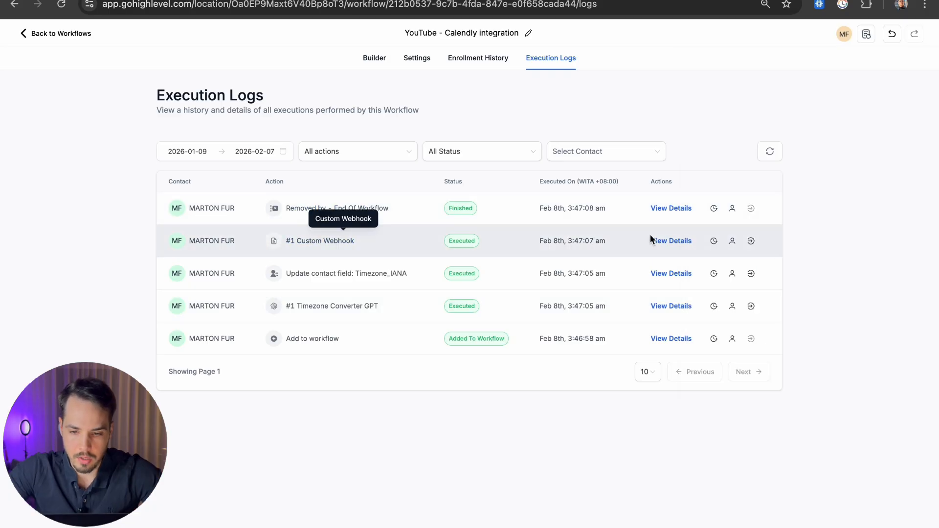
{"action": "left_click", "coordinate": [669, 240]}
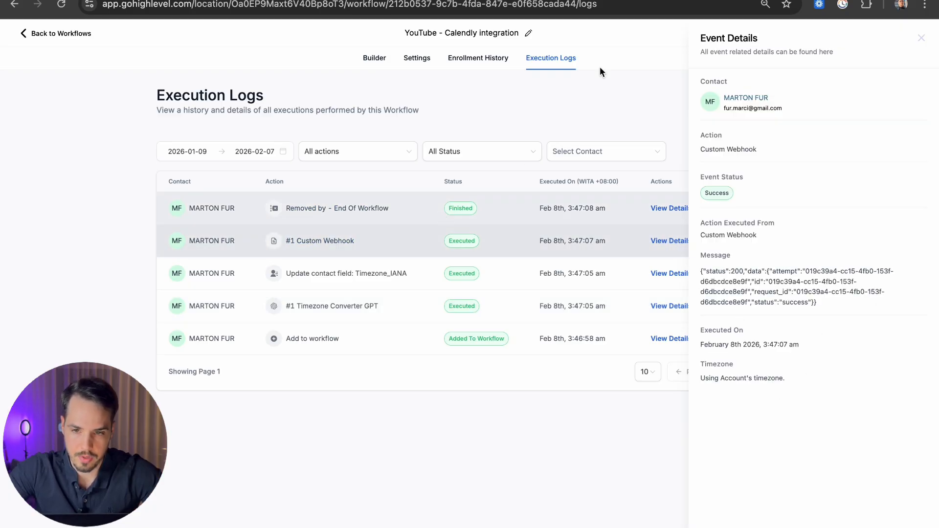
{"action": "left_click", "coordinate": [533, 0]}
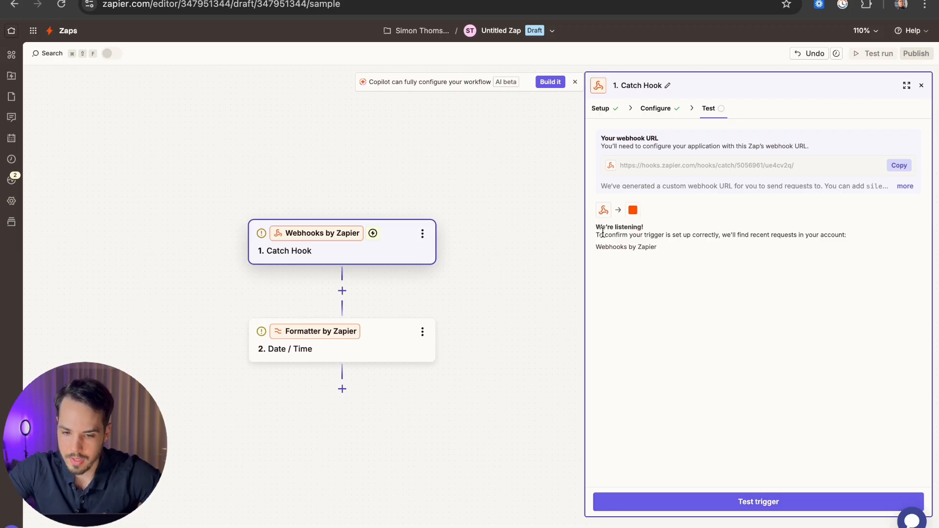
Step: Pull in the new webhook request and inspect the sample record's Start Time value
{"action": "left_click", "coordinate": [716, 502]}
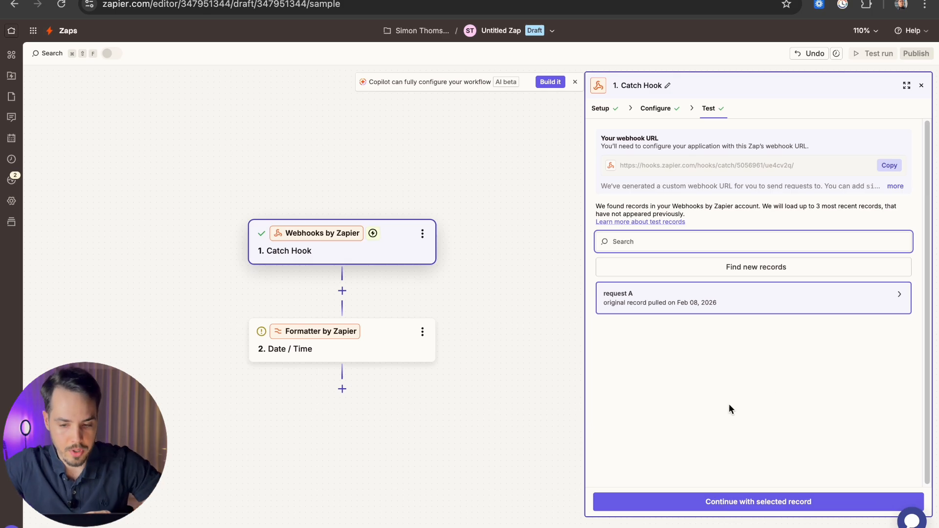
{"action": "left_click", "coordinate": [775, 298]}
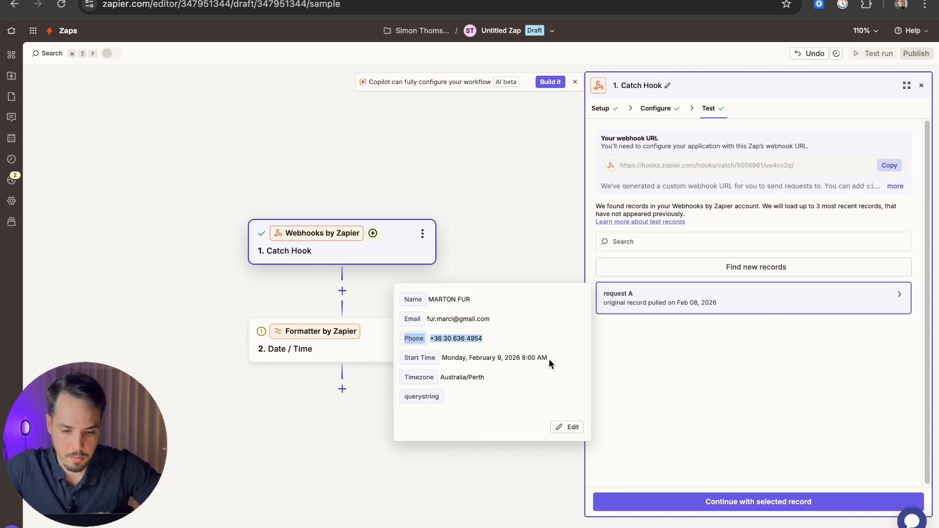
{"action": "mouse_move", "coordinate": [548, 359]}
{"action": "left_mouse_down"}
{"action": "mouse_move", "coordinate": [438, 363]}
{"action": "mouse_move", "coordinate": [448, 374]}
{"action": "mouse_move", "coordinate": [534, 354]}
{"action": "left_mouse_up"}
{"action": "left_click", "coordinate": [448, 379]}
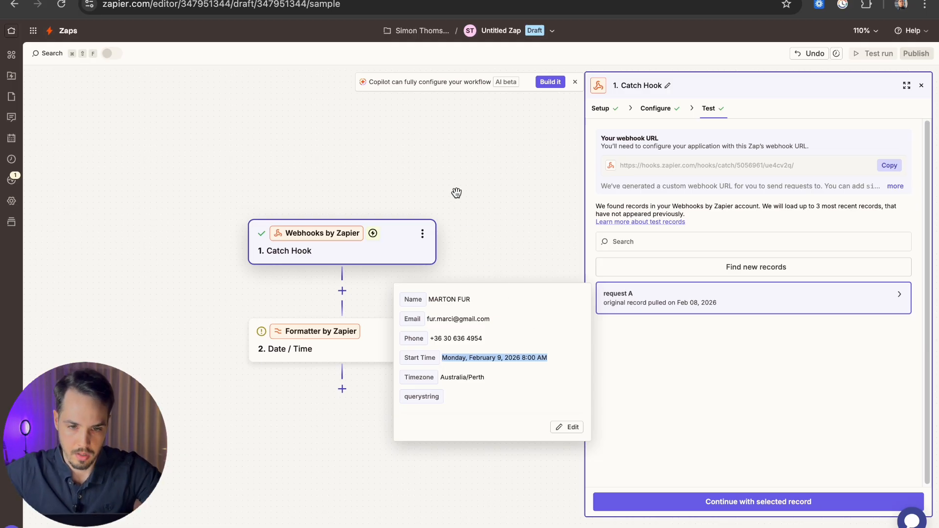
Step: Compare it with Calendly's start_time example, then open the Date / Time step's settings
{"action": "left_click", "coordinate": [384, 1]}
{"action": "left_click", "coordinate": [426, 243]}
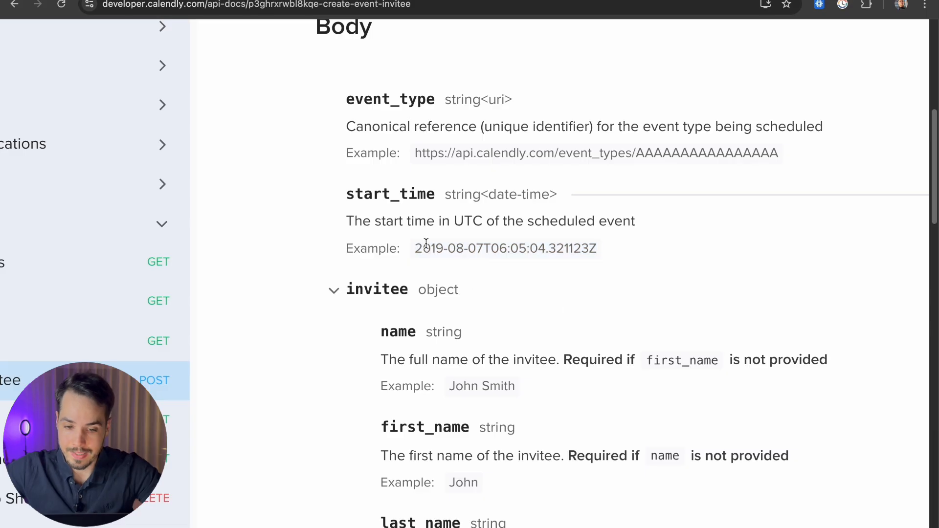
{"action": "left_click_drag", "start_coordinate": [426, 244], "coordinate": [593, 248]}
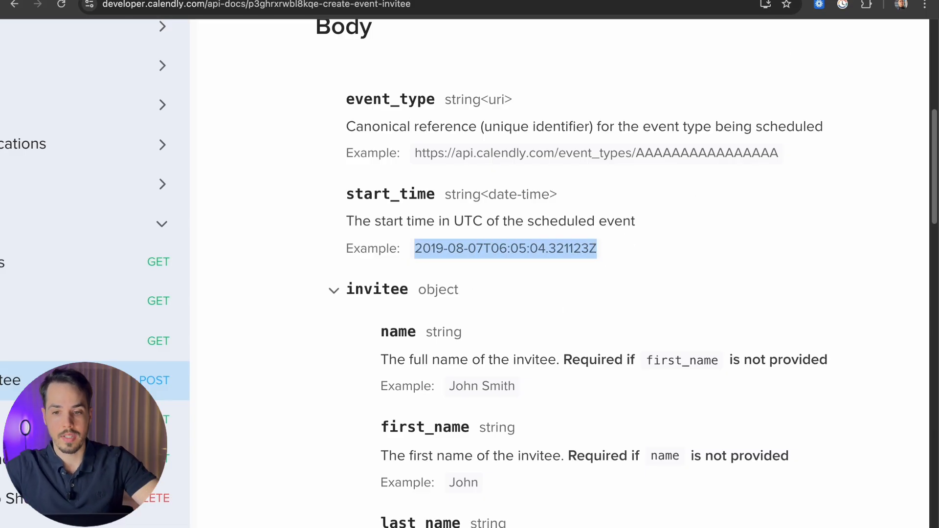
{"action": "left_click", "coordinate": [384, 0]}
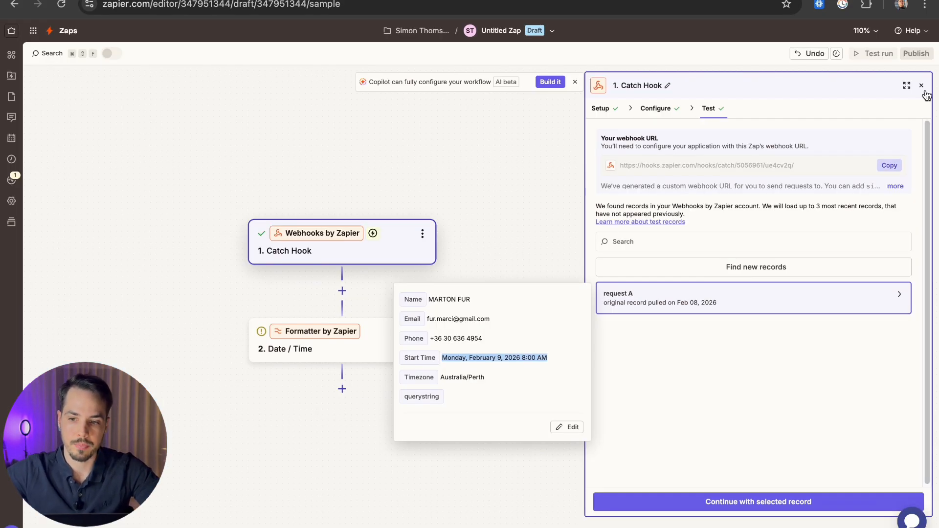
{"action": "left_click", "coordinate": [922, 87]}
{"action": "left_click", "coordinate": [312, 349]}
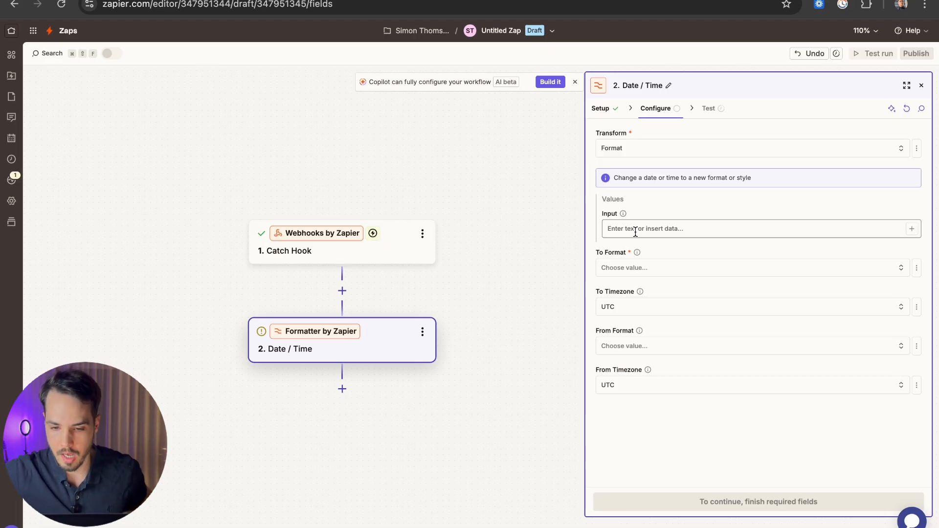
Step: Map the Catch Hook's Start Time into the Date / Time step's Input field
{"action": "left_click", "coordinate": [912, 229]}
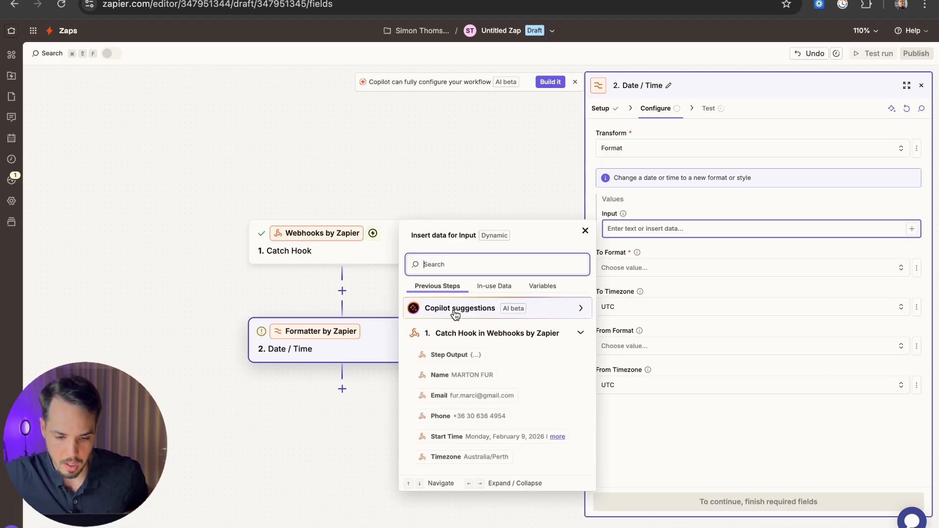
{"action": "left_click", "coordinate": [455, 335]}
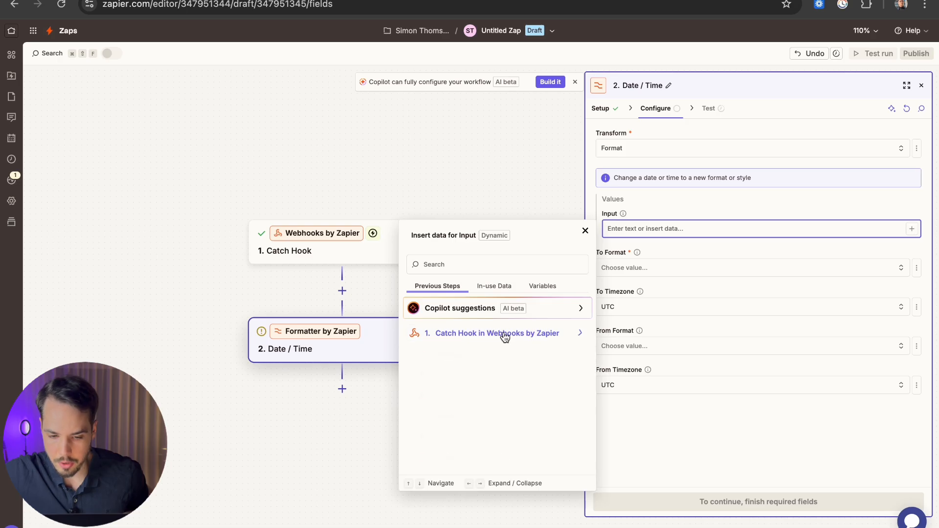
{"action": "left_click", "coordinate": [503, 335]}
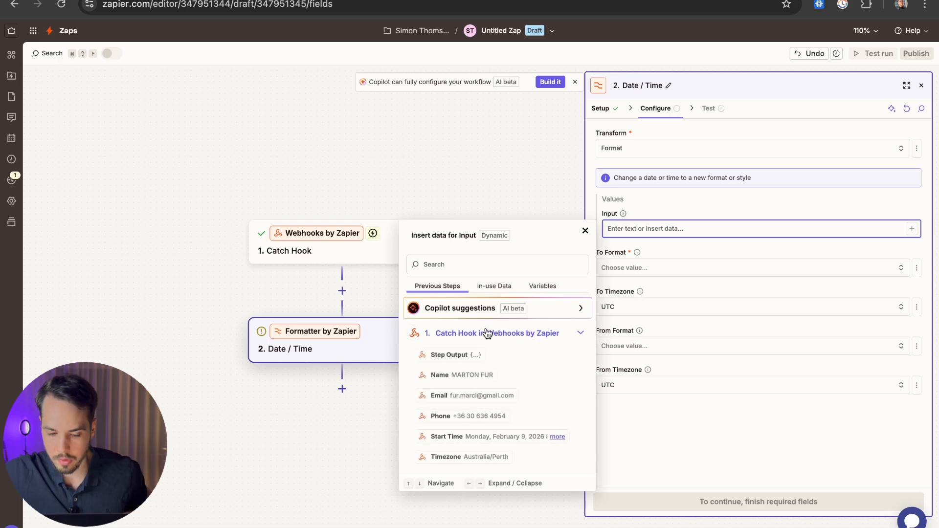
{"action": "left_click", "coordinate": [454, 436]}
{"action": "left_click", "coordinate": [670, 198]}
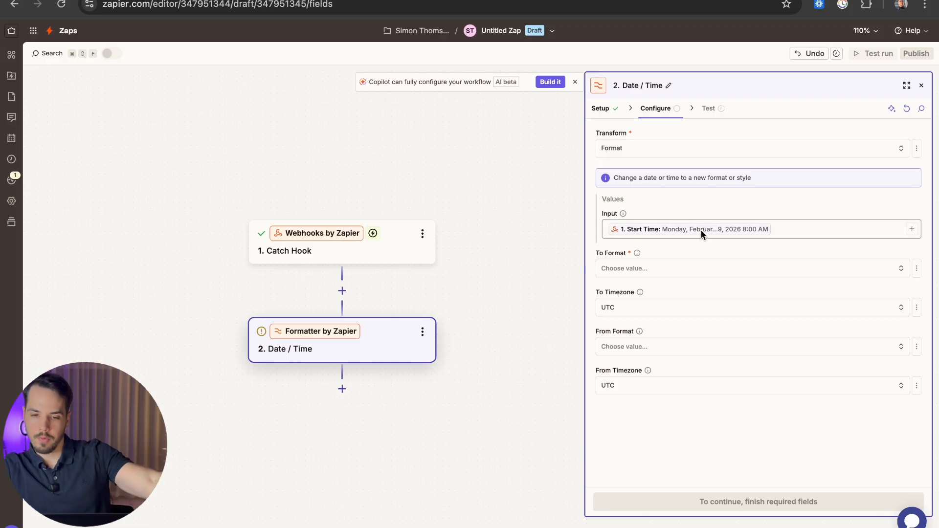
Step: Set the To Format option to YYYY-MM-DDTHH:mm:ssZ
{"action": "left_click", "coordinate": [675, 279]}
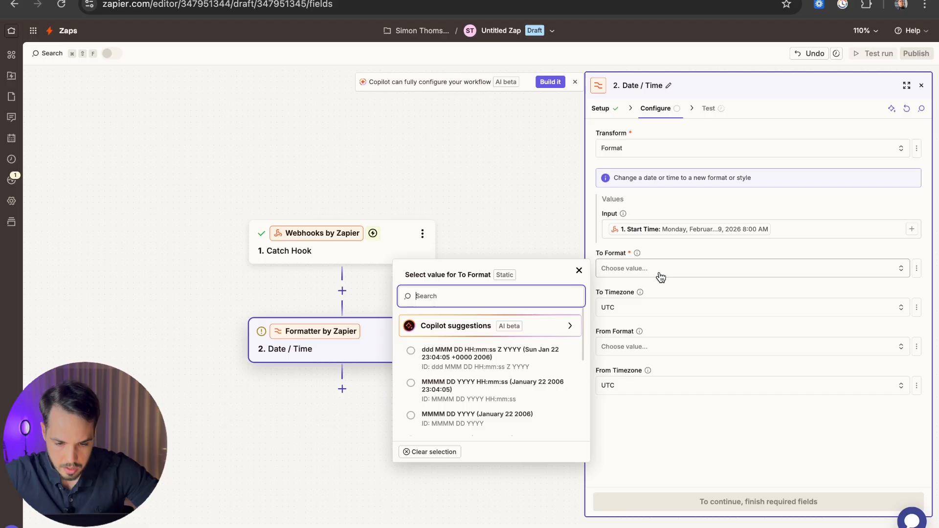
{"action": "scroll", "coordinate": [489, 381], "scroll_direction": "up", "scroll_amount": 3}
{"action": "scroll", "coordinate": [491, 385], "scroll_direction": "up", "scroll_amount": 3}
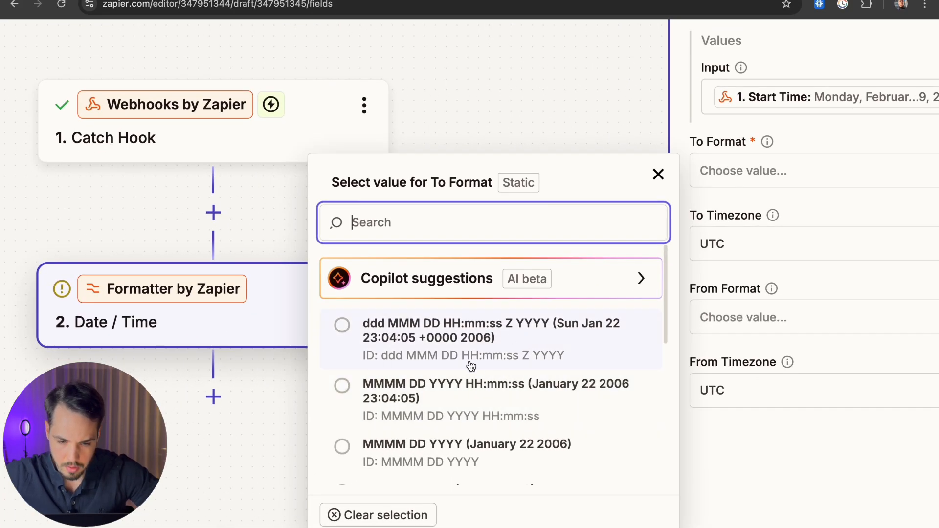
{"action": "scroll", "coordinate": [456, 362], "scroll_direction": "down", "scroll_amount": 1}
{"action": "scroll", "coordinate": [456, 363], "scroll_direction": "down", "scroll_amount": 3}
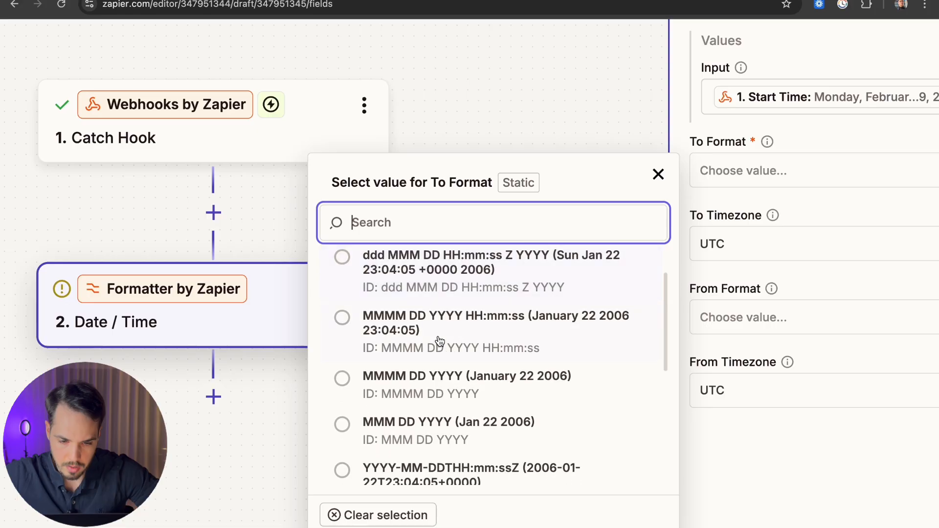
{"action": "scroll", "coordinate": [465, 342], "scroll_direction": "down", "scroll_amount": 8}
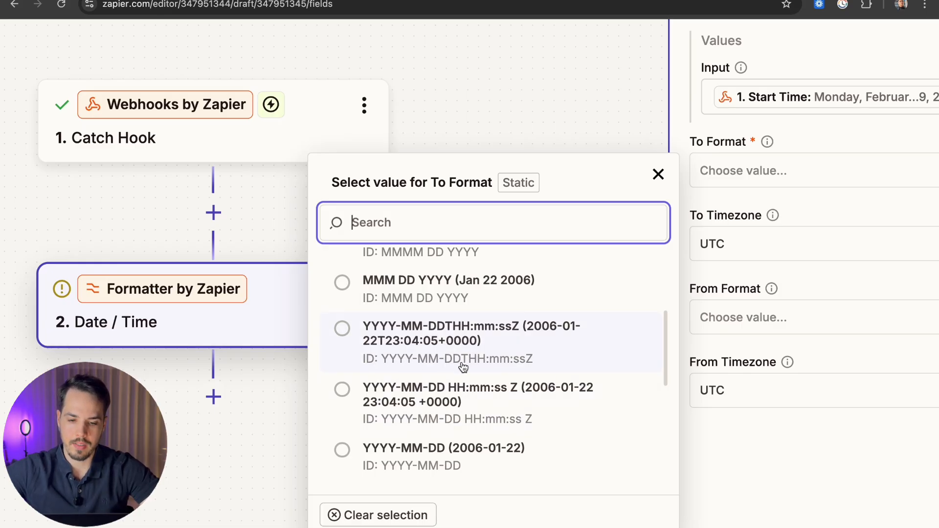
{"action": "left_click", "coordinate": [504, 359]}
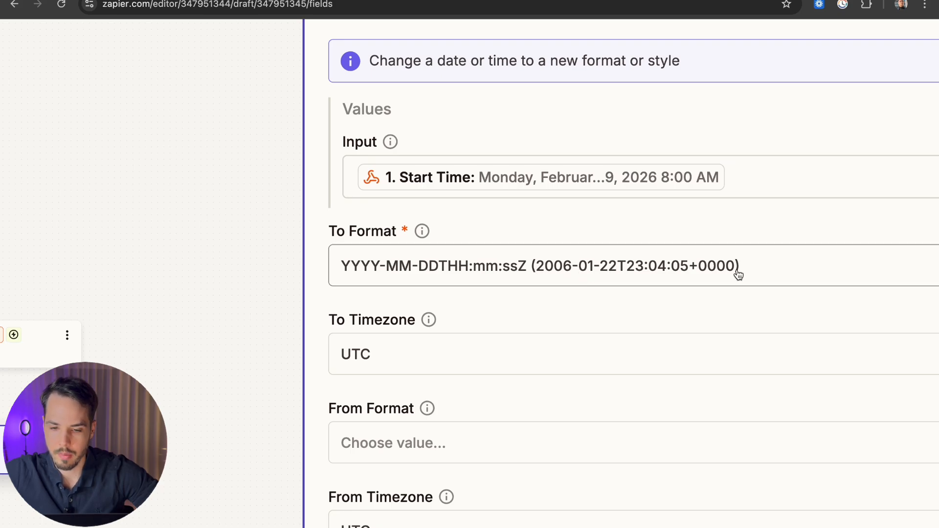
{"action": "left_click", "coordinate": [387, 1]}
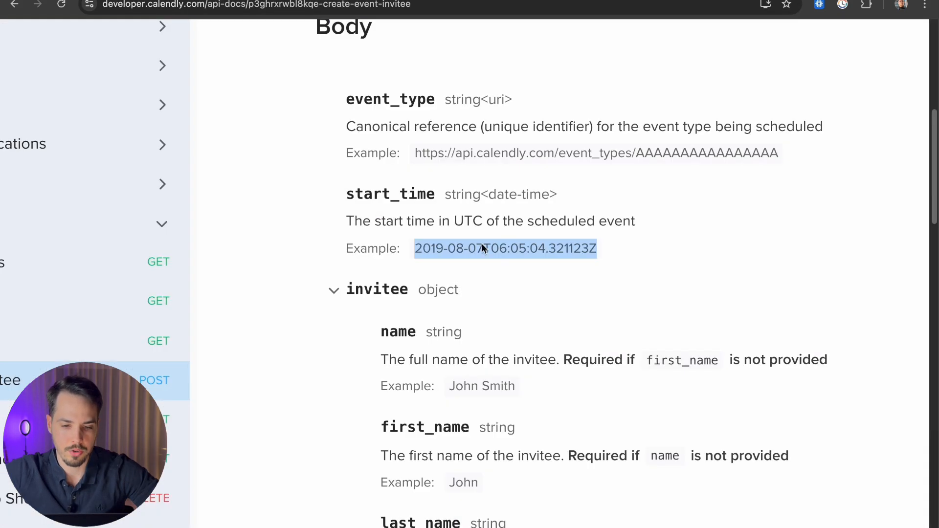
{"action": "left_click", "coordinate": [430, 249]}
{"action": "left_click_drag", "start_coordinate": [415, 249], "coordinate": [568, 250]}
{"action": "left_click", "coordinate": [444, 251]}
{"action": "left_click", "coordinate": [613, 251]}
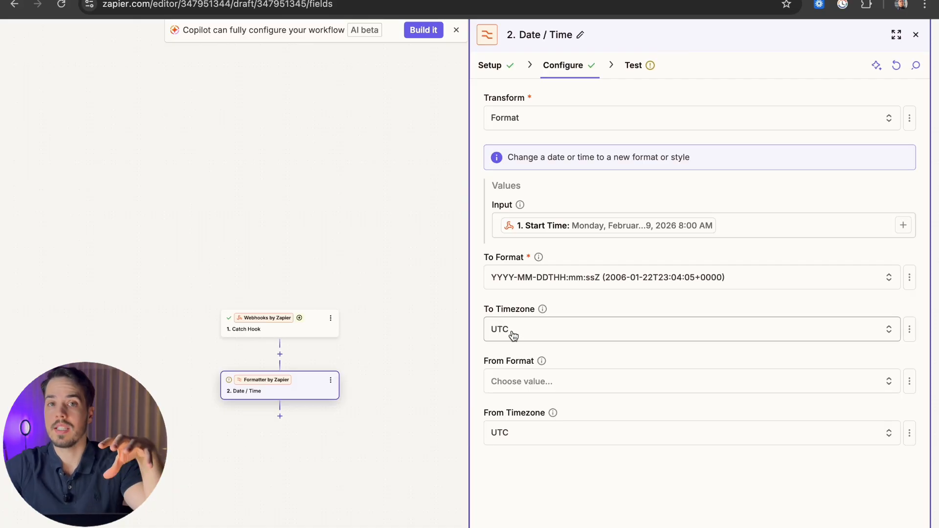
{"action": "left_click", "coordinate": [366, 0]}
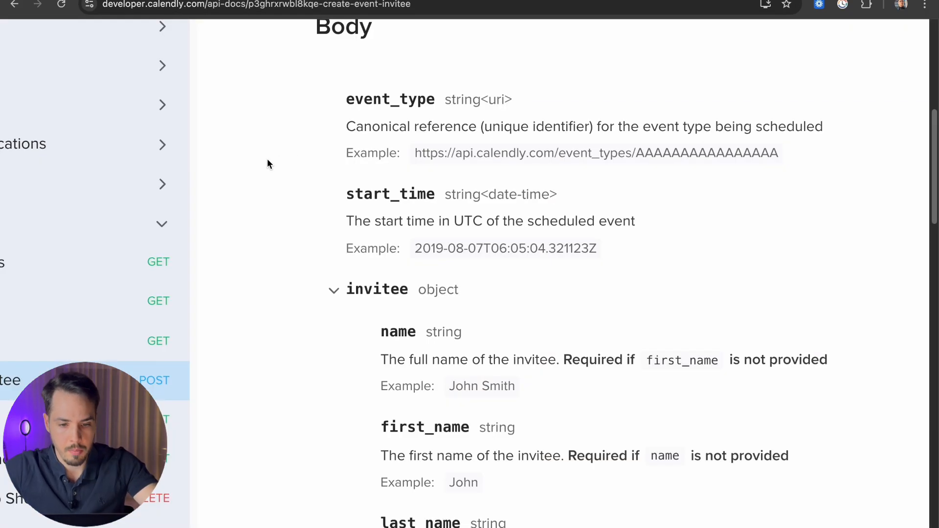
{"action": "scroll", "coordinate": [422, 193], "scroll_direction": "up", "scroll_amount": 2}
{"action": "scroll", "coordinate": [422, 191], "scroll_direction": "down", "scroll_amount": 5}
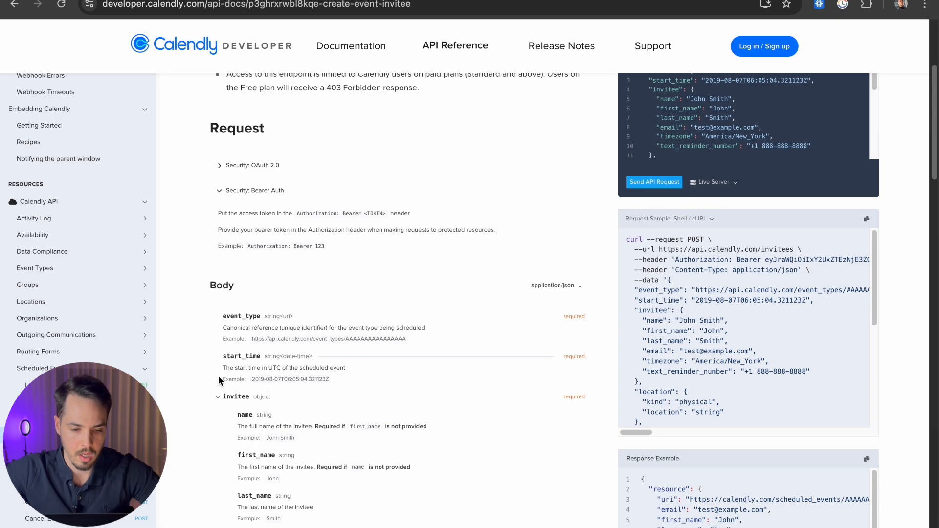
{"action": "scroll", "coordinate": [219, 376], "scroll_direction": "up", "scroll_amount": 5}
{"action": "scroll", "coordinate": [219, 376], "scroll_direction": "down", "scroll_amount": 2}
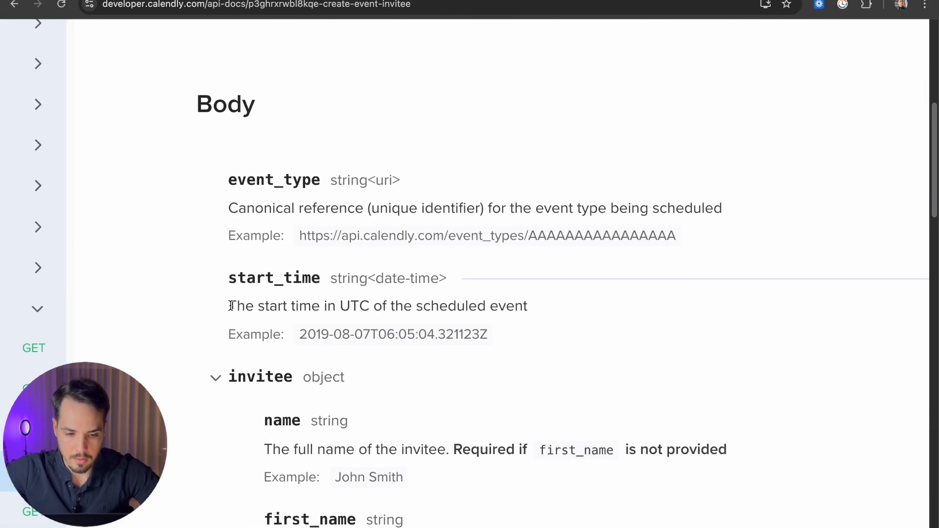
{"action": "left_click_drag", "start_coordinate": [228, 307], "coordinate": [523, 303]}
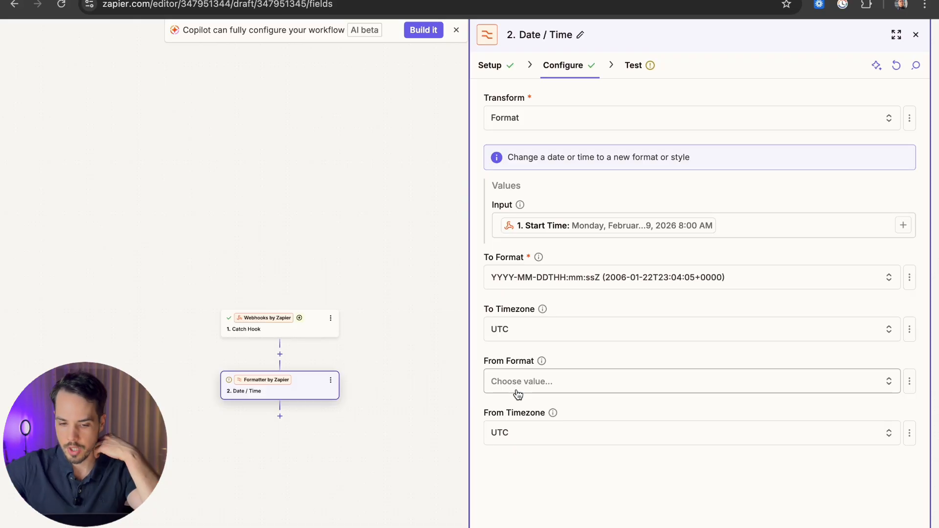
Step: Read the From Timezone field's help and check the contact's time zone setting
{"action": "left_click_drag", "start_coordinate": [485, 413], "coordinate": [540, 416]}
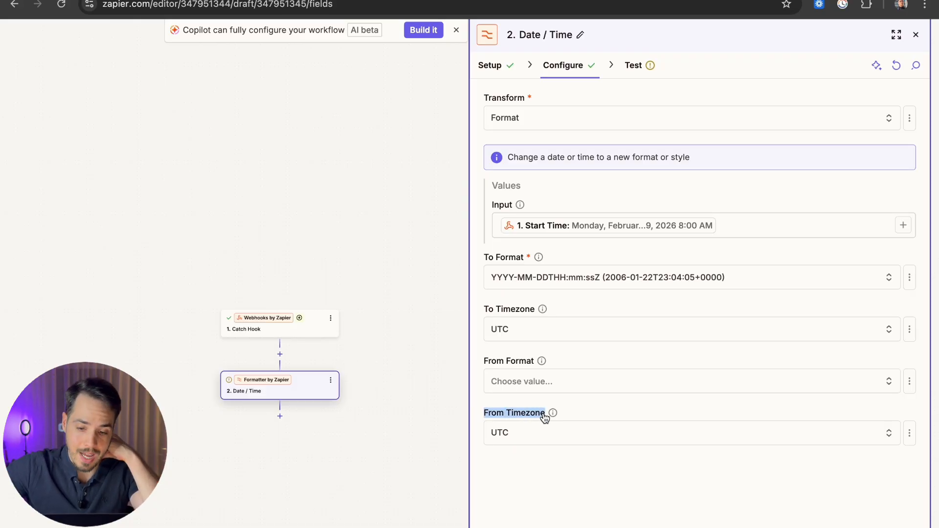
{"action": "left_click", "coordinate": [552, 414]}
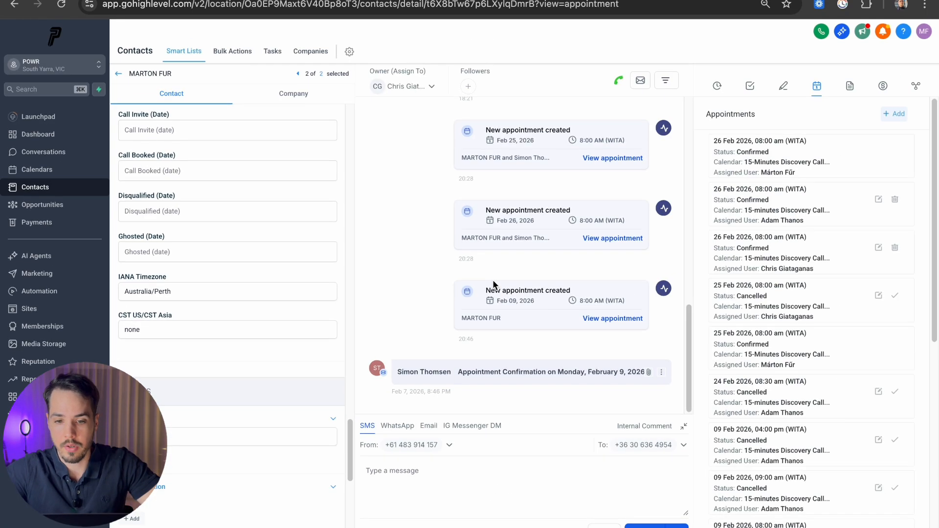
{"action": "scroll", "coordinate": [233, 187], "scroll_direction": "up", "scroll_amount": 10}
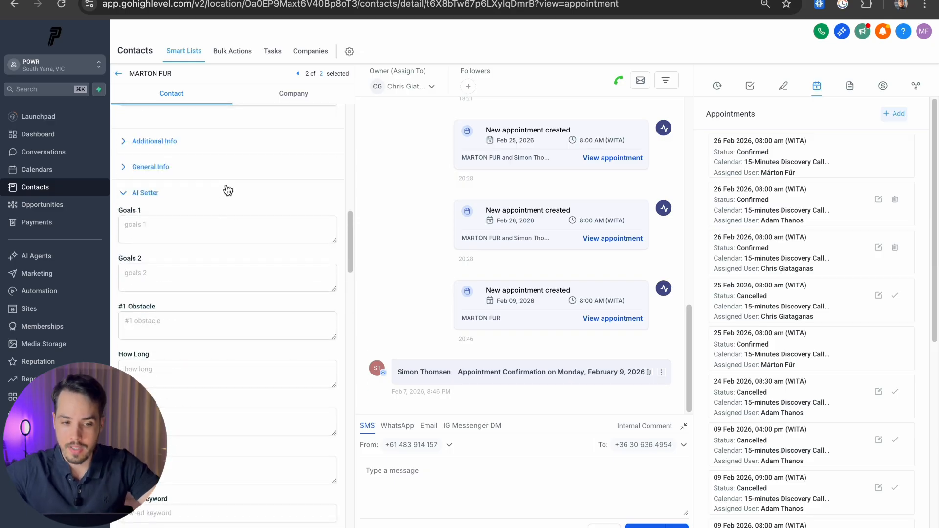
{"action": "scroll", "coordinate": [207, 203], "scroll_direction": "up", "scroll_amount": 5}
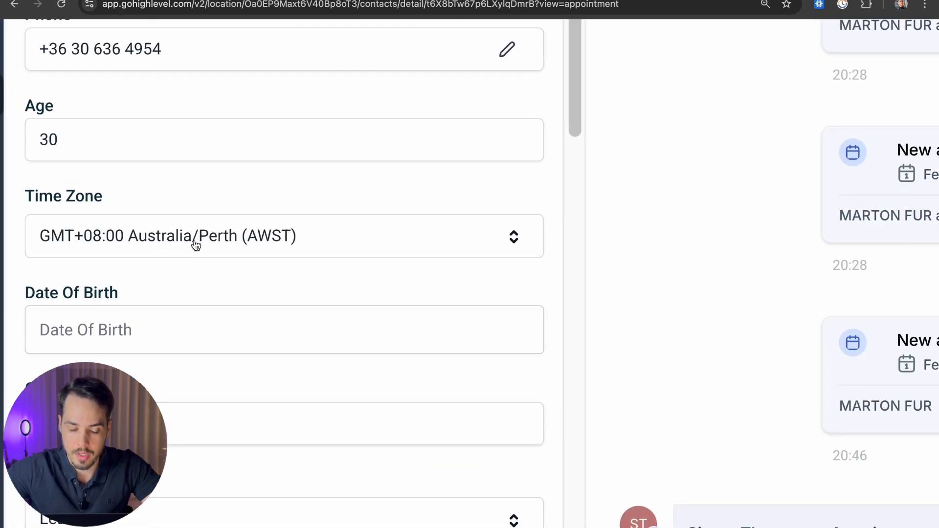
{"action": "left_click", "coordinate": [196, 245]}
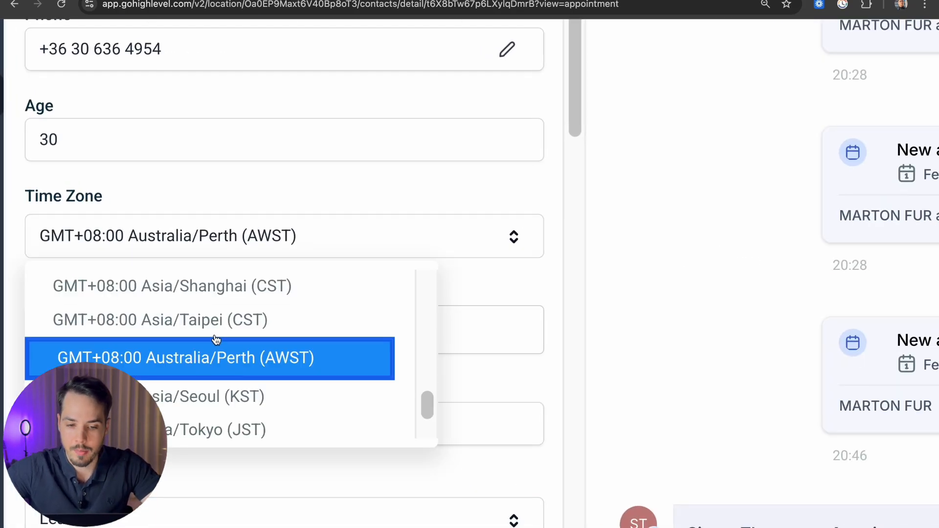
{"action": "scroll", "coordinate": [216, 340], "scroll_direction": "down", "scroll_amount": 5}
{"action": "left_click", "coordinate": [271, 222]}
{"action": "left_click", "coordinate": [793, 1]}
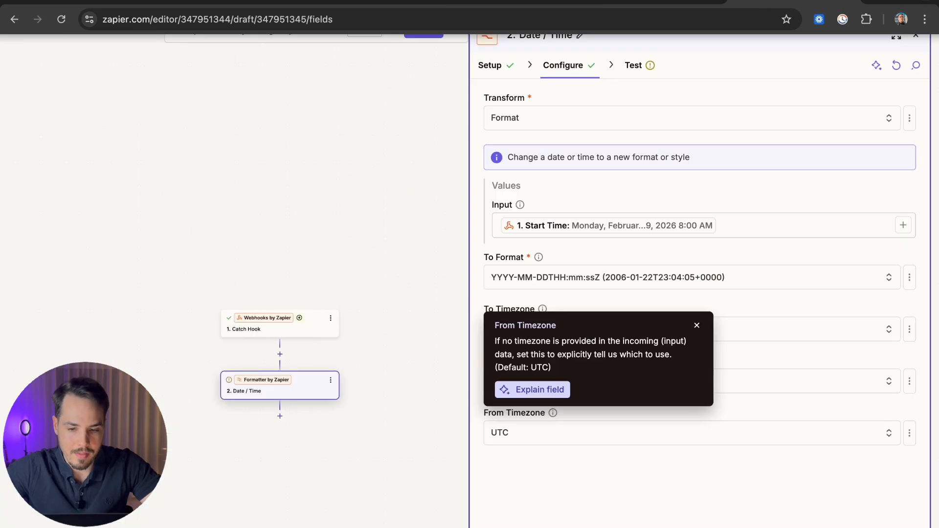
{"action": "left_click", "coordinate": [697, 325]}
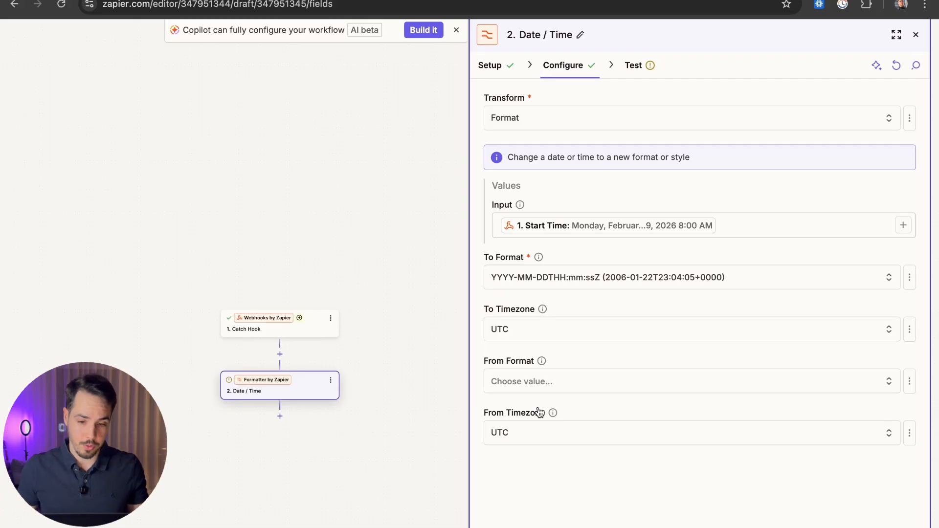
Step: Browse the From Timezone list without choosing, and revisit the GoHighLevel workflow builder
{"action": "left_click", "coordinate": [577, 440]}
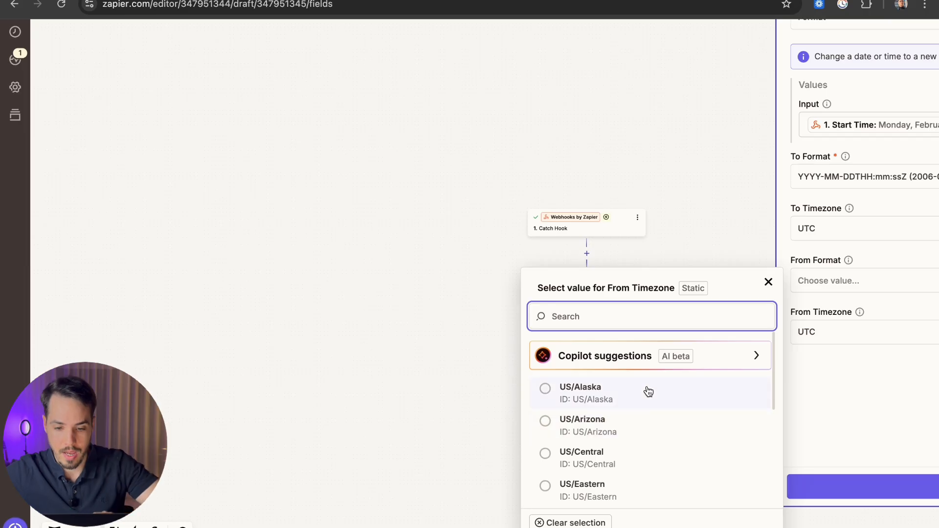
{"action": "scroll", "coordinate": [301, 421], "scroll_direction": "down", "scroll_amount": 10}
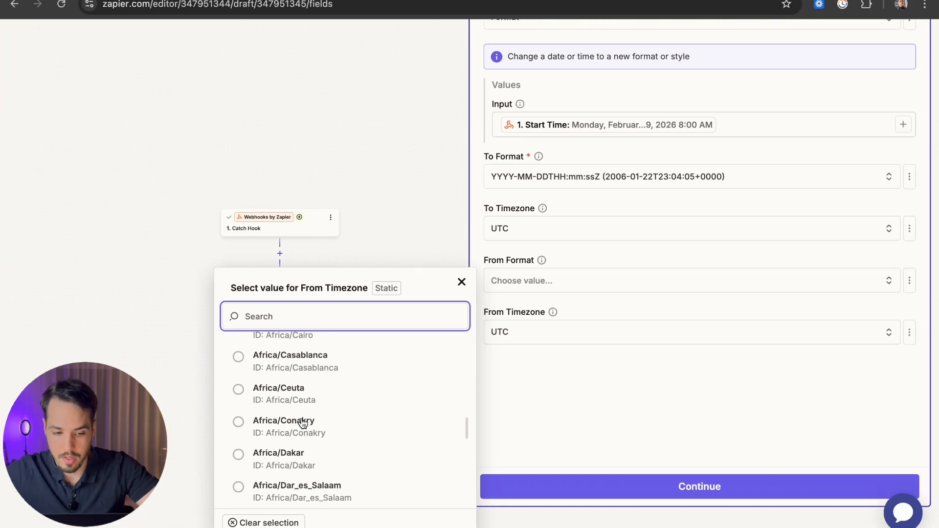
{"action": "scroll", "coordinate": [300, 421], "scroll_direction": "up", "scroll_amount": 3}
{"action": "left_click", "coordinate": [462, 283]}
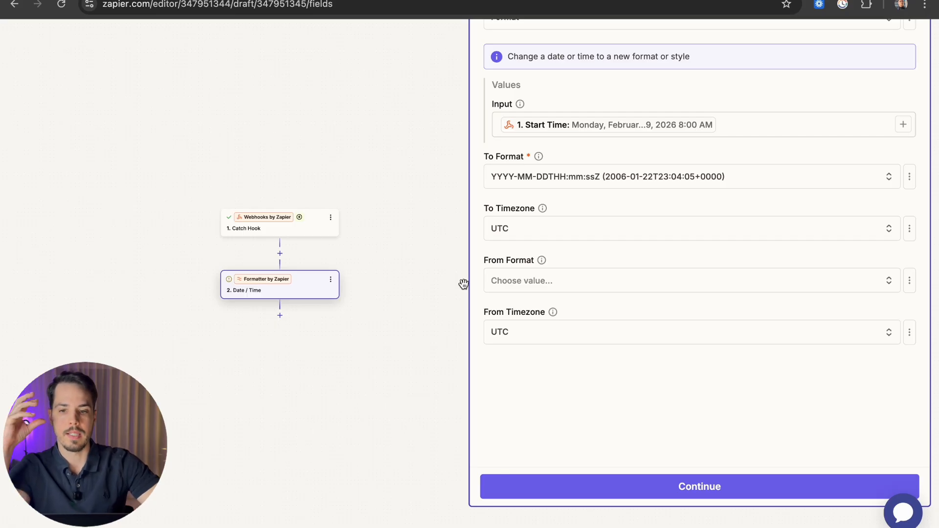
{"action": "left_click", "coordinate": [644, 4]}
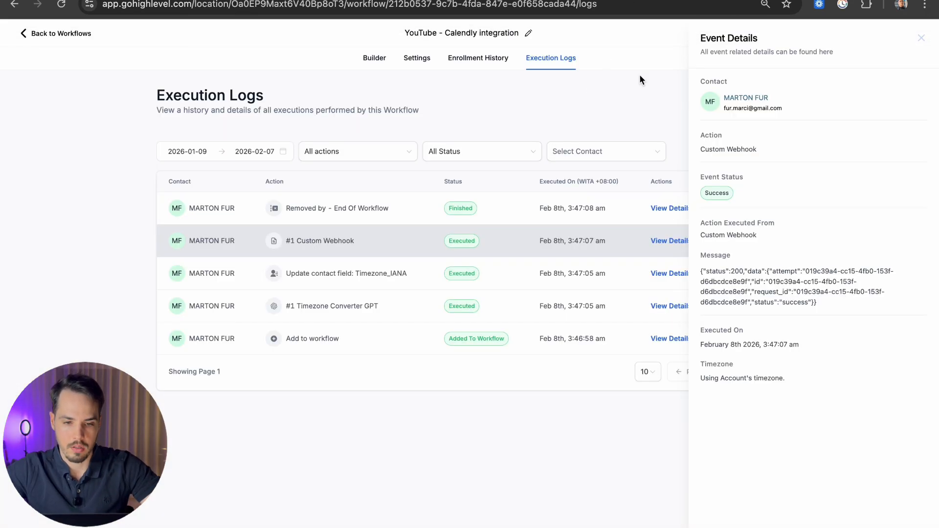
{"action": "left_click", "coordinate": [375, 60]}
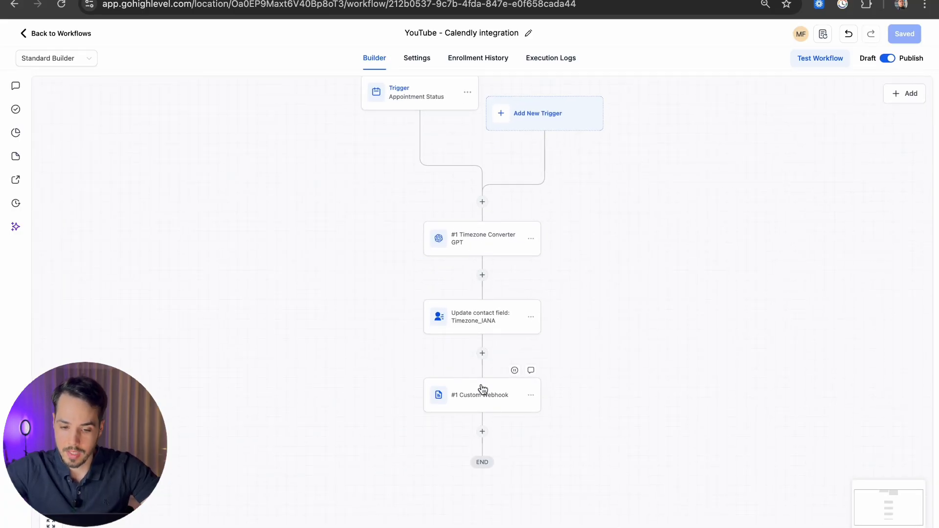
{"action": "left_click", "coordinate": [787, 0]}
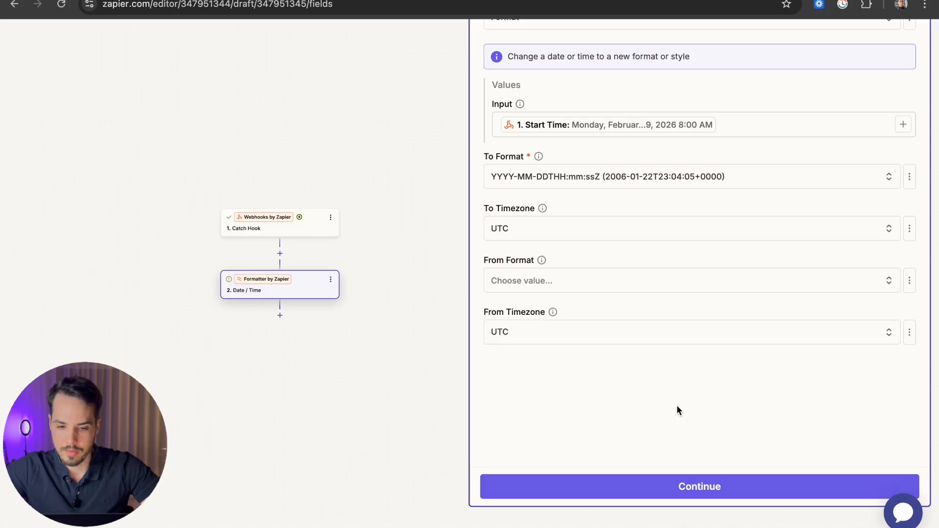
Step: Set From Timezone to the Catch Hook's Timezone value (Australia/Perth) via the Custom option
{"action": "left_click", "coordinate": [552, 311]}
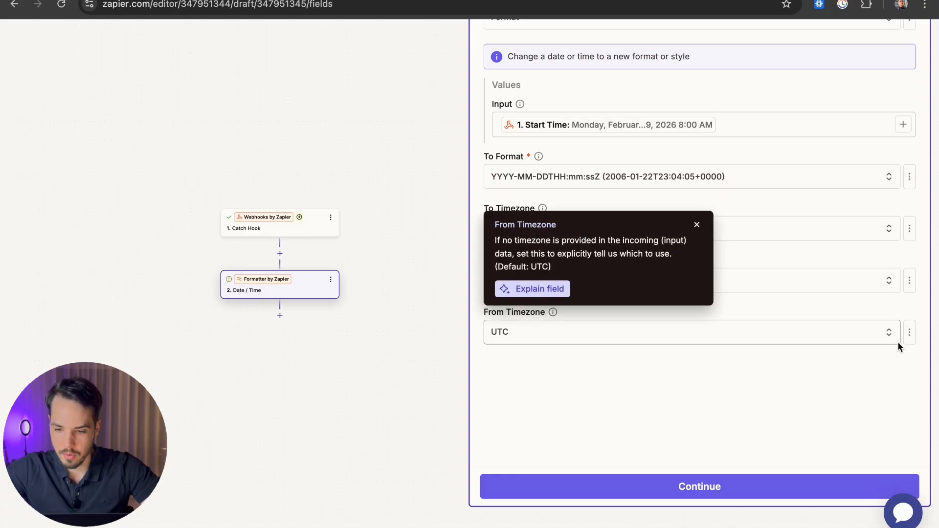
{"action": "left_click", "coordinate": [909, 332]}
{"action": "left_click", "coordinate": [872, 378]}
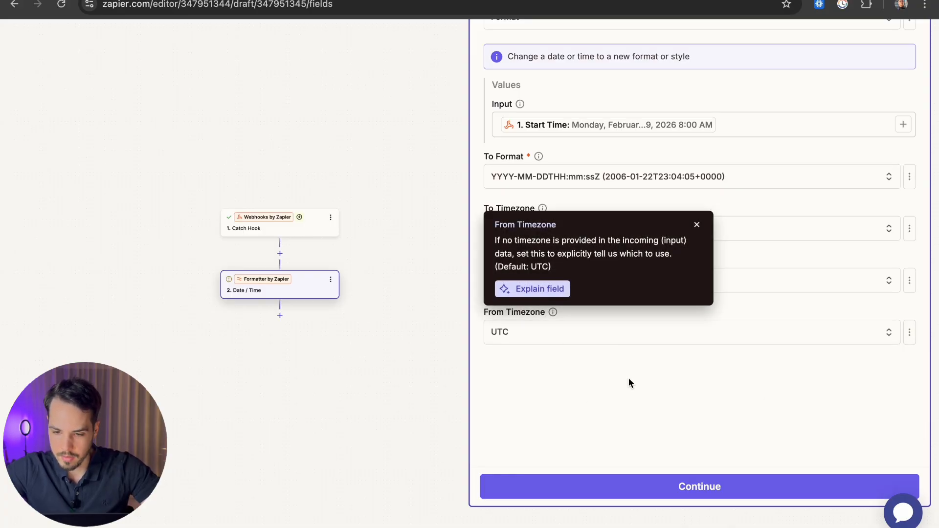
{"action": "left_click", "coordinate": [697, 225]}
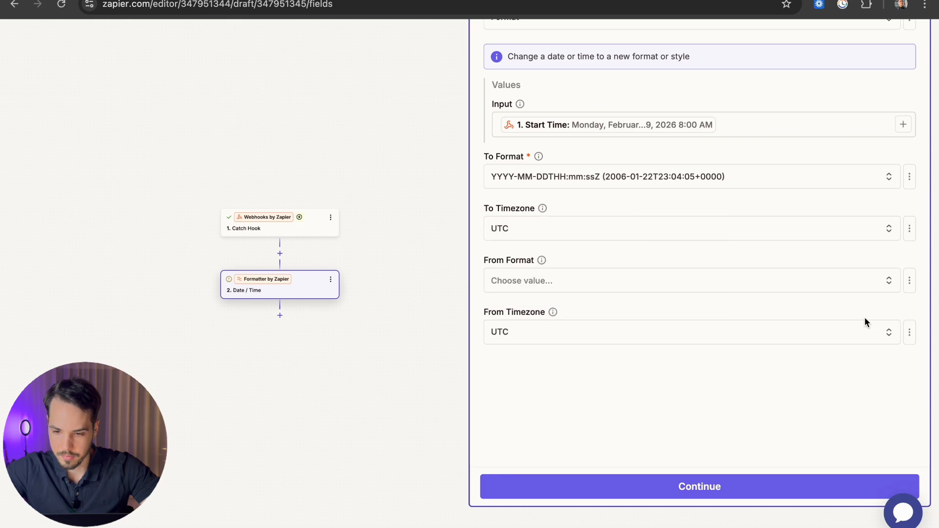
{"action": "left_click", "coordinate": [909, 332]}
{"action": "left_click", "coordinate": [824, 406]}
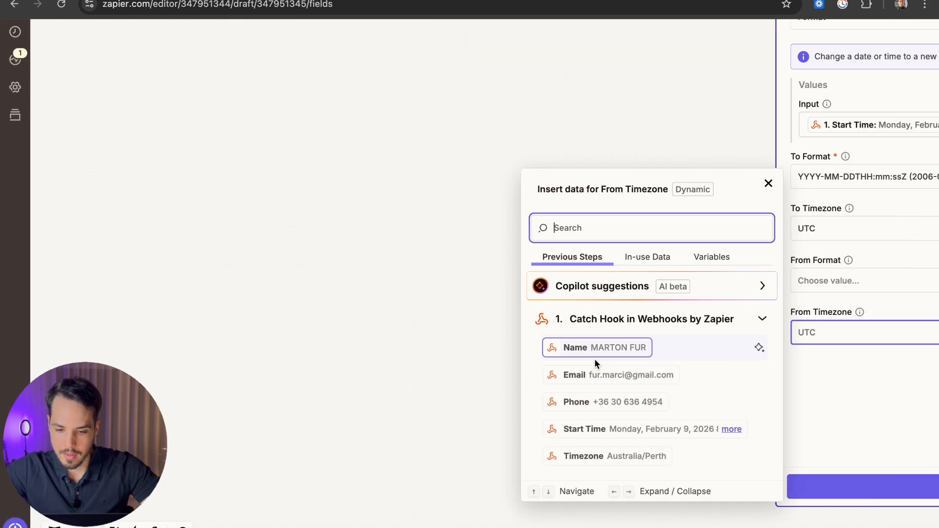
{"action": "left_click", "coordinate": [634, 457]}
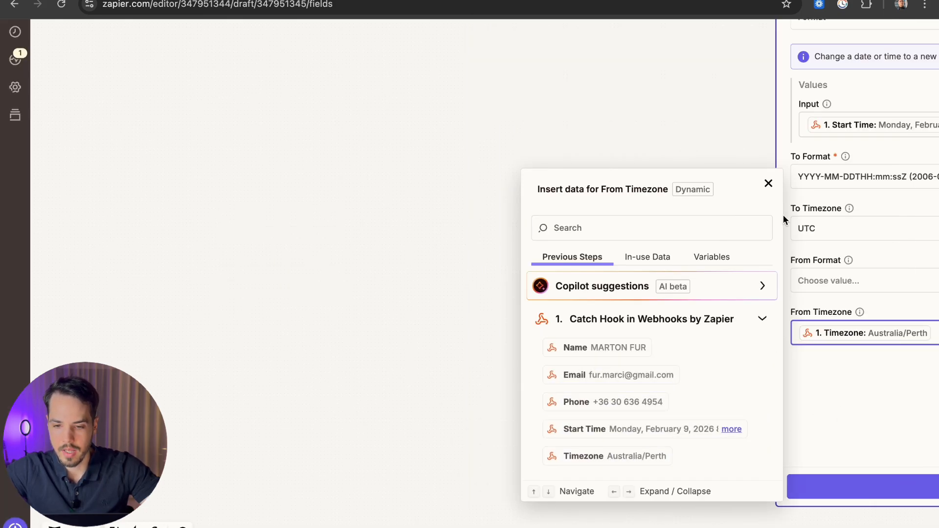
{"action": "left_click", "coordinate": [768, 184]}
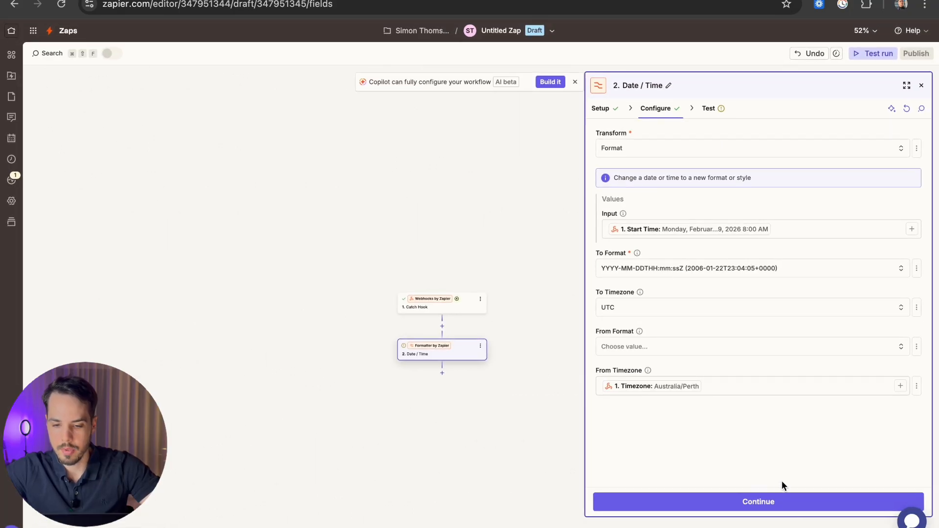
{"action": "left_click", "coordinate": [782, 501]}
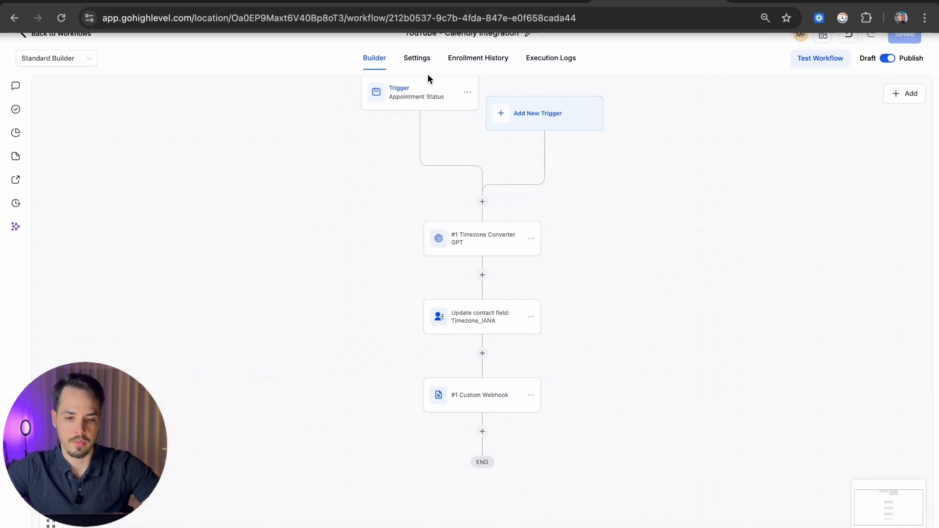
Step: Inspect the GPT, Update contact field and Custom Webhook nodes, checking the start_time body value
{"action": "left_click", "coordinate": [476, 244]}
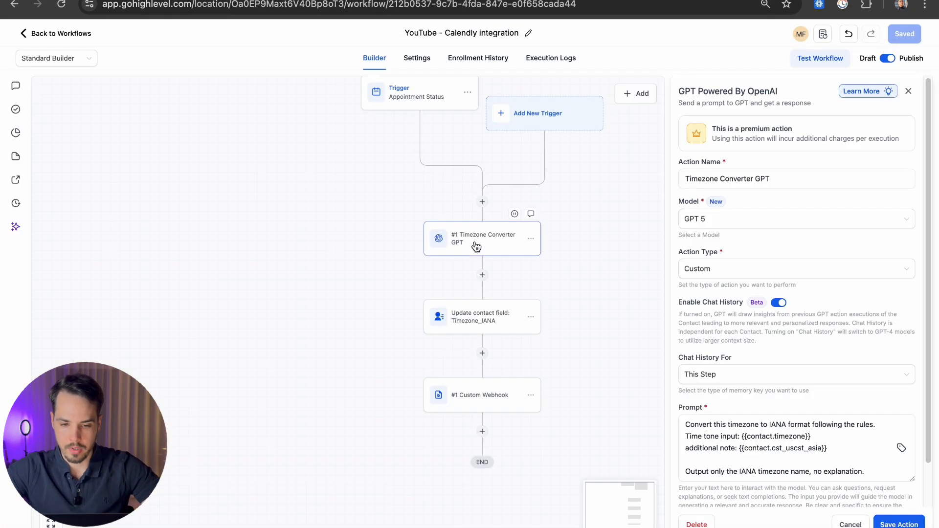
{"action": "left_click", "coordinate": [468, 320]}
{"action": "left_click", "coordinate": [488, 395]}
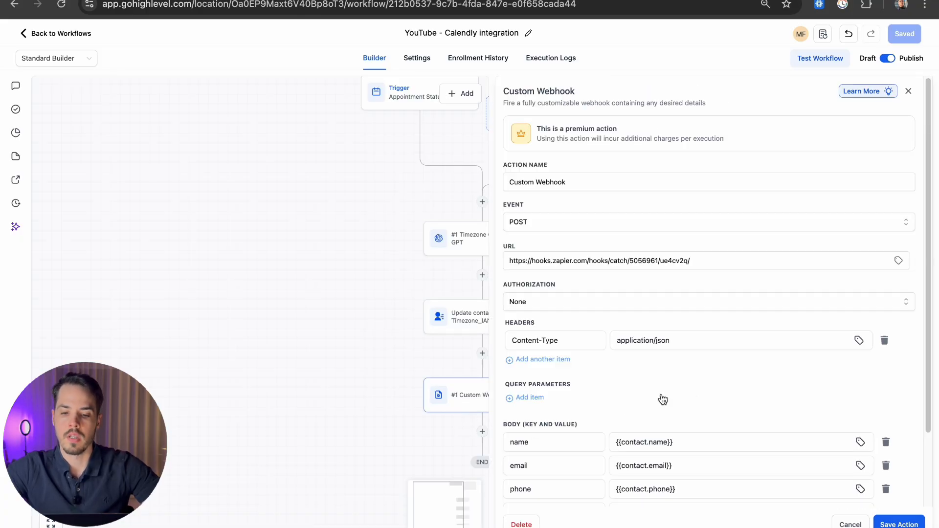
{"action": "scroll", "coordinate": [719, 399], "scroll_direction": "down", "scroll_amount": 3}
{"action": "left_click", "coordinate": [682, 427]}
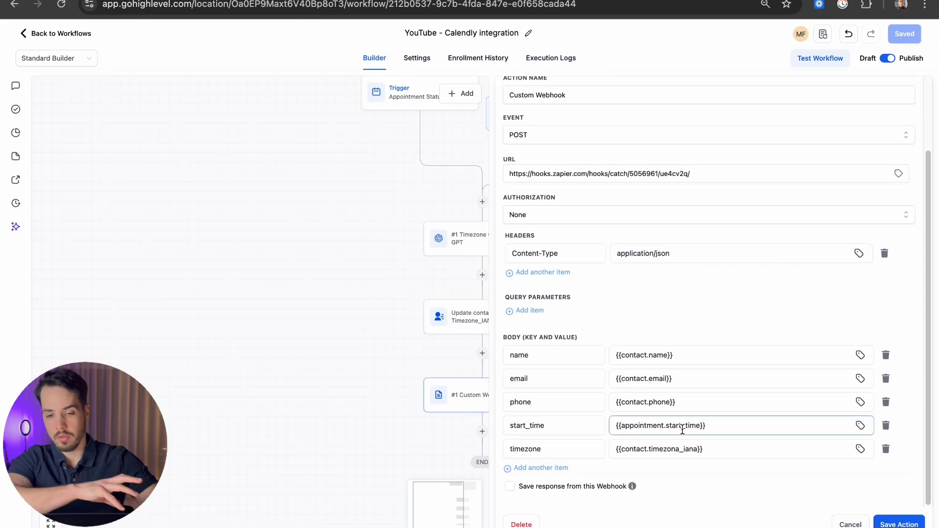
{"action": "triple_click", "coordinate": [691, 168]}
{"action": "left_click", "coordinate": [686, 149]}
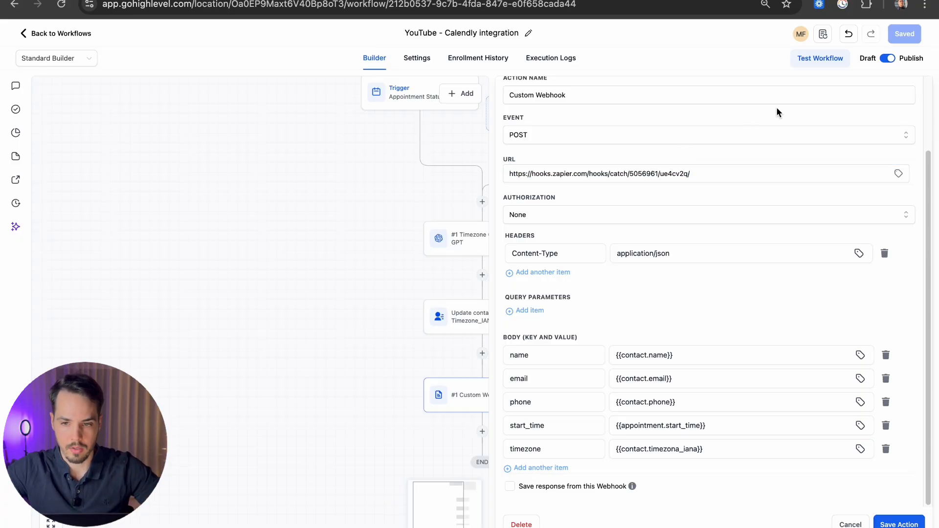
{"action": "scroll", "coordinate": [404, 233], "scroll_direction": "up", "scroll_amount": 5}
Step: Open the Date / Time formatter step and review its Configure fields
{"action": "left_click", "coordinate": [403, 218]}
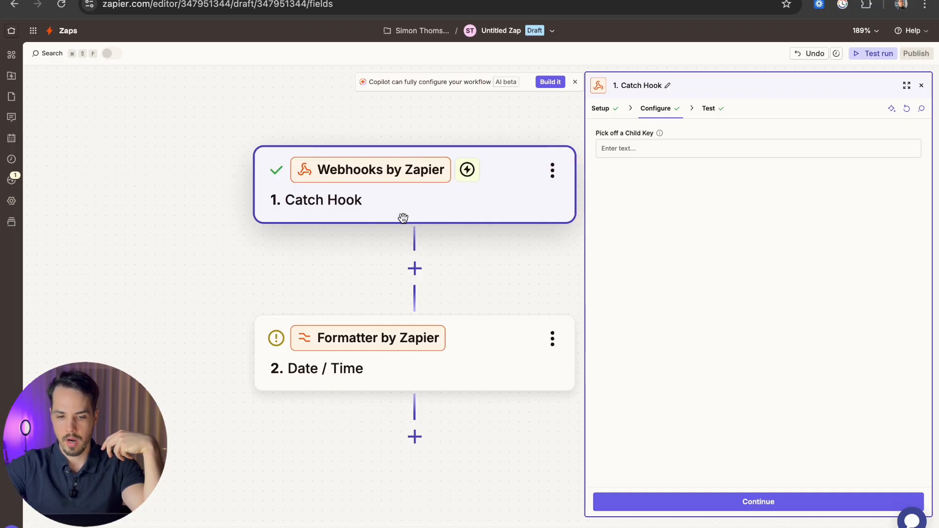
{"action": "left_click", "coordinate": [411, 367]}
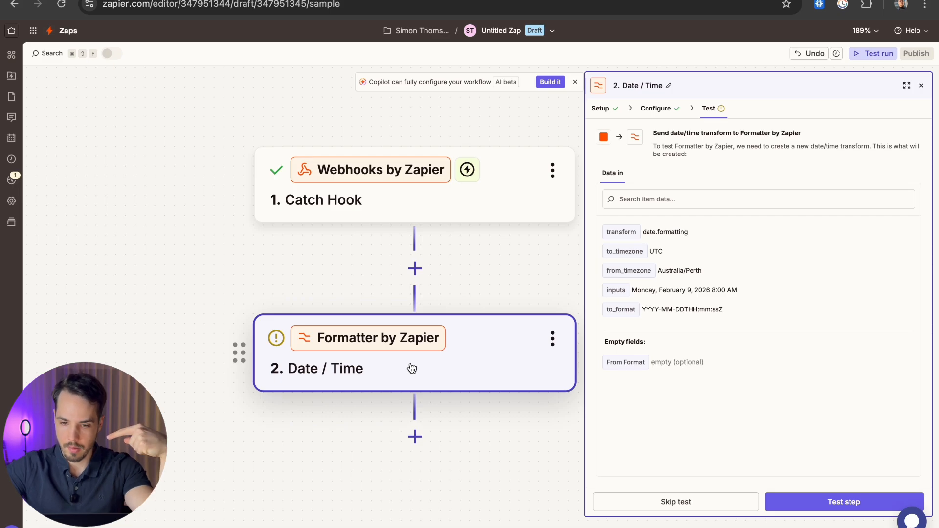
{"action": "left_click", "coordinate": [656, 109]}
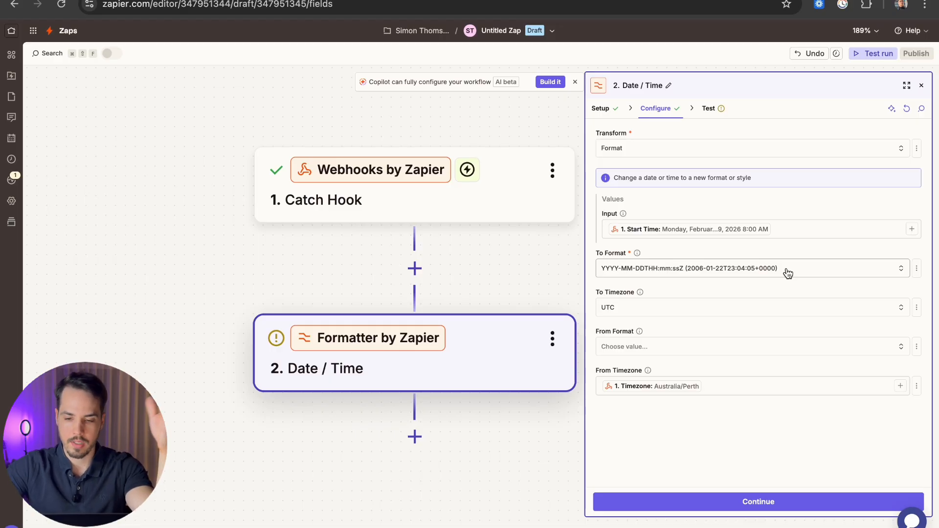
{"action": "left_click_drag", "start_coordinate": [592, 290], "coordinate": [579, 293]}
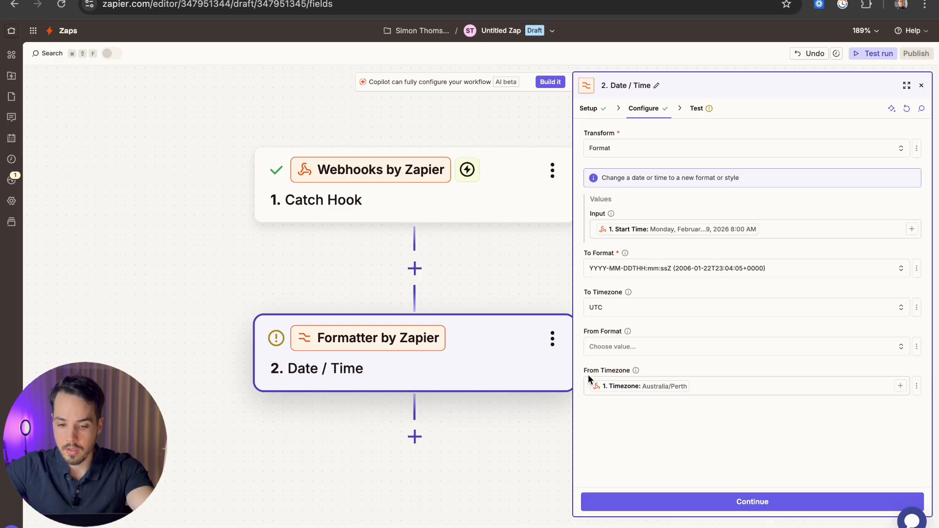
{"action": "left_click_drag", "start_coordinate": [575, 374], "coordinate": [579, 375]}
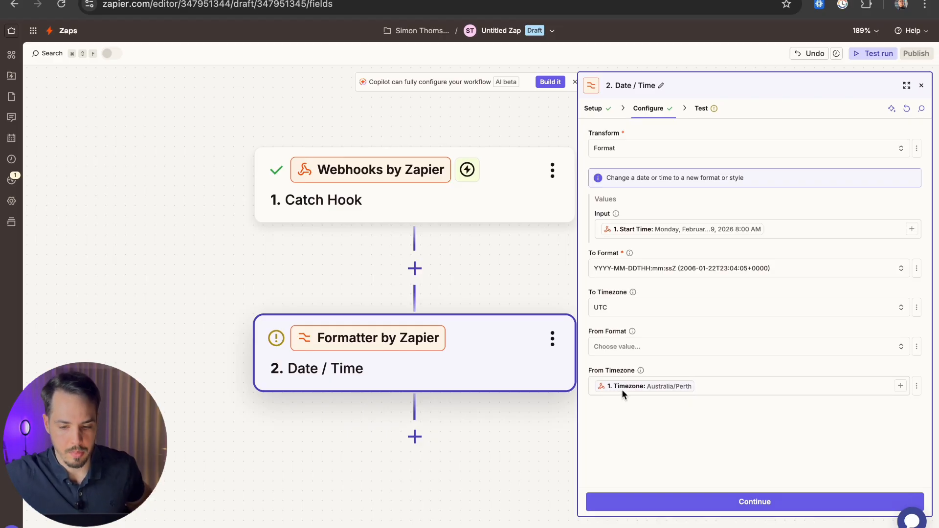
Step: Test the Date / Time step and confirm it outputs 2026-02-09T00:00:00+0000, then return to GoHighLevel
{"action": "left_click", "coordinate": [753, 501]}
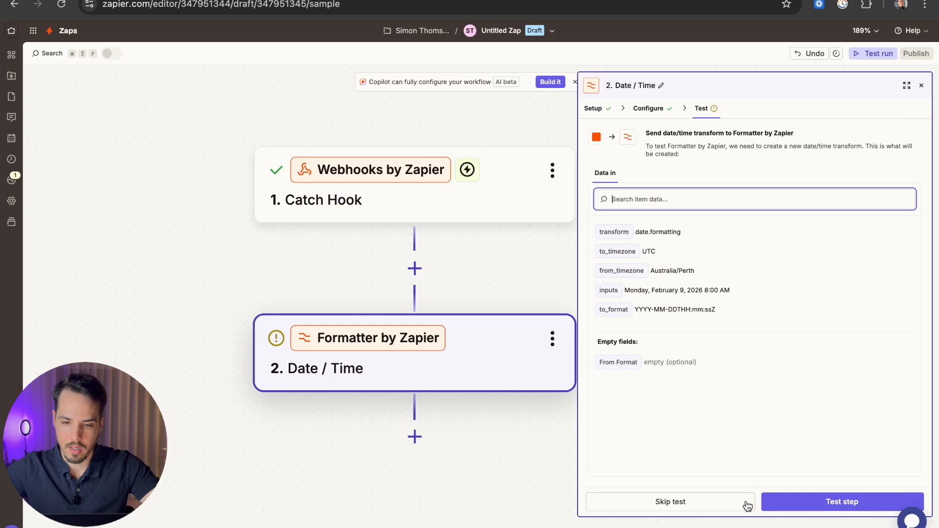
{"action": "left_click", "coordinate": [844, 504]}
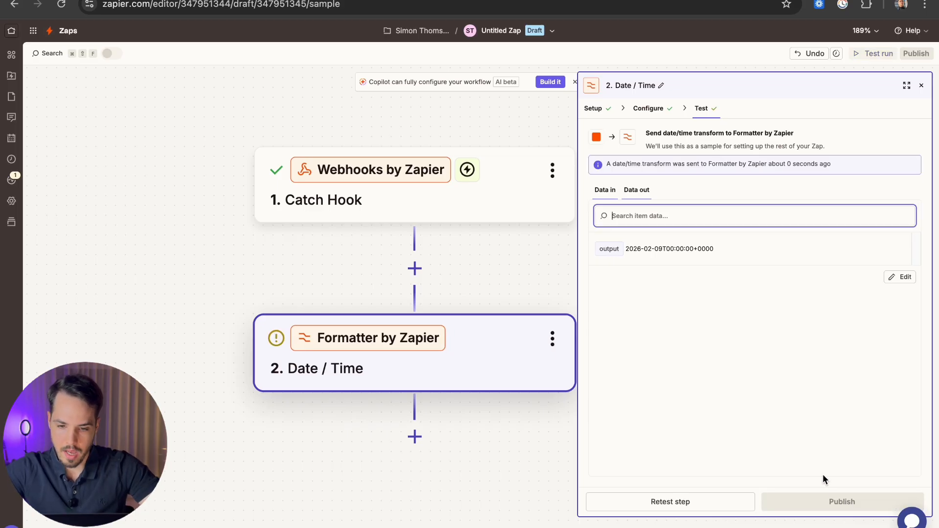
{"action": "scroll", "coordinate": [680, 262], "scroll_direction": "up", "scroll_amount": 5}
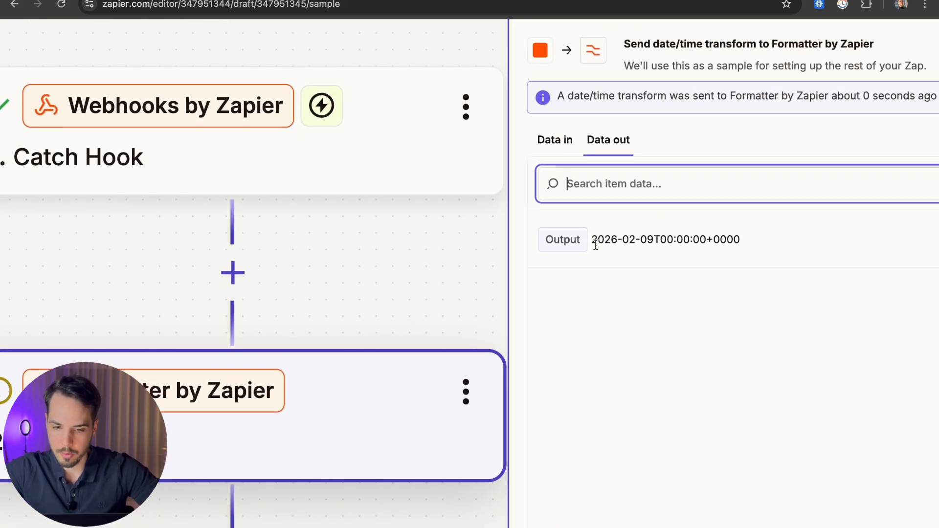
{"action": "left_click_drag", "start_coordinate": [591, 240], "coordinate": [768, 245]}
{"action": "left_click", "coordinate": [623, 257]}
{"action": "left_click", "coordinate": [769, 246]}
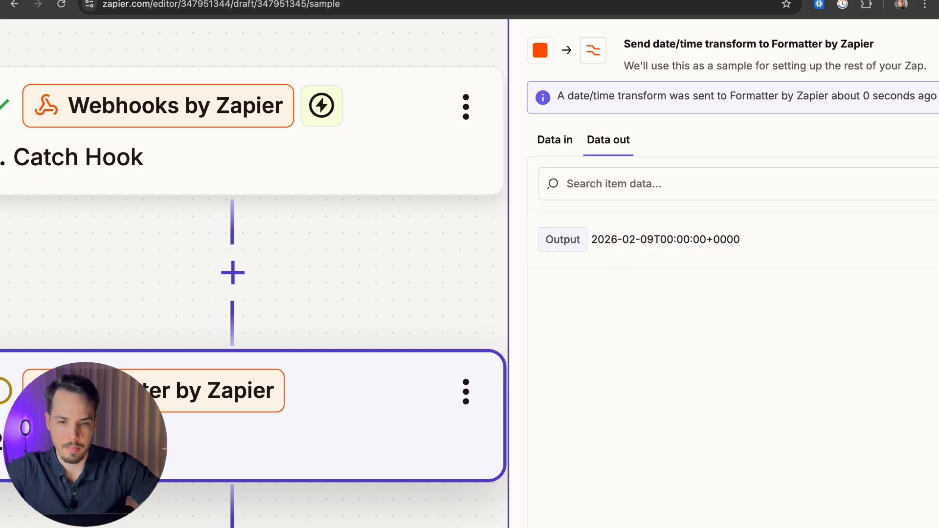
{"action": "key", "text": "ctrl+Tab"}
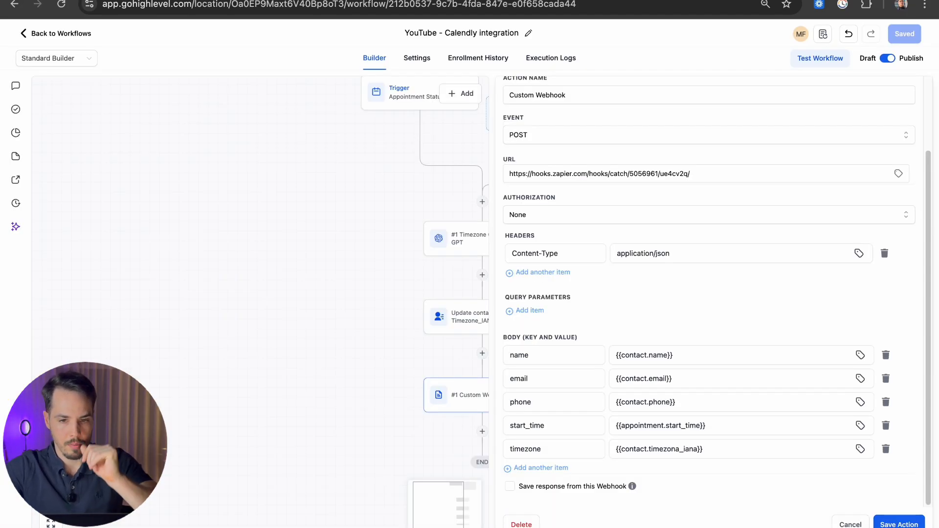
{"action": "key", "text": "ctrl+Tab"}
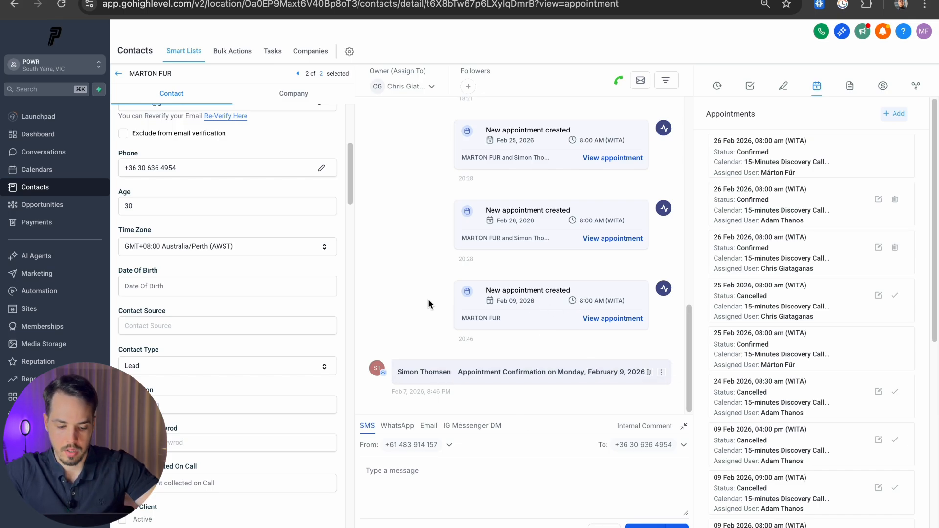
Step: Launch ChatGPT's quick bar via Spotlight search 'chat' and begin typing the date '202'
{"action": "key", "text": "super+space"}
{"action": "type", "text": "chat"}
{"action": "key", "text": "Return"}
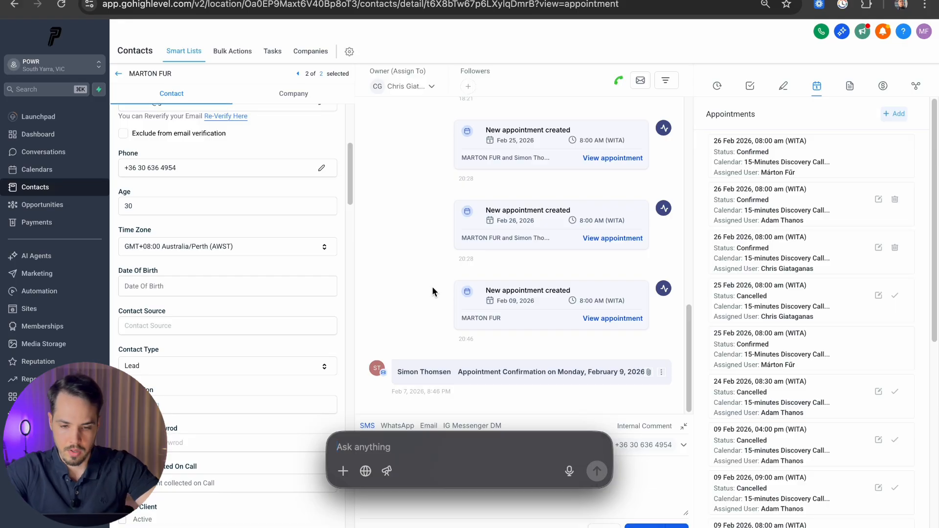
{"action": "type", "text": "202"}
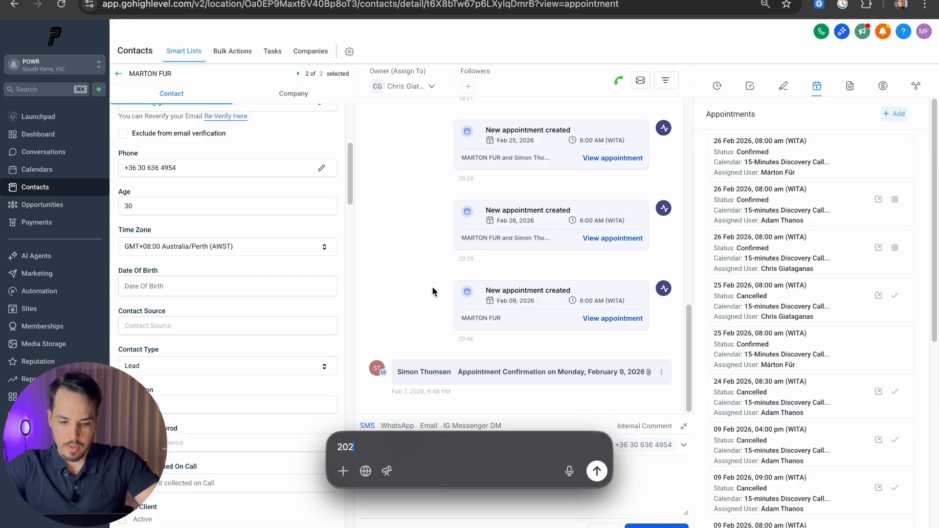
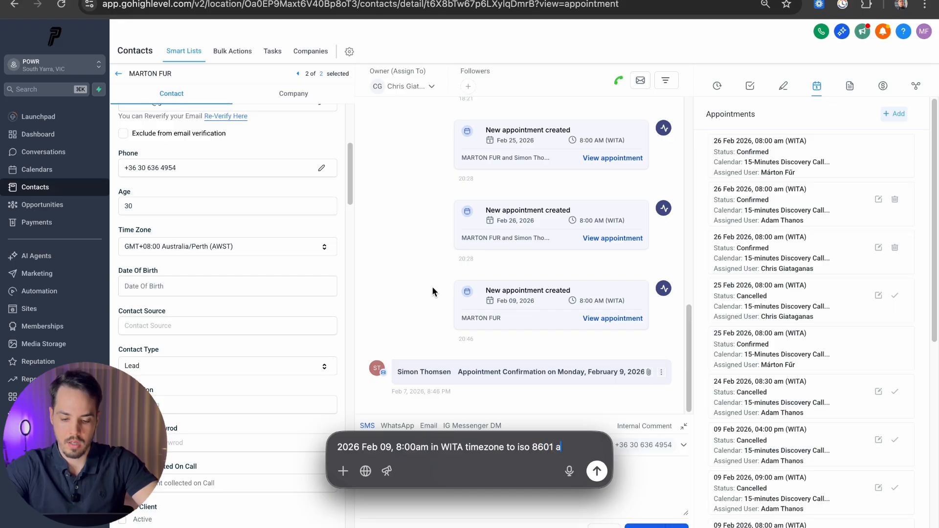
Step: Ask ChatGPT to convert Feb 9 2026 08:00 WITA to ISO 8601 UTC, placing its reply beside the Formatter output
{"action": "type", "text": "nd UTC"}
{"action": "key", "text": "Return"}
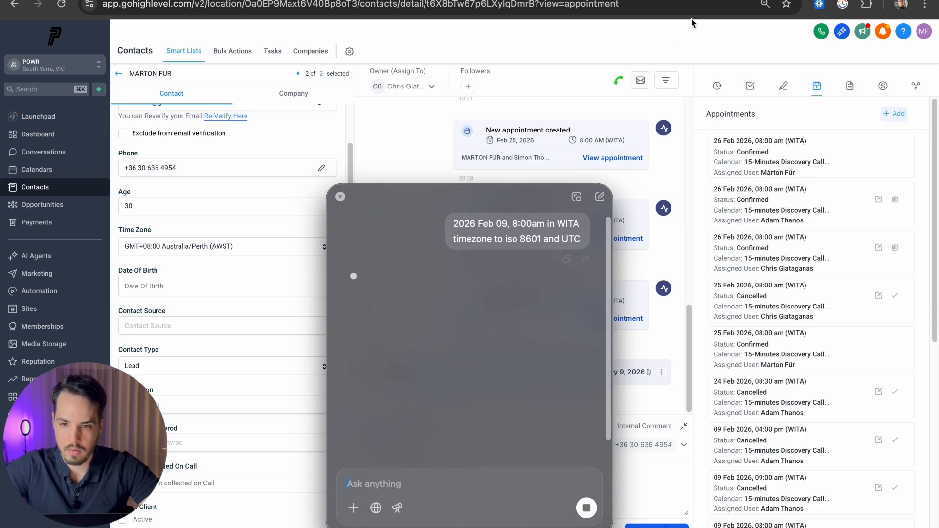
{"action": "left_click", "coordinate": [692, 1]}
{"action": "left_click_drag", "start_coordinate": [502, 201], "coordinate": [352, 176]}
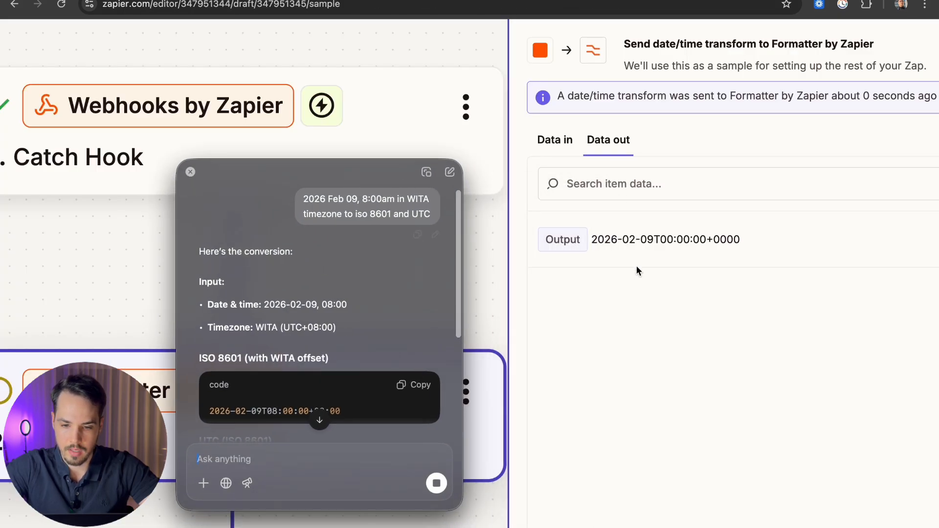
{"action": "left_click_drag", "start_coordinate": [741, 239], "coordinate": [589, 240]}
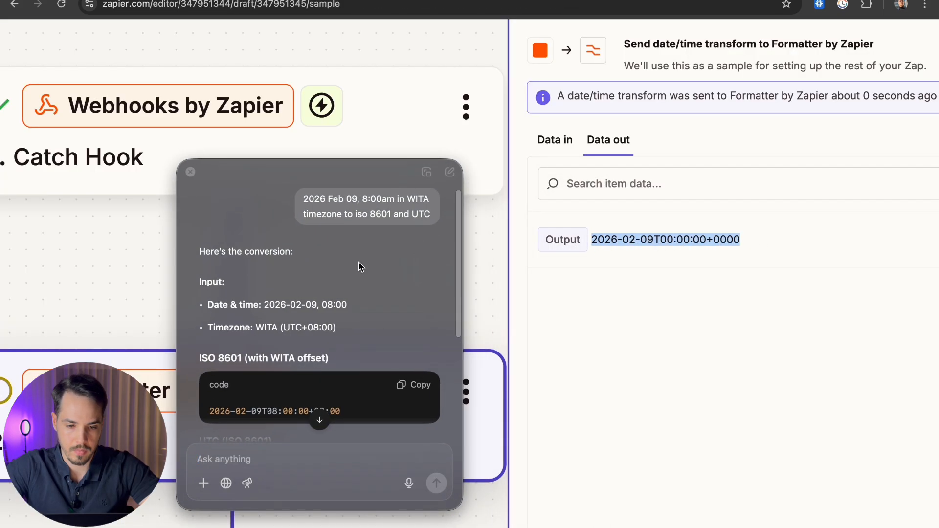
{"action": "scroll", "coordinate": [359, 267], "scroll_direction": "down", "scroll_amount": 5}
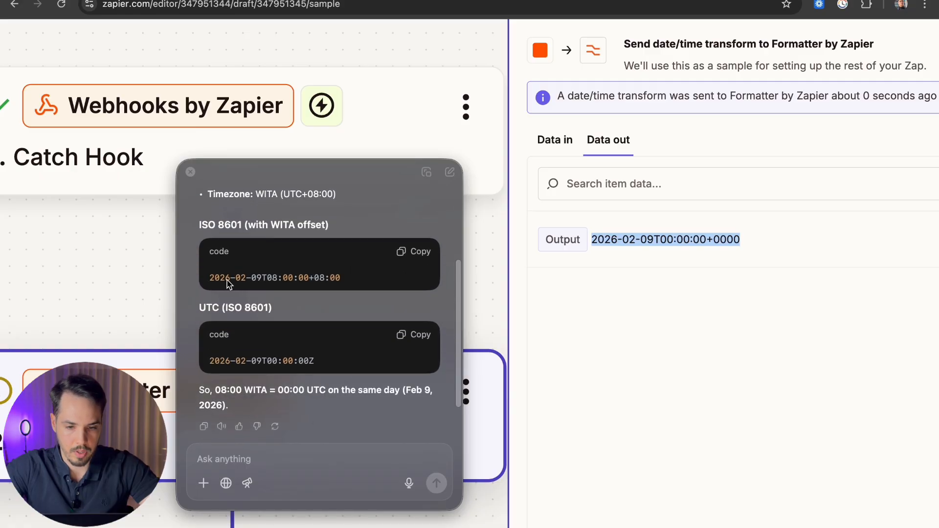
{"action": "left_click", "coordinate": [302, 284]}
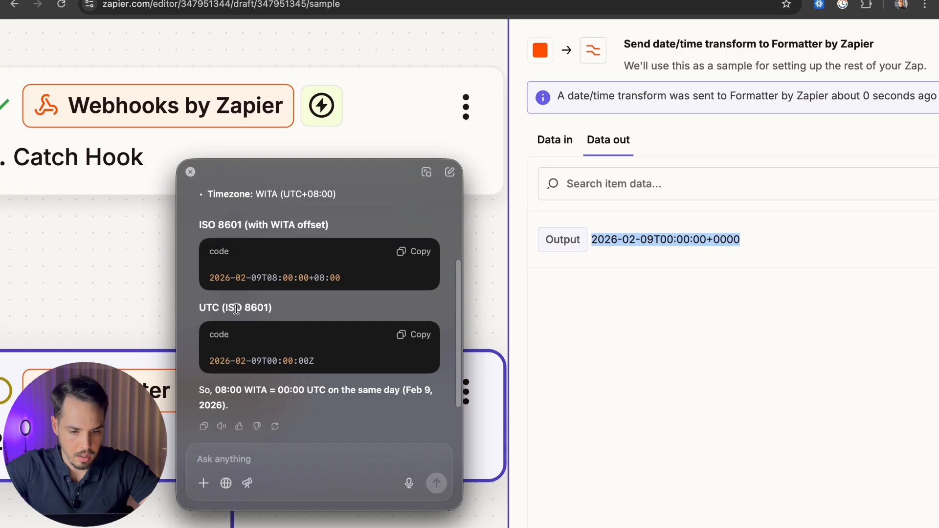
Step: Confirm the reply's 2026-02-09T00:00:00Z matches the Formatter output, then close the chat and step settings
{"action": "left_click_drag", "start_coordinate": [326, 226], "coordinate": [258, 224]}
{"action": "left_click", "coordinate": [288, 218]}
{"action": "scroll", "coordinate": [272, 323], "scroll_direction": "down", "scroll_amount": 1}
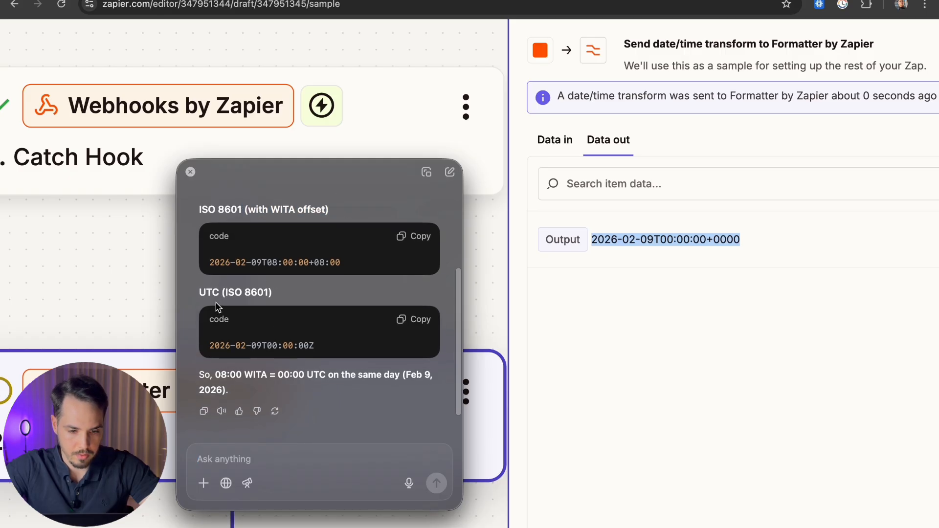
{"action": "left_click_drag", "start_coordinate": [252, 345], "coordinate": [316, 346]}
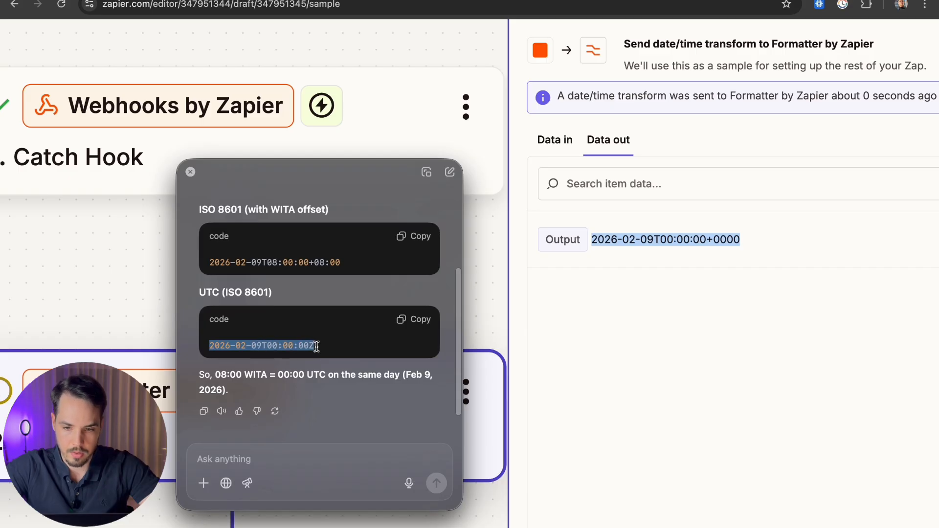
{"action": "left_click_drag", "start_coordinate": [706, 239], "coordinate": [591, 239]}
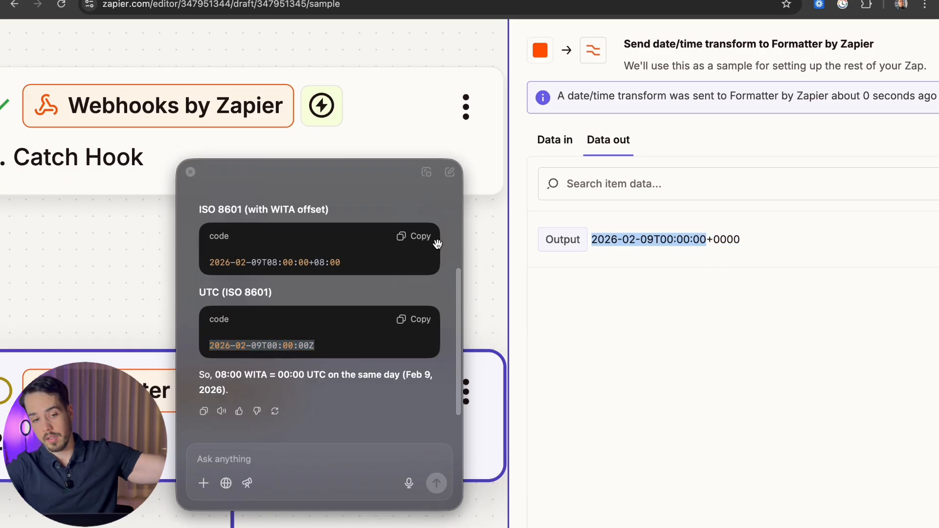
{"action": "left_click", "coordinate": [191, 172]}
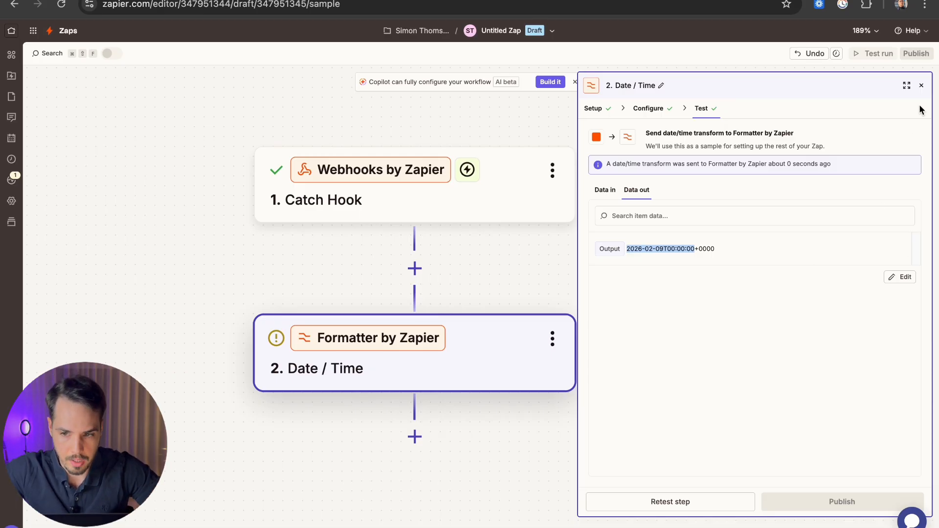
{"action": "left_click", "coordinate": [922, 85]}
Step: Reopen the Date / Time step to review its warnings, then dismiss them
{"action": "scroll", "coordinate": [750, 293], "scroll_direction": "down", "scroll_amount": 5}
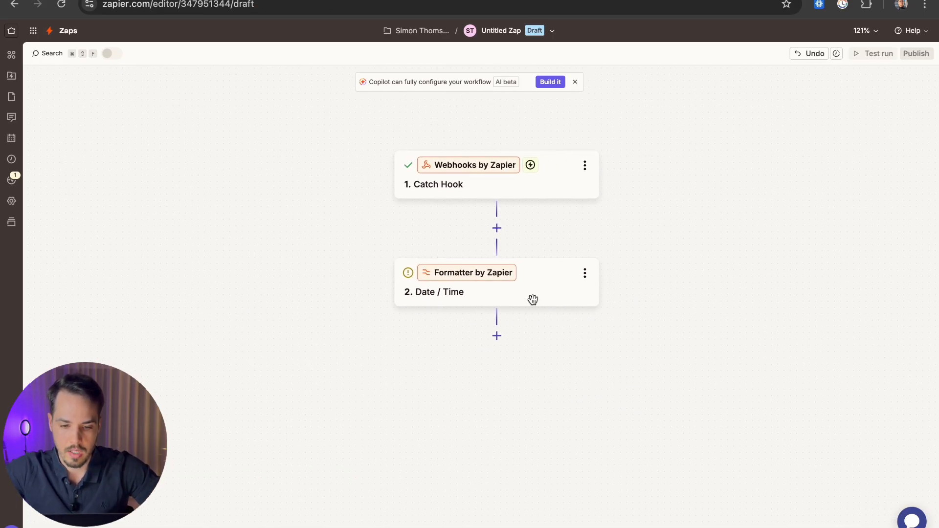
{"action": "left_click", "coordinate": [508, 283]}
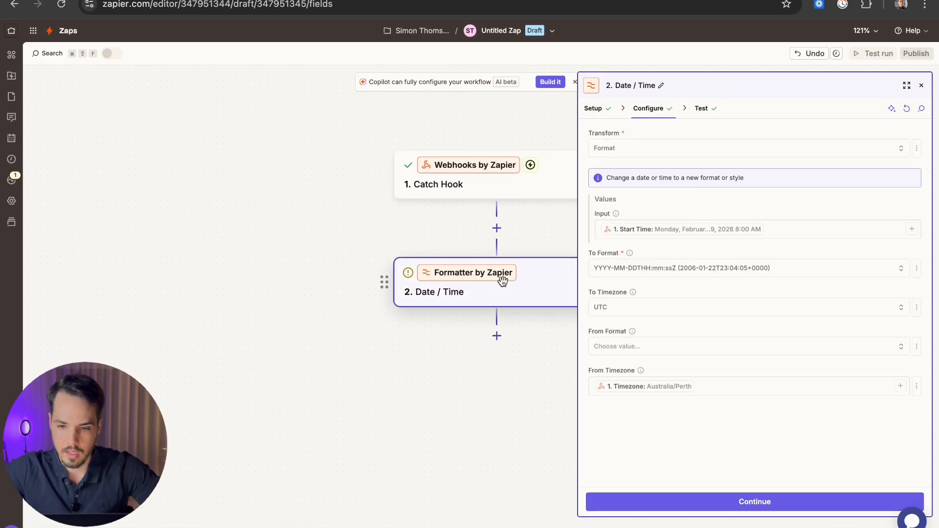
{"action": "left_click", "coordinate": [408, 272]}
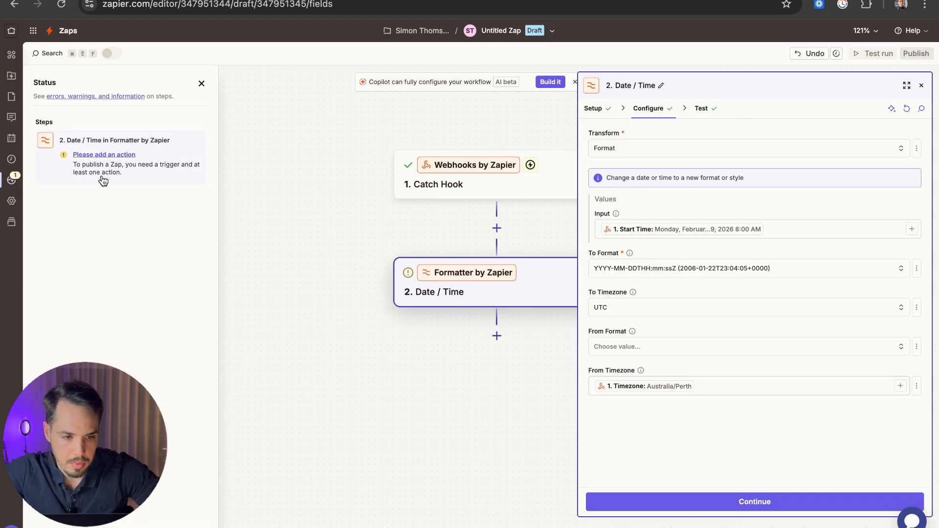
{"action": "left_click", "coordinate": [201, 84]}
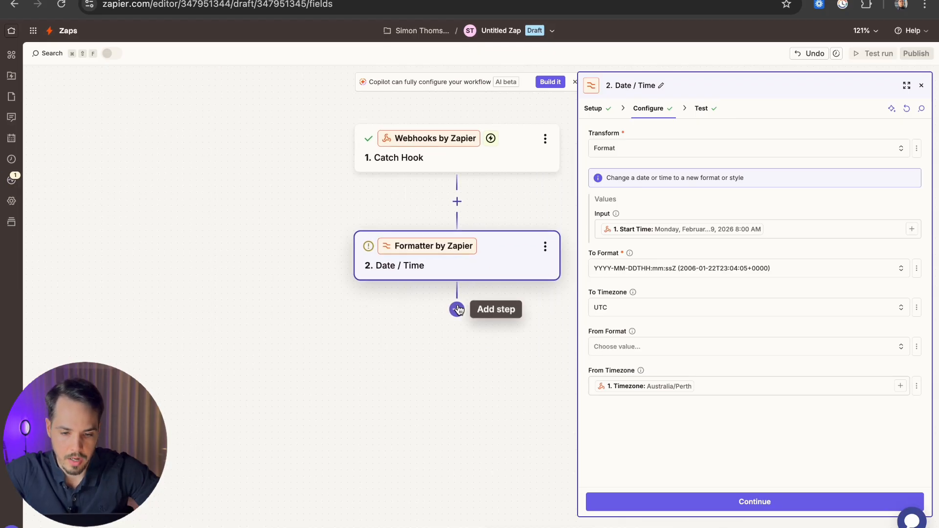
Step: Add a Webhooks by Zapier step after Date / Time with the Custom Request action event
{"action": "left_click", "coordinate": [457, 308]}
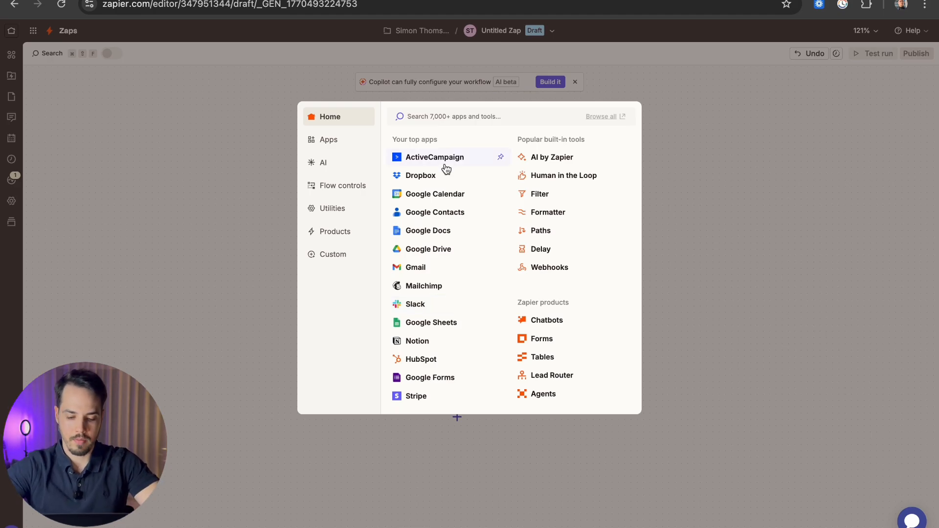
{"action": "type", "text": "webhook"}
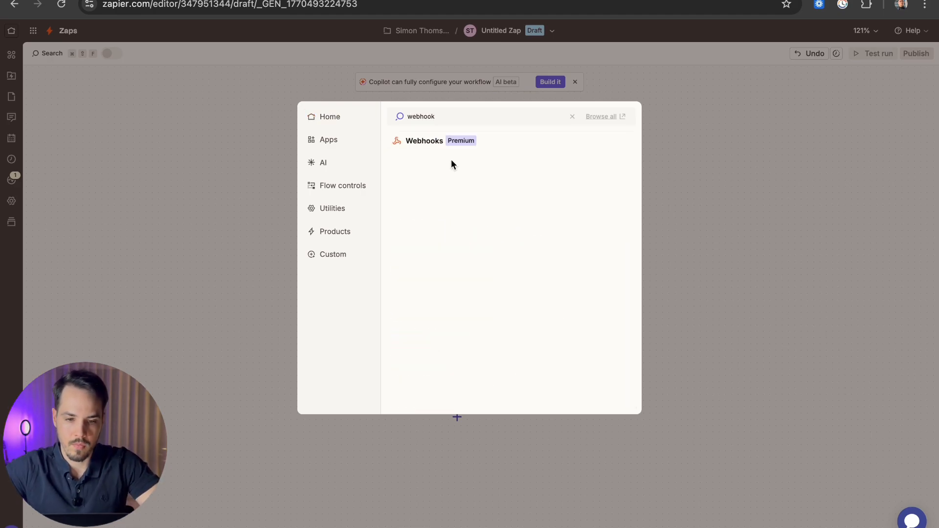
{"action": "left_click", "coordinate": [412, 146]}
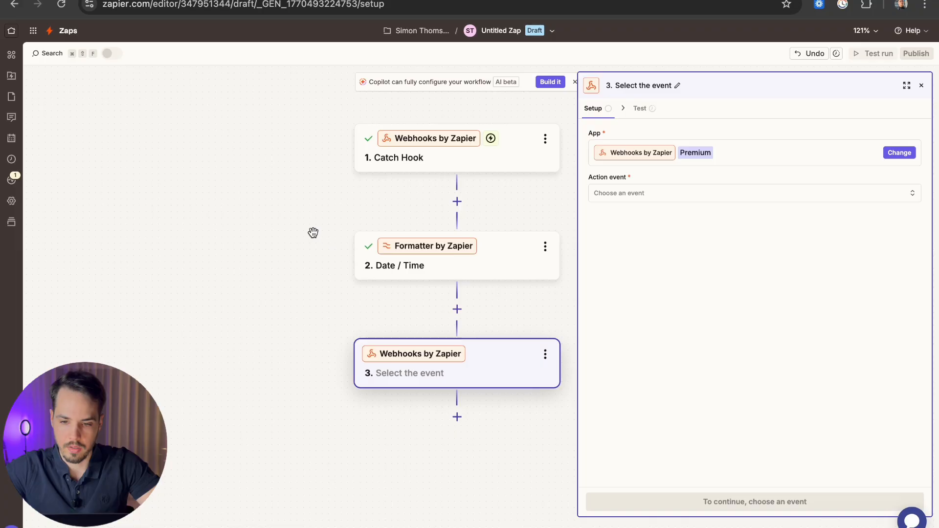
{"action": "left_click", "coordinate": [636, 197]}
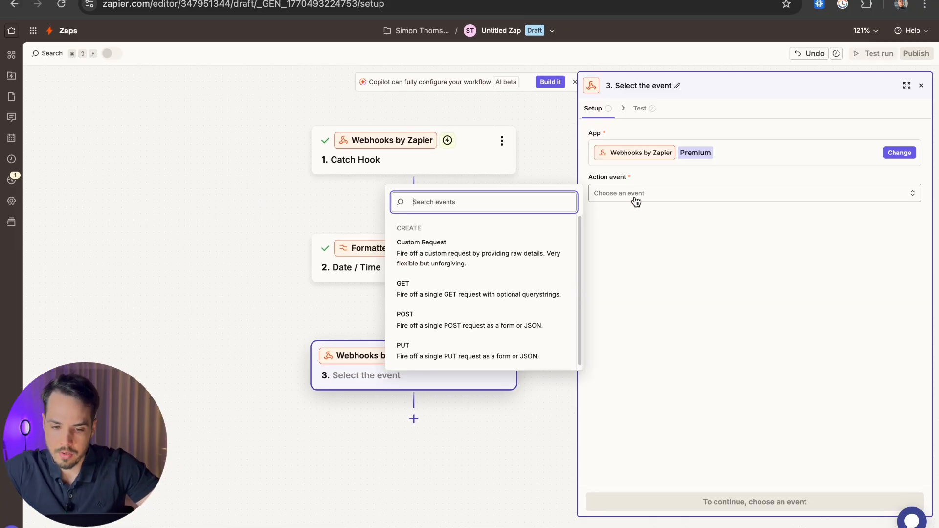
{"action": "left_click", "coordinate": [441, 255]}
{"action": "left_click", "coordinate": [744, 499]}
{"action": "key", "text": "ctrl+Left"}
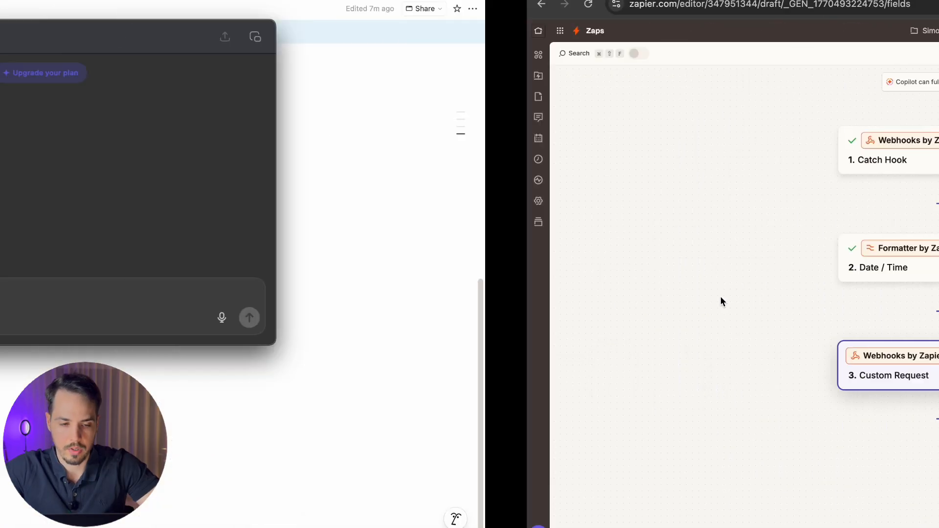
Step: Tick Step 1 in the Notion checklist and expand Step 2's webhook details (POST, invitees URL, JSON data)
{"action": "left_click", "coordinate": [150, 86]}
{"action": "left_click", "coordinate": [301, 325]}
{"action": "left_click", "coordinate": [315, 342]}
{"action": "scroll", "coordinate": [453, 338], "scroll_direction": "down", "scroll_amount": 3}
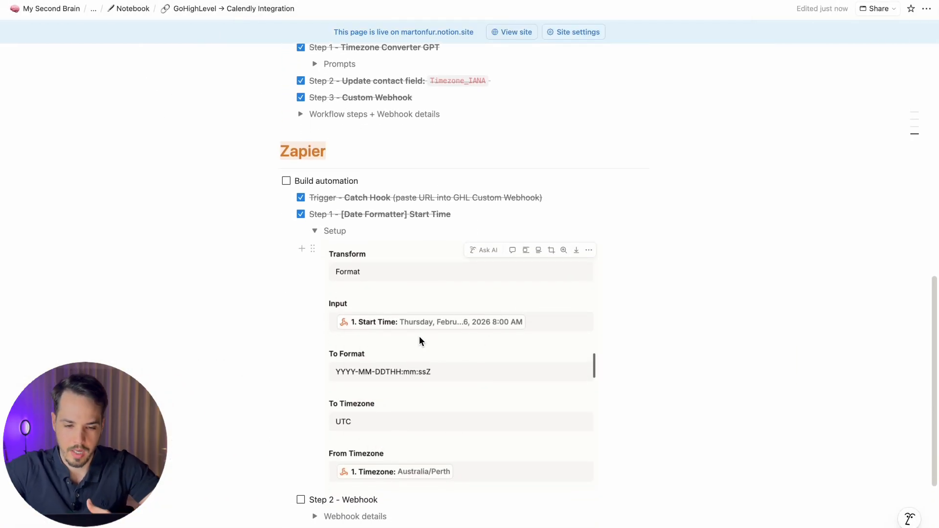
{"action": "left_click", "coordinate": [315, 232]}
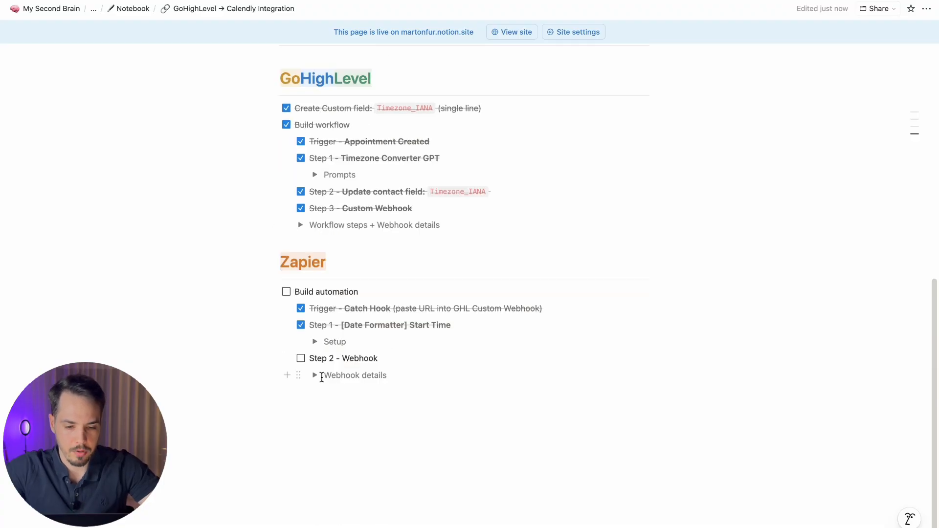
{"action": "left_click", "coordinate": [314, 375]}
{"action": "scroll", "coordinate": [467, 294], "scroll_direction": "down", "scroll_amount": 15}
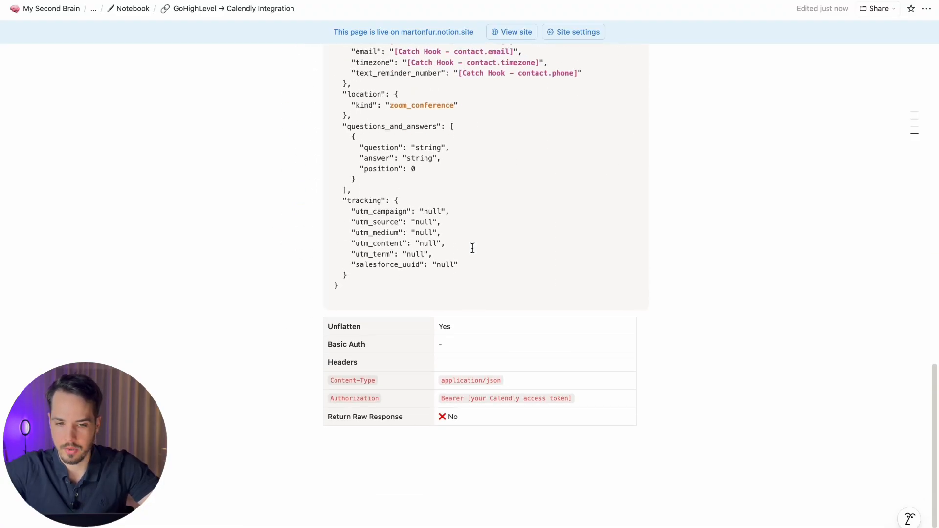
{"action": "scroll", "coordinate": [473, 248], "scroll_direction": "up", "scroll_amount": 4}
{"action": "scroll", "coordinate": [472, 248], "scroll_direction": "up", "scroll_amount": 1}
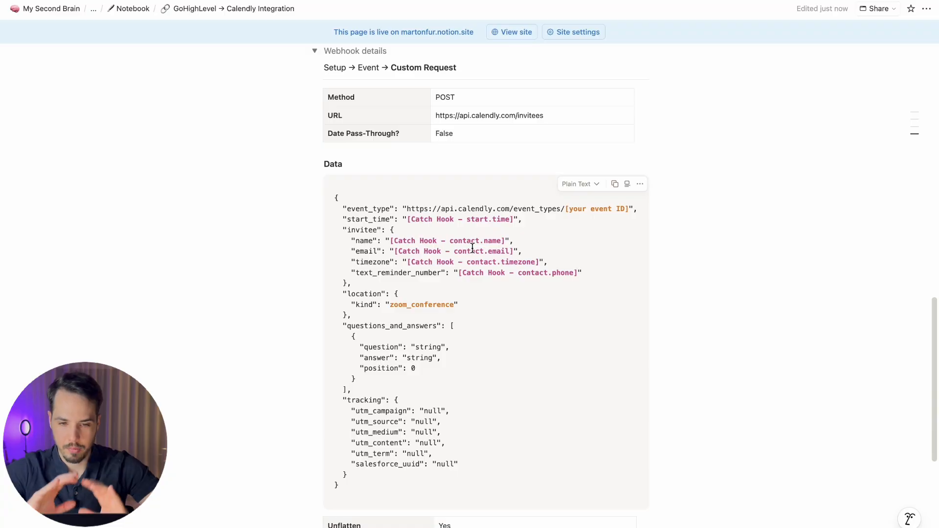
{"action": "scroll", "coordinate": [473, 249], "scroll_direction": "up", "scroll_amount": 2}
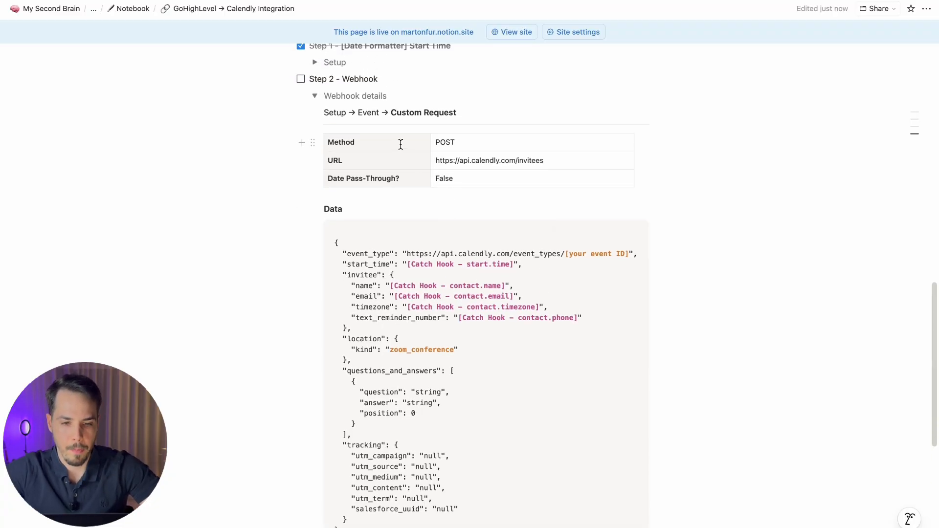
{"action": "key", "text": "ctrl+Right"}
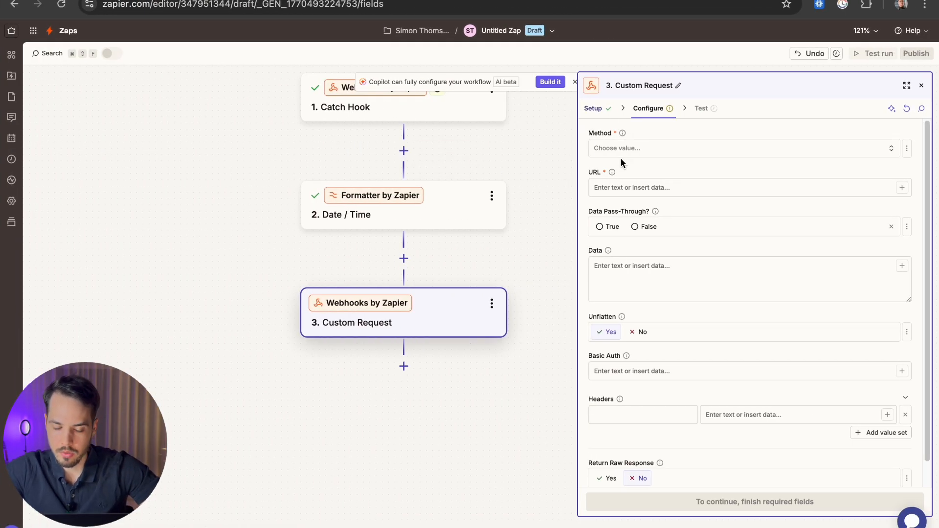
Step: Set the Custom Request method to POST
{"action": "left_click", "coordinate": [590, 110]}
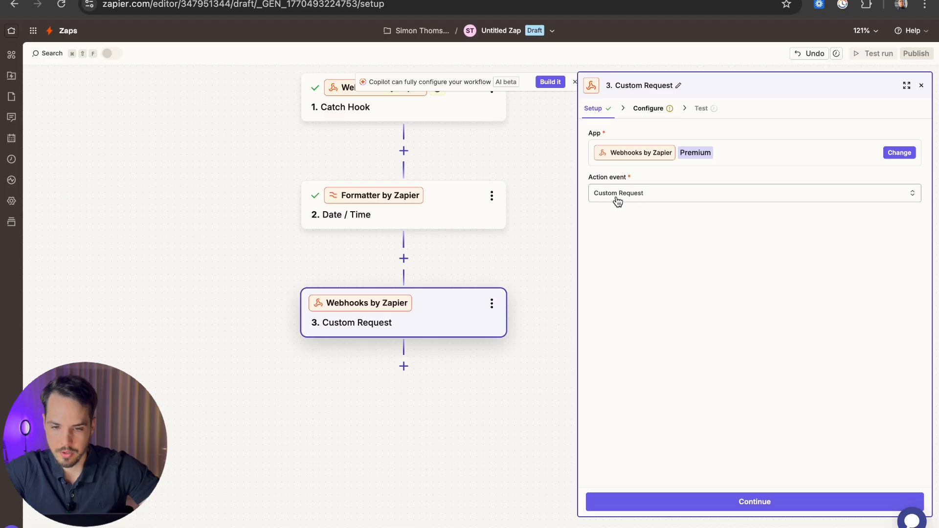
{"action": "left_click", "coordinate": [648, 111]}
{"action": "left_click", "coordinate": [644, 153]}
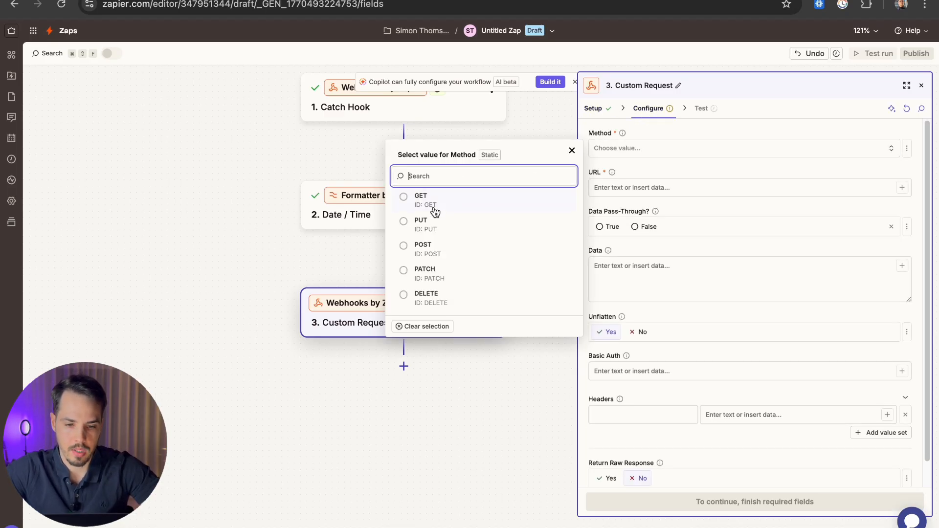
{"action": "left_click", "coordinate": [424, 248]}
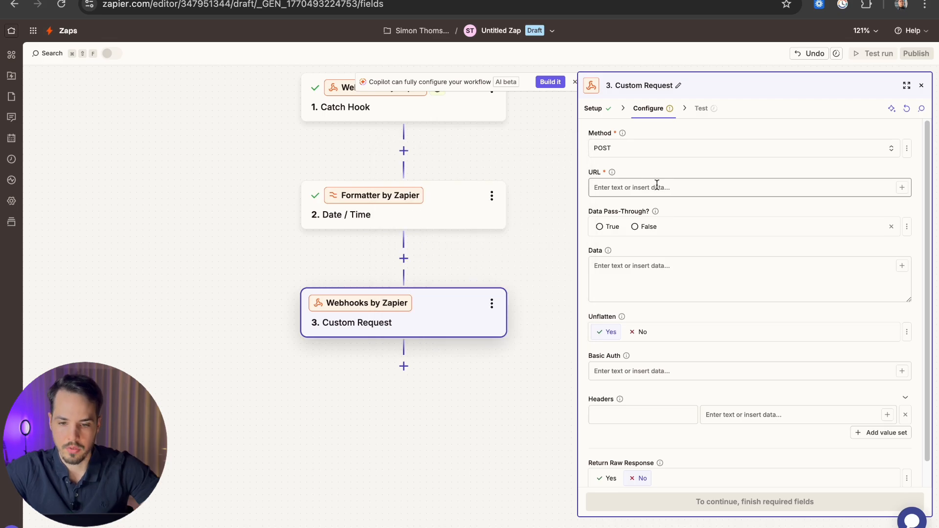
{"action": "key", "text": "ctrl+Left"}
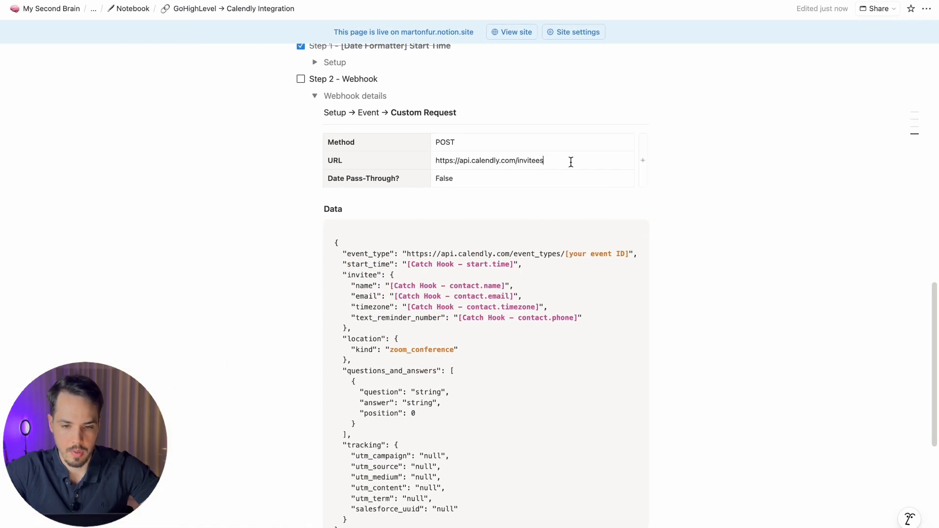
{"action": "left_click_drag", "start_coordinate": [570, 162], "coordinate": [434, 160]}
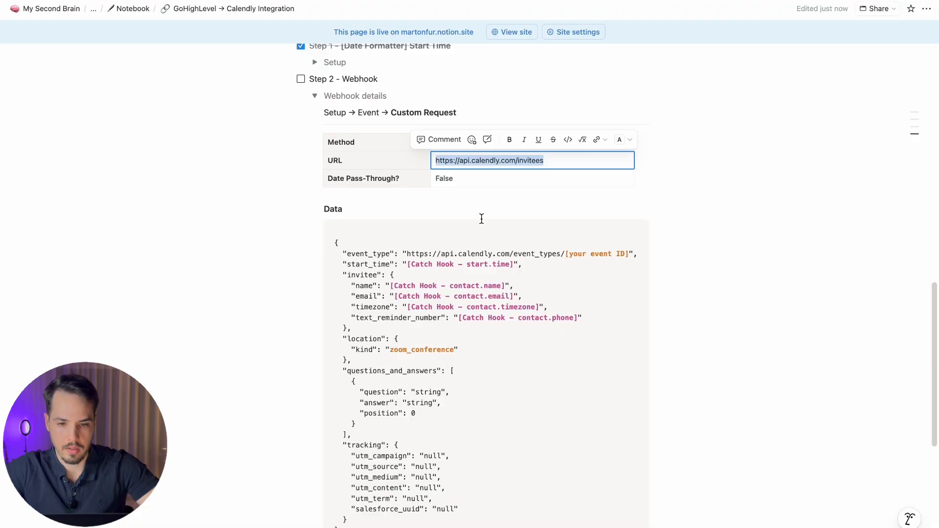
{"action": "key", "text": "ctrl+c"}
{"action": "key", "text": "ctrl+Right"}
{"action": "left_click", "coordinate": [635, 188]}
{"action": "key", "text": "ctrl+v"}
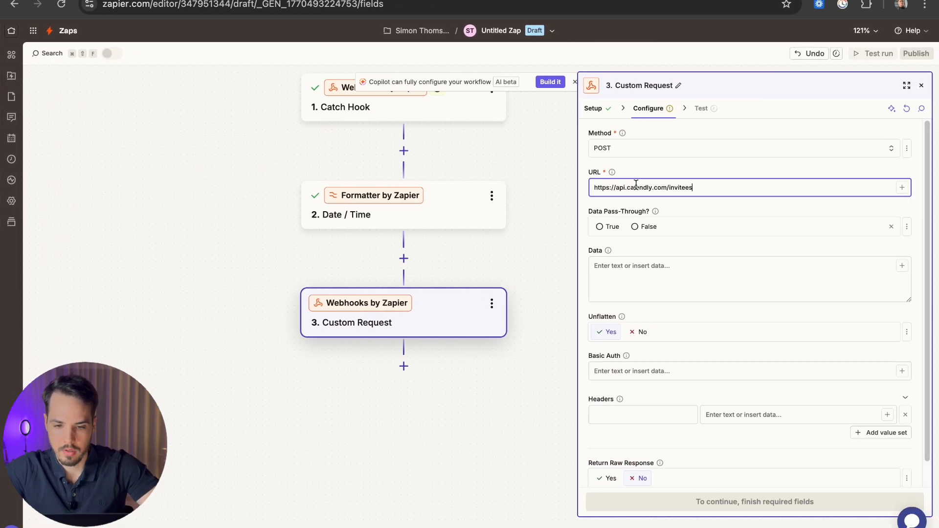
{"action": "key", "text": "ctrl+Left"}
{"action": "key", "text": "ctrl+Right"}
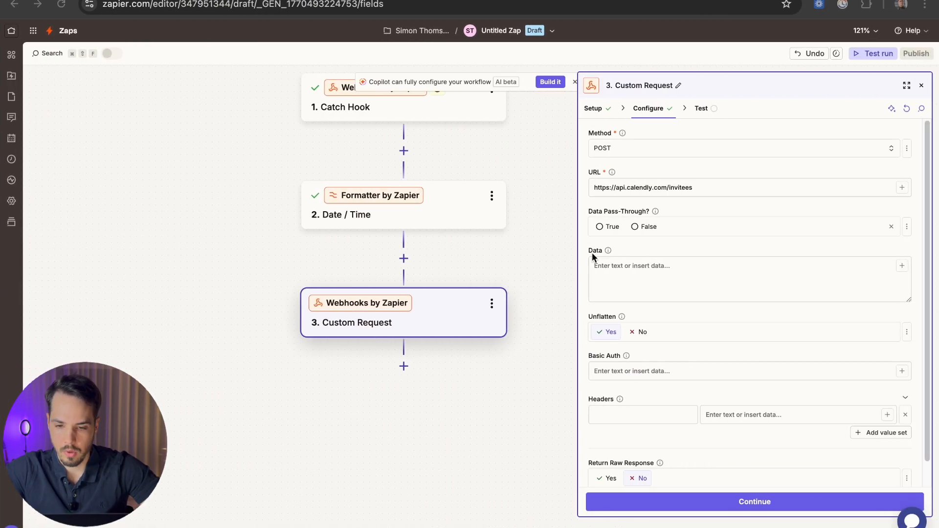
{"action": "left_click", "coordinate": [637, 226]}
Step: Copy the Calendly invitee JSON body from the notes into the Data field
{"action": "key", "text": "ctrl+Left"}
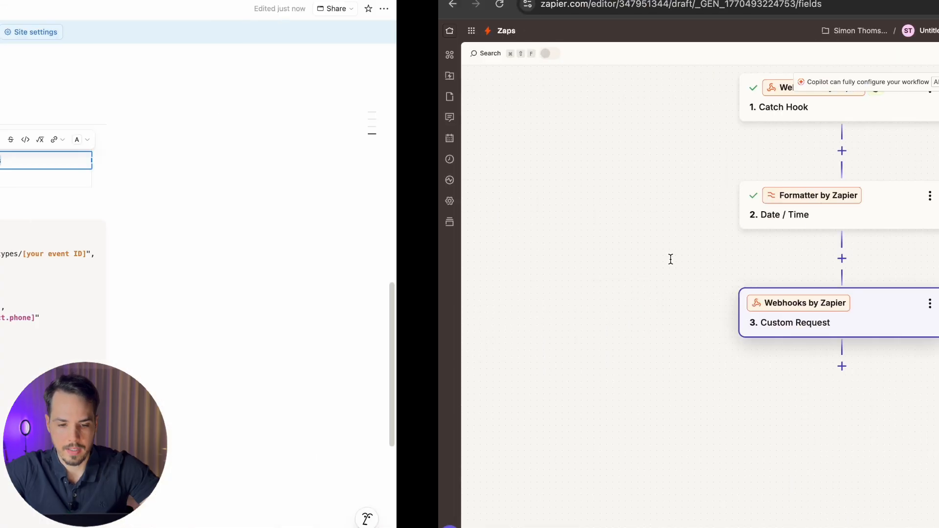
{"action": "scroll", "coordinate": [367, 448], "scroll_direction": "down", "scroll_amount": 2}
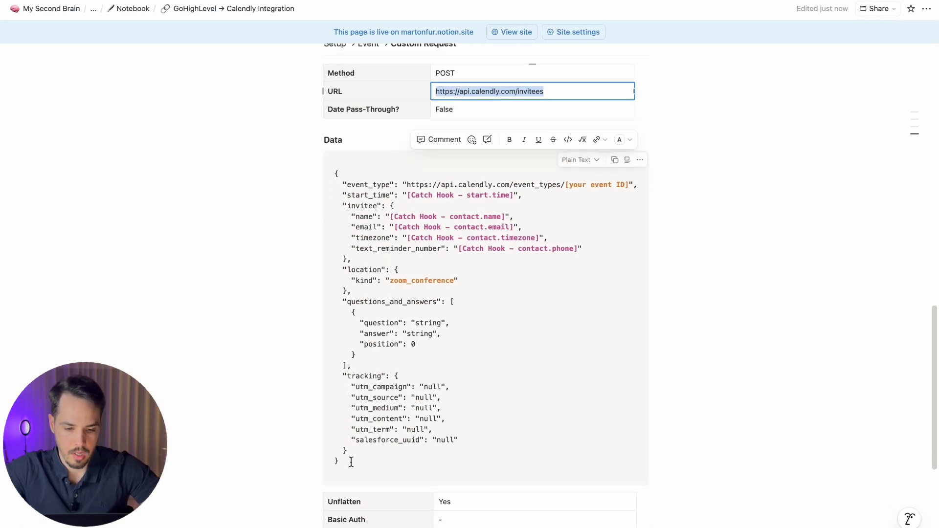
{"action": "left_click_drag", "start_coordinate": [351, 461], "coordinate": [336, 172]}
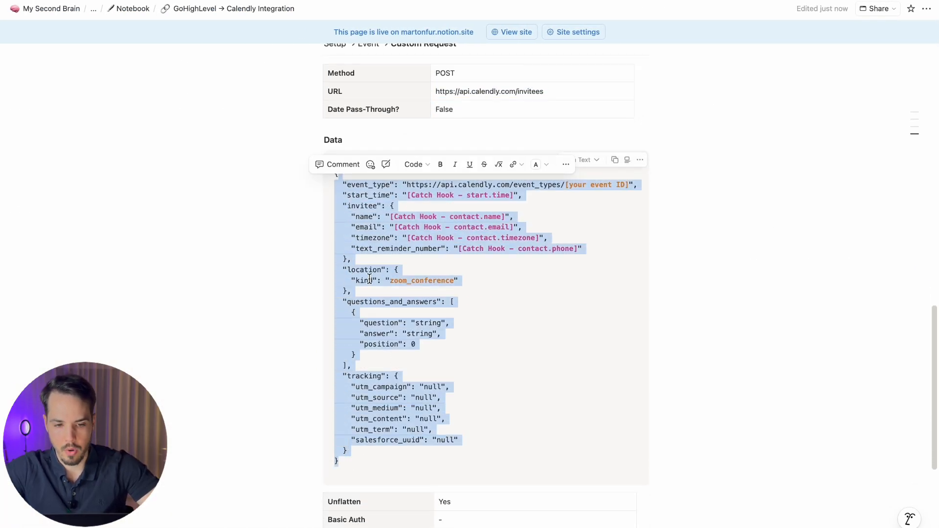
{"action": "left_click_drag", "start_coordinate": [357, 450], "coordinate": [310, 145]}
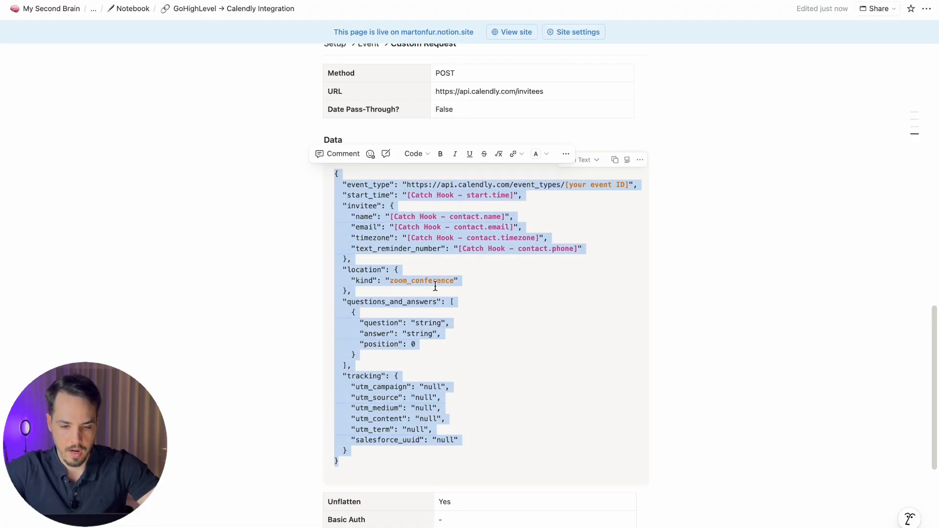
{"action": "key", "text": "super+c"}
{"action": "key", "text": "ctrl+Right"}
{"action": "left_click", "coordinate": [616, 272]}
{"action": "key", "text": "super+v"}
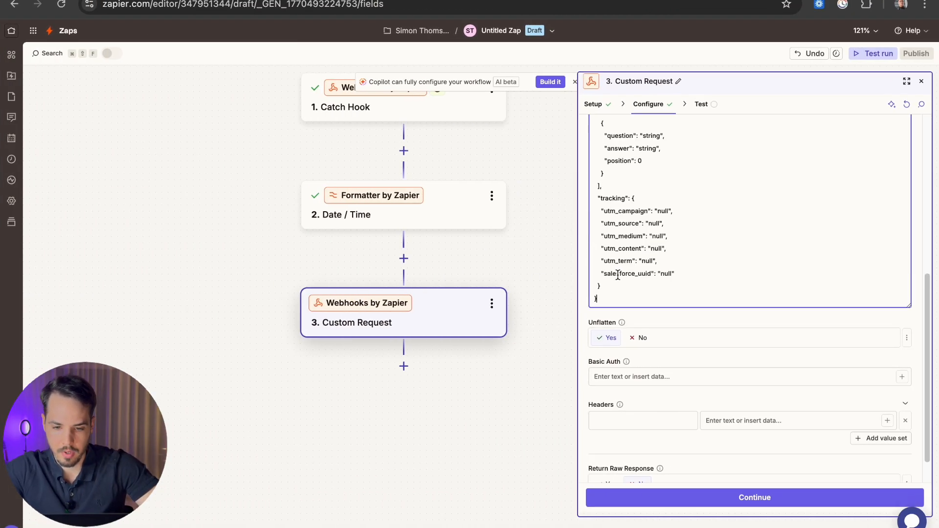
{"action": "scroll", "coordinate": [734, 247], "scroll_direction": "up", "scroll_amount": 5}
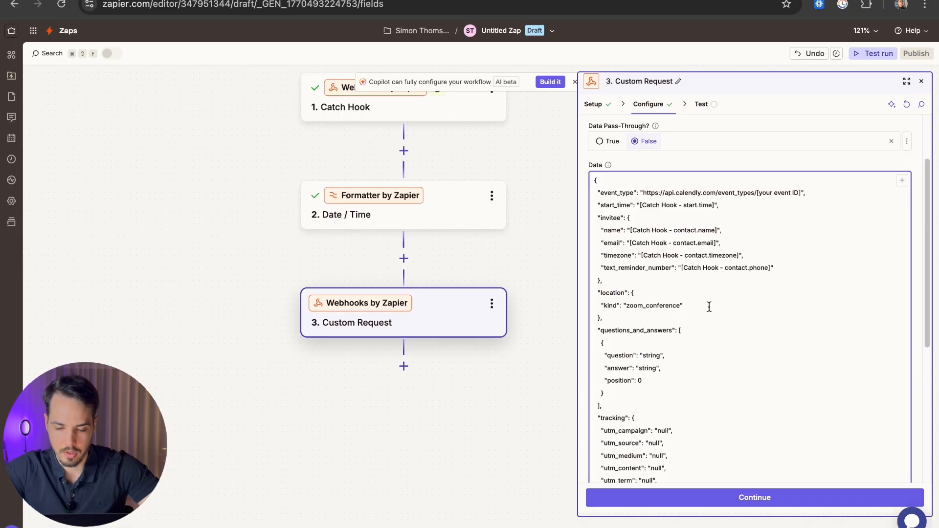
{"action": "scroll", "coordinate": [709, 306], "scroll_direction": "down", "scroll_amount": 5}
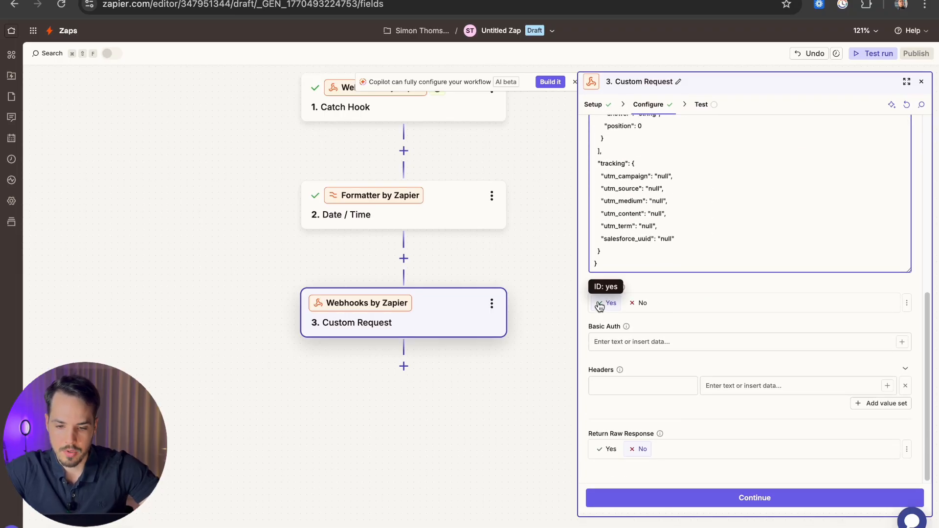
Step: Check the notes for the Unflatten value (Yes) and the required request headers
{"action": "key", "text": "ctrl+Left"}
{"action": "scroll", "coordinate": [436, 375], "scroll_direction": "down", "scroll_amount": 5}
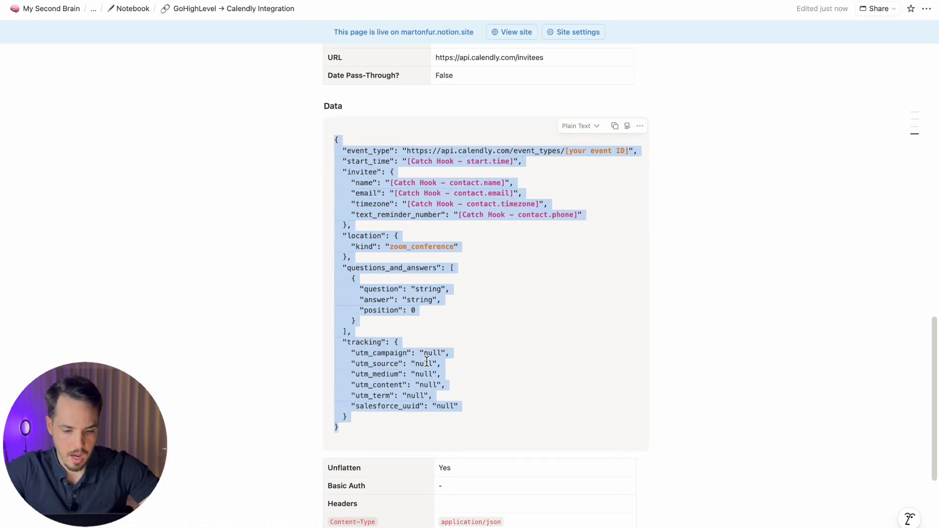
{"action": "left_click", "coordinate": [459, 314]}
{"action": "key", "text": "ctrl+Right"}
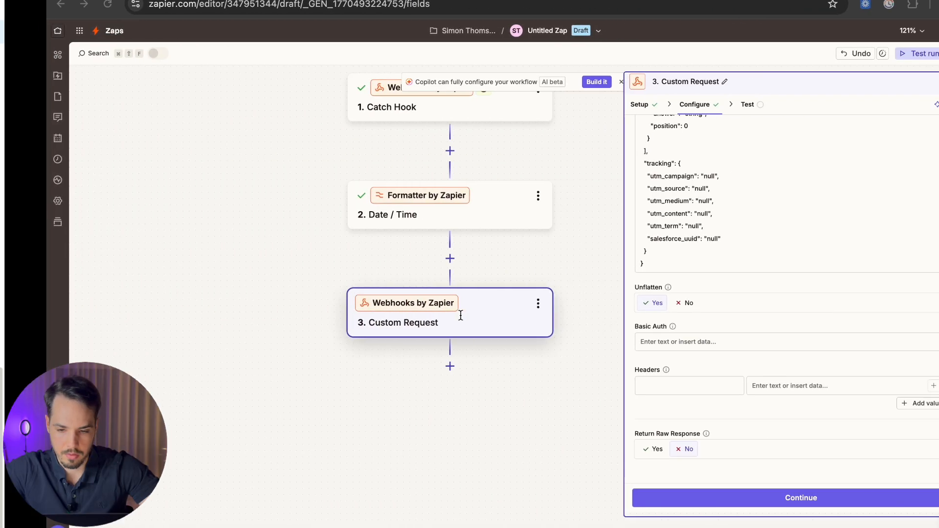
{"action": "left_click", "coordinate": [615, 340]}
{"action": "key", "text": "ctrl+Left"}
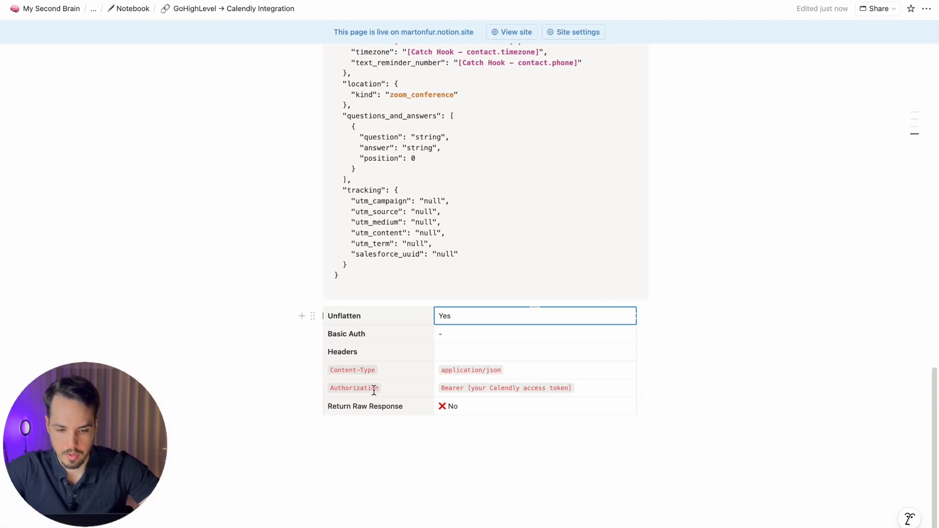
Step: Add a Content-Type header with value application/json
{"action": "key", "text": "ctrl+Right"}
{"action": "left_click", "coordinate": [628, 385]}
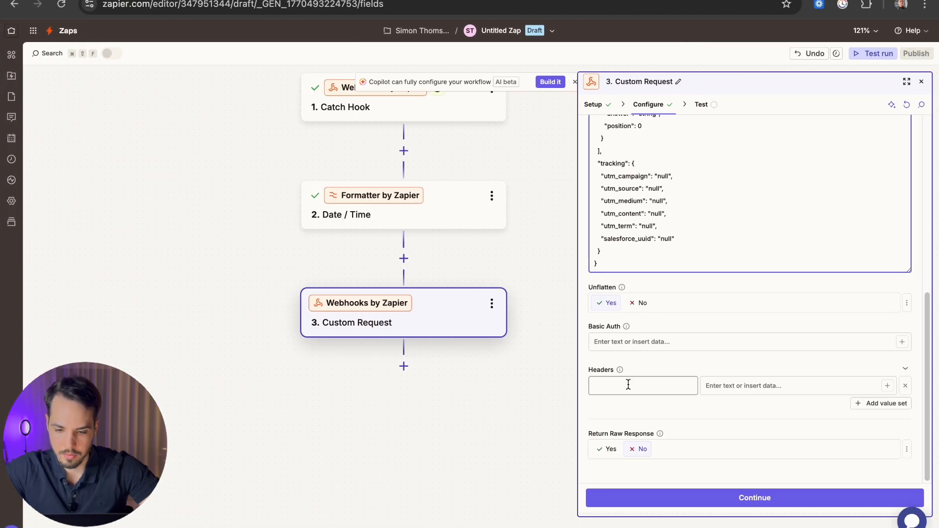
{"action": "type", "text": "Content-"}
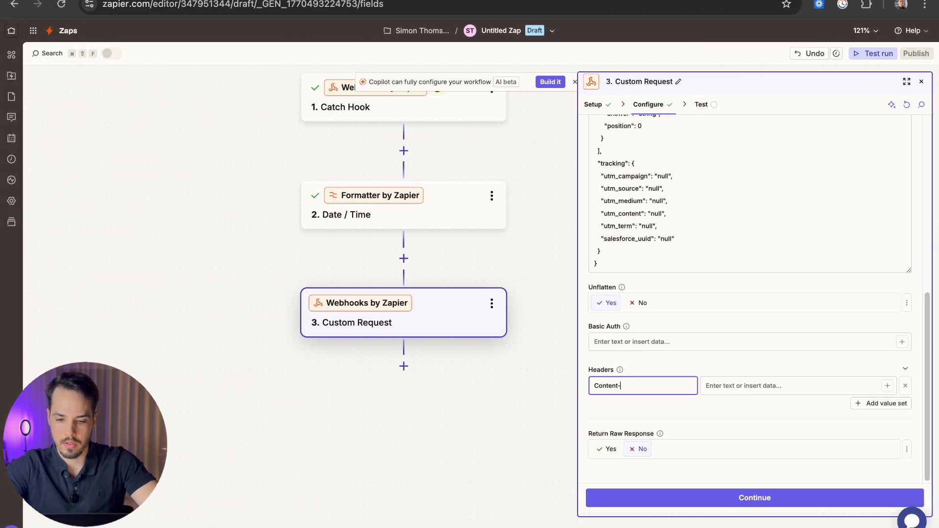
{"action": "type", "text": "Type"}
{"action": "key", "text": "Tab"}
{"action": "type", "text": "a"}
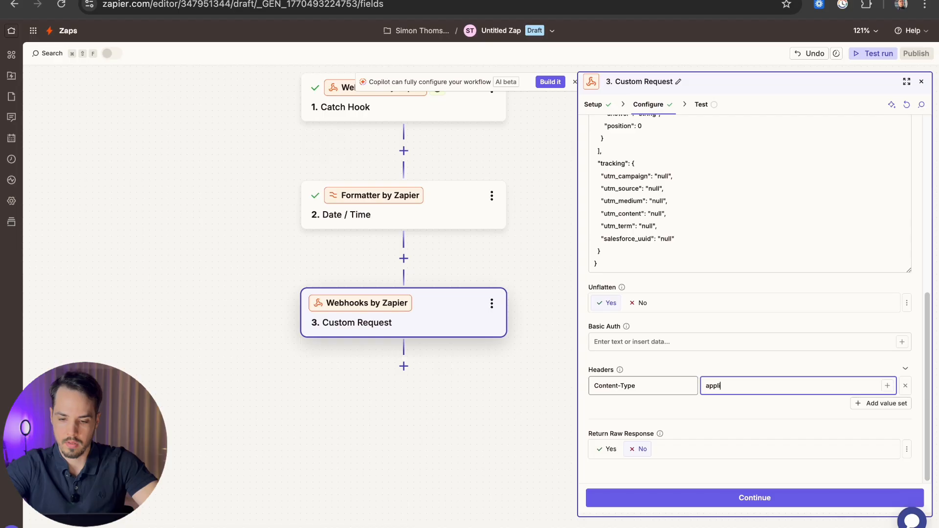
{"action": "type", "text": "pplication/js"}
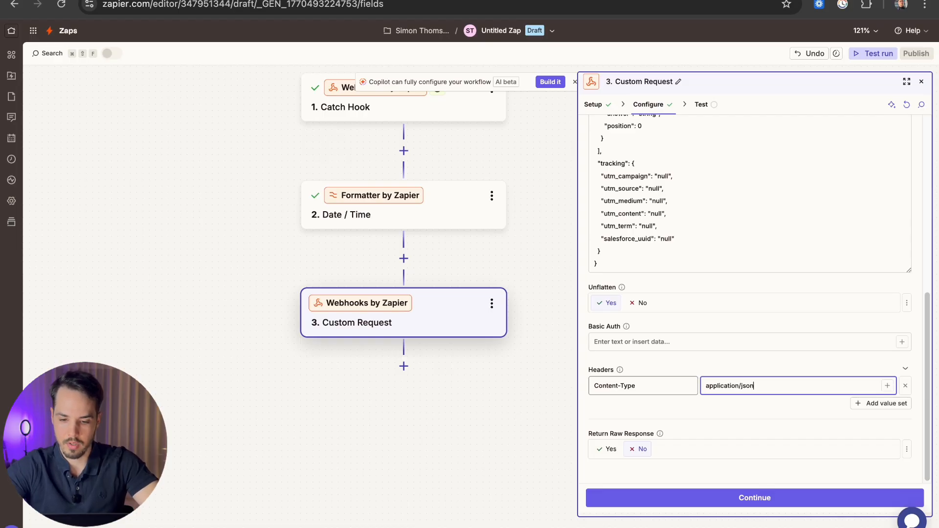
{"action": "type", "text": "on"}
Step: Add an Authorization header with a Bearer Calendly access-token placeholder value
{"action": "left_click", "coordinate": [881, 403]}
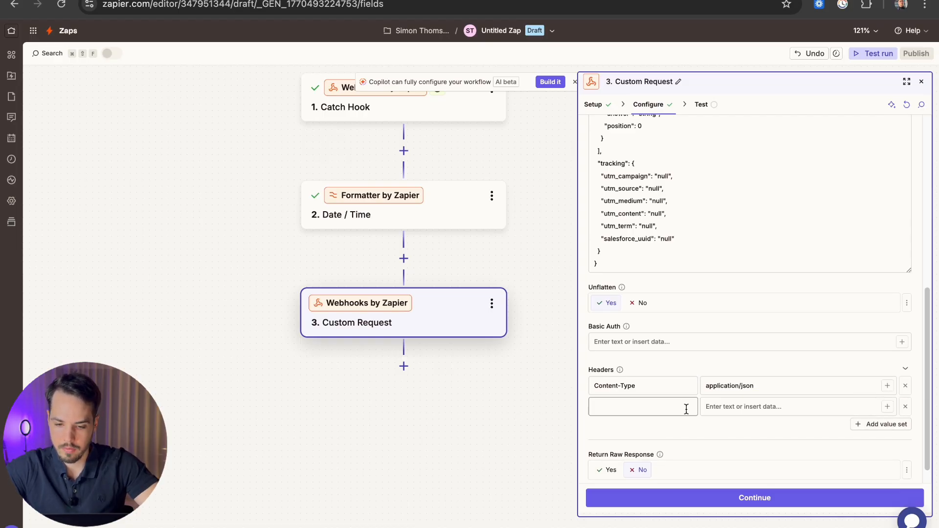
{"action": "key", "text": "ctrl+Left"}
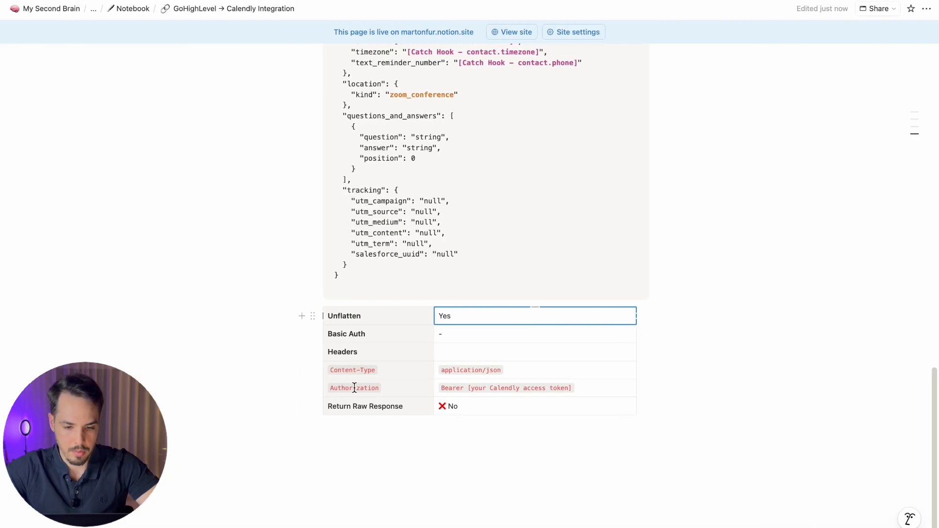
{"action": "left_click_drag", "start_coordinate": [382, 388], "coordinate": [329, 389]}
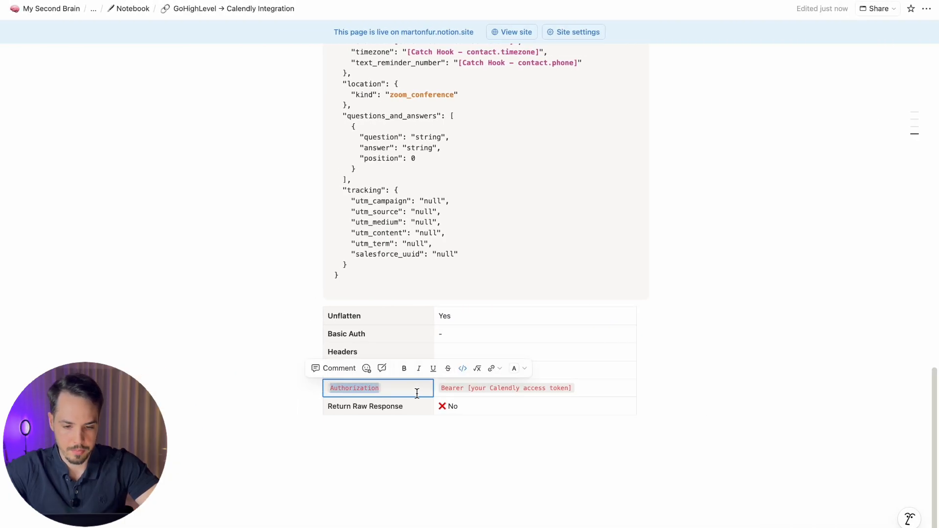
{"action": "key", "text": "ctrl+Right"}
{"action": "left_click", "coordinate": [655, 407]}
{"action": "key", "text": "super+v"}
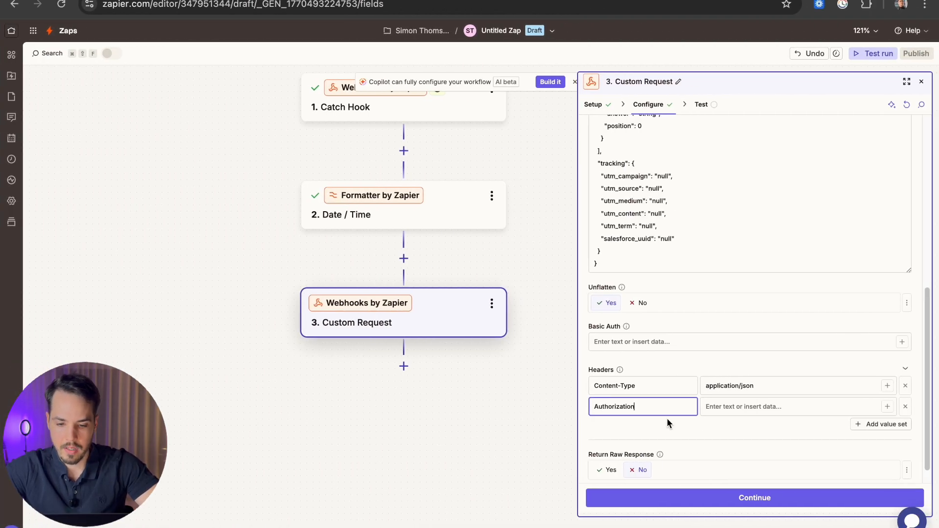
{"action": "left_click", "coordinate": [723, 407]}
{"action": "type", "text": "Bea"}
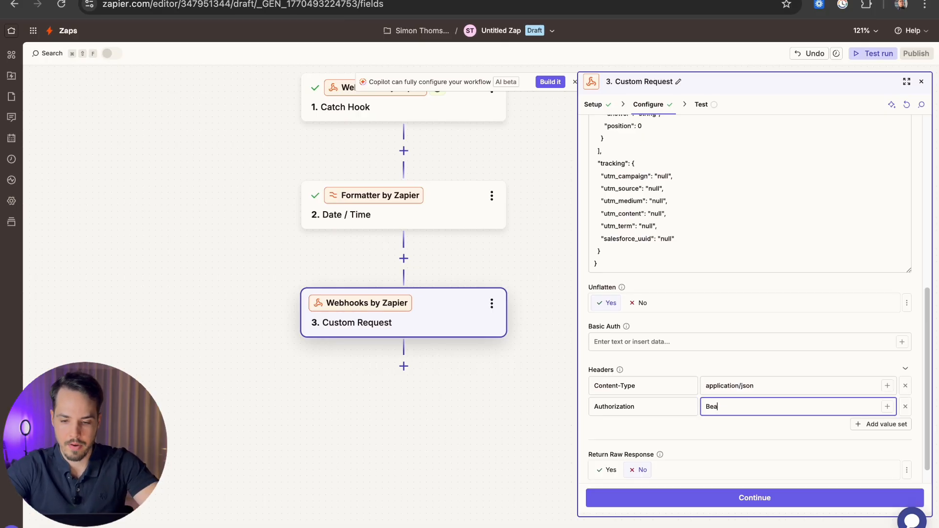
{"action": "type", "text": "rer [calendly API acce"}
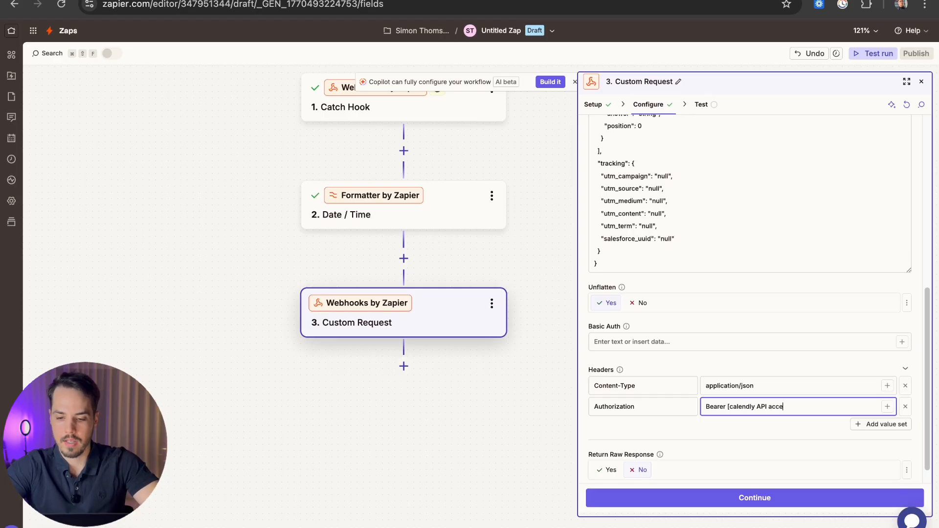
{"action": "type", "text": "n"}
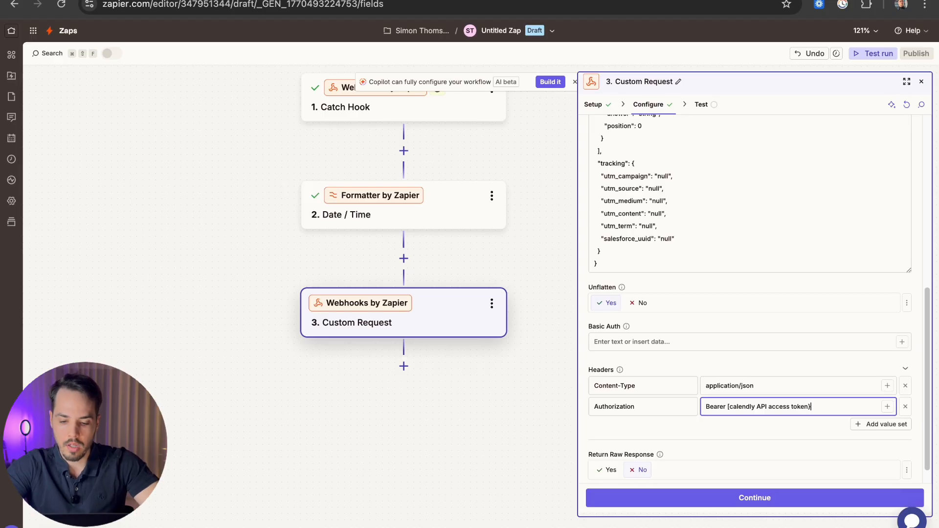
{"action": "key", "text": "ctrl+Left"}
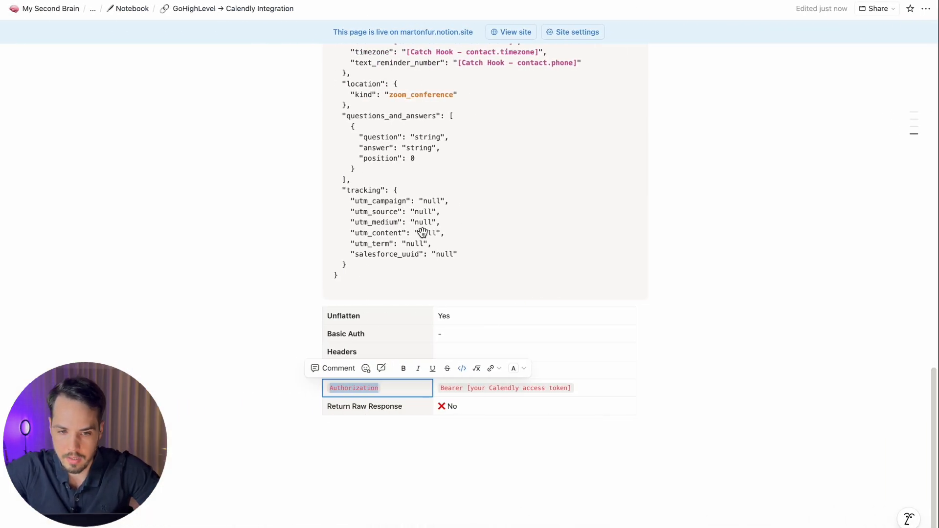
{"action": "scroll", "coordinate": [423, 229], "scroll_direction": "up", "scroll_amount": 9}
{"action": "scroll", "coordinate": [427, 222], "scroll_direction": "up", "scroll_amount": 7}
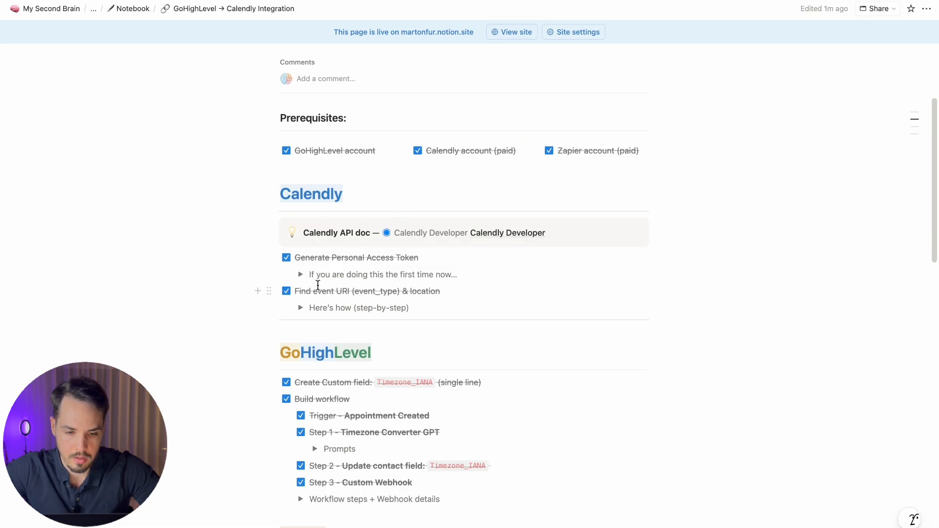
{"action": "left_click", "coordinate": [300, 274]}
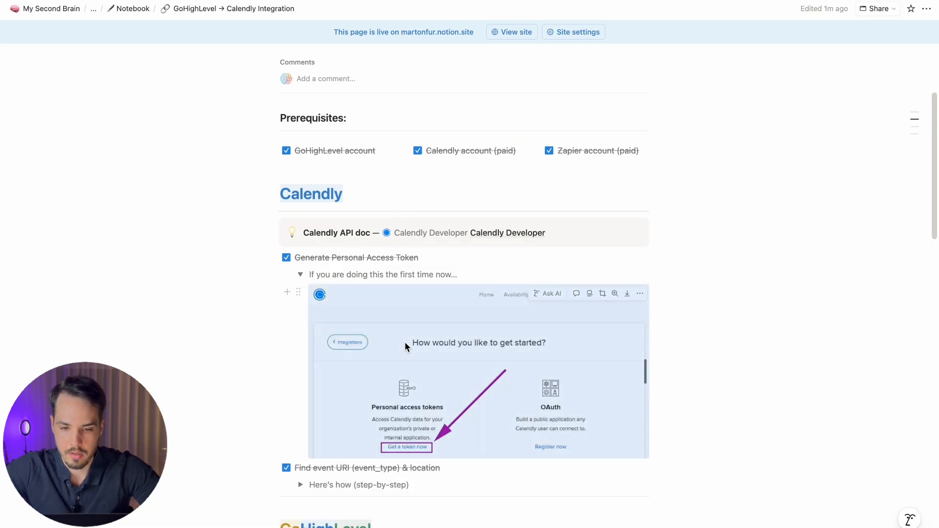
{"action": "left_click", "coordinate": [405, 346]}
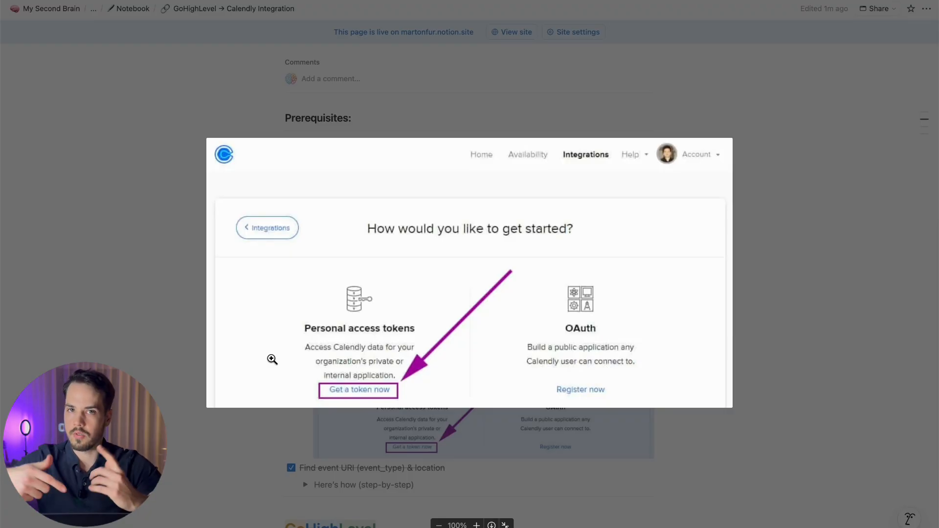
{"action": "left_click", "coordinate": [823, 216]}
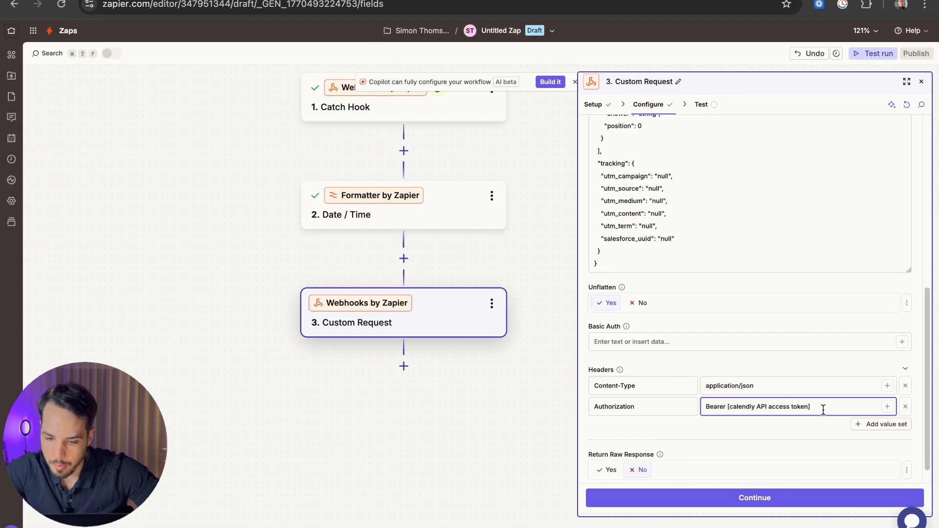
{"action": "left_click_drag", "start_coordinate": [823, 410], "coordinate": [727, 407]}
{"action": "key", "text": "BackSpace"}
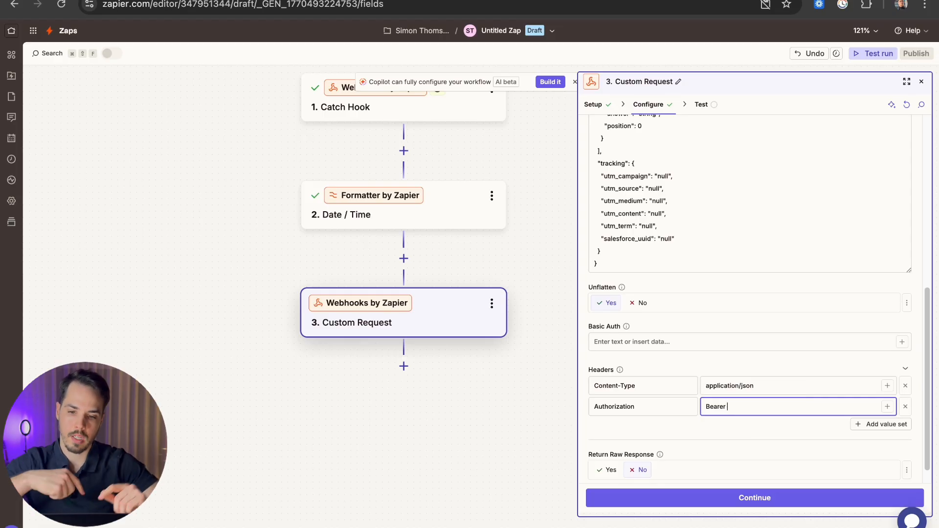
{"action": "scroll", "coordinate": [727, 357], "scroll_direction": "up", "scroll_amount": 5}
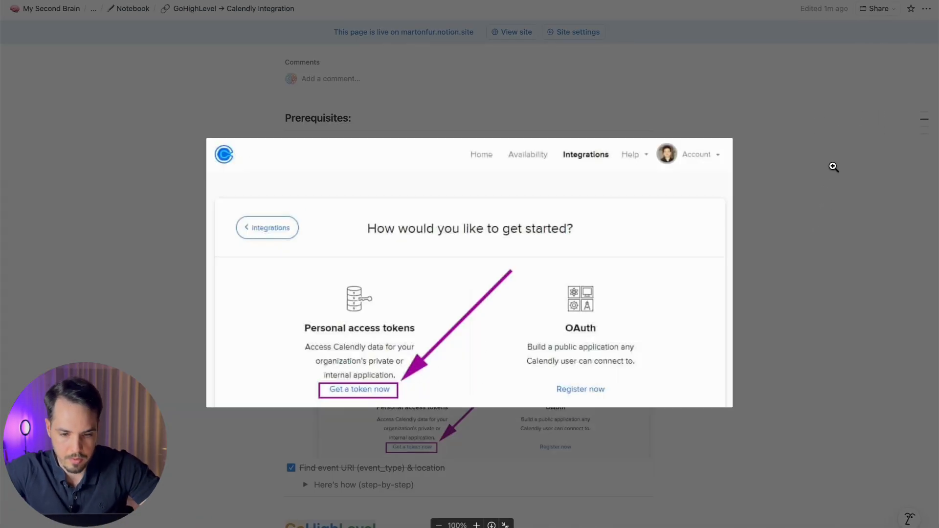
{"action": "left_click", "coordinate": [807, 110]}
{"action": "key", "text": "Escape"}
{"action": "scroll", "coordinate": [495, 350], "scroll_direction": "down", "scroll_amount": 15}
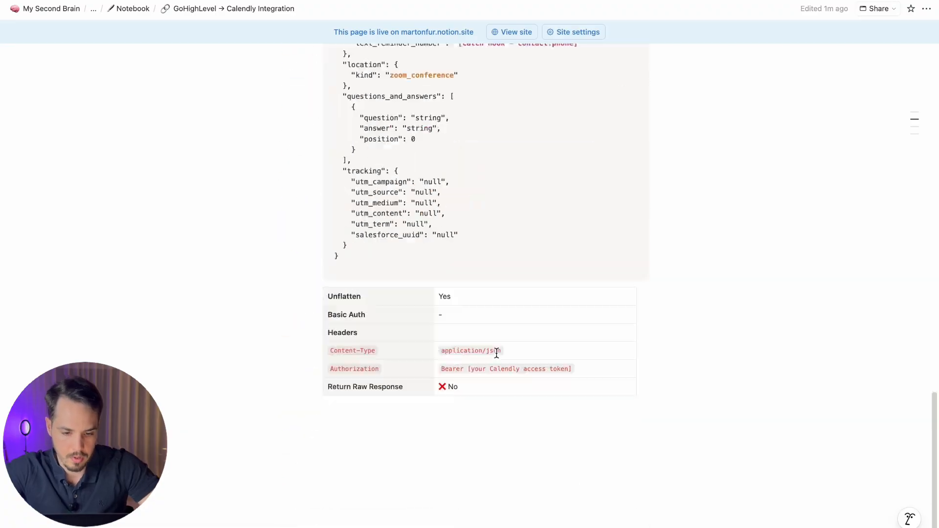
{"action": "left_click", "coordinate": [328, 433]}
{"action": "left_click", "coordinate": [432, 434]}
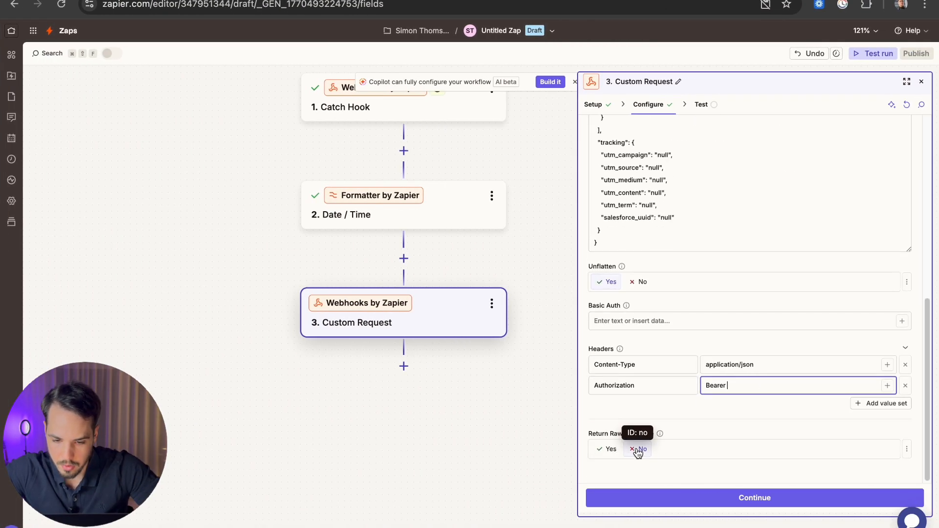
Step: Widen the Custom Request panel over the canvas to show URL, Data Pass-Through and Data
{"action": "scroll", "coordinate": [727, 347], "scroll_direction": "up", "scroll_amount": 10}
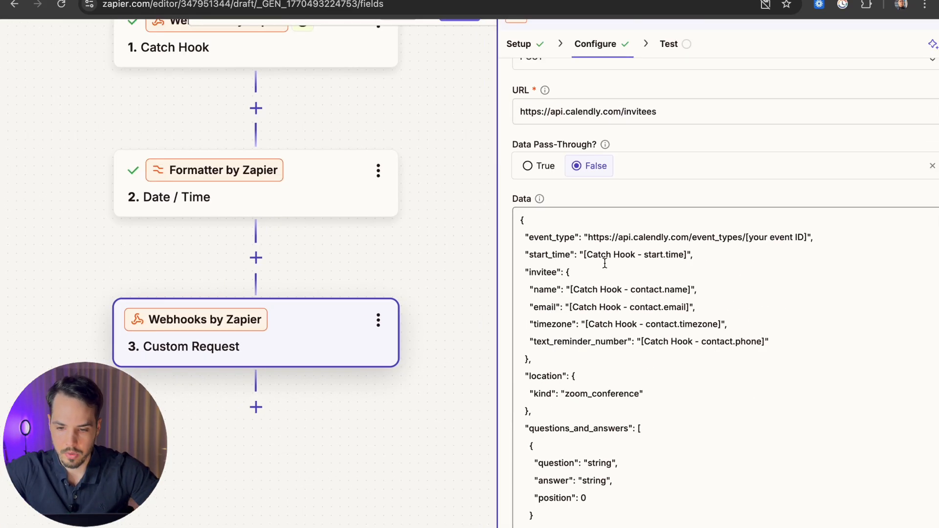
{"action": "left_click_drag", "start_coordinate": [579, 233], "coordinate": [288, 234]}
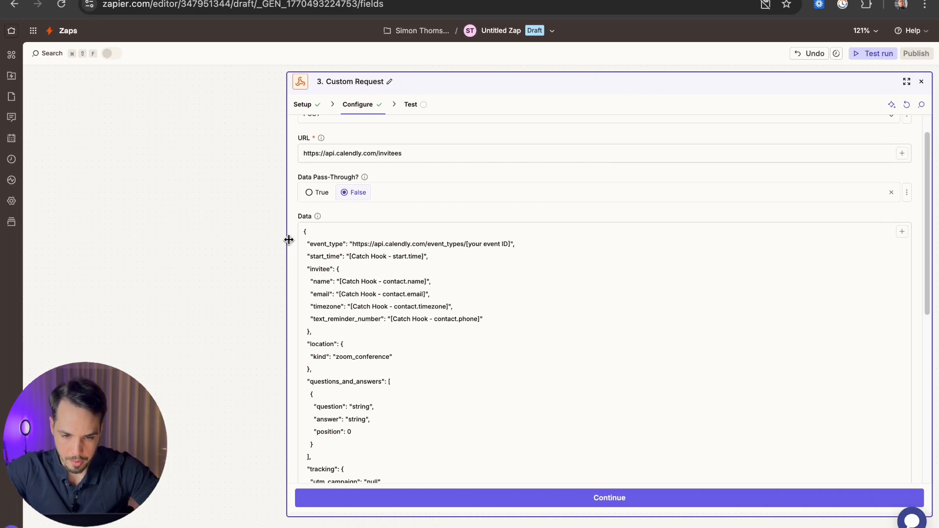
{"action": "scroll", "coordinate": [389, 256], "scroll_direction": "up", "scroll_amount": 5}
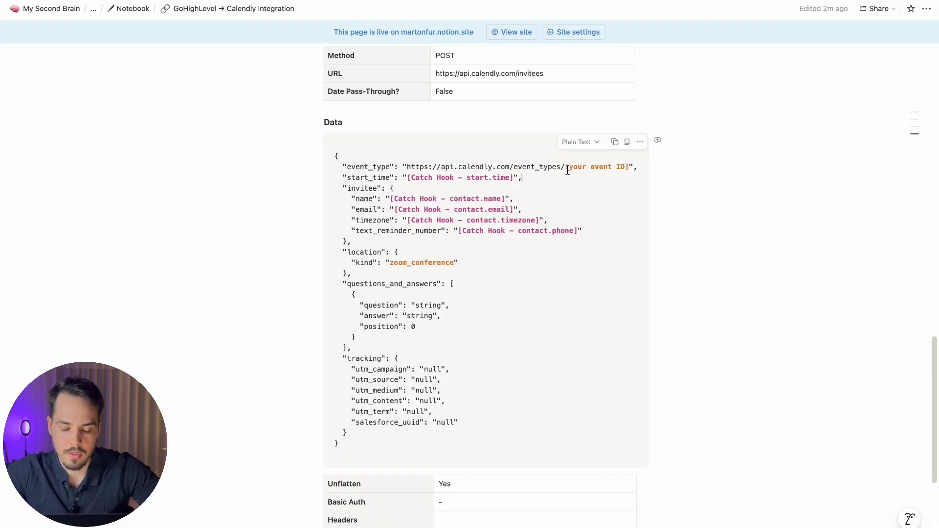
Step: Expand the notes' step-by-step instructions and copy the event-type URI ID from Step 6
{"action": "scroll", "coordinate": [569, 170], "scroll_direction": "up", "scroll_amount": 6}
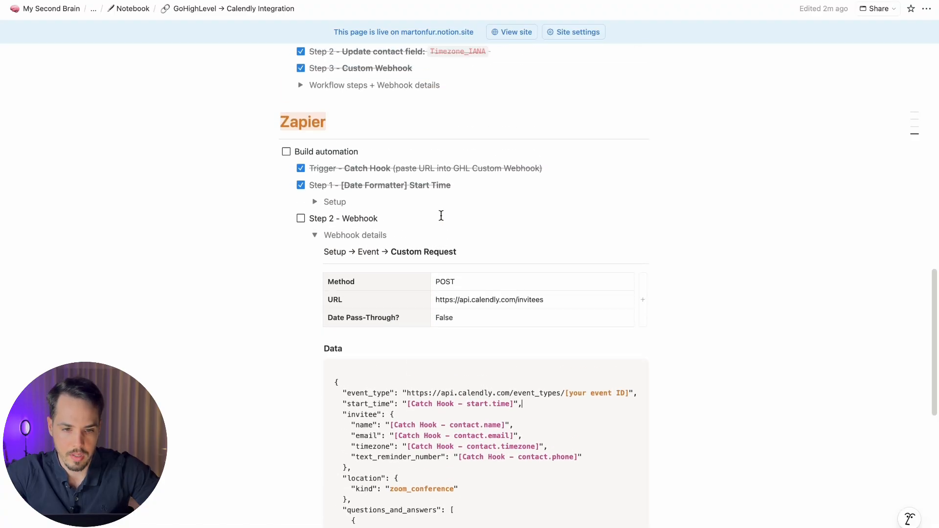
{"action": "scroll", "coordinate": [388, 212], "scroll_direction": "up", "scroll_amount": 9}
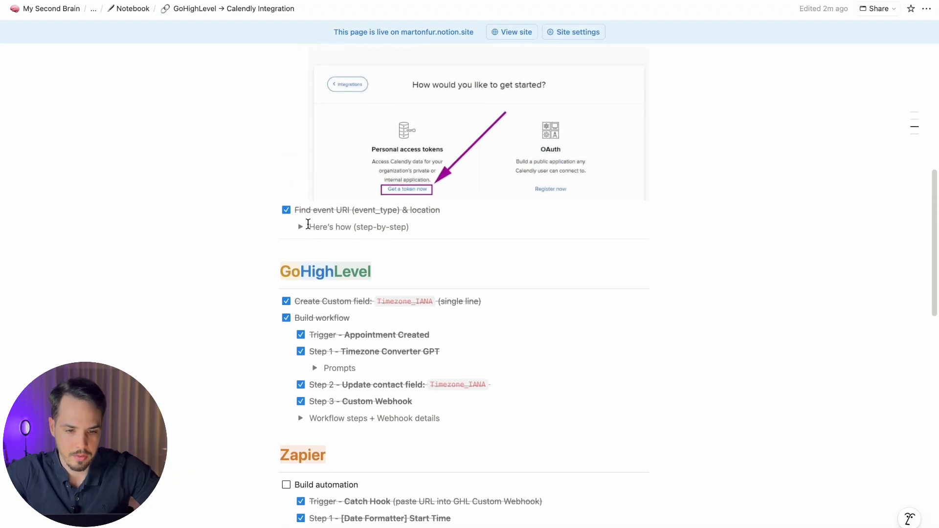
{"action": "left_click", "coordinate": [300, 125]}
{"action": "left_click", "coordinate": [300, 157]}
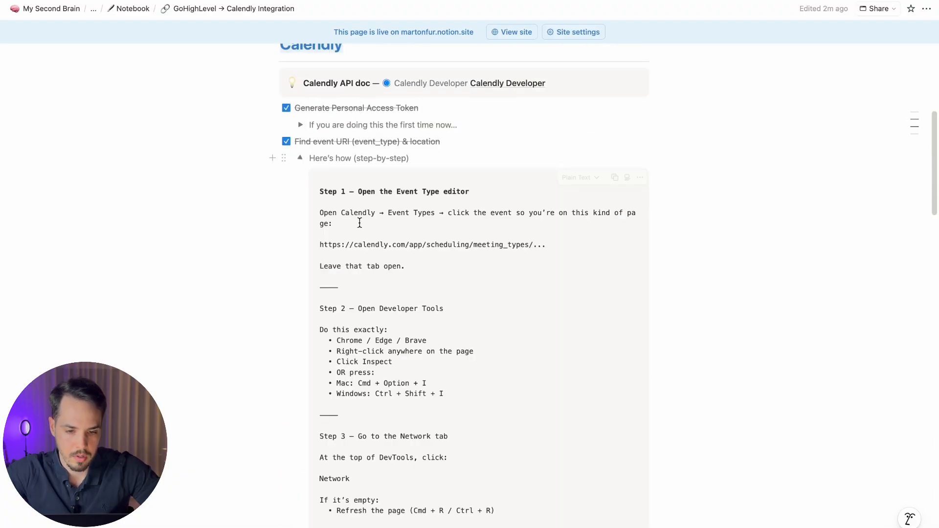
{"action": "scroll", "coordinate": [387, 248], "scroll_direction": "down", "scroll_amount": 4}
{"action": "scroll", "coordinate": [387, 249], "scroll_direction": "down", "scroll_amount": 10}
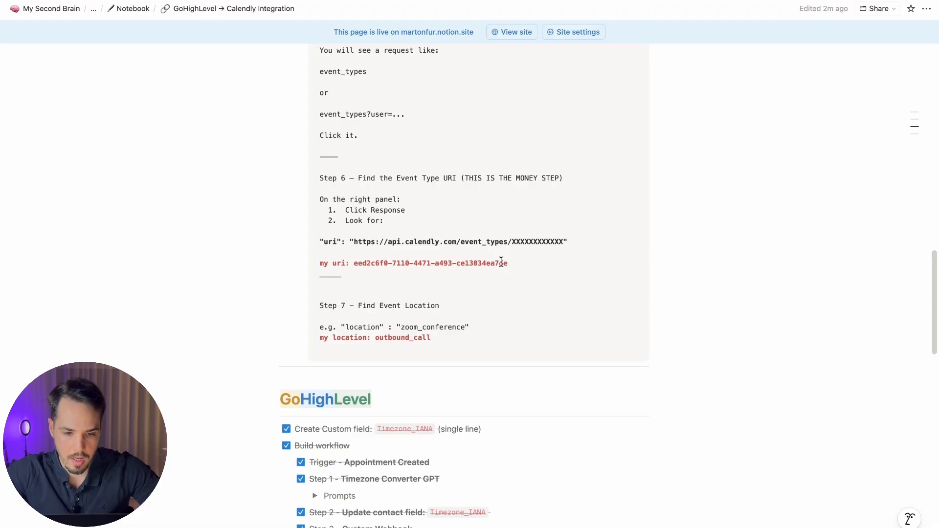
{"action": "left_click_drag", "start_coordinate": [504, 264], "coordinate": [353, 264]}
{"action": "key", "text": "super+c"}
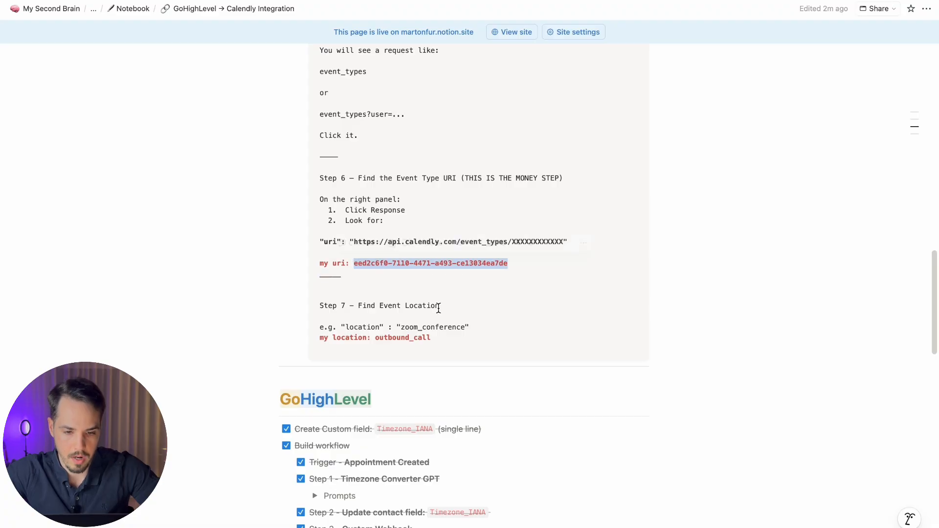
{"action": "key", "text": "super+Tab"}
{"action": "left_click", "coordinate": [362, 157]}
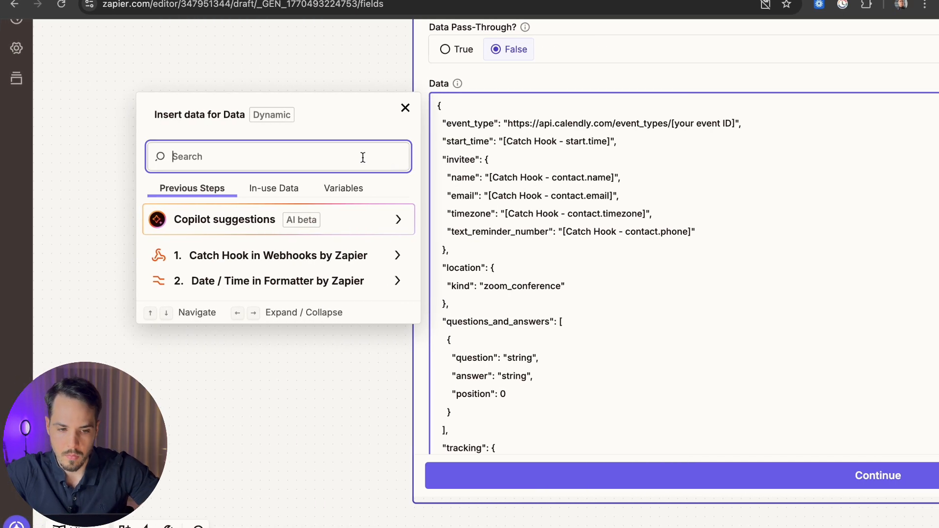
Step: Replace '[your event ID]' with eed2c6f0-7110-4471-a493-ce13034ea7de and empty the start_time placeholder
{"action": "left_click", "coordinate": [406, 108]}
{"action": "scroll", "coordinate": [671, 124], "scroll_direction": "down", "scroll_amount": 6}
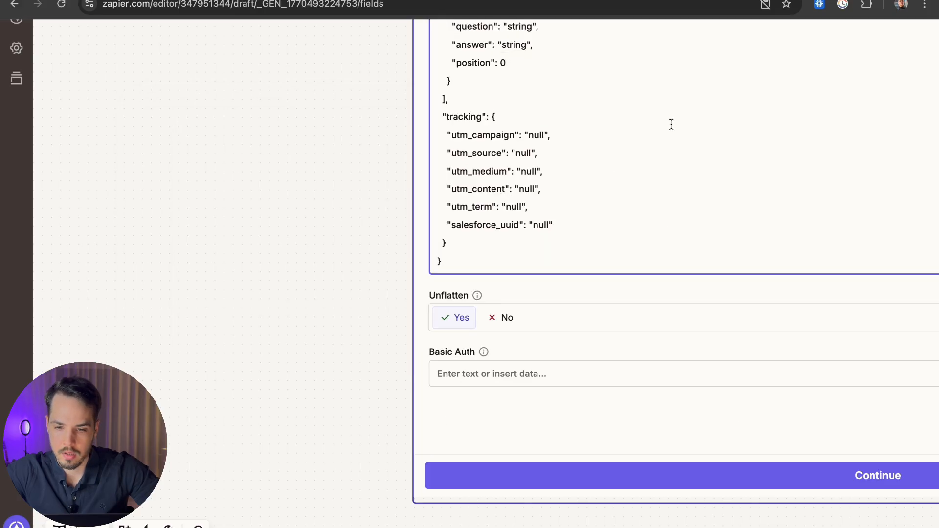
{"action": "triple_click", "coordinate": [708, 126]}
{"action": "left_click", "coordinate": [708, 126]}
{"action": "scroll", "coordinate": [738, 199], "scroll_direction": "up", "scroll_amount": 8}
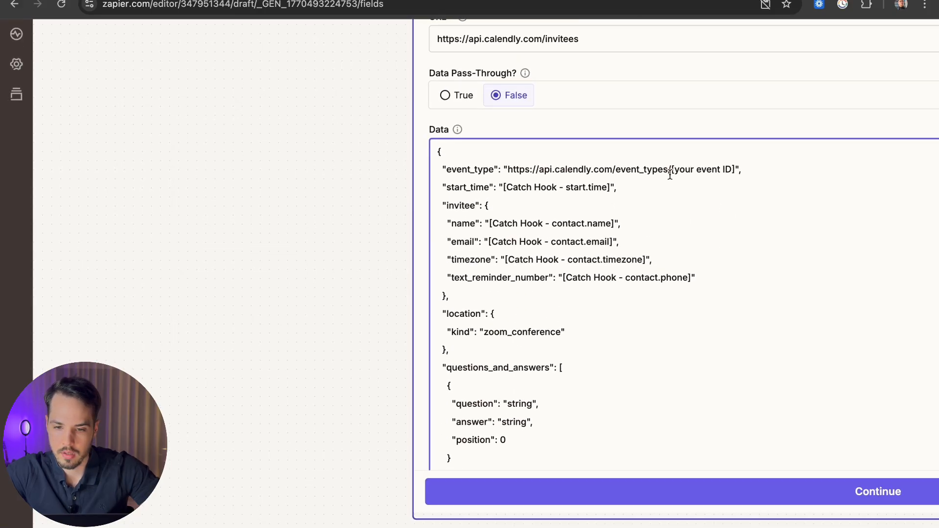
{"action": "left_click_drag", "start_coordinate": [672, 170], "coordinate": [734, 169]}
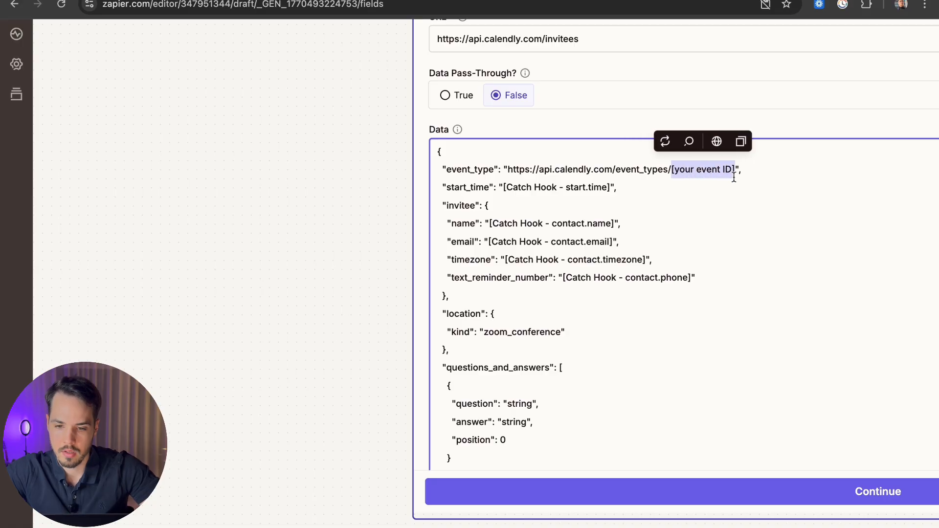
{"action": "key", "text": "super+v"}
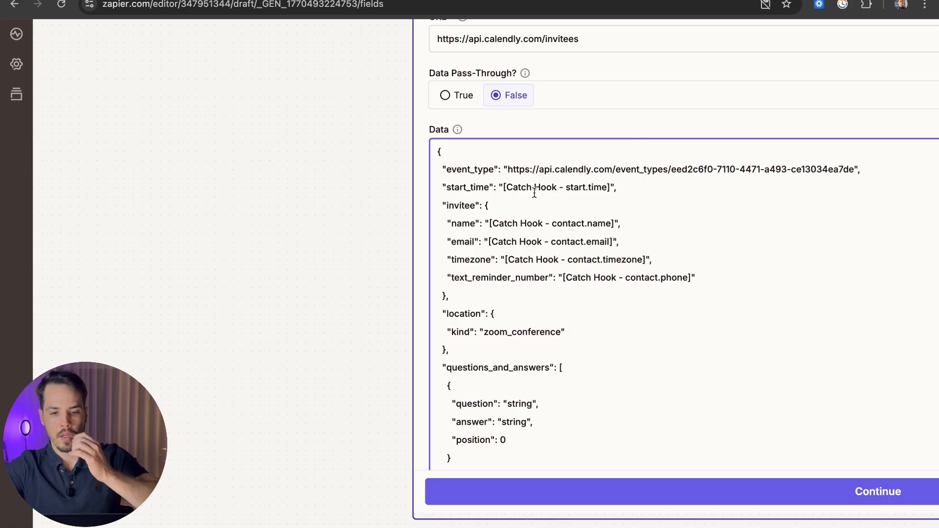
{"action": "mouse_move", "coordinate": [503, 187]}
{"action": "left_mouse_down"}
{"action": "mouse_move", "coordinate": [611, 191]}
{"action": "mouse_move", "coordinate": [504, 189]}
{"action": "left_mouse_up"}
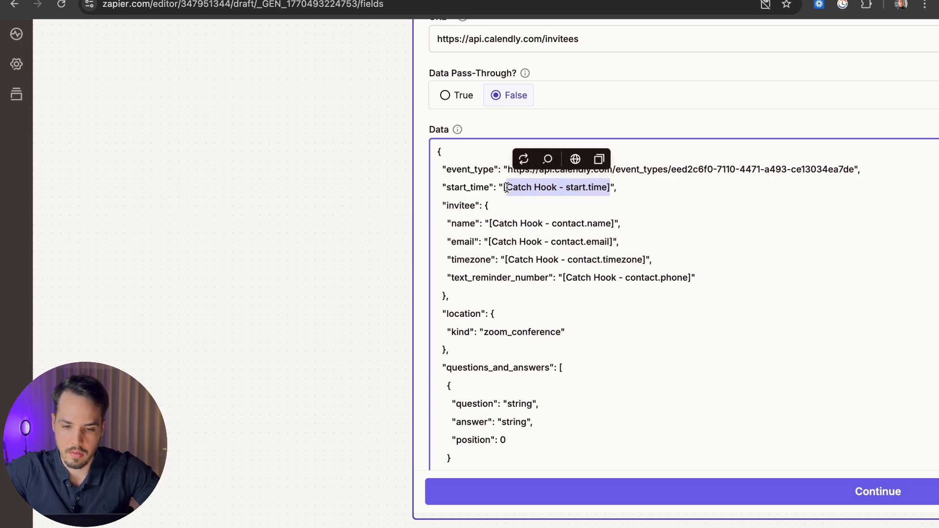
{"action": "key", "text": "BackSpace"}
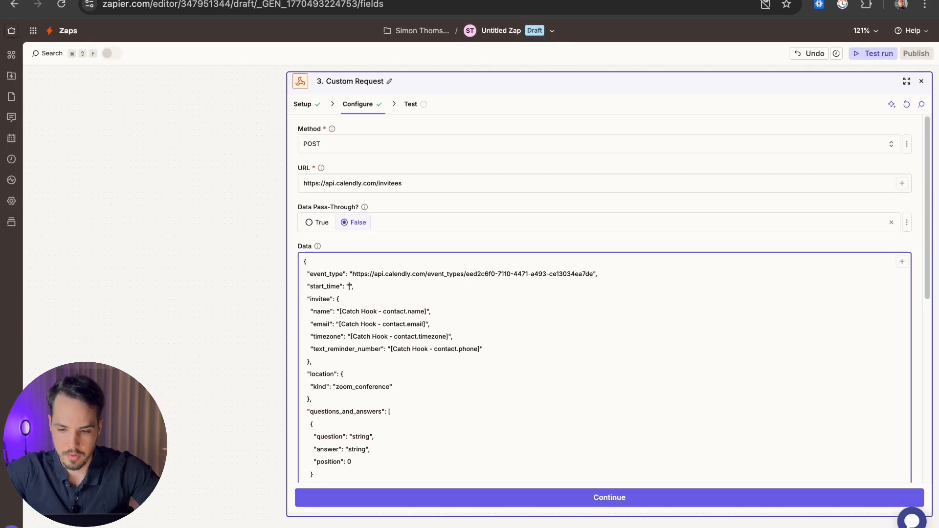
Step: List the Catch Hook fields for start_time, and rename the notes' start_time source to Date&Time Formatter
{"action": "left_click", "coordinate": [901, 265]}
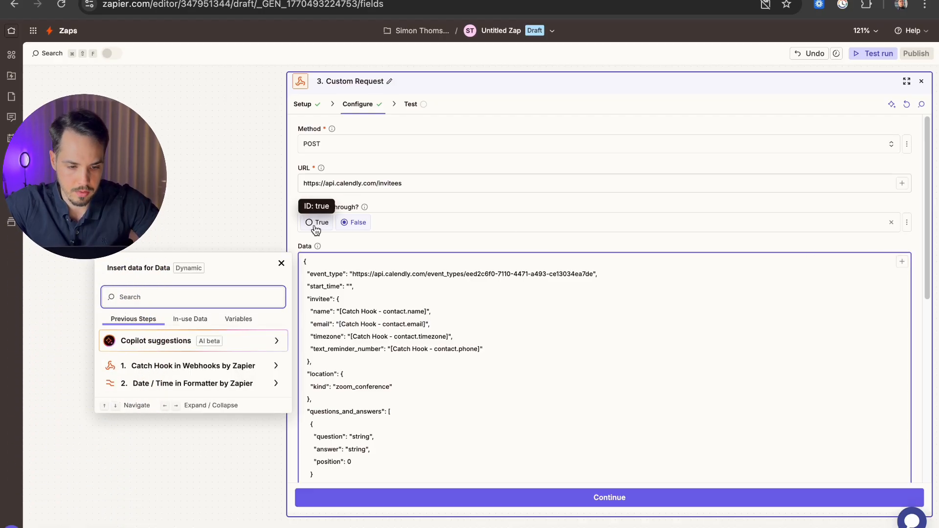
{"action": "left_click", "coordinate": [175, 365]}
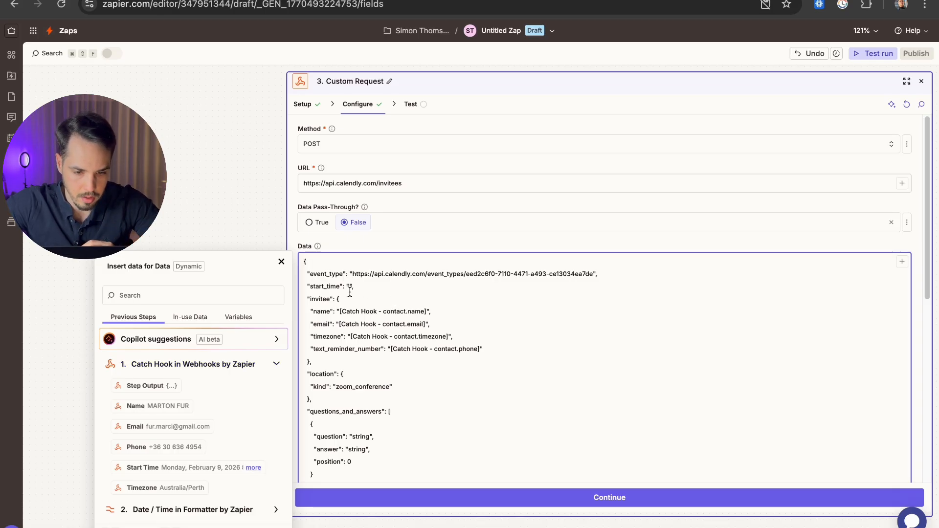
{"action": "key", "text": "ctrl+Left"}
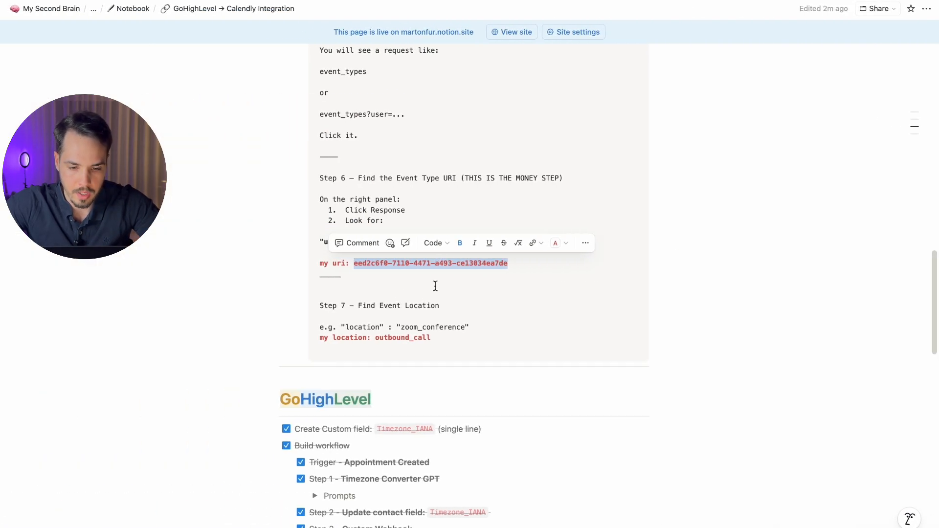
{"action": "scroll", "coordinate": [434, 288], "scroll_direction": "down", "scroll_amount": 20}
{"action": "scroll", "coordinate": [432, 298], "scroll_direction": "up", "scroll_amount": 5}
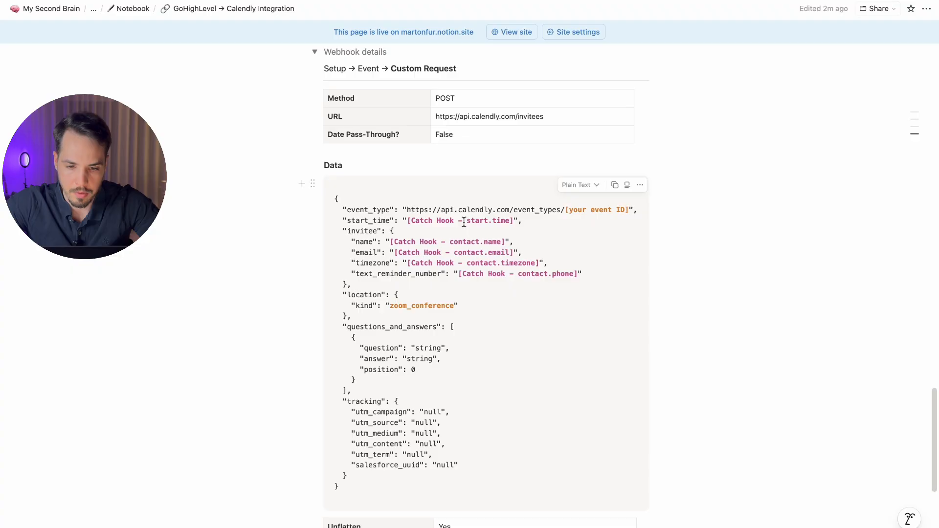
{"action": "left_click_drag", "start_coordinate": [453, 221], "coordinate": [408, 221]}
{"action": "type", "text": "Date"}
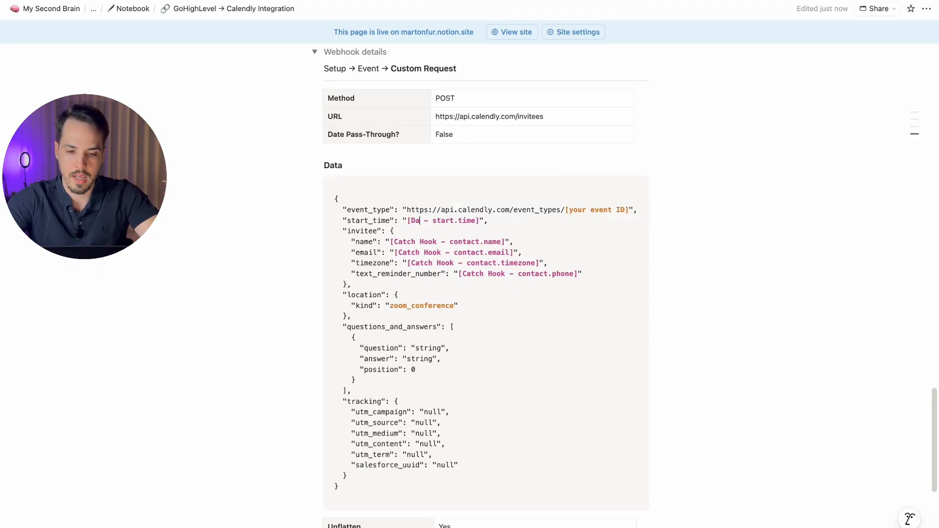
{"action": "type", "text": "&Time Forma"}
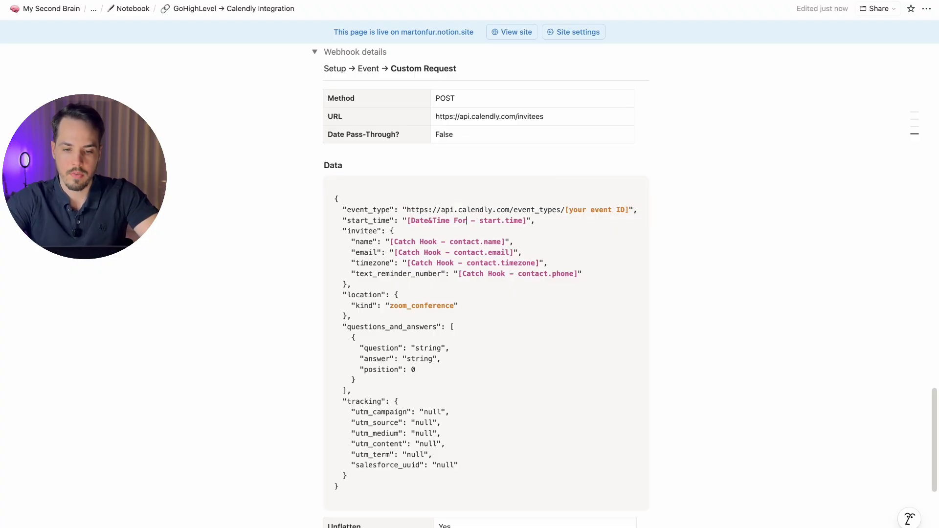
{"action": "type", "text": "tter"}
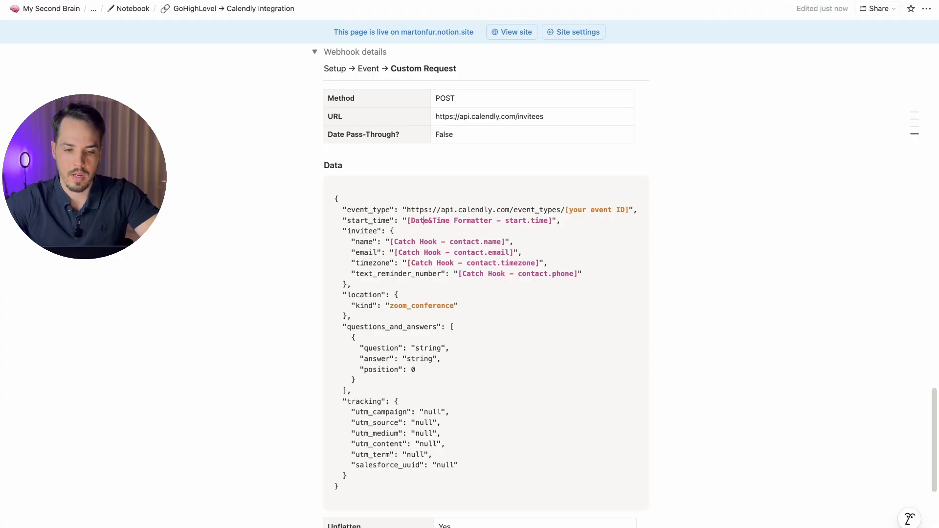
Step: Colour the notes' '[Date&Time Formatter - start.time]' placeholder green
{"action": "key", "text": "shift+super+Right"}
{"action": "key", "text": "shift+Left"}
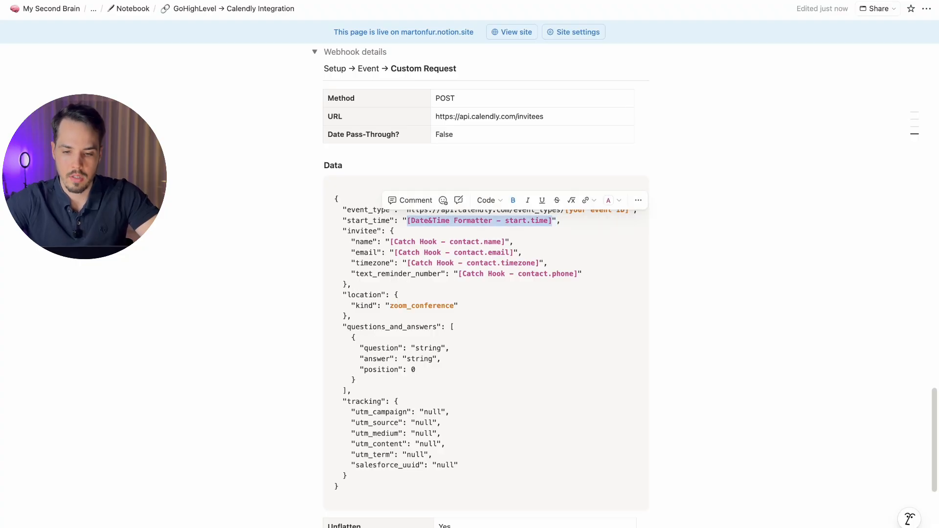
{"action": "left_click", "coordinate": [608, 202]}
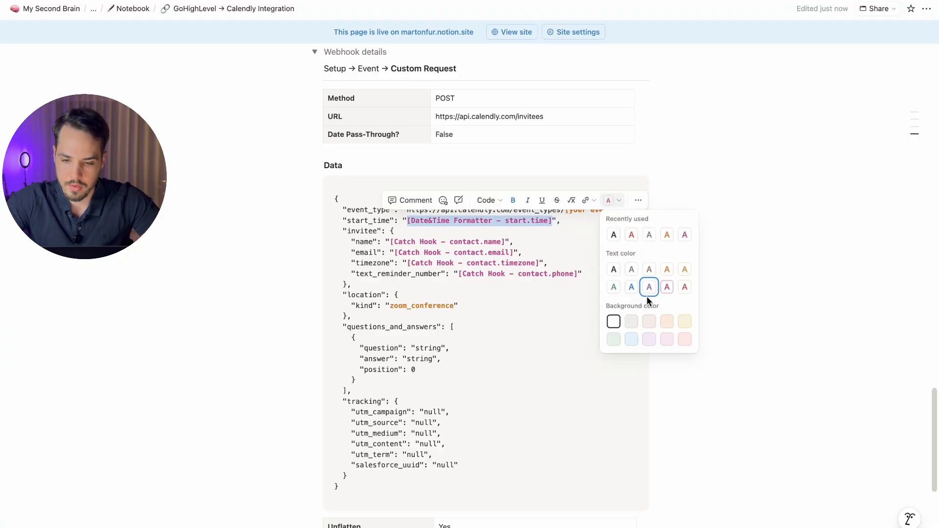
{"action": "left_click", "coordinate": [613, 287]}
{"action": "left_click", "coordinate": [502, 248]}
{"action": "key", "text": "ctrl+Right"}
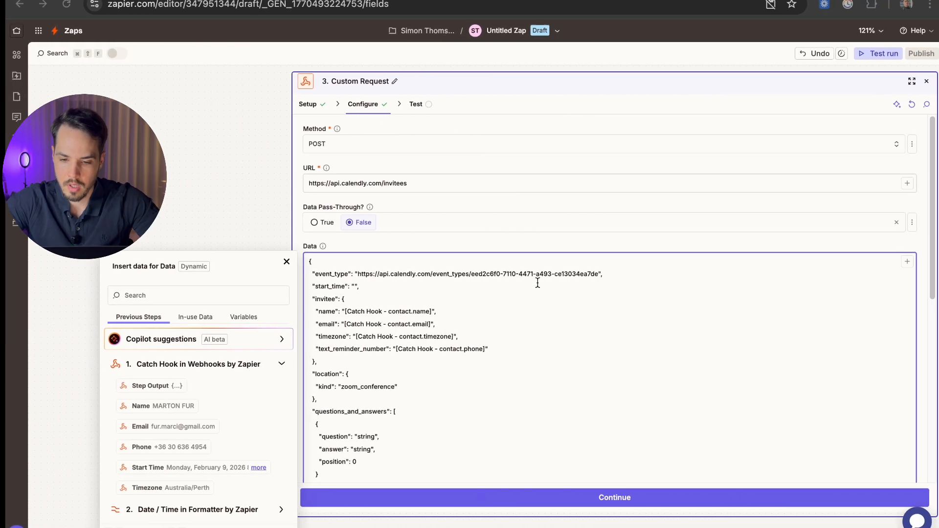
Step: Map start_time to the Date / Time formatter's 2. Output, undoing a misplaced first insertion
{"action": "left_click", "coordinate": [184, 363]}
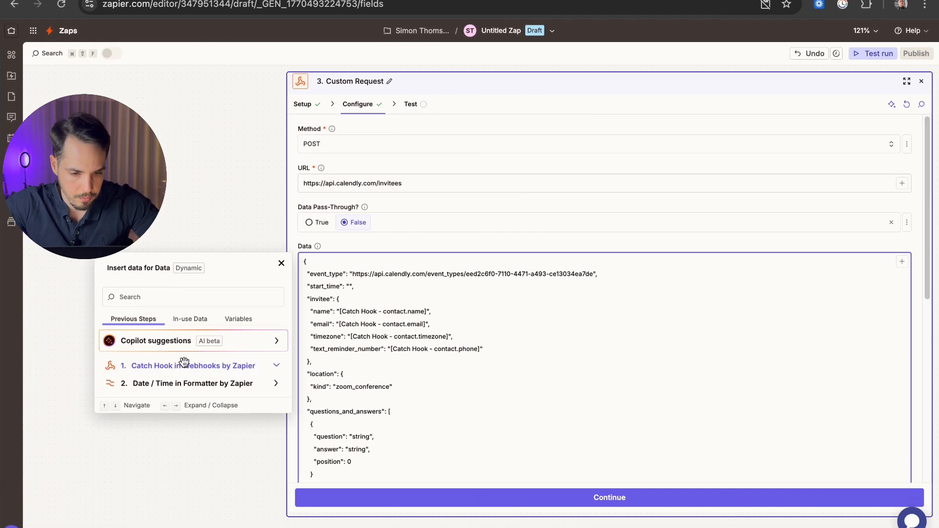
{"action": "left_click", "coordinate": [161, 385]}
{"action": "left_click", "coordinate": [157, 425]}
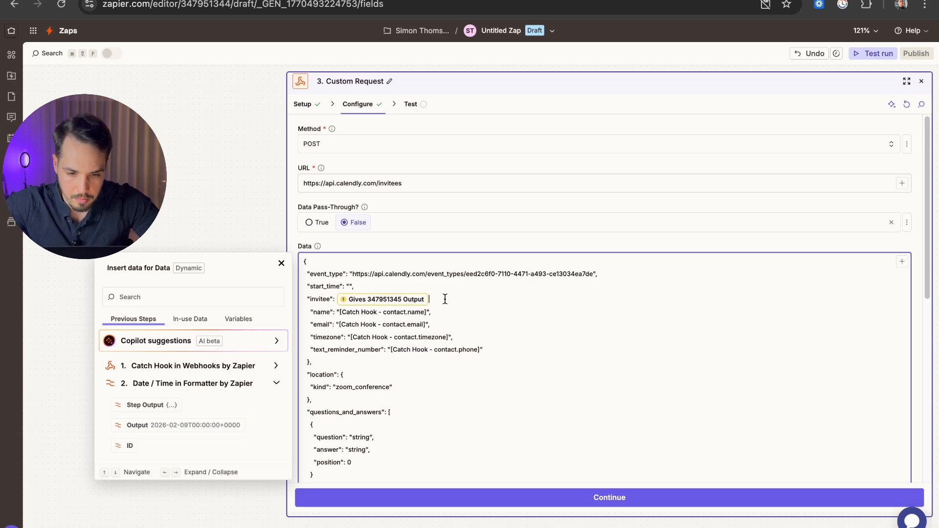
{"action": "key", "text": "Left"}
{"action": "key", "text": "Left"}
{"action": "type", "text": "\""}
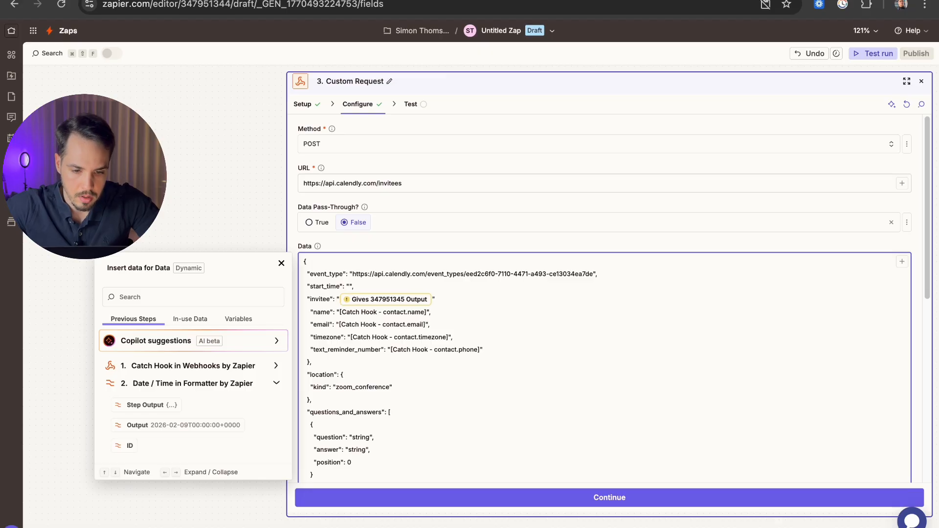
{"action": "key", "text": "super+z"}
{"action": "key", "text": "super+z"}
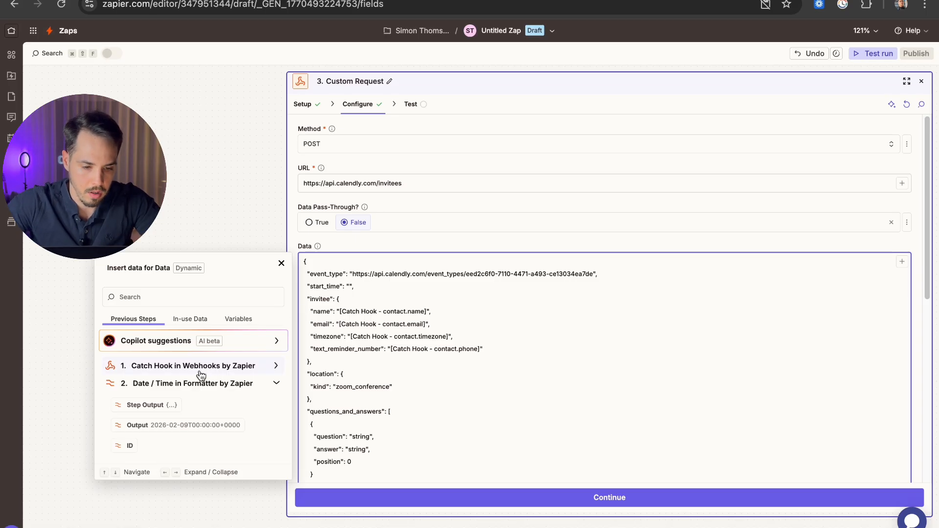
{"action": "left_click", "coordinate": [162, 425]}
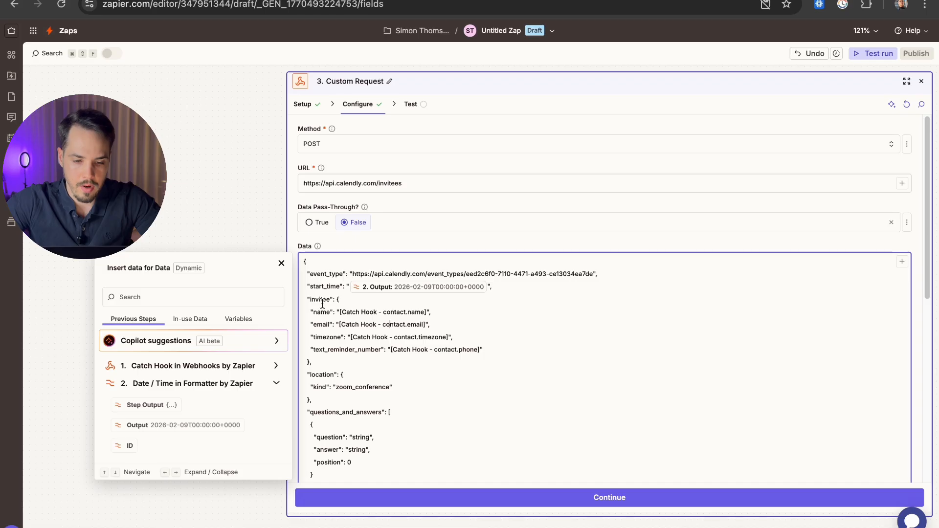
Step: Replace the name, email, timezone and phone placeholders with the Catch Hook's Name, Email, Timezone and Phone fields
{"action": "left_click_drag", "start_coordinate": [341, 312], "coordinate": [427, 313]}
{"action": "left_click", "coordinate": [162, 366]}
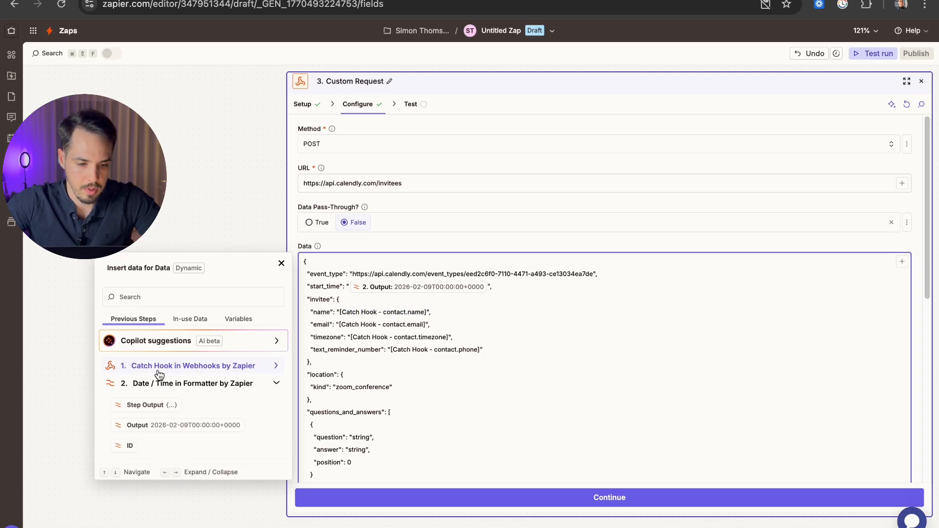
{"action": "left_click", "coordinate": [150, 339]}
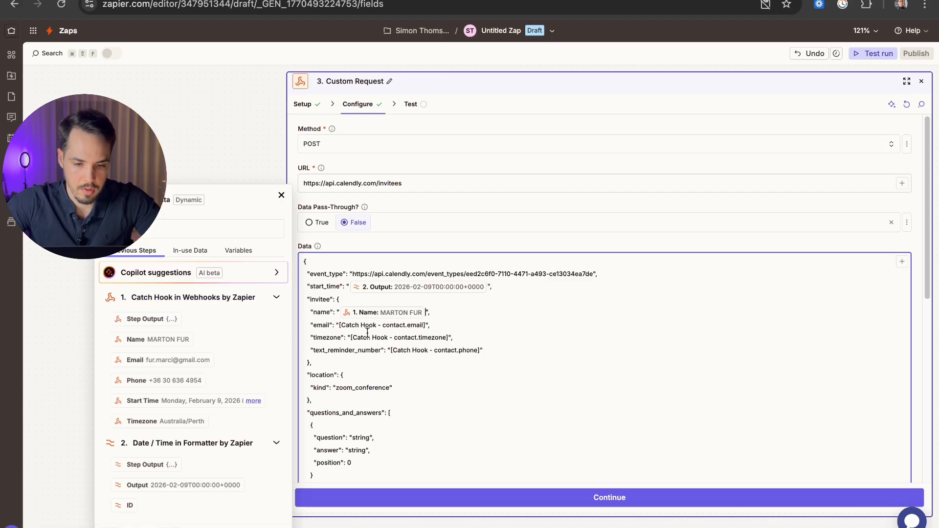
{"action": "left_click_drag", "start_coordinate": [339, 326], "coordinate": [426, 325]}
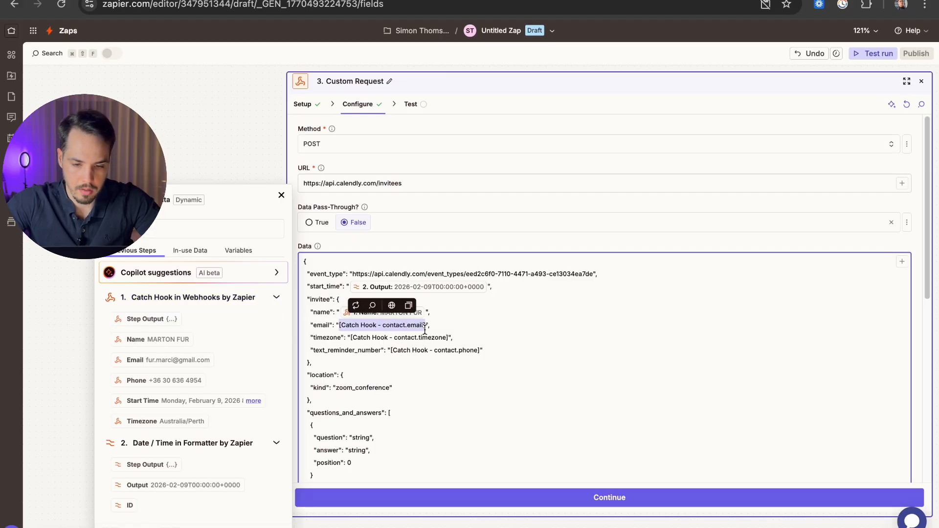
{"action": "left_click", "coordinate": [148, 363]}
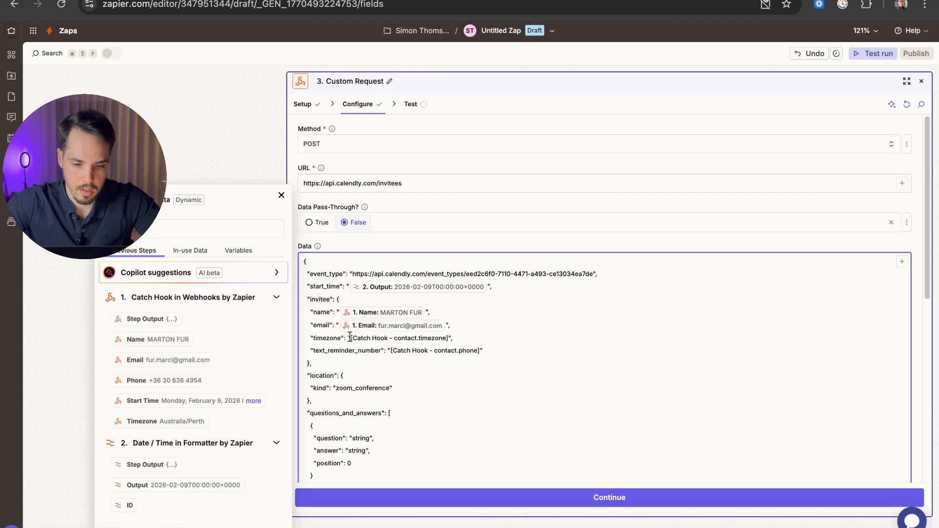
{"action": "left_click_drag", "start_coordinate": [351, 338], "coordinate": [449, 338]}
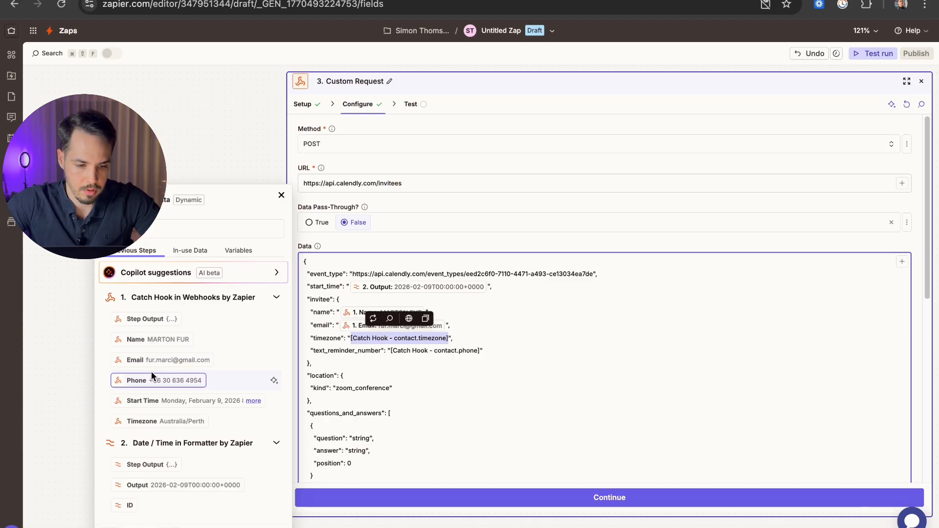
{"action": "left_click", "coordinate": [156, 421]}
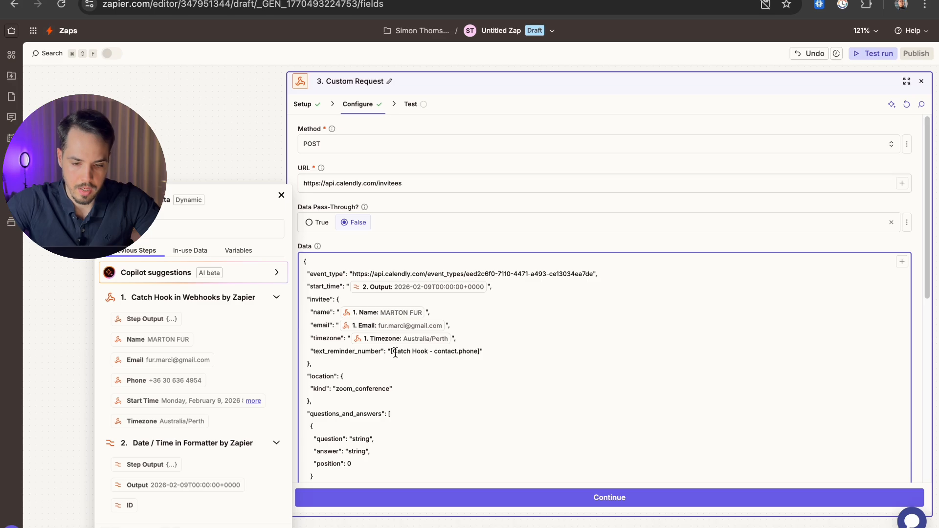
{"action": "left_click_drag", "start_coordinate": [397, 352], "coordinate": [481, 353]}
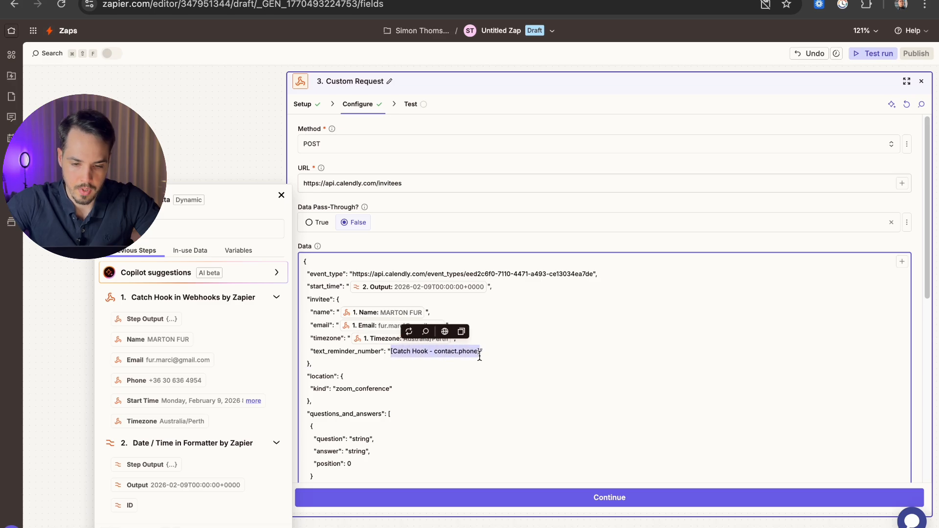
{"action": "left_click", "coordinate": [169, 379]}
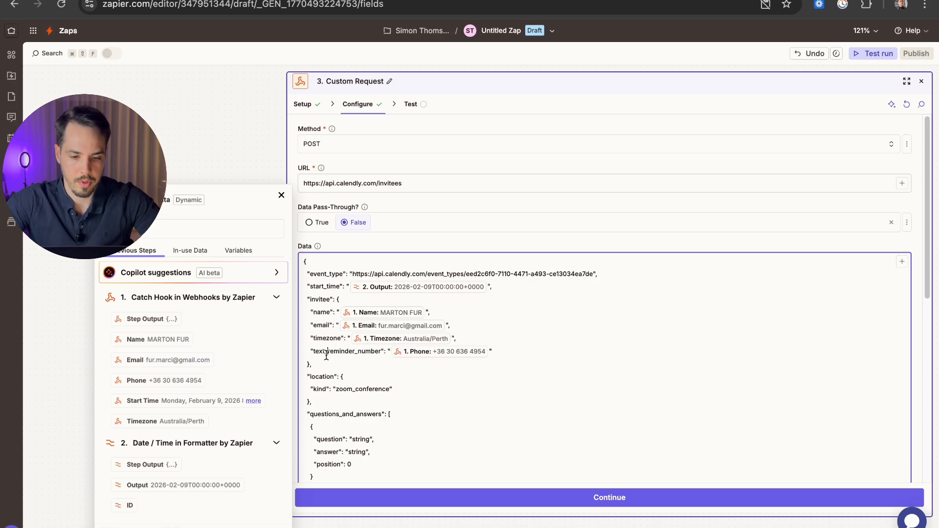
{"action": "scroll", "coordinate": [338, 323], "scroll_direction": "down", "scroll_amount": 2}
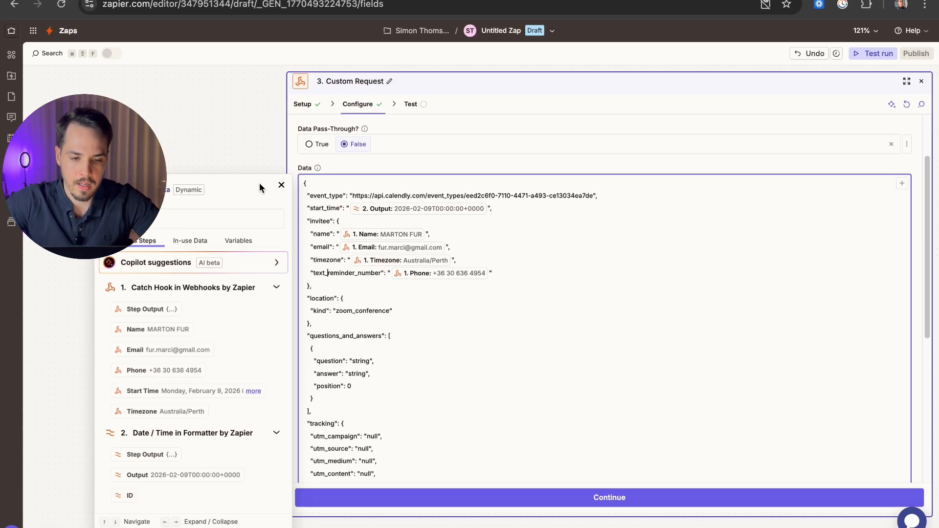
{"action": "left_click", "coordinate": [279, 185]}
Step: Review the Data body, noting the zoom_conference location kind and the null utm tracking values
{"action": "left_click", "coordinate": [343, 286]}
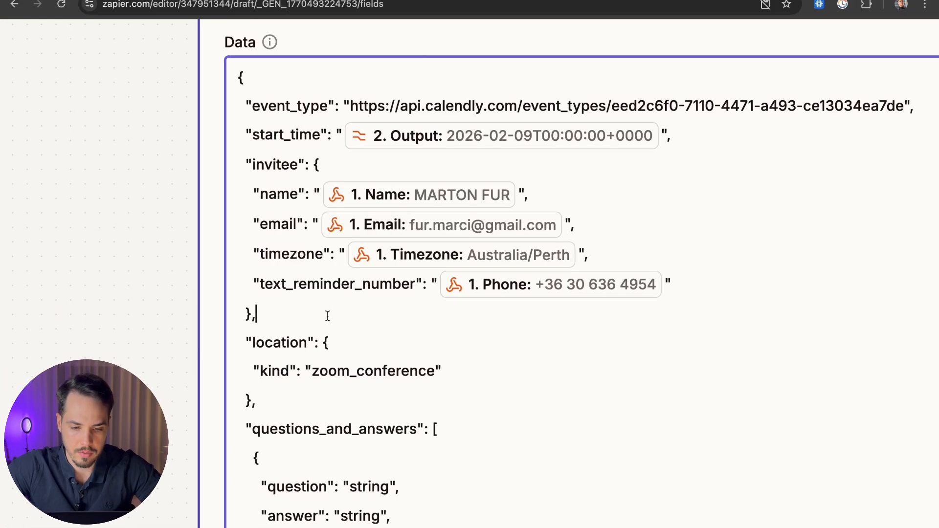
{"action": "mouse_move", "coordinate": [309, 372]}
{"action": "left_mouse_down"}
{"action": "mouse_move", "coordinate": [438, 372]}
{"action": "mouse_move", "coordinate": [314, 373]}
{"action": "left_mouse_up"}
{"action": "left_click", "coordinate": [434, 374]}
{"action": "left_click", "coordinate": [372, 373]}
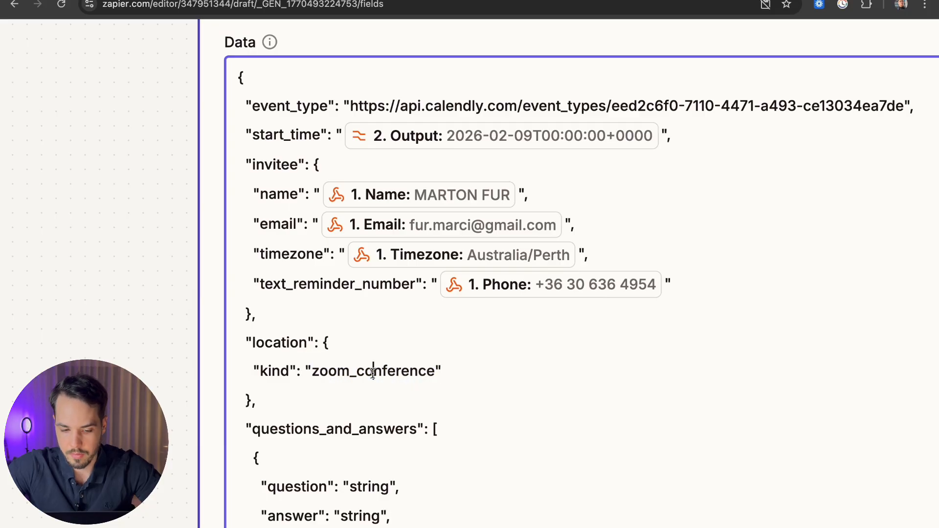
{"action": "scroll", "coordinate": [373, 373], "scroll_direction": "down", "scroll_amount": 3}
{"action": "scroll", "coordinate": [372, 373], "scroll_direction": "down", "scroll_amount": 6}
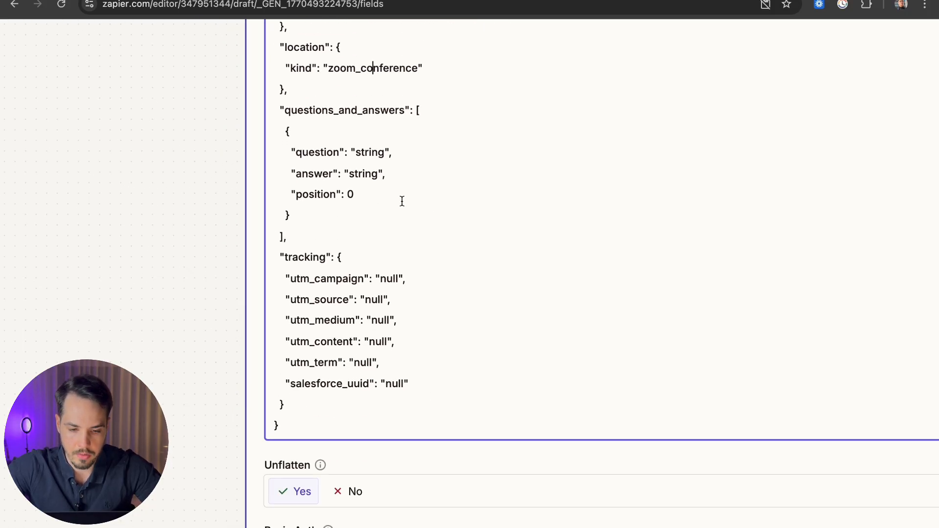
{"action": "left_click_drag", "start_coordinate": [405, 193], "coordinate": [331, 154]}
{"action": "left_click", "coordinate": [393, 188]}
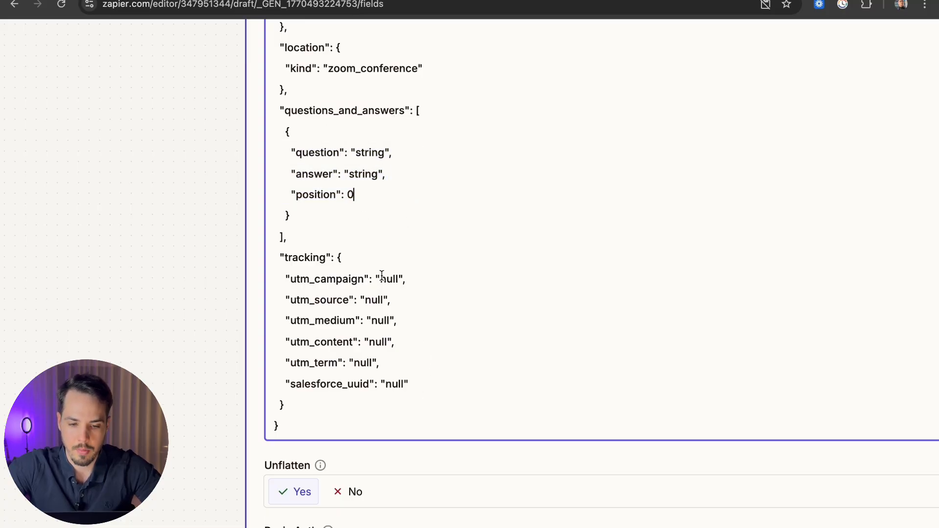
{"action": "left_click_drag", "start_coordinate": [382, 277], "coordinate": [392, 279]}
{"action": "left_click", "coordinate": [370, 300]}
{"action": "left_click_drag", "start_coordinate": [378, 320], "coordinate": [384, 321]}
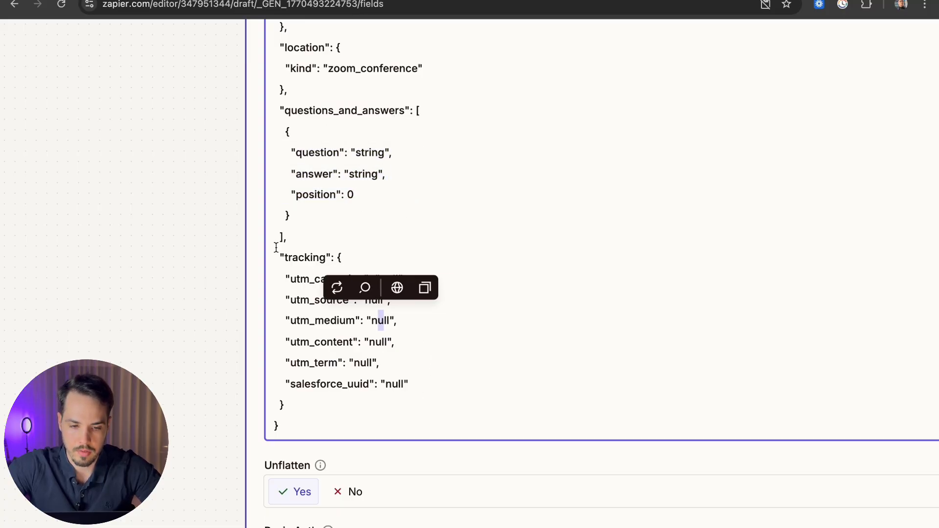
{"action": "left_click", "coordinate": [307, 257]}
Step: Check the remaining headers and options, then continue to the Test tab
{"action": "scroll", "coordinate": [372, 276], "scroll_direction": "up", "scroll_amount": 1}
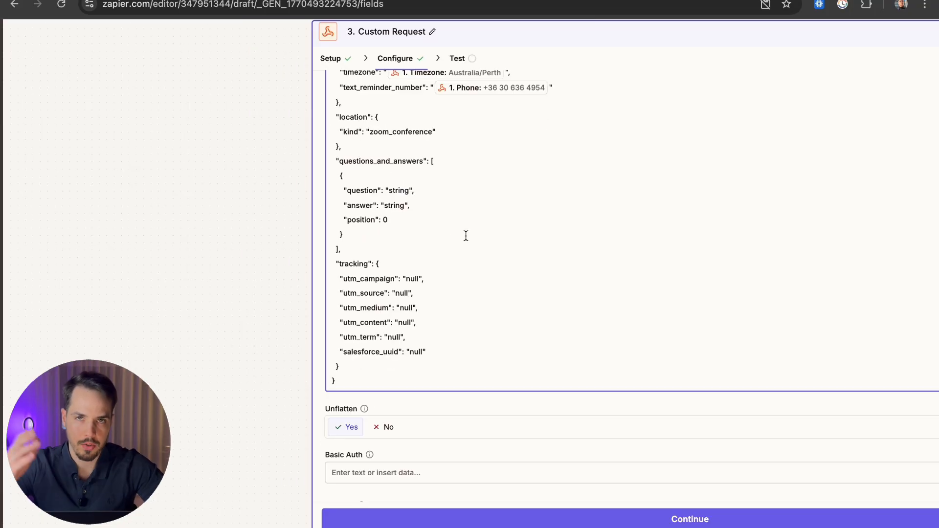
{"action": "scroll", "coordinate": [465, 236], "scroll_direction": "up", "scroll_amount": 1}
{"action": "scroll", "coordinate": [465, 235], "scroll_direction": "down", "scroll_amount": 3}
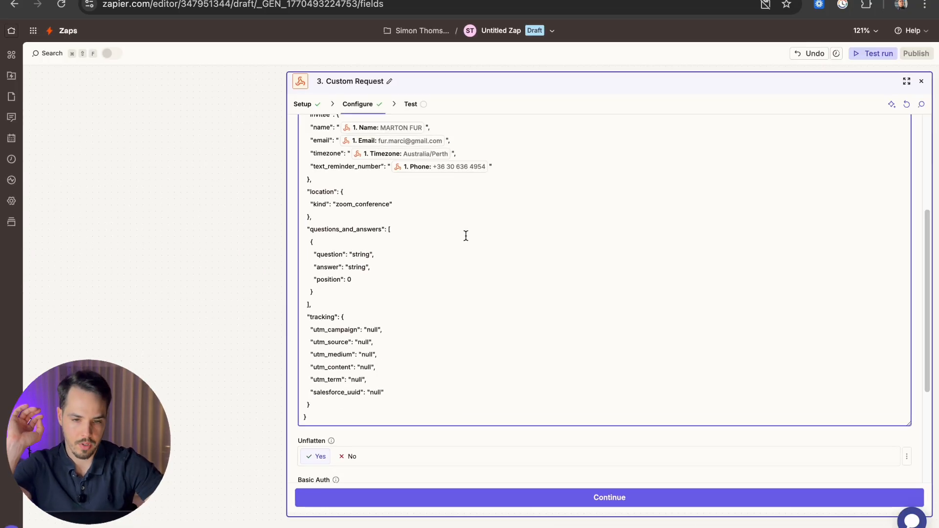
{"action": "scroll", "coordinate": [466, 236], "scroll_direction": "up", "scroll_amount": 5}
{"action": "scroll", "coordinate": [465, 235], "scroll_direction": "down", "scroll_amount": 8}
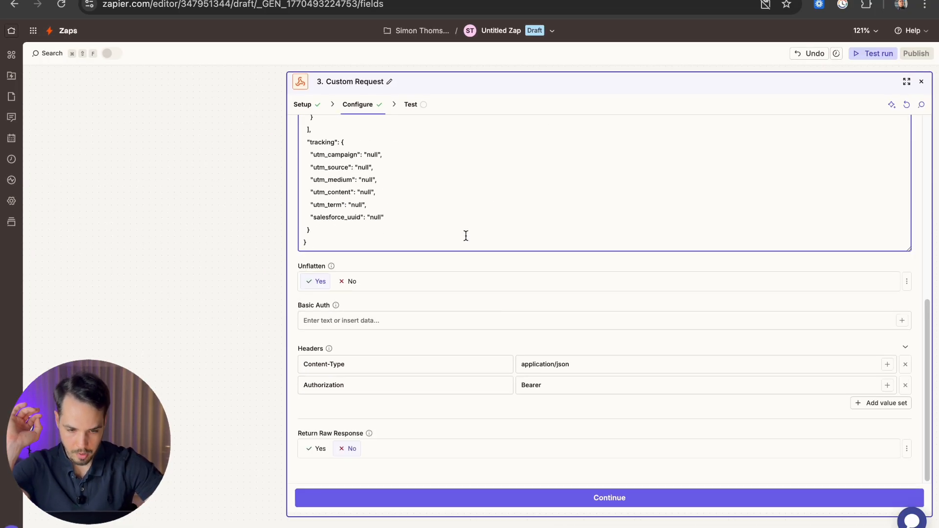
{"action": "scroll", "coordinate": [465, 234], "scroll_direction": "up", "scroll_amount": 8}
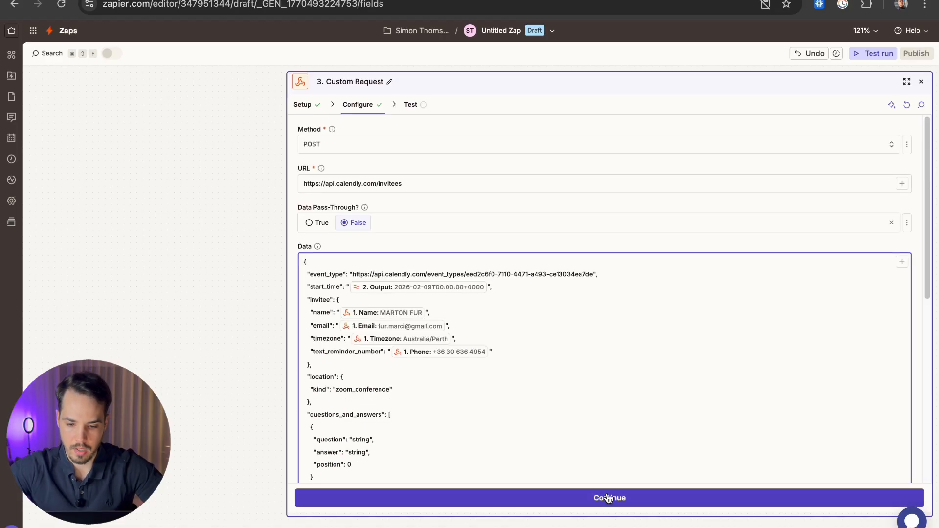
{"action": "left_click", "coordinate": [608, 498]}
{"action": "left_click", "coordinate": [443, 240]}
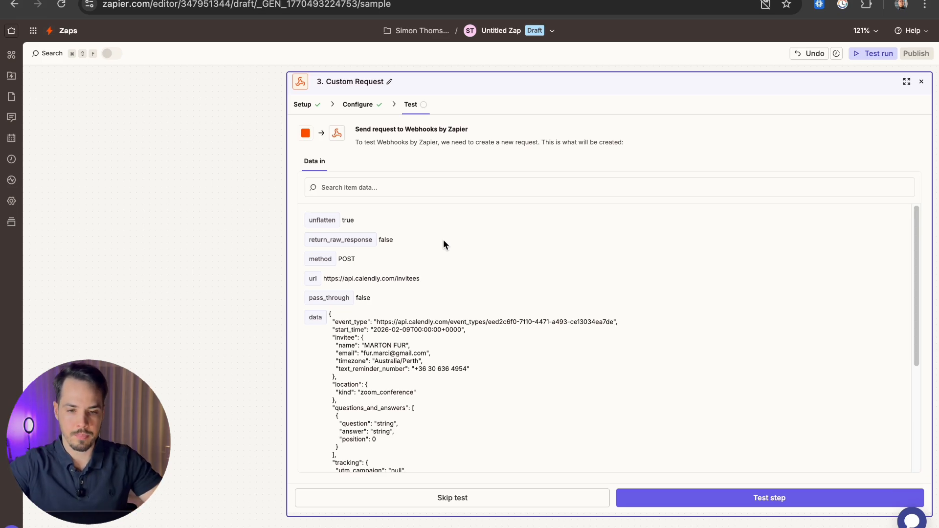
{"action": "left_click", "coordinate": [368, 104]}
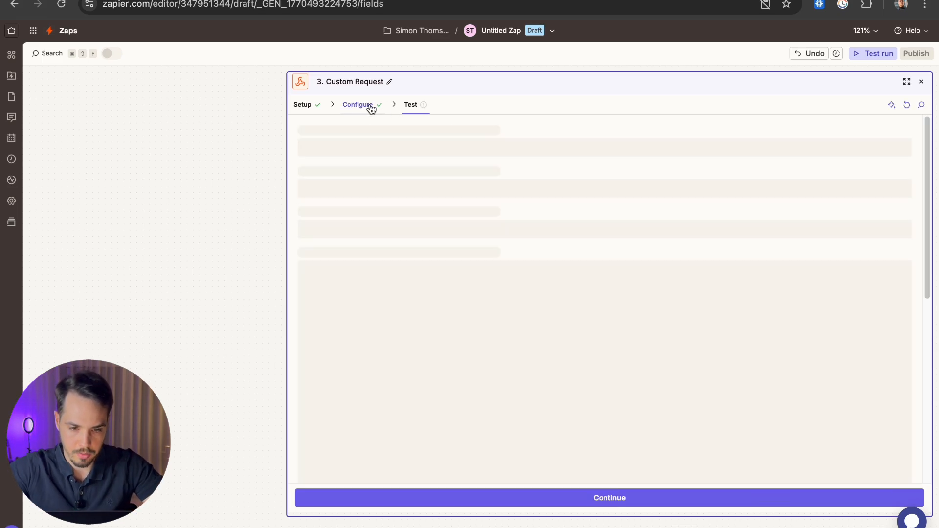
{"action": "scroll", "coordinate": [433, 262], "scroll_direction": "down", "scroll_amount": 6}
{"action": "left_click", "coordinate": [562, 386]}
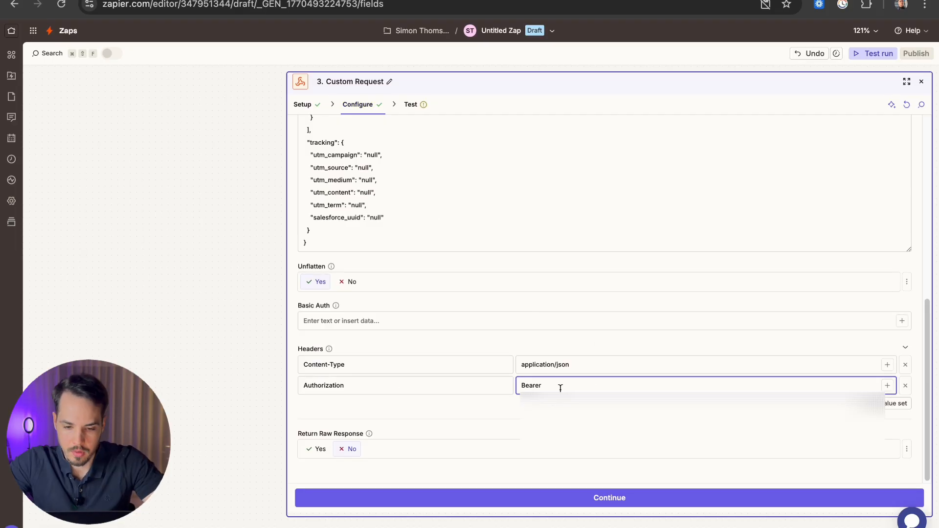
{"action": "key", "text": "super+v"}
{"action": "left_click", "coordinate": [410, 105]}
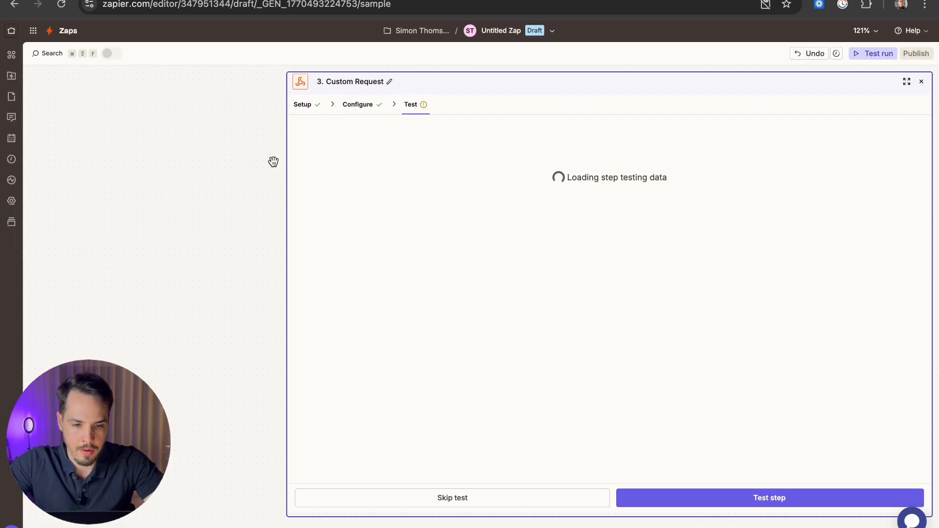
{"action": "left_click", "coordinate": [767, 492]}
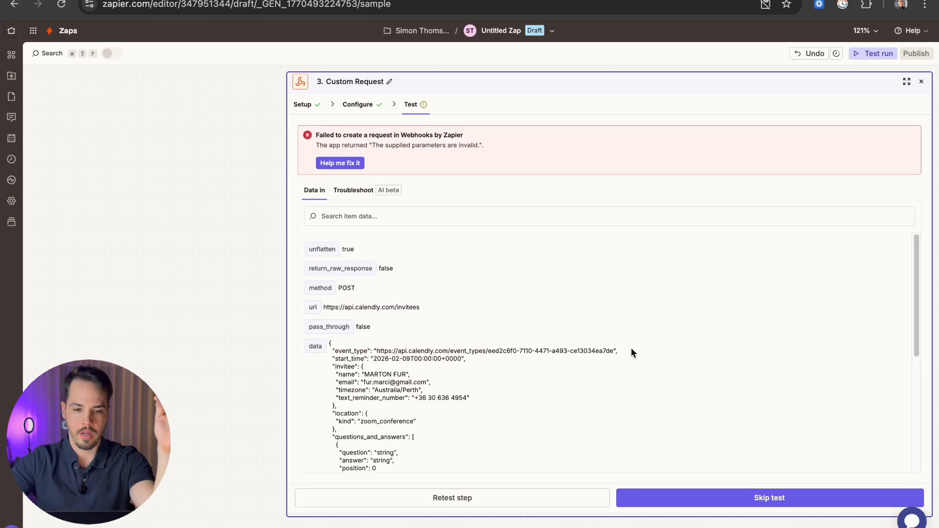
{"action": "left_click_drag", "start_coordinate": [330, 135], "coordinate": [456, 137]}
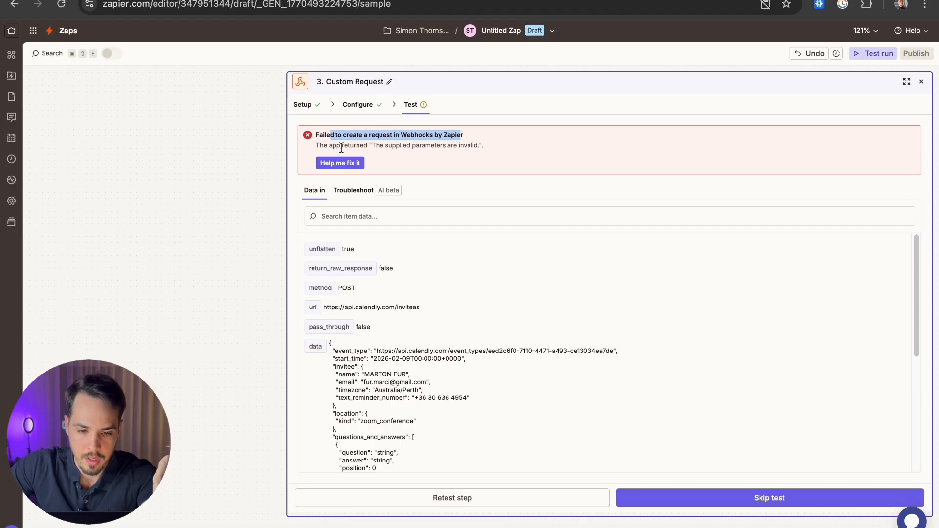
{"action": "left_click_drag", "start_coordinate": [321, 145], "coordinate": [468, 151]}
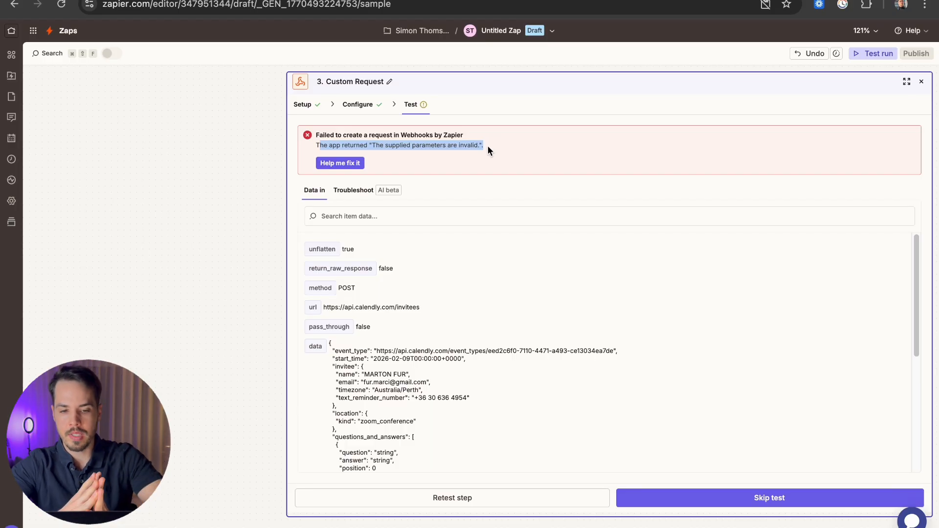
{"action": "scroll", "coordinate": [447, 354], "scroll_direction": "down", "scroll_amount": 5}
{"action": "scroll", "coordinate": [438, 450], "scroll_direction": "up", "scroll_amount": 2}
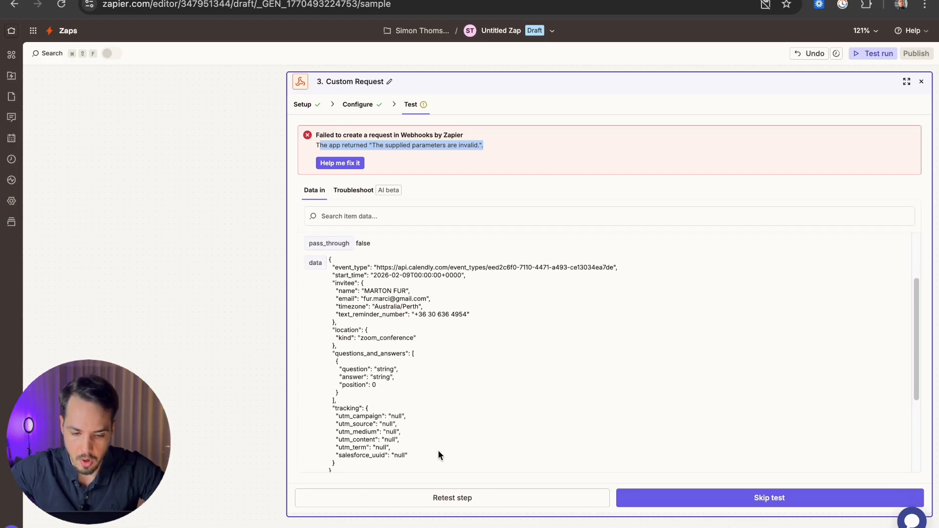
{"action": "left_click_drag", "start_coordinate": [439, 451], "coordinate": [409, 276]}
{"action": "left_click", "coordinate": [409, 276]}
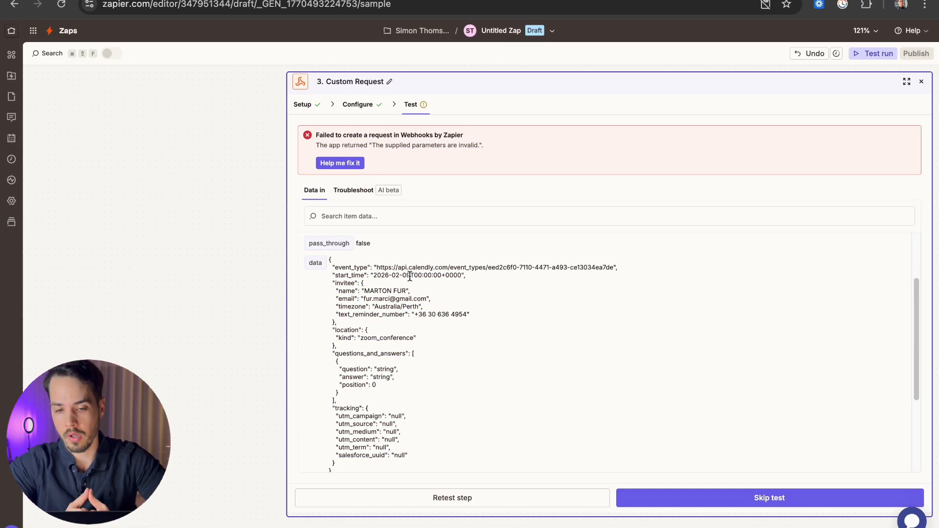
{"action": "left_click_drag", "start_coordinate": [515, 147], "coordinate": [327, 137]}
{"action": "left_click", "coordinate": [328, 138]}
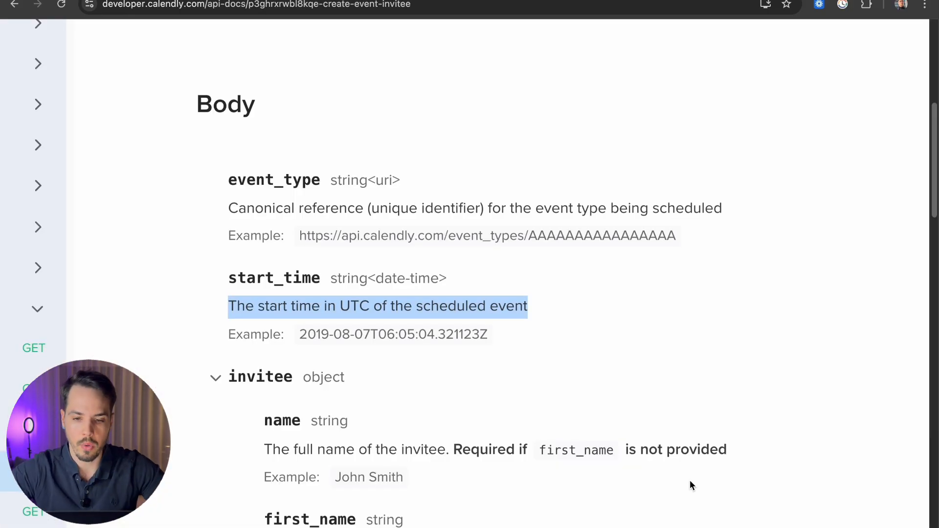
Step: Scan the Create Event Invitee body fields in the docs, then return to the Zap's failed test data
{"action": "scroll", "coordinate": [690, 485], "scroll_direction": "down", "scroll_amount": 5}
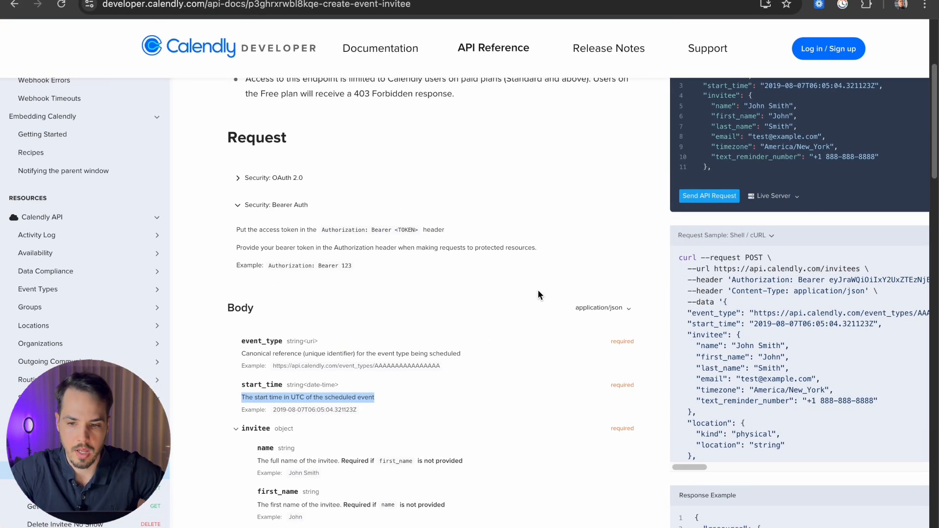
{"action": "scroll", "coordinate": [512, 283], "scroll_direction": "up", "scroll_amount": 3}
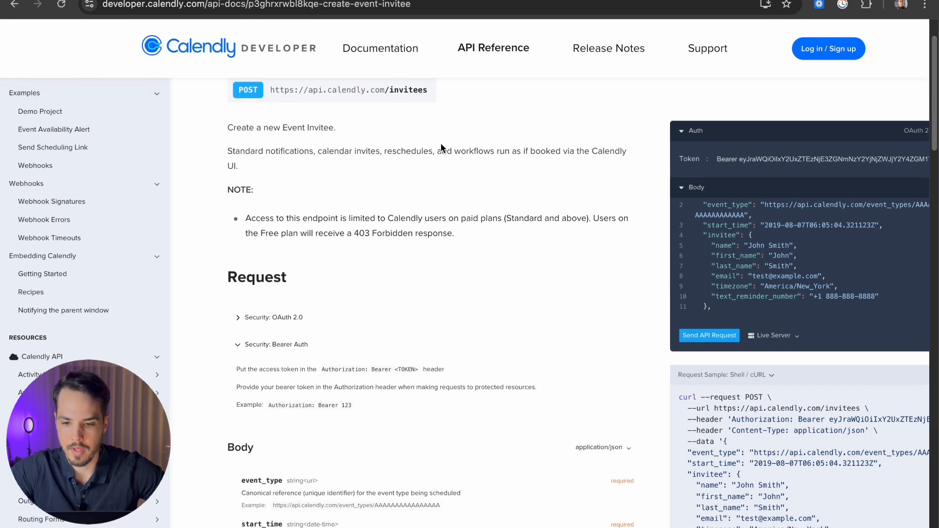
{"action": "scroll", "coordinate": [441, 148], "scroll_direction": "right", "scroll_amount": 3}
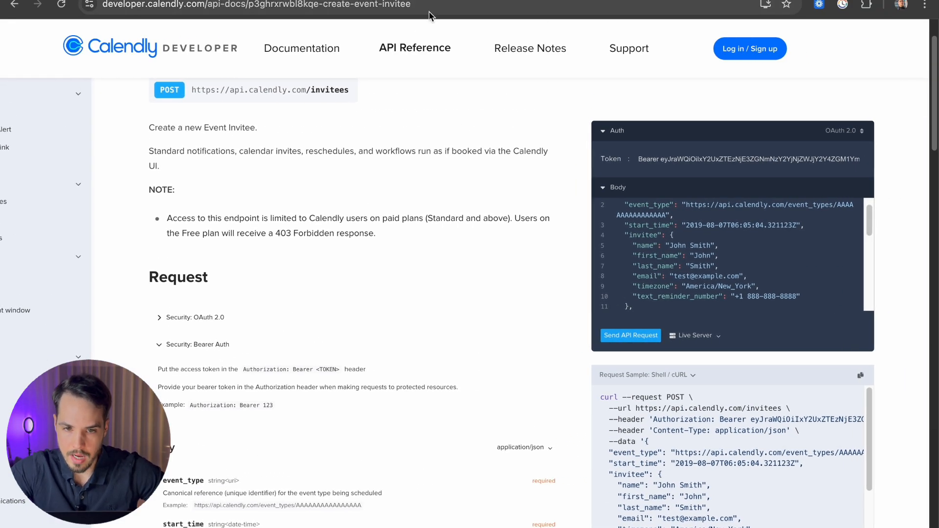
{"action": "left_click", "coordinate": [713, 1]}
{"action": "scroll", "coordinate": [501, 286], "scroll_direction": "down", "scroll_amount": 1}
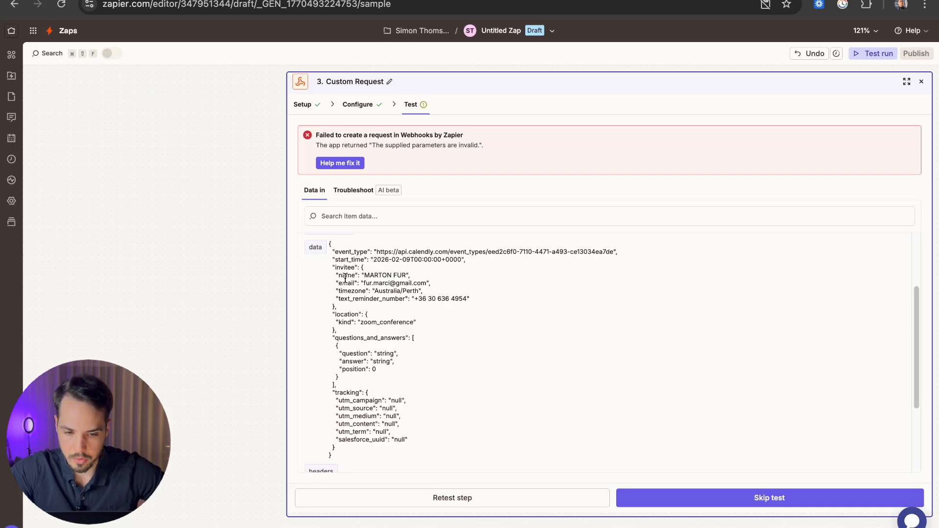
Step: Paste the Zap's event type UUID over the placeholder event_type in the docs sample body
{"action": "scroll", "coordinate": [374, 380], "scroll_direction": "up", "scroll_amount": 1}
{"action": "left_click", "coordinate": [586, 1]}
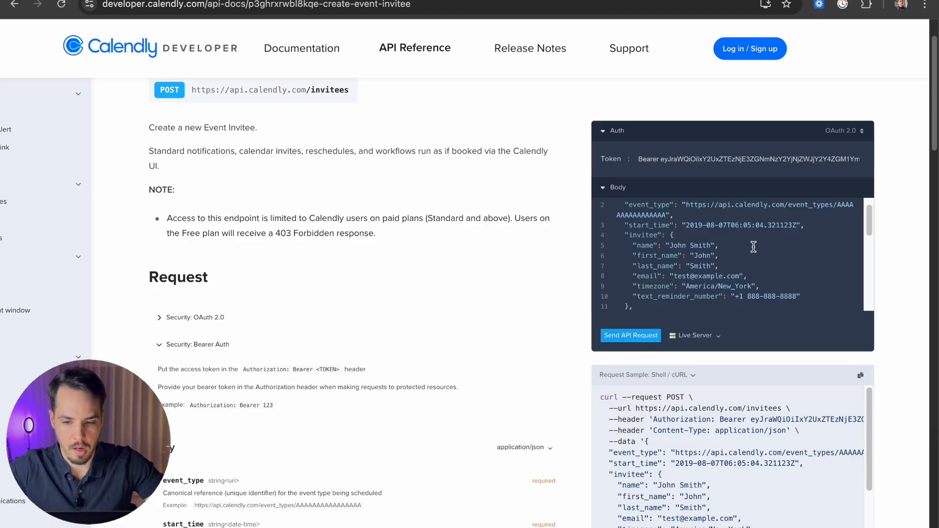
{"action": "scroll", "coordinate": [753, 249], "scroll_direction": "up", "scroll_amount": 1}
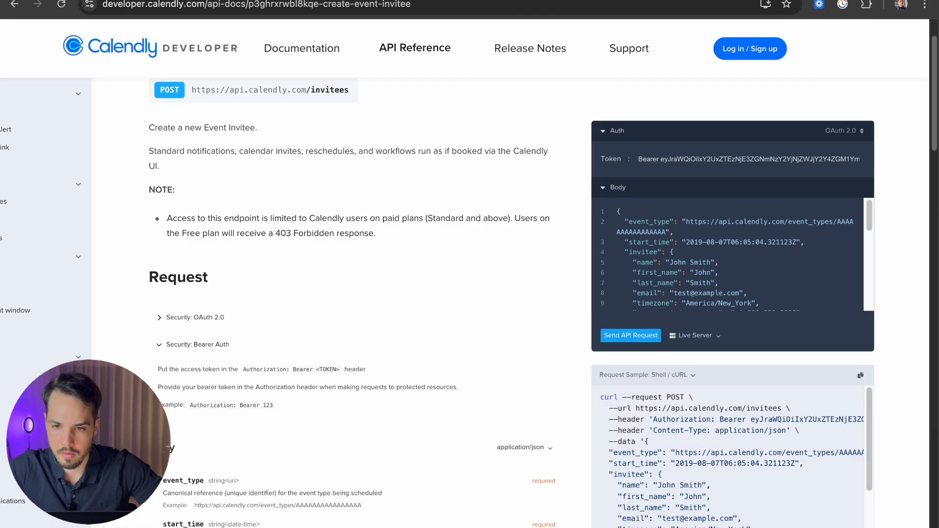
{"action": "left_click", "coordinate": [838, 0]}
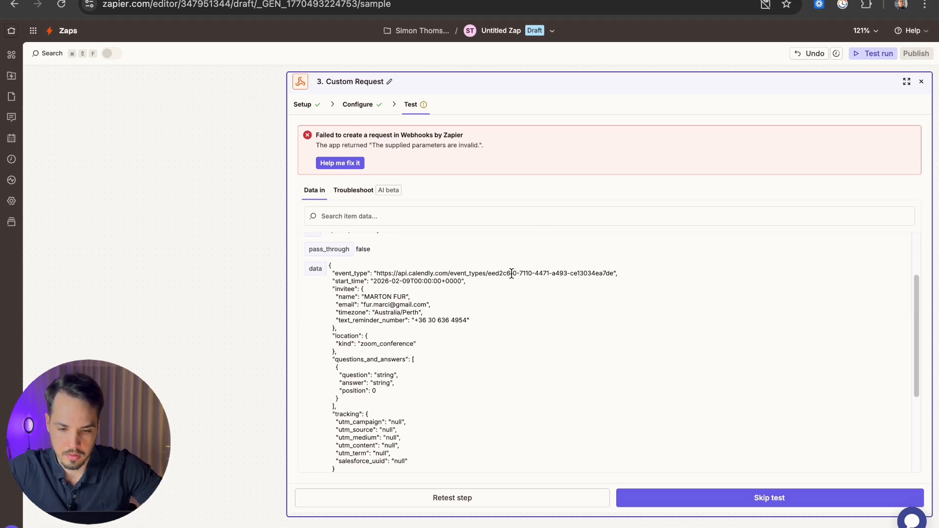
{"action": "left_click_drag", "start_coordinate": [499, 274], "coordinate": [613, 274]}
{"action": "key", "text": "ctrl+c"}
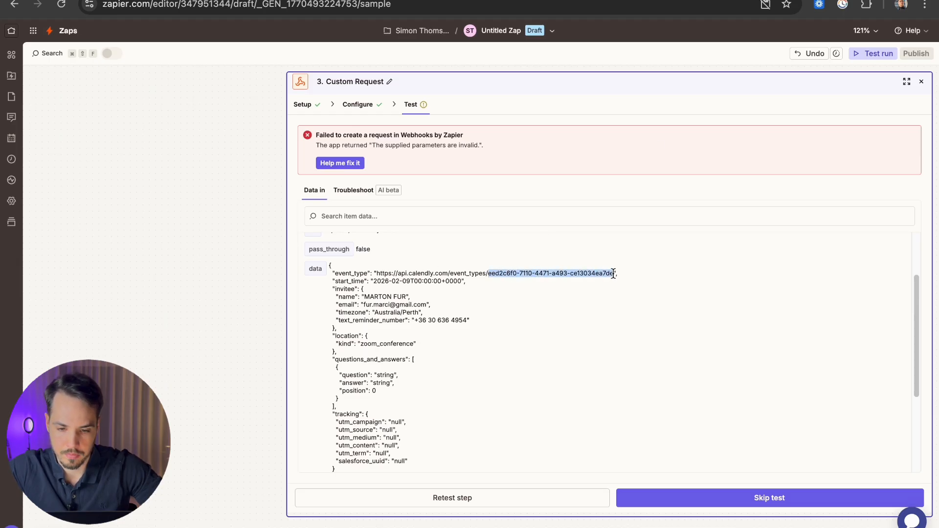
{"action": "left_click", "coordinate": [612, 1]}
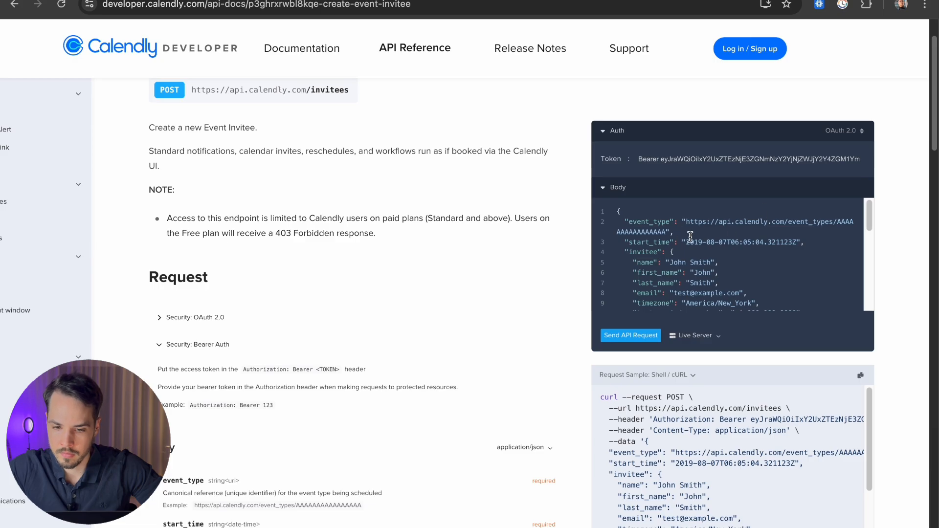
{"action": "left_click_drag", "start_coordinate": [838, 222], "coordinate": [657, 233]}
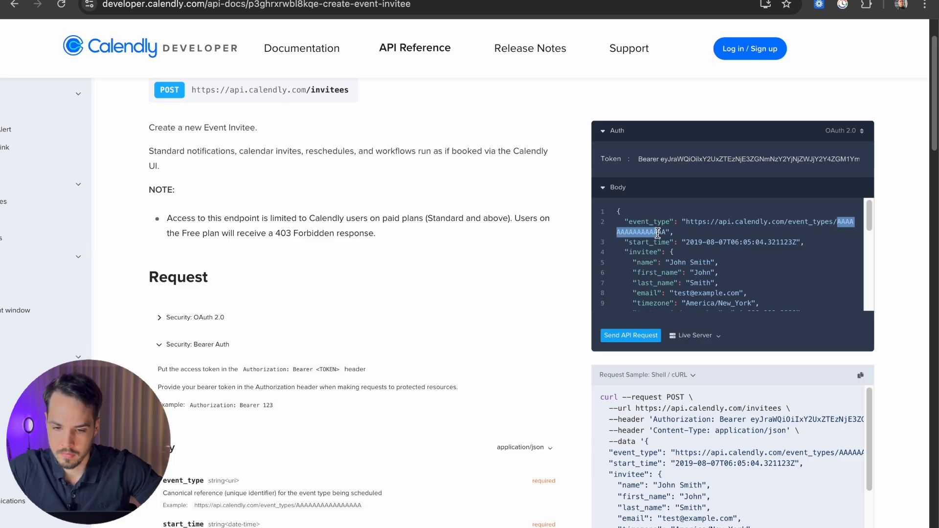
{"action": "key", "text": "ctrl+v"}
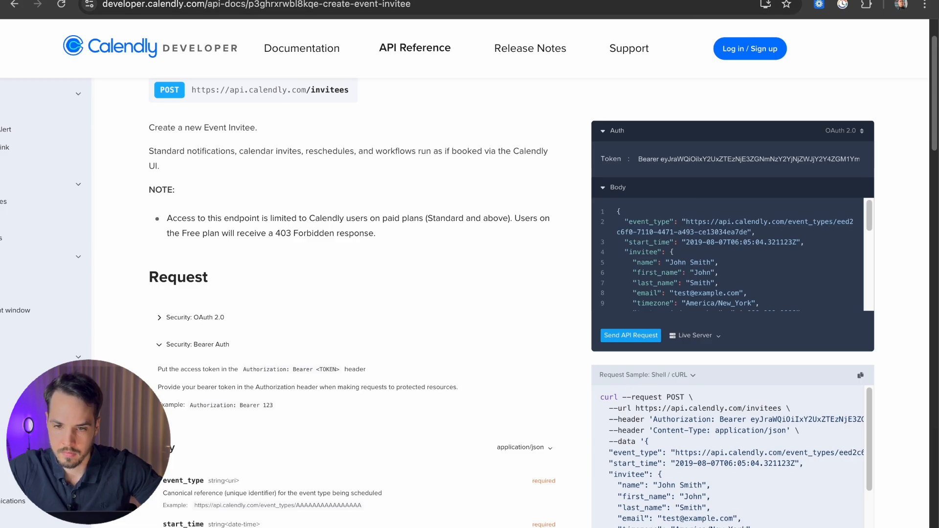
Step: Copy the Zap's start_time 2026-02-09T00:00:00+0000 into the sample body
{"action": "left_click", "coordinate": [503, 1]}
{"action": "left_click_drag", "start_coordinate": [373, 281], "coordinate": [453, 281]}
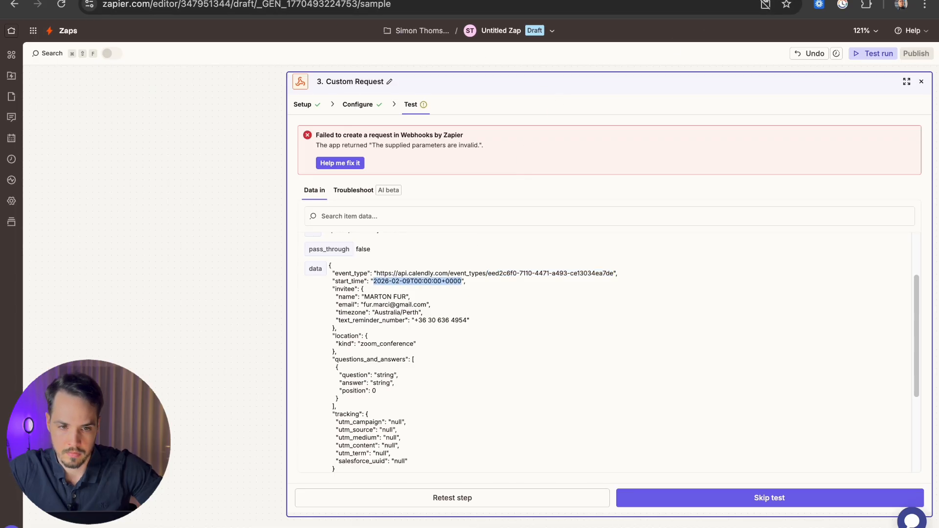
{"action": "left_click", "coordinate": [410, 0]}
{"action": "left_click_drag", "start_coordinate": [687, 243], "coordinate": [798, 244]}
{"action": "type", "text": "2026-02-09T00:00:00+0000"}
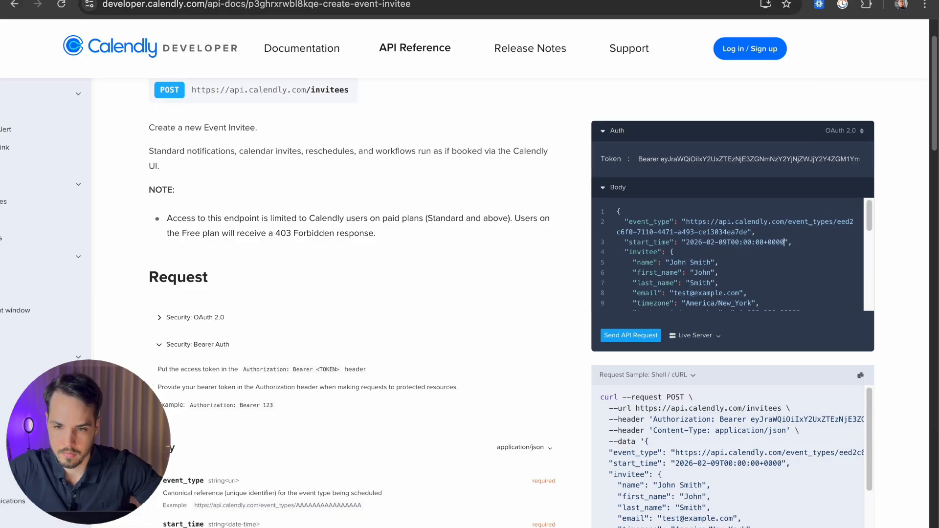
Step: Fill the sample invitee's full name, first name, last name and e-mail with the Zap's invitee details
{"action": "left_click", "coordinate": [294, 1]}
{"action": "left_click_drag", "start_coordinate": [364, 296], "coordinate": [406, 296]}
{"action": "key", "text": "super+c"}
{"action": "left_click", "coordinate": [411, 1]}
{"action": "left_click_drag", "start_coordinate": [669, 263], "coordinate": [710, 264]}
{"action": "key", "text": "super+v"}
{"action": "double_click", "coordinate": [703, 273]}
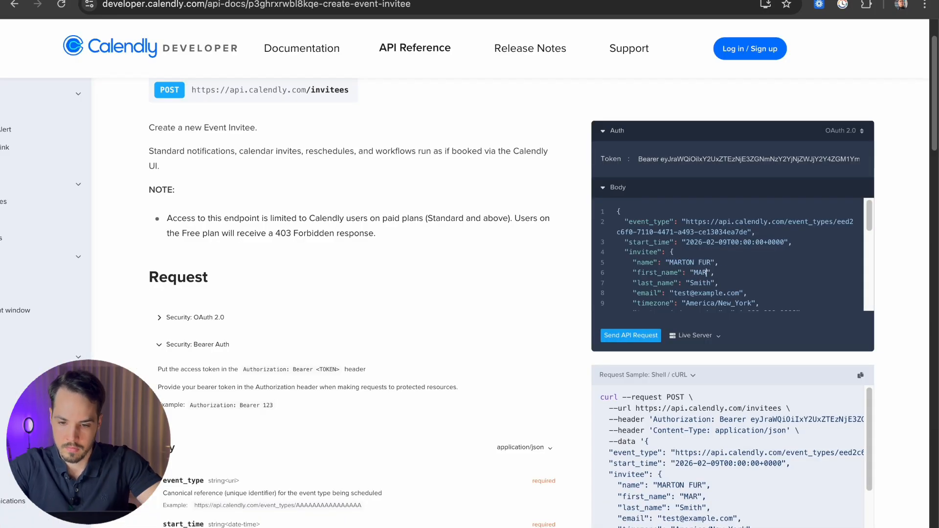
{"action": "double_click", "coordinate": [700, 283]}
{"action": "left_click_drag", "start_coordinate": [674, 293], "coordinate": [741, 293]}
Step: Set timezone to Australia/Perth, adjust the phone number, and change location kind to zoom_conference
{"action": "scroll", "coordinate": [696, 272], "scroll_direction": "down", "scroll_amount": 1}
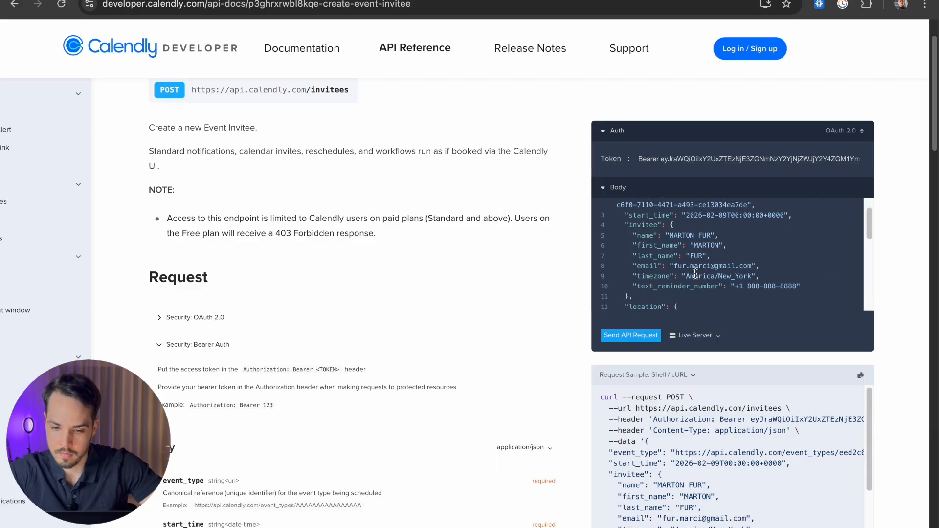
{"action": "type", "text": "Australia/Perth"}
{"action": "left_click_drag", "start_coordinate": [686, 276], "coordinate": [796, 265]}
{"action": "scroll", "coordinate": [743, 273], "scroll_direction": "down", "scroll_amount": 1}
{"action": "type", "text": "+"}
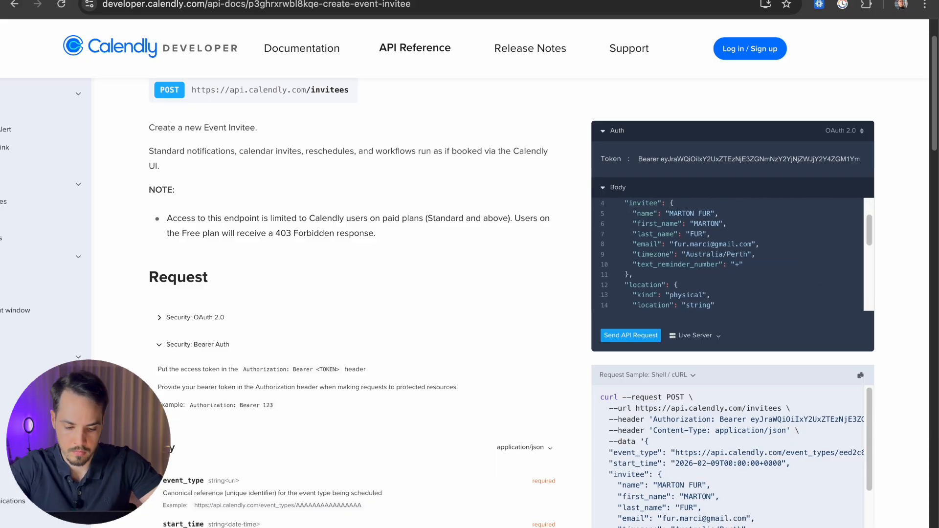
{"action": "scroll", "coordinate": [838, 287], "scroll_direction": "down", "scroll_amount": 1}
{"action": "double_click", "coordinate": [687, 273]}
{"action": "type", "text": "zoom_conference"}
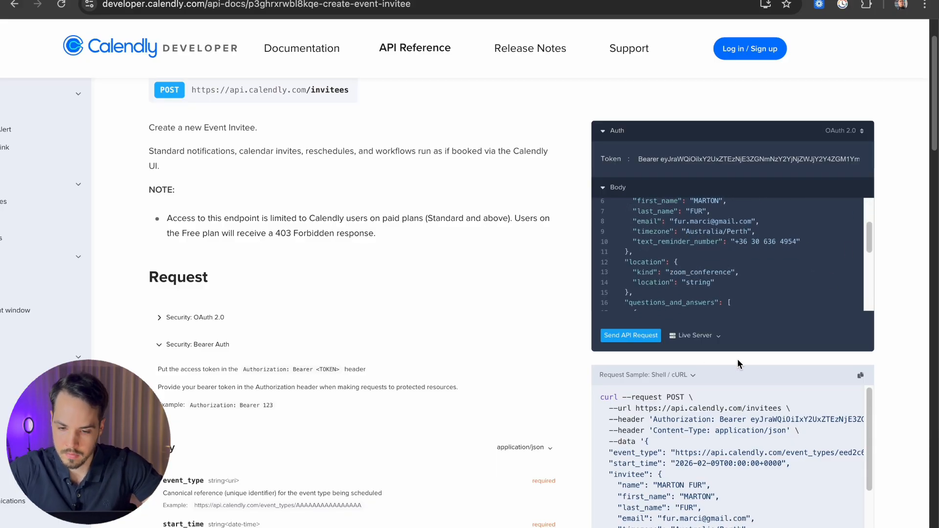
{"action": "left_click_drag", "start_coordinate": [716, 282], "coordinate": [633, 282]}
{"action": "key", "text": "BackSpace"}
{"action": "key", "text": "BackSpace"}
{"action": "key", "text": "BackSpace"}
{"action": "key", "text": "BackSpace"}
{"action": "key", "text": "BackSpace"}
Step: Send the sample invitee request to Calendly from the docs test console
{"action": "scroll", "coordinate": [724, 263], "scroll_direction": "down", "scroll_amount": 3}
{"action": "scroll", "coordinate": [724, 263], "scroll_direction": "up", "scroll_amount": 10}
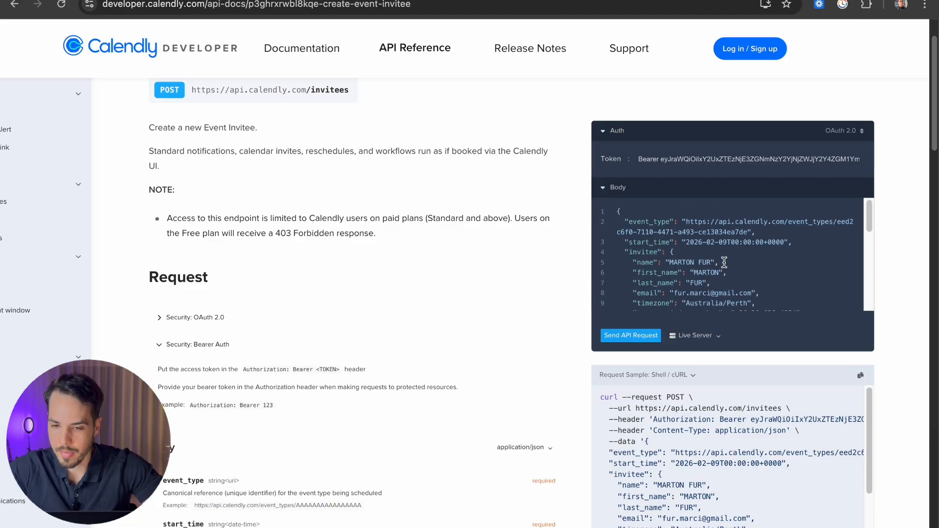
{"action": "scroll", "coordinate": [699, 289], "scroll_direction": "down", "scroll_amount": 1}
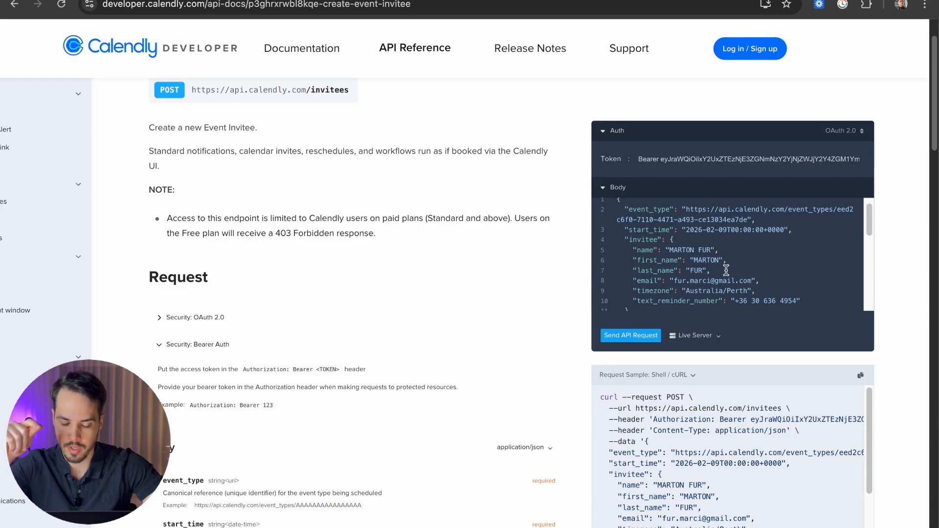
{"action": "left_click", "coordinate": [635, 338]}
Step: Edit the location kind line, resend the sample request and inspect the error details
{"action": "scroll", "coordinate": [542, 297], "scroll_direction": "down", "scroll_amount": 1}
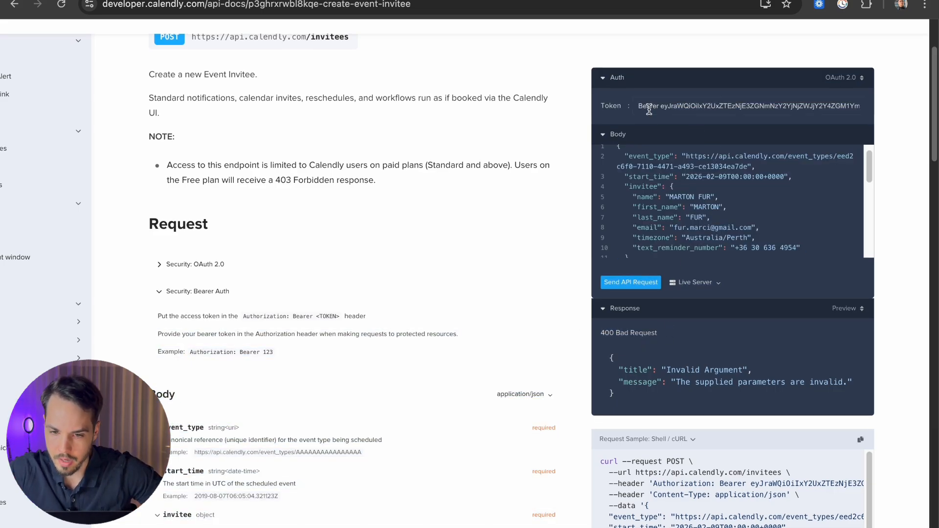
{"action": "scroll", "coordinate": [686, 184], "scroll_direction": "down", "scroll_amount": 2}
{"action": "left_click", "coordinate": [749, 204]}
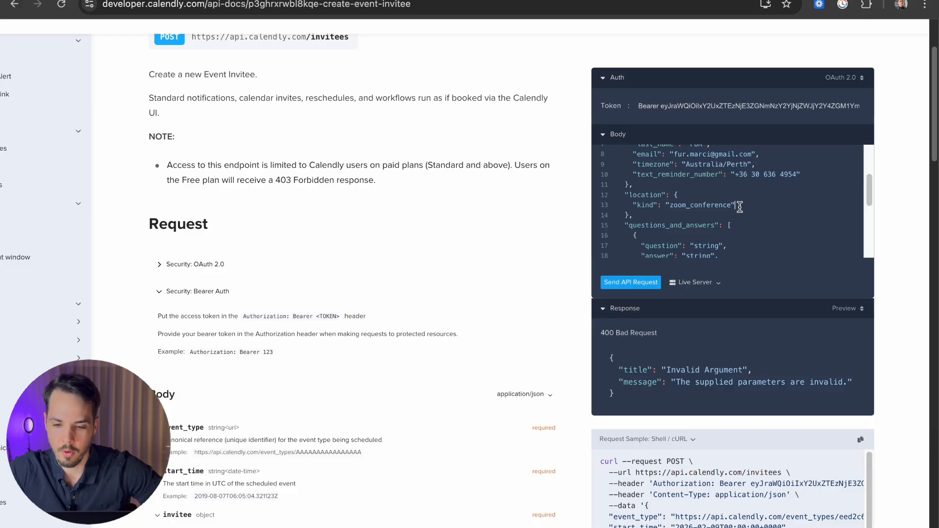
{"action": "left_click", "coordinate": [655, 284]}
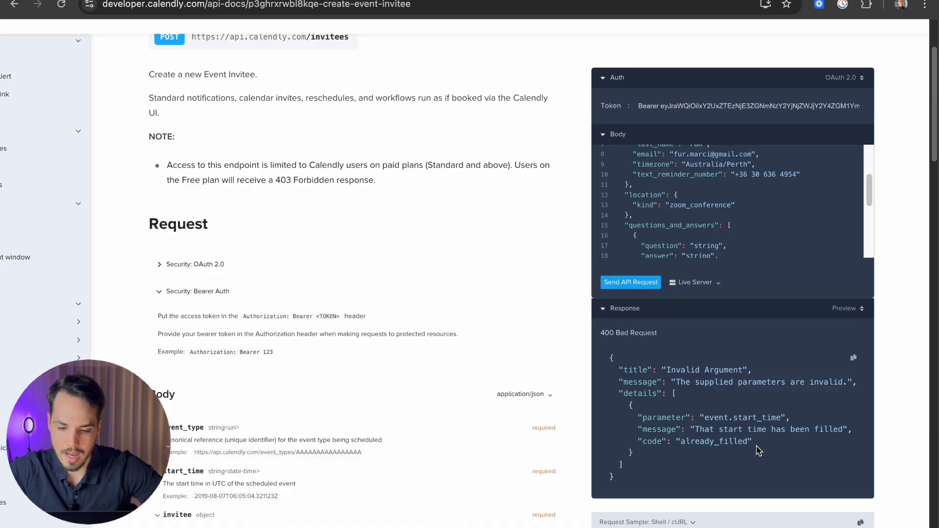
{"action": "left_click_drag", "start_coordinate": [757, 449], "coordinate": [614, 404]}
{"action": "left_click", "coordinate": [707, 441]}
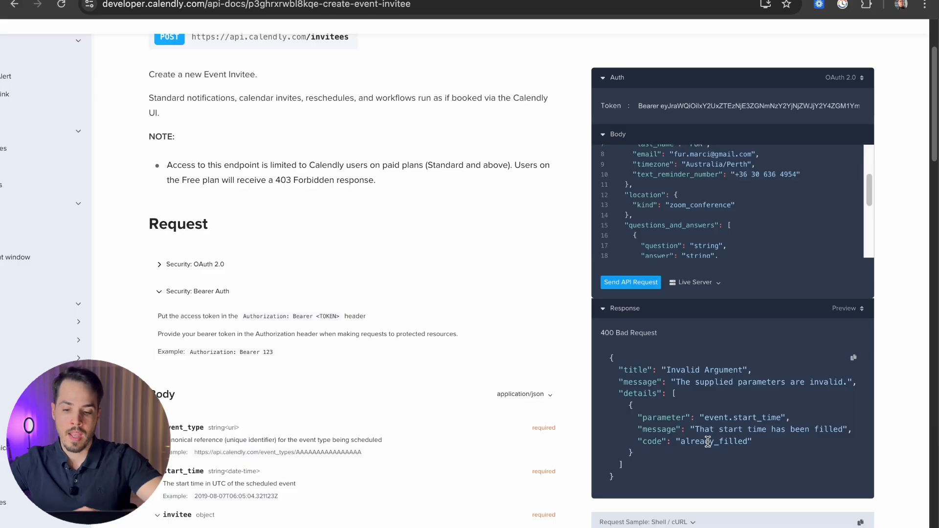
Step: Highlight the start-time-filled error and the 2026-02-09T00:00:00+0000 value, then view the booking page
{"action": "scroll", "coordinate": [707, 442], "scroll_direction": "down", "scroll_amount": 3}
{"action": "scroll", "coordinate": [707, 441], "scroll_direction": "up", "scroll_amount": 3}
{"action": "left_click_drag", "start_coordinate": [696, 359], "coordinate": [792, 359]}
{"action": "left_click", "coordinate": [754, 374]}
{"action": "left_click_drag", "start_coordinate": [686, 374], "coordinate": [873, 374]}
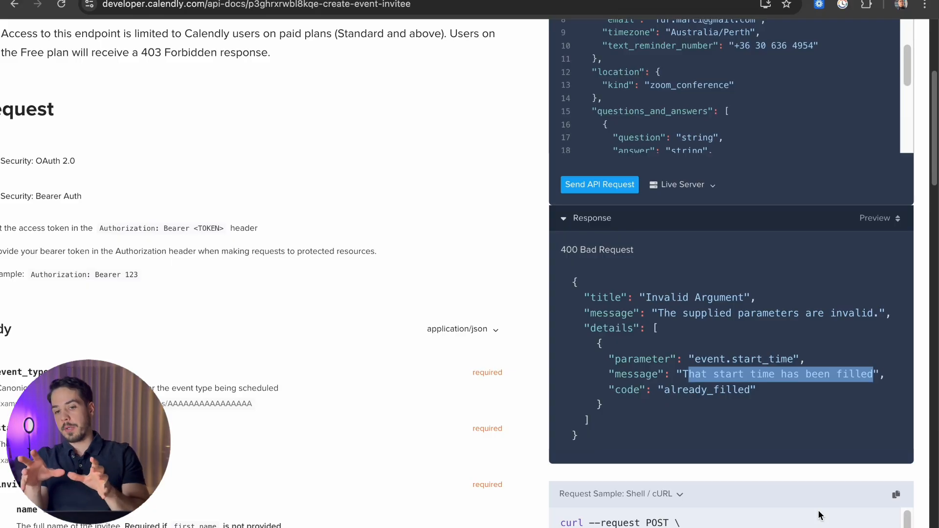
{"action": "scroll", "coordinate": [805, 488], "scroll_direction": "down", "scroll_amount": 5}
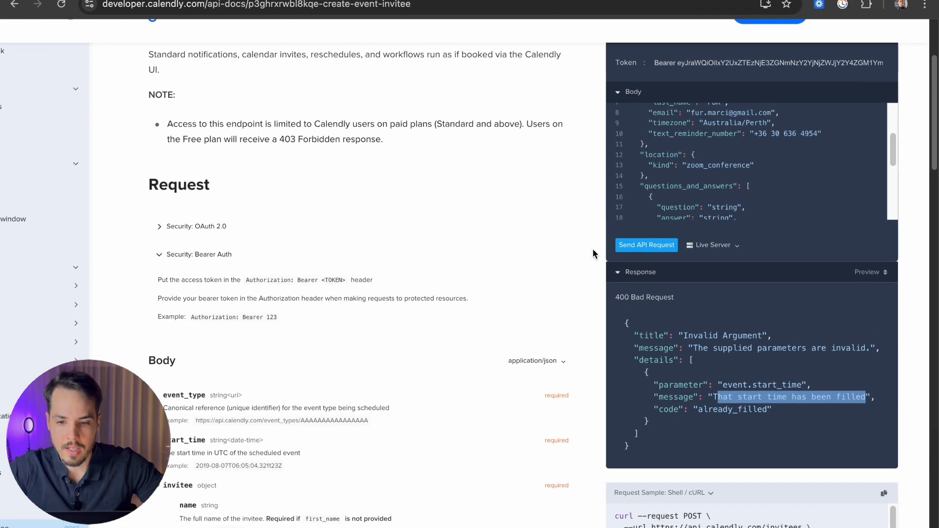
{"action": "scroll", "coordinate": [737, 216], "scroll_direction": "down", "scroll_amount": 5}
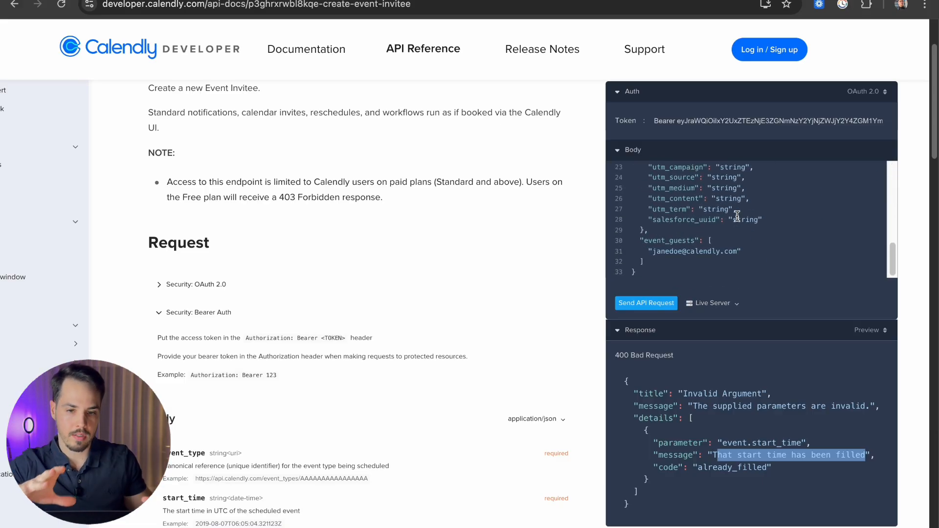
{"action": "left_click", "coordinate": [777, 449]}
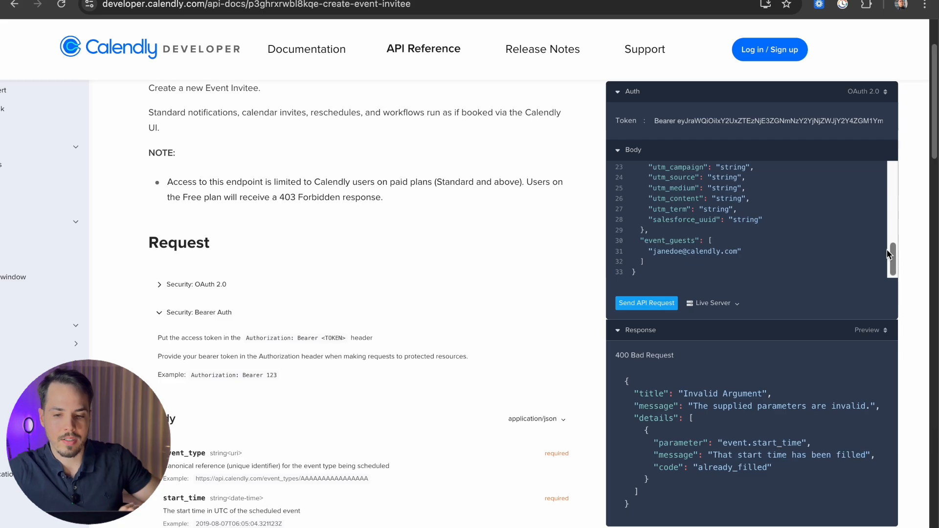
{"action": "scroll", "coordinate": [752, 222], "scroll_direction": "up", "scroll_amount": 5}
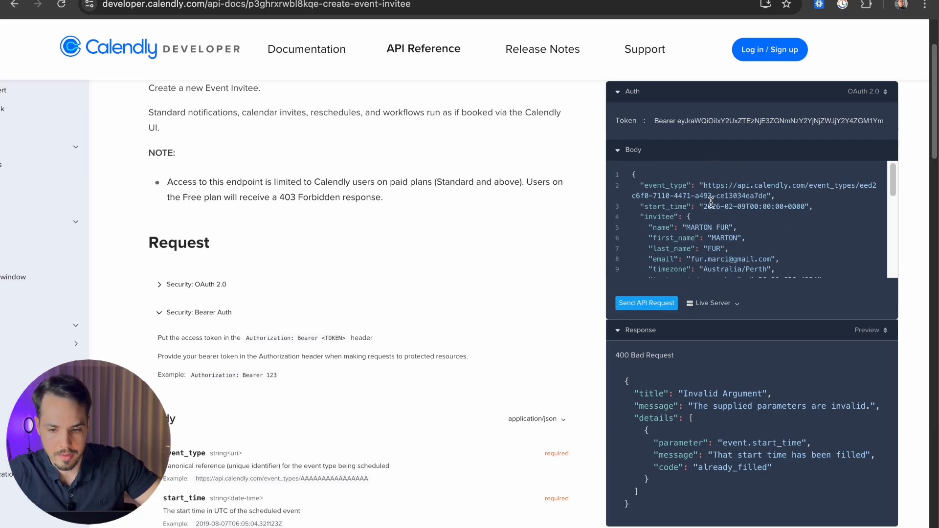
{"action": "left_click_drag", "start_coordinate": [706, 206], "coordinate": [807, 208]}
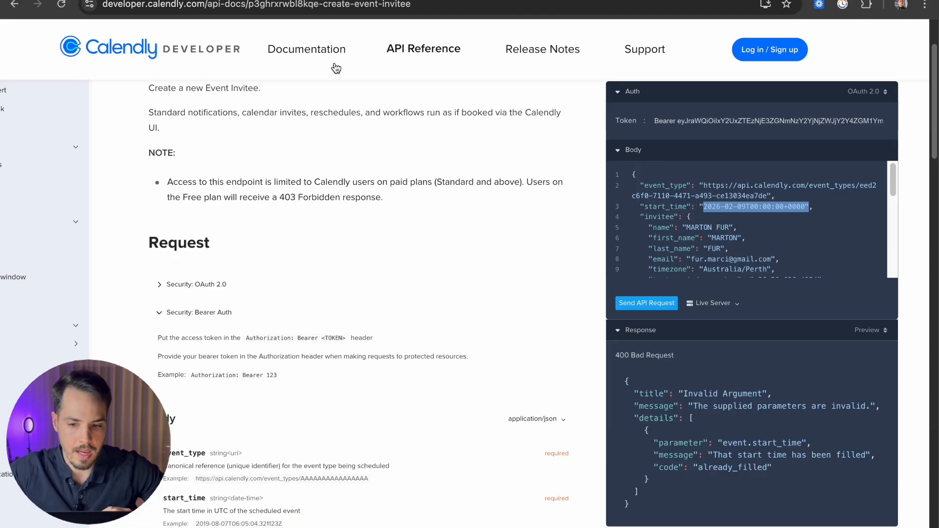
{"action": "left_click", "coordinate": [337, 0]}
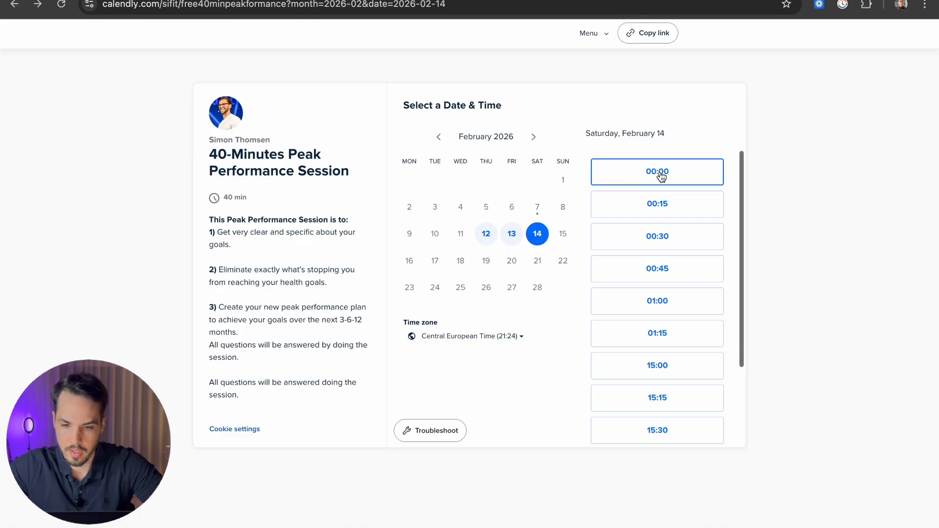
Step: Start a new appointment for the contact on the test calendar
{"action": "left_click", "coordinate": [431, 0]}
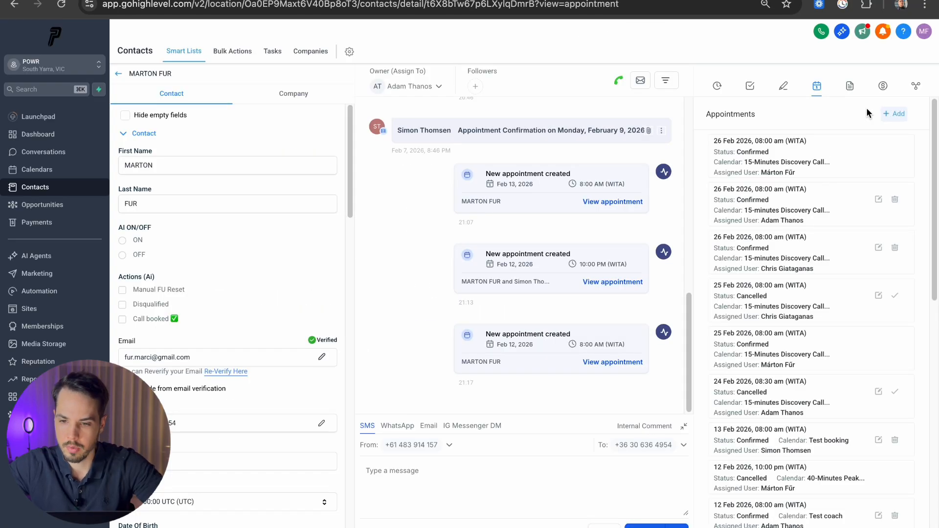
{"action": "left_click", "coordinate": [892, 116]}
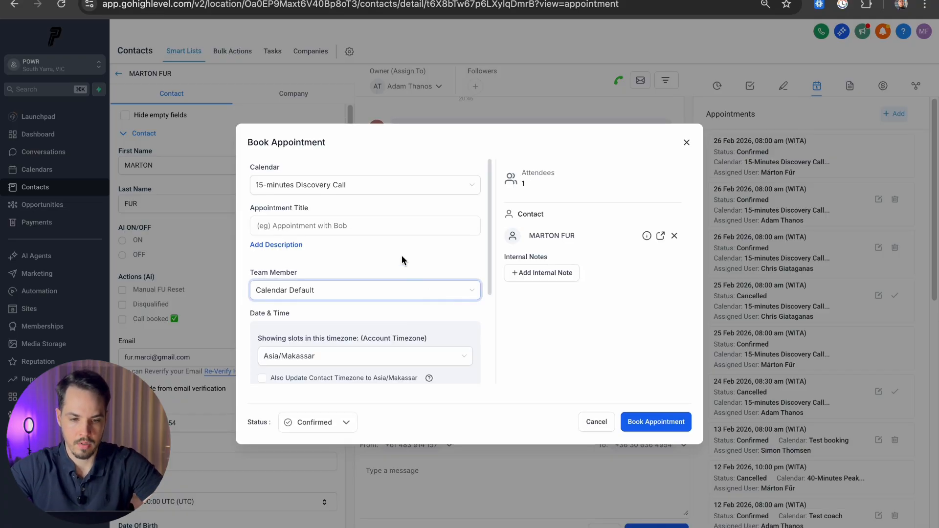
{"action": "left_click", "coordinate": [373, 185]}
{"action": "scroll", "coordinate": [338, 276], "scroll_direction": "up", "scroll_amount": 3}
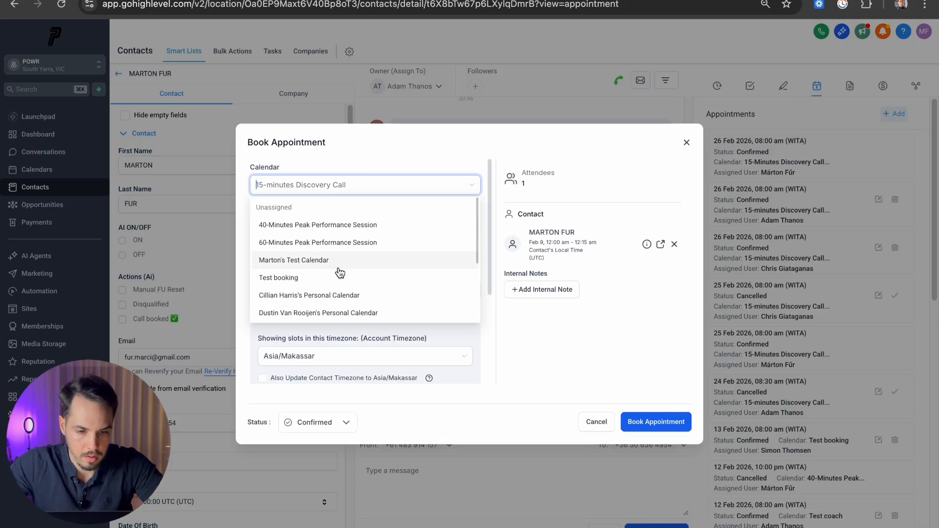
{"action": "left_click", "coordinate": [294, 264]}
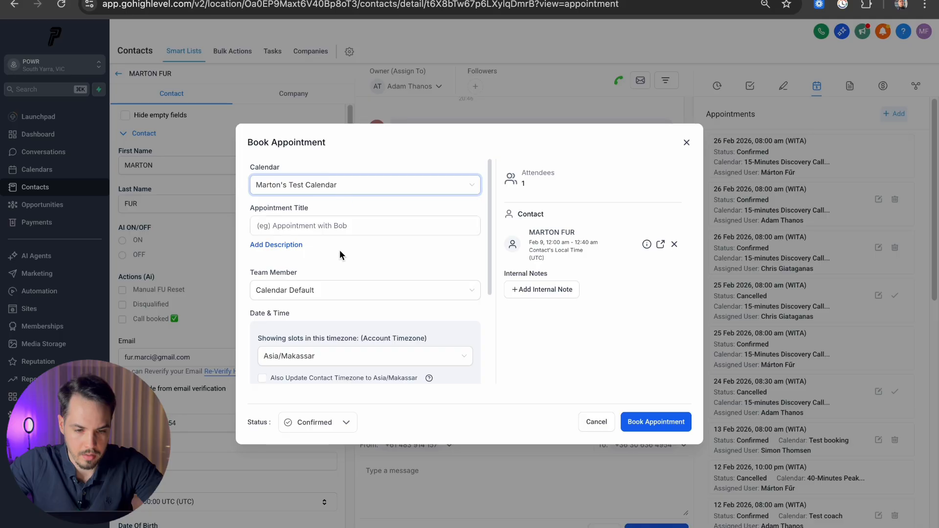
{"action": "scroll", "coordinate": [338, 257], "scroll_direction": "down", "scroll_amount": 1}
{"action": "scroll", "coordinate": [338, 254], "scroll_direction": "down", "scroll_amount": 2}
Step: Book it in UTC on February 14, 2026, then view the workflow's execution logs
{"action": "left_click", "coordinate": [331, 246]}
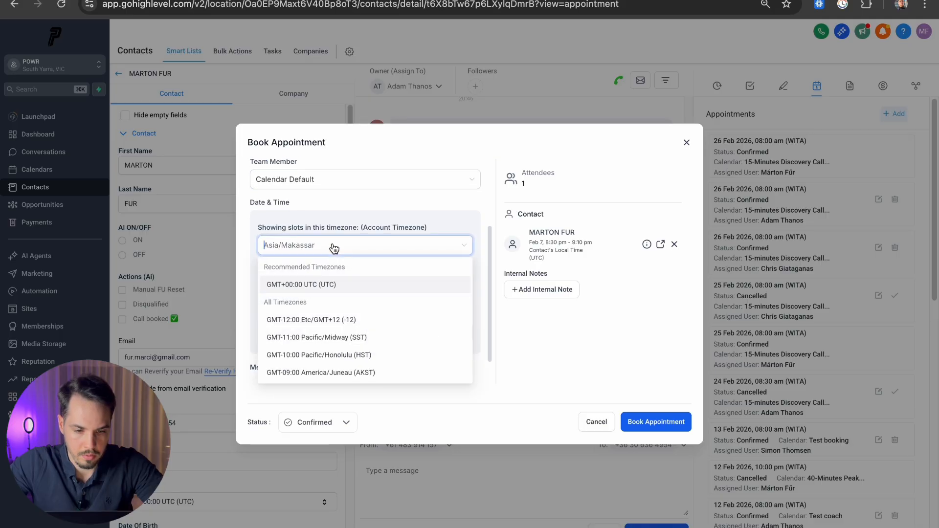
{"action": "left_click", "coordinate": [315, 284]}
{"action": "scroll", "coordinate": [343, 220], "scroll_direction": "down", "scroll_amount": 1}
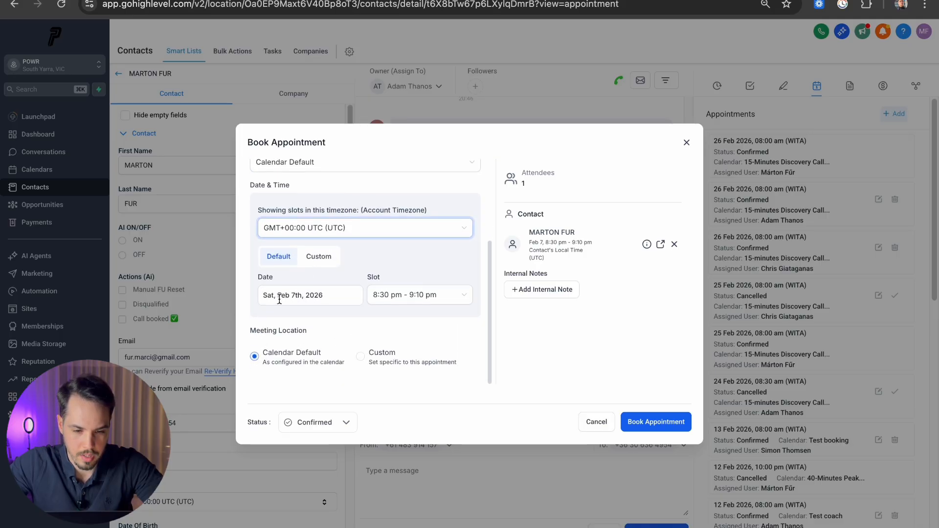
{"action": "left_click", "coordinate": [279, 295]}
{"action": "left_click", "coordinate": [390, 215]}
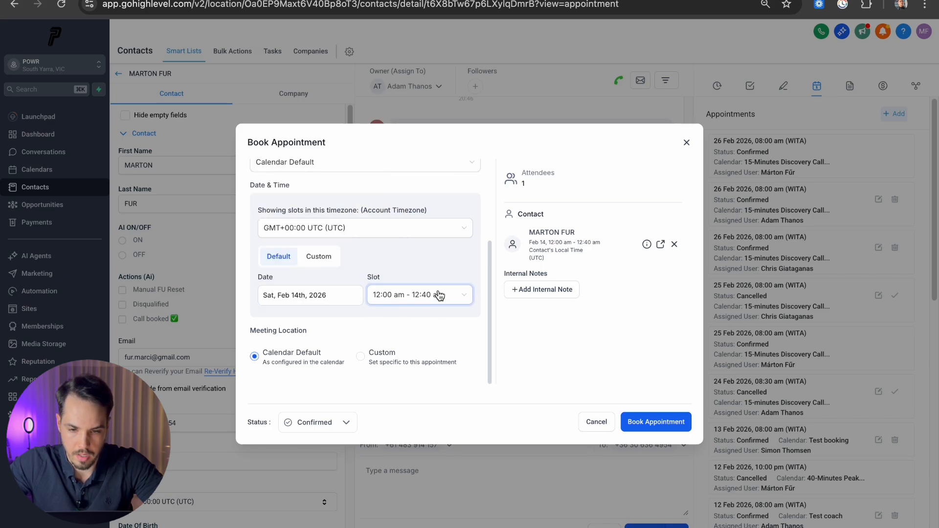
{"action": "left_click", "coordinate": [636, 421]}
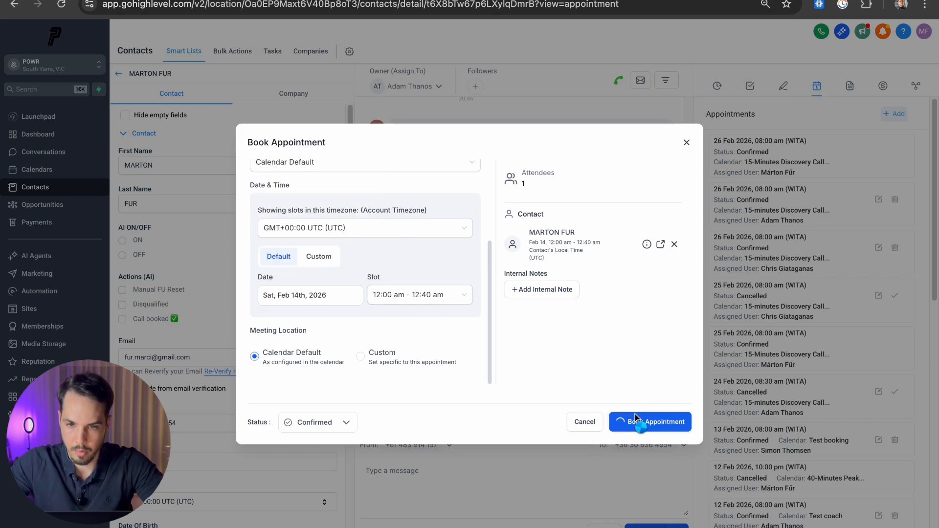
{"action": "left_click", "coordinate": [640, 0]}
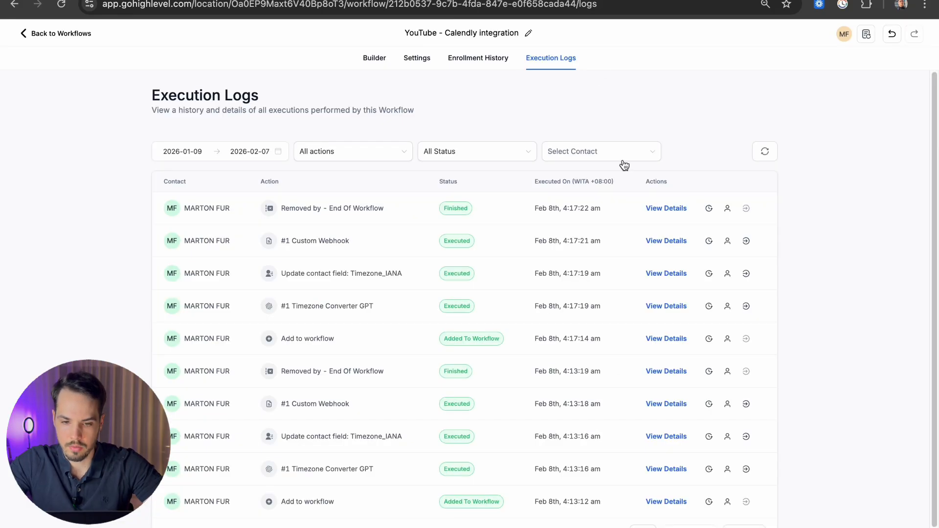
Step: Refresh the execution logs until the new Custom Webhook run appears
{"action": "left_click", "coordinate": [773, 153]}
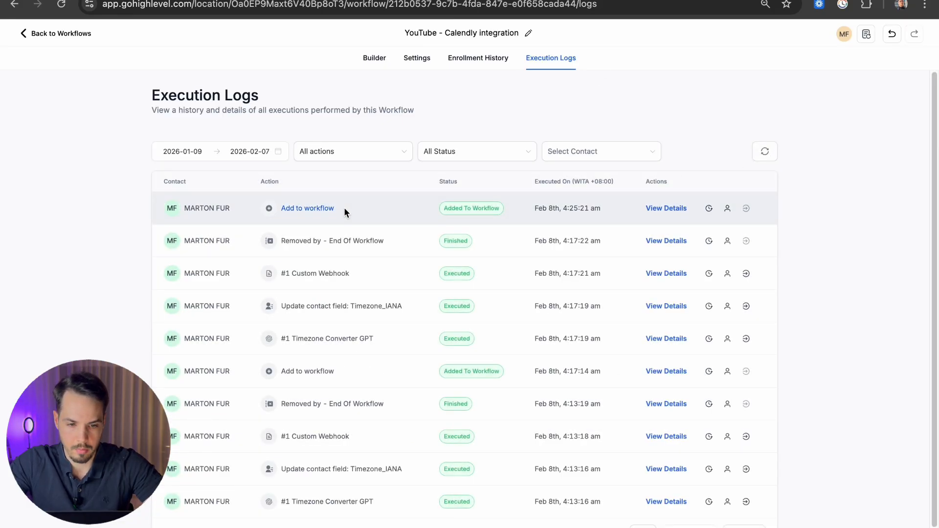
{"action": "left_click", "coordinate": [773, 149]}
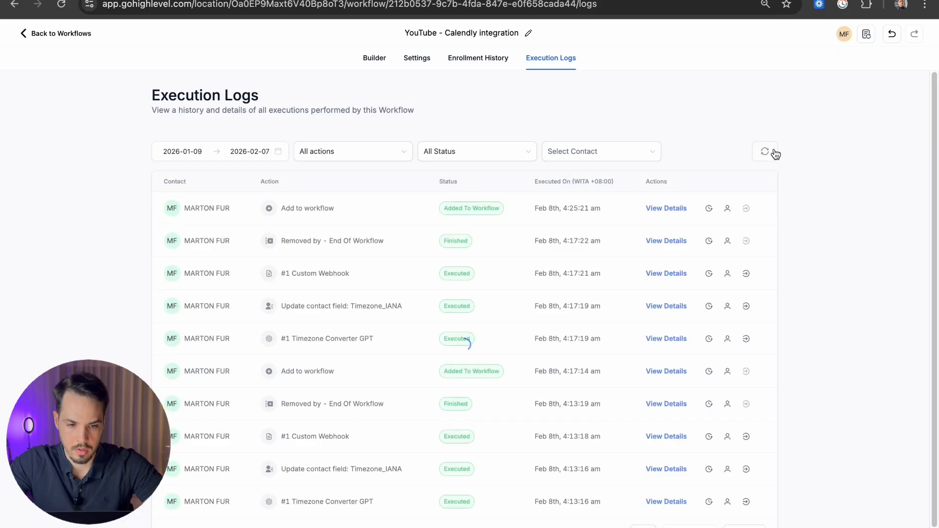
{"action": "left_click", "coordinate": [768, 151]}
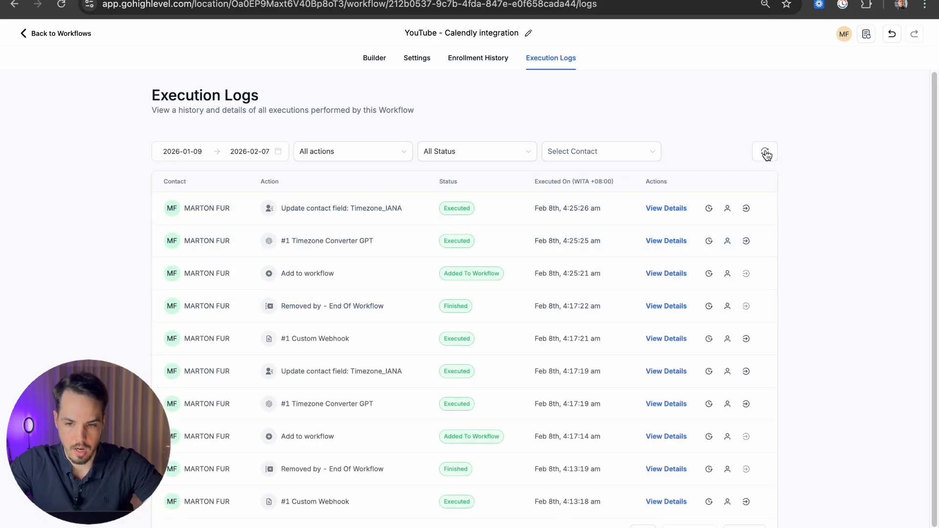
{"action": "left_click", "coordinate": [764, 151]}
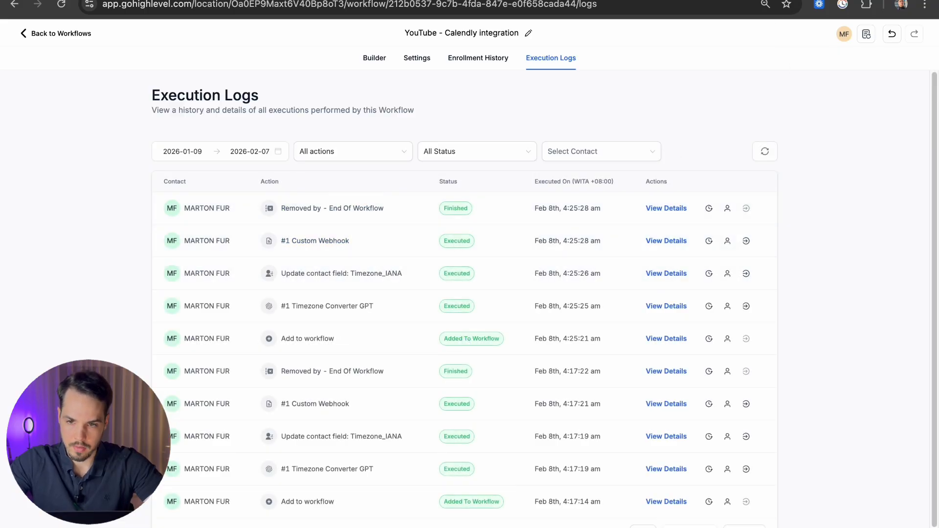
Step: In Zapier, close the Custom Request panel and view the Catch Hook's test records
{"action": "key", "text": "ctrl+Tab"}
{"action": "left_click", "coordinate": [925, 85]}
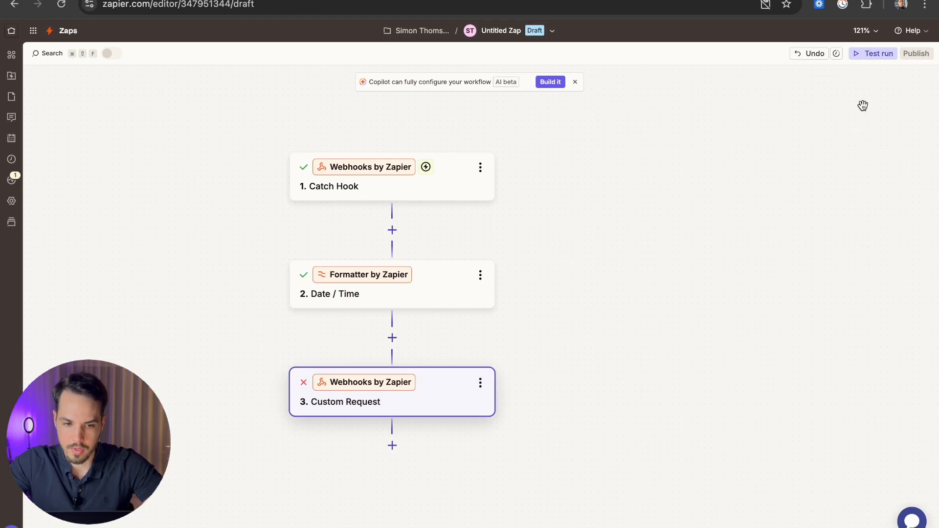
{"action": "left_click", "coordinate": [371, 194]}
{"action": "left_click", "coordinate": [714, 109]}
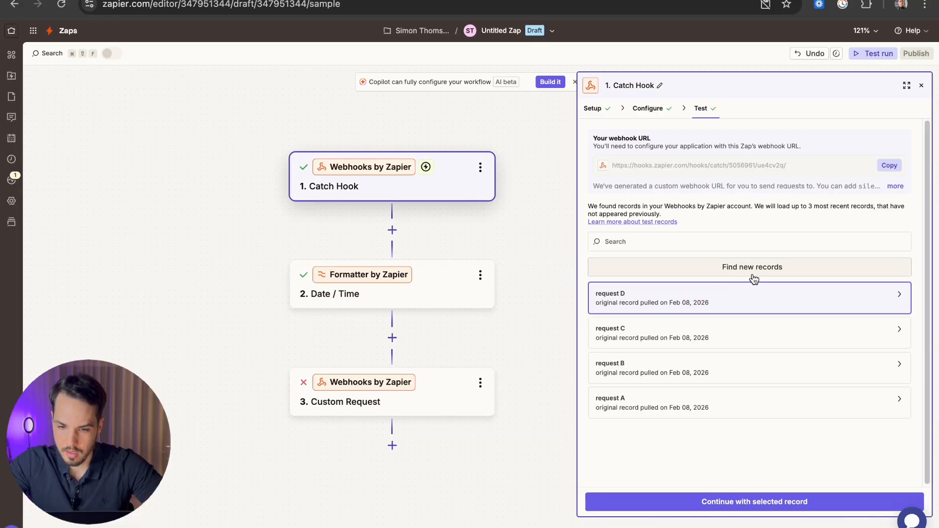
Step: Find new records and select request E, with Start Time February 14, 2026 12:00 AM UTC
{"action": "left_click", "coordinate": [768, 270]}
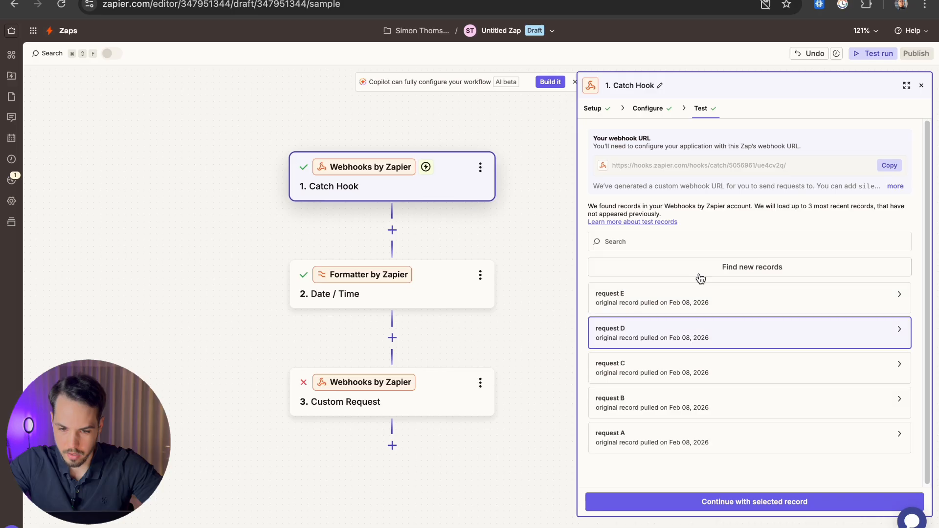
{"action": "left_click", "coordinate": [668, 301]}
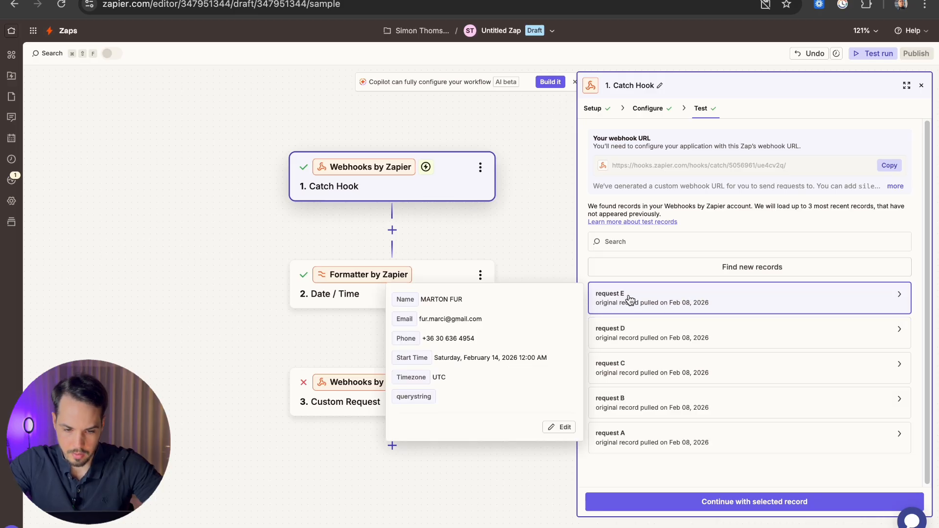
{"action": "left_click_drag", "start_coordinate": [462, 357], "coordinate": [523, 356]}
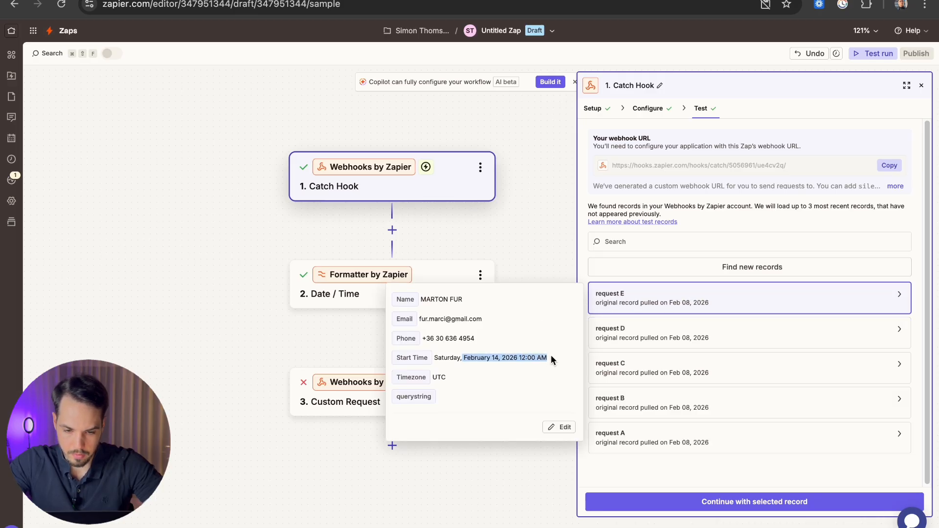
{"action": "left_click", "coordinate": [504, 331]}
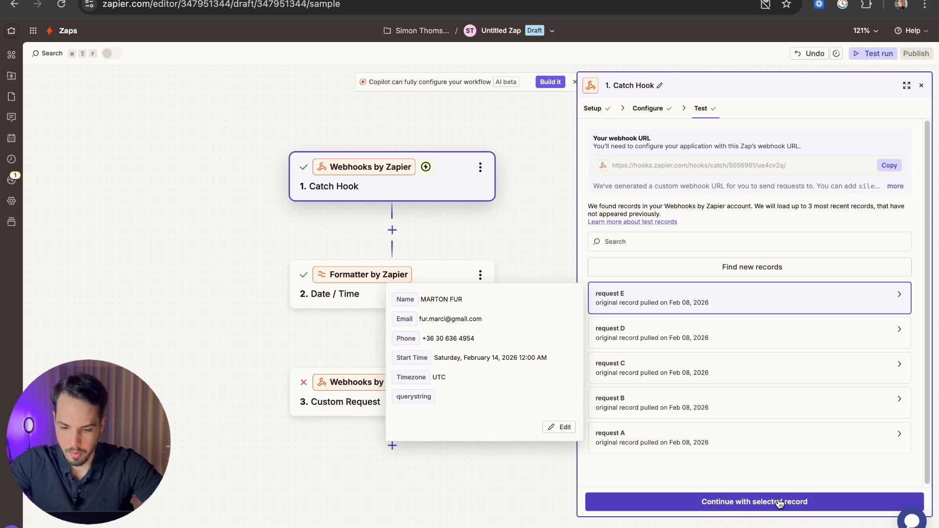
Step: Retest the Date / Time step with request E, producing output 2026-02-14T00:00:00+0000
{"action": "left_click", "coordinate": [754, 502]}
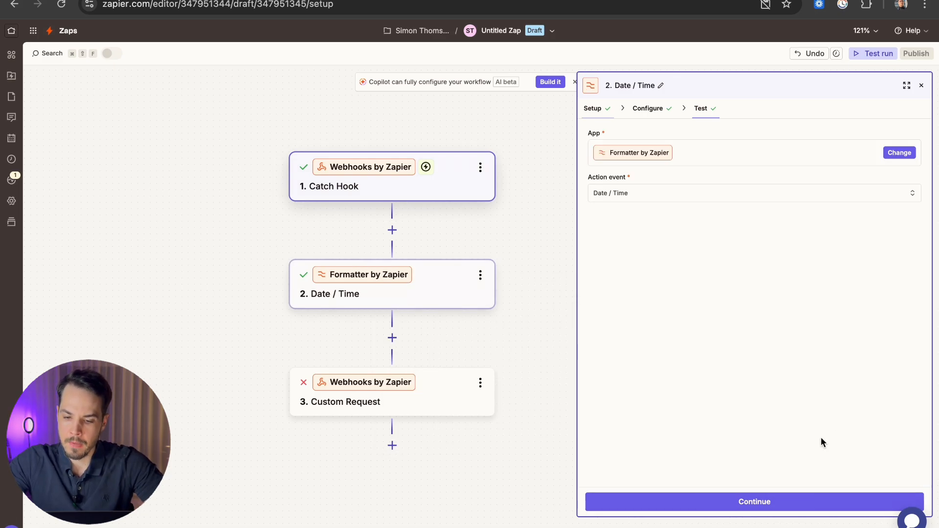
{"action": "left_click", "coordinate": [766, 499]}
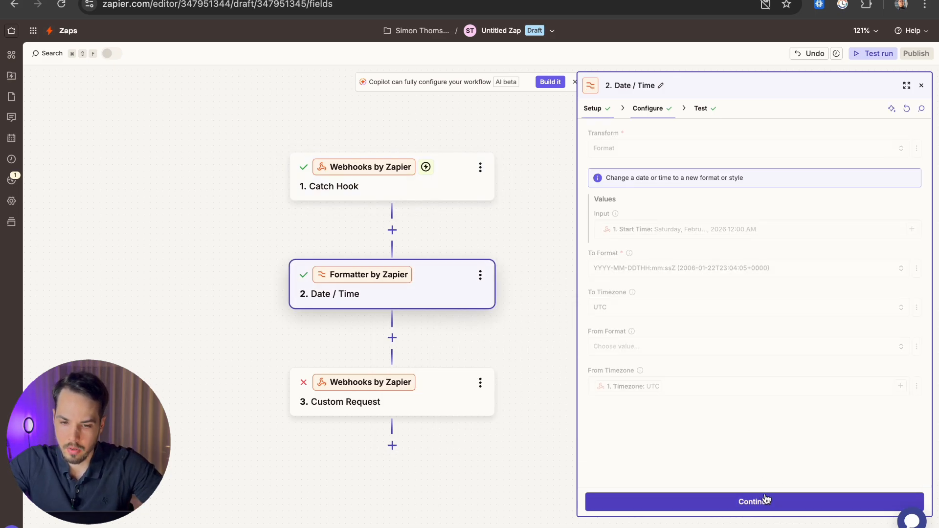
{"action": "left_click", "coordinate": [745, 502]}
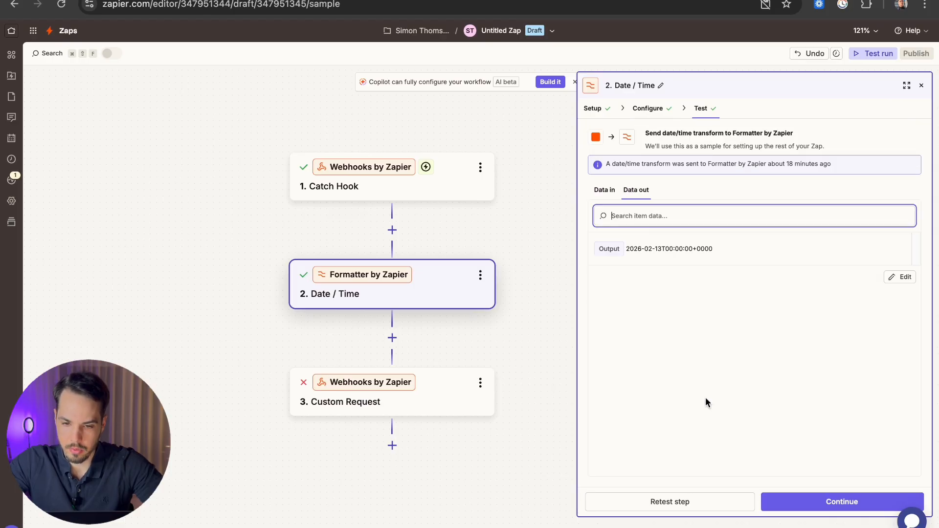
{"action": "left_click", "coordinate": [670, 501]}
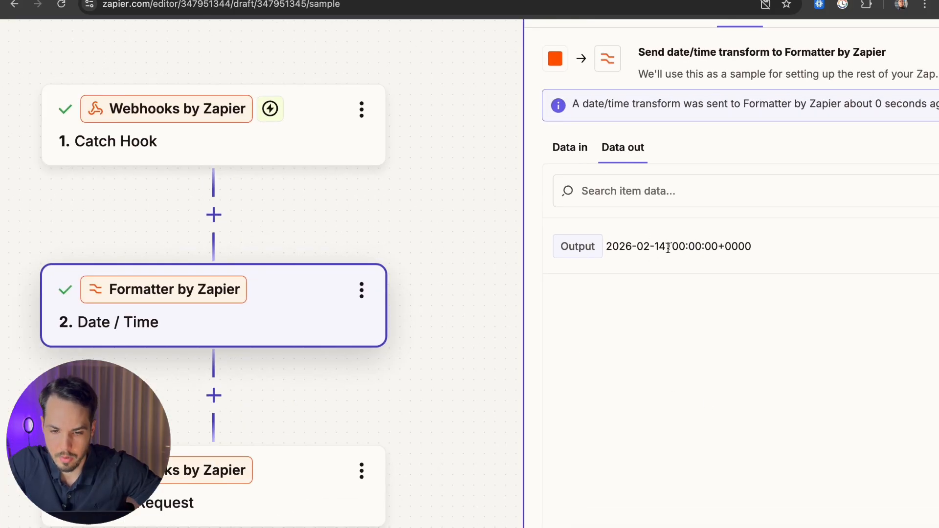
{"action": "left_click_drag", "start_coordinate": [751, 247], "coordinate": [683, 247]}
Step: Advance through the Custom Request settings and run the test that creates the Calendly invitee
{"action": "left_click", "coordinate": [813, 502]}
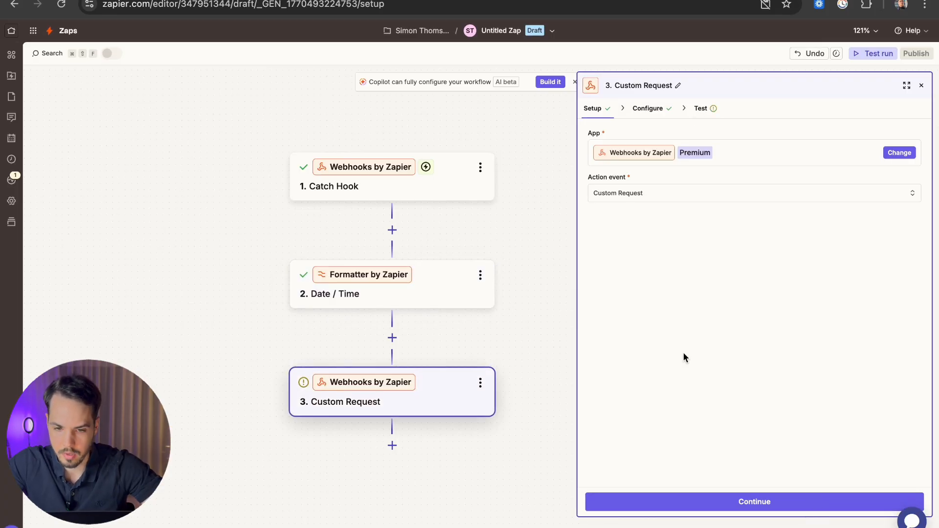
{"action": "left_click", "coordinate": [760, 502]}
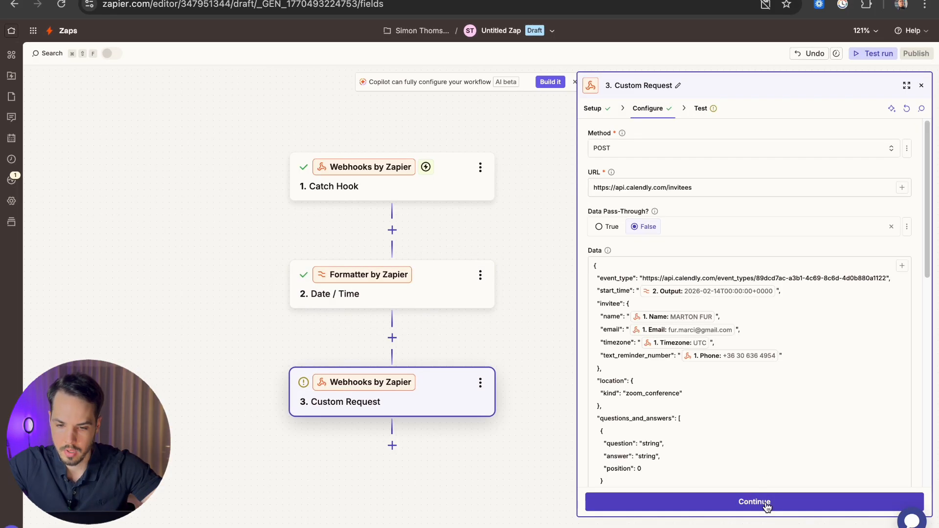
{"action": "left_click", "coordinate": [767, 503]}
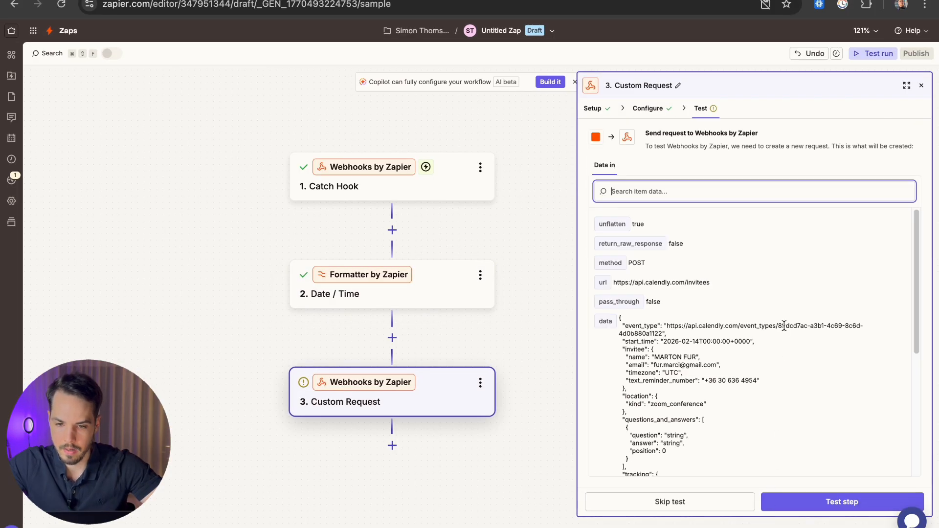
{"action": "left_click", "coordinate": [839, 502]}
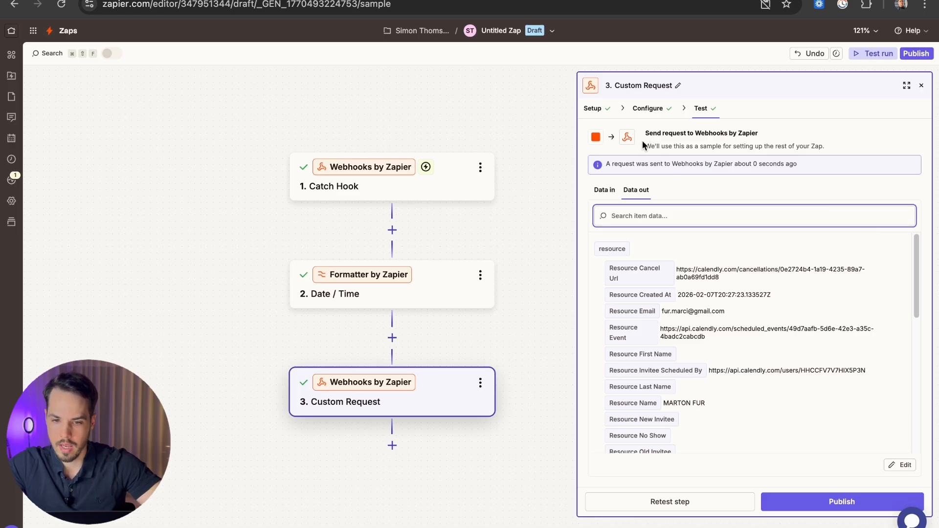
Step: Review the Data in and the returned invitee data, then switch to Calendly meetings
{"action": "left_click_drag", "start_coordinate": [606, 166], "coordinate": [820, 171]}
{"action": "left_click", "coordinate": [816, 166]}
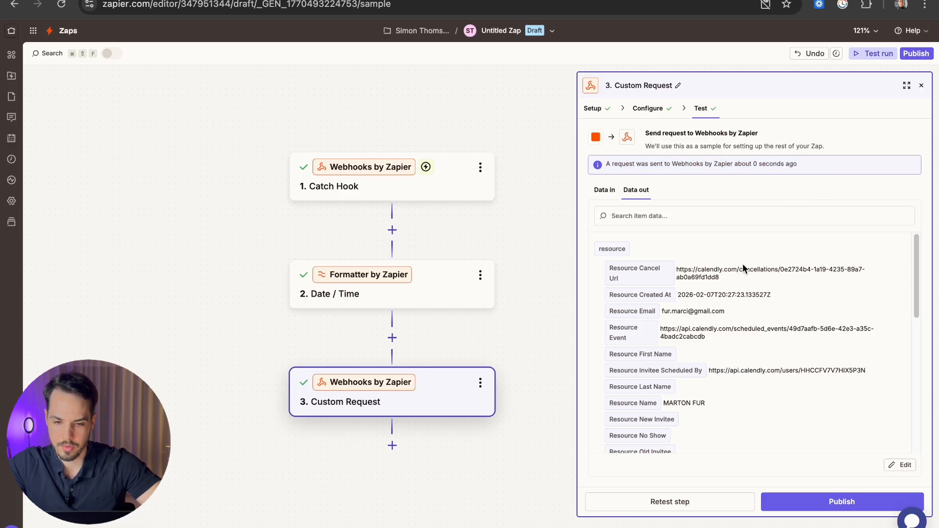
{"action": "left_click", "coordinate": [604, 190]}
{"action": "left_click", "coordinate": [636, 189]}
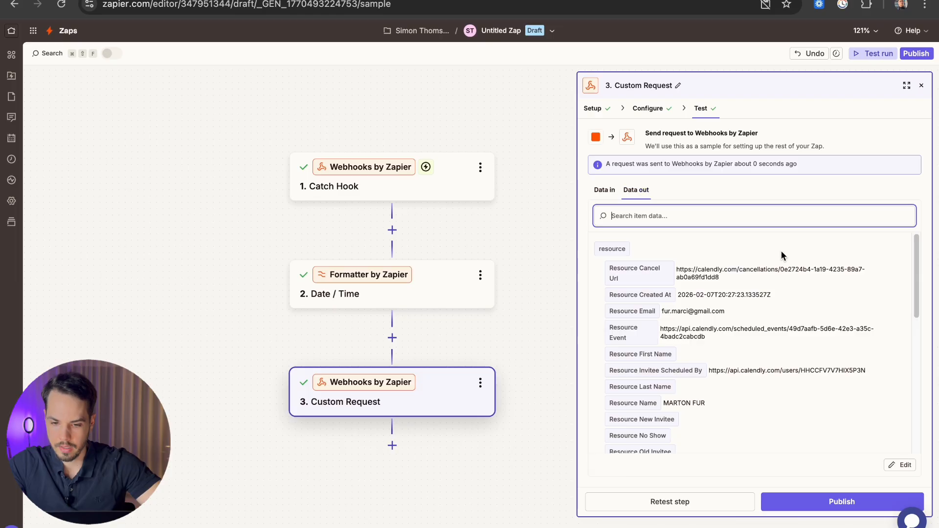
{"action": "scroll", "coordinate": [796, 381], "scroll_direction": "down", "scroll_amount": 1}
{"action": "scroll", "coordinate": [797, 380], "scroll_direction": "down", "scroll_amount": 3}
{"action": "scroll", "coordinate": [697, 359], "scroll_direction": "up", "scroll_amount": 3}
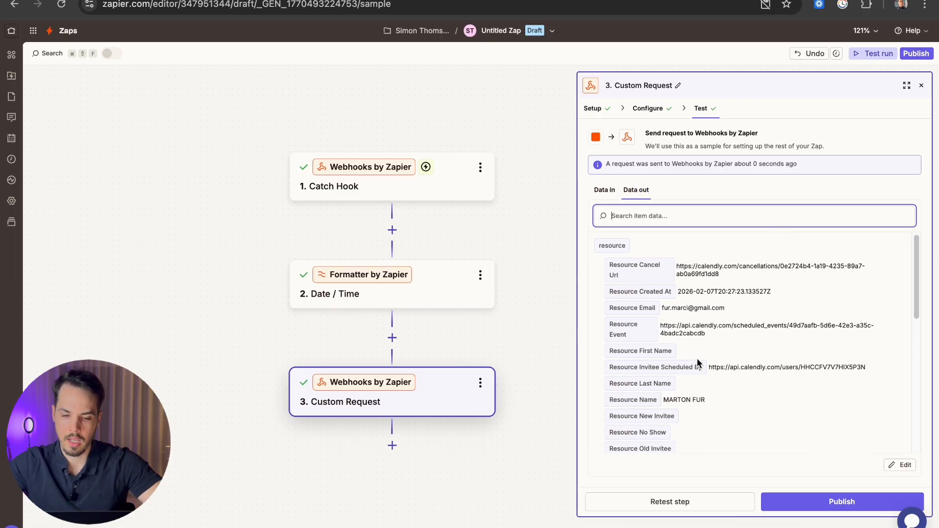
{"action": "left_click", "coordinate": [227, 1]}
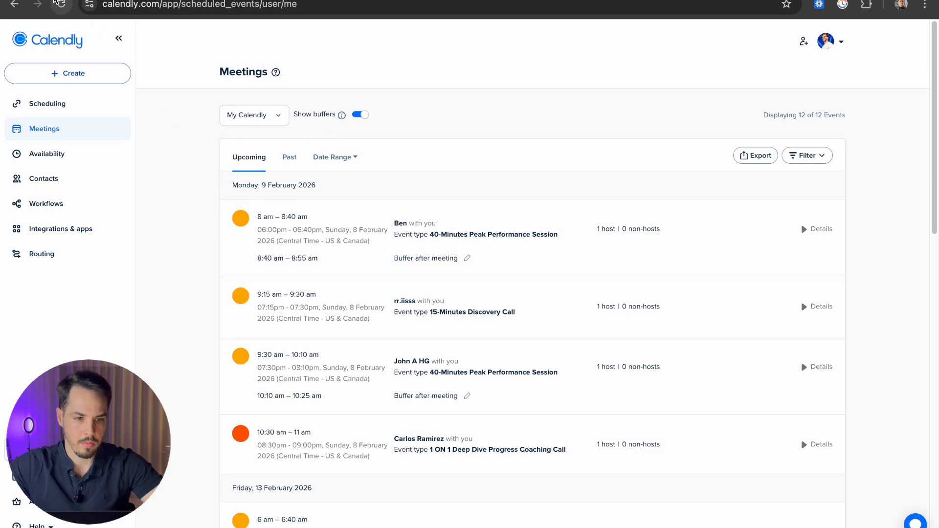
Step: Reload Meetings and expand the 14 February Peak Performance Session booking's details
{"action": "left_click", "coordinate": [59, 4]}
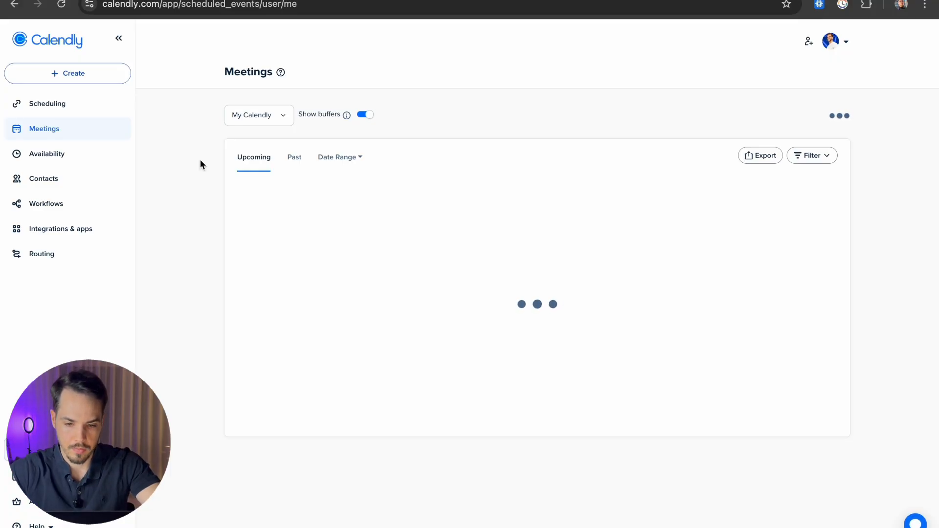
{"action": "scroll", "coordinate": [200, 160], "scroll_direction": "down", "scroll_amount": 8}
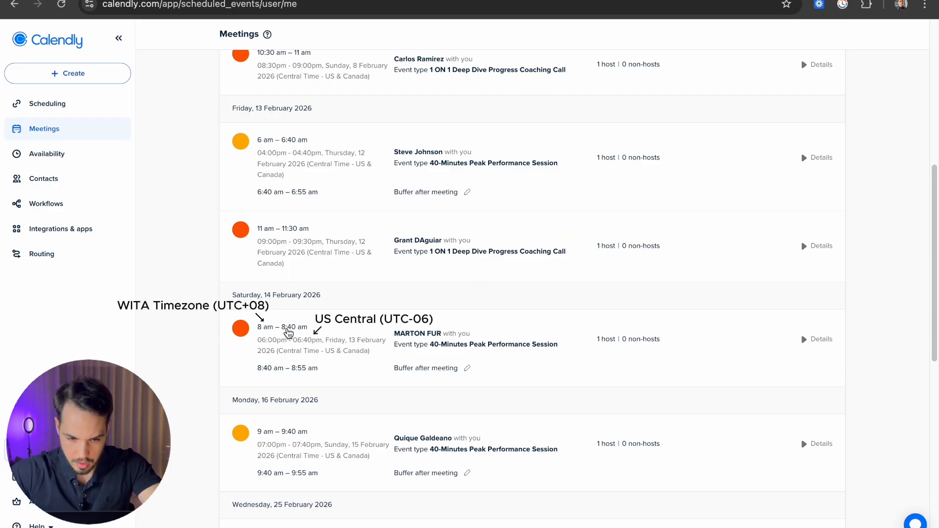
{"action": "left_click", "coordinate": [289, 332]}
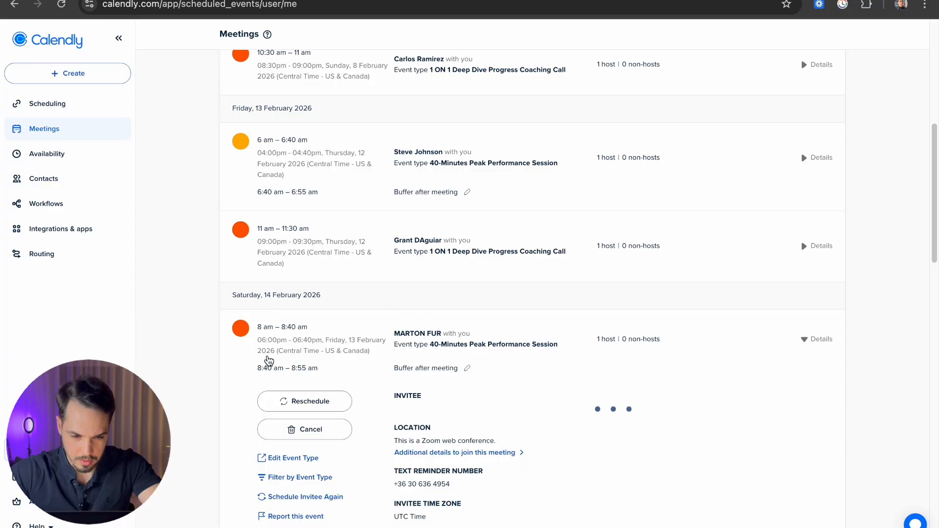
{"action": "scroll", "coordinate": [268, 359], "scroll_direction": "down", "scroll_amount": 1}
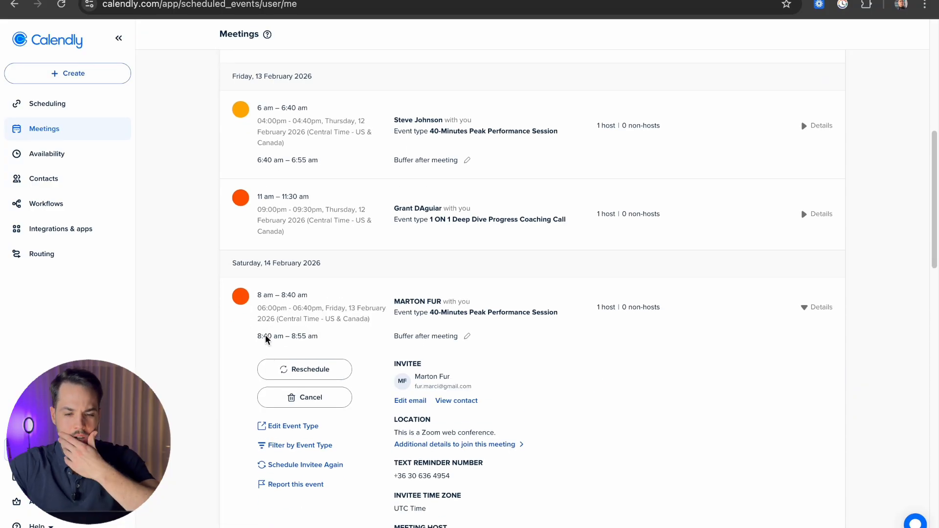
{"action": "scroll", "coordinate": [207, 330], "scroll_direction": "down", "scroll_amount": 2}
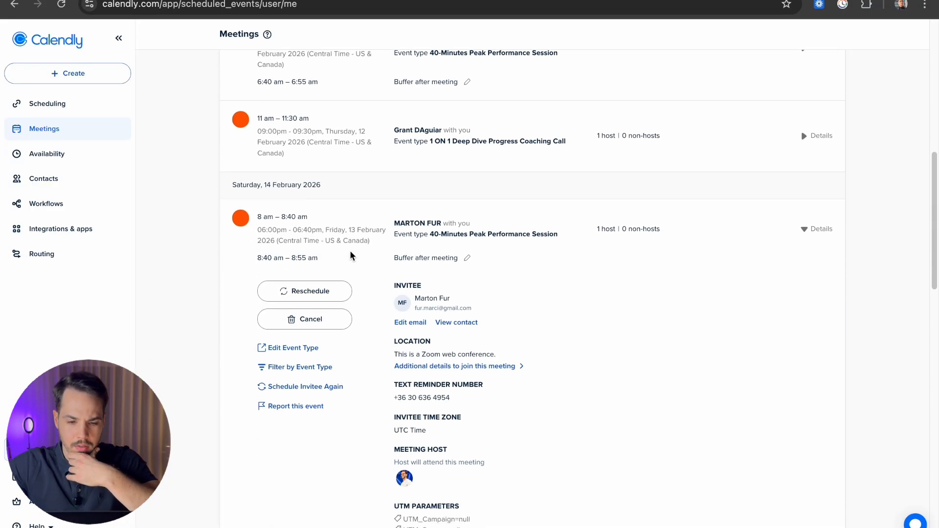
{"action": "scroll", "coordinate": [325, 221], "scroll_direction": "down", "scroll_amount": 2}
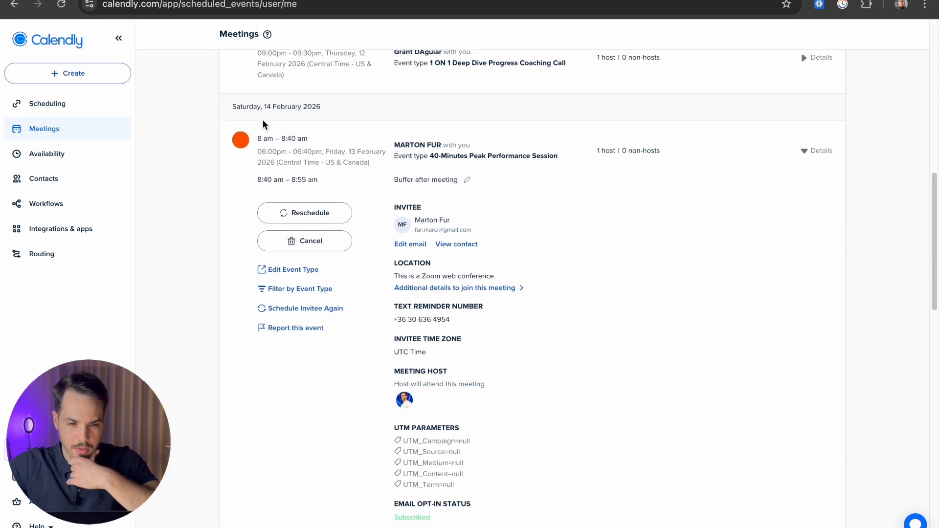
{"action": "scroll", "coordinate": [259, 141], "scroll_direction": "up", "scroll_amount": 1}
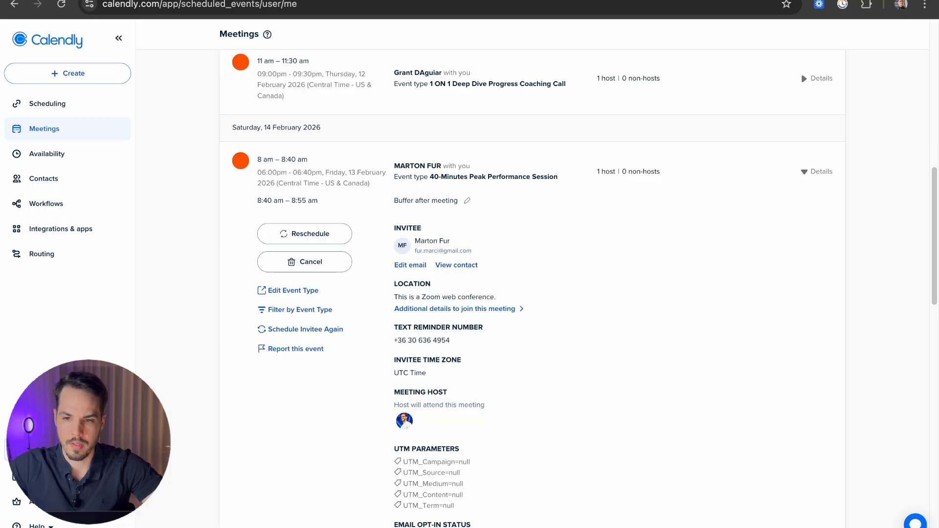
Step: Go to the Gmail inbox at mail.google.com in a new tab
{"action": "key", "text": "super+t"}
{"action": "type", "text": "mail.google.com"}
{"action": "key", "text": "Return"}
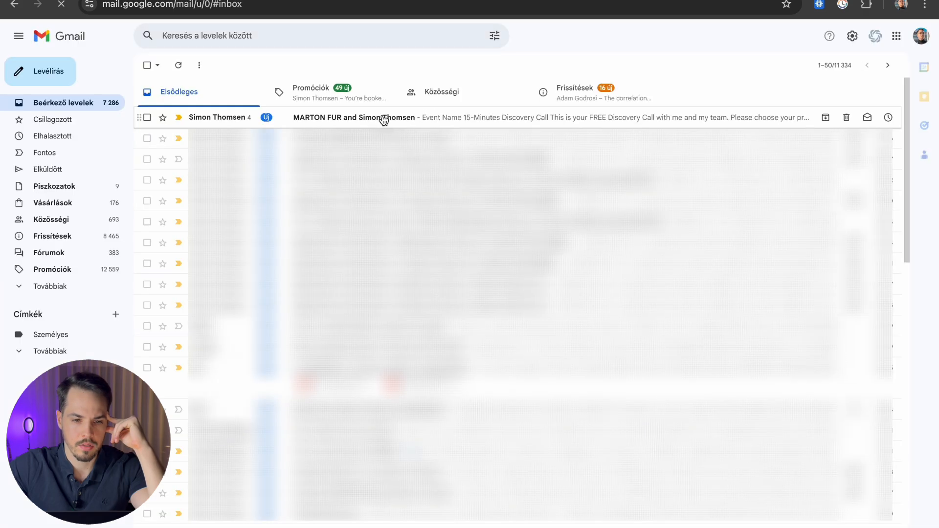
Step: Open the newest 40-Minutes Peak Performance Session invitation email
{"action": "left_click", "coordinate": [370, 120]}
{"action": "scroll", "coordinate": [310, 278], "scroll_direction": "down", "scroll_amount": 5}
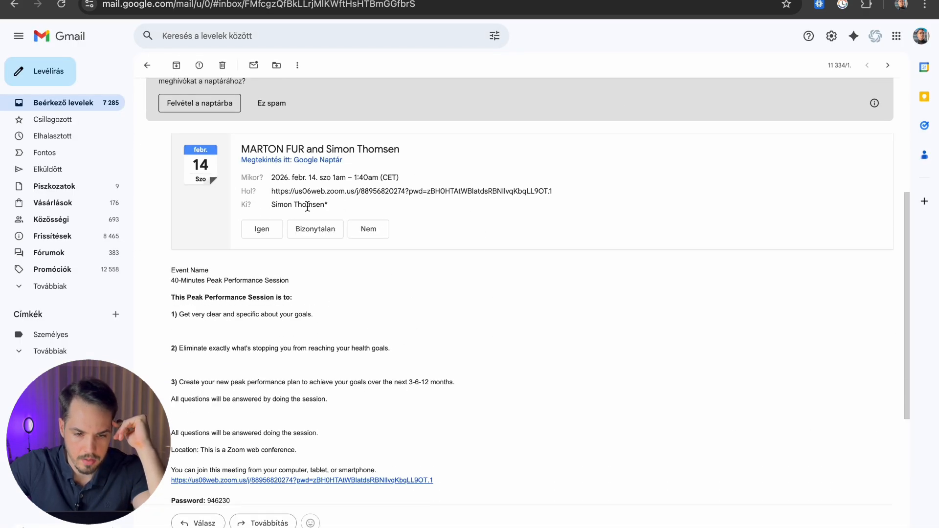
{"action": "scroll", "coordinate": [314, 203], "scroll_direction": "up", "scroll_amount": 5}
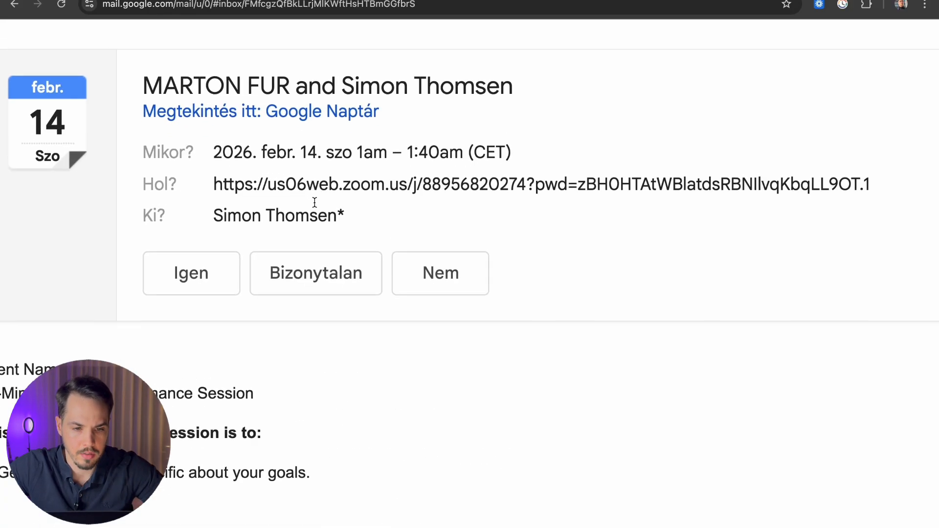
{"action": "scroll", "coordinate": [315, 203], "scroll_direction": "up", "scroll_amount": 1}
Step: Copy the invite's date and time line: 2026. febr. 14, 1am – 1:40am (CET)
{"action": "left_click_drag", "start_coordinate": [214, 173], "coordinate": [463, 173]}
{"action": "left_click", "coordinate": [339, 173]}
{"action": "left_click_drag", "start_coordinate": [536, 161], "coordinate": [209, 177]}
{"action": "key", "text": "super+c"}
{"action": "left_click", "coordinate": [524, 178]}
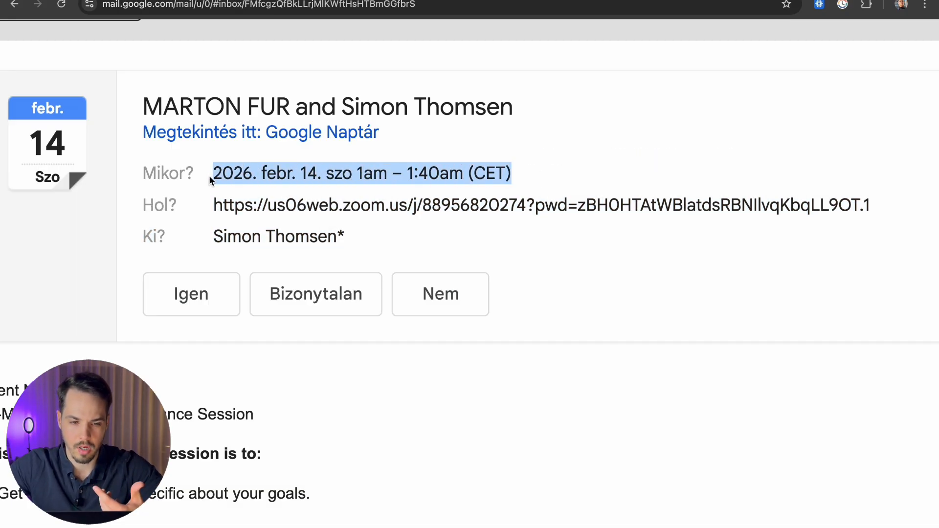
{"action": "scroll", "coordinate": [457, 225], "scroll_direction": "down", "scroll_amount": 3}
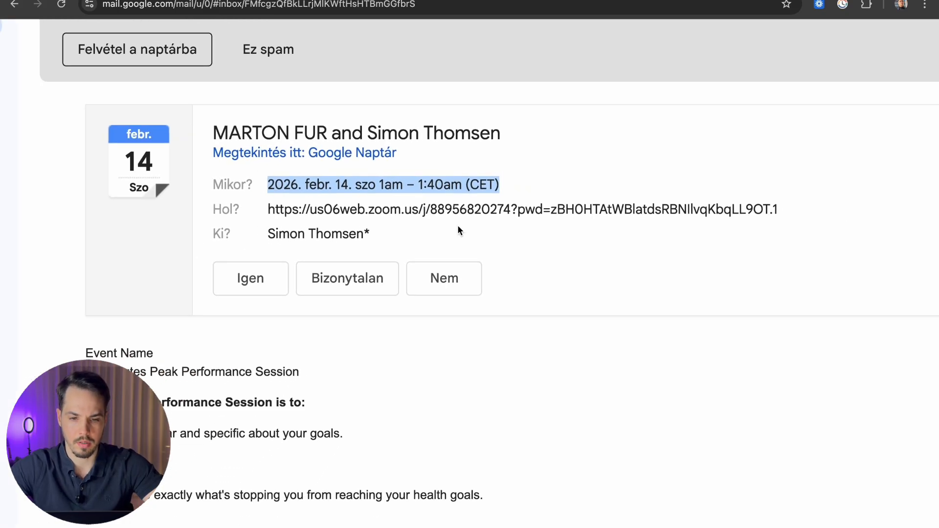
{"action": "left_click", "coordinate": [538, 182]}
Step: Ask ChatGPT to convert the pasted meeting time, with 'what is this in UTC'
{"action": "key", "text": "alt+space"}
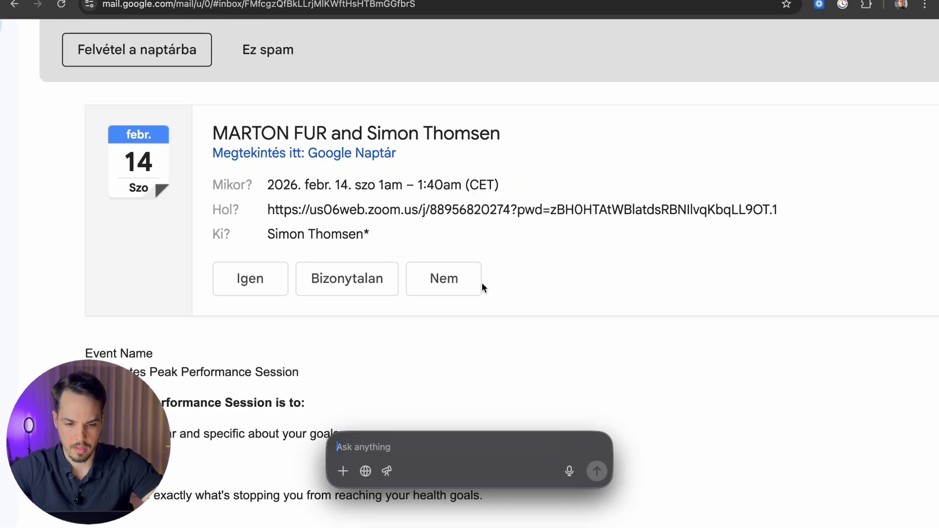
{"action": "key", "text": "super+v"}
{"action": "type", "text": "w"}
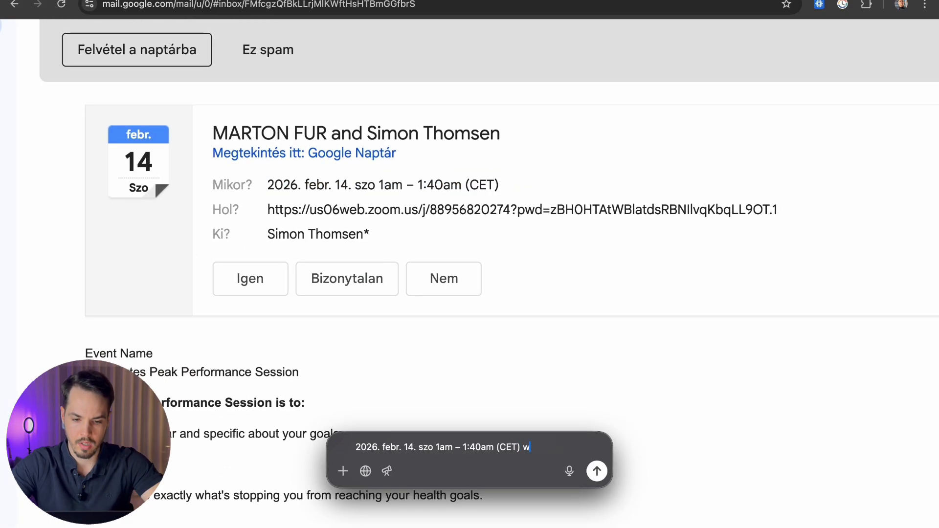
{"action": "type", "text": "hat is this in UT"}
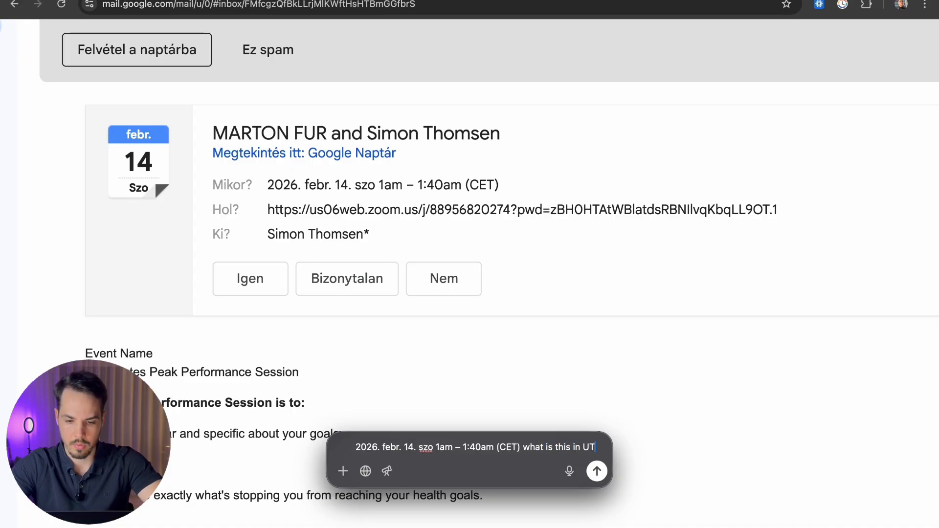
{"action": "type", "text": "C time zone"}
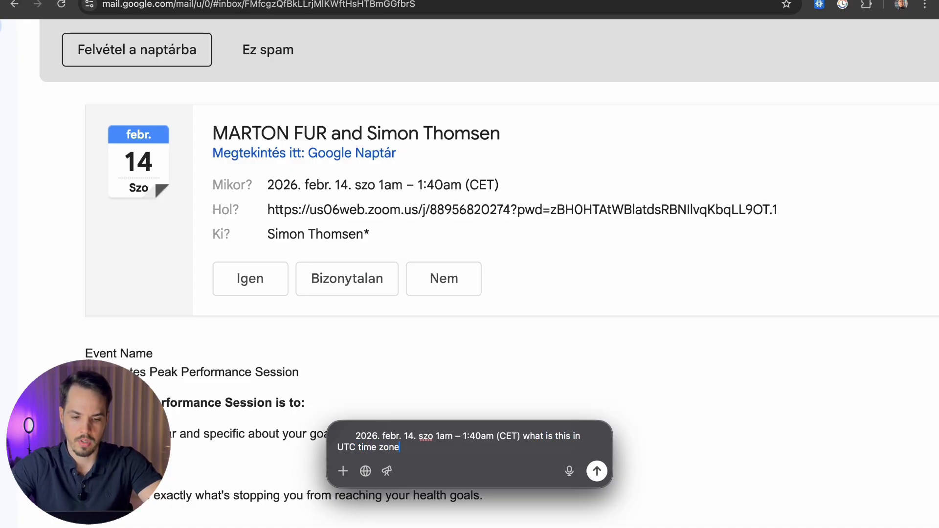
{"action": "key", "text": "Return"}
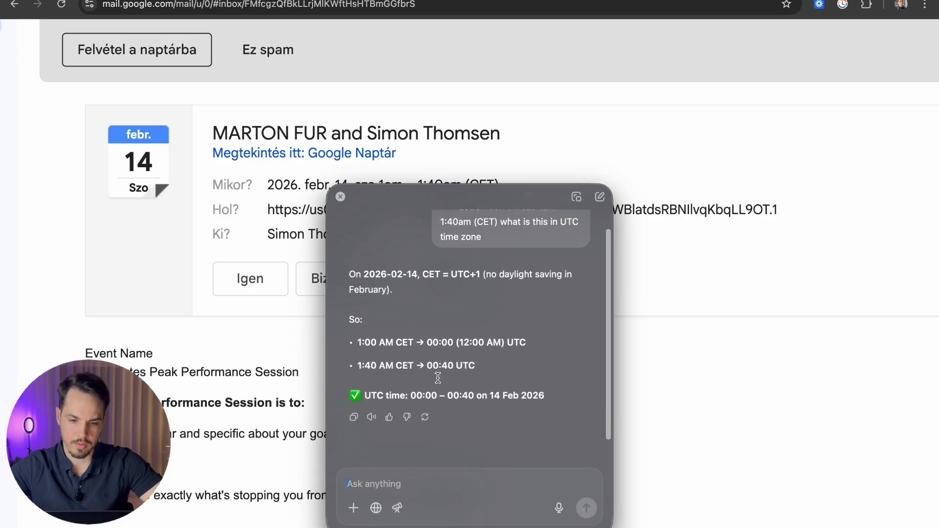
Step: Note the 00:00–00:40 UTC answer and close the ChatGPT window
{"action": "left_click_drag", "start_coordinate": [429, 343], "coordinate": [549, 342]}
{"action": "left_click_drag", "start_coordinate": [423, 365], "coordinate": [467, 372]}
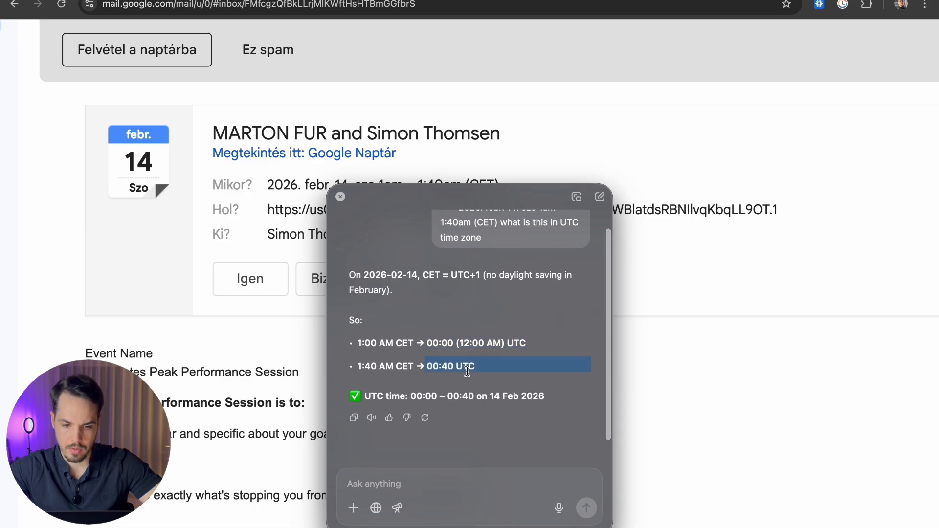
{"action": "left_click", "coordinate": [501, 350]}
{"action": "left_click", "coordinate": [340, 197]}
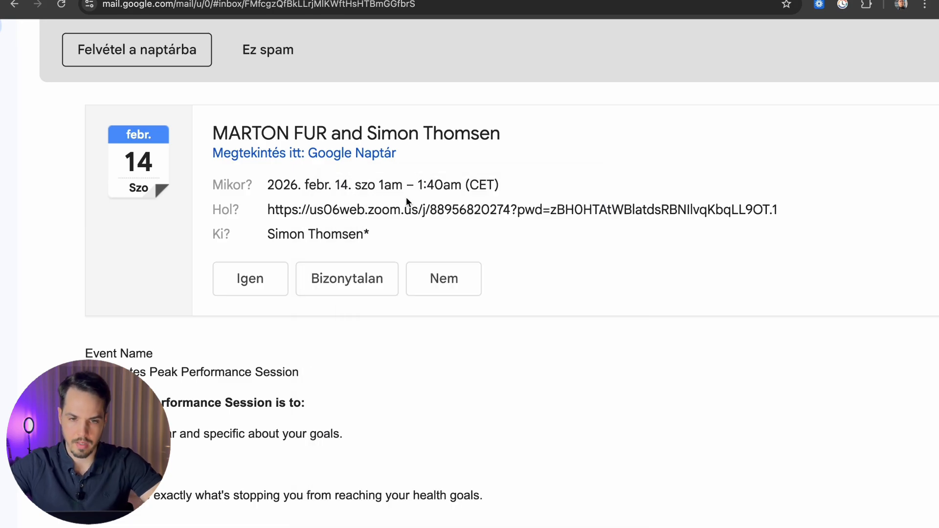
{"action": "scroll", "coordinate": [406, 197], "scroll_direction": "up", "scroll_amount": 1}
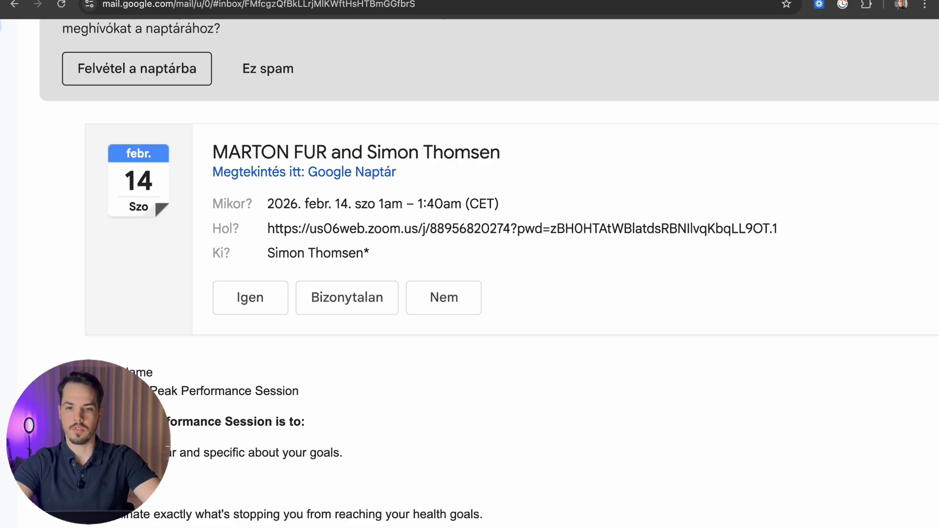